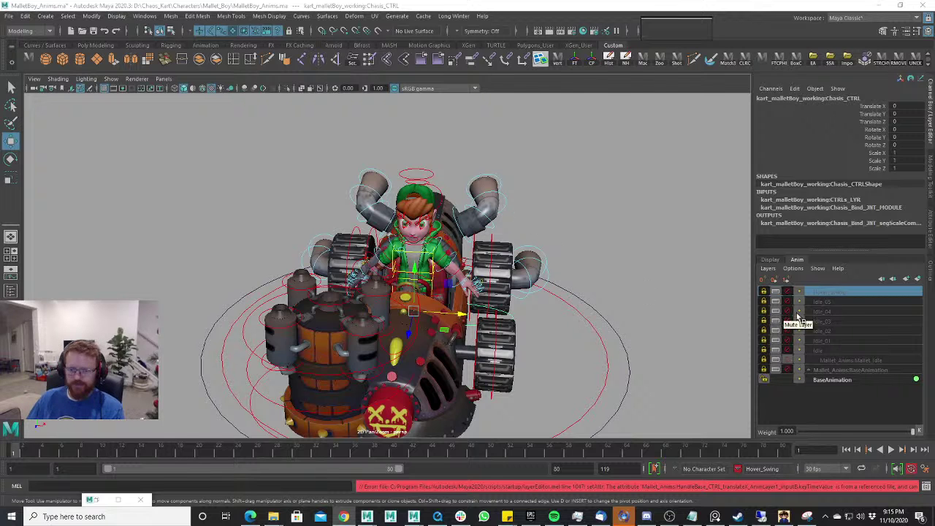
left_click_drag(401, 294, 540, 294, "alt")
scroll(554, 289, "down", 3)
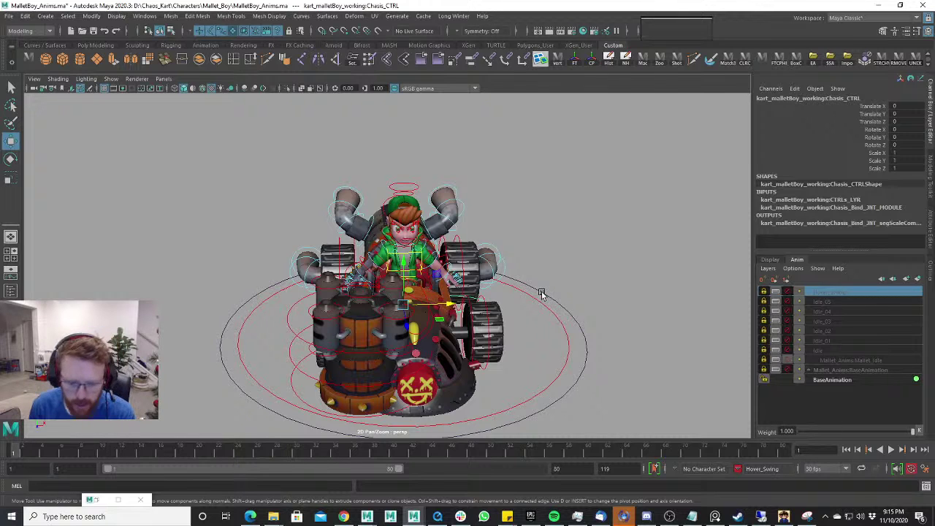
scroll(536, 292, "up", 3)
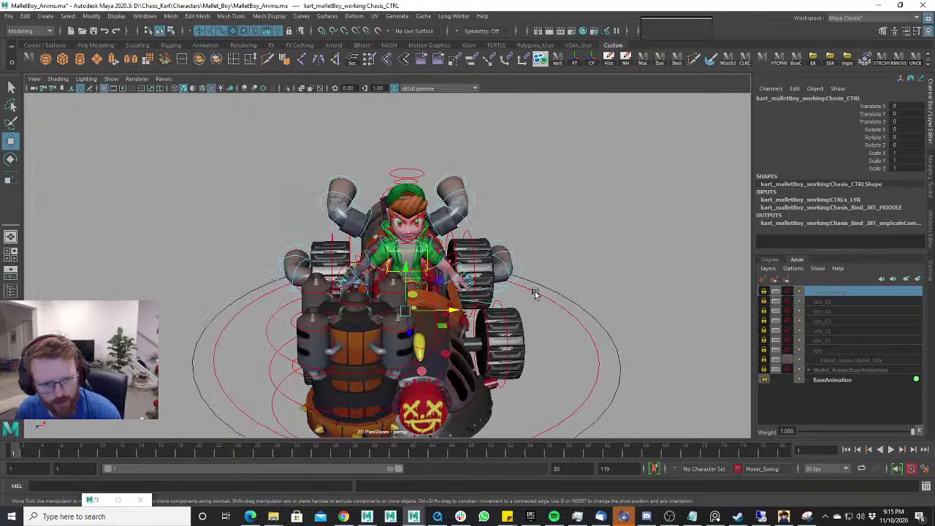
scroll(553, 267, "down", 1)
scroll(595, 255, "up", 2)
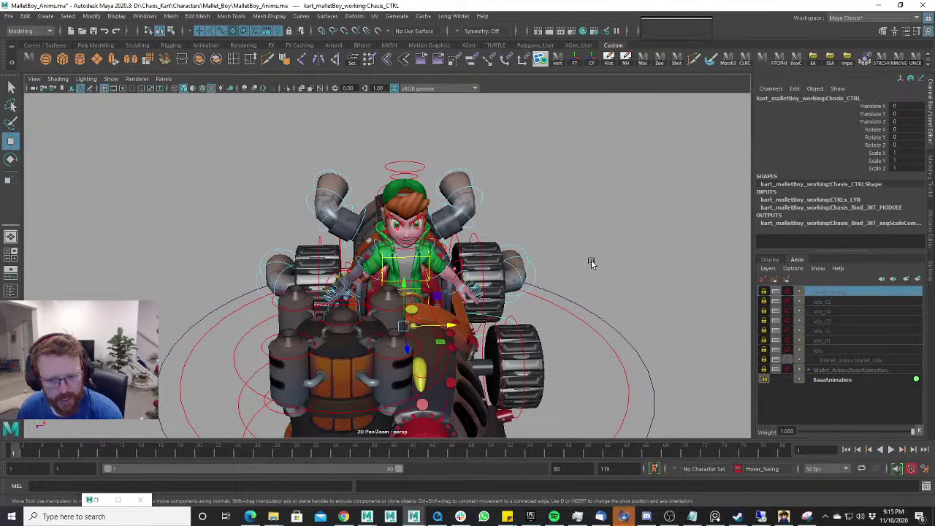
left_click_drag(591, 260, 567, 271, "alt")
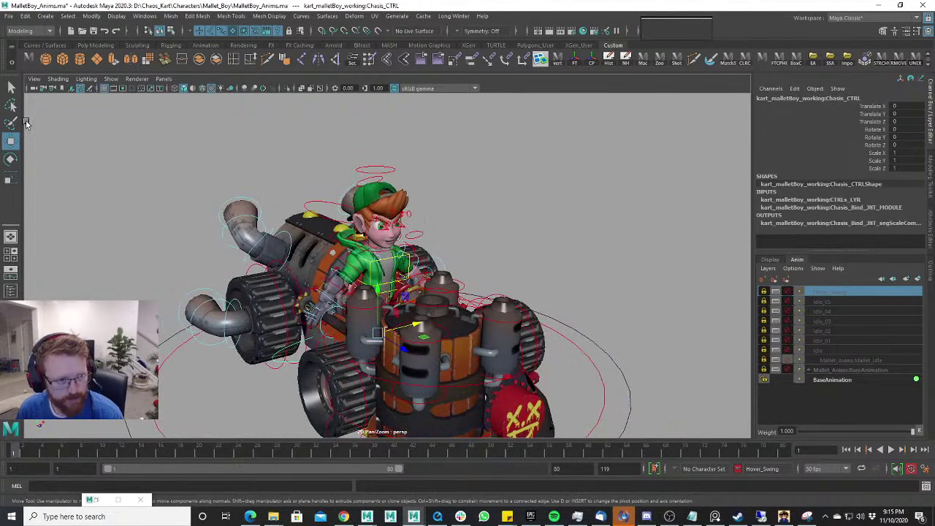
Unload the kart_malletBoy_working.ma reference so that only the character and mallet remain in the scene.
left_click(9, 16)
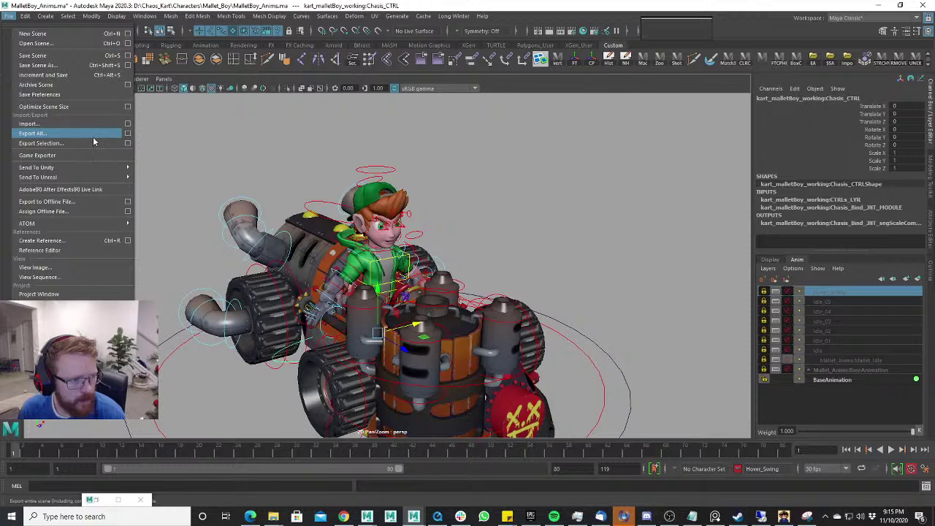
left_click(59, 250)
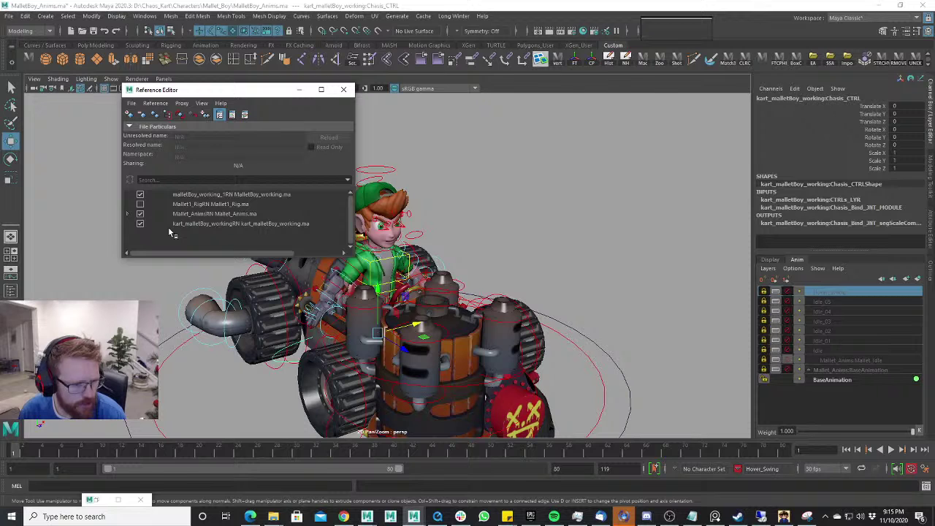
left_click(140, 224)
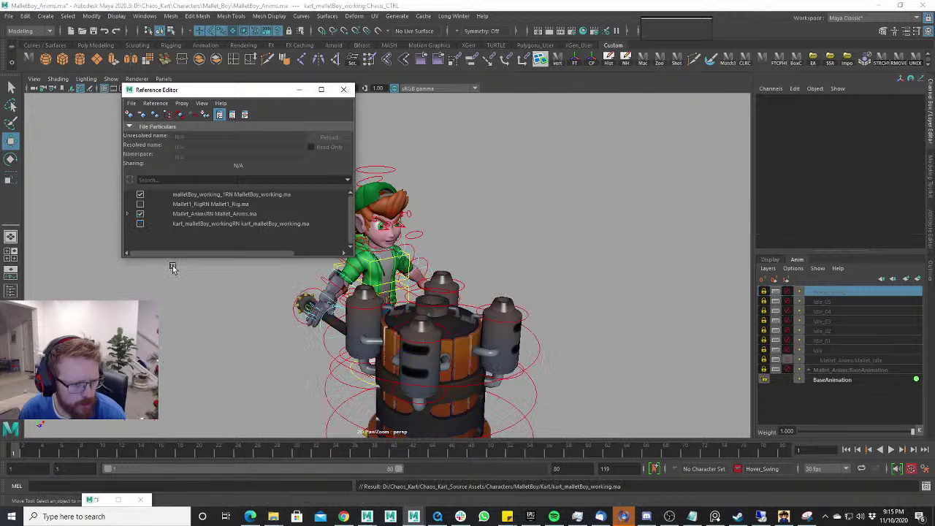
left_click_drag(190, 91, 934, 171)
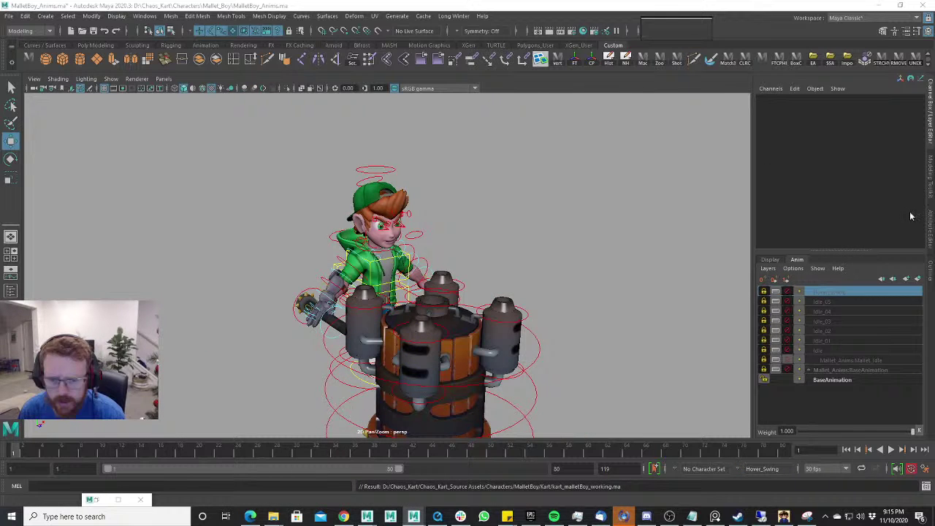
Unmute the Hover_Swing animation layer and scrub through its frames with the character and mallet in view.
left_click(786, 292)
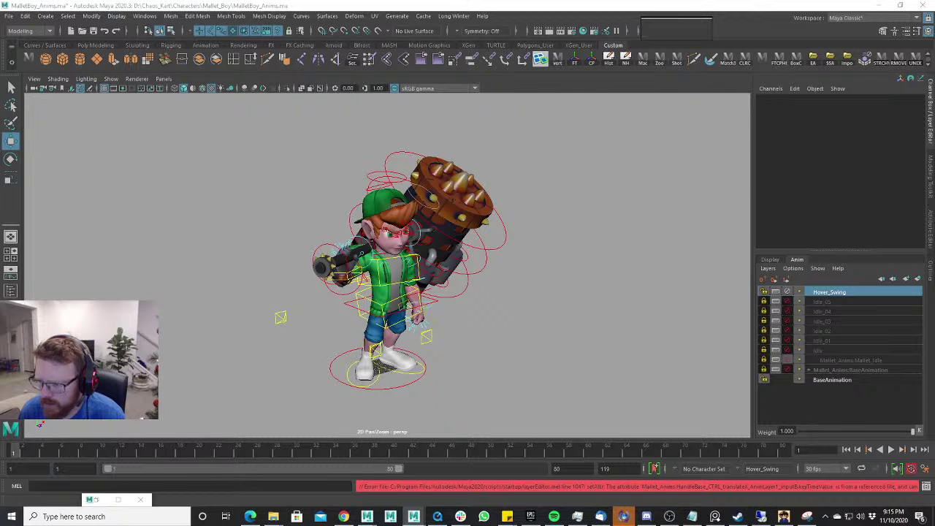
scroll(511, 328, "up", 1)
scroll(544, 331, "down", 4)
left_click_drag(546, 331, 481, 332, "alt")
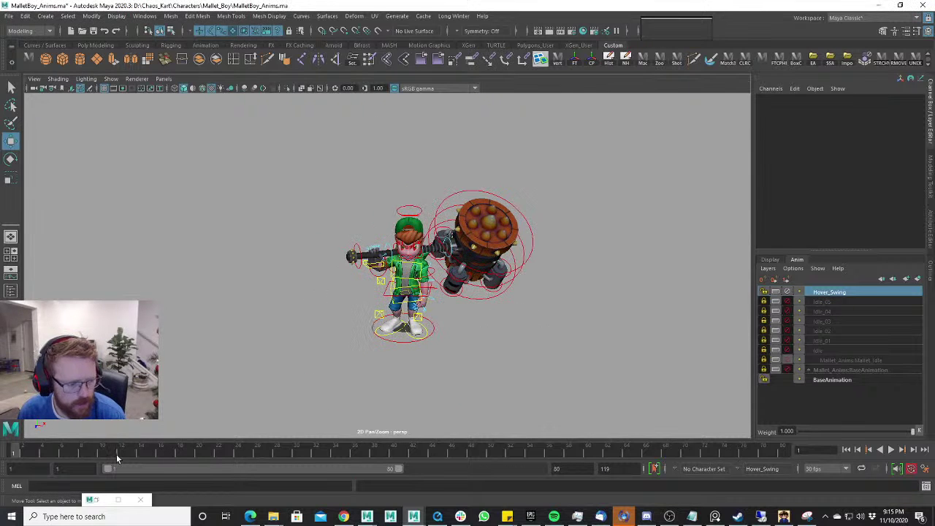
left_click_drag(55, 450, 728, 448)
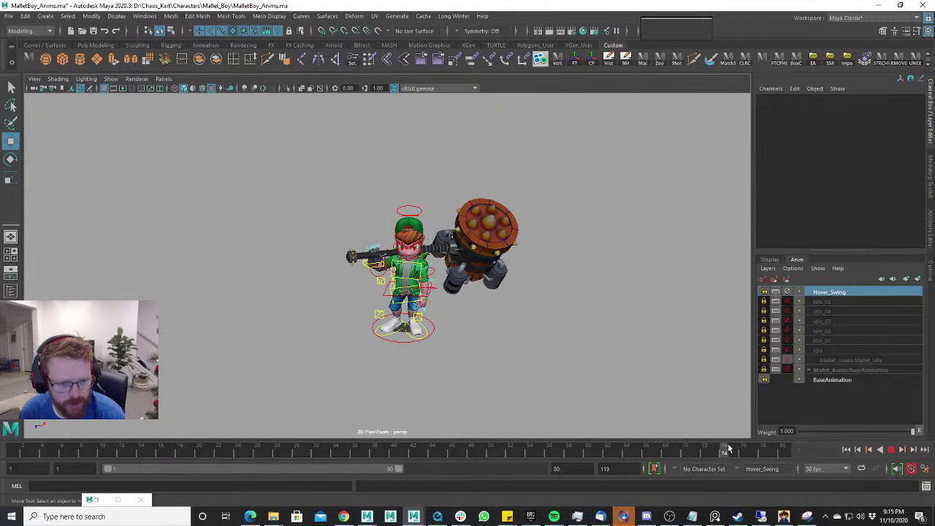
Hide the rig control curves in the viewport and play back the Hover_Swing animation, stopping playback after the review.
left_click(112, 79)
left_click(134, 139)
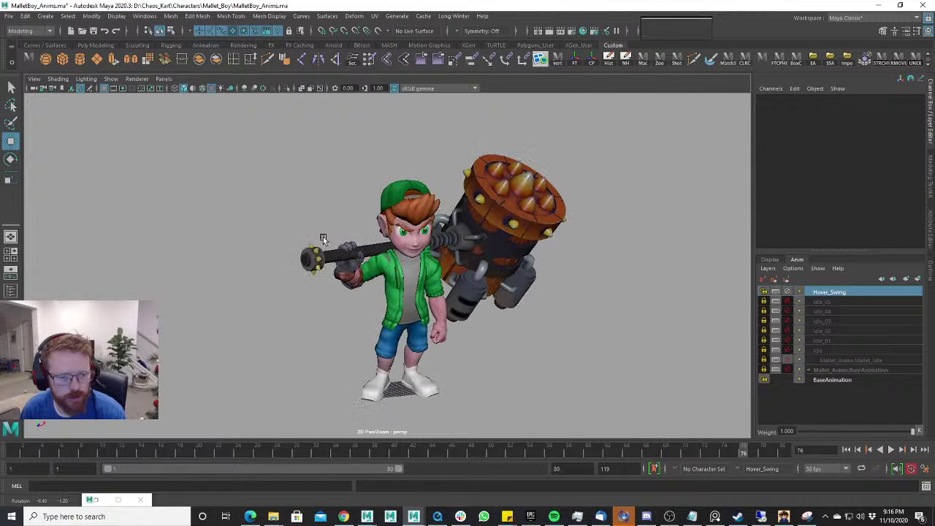
key("alt+v")
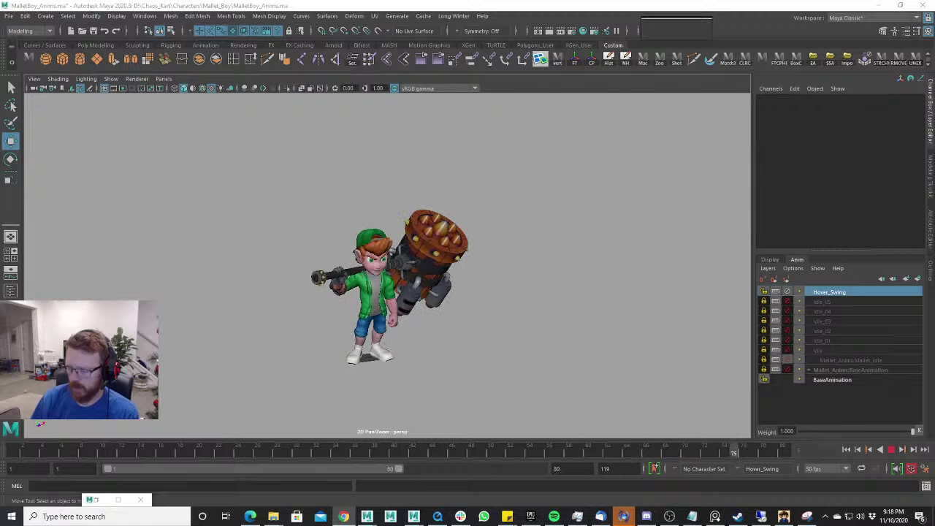
left_click(897, 451)
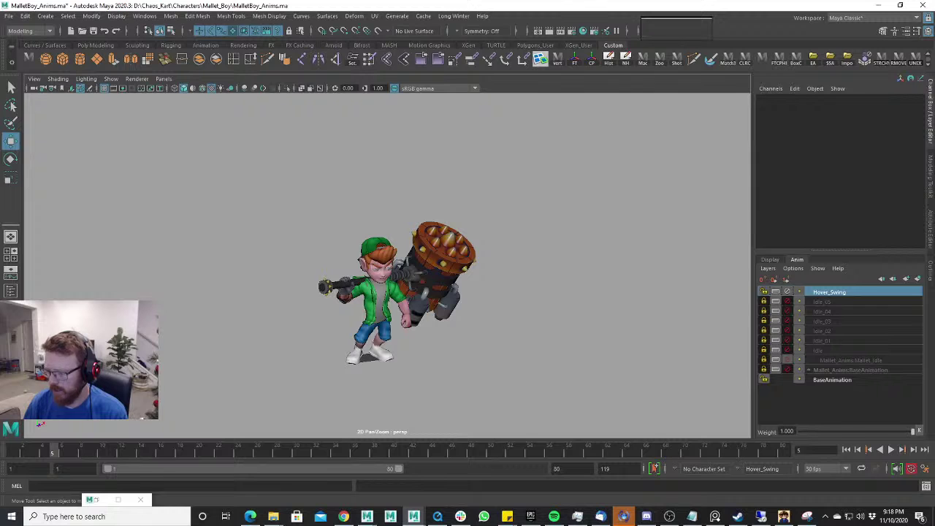
Reload the kart_malletBoy_working.ma reference through the Reference Editor.
left_click(8, 16)
left_click(56, 250)
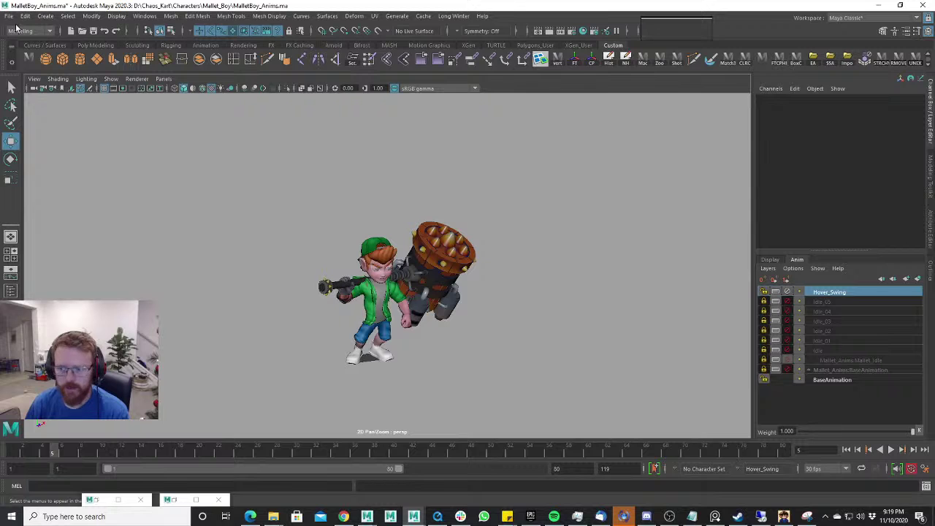
left_click(9, 16)
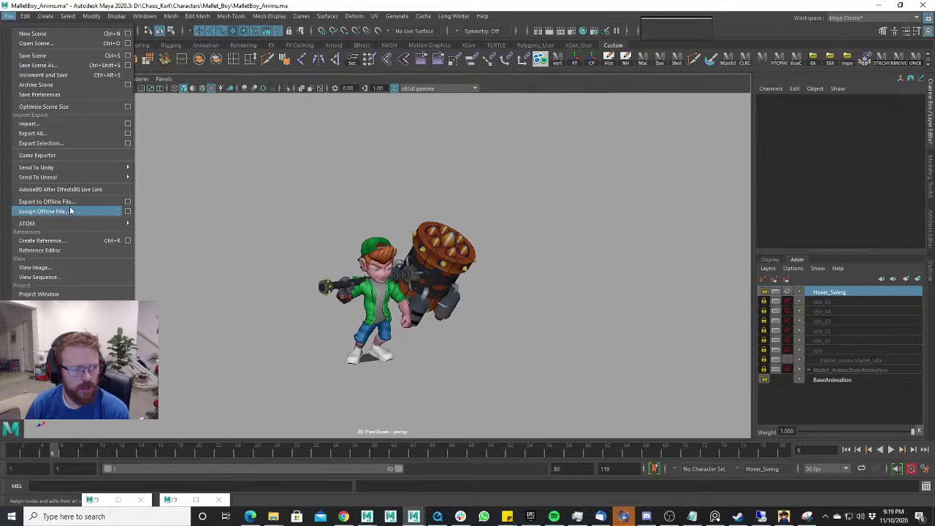
left_click(39, 249)
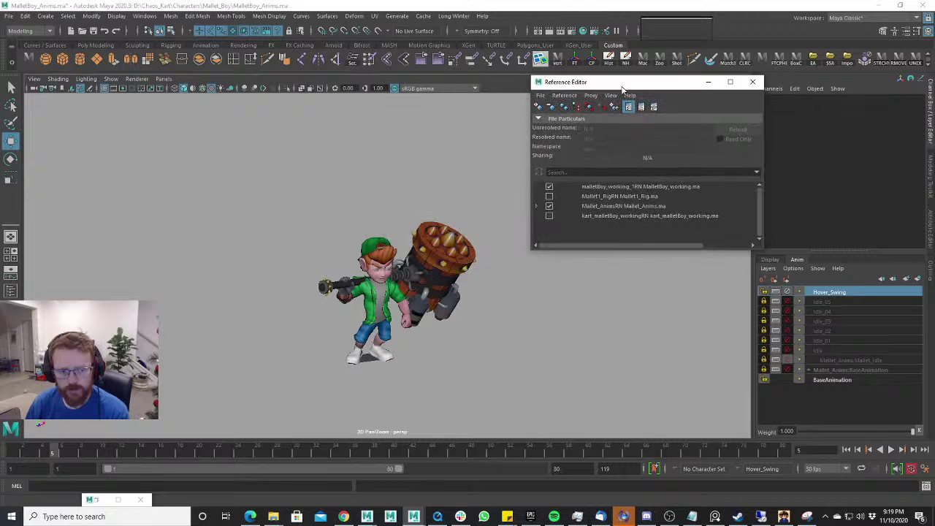
left_click_drag(622, 86, 622, 87)
left_click(550, 216)
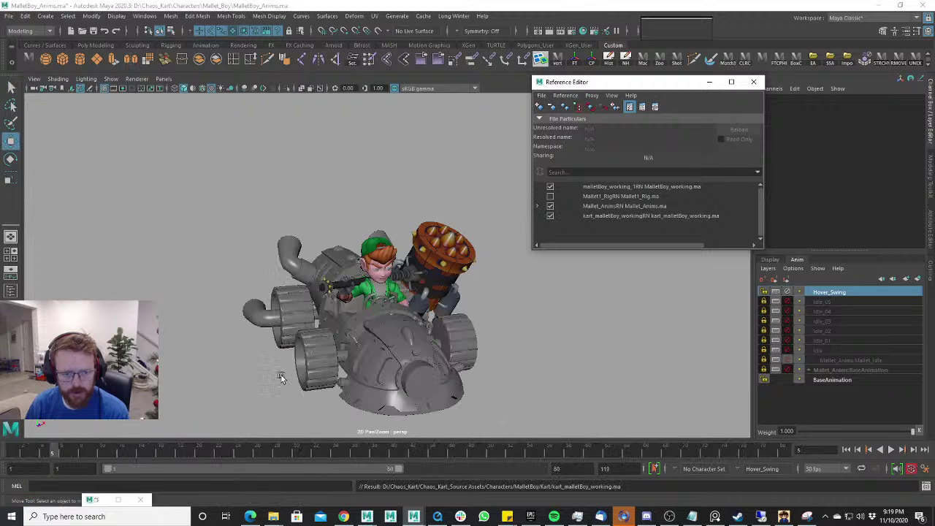
Examine the character's face and swing pose in the kart by playing and scrubbing to frame 20, and close the Reference Editor.
left_click_drag(356, 350, 414, 324, "alt")
scroll(413, 325, "up", 5)
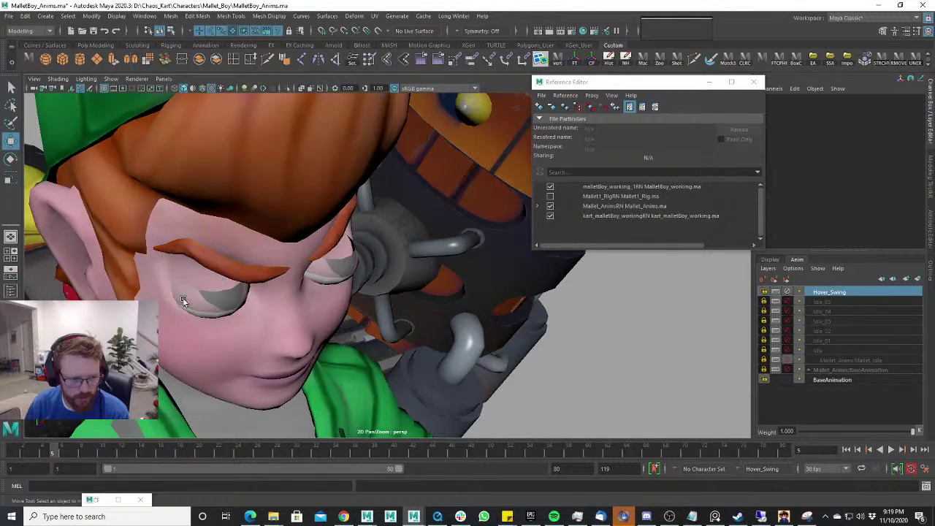
scroll(364, 260, "down", 2)
key("alt+v")
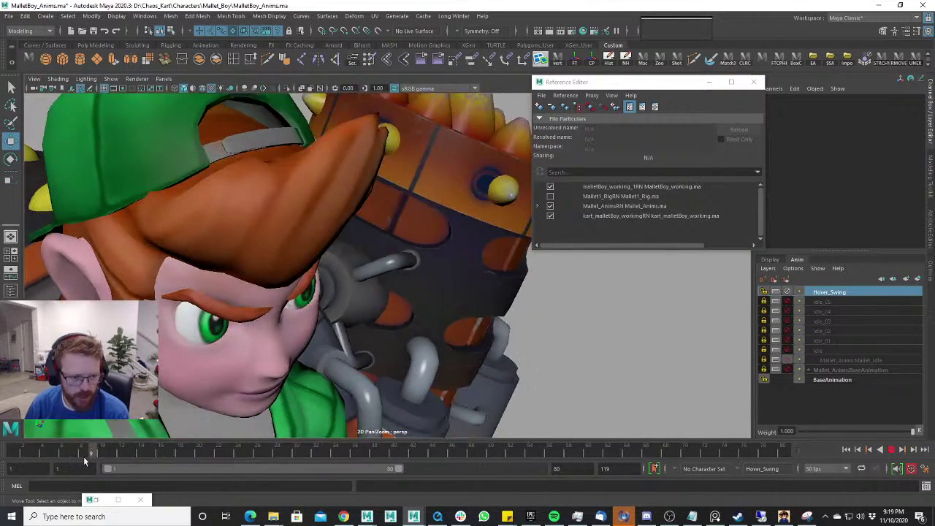
left_click_drag(0, 460, 199, 409)
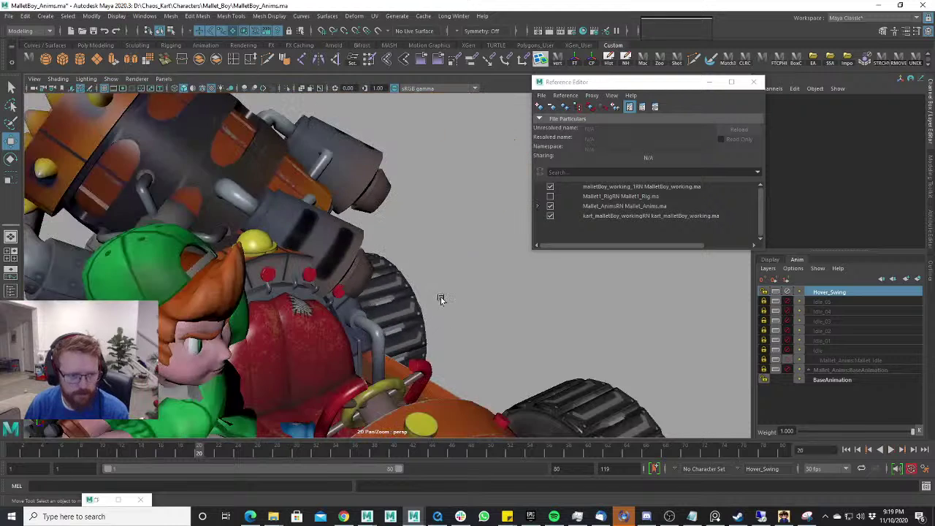
scroll(469, 267, "down", 3)
scroll(469, 276, "down", 4)
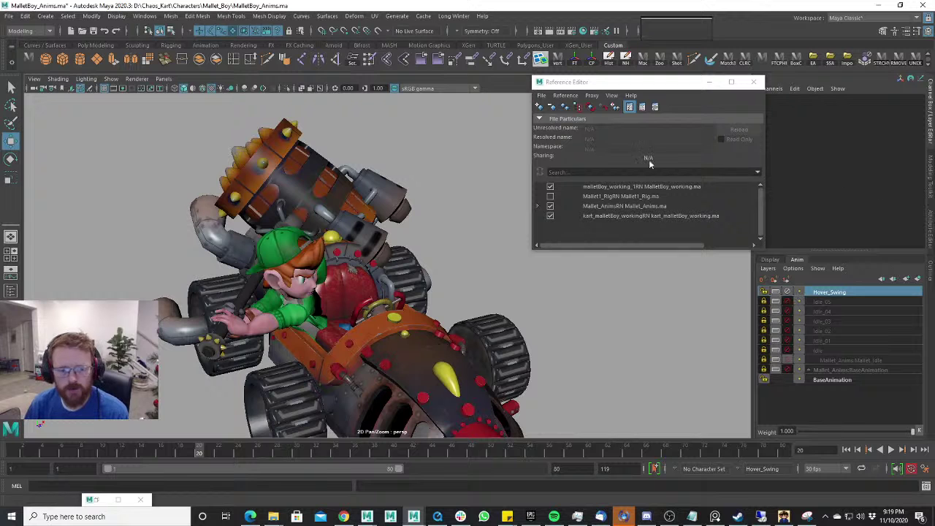
scroll(420, 305, "down", 6)
scroll(420, 305, "up", 4)
left_click_drag(420, 305, 468, 295, "alt")
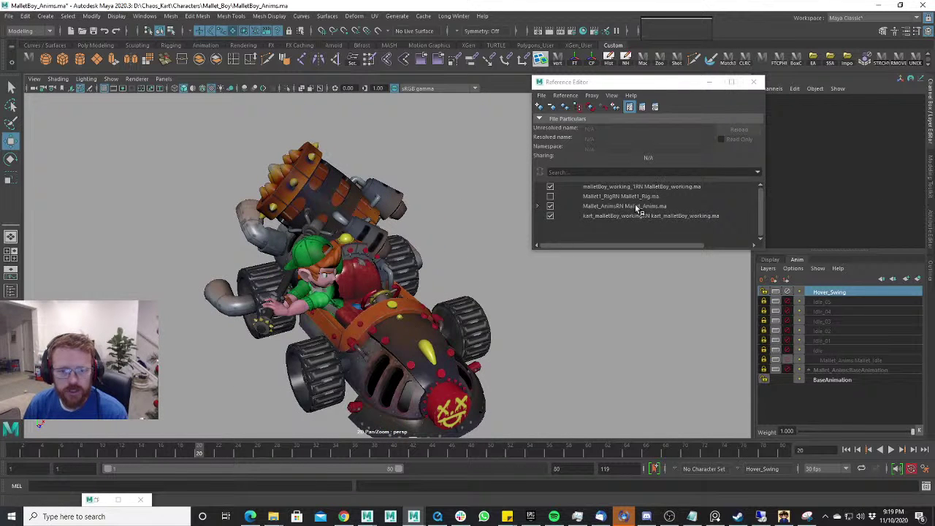
left_click(753, 81)
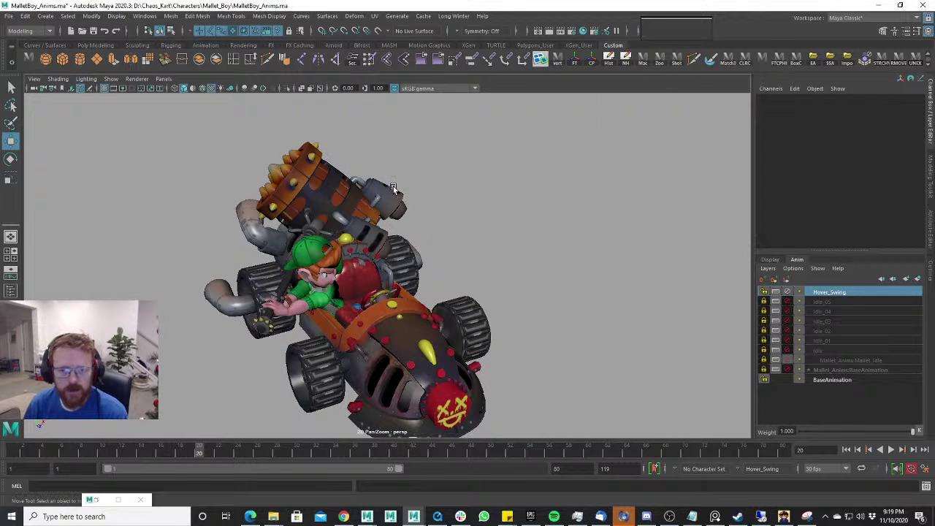
left_click(10, 16)
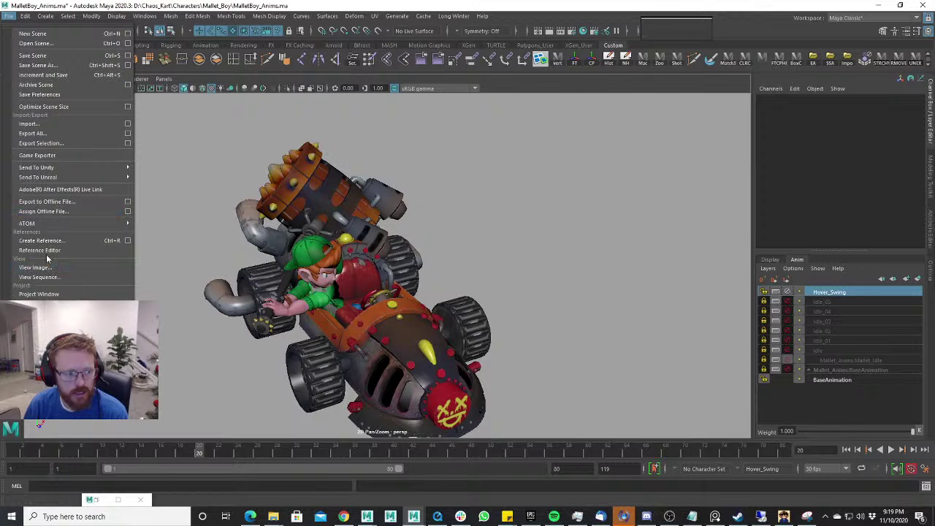
left_click(531, 190)
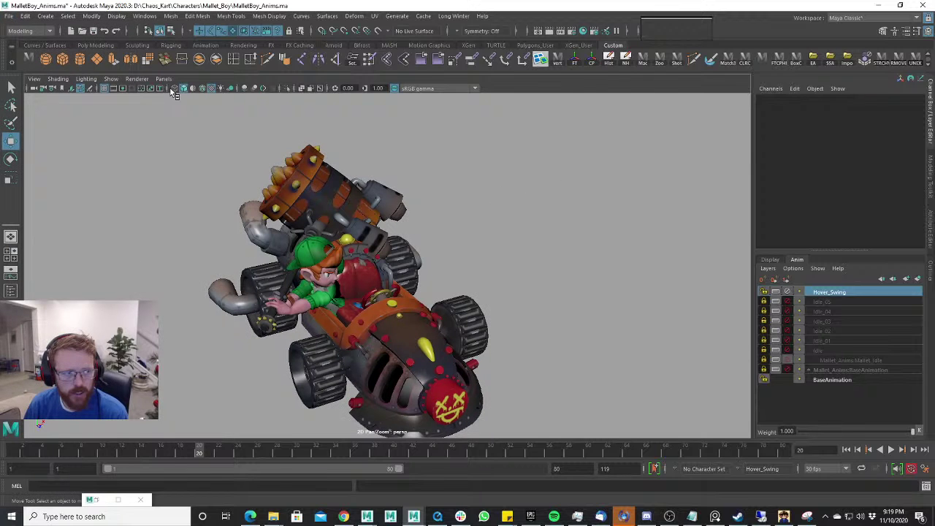
left_click(9, 16)
left_click(603, 167)
right_click_drag(434, 213, 440, 216, "alt")
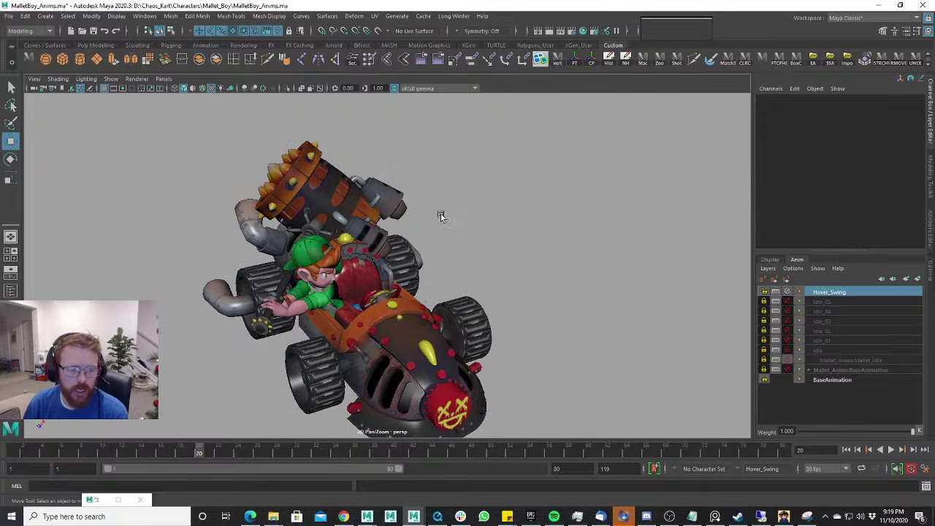
Show the rig control curves in the viewport again and mute the Hover_Swing animation layer.
left_click(110, 78)
left_click(138, 141)
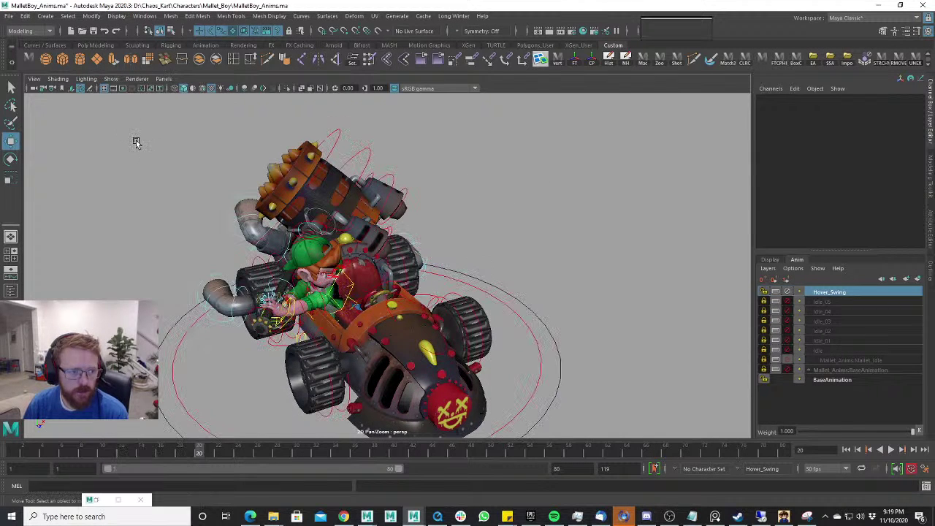
scroll(467, 212, "down", 3)
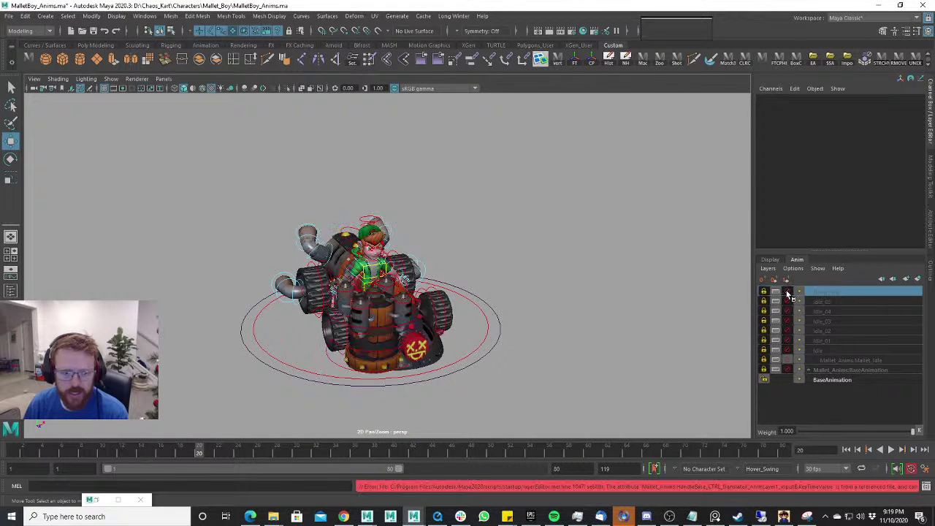
left_click(763, 291)
Select all rig controls of the character, mallet and kart together in the viewport.
left_click_drag(202, 176, 609, 414)
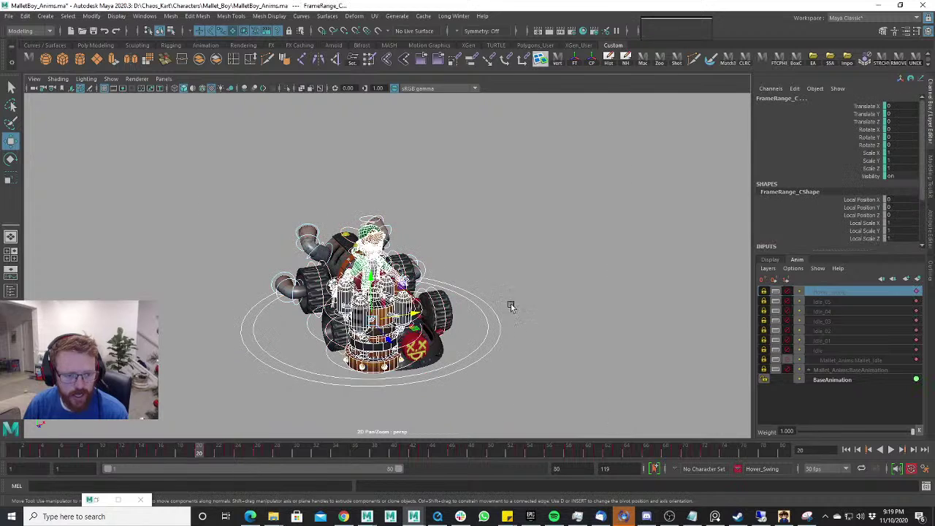
key("f")
scroll(325, 173, "down", 3)
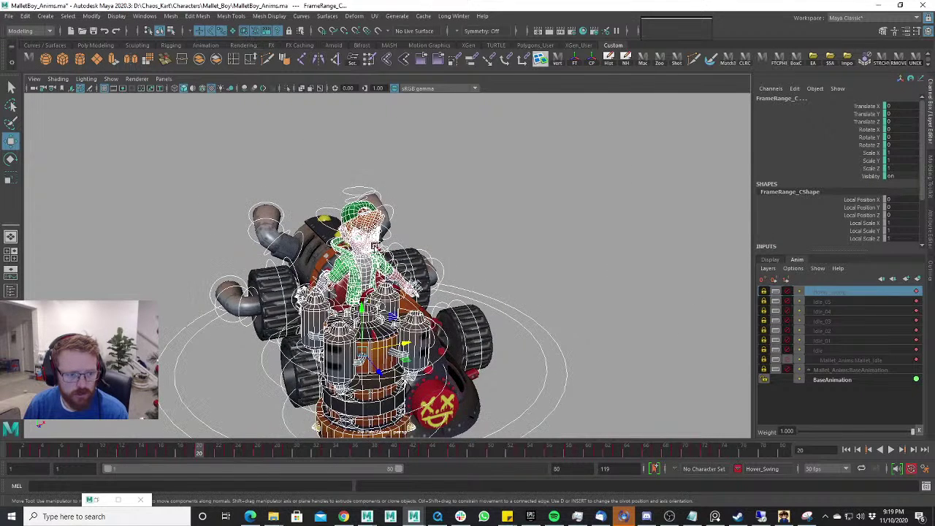
left_click_drag(119, 149, 628, 433)
scroll(508, 269, "up", 4)
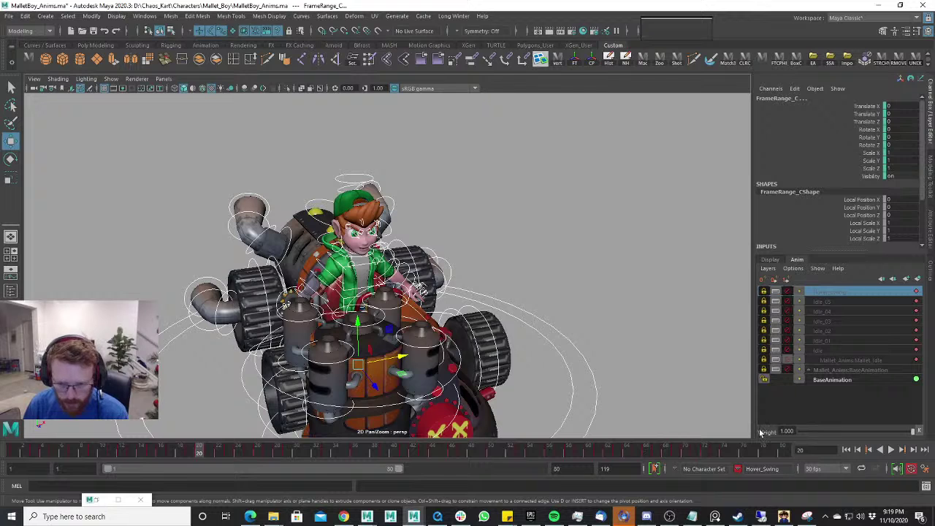
Create a new animation layer from the selected controls and name it Selection_Celebrate.
left_click(840, 380)
left_click(830, 291)
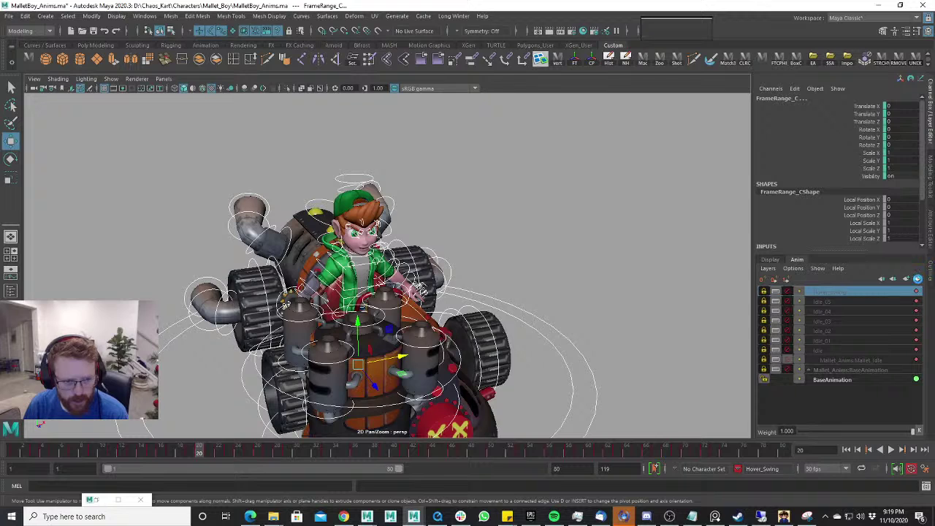
left_click(917, 279)
double_click(840, 292)
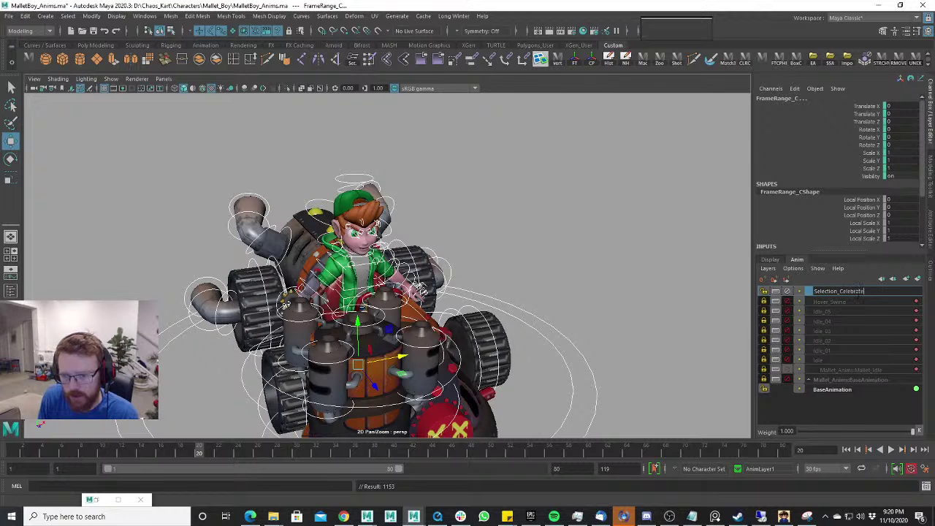
key("Return")
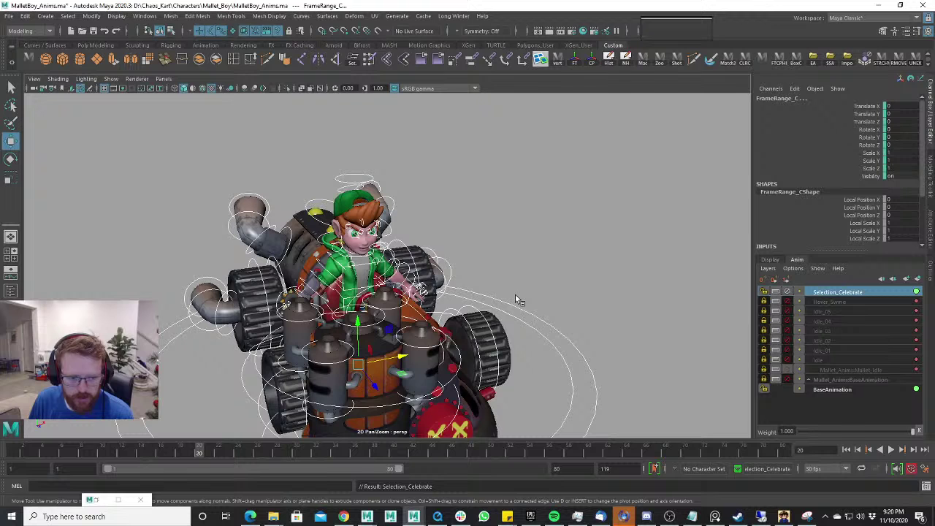
Examine the default pose of the character and kart on the Selection_Celebrate layer from several angles, and scrub back to frame 12.
scroll(514, 295, "down", 5)
left_click_drag(515, 293, 434, 272, "alt")
scroll(432, 284, "up", 5)
scroll(434, 272, "up", 3)
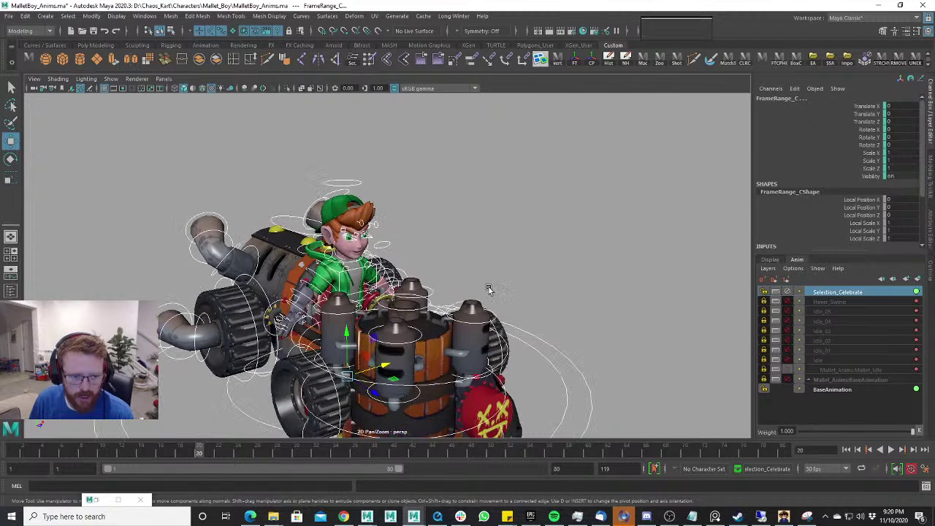
left_click_drag(489, 290, 473, 287, "alt")
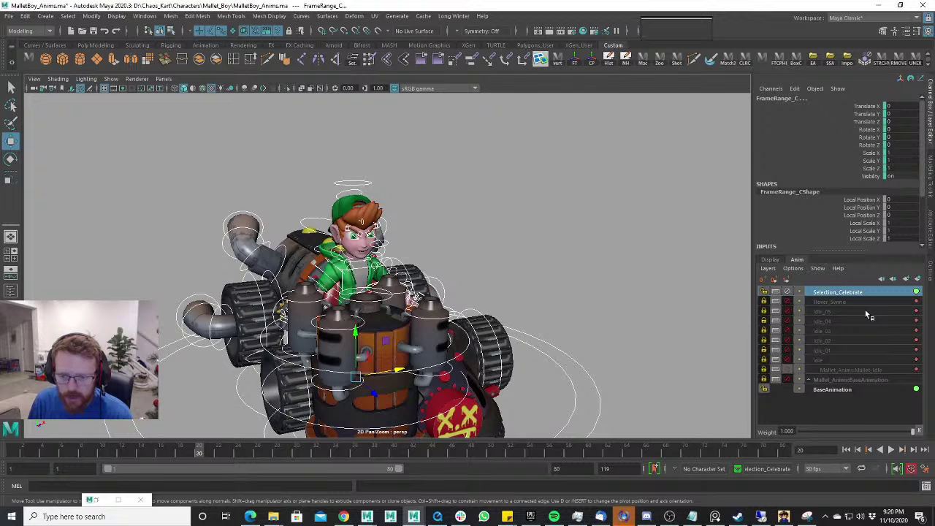
scroll(668, 322, "down", 1)
scroll(665, 324, "up", 1)
scroll(664, 322, "down", 2)
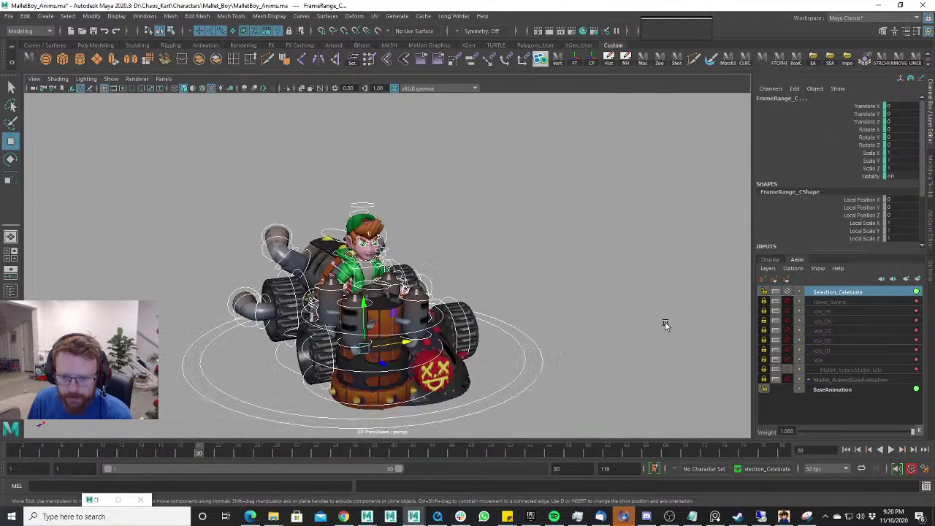
scroll(665, 322, "down", 1)
middle_click_drag(524, 306, 581, 296, "alt")
scroll(584, 254, "up", 1)
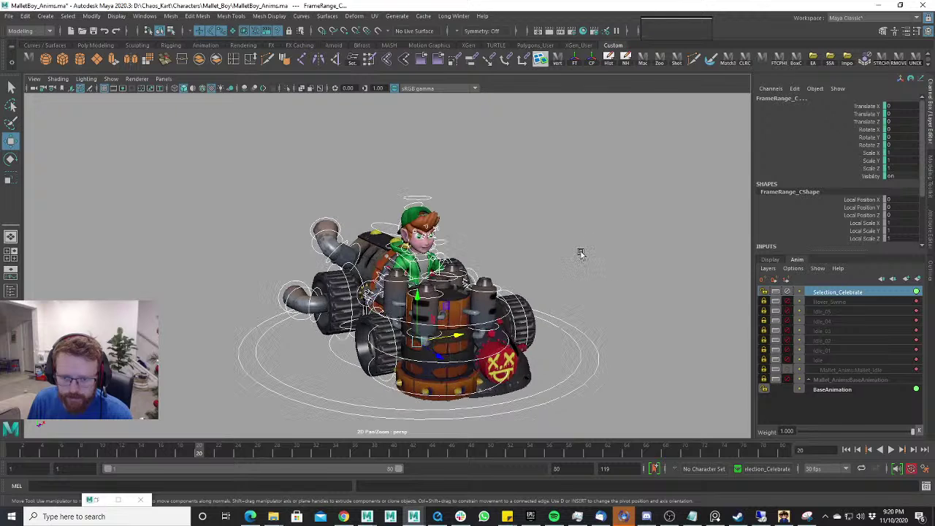
left_click_drag(206, 453, 126, 456)
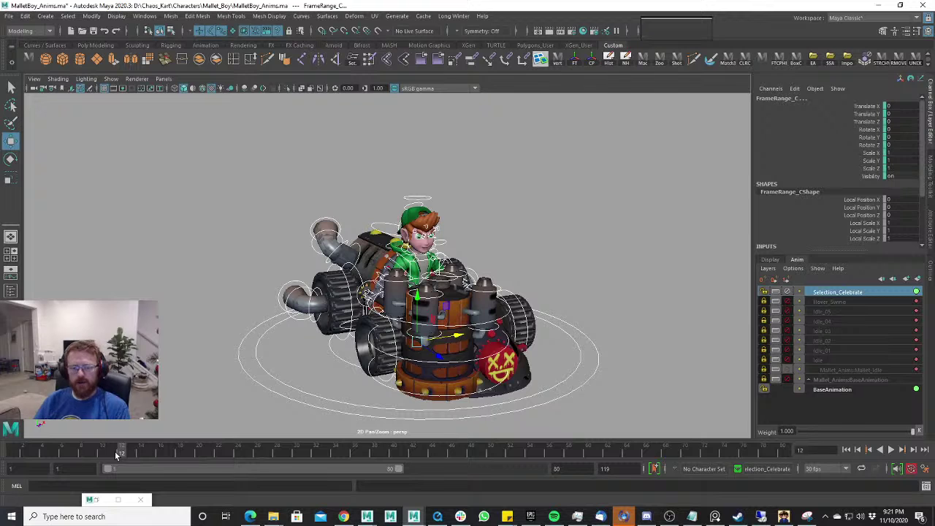
Mute Selection_Celebrate, unmute and select the Hover_Swing layer, and view its mallet pose at frame 1.
left_click(787, 291)
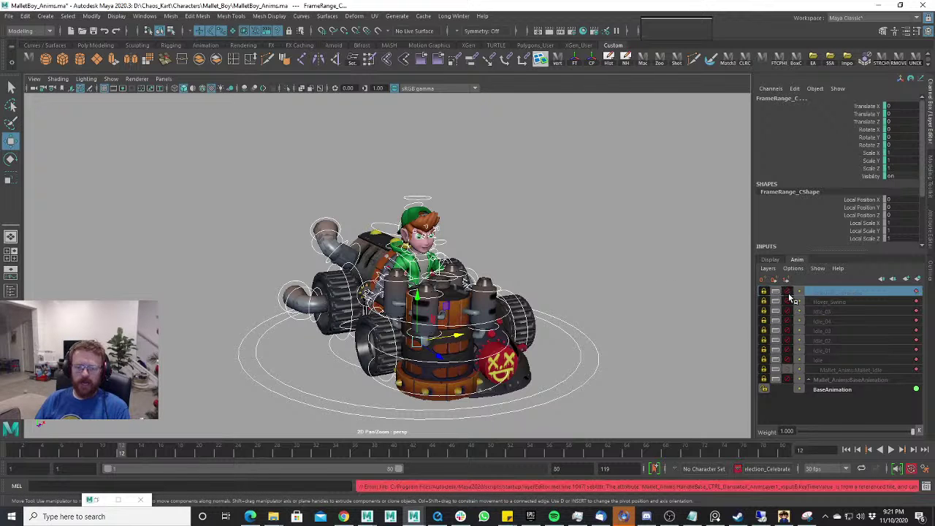
left_click(788, 302)
left_click(822, 311)
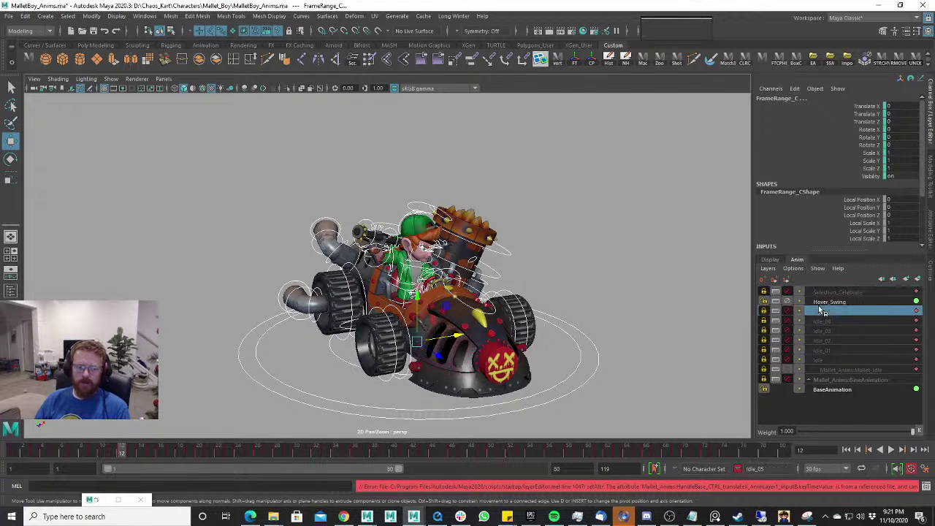
scroll(670, 307, "up", 5)
left_click(848, 301)
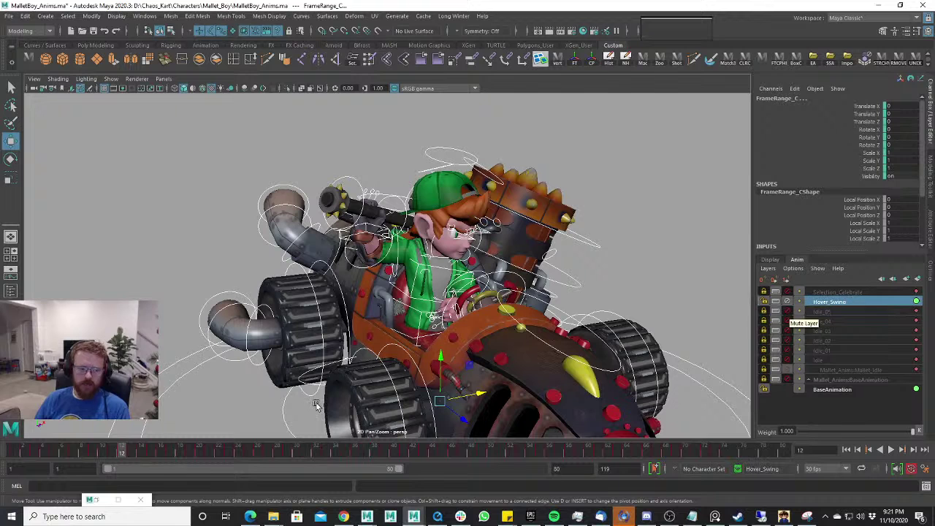
left_click_drag(76, 453, 0, 465)
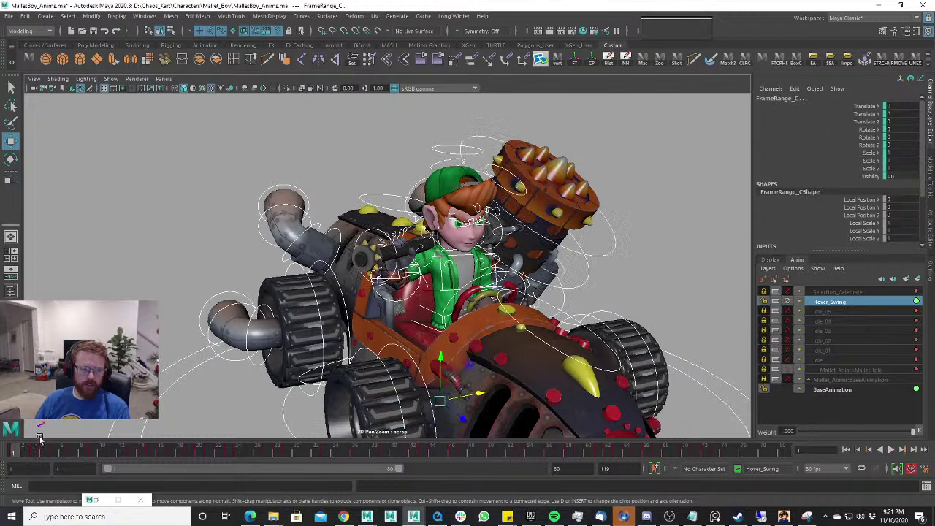
Switch from Hover_Swing to the Idle animation layer and copy its keys at frame 1.
left_click(793, 311)
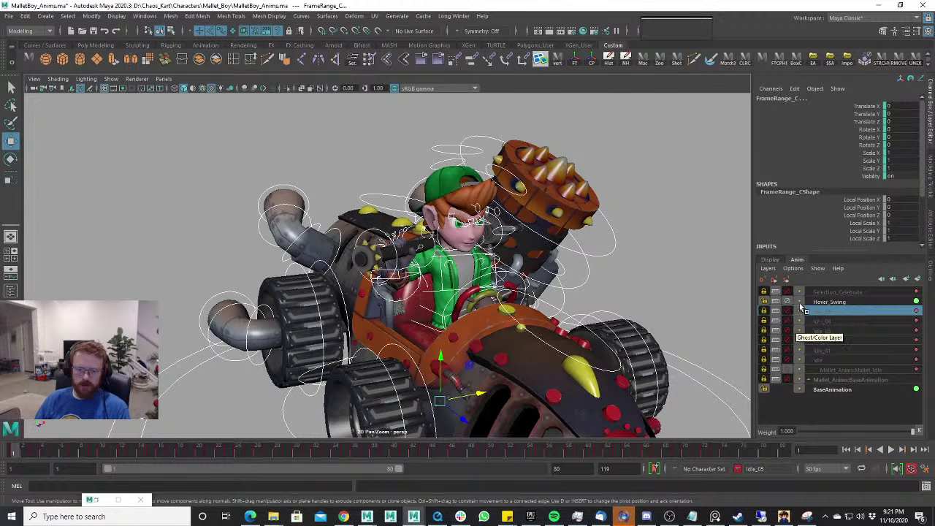
left_click(788, 359)
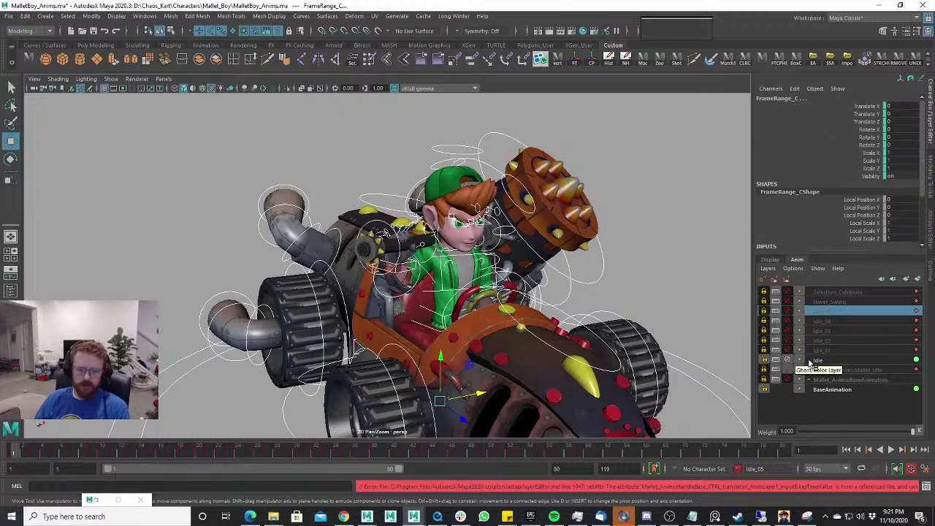
left_click(817, 362)
mouse_move(19, 450)
left_mouse_down()
mouse_move(342, 437)
mouse_move(570, 444)
mouse_move(600, 463)
mouse_move(225, 444)
mouse_move(474, 465)
mouse_move(287, 450)
mouse_move(15, 451)
left_mouse_up()
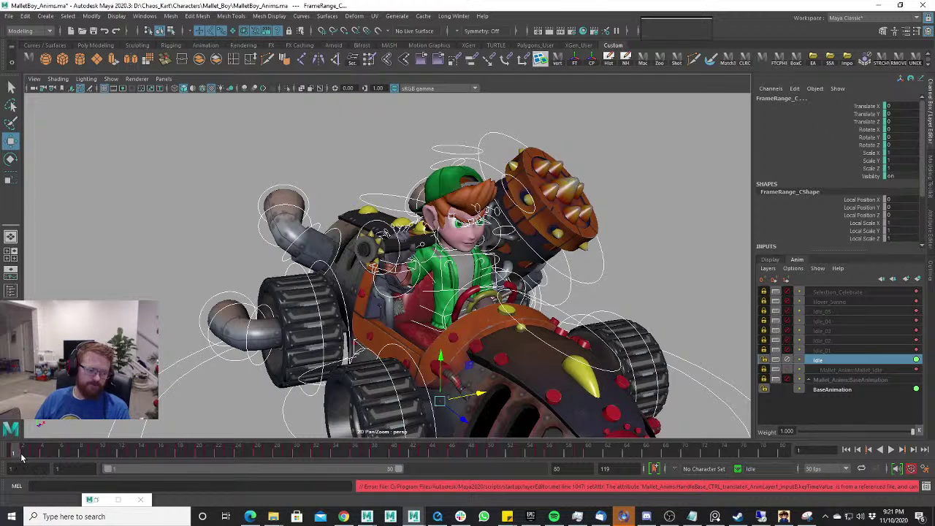
mouse_move(22, 457)
left_mouse_down()
mouse_move(37, 458)
mouse_move(17, 457)
left_mouse_up()
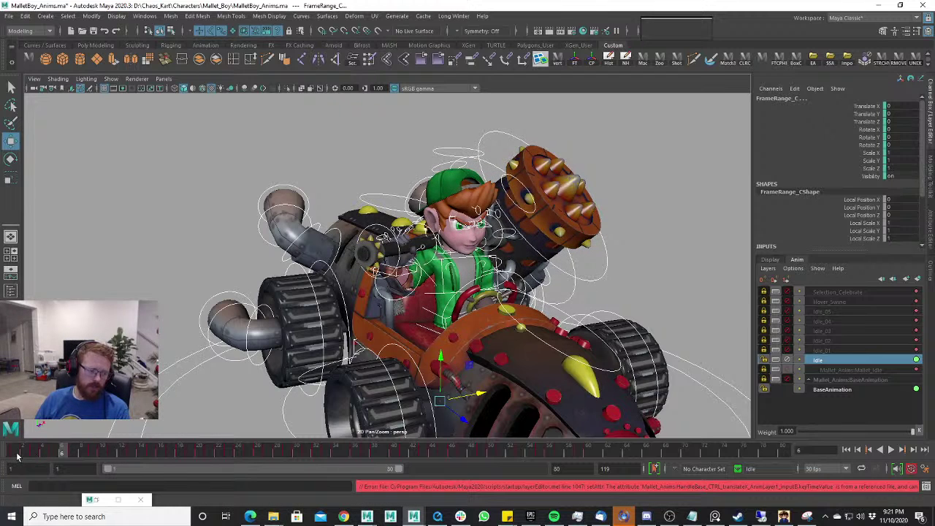
left_click(16, 455, "shift")
right_click(16, 456)
left_click(54, 281)
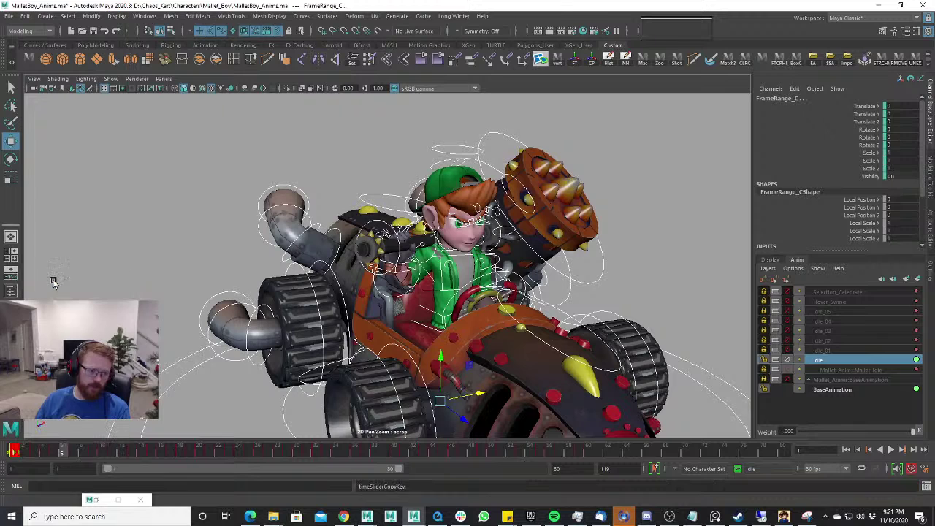
Mute Idle, activate Selection_Celebrate, and try to paste the copied idle keys at frame 1.
left_click(787, 359)
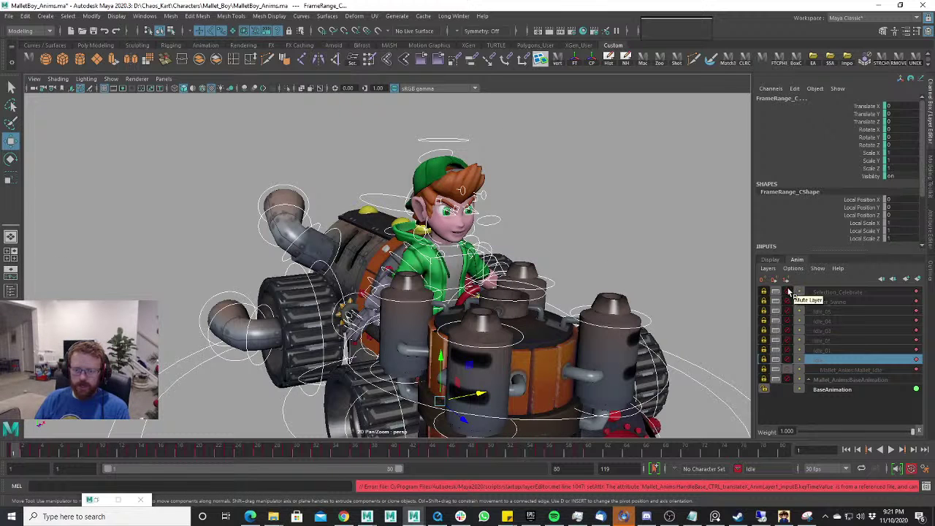
left_click(833, 291)
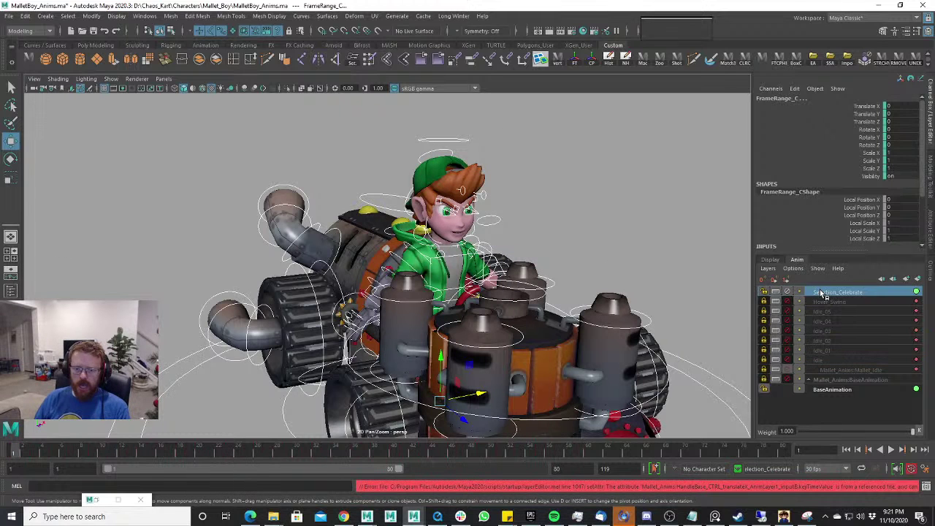
right_click(14, 454)
mouse_move(55, 285)
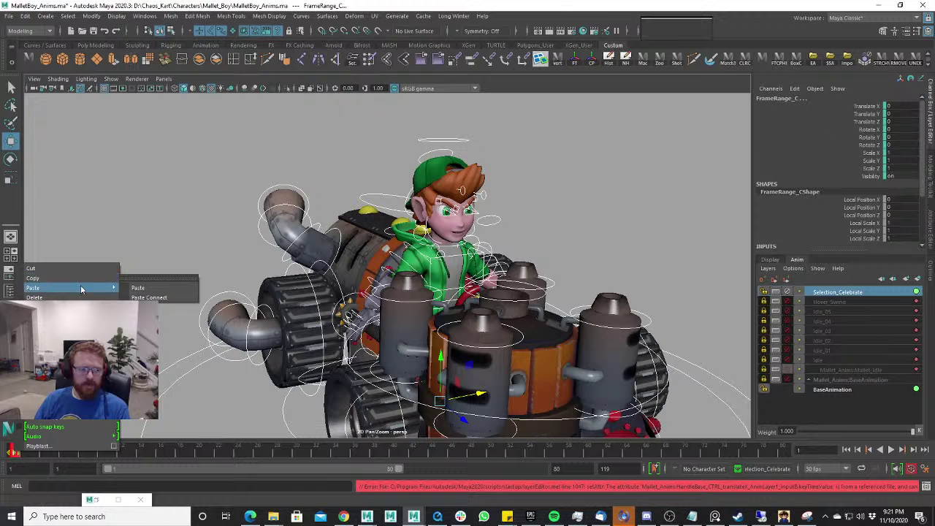
left_click(157, 288)
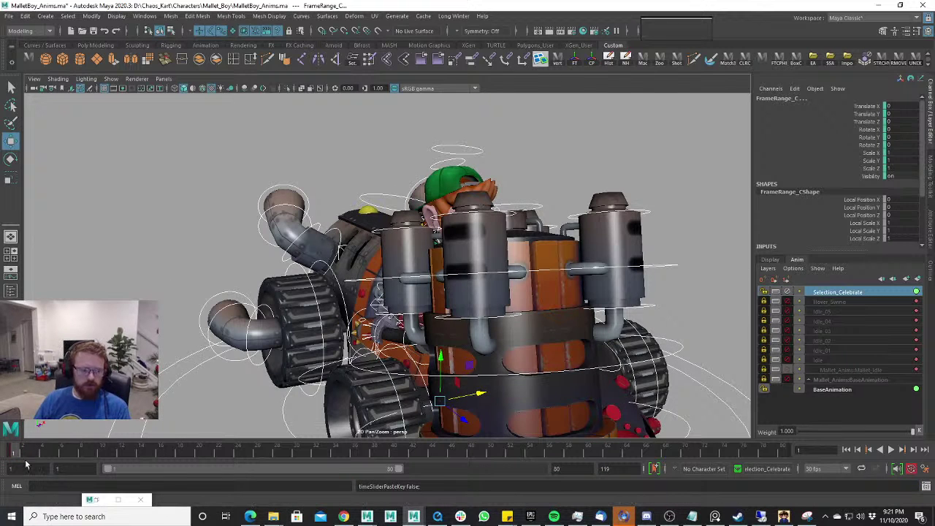
key("alt+v")
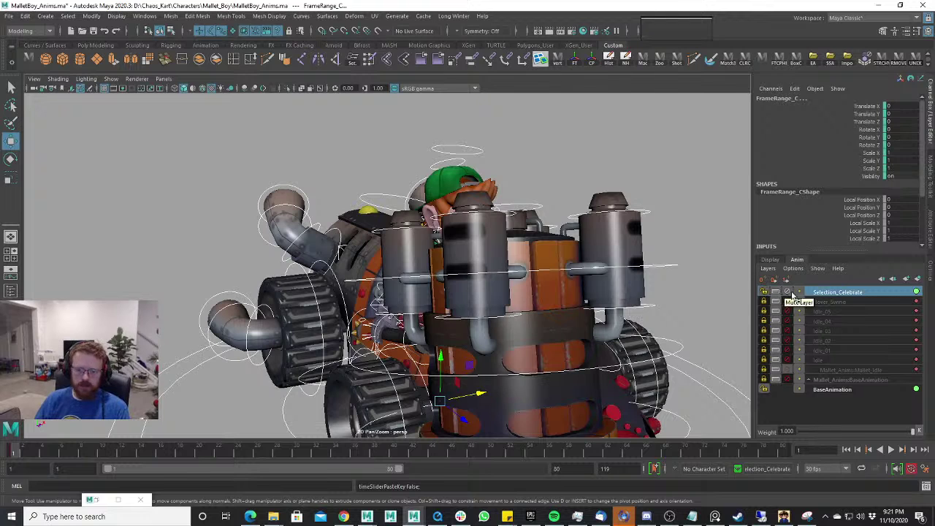
Mute Selection_Celebrate, reactivate the Idle layer, and copy its frame 1 keys again.
left_click(802, 293)
left_click(833, 359)
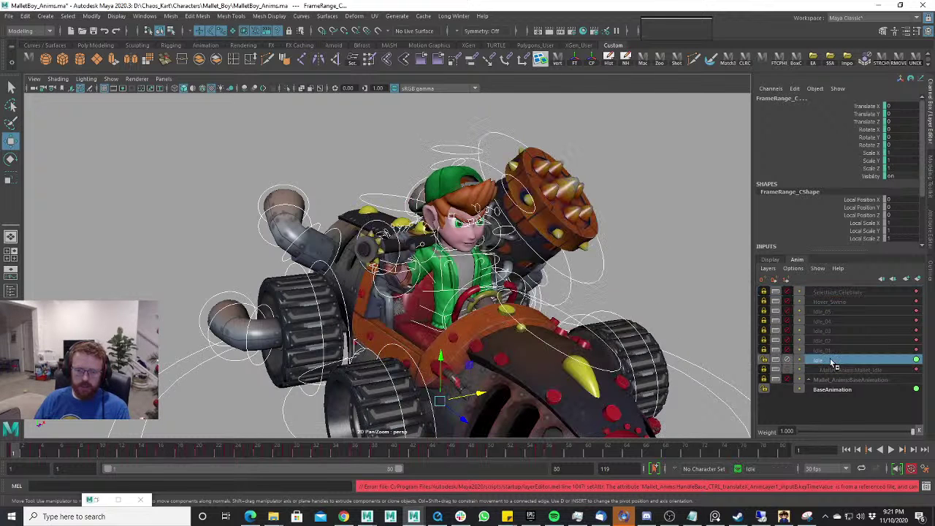
scroll(416, 325, "down", 1)
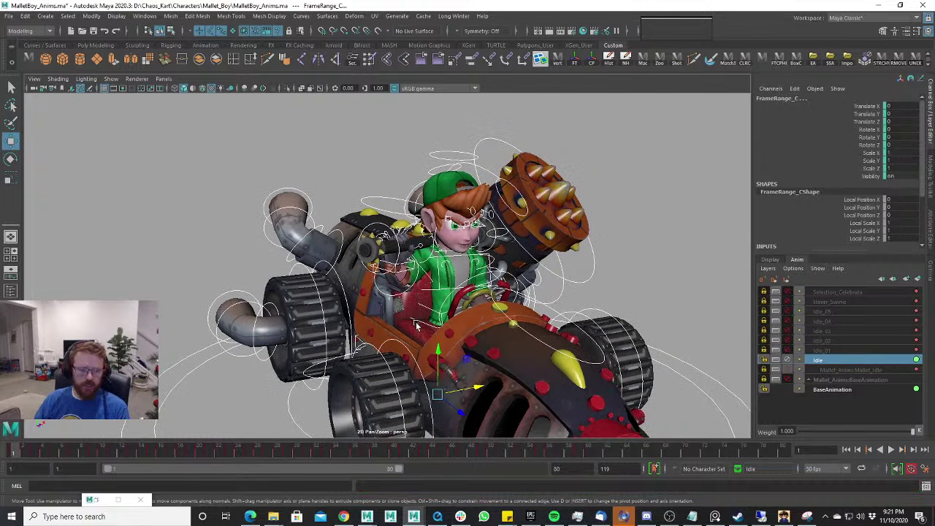
scroll(416, 325, "down", 1)
left_click_drag(416, 325, 430, 325, "alt")
right_click(22, 450)
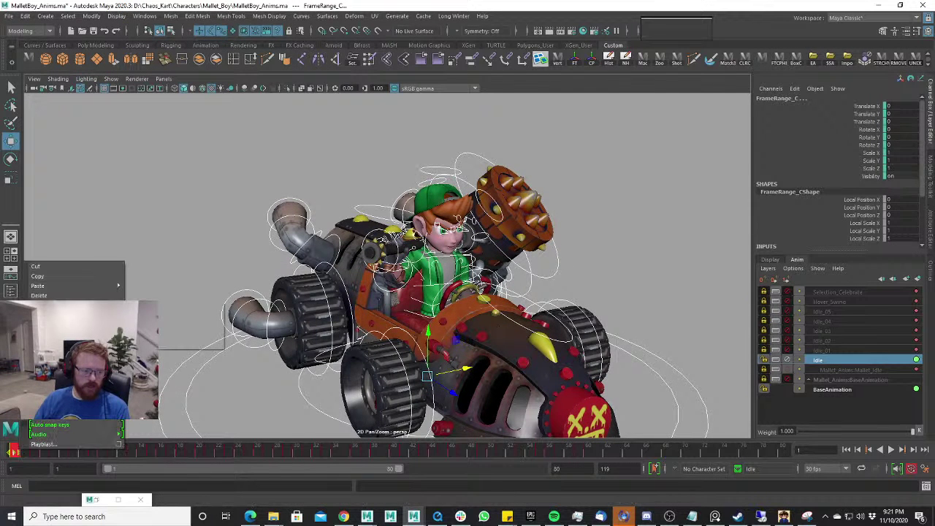
left_click(63, 276)
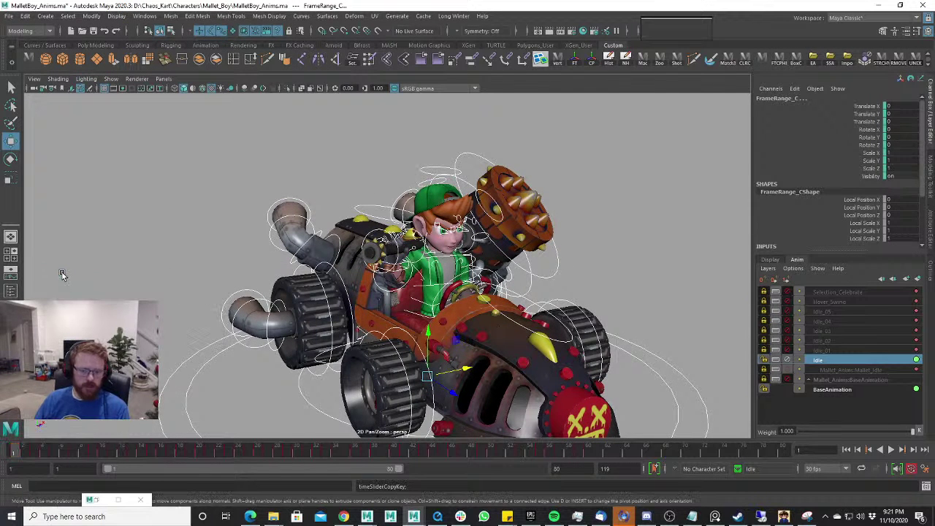
Return from Idle to the Selection_Celebrate layer and try again to paste the copied keys at frame 1.
left_click(787, 360)
left_click(796, 292)
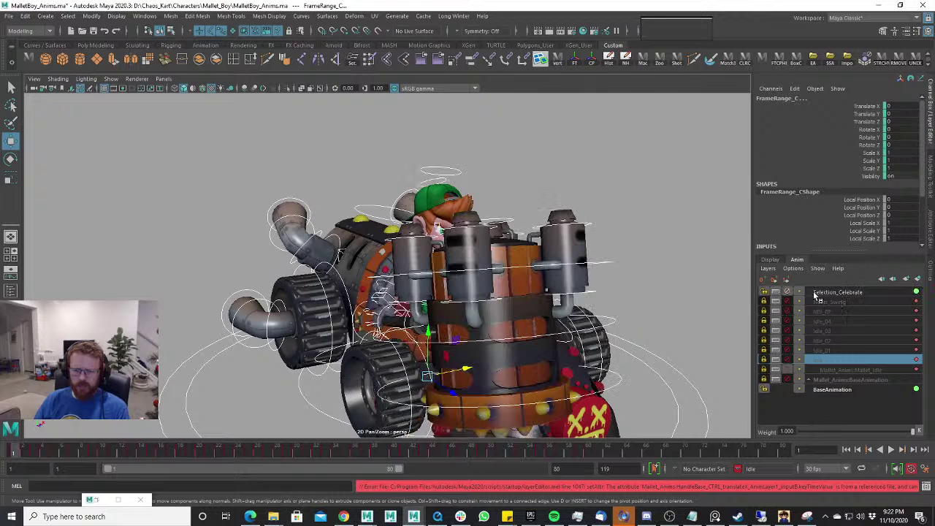
right_click(15, 451)
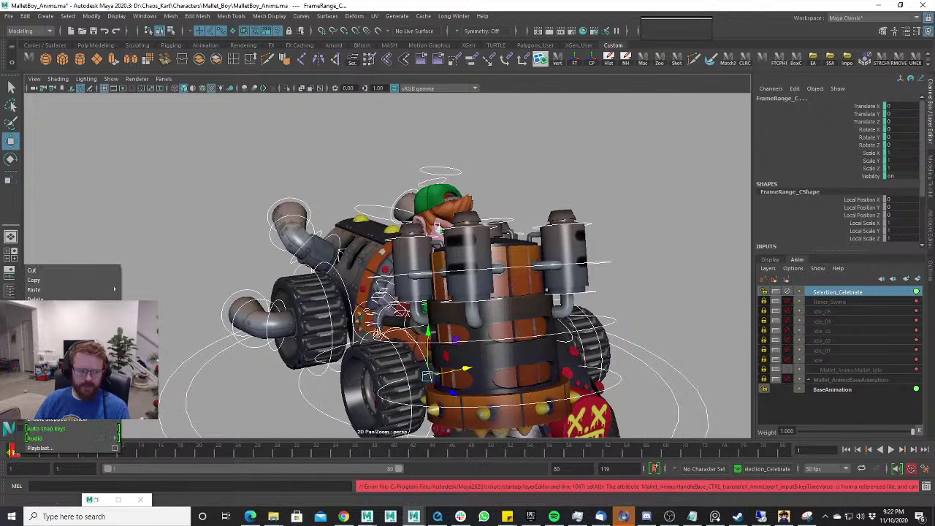
mouse_move(53, 290)
left_click(138, 290)
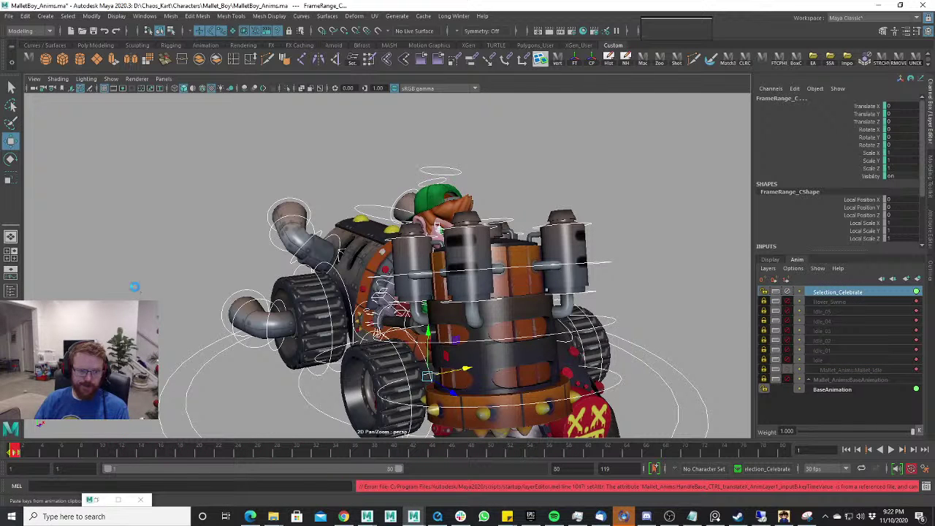
Inspect the pasted character and mallet pose from the side and play the animation briefly.
right_click_drag(134, 287, 183, 310, "alt")
left_click_drag(183, 310, 255, 314, "alt")
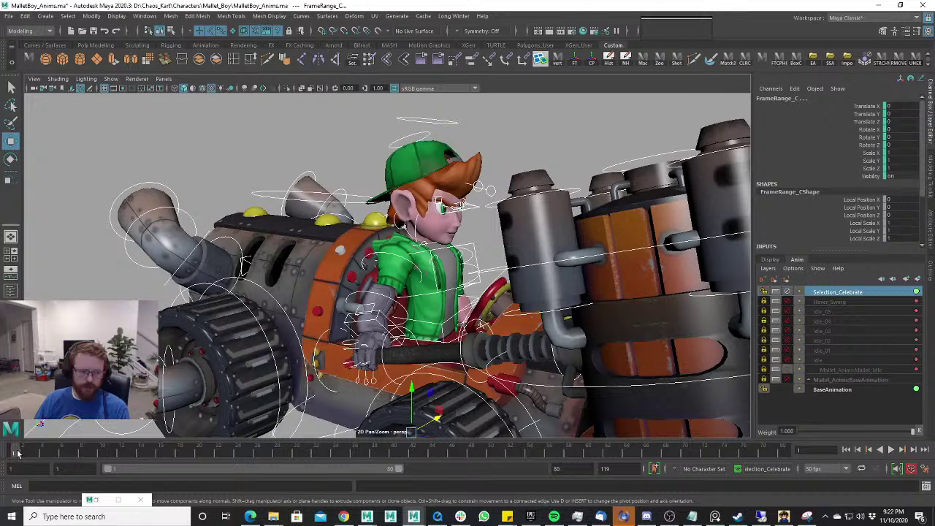
key("alt+v")
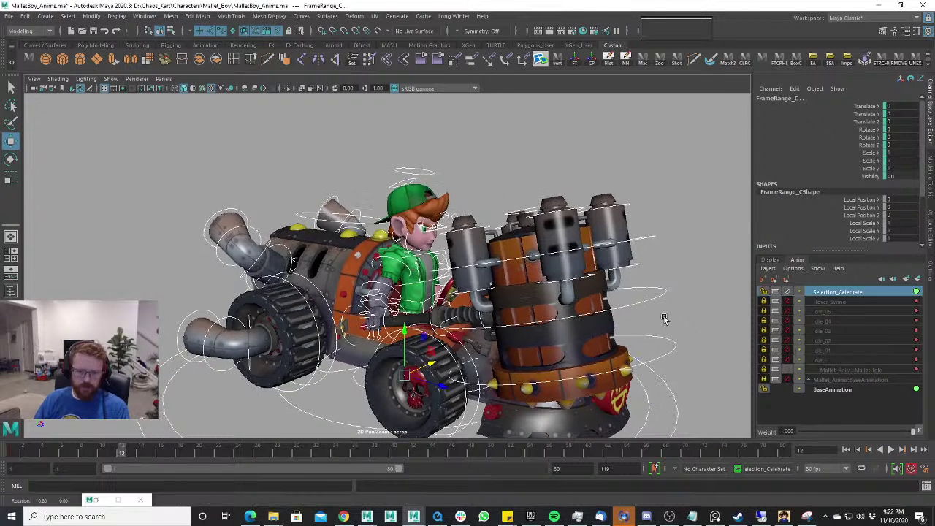
key("alt+v")
Mute the Selection_Celebrate animation layer and delete it.
left_click(788, 293)
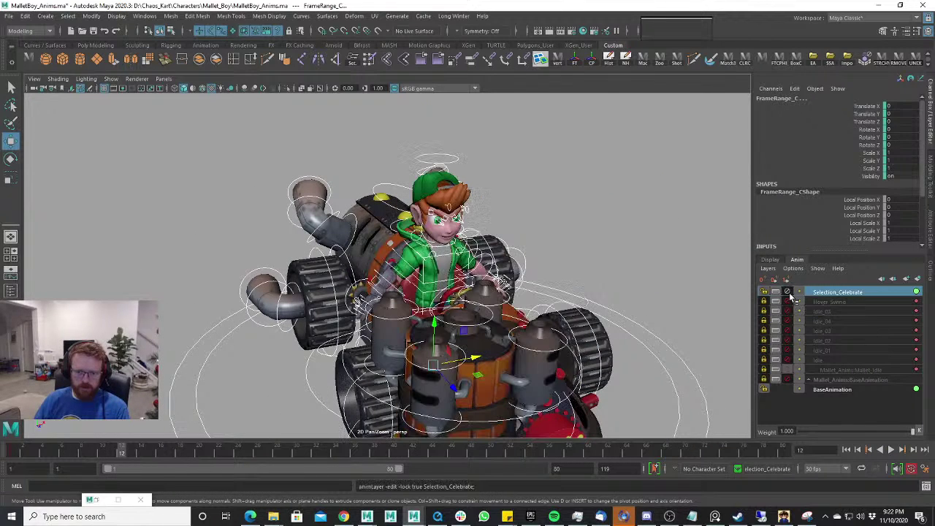
right_click(804, 295)
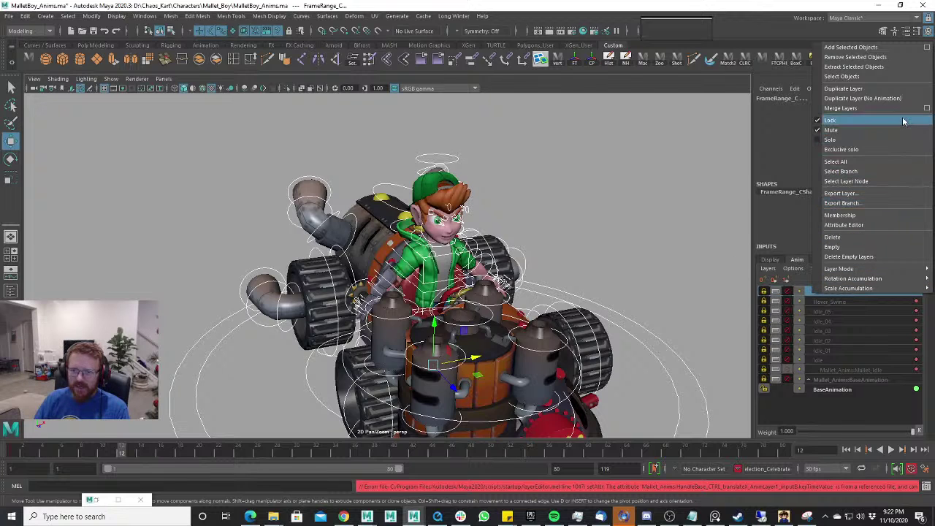
left_click(846, 237)
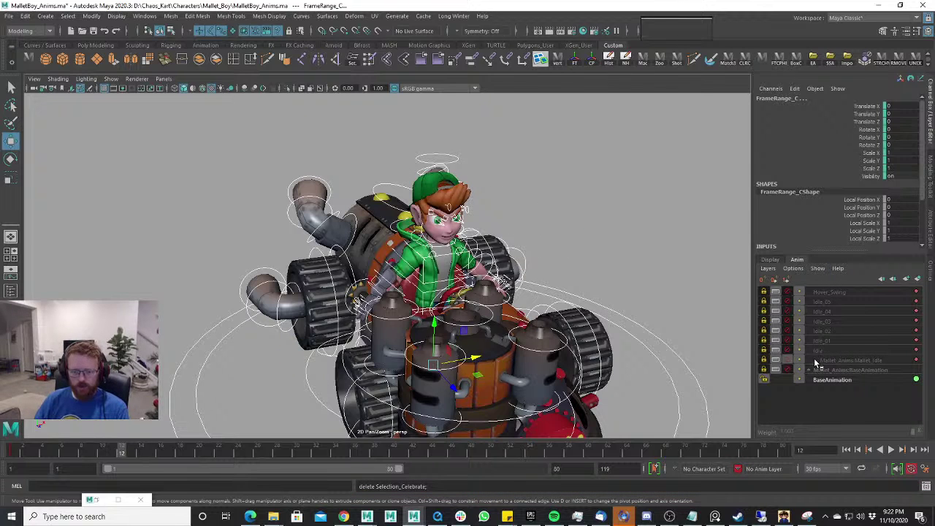
Duplicate the Idle animation layer together with its animation.
scroll(468, 258, "down", 4)
scroll(468, 259, "up", 4)
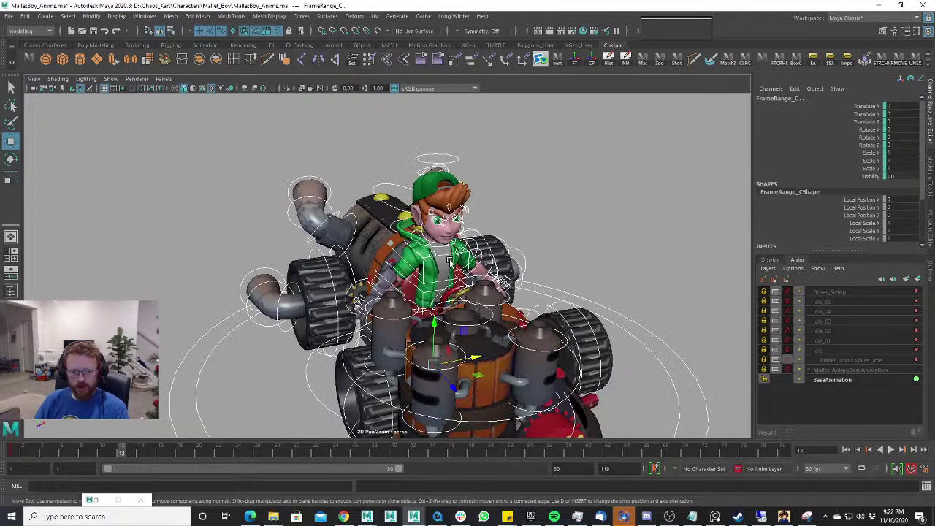
scroll(471, 259, "down", 1)
left_click_drag(473, 259, 517, 261, "alt")
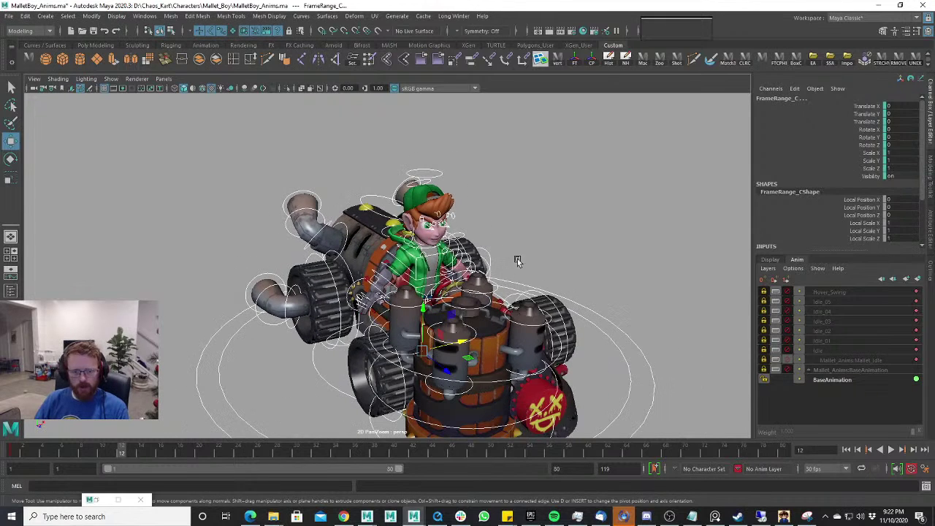
left_click(830, 350)
right_click(830, 352)
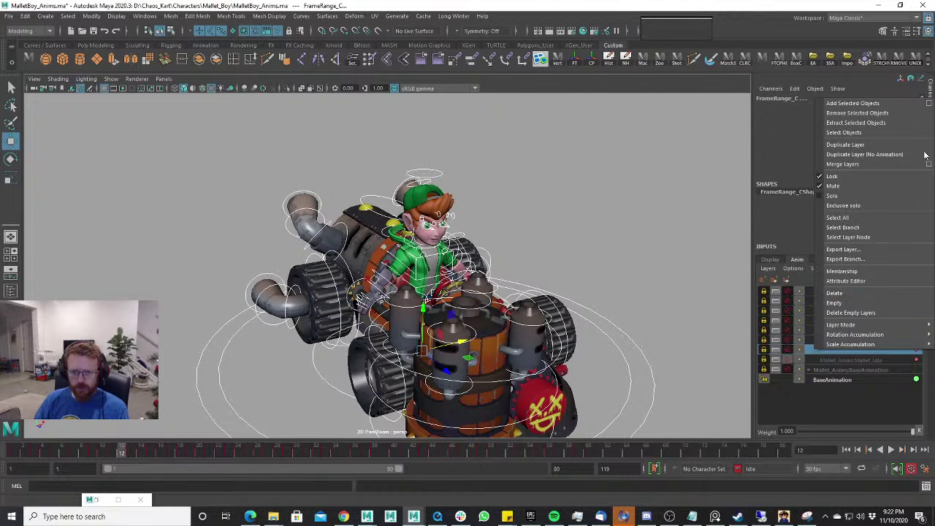
left_click(873, 145)
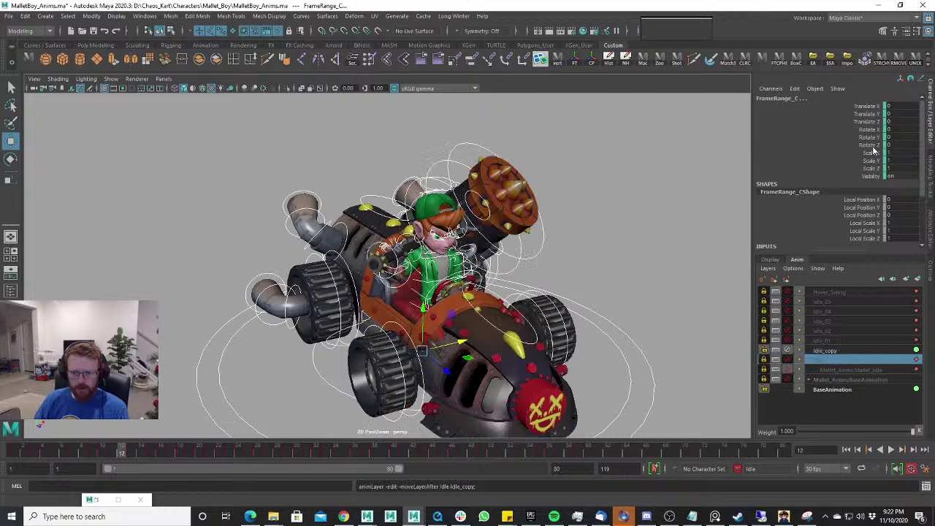
Move the Idle_copy animation layer to the top of the layer stack and rename it Selection_Celebrate.
left_click(846, 348)
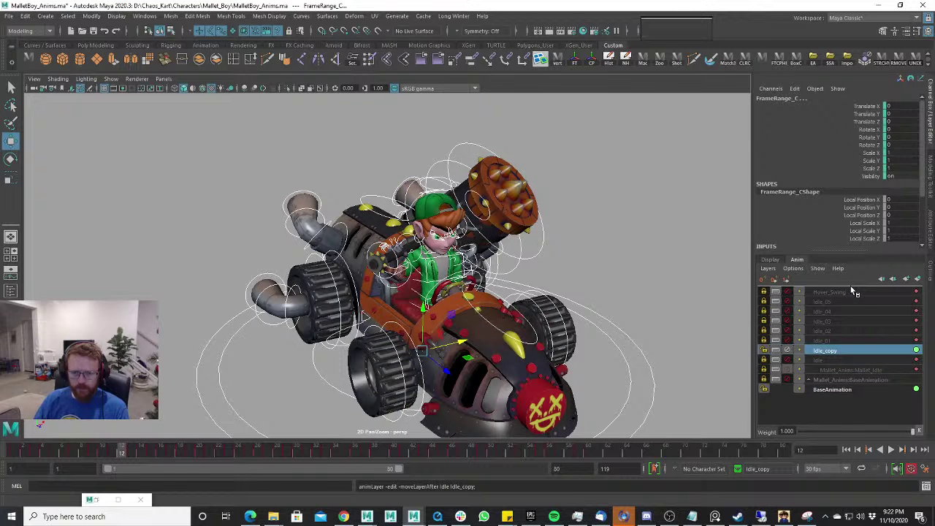
middle_click_drag(846, 349, 850, 286)
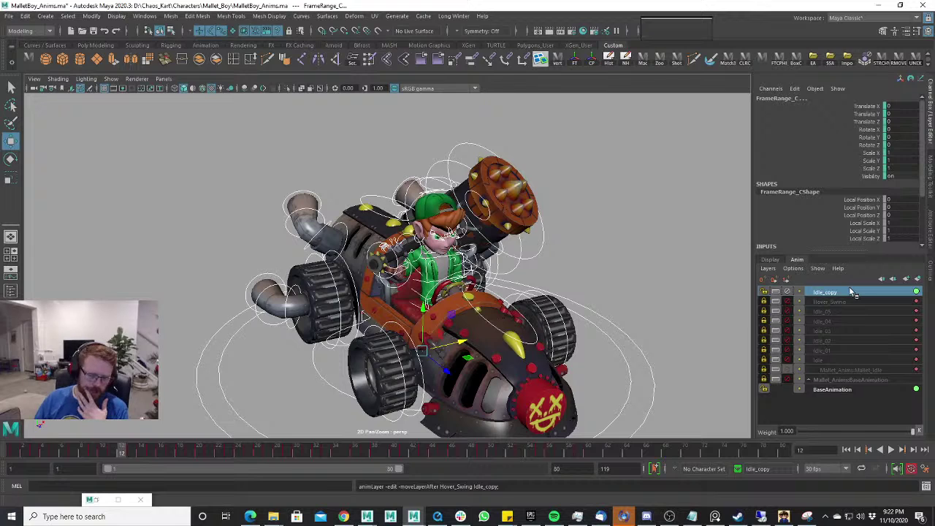
double_click(833, 291)
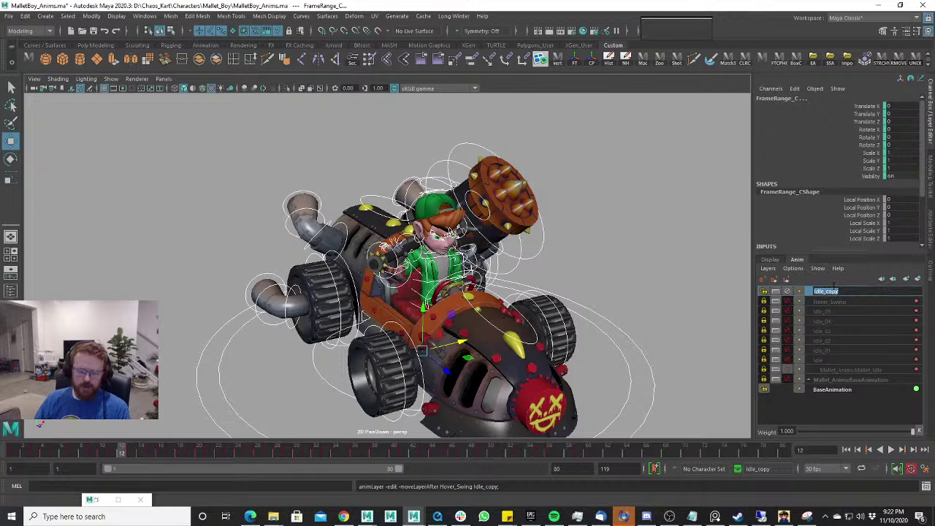
type("c")
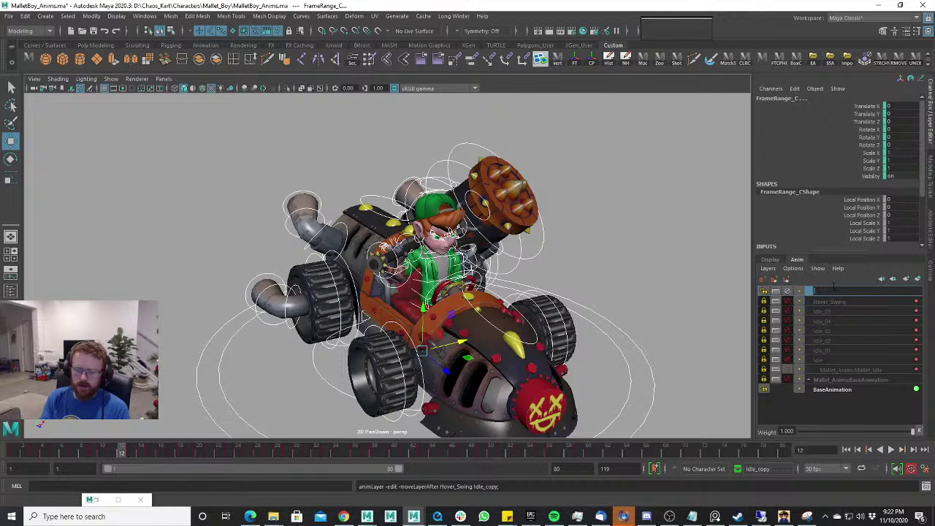
type("election")
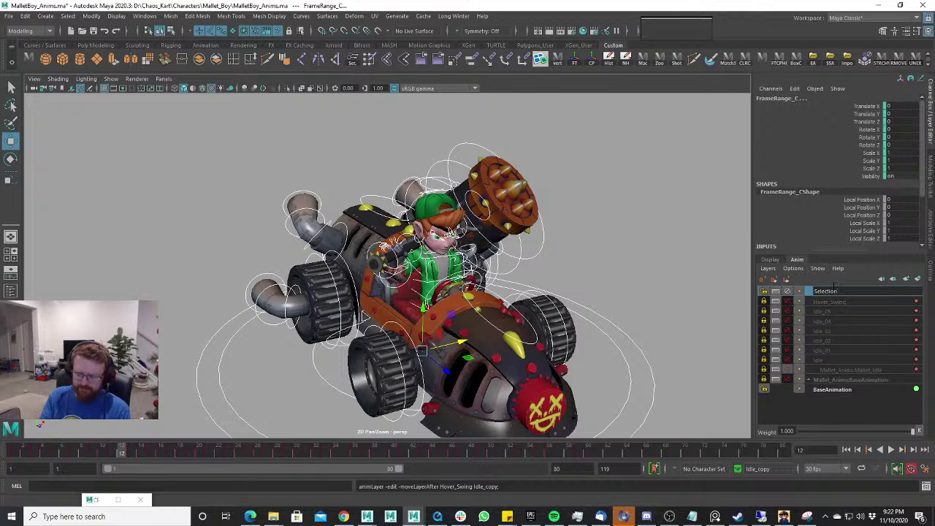
type("_")
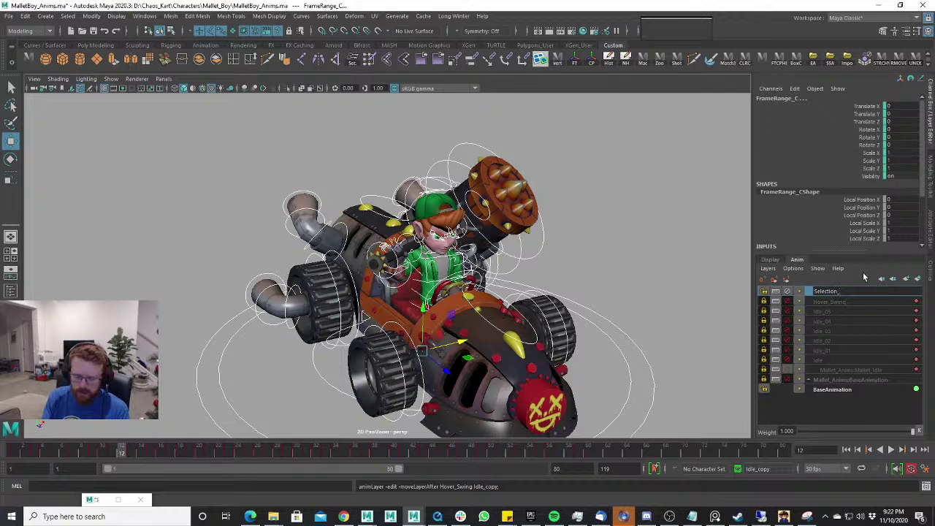
type("Cr")
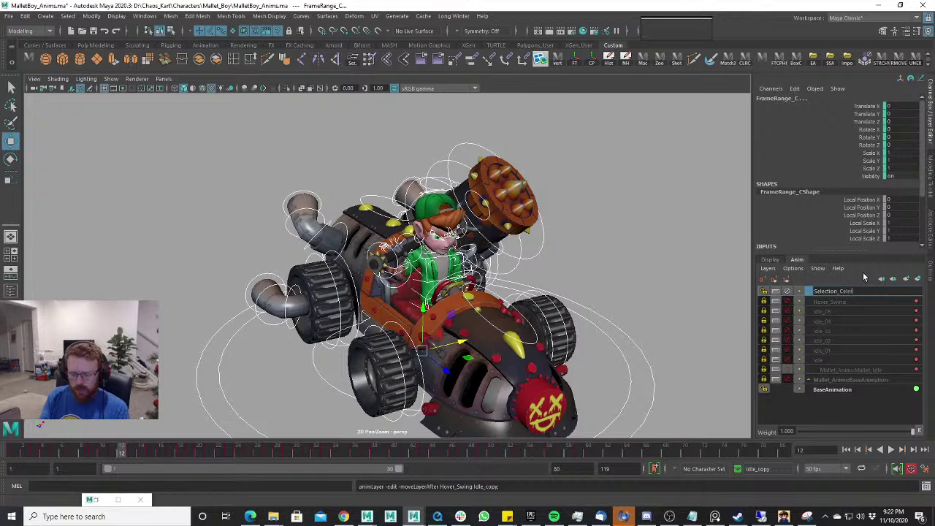
key("BackSpace")
key("BackSpace")
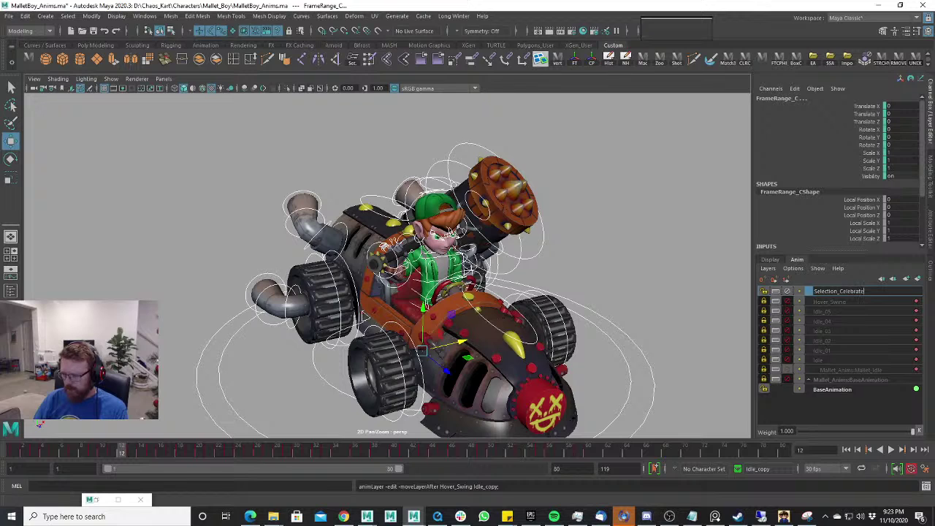
key("Return")
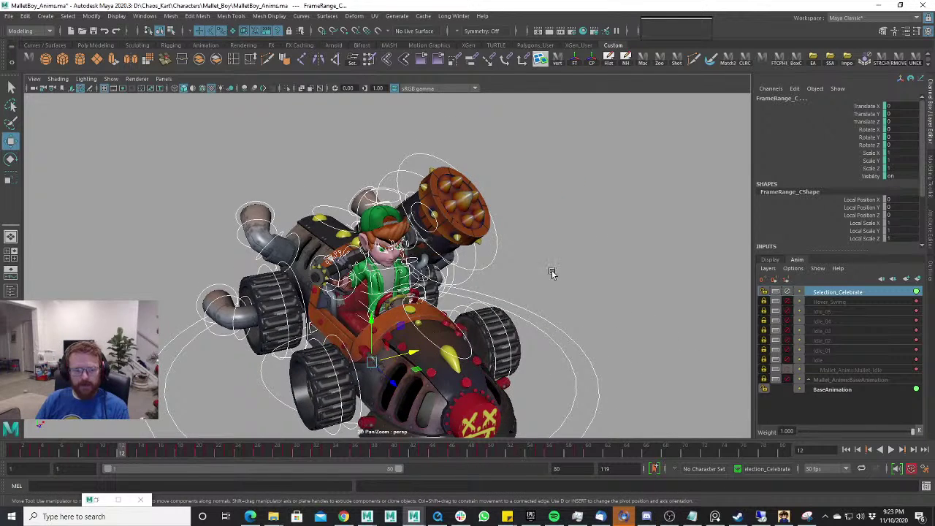
Select the kart's right rear axle control and go to frame 1.
right_click_drag(553, 271, 263, 284, "alt")
left_click(320, 355)
left_click(285, 294)
left_click_drag(307, 301, 261, 323, "alt")
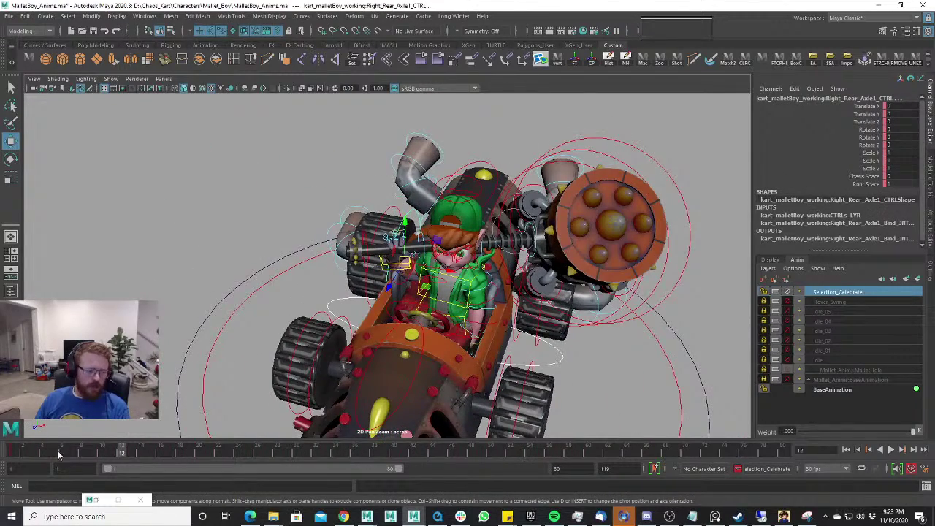
left_click_drag(59, 453, 13, 453)
Add the other axle controls to the selection and try to move the kart sideways about 97 units, away from the character.
left_click_drag(546, 304, 489, 327, "alt")
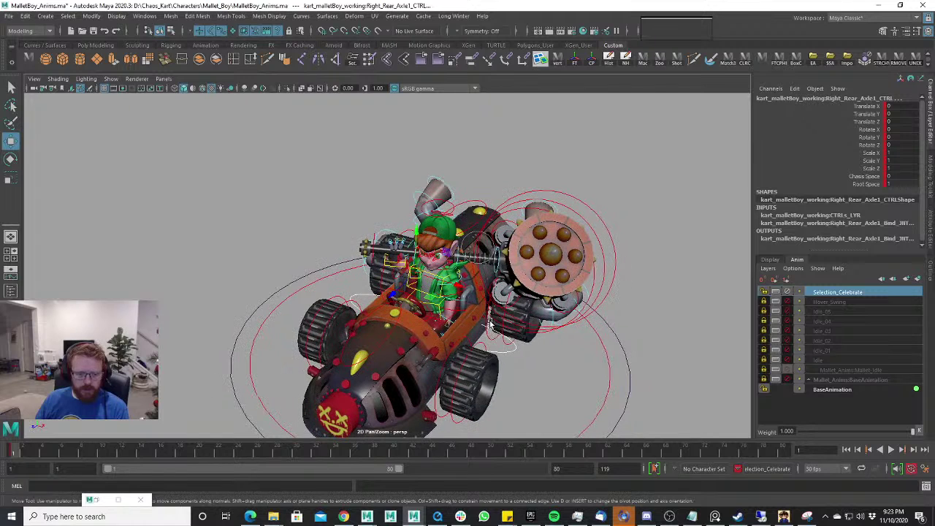
left_click(491, 322)
left_click(439, 377, "shift")
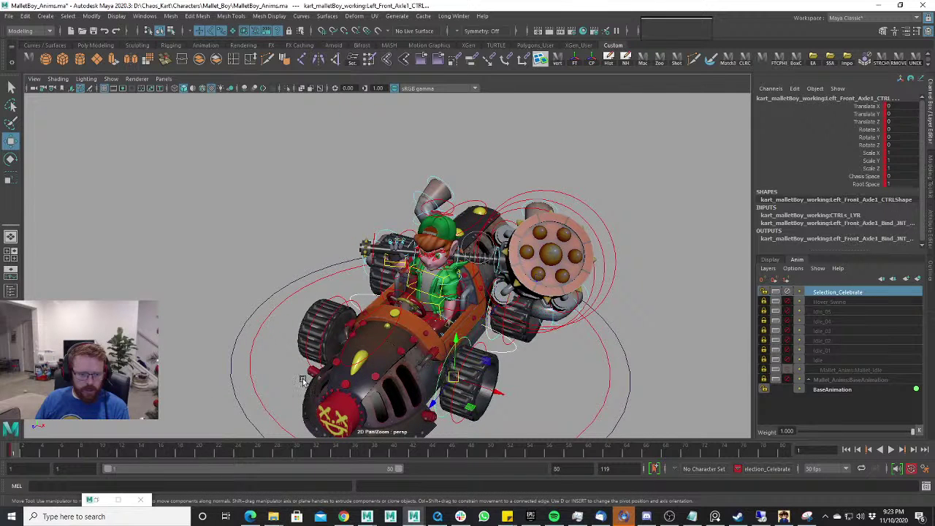
left_click(319, 329, "shift")
right_click_drag(319, 329, 295, 323, "alt")
left_click_drag(295, 323, 406, 302, "alt")
scroll(495, 322, "up", 5)
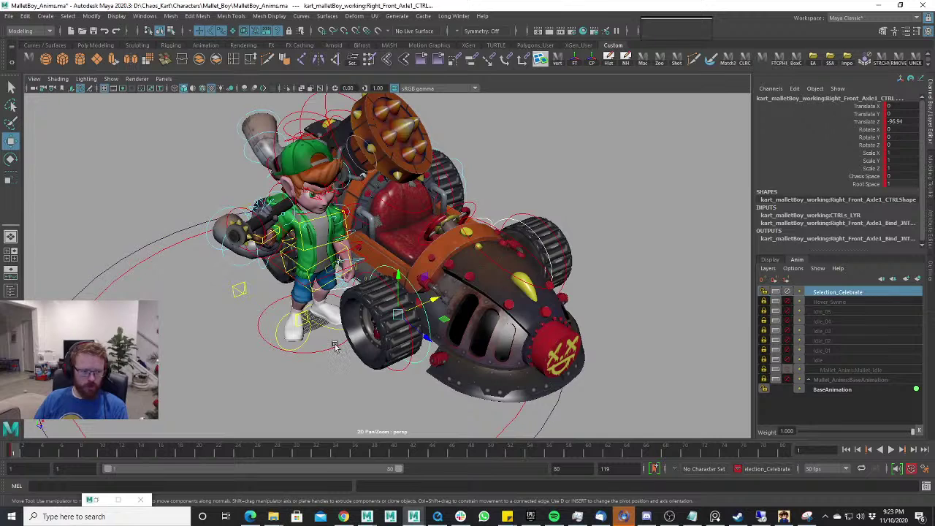
Try to shift the kart's outer root control sideways, and undo that move together with the earlier axle move.
scroll(328, 346, "down", 3)
left_click(209, 349)
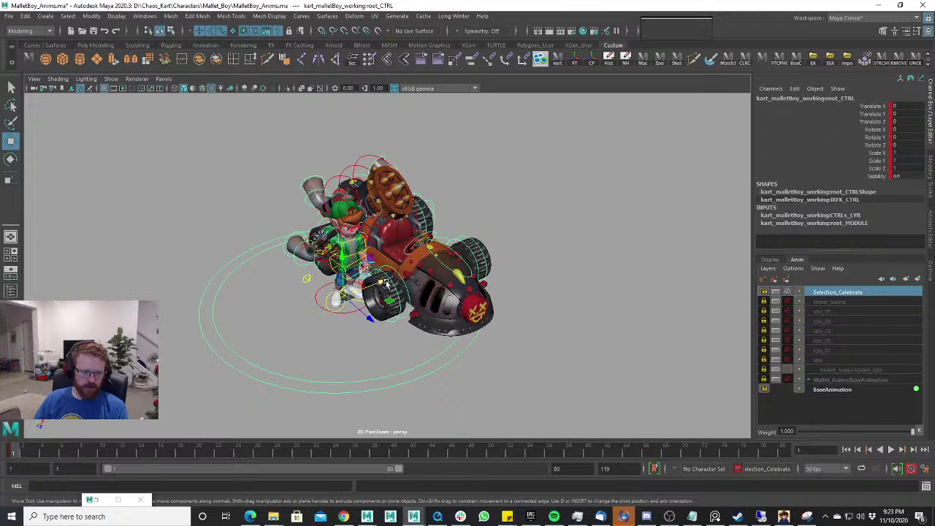
left_click_drag(386, 284, 372, 290)
key("ctrl+z")
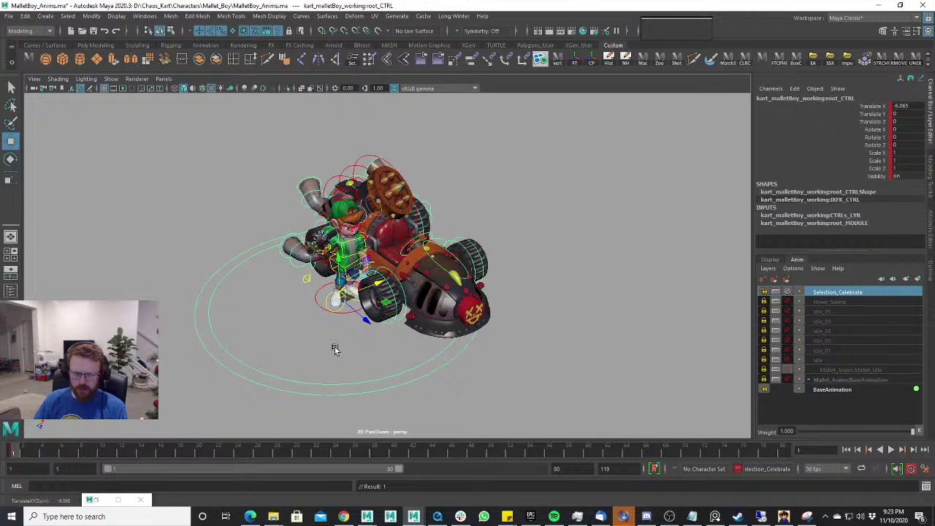
left_click(272, 377)
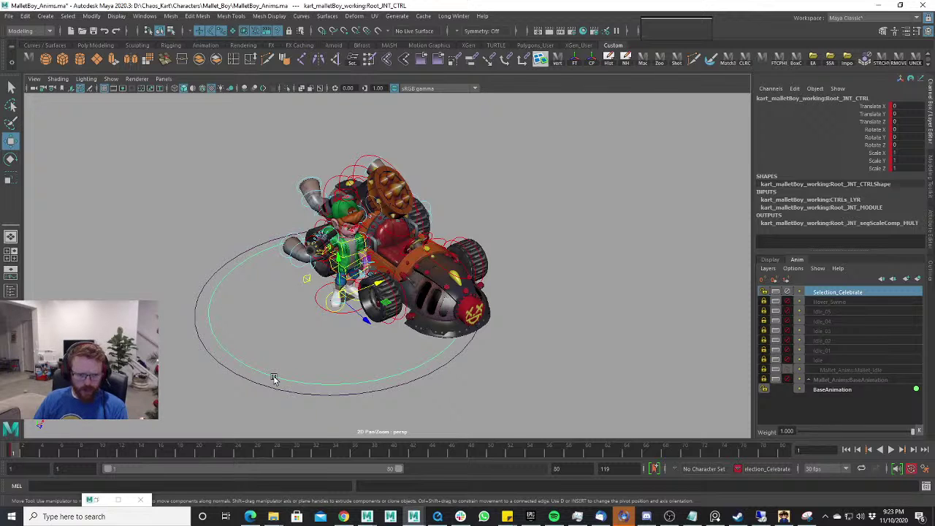
key("ctrl+z")
key("ctrl+z")
key("ctrl+z")
key("ctrl+z")
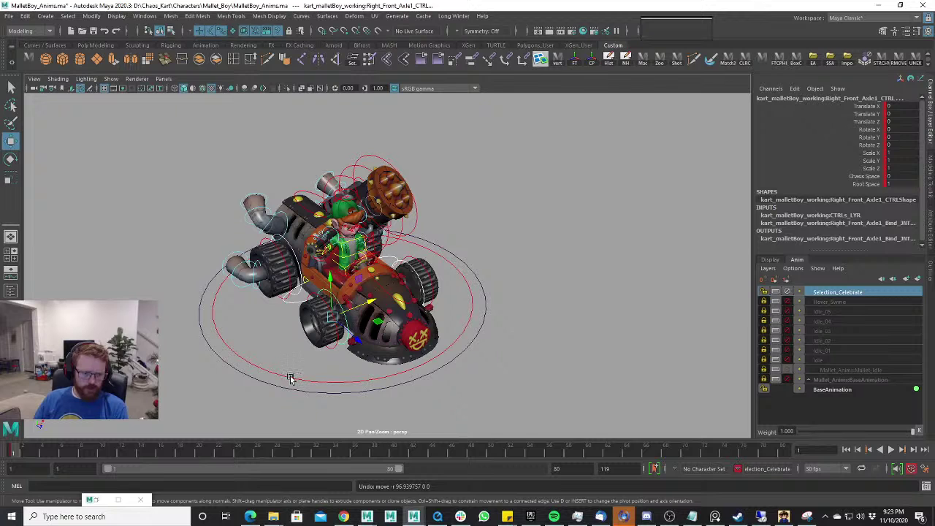
Test moving the kart and character with the outer root control and undo the move.
left_click(284, 383)
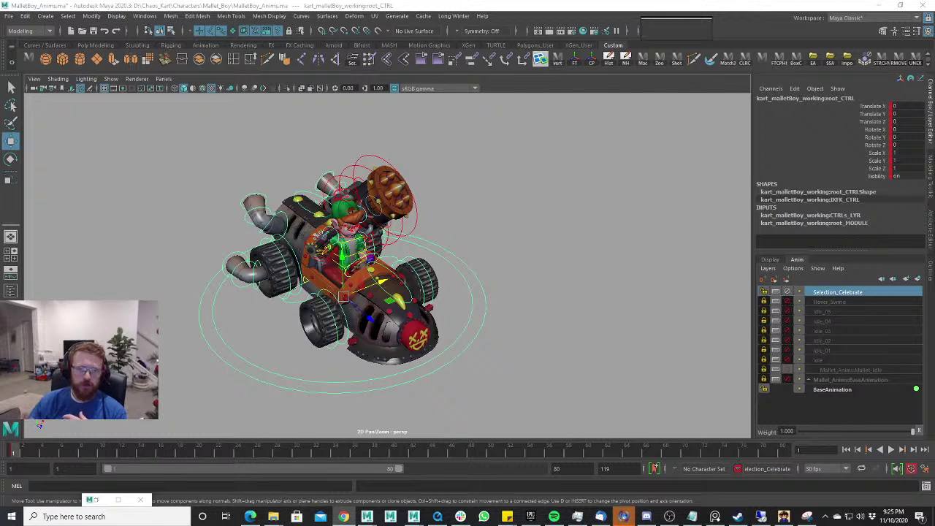
scroll(497, 276, "up", 5)
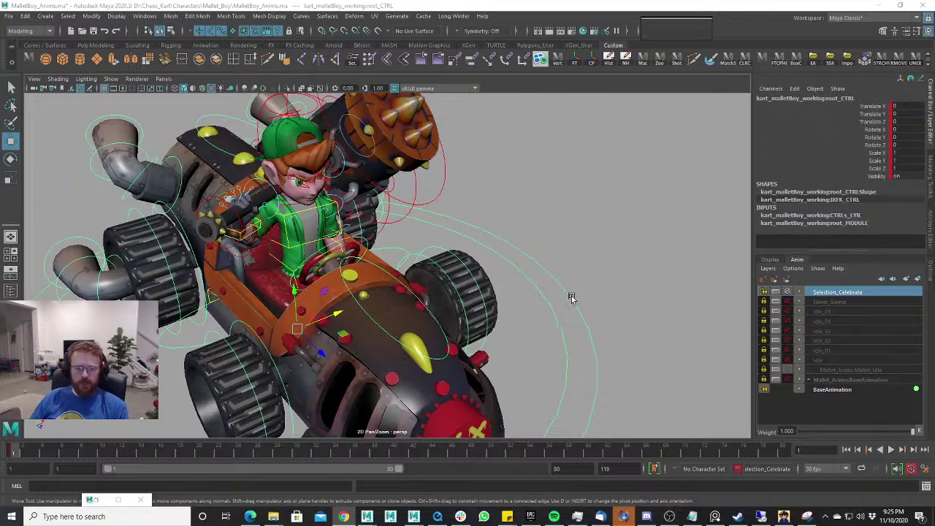
right_click_drag(559, 301, 507, 311, "alt")
left_click_drag(351, 306, 380, 294)
key("ctrl+z")
Test moving the kart sideways with the inner Root_JNT control and undo each attempt.
right_click_drag(429, 249, 434, 284, "alt")
middle_click_drag(433, 285, 457, 273, "alt")
right_click_drag(457, 273, 173, 298, "alt")
left_click(173, 312)
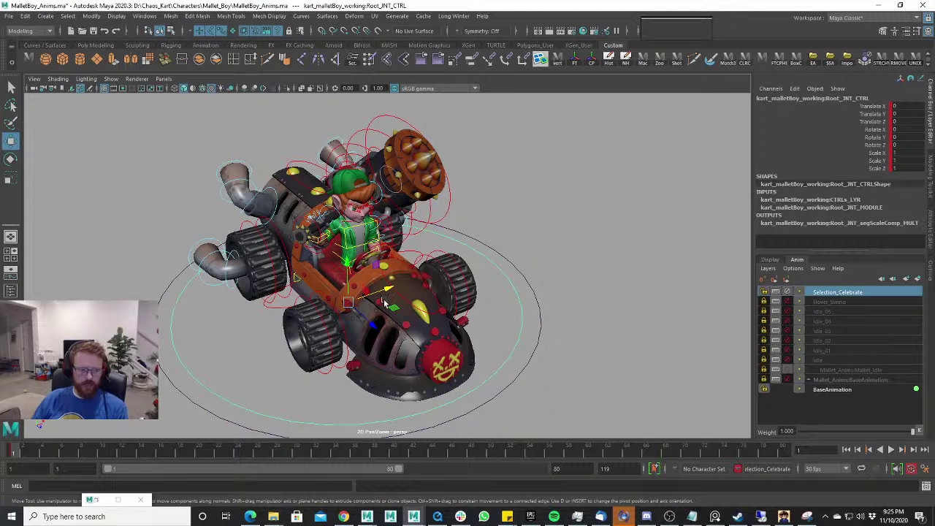
left_click_drag(389, 290, 277, 333)
key("ctrl+z")
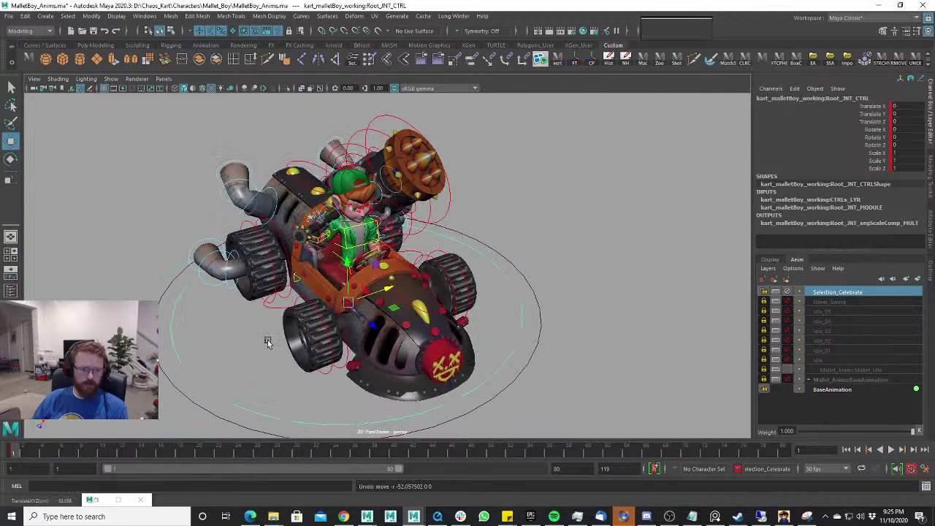
left_click(187, 358)
scroll(188, 375, "up", 3)
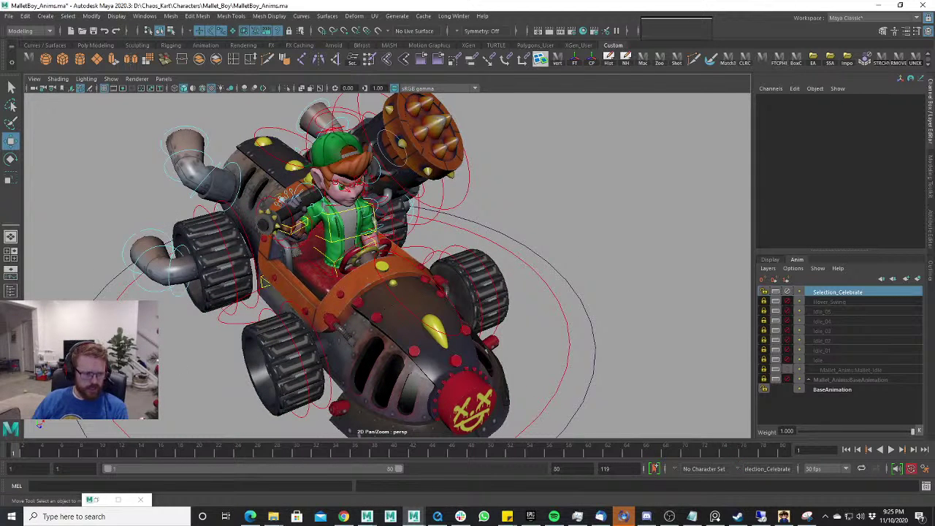
left_click(263, 283)
left_click_drag(340, 319, 422, 313)
key("ctrl+z")
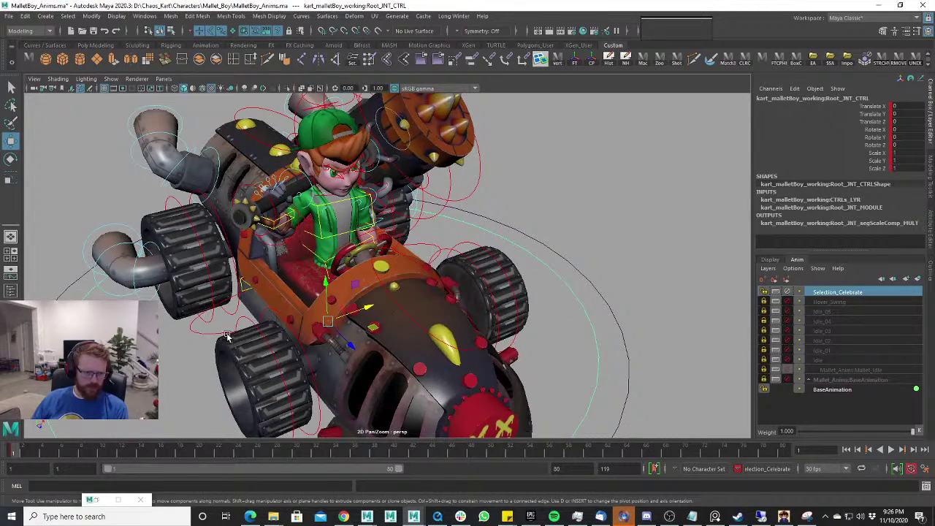
Select the kart's chassis control together with its axle and wheel controls, ending with the right front axle.
left_click(257, 319)
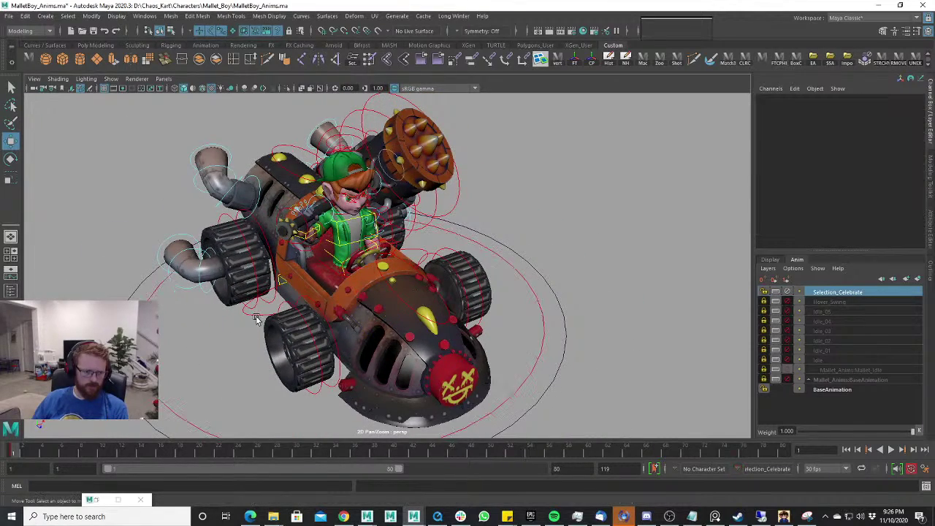
left_click(256, 315)
scroll(255, 315, "up", 4)
left_click(239, 250)
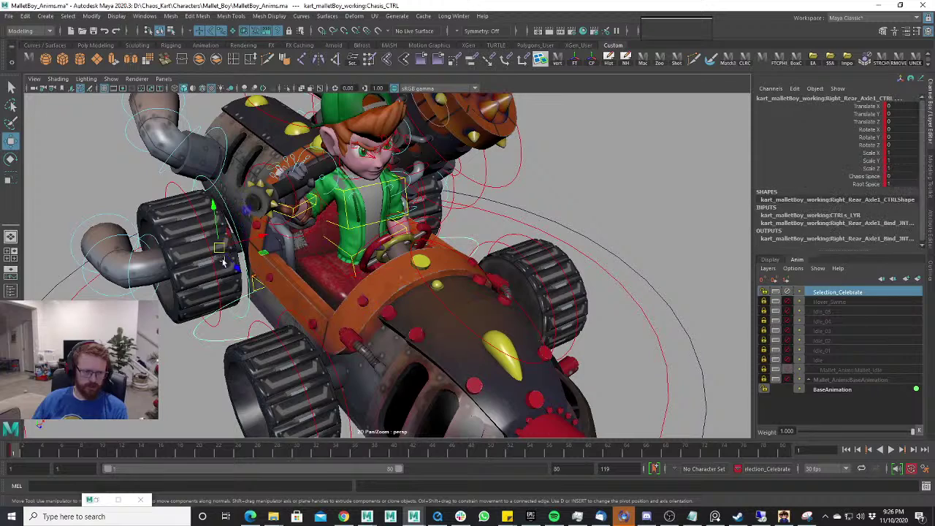
left_click_drag(216, 267, 438, 325, "alt")
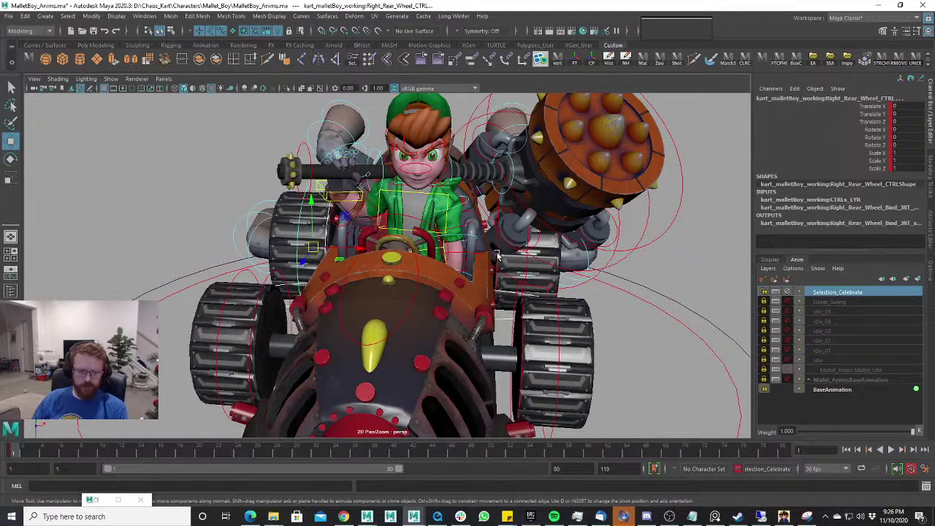
left_click(509, 345)
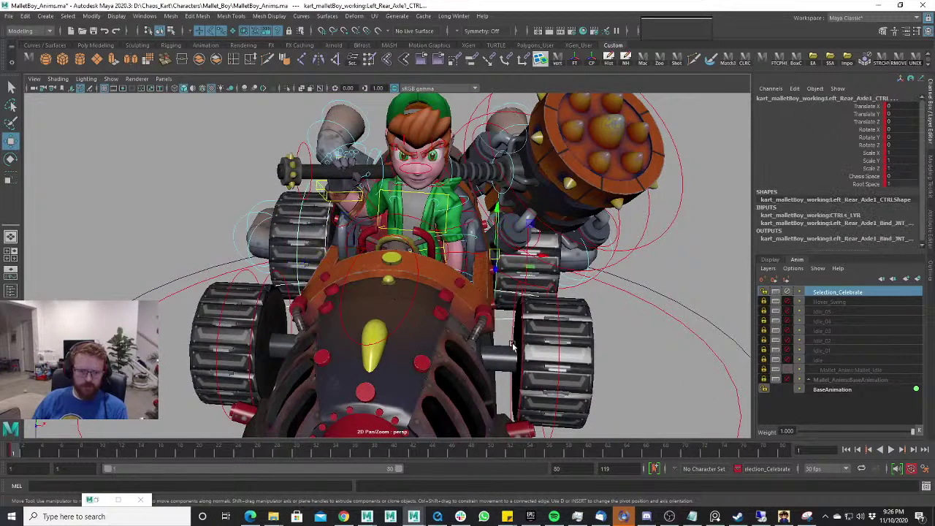
left_click(243, 336)
left_click_drag(243, 335, 305, 331, "alt")
Move the selected kart controls sideways until the right front axle's Translate Z is about -102.8, leaving the character beside the kart.
left_click_drag(342, 363, 385, 359)
key("ctrl+z")
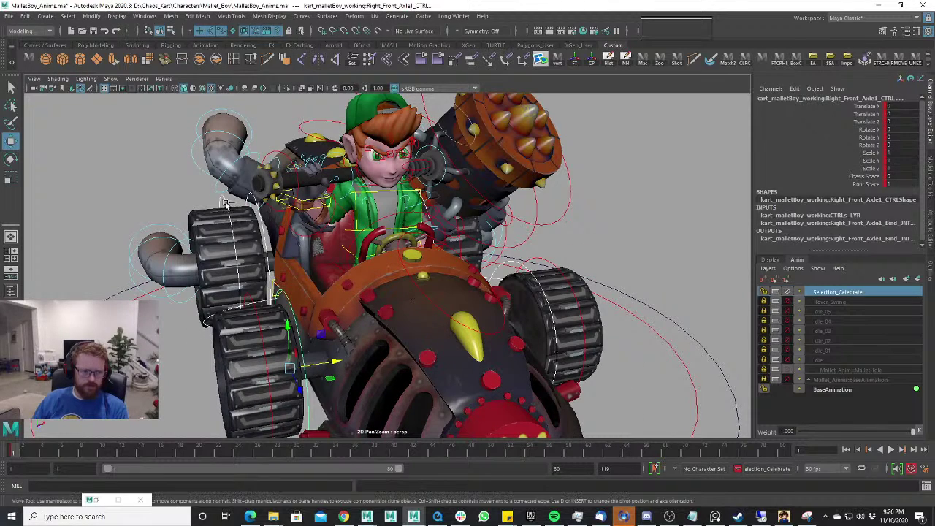
left_click_drag(332, 361, 547, 345)
middle_click_drag(547, 346, 472, 366, "alt")
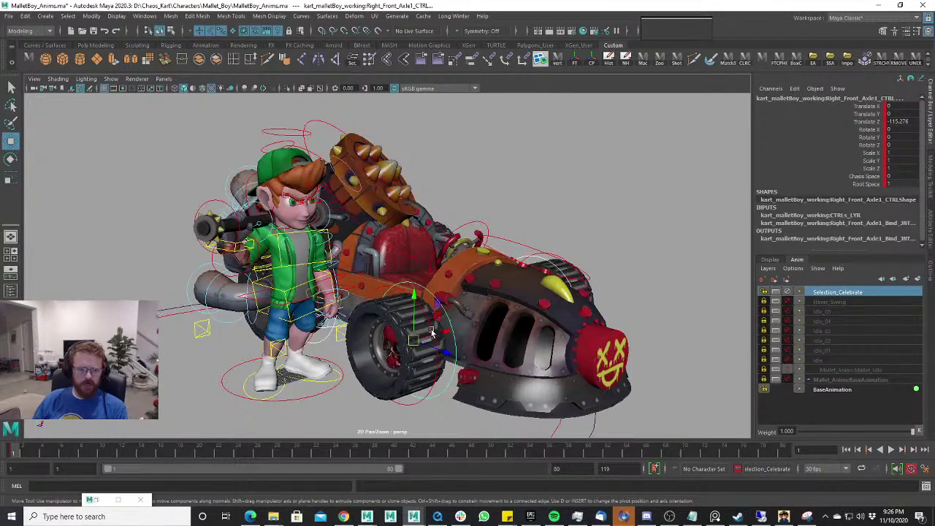
left_click_drag(449, 334, 430, 343)
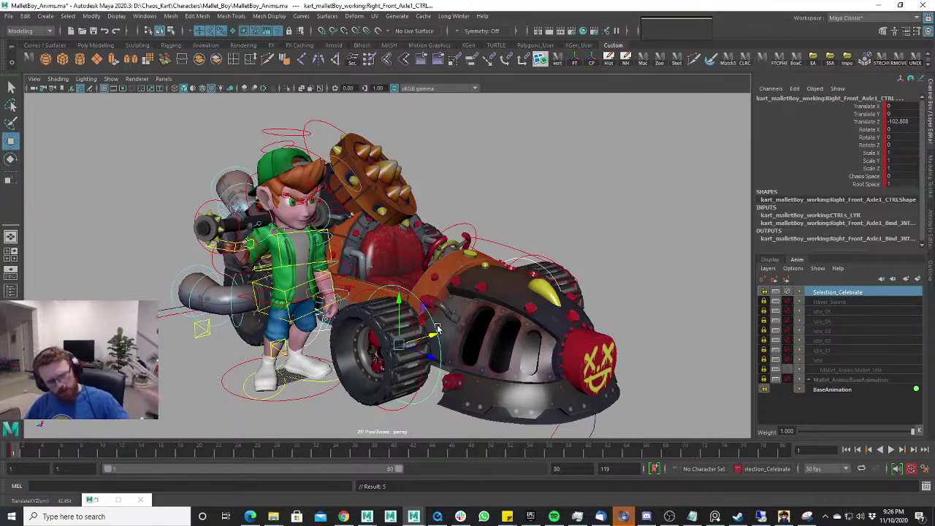
Set the character's left arm IKFK switch to 1 at frame 2.
scroll(339, 331, "up", 6)
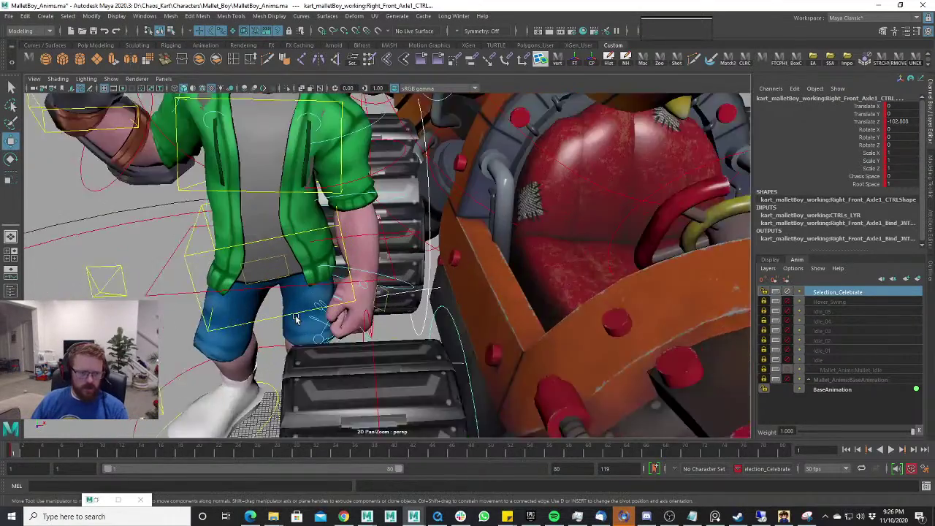
left_click_drag(295, 318, 380, 307, "alt")
scroll(379, 307, "up", 4)
scroll(333, 292, "up", 1)
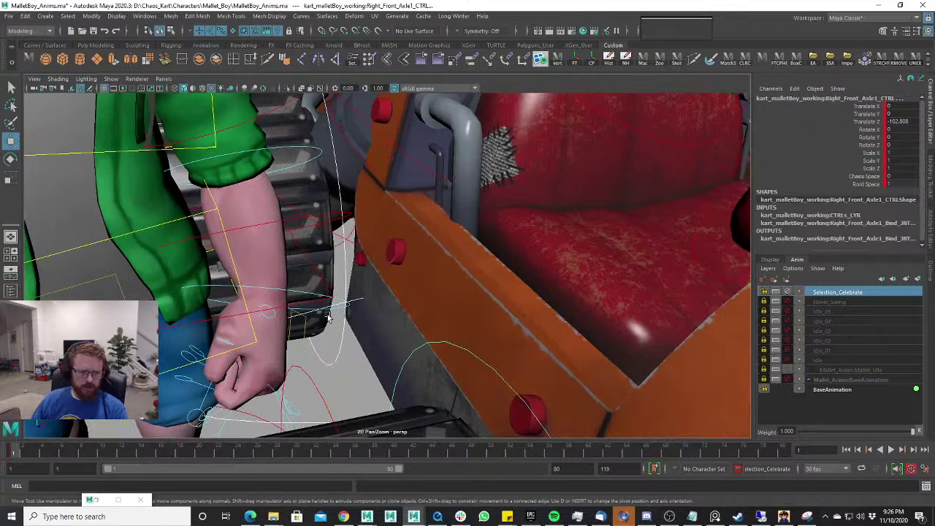
left_click(305, 333)
left_click_drag(304, 332, 342, 314, "alt")
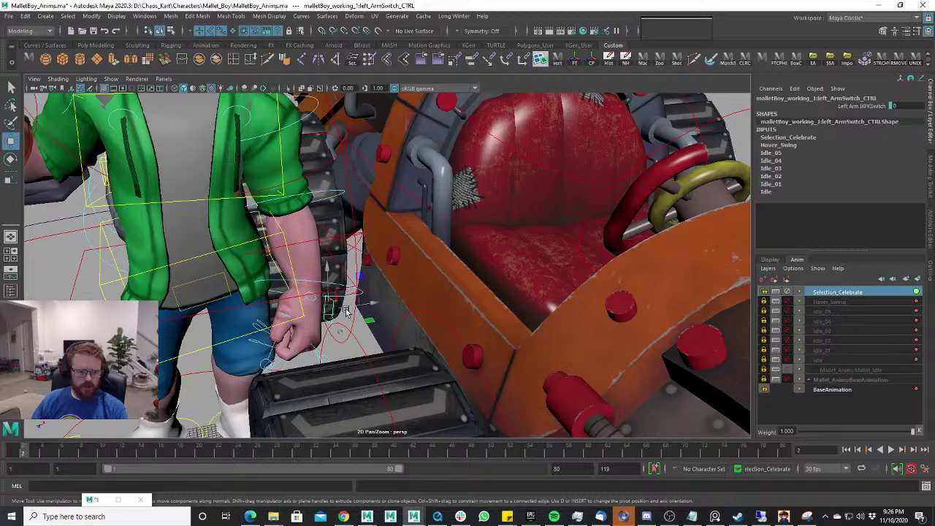
scroll(346, 313, "up", 2)
left_click(894, 106)
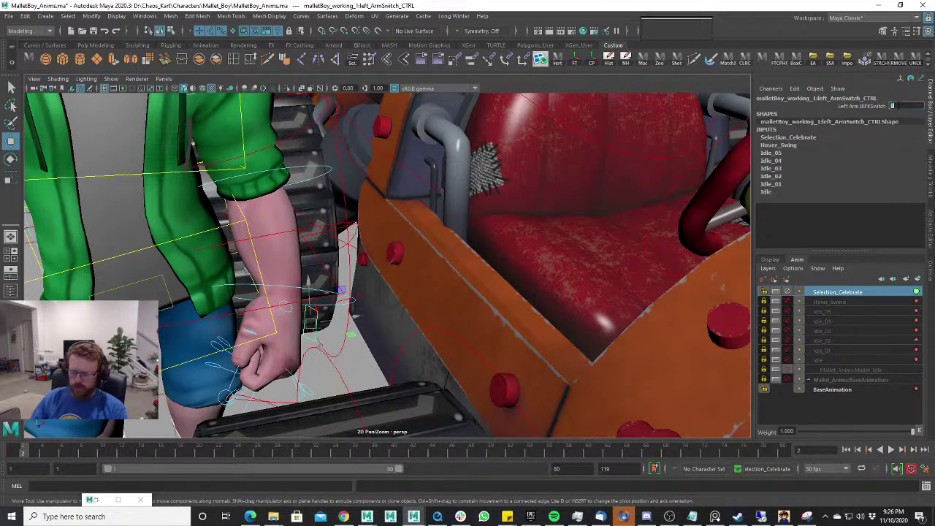
type("1")
key("Return")
Reposition the left arm IK control beside the kart to about X 6.9, Y 1.6, Z 13.6, and rotate it to about 11 in Z.
scroll(314, 254, "up", 1)
left_click(325, 261)
scroll(323, 263, "down", 1)
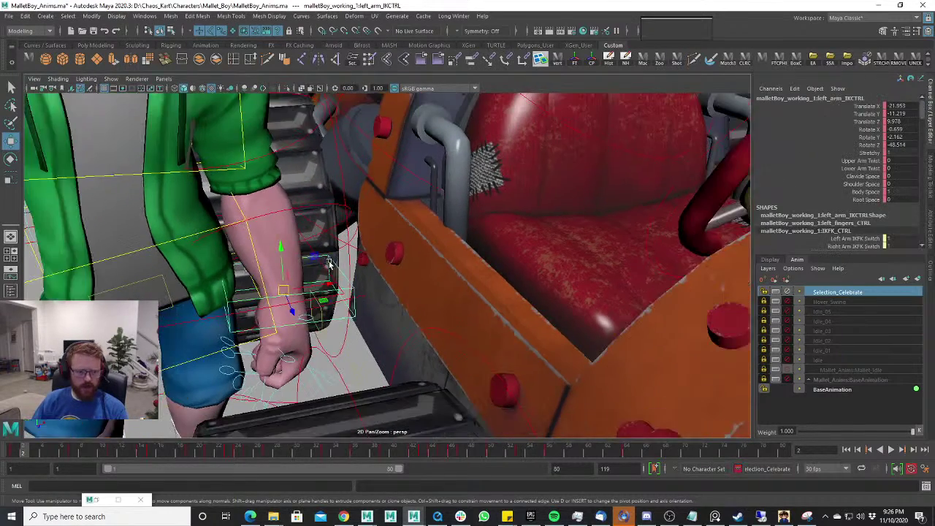
scroll(311, 282, "down", 1)
left_click_drag(295, 290, 373, 231)
scroll(422, 183, "down", 5)
key("e")
left_click_drag(406, 269, 465, 272, "alt")
key("w")
scroll(398, 293, "down", 5)
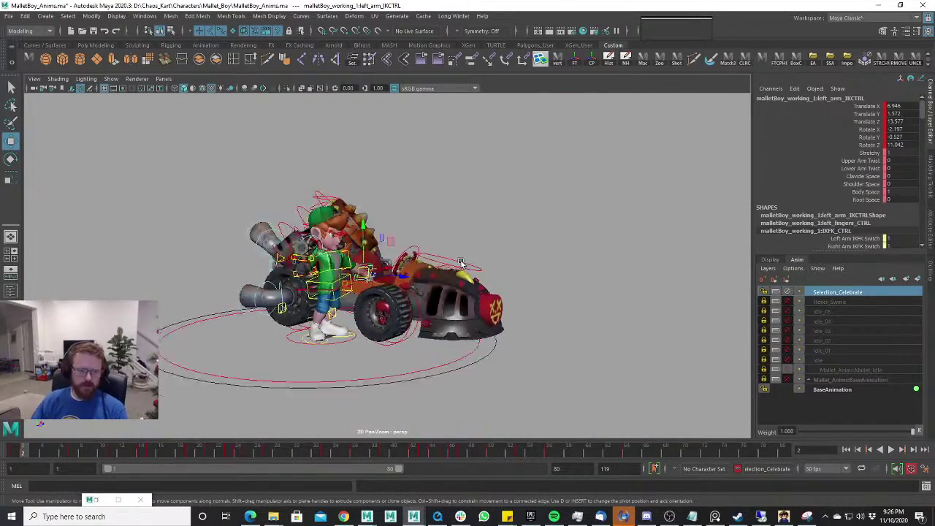
scroll(464, 272, "down", 4)
Select all character and kart controls, key them at frame 1, and clear their keys from frame 3 through 67.
left_click_drag(144, 155, 652, 387)
key("f")
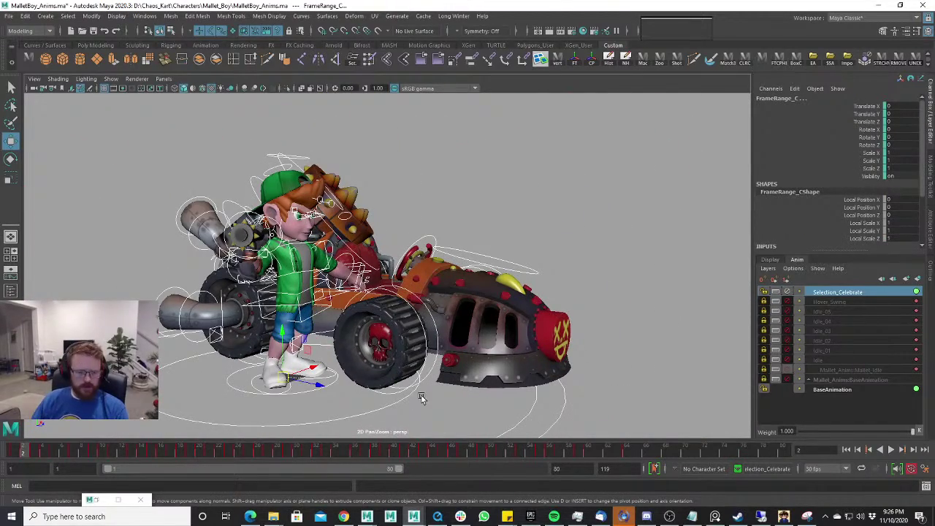
left_click(14, 455)
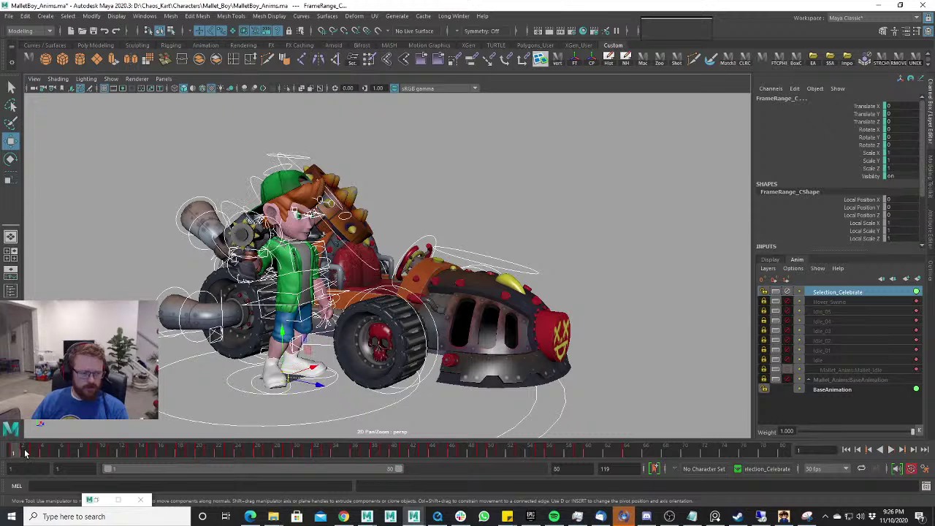
key("s")
left_click(25, 452)
left_click_drag(36, 454, 655, 448, "shift")
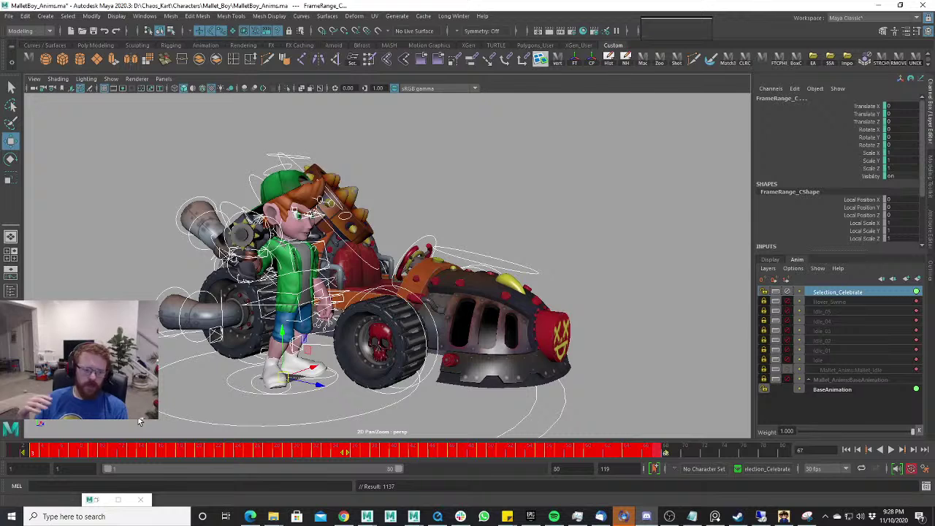
left_click(93, 454)
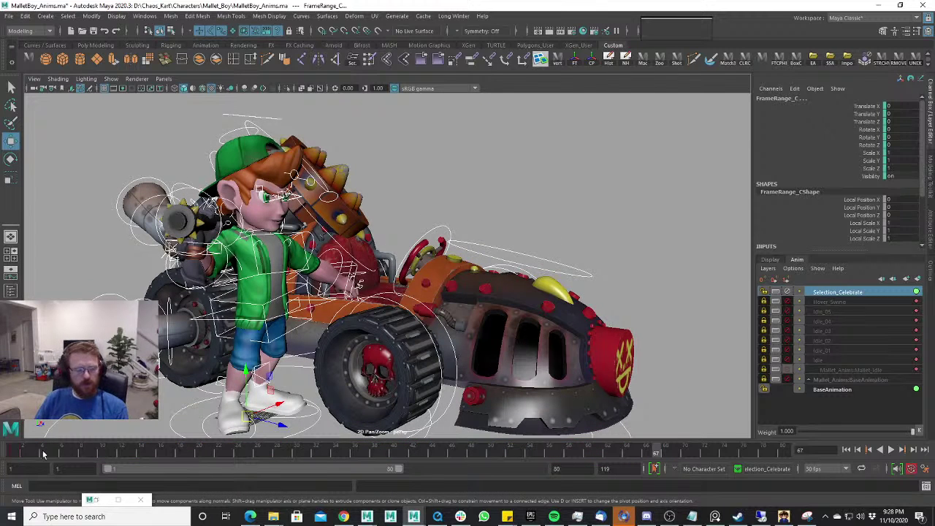
At frame 2, move the left arm IK control to about X -0.6, Y -1.0, Z 10.3 and key it.
left_click_drag(25, 452, 27, 452)
right_click_drag(131, 417, 292, 401, "alt")
left_click_drag(409, 391, 343, 382, "alt")
right_click_drag(344, 382, 402, 397, "alt")
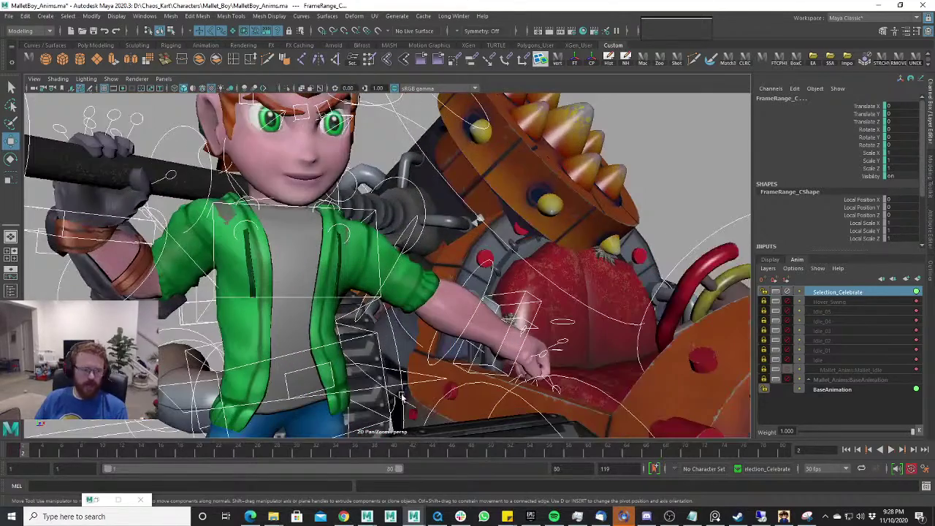
left_click(527, 300)
left_click_drag(491, 332, 486, 352)
key("s")
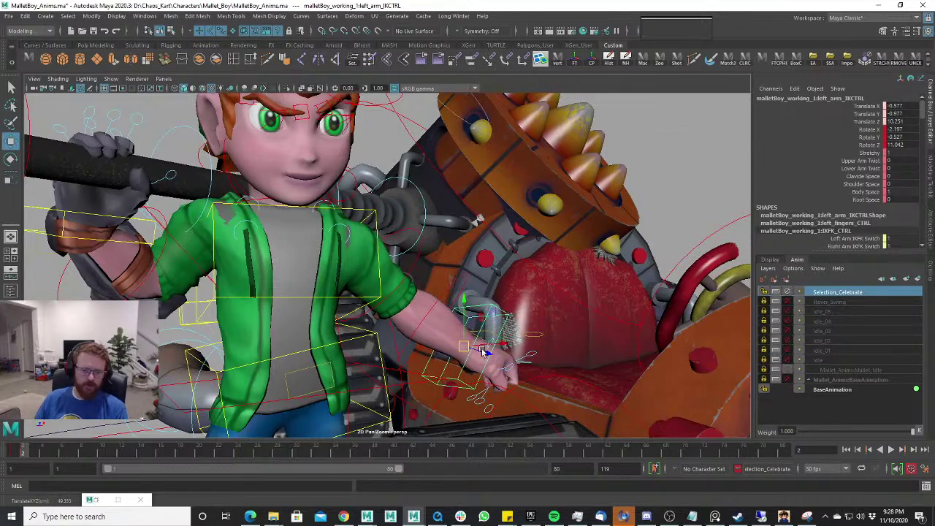
Compare the poses at frames 1 and 2 and examine the left hand's placement against the kart from several angles.
left_click_drag(429, 367, 338, 348, "alt")
right_click_drag(337, 347, 290, 346, "alt")
left_click_drag(290, 346, 364, 339, "alt")
right_click_drag(306, 340, 369, 339, "alt")
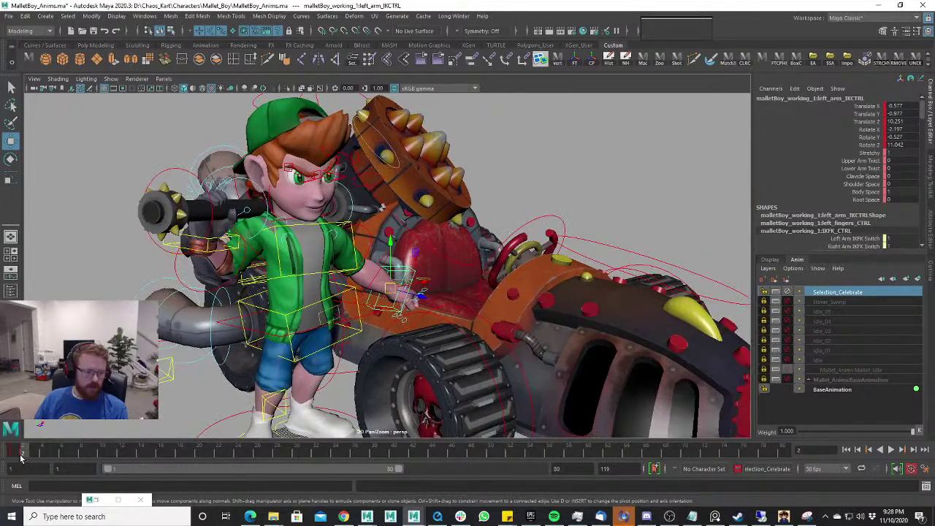
mouse_move(20, 456)
left_mouse_down()
mouse_move(34, 459)
mouse_move(14, 453)
left_mouse_up()
key("bracketleft")
key("bracketleft")
key("bracketleft")
key("bracketright")
key("bracketright")
key("bracketright")
right_click_drag(314, 376, 286, 386, "alt")
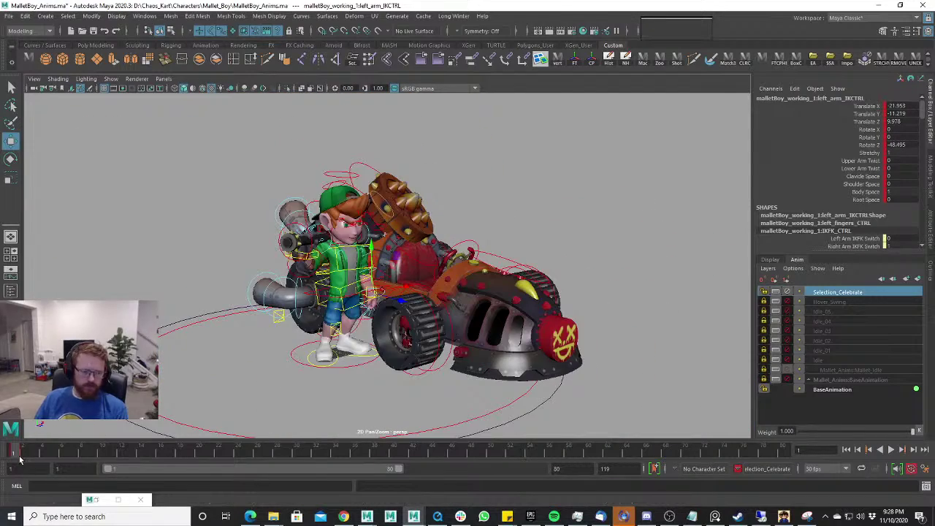
left_click_drag(17, 451, 27, 451)
right_click_drag(251, 404, 355, 382, "alt")
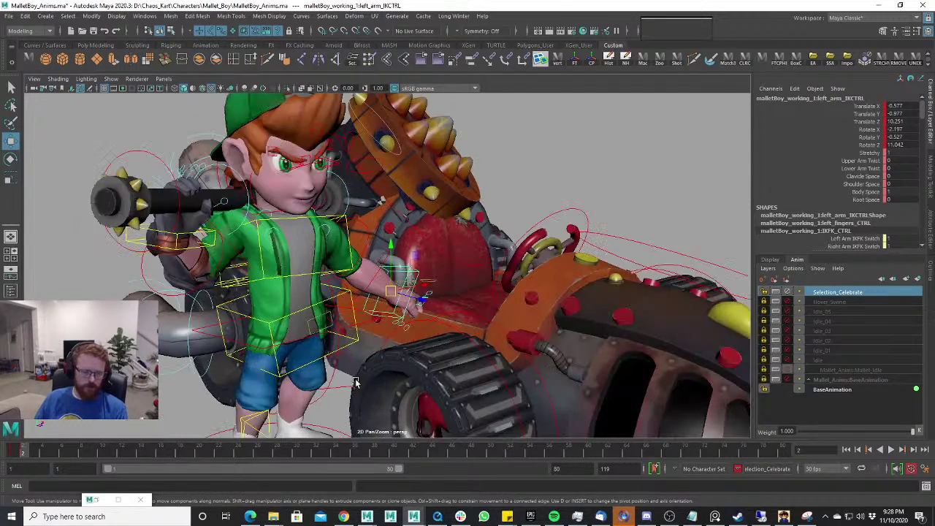
left_click_drag(507, 323, 522, 324, "alt")
right_click_drag(521, 324, 458, 306, "alt")
scroll(459, 307, "up", 5)
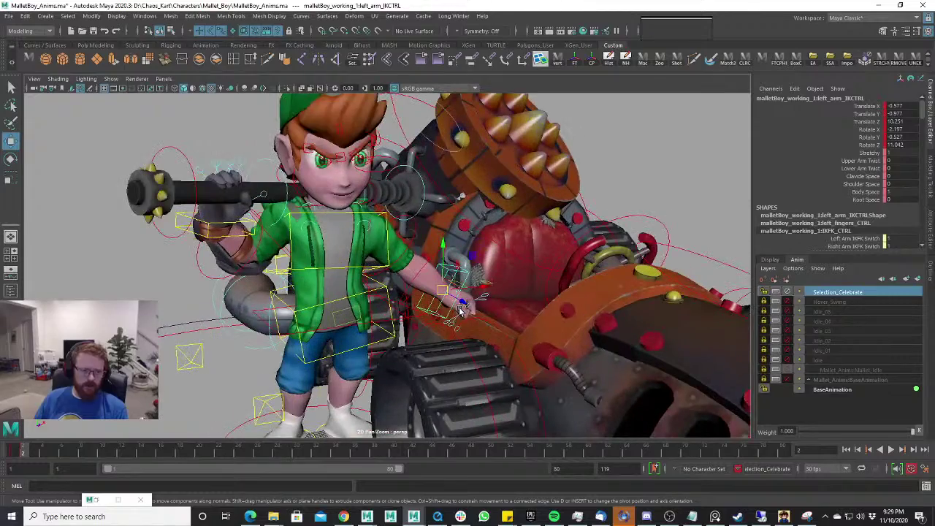
scroll(534, 223, "down", 5)
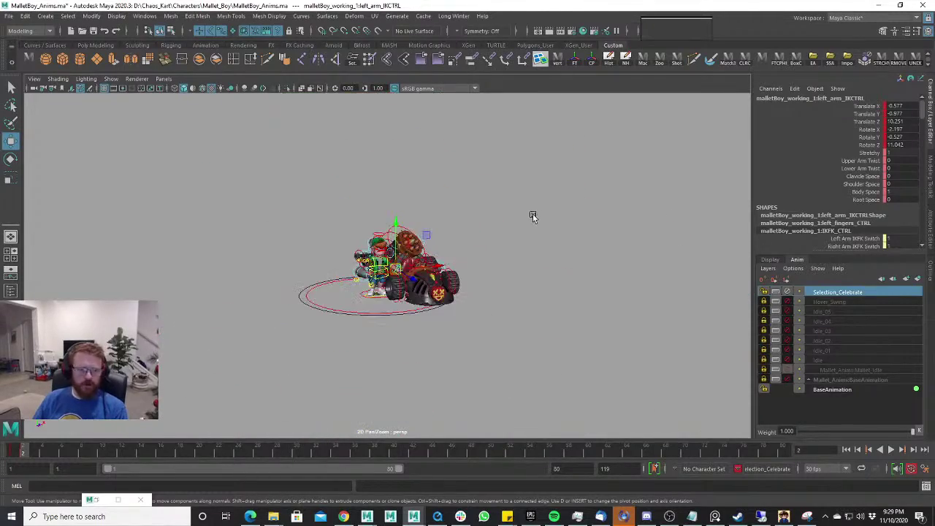
scroll(424, 252, "up", 6)
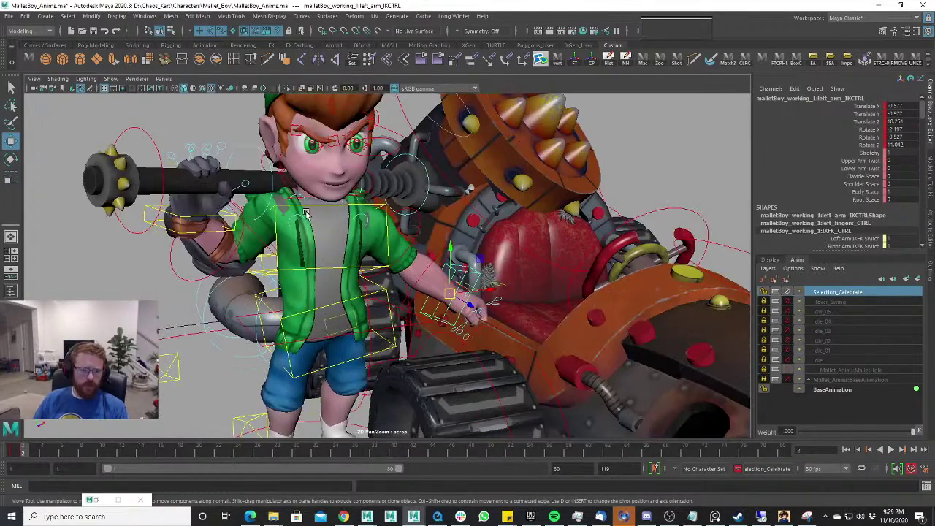
scroll(434, 241, "down", 1)
scroll(433, 241, "down", 4)
scroll(493, 289, "up", 6)
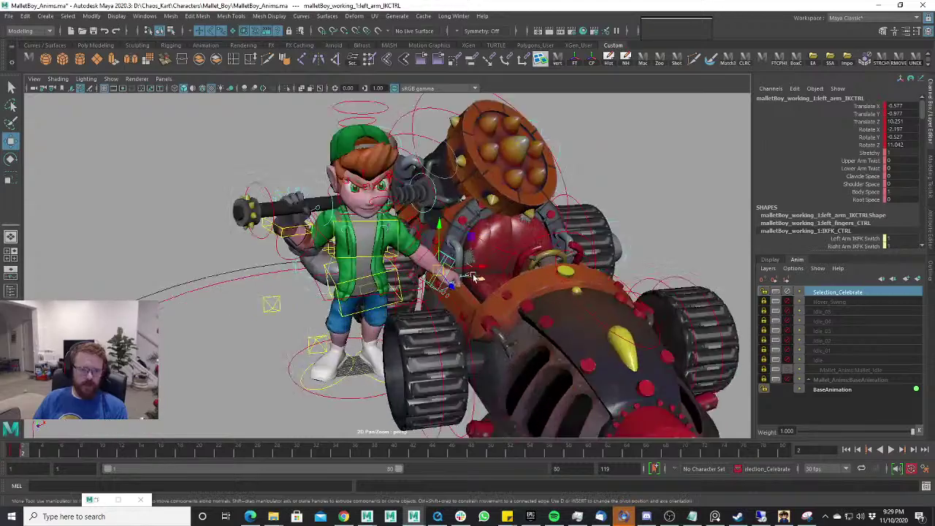
left_click_drag(493, 289, 426, 298, "alt")
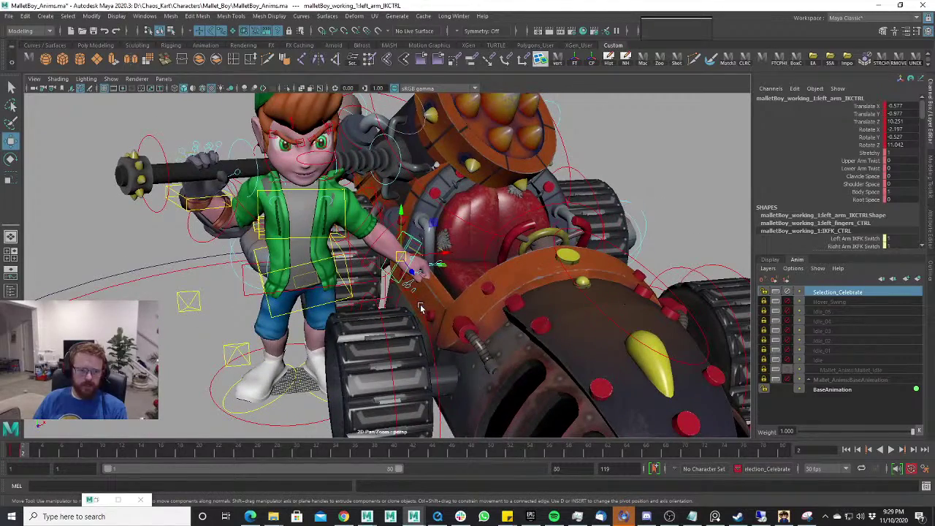
Select the kart's chassis control together with its axle controls at frame 1, ending with the right rear axle.
left_click(421, 309)
left_click(718, 294)
left_click_drag(717, 295, 308, 294, "alt")
left_click(593, 305)
left_click(275, 243)
left_click_drag(276, 243, 334, 314, "alt")
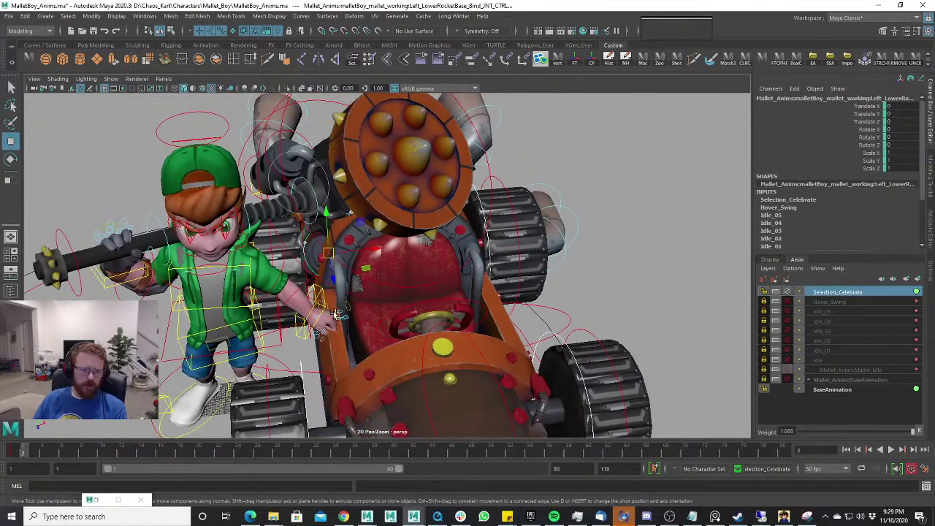
left_click(316, 373)
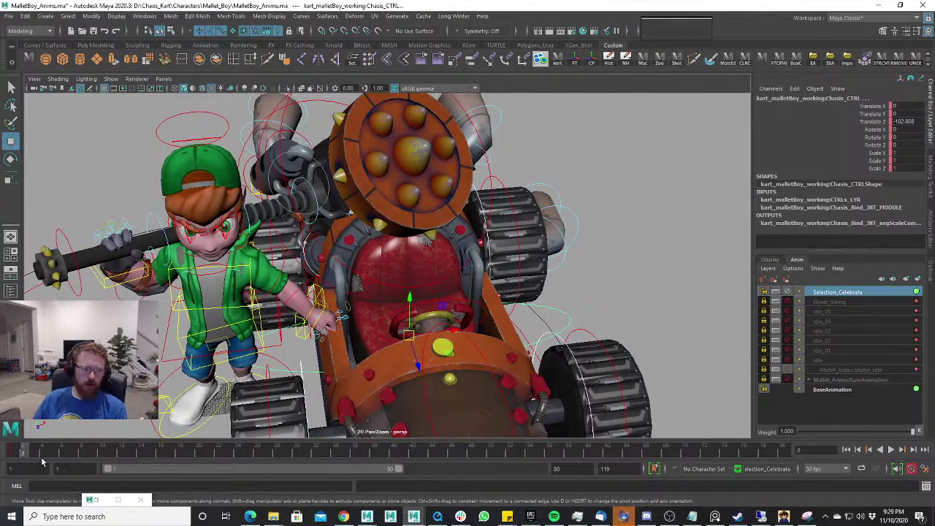
left_click_drag(23, 455, 13, 455)
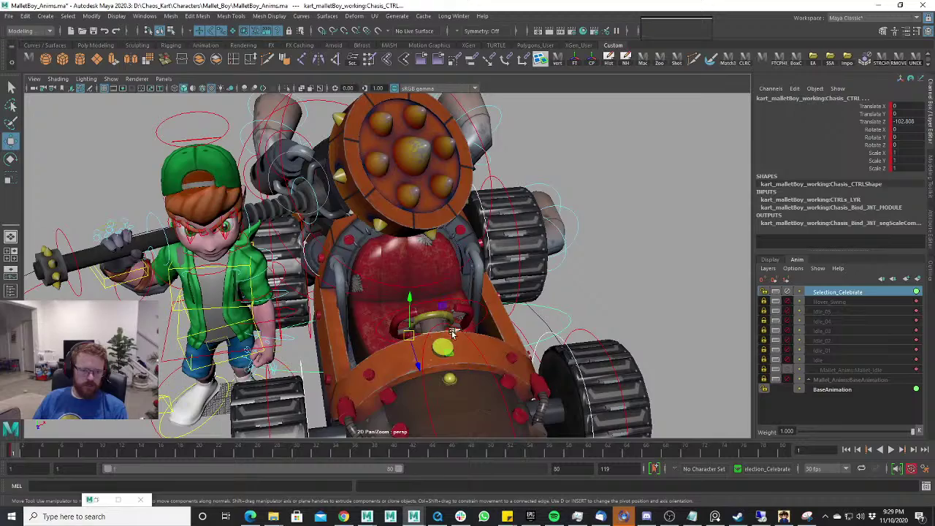
mouse_move(453, 332)
left_mouse_down()
mouse_move(574, 320)
mouse_move(444, 333)
left_mouse_up()
key("ctrl+z")
left_click(320, 279)
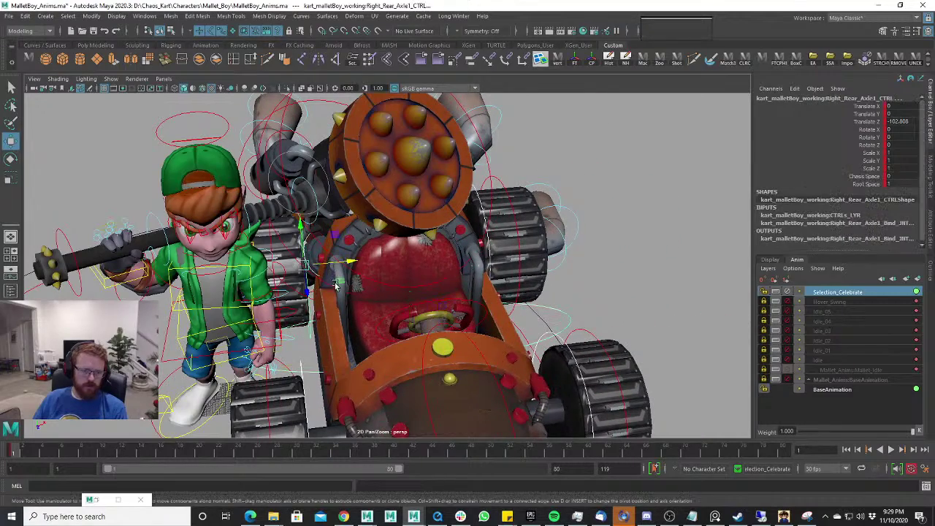
left_click_drag(357, 267, 308, 299, "alt")
left_click_drag(372, 261, 552, 277)
key("ctrl+z")
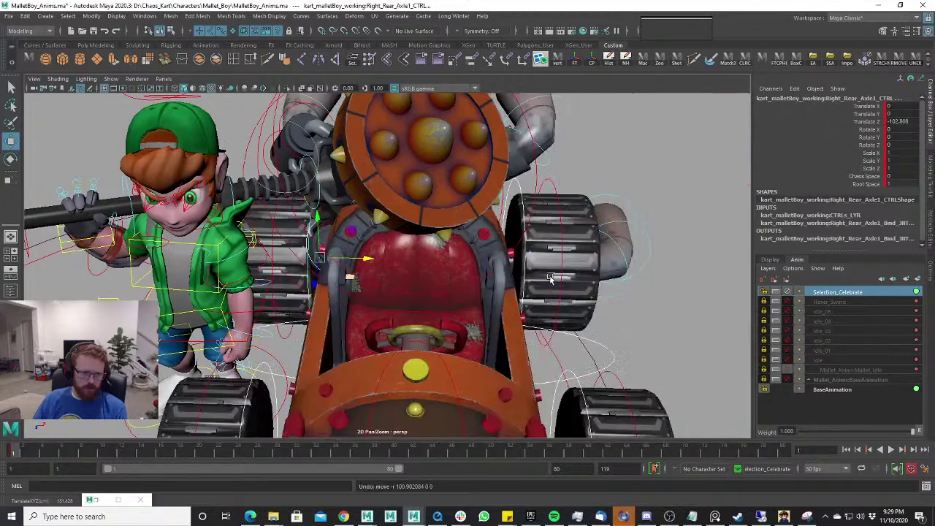
Move the selected kart controls sideways at frame 1 until the right rear axle's Translate Z is about -304.6.
scroll(450, 279, "up", 2)
scroll(450, 279, "up", 2)
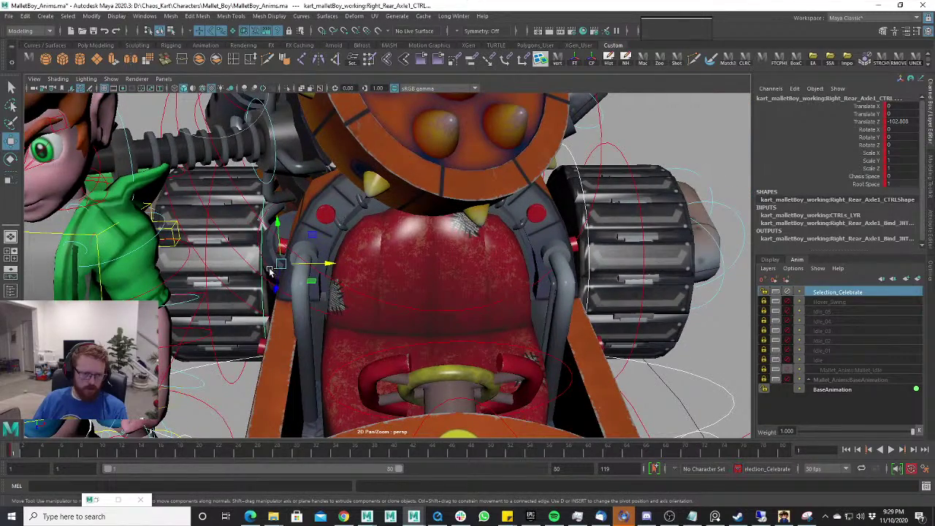
left_click_drag(316, 269, 605, 263)
scroll(584, 268, "down", 3)
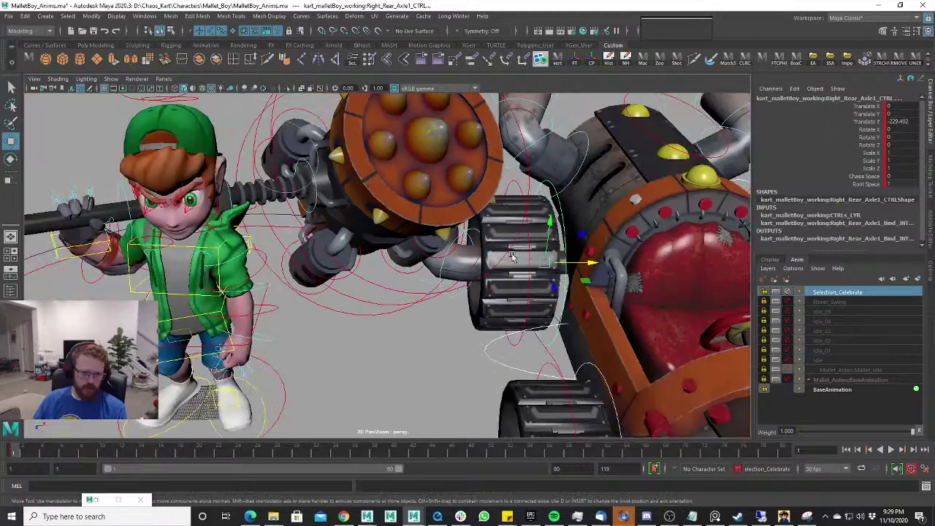
scroll(441, 285, "down", 2)
left_click_drag(509, 272, 579, 272)
left_click_drag(29, 457, 14, 453)
left_click_drag(244, 375, 378, 319, "alt")
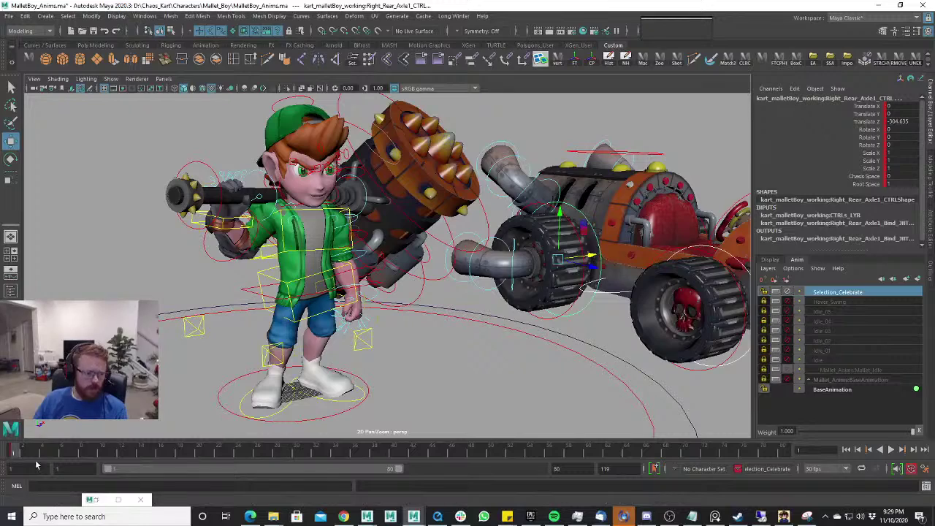
At frame 2, move the kart controls farther from the character until the right rear axle's Translate Z is about -338.4.
left_click_drag(33, 457, 22, 459)
scroll(401, 363, "up", 4)
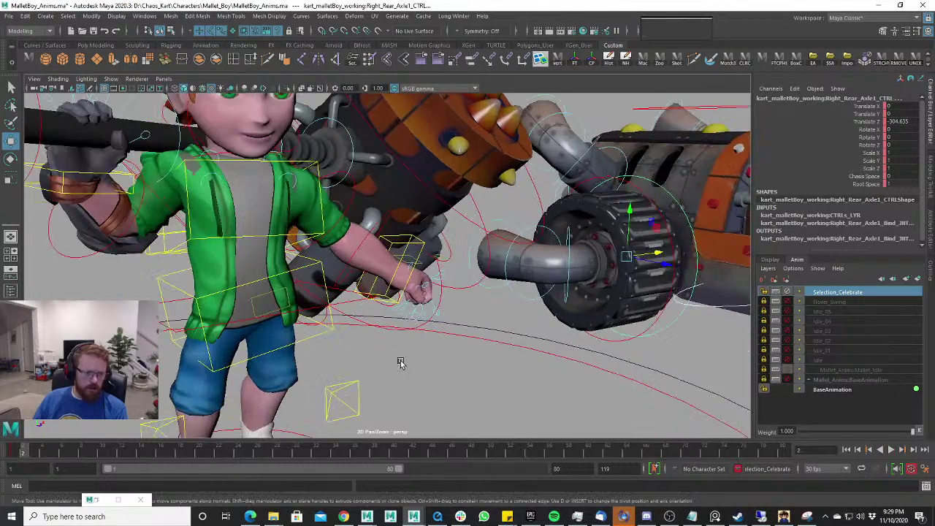
left_click_drag(401, 363, 428, 297, "alt")
scroll(427, 297, "down", 10)
left_click_drag(468, 249, 403, 230, "alt")
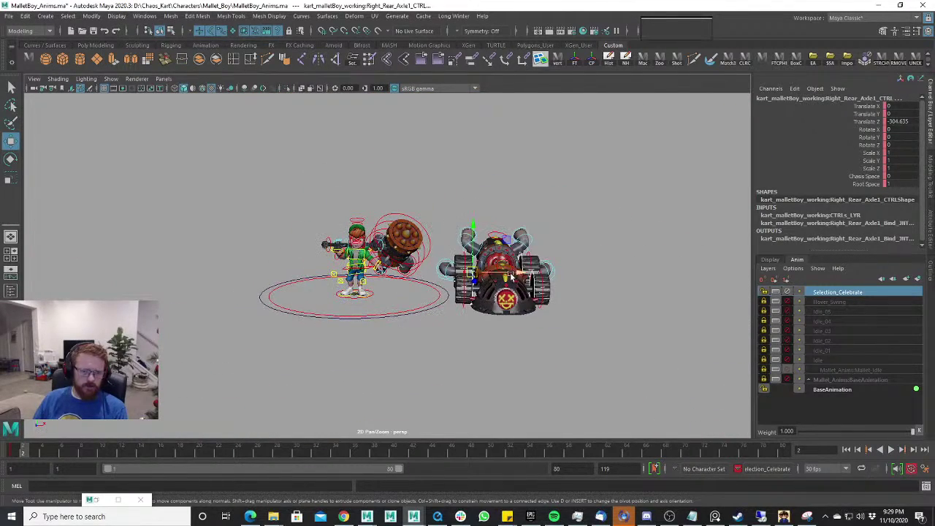
left_click_drag(514, 271, 531, 273)
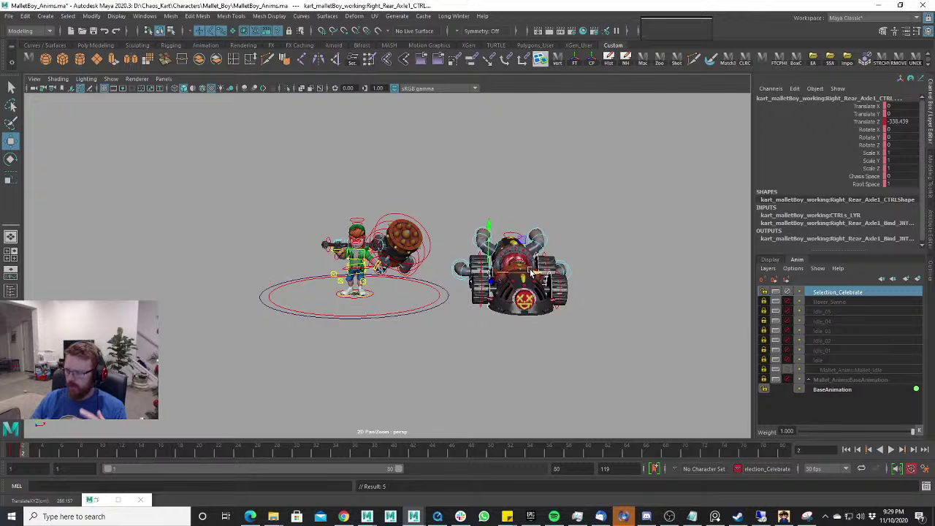
scroll(411, 259, "up", 2)
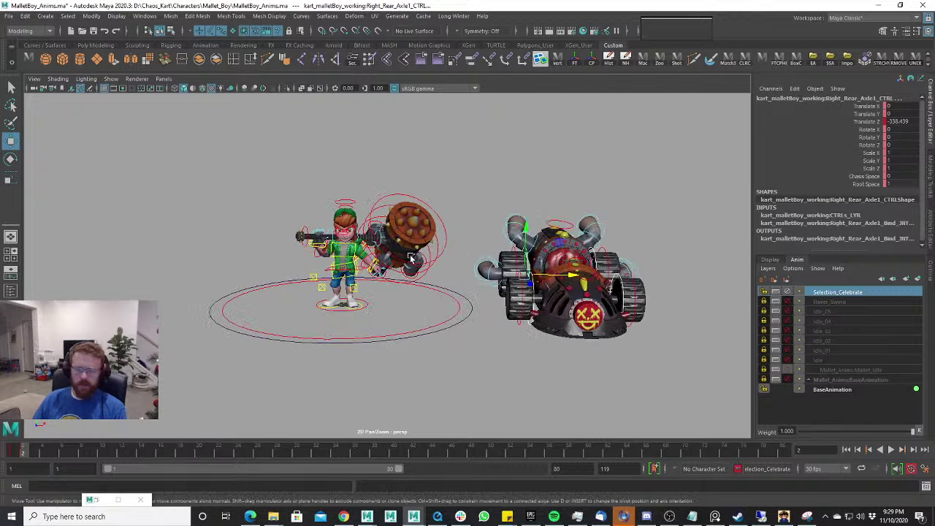
Examine the character's stance, left hand and mallet up close with the kart moved away.
left_click_drag(265, 171, 443, 351)
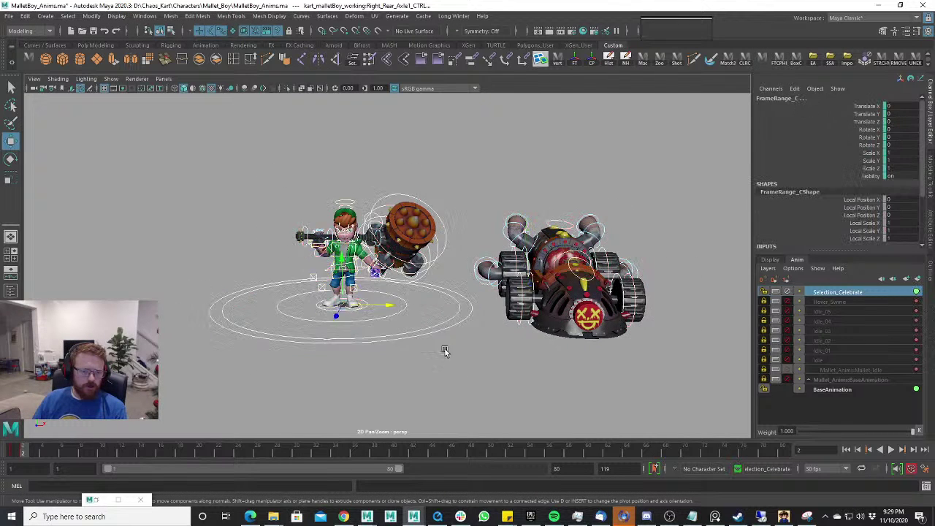
key("f")
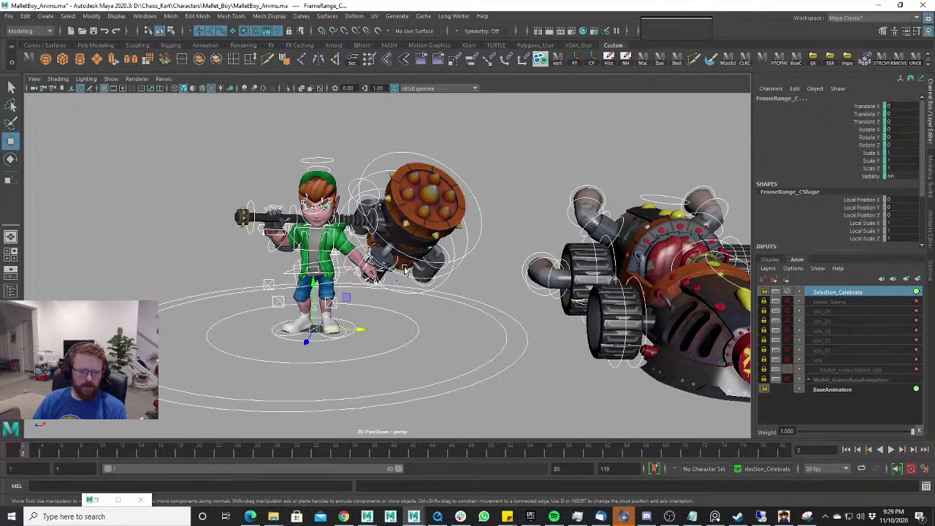
left_click(513, 160)
scroll(513, 159, "up", 6)
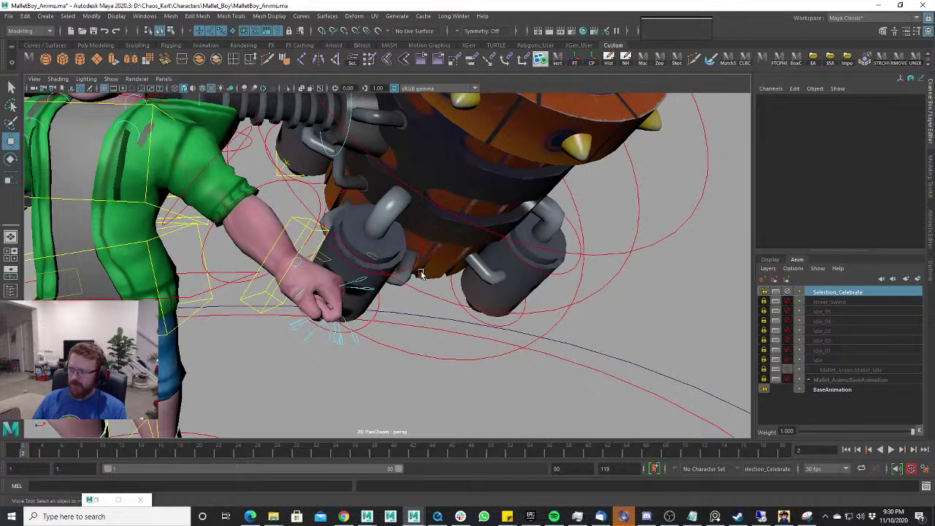
key("a")
scroll(329, 287, "up", 5)
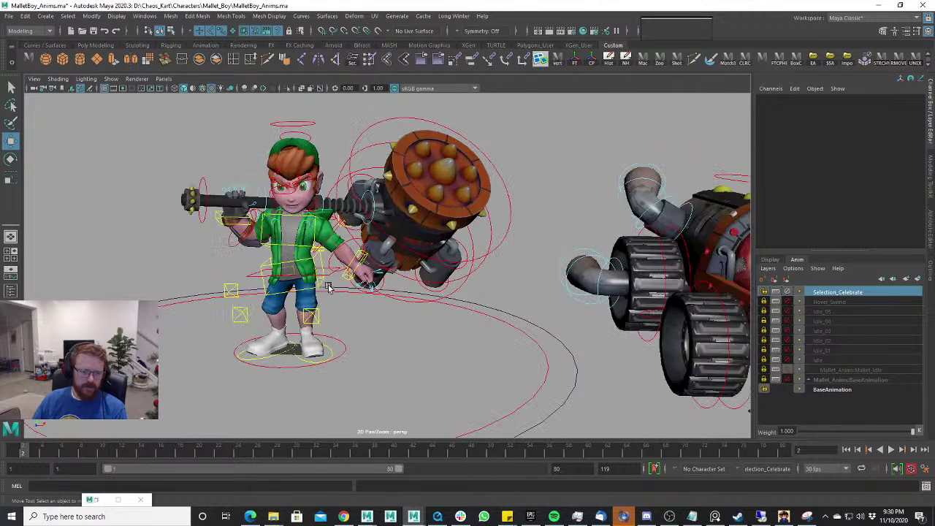
left_click_drag(328, 287, 378, 309, "alt")
left_click(394, 333)
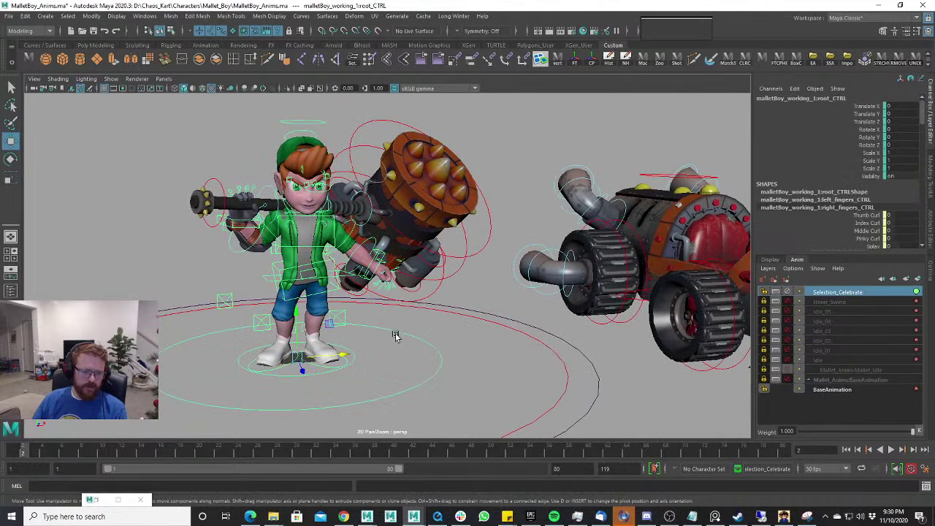
scroll(431, 301, "up", 5)
left_click(432, 301)
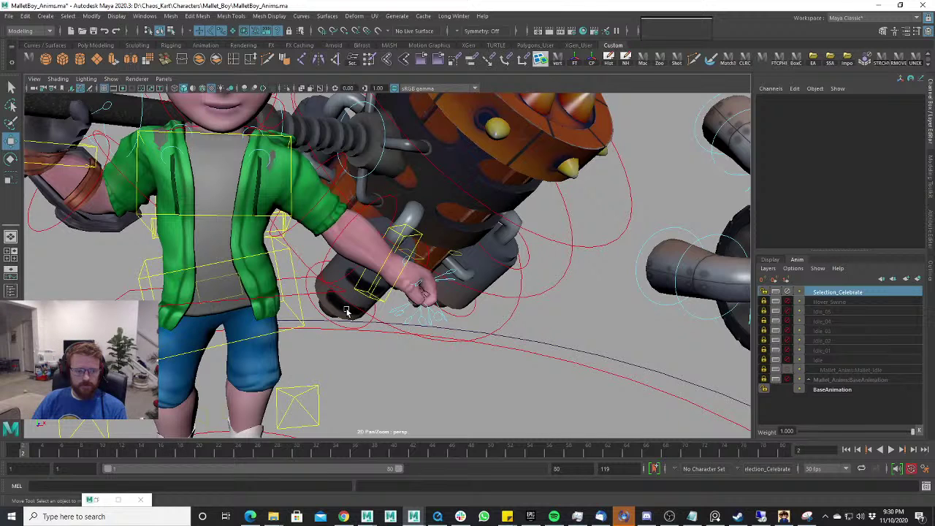
key("bracketleft")
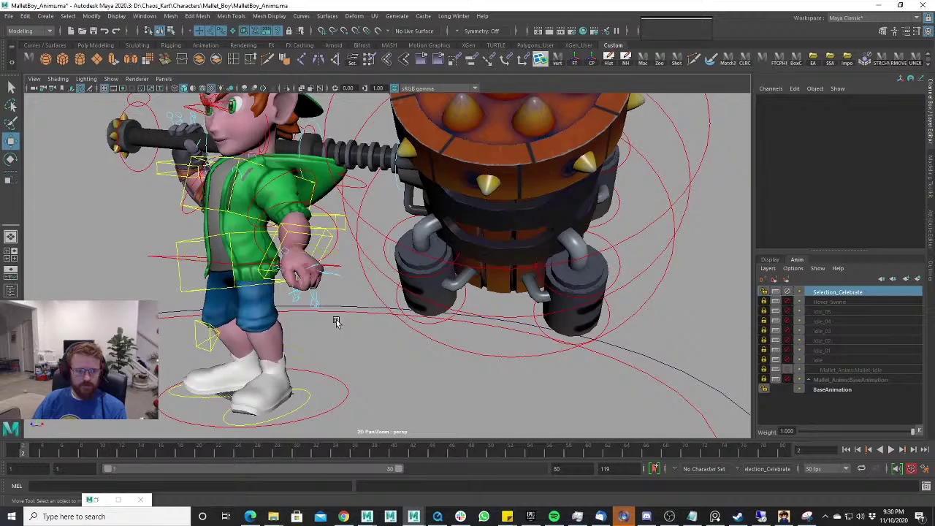
Select the character's left arm IK control at frame 2.
left_click_drag(336, 321, 441, 349, "alt")
scroll(400, 336, "down", 8)
scroll(401, 337, "up", 5)
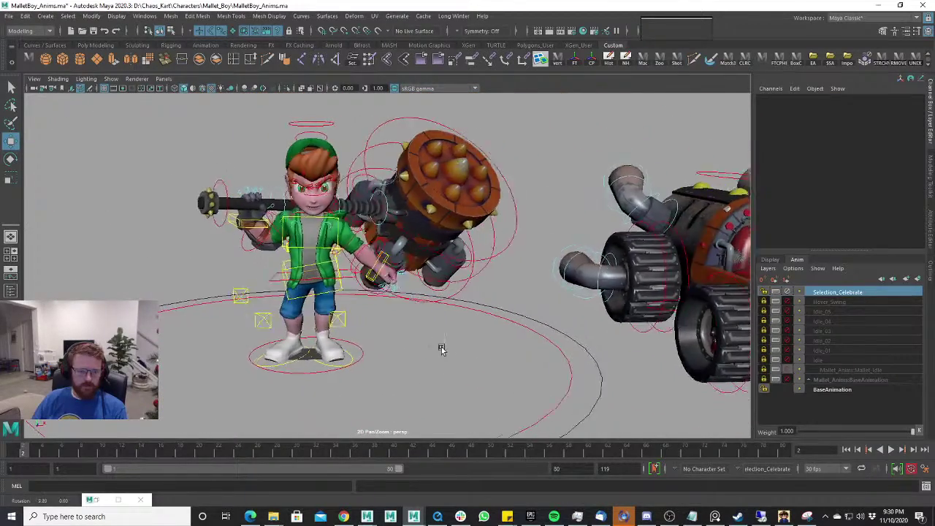
scroll(441, 349, "up", 6)
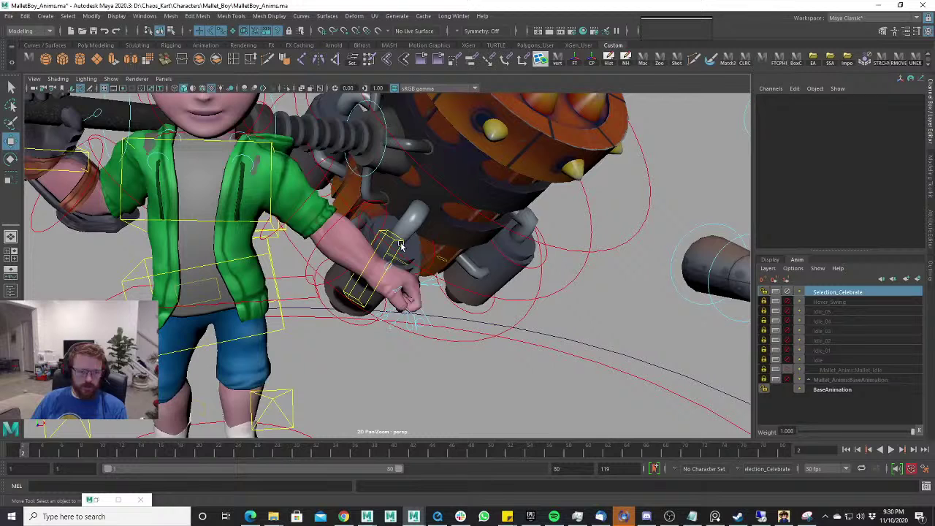
left_click(400, 246)
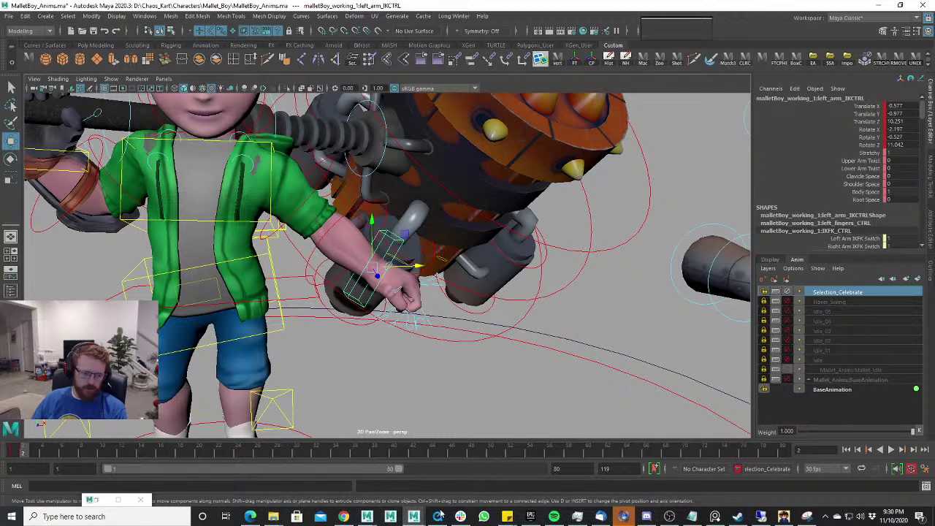
Review the pose from other angles and open Task Manager to check the running Maya processes and memory usage.
mouse_move(414, 517)
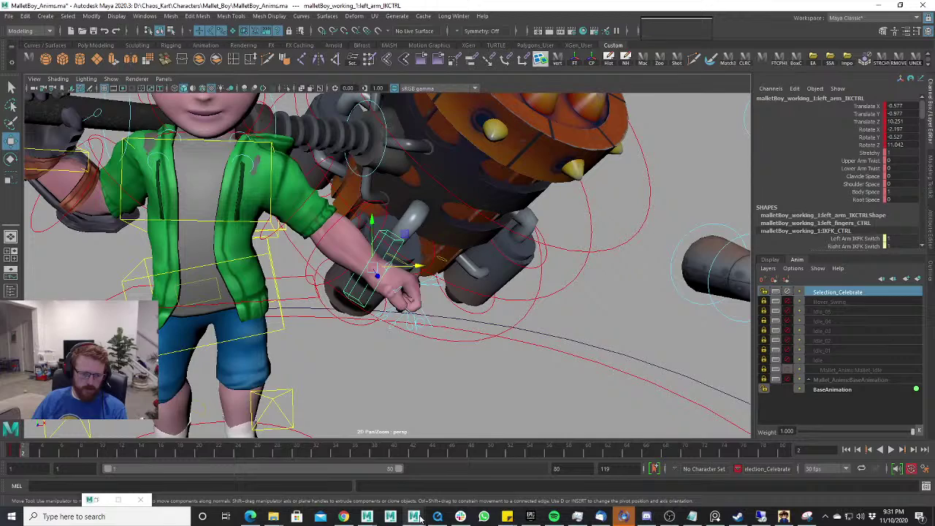
key("bracketleft")
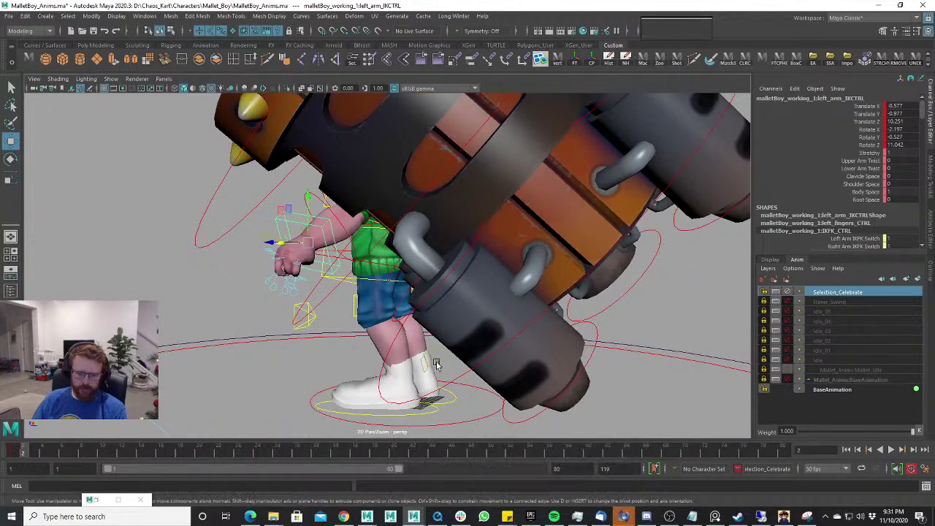
key("bracketleft")
key("bracketleft")
key("ctrl+shift+Escape")
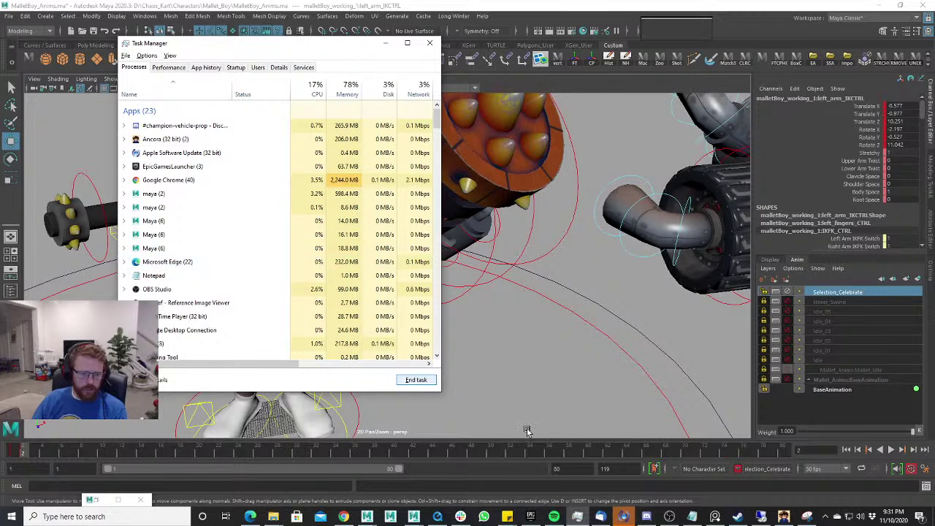
Switch to the empty Maya scene and reference MalletBoy_working.ma from the Characters/MalletBoy/MalletBoy folder.
left_click(415, 517)
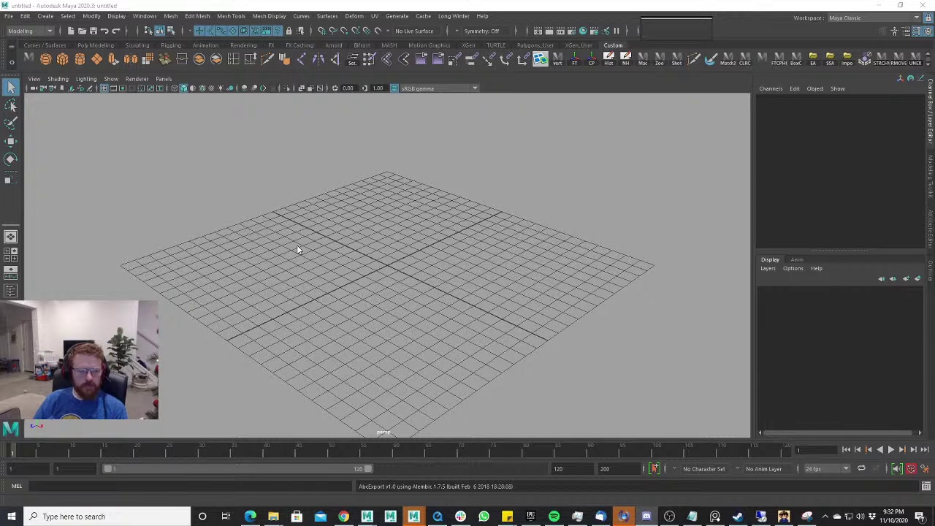
left_click_drag(401, 271, 453, 230, "alt")
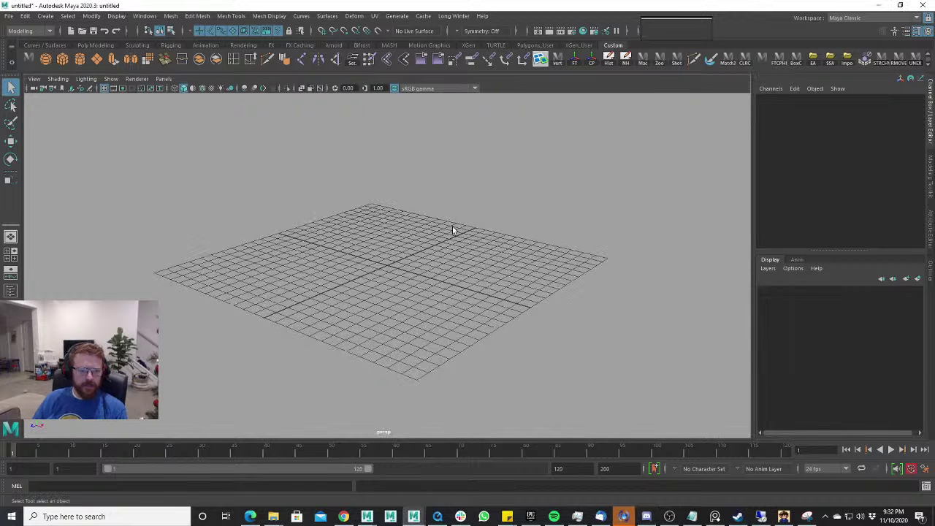
left_click_drag(366, 250, 468, 292, "alt")
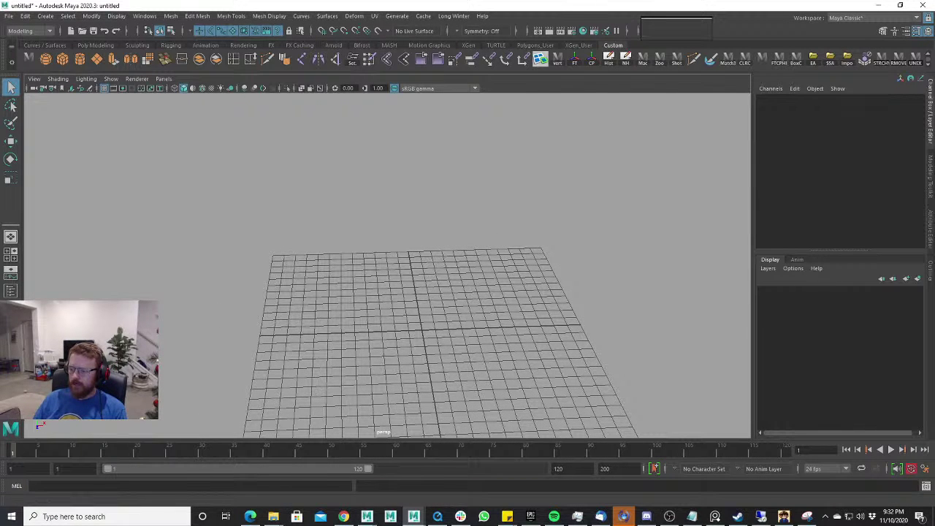
left_click_drag(409, 275, 438, 259, "alt")
left_click(10, 16)
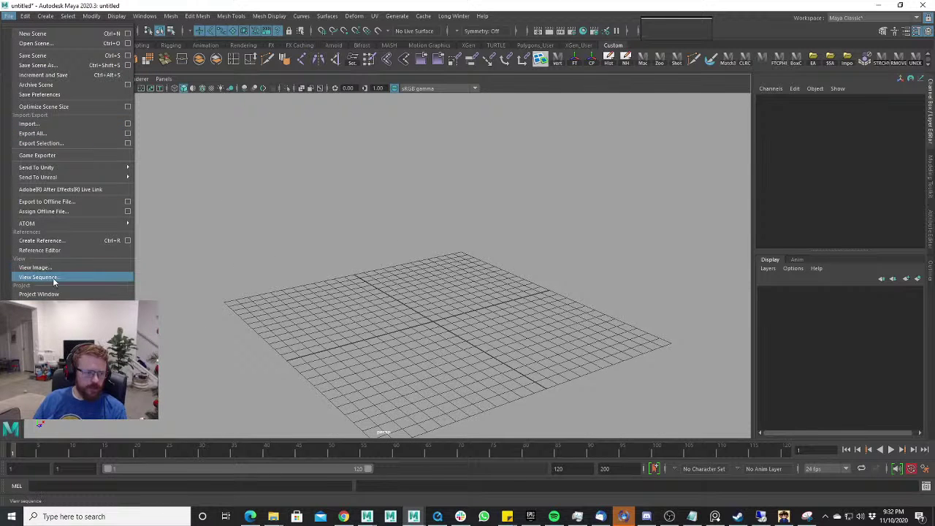
left_click(65, 241)
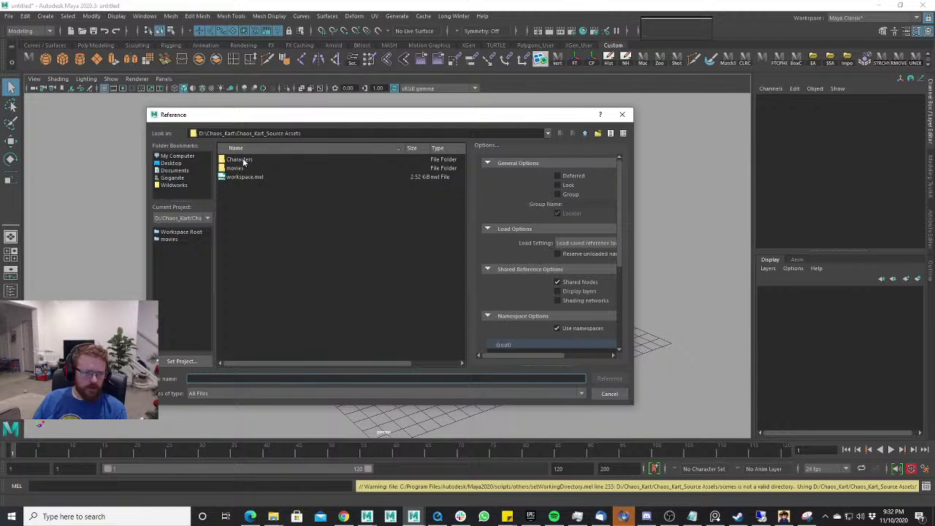
double_click(244, 160)
double_click(252, 159)
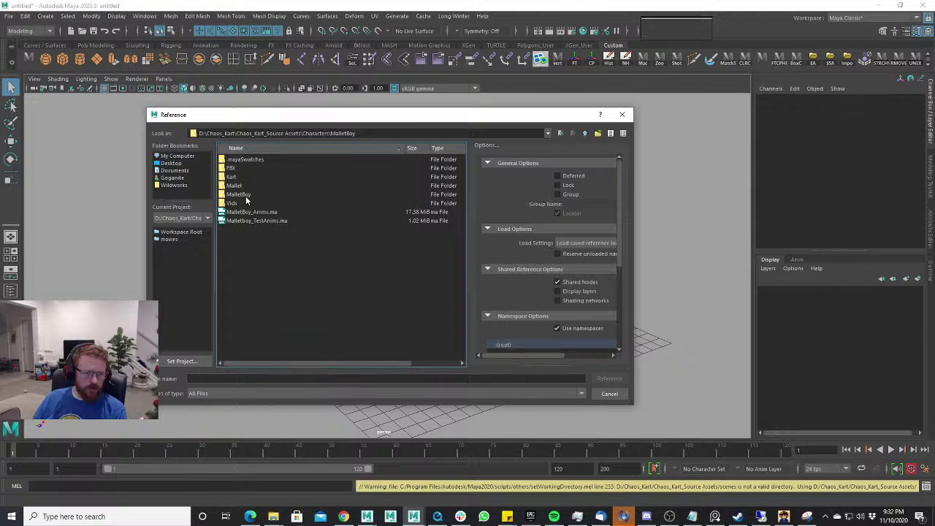
double_click(244, 194)
double_click(253, 158)
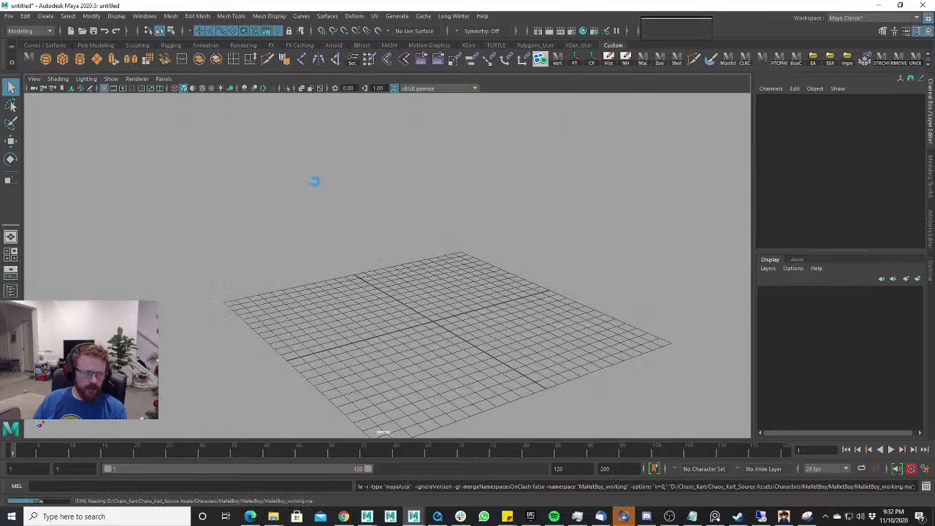
Turn on textured shading and frame the whole referenced character in the perspective view.
scroll(490, 231, "down", 10)
middle_click_drag(493, 236, 484, 249, "alt")
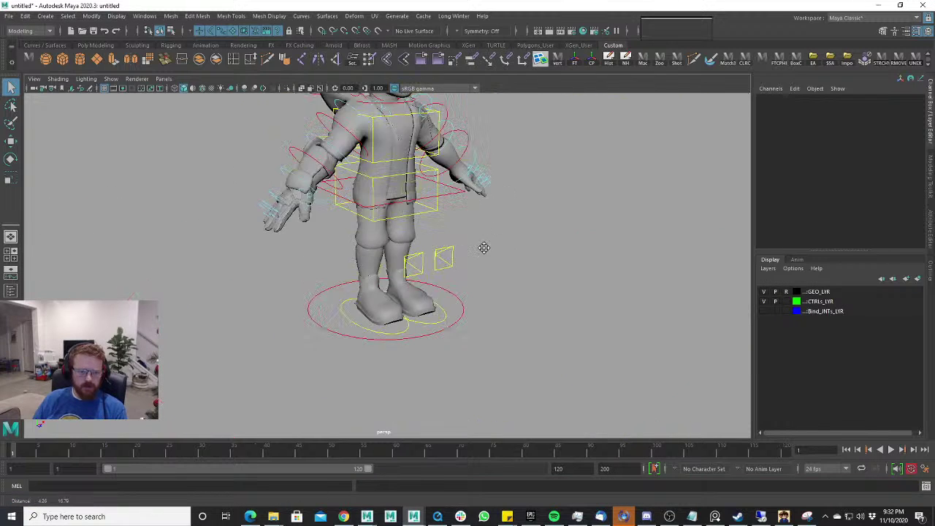
scroll(474, 286, "down", 5)
key("6")
scroll(472, 284, "up", 8)
scroll(471, 284, "down", 3)
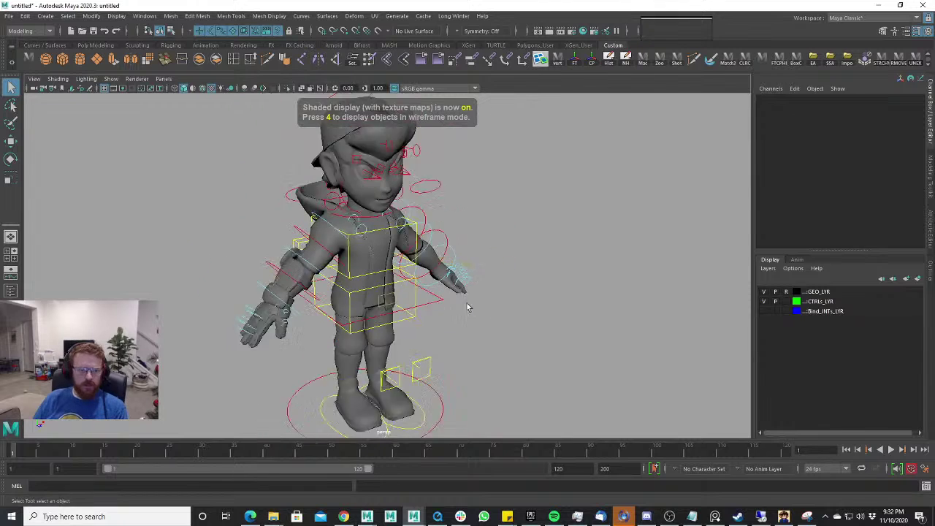
scroll(467, 306, "down", 3)
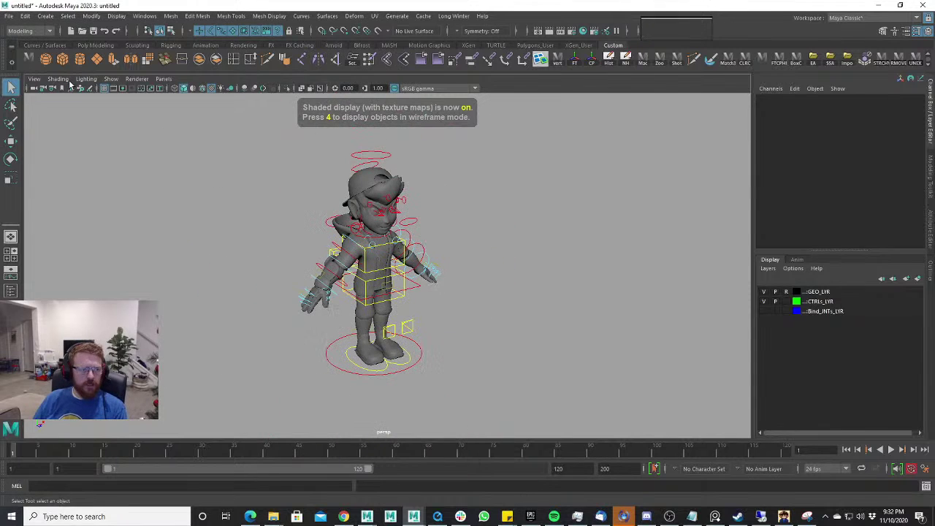
left_click(11, 17)
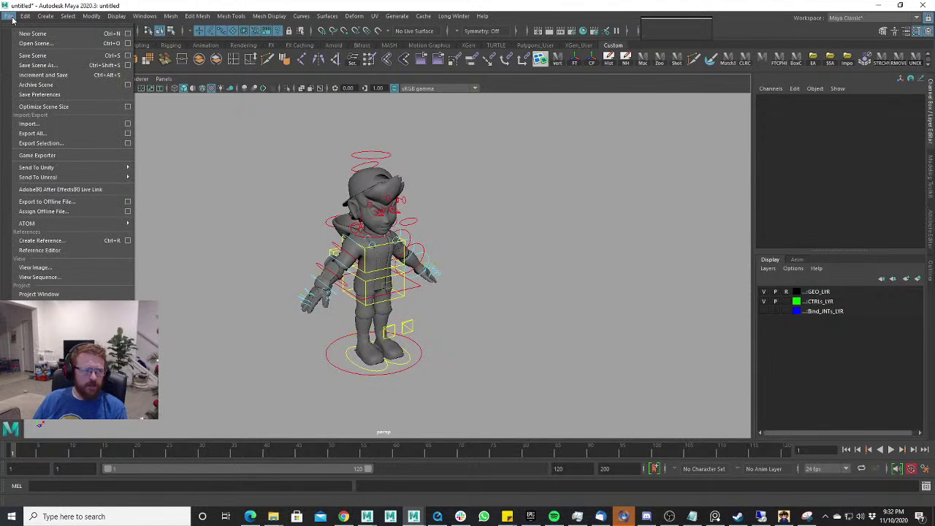
left_click(68, 241)
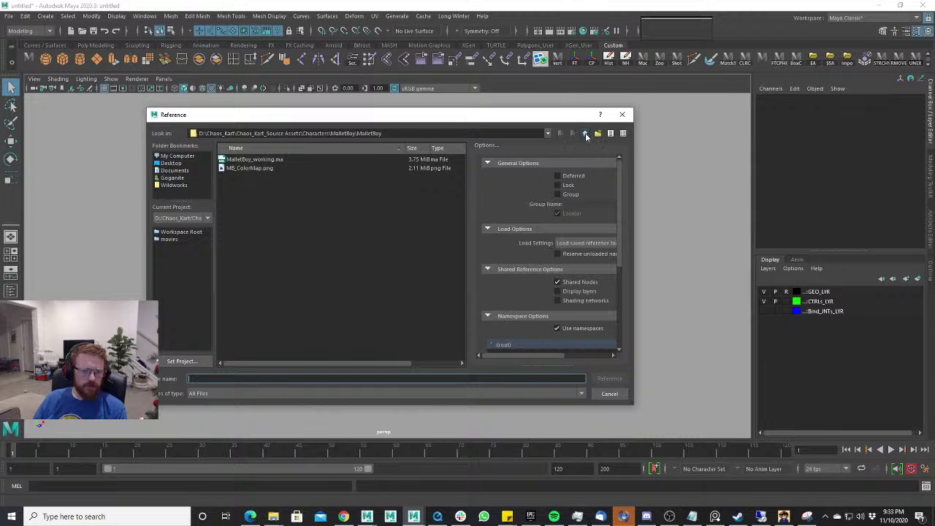
left_click(585, 133)
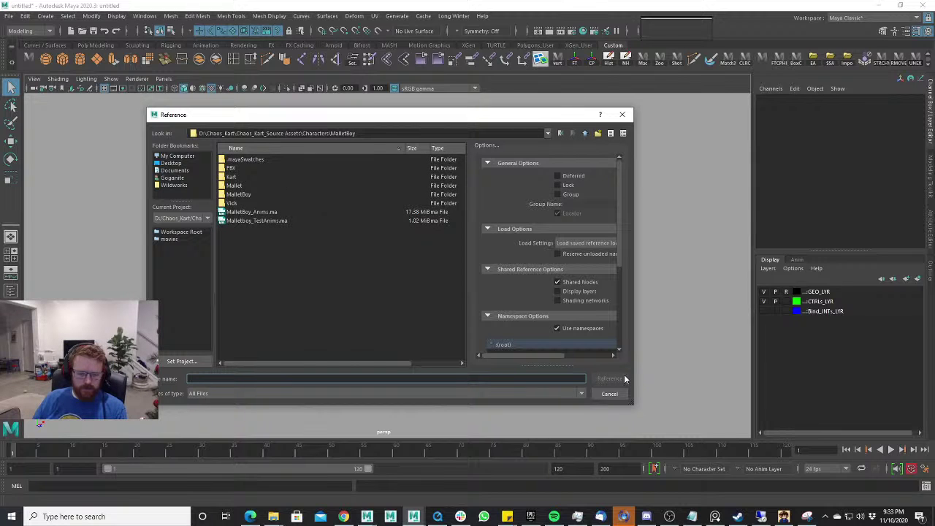
left_click(621, 113)
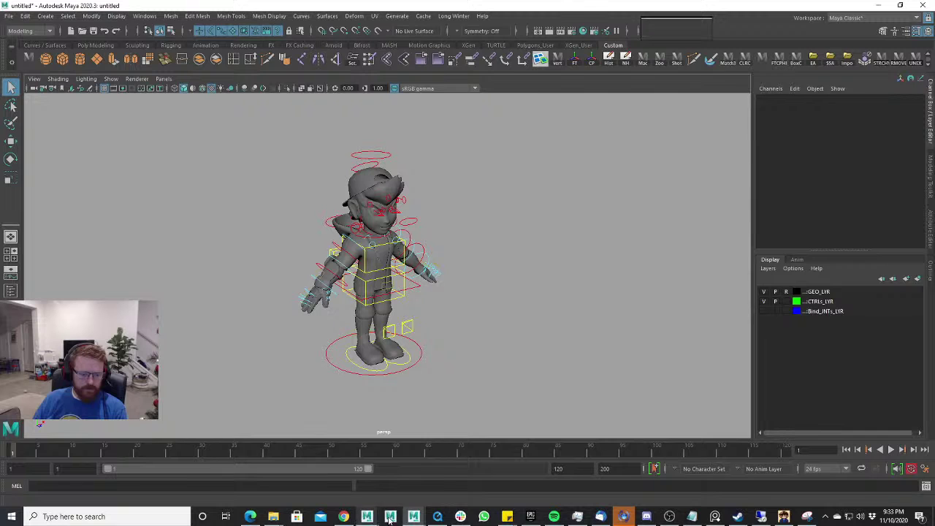
Switch to the MalletBoy_Anims.ma scene from Chaos_Kart_Source Assets and examine the character seated in the kart from several angles.
mouse_move(390, 518)
left_click(251, 475)
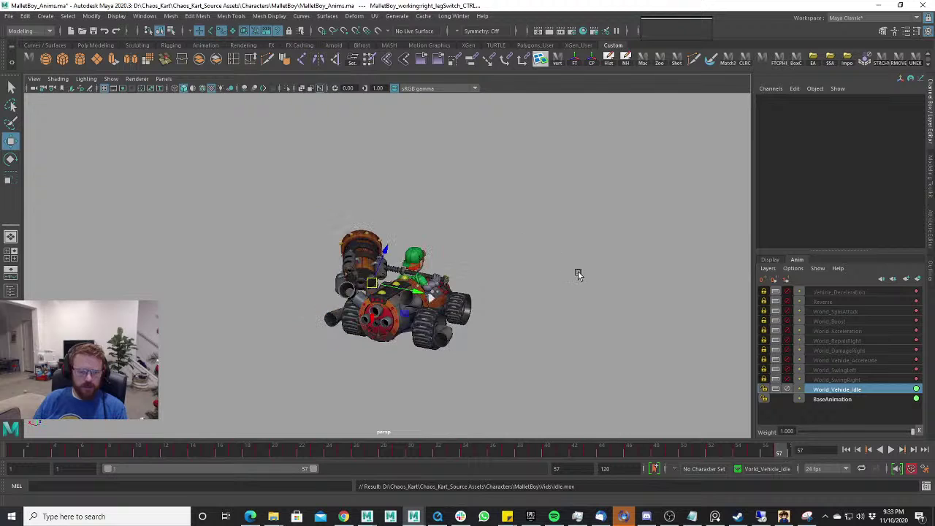
left_click_drag(578, 273, 393, 286, "alt")
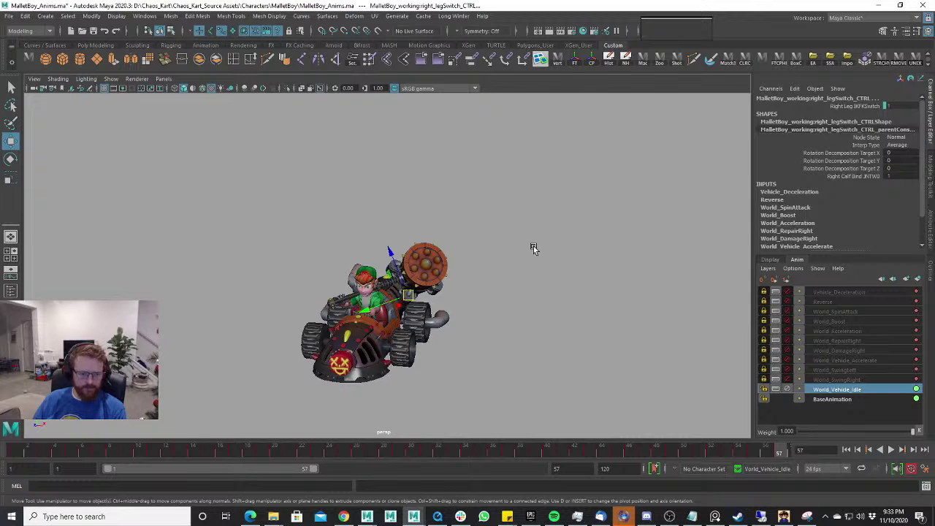
scroll(530, 250, "up", 5)
left_click_drag(530, 250, 503, 307, "alt")
scroll(487, 273, "down", 5)
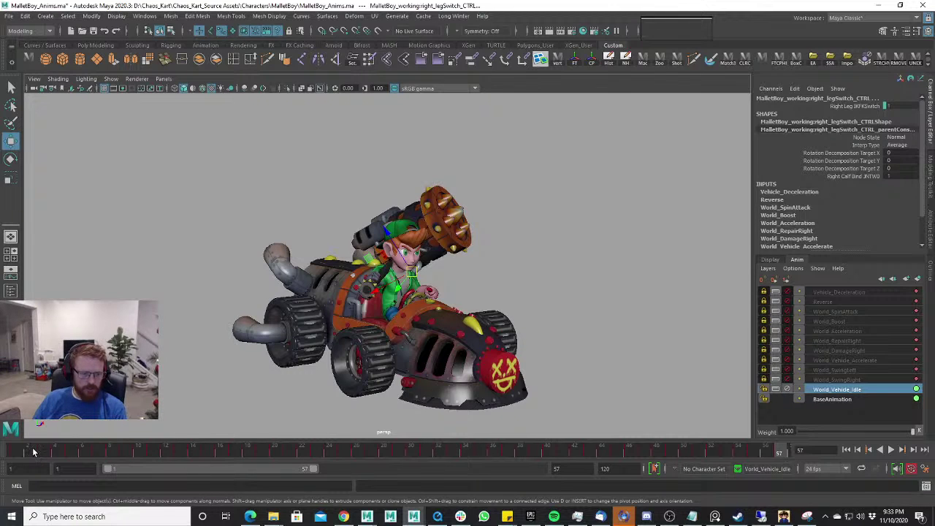
Play the World_Vehicle_Idle animation, go to frame 35, and check system usage in Task Manager.
key("alt+v")
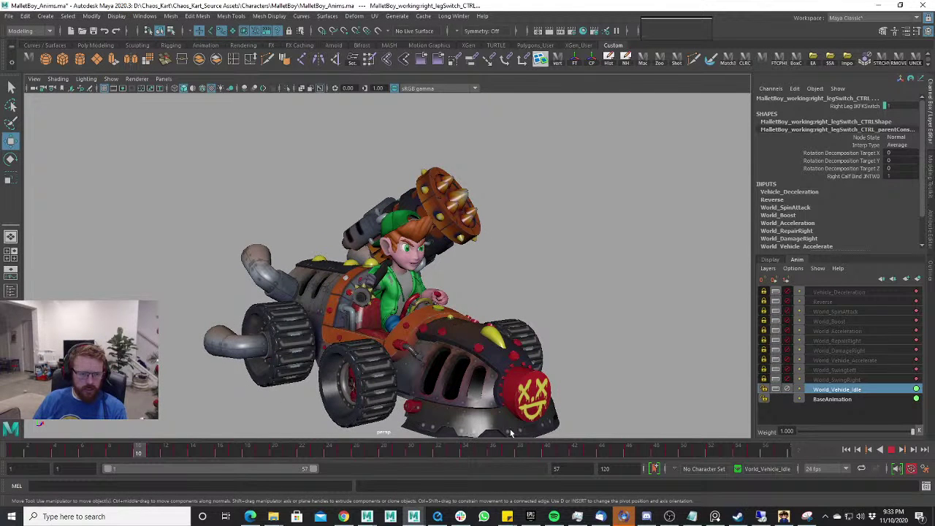
left_click(122, 447)
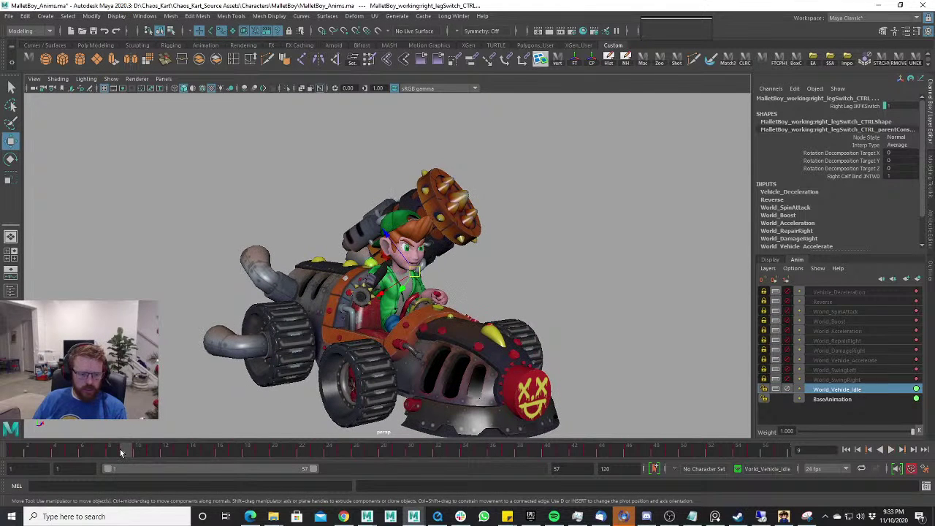
key("alt+v")
left_click(479, 453)
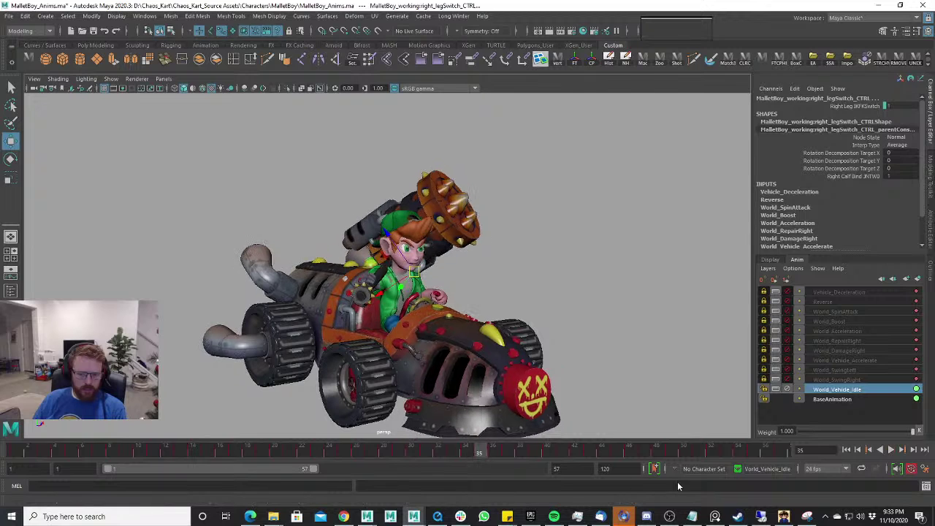
left_click(577, 518)
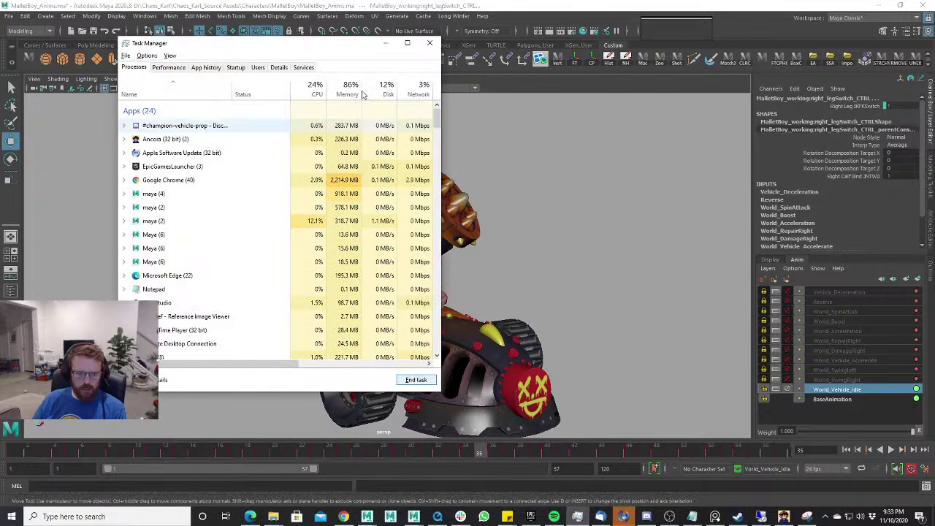
left_click(577, 517)
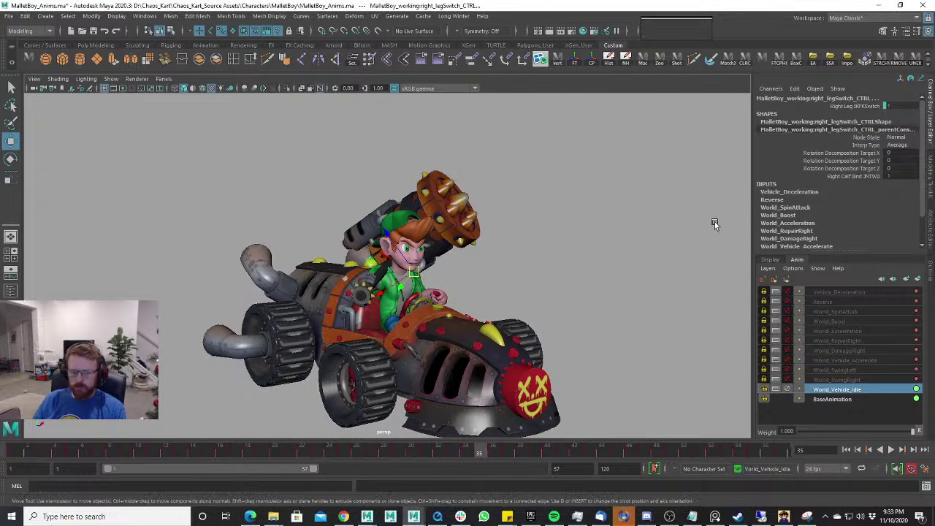
Replay the vehicle idle animation while viewing the kart from its side, and stop playback at frame 24.
left_click_drag(547, 255, 272, 465, "alt")
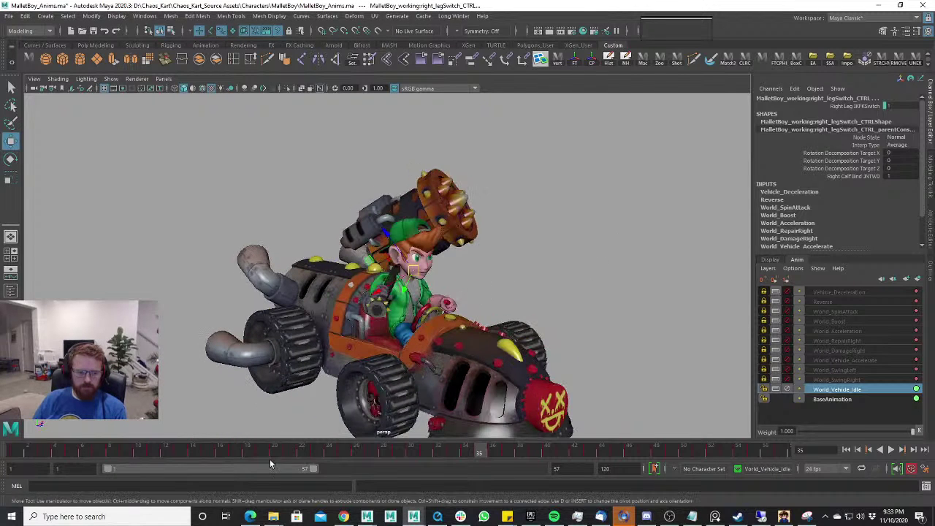
key("alt+v")
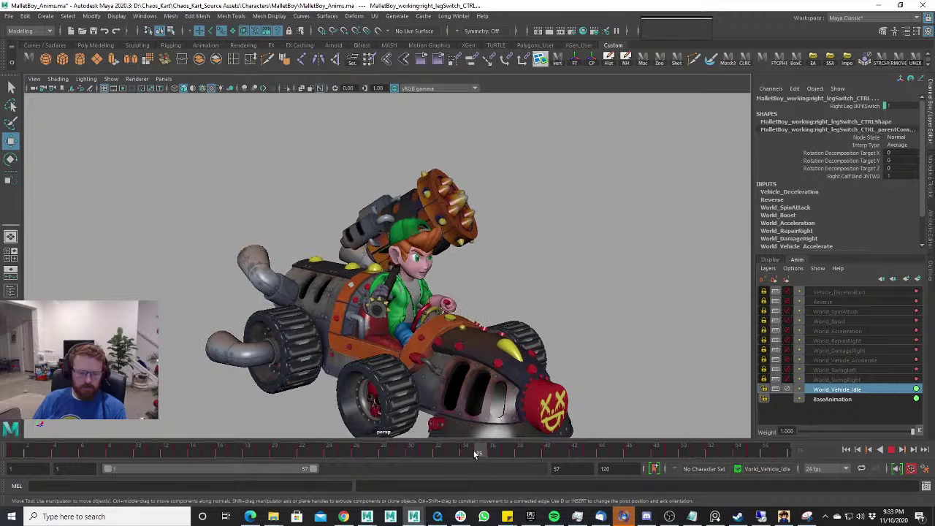
left_click(892, 448)
left_click(891, 448)
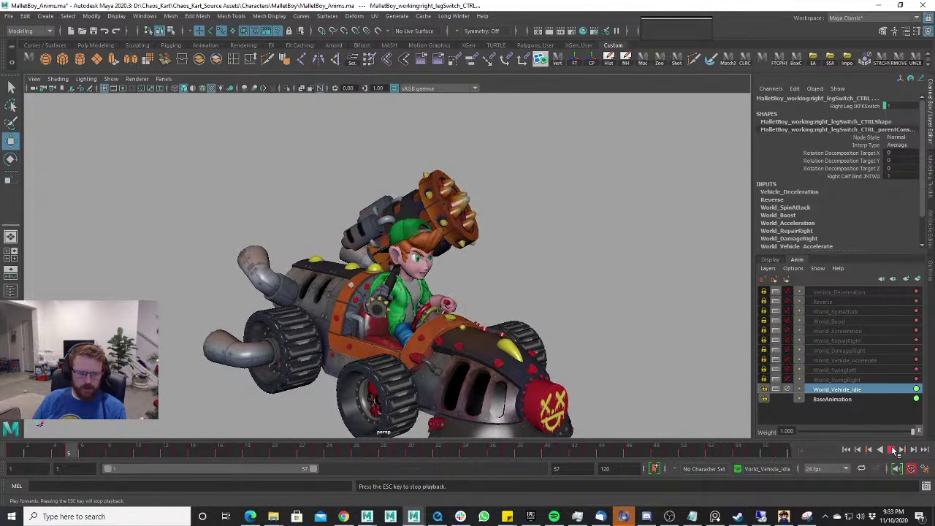
left_click_drag(620, 358, 601, 309, "alt")
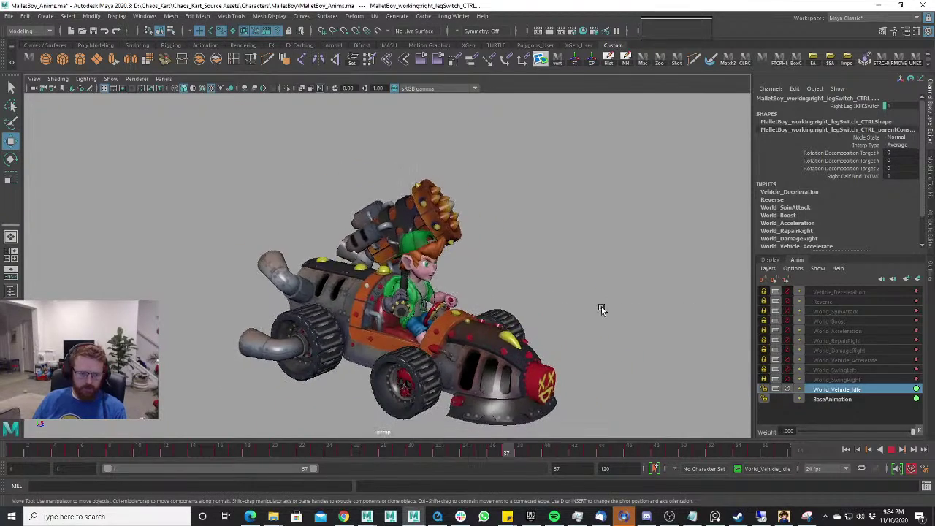
key("Escape")
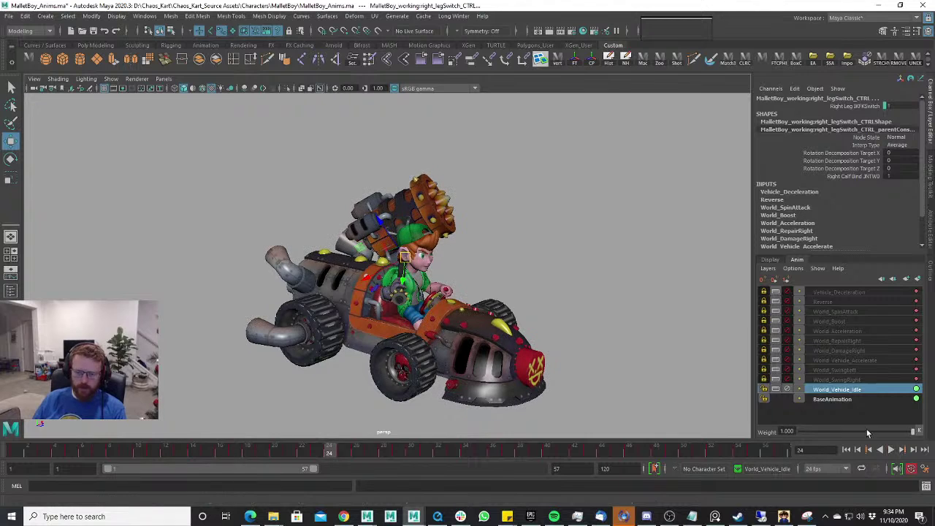
Show NURBS curves in the viewport to display the rig controls of the kart and character.
left_click(110, 78)
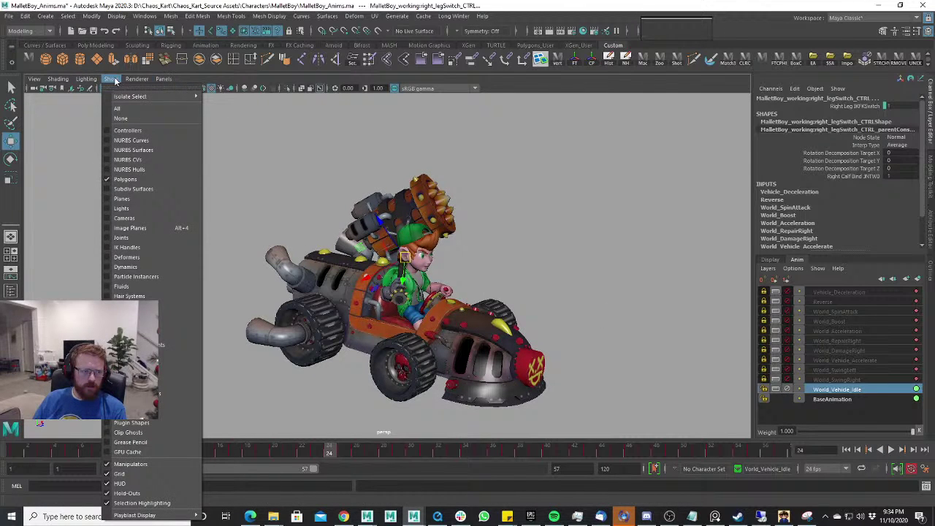
left_click(144, 139)
scroll(445, 242, "down", 3)
scroll(504, 261, "up", 3)
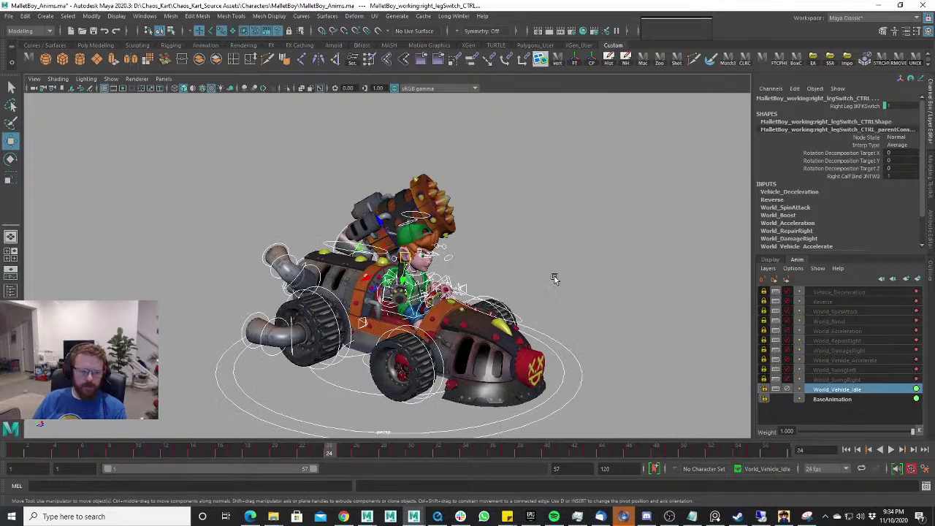
Switch to the Selection_Celebrate scene, go to frame 1, and view the standing character beside the kart.
left_click_drag(555, 278, 528, 284, "alt")
middle_click_drag(528, 285, 534, 232, "alt")
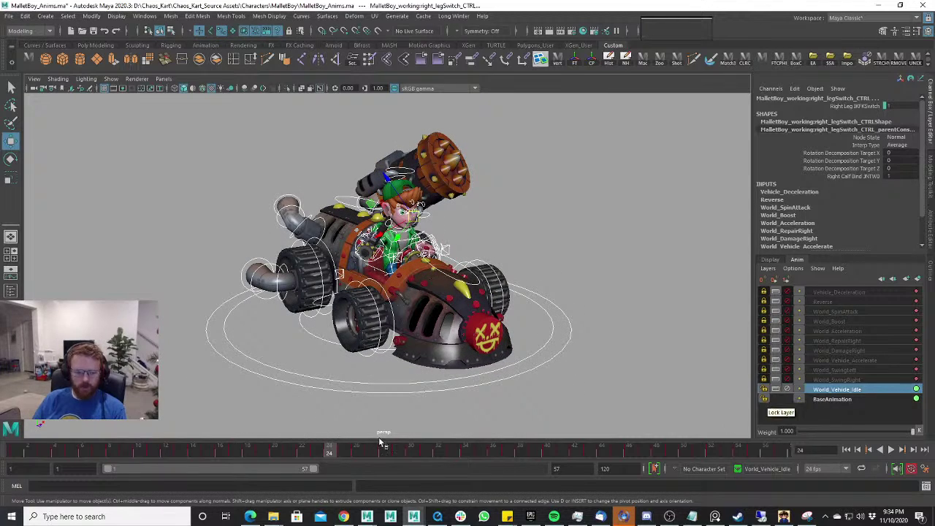
mouse_move(421, 515)
left_click(466, 474)
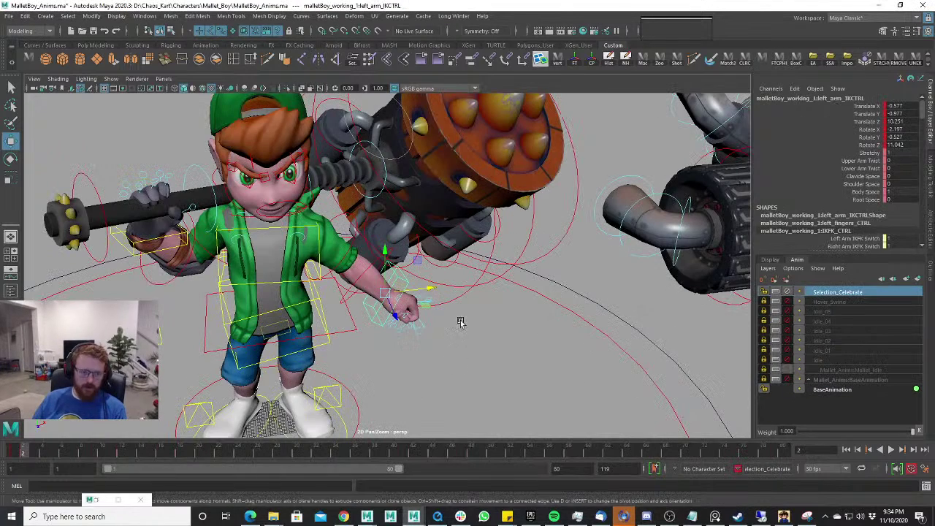
left_click(15, 455)
scroll(328, 241, "down", 5)
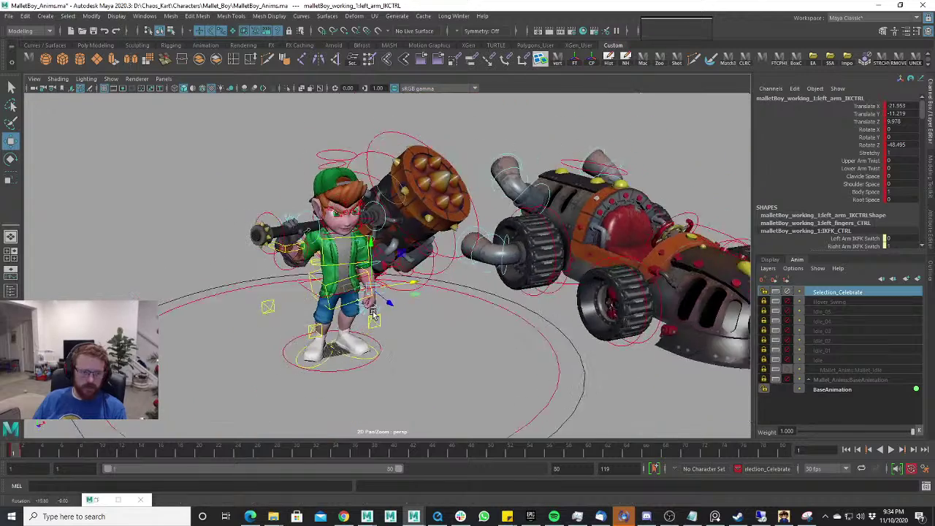
middle_click_drag(292, 226, 343, 238, "alt")
left_click_drag(343, 237, 363, 236, "alt")
Hide NURBS curves in the viewport so the character can be viewed without its rig controls.
left_click(111, 79)
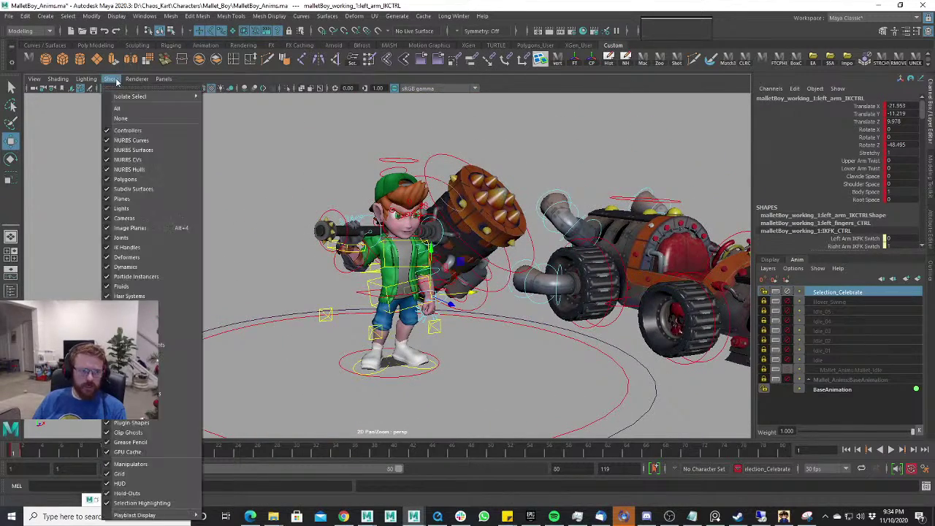
left_click(135, 141)
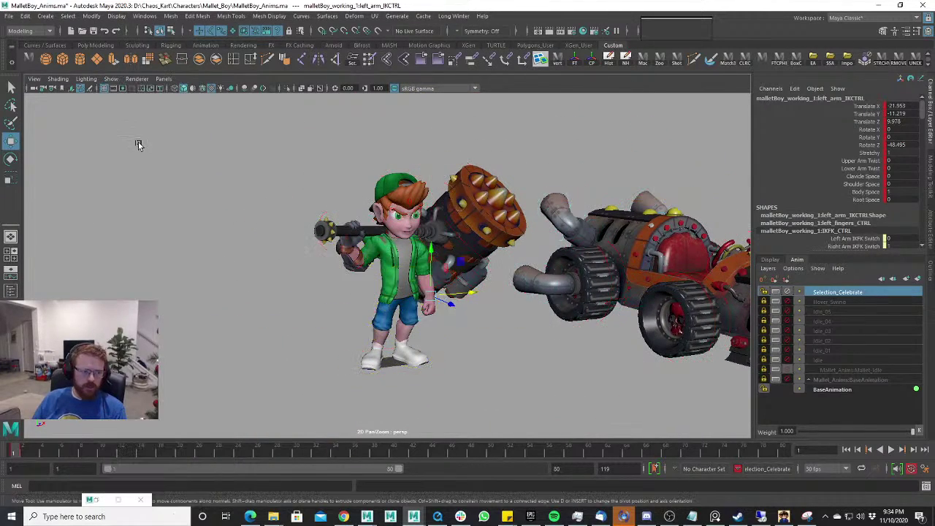
scroll(344, 232, "up", 6)
scroll(387, 250, "down", 2)
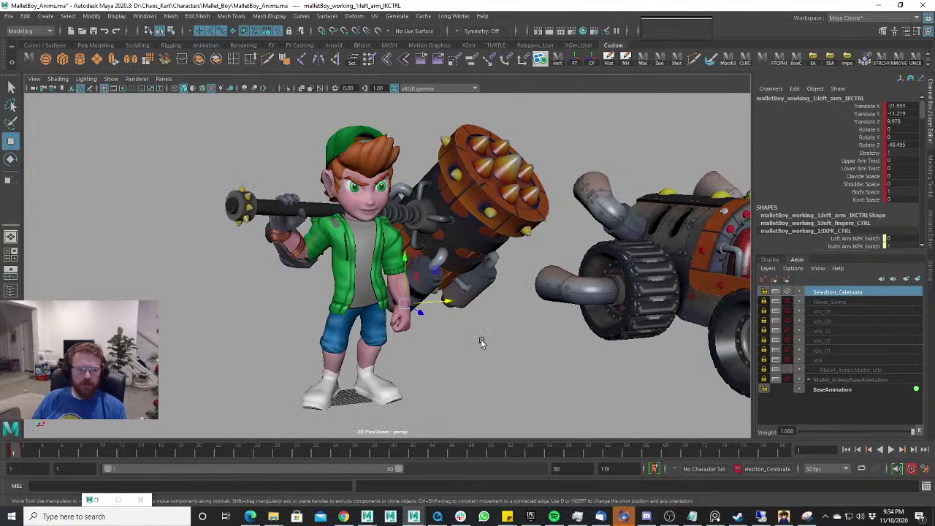
Return to the scene with the character seated in the kart and mute the World_Vehicle_Idle animation layer.
left_click(482, 343)
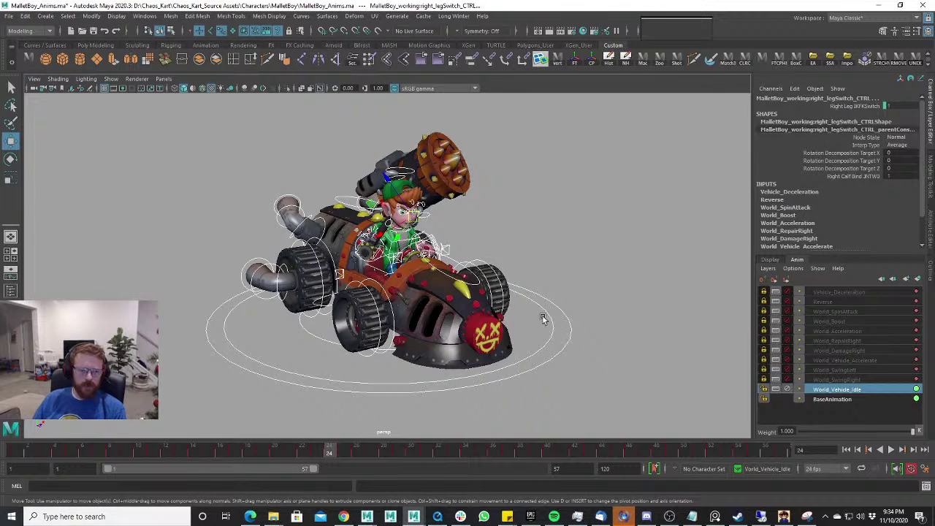
left_click_drag(542, 319, 524, 286, "alt")
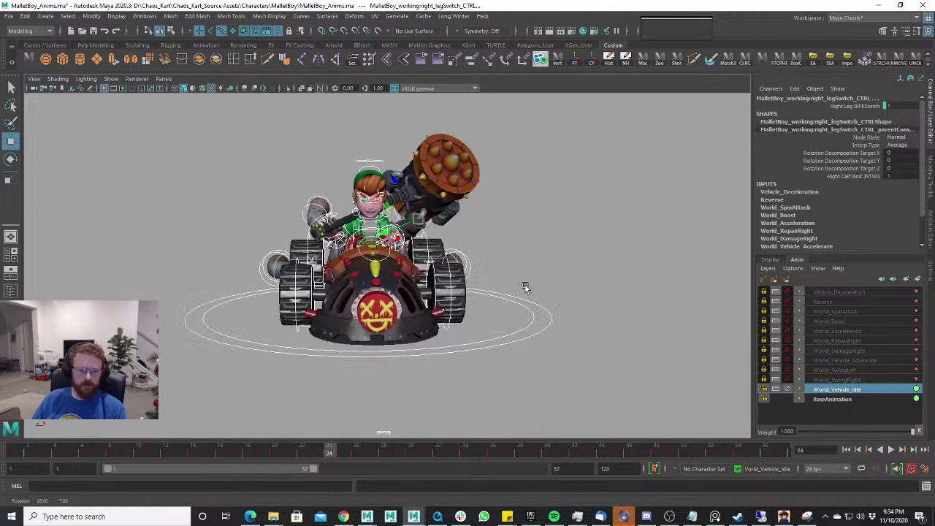
left_click(787, 392)
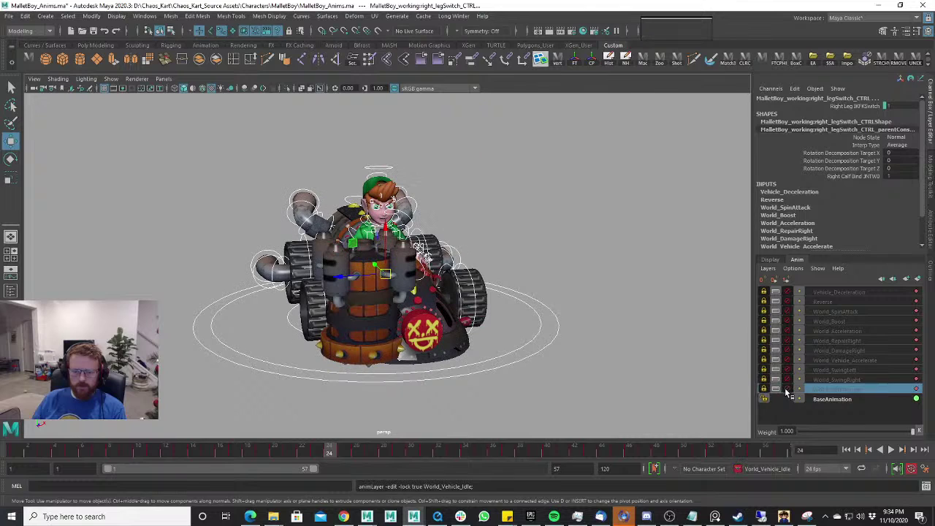
Create an animation layer from the selected controls and name it Malletboy_Selectino_Celebrate.
left_click(917, 279)
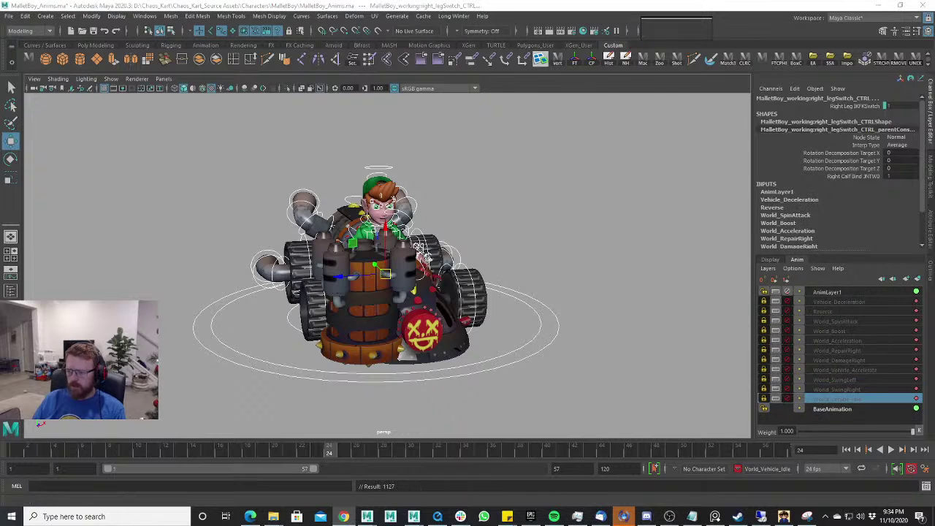
left_click(862, 300)
double_click(861, 290)
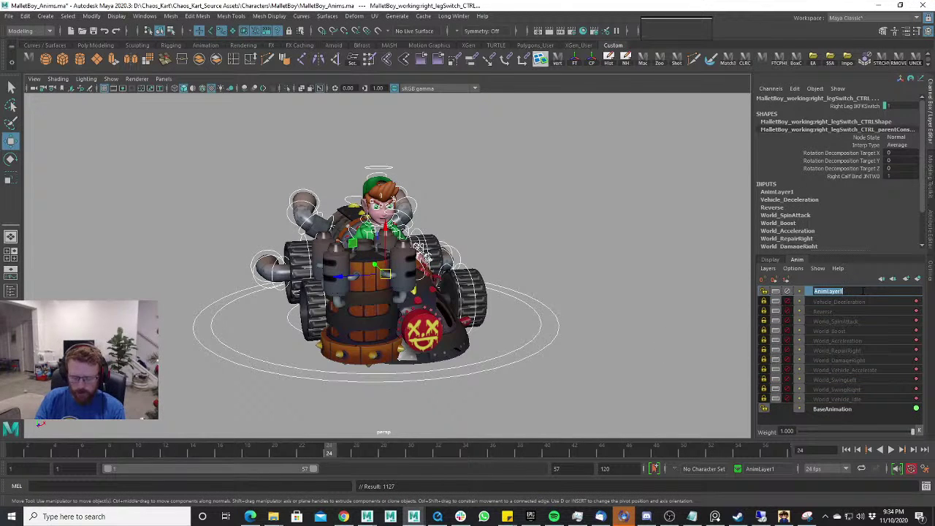
type("Malletboy_Selection")
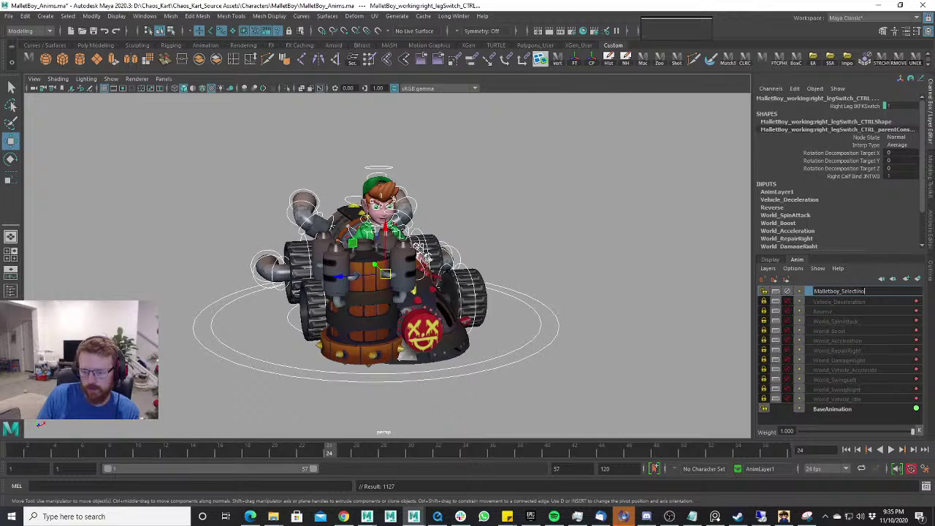
type("ve")
key("BackSpace")
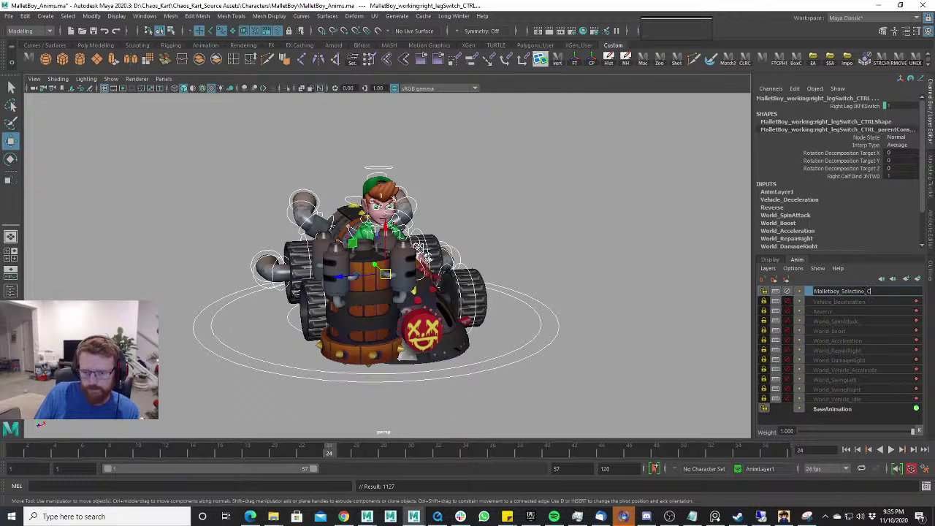
key("BackSpace")
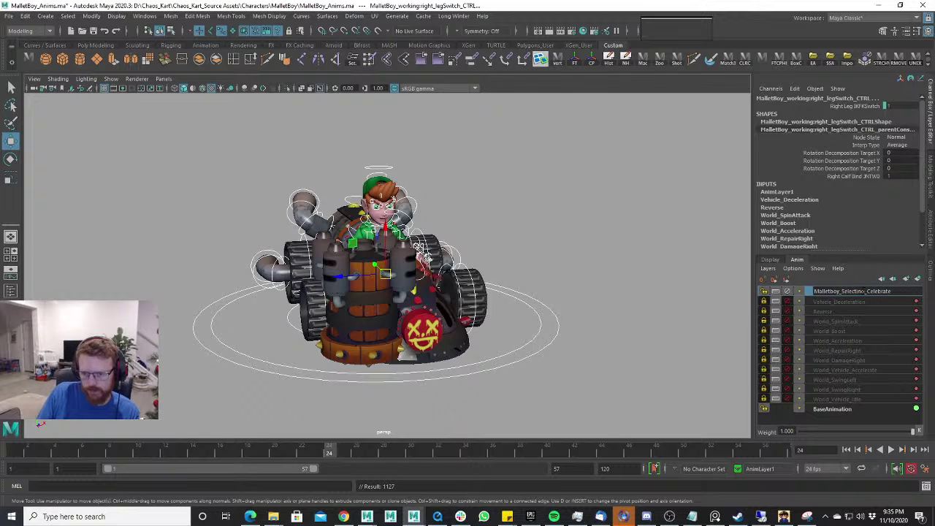
key("Return")
Select the rig controls of the whole kart and character and go to frame 1.
scroll(431, 271, "up", 5)
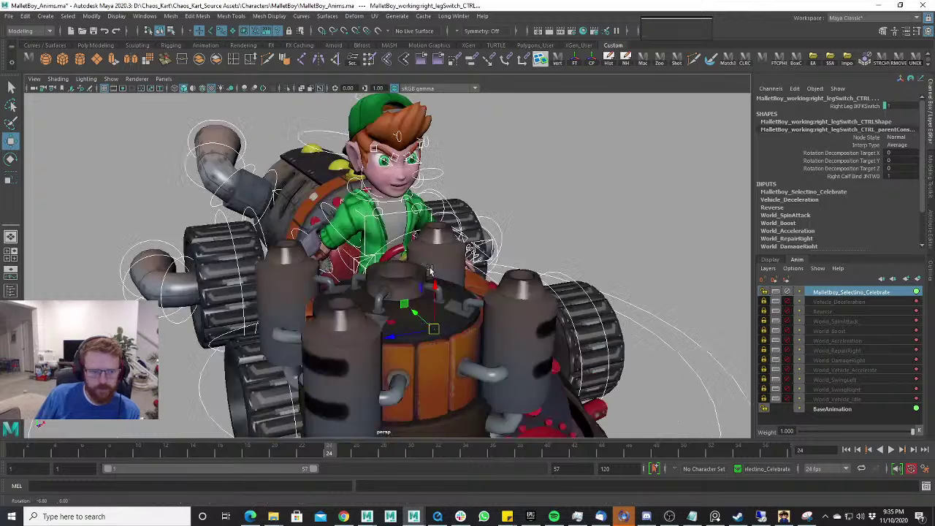
left_click_drag(430, 270, 292, 319, "alt")
scroll(265, 192, "down", 8)
left_click_drag(177, 167, 594, 388)
left_click(13, 453)
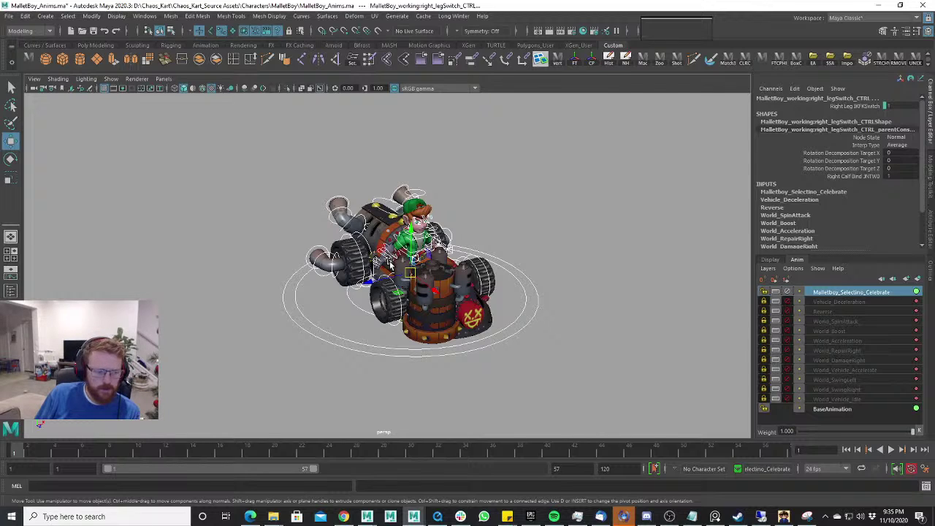
Try moving the kart's chassis control with the seated character in view, and undo the move.
scroll(391, 266, "up", 10)
left_click_drag(481, 276, 452, 298, "alt")
scroll(526, 279, "down", 6)
scroll(501, 279, "down", 4)
scroll(452, 298, "up", 4)
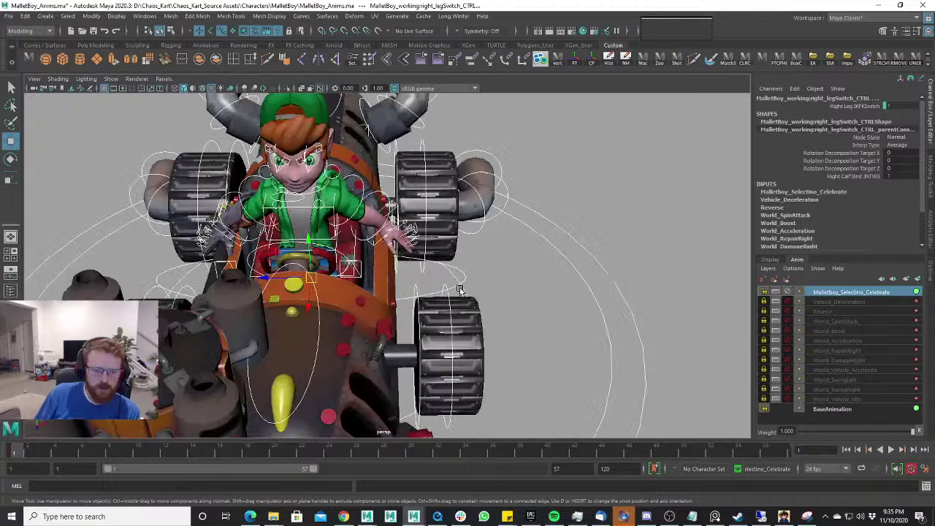
left_click(461, 273)
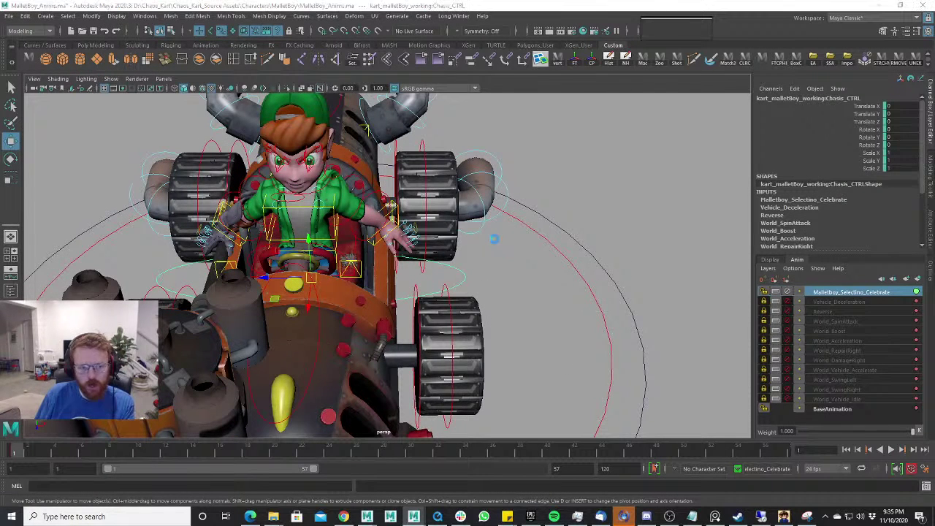
key("a")
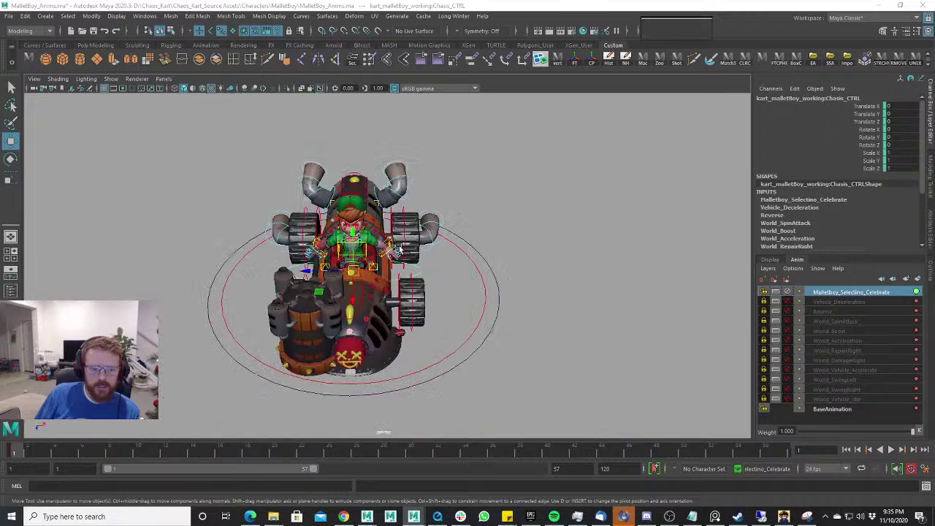
key("f")
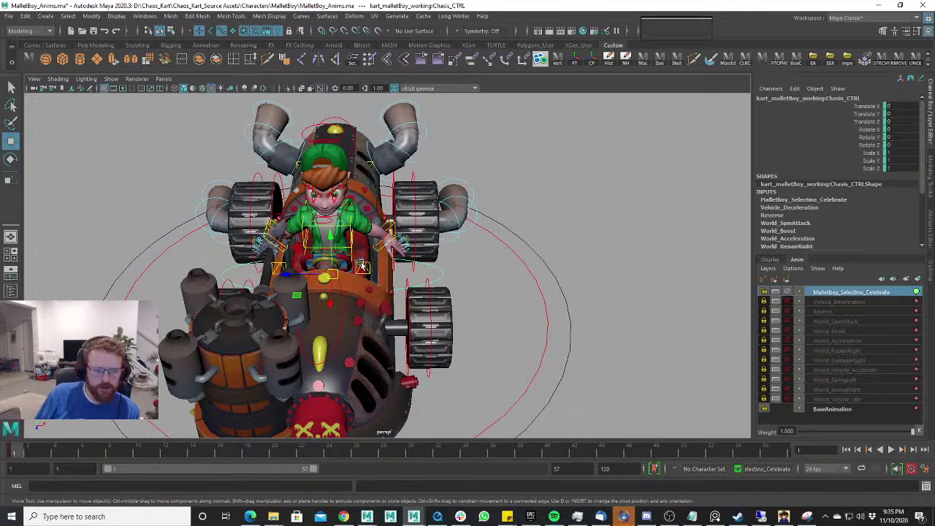
left_click_drag(332, 275, 338, 253)
key("ctrl+z")
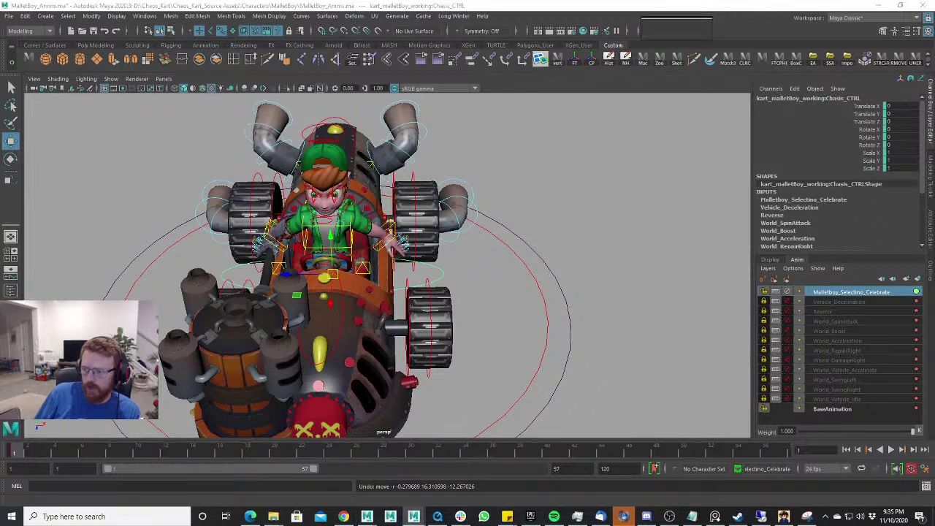
Select the character's root control under the kart, step up to MalletBoy_Skeleton, and show it in the Hypergraph Hierarchy.
left_click_drag(438, 265, 470, 250, "alt")
scroll(461, 353, "up", 5)
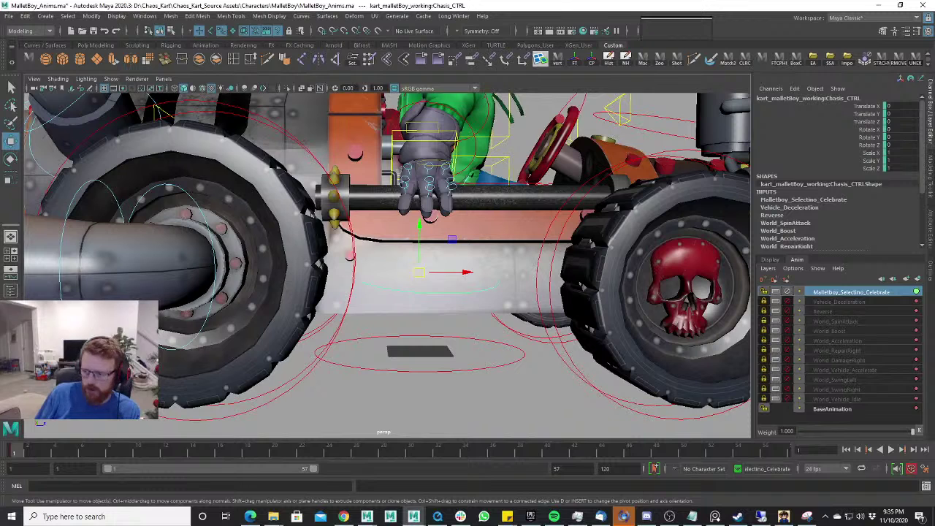
left_click(461, 371)
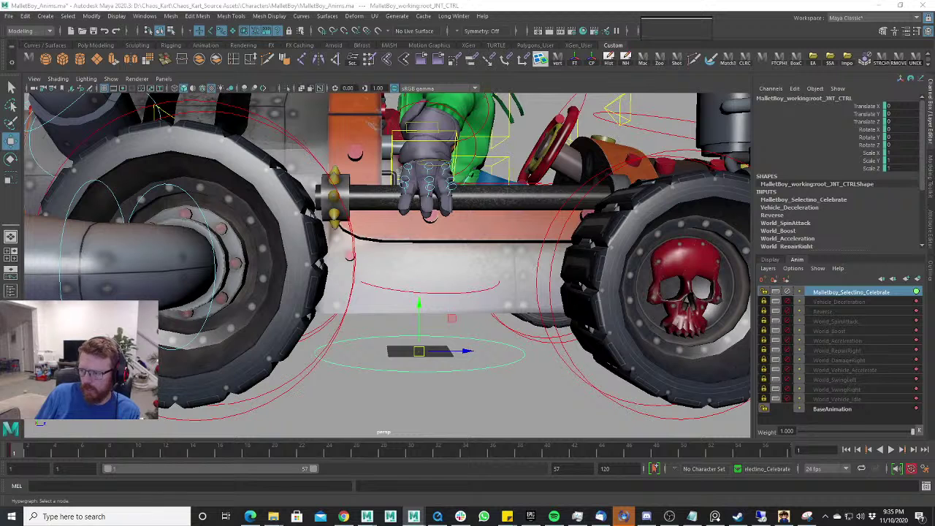
key("Up")
left_click_drag(745, 2, 675, 224)
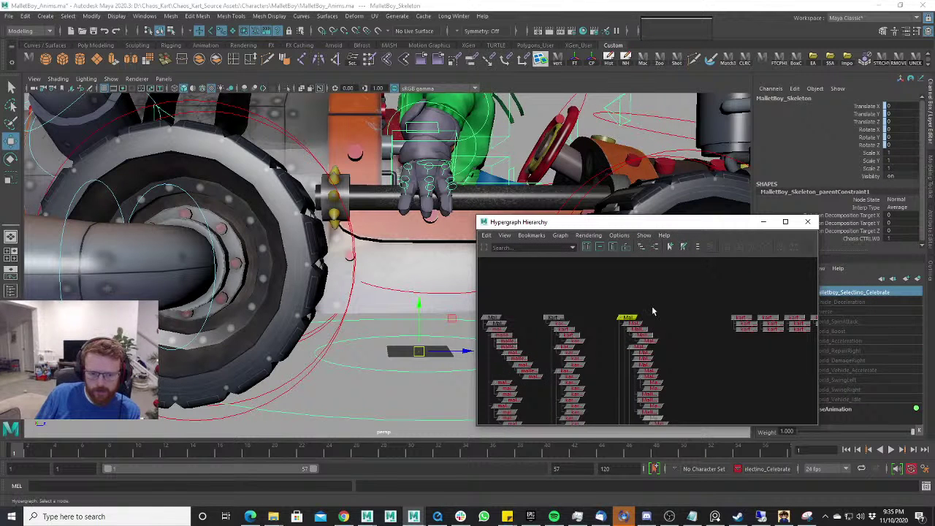
Look through the nodes under MalletBoy_Skeleton in the Hypergraph down to the end of the hierarchy.
scroll(660, 322, "up", 3)
middle_click_drag(674, 374, 656, 267, "alt")
middle_click_drag(674, 365, 675, 257, "alt")
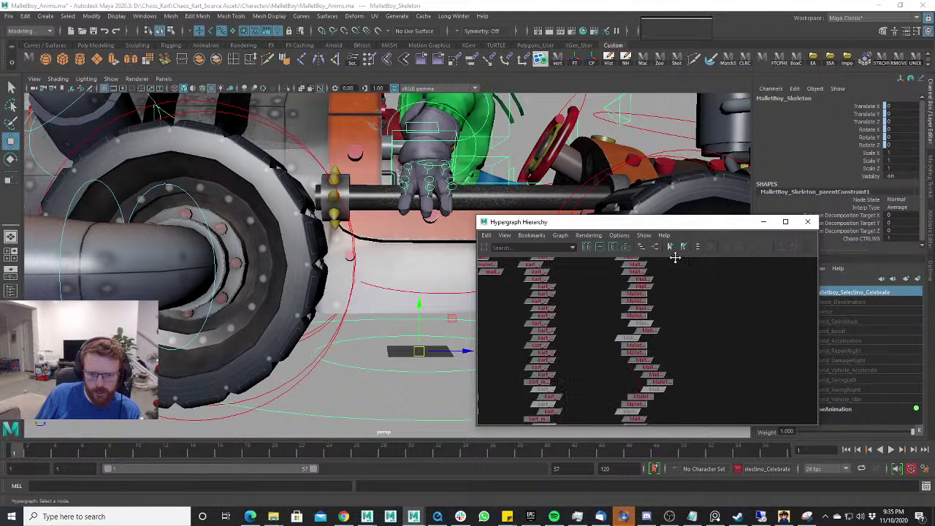
middle_click_drag(678, 314, 674, 259, "alt")
middle_click_drag(692, 380, 689, 255, "alt")
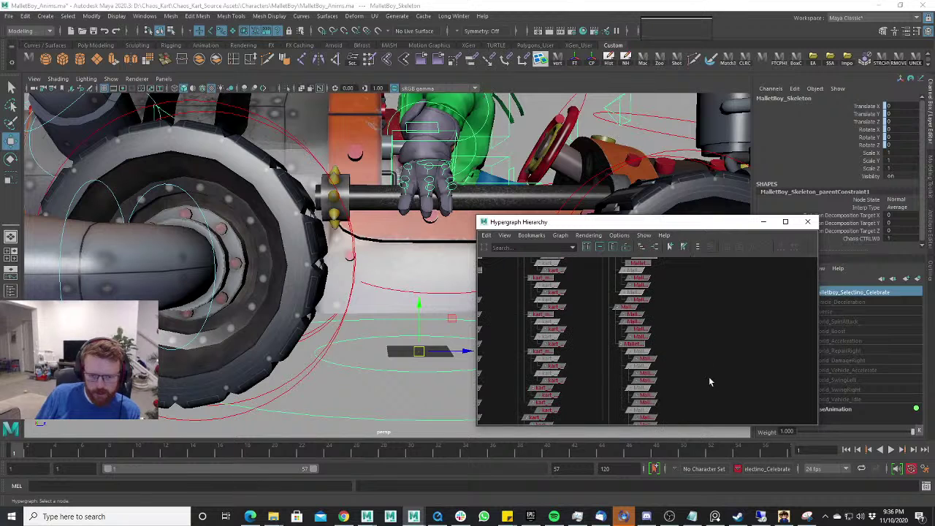
middle_click_drag(700, 321, 707, 225, "alt")
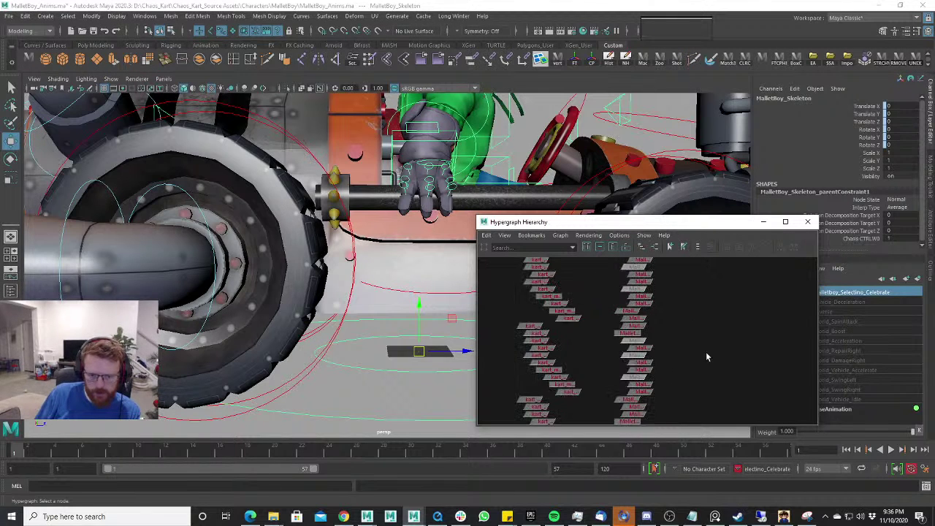
middle_click_drag(706, 355, 711, 255, "alt")
middle_click_drag(706, 391, 707, 238, "alt")
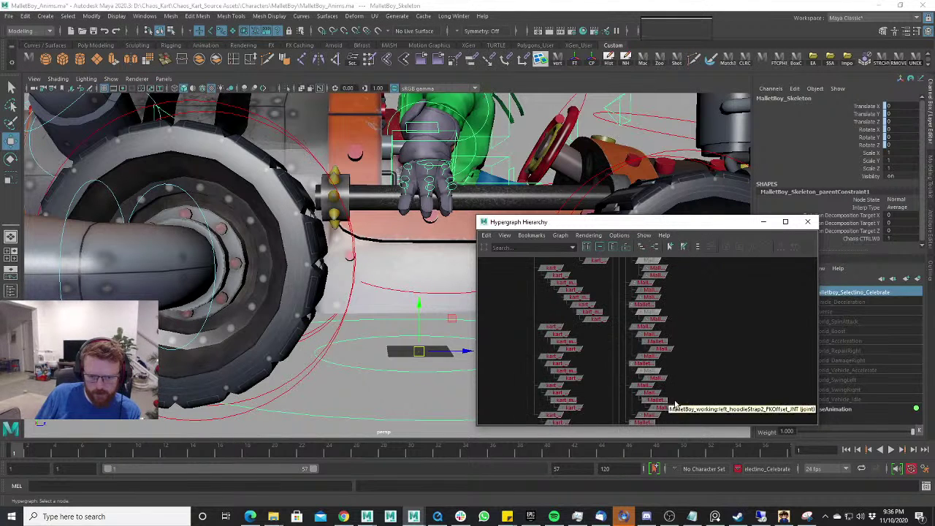
middle_click_drag(671, 404, 676, 304, "alt")
middle_click_drag(699, 362, 707, 274, "alt")
middle_click_drag(698, 379, 699, 273, "alt")
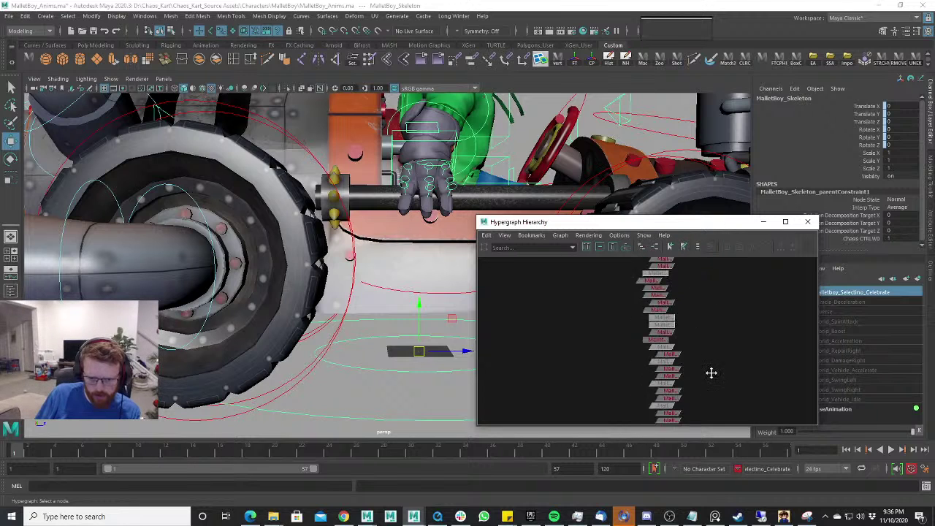
middle_click_drag(709, 371, 710, 297, "alt")
middle_click_drag(716, 391, 707, 288, "alt")
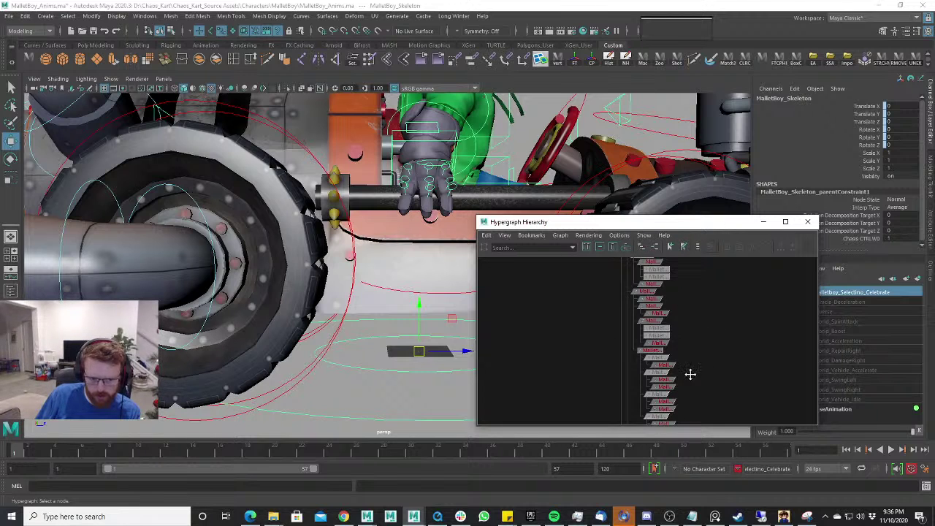
middle_click_drag(690, 374, 693, 285, "alt")
middle_click_drag(701, 397, 697, 267, "alt")
mouse_move(698, 383)
middle_mouse_down("alt")
mouse_move(691, 278)
mouse_move(695, 292)
middle_mouse_up("alt")
middle_click_drag(707, 409, 700, 307, "alt")
middle_click_drag(699, 382, 699, 294, "alt")
mouse_move(703, 387)
middle_mouse_down("alt")
mouse_move(700, 292)
mouse_move(699, 307)
mouse_move(704, 300)
middle_mouse_up("alt")
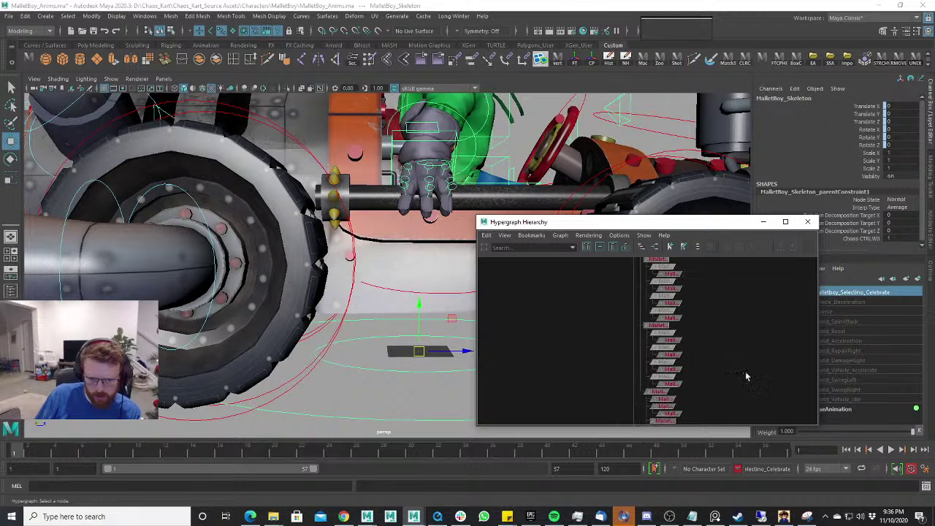
right_click_drag(746, 376, 335, 388, "alt")
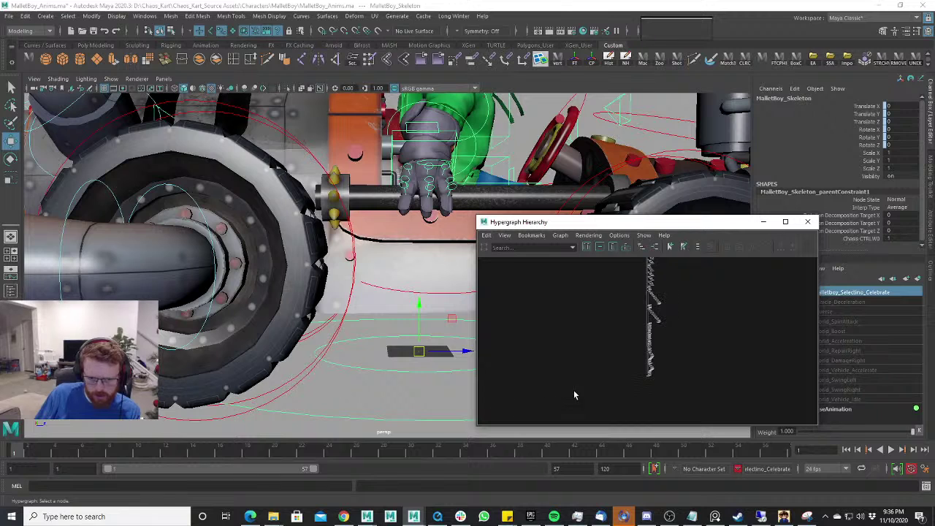
Find MalletBoy_Skeleton_parentConstraint1 in the Hypergraph and set its Chasis CTRLW0 weight to 0.
left_click(687, 388)
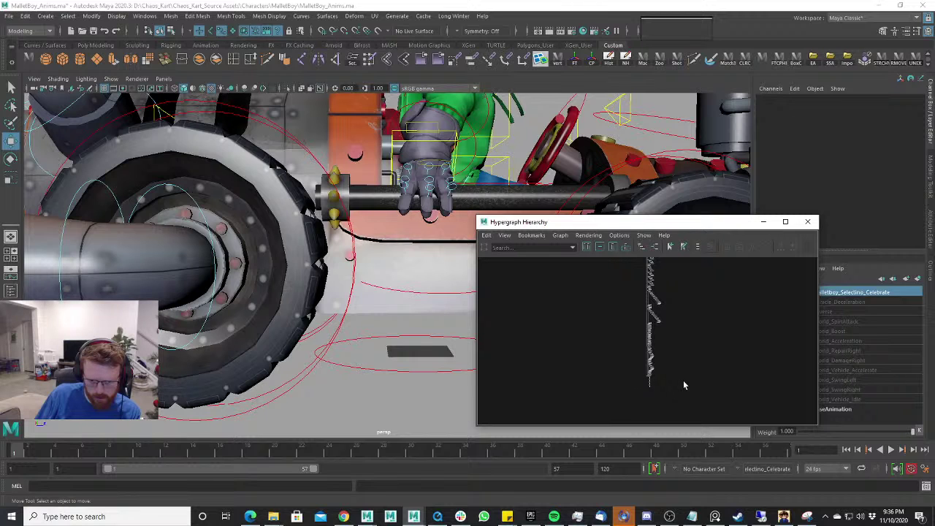
key("ctrl+z")
key("f")
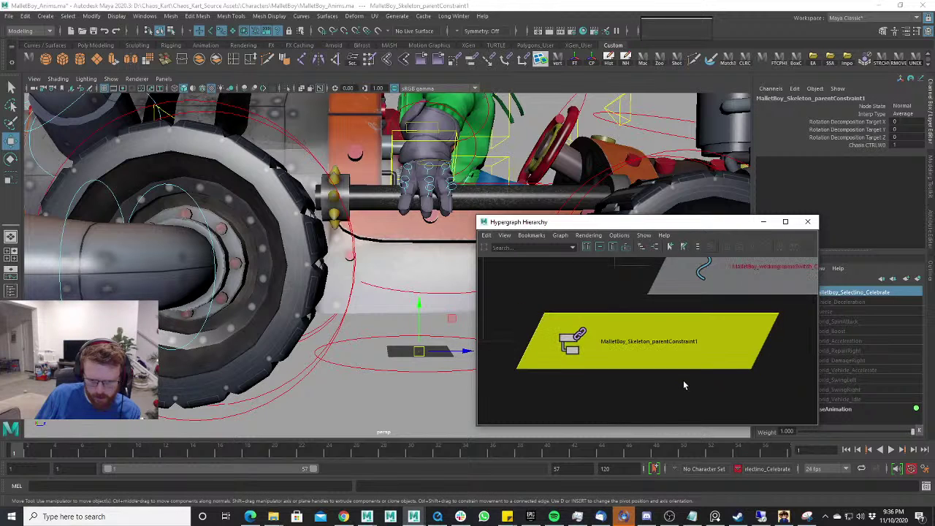
left_click(906, 144)
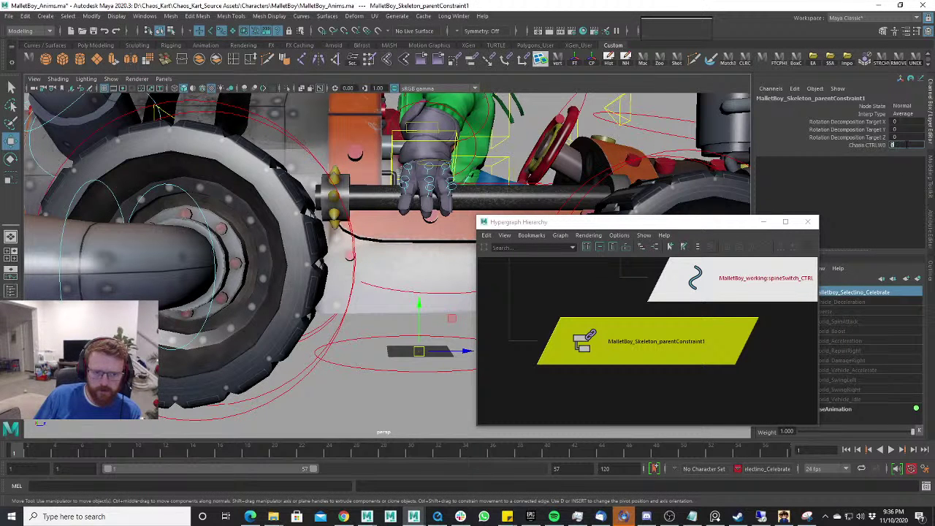
Test-move the kart's chassis control with the character's constraint released, and undo the move.
left_click_drag(429, 251, 341, 363, "alt")
scroll(329, 250, "down", 5)
left_click(345, 343)
middle_click_drag(341, 362, 398, 270)
key("ctrl+z")
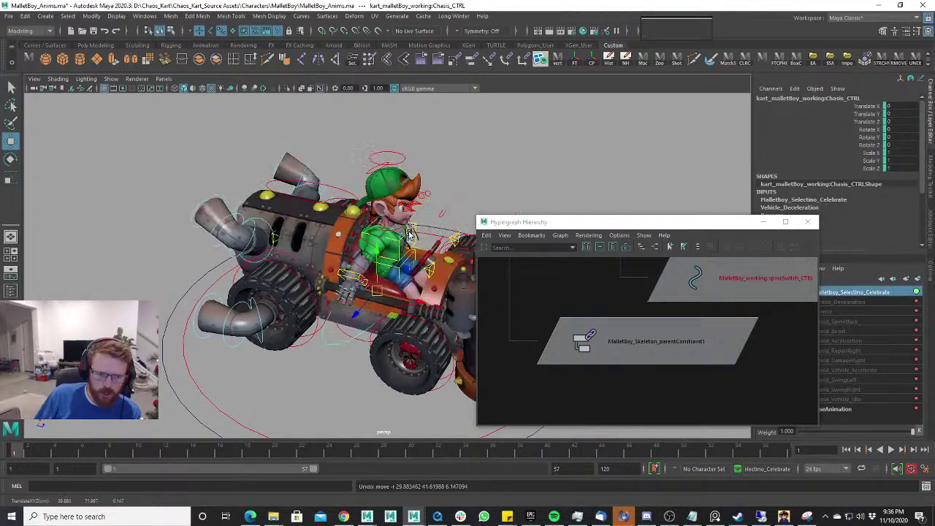
Select the character's right arm IK control beside the kart and undo the last change to it.
scroll(420, 241, "down", 3)
left_click_drag(438, 234, 424, 201, "alt")
scroll(393, 245, "up", 3)
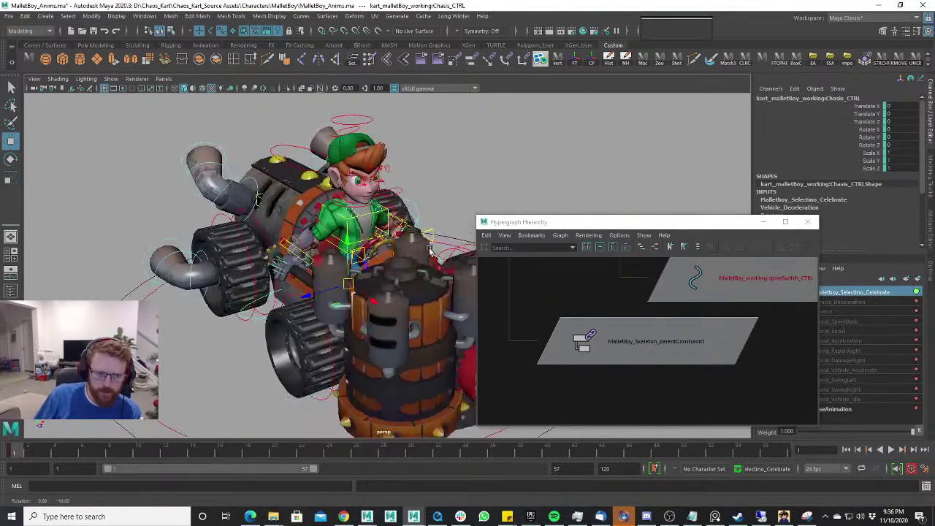
scroll(307, 306, "up", 4)
left_click_drag(282, 310, 371, 279, "alt")
left_click(324, 294)
key("ctrl+z")
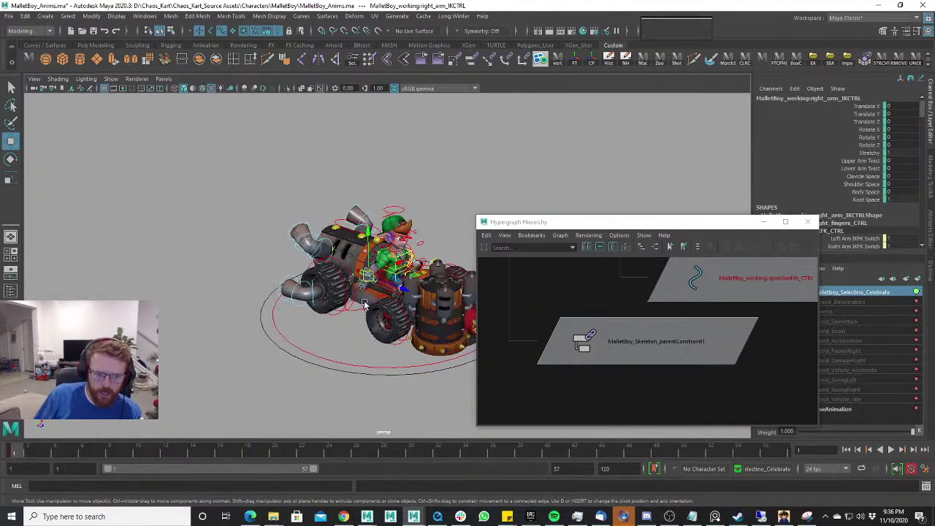
Examine the seated character's right hand, the mallet handle and the kart from several angles.
mouse_move(356, 316)
left_mouse_down("alt")
mouse_move(393, 295)
mouse_move(379, 294)
mouse_move(392, 315)
mouse_move(360, 302)
left_mouse_up("alt")
left_click_drag(358, 210, 422, 296, "alt")
scroll(424, 296, "down", 5)
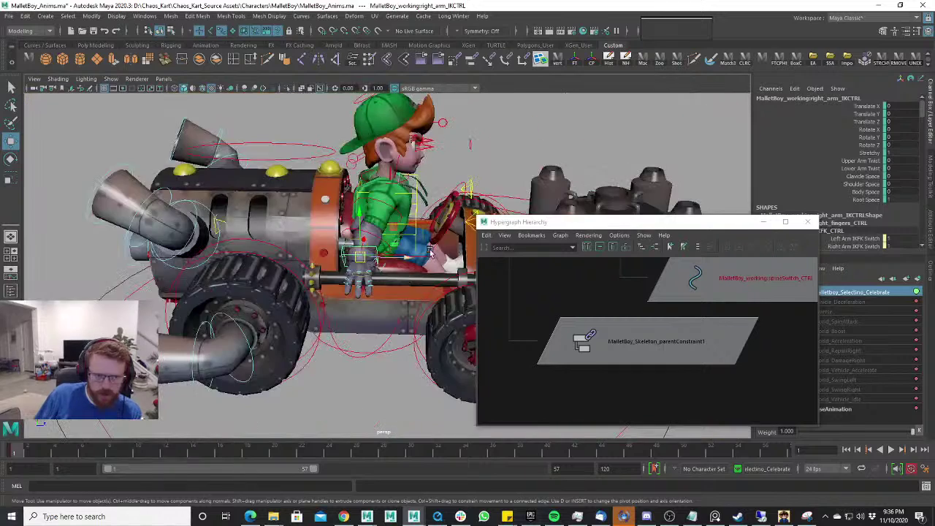
left_click_drag(429, 250, 388, 263, "alt")
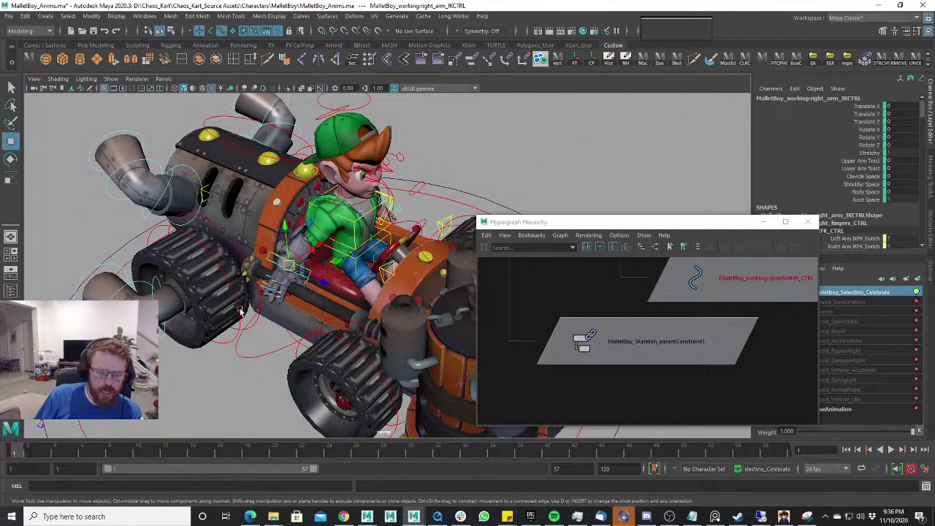
scroll(240, 312, "down", 3)
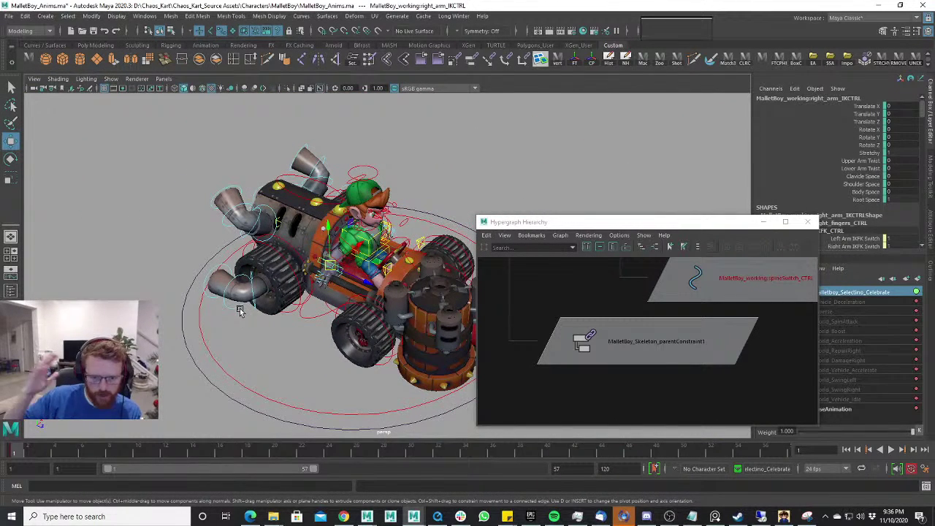
scroll(322, 274, "up", 5)
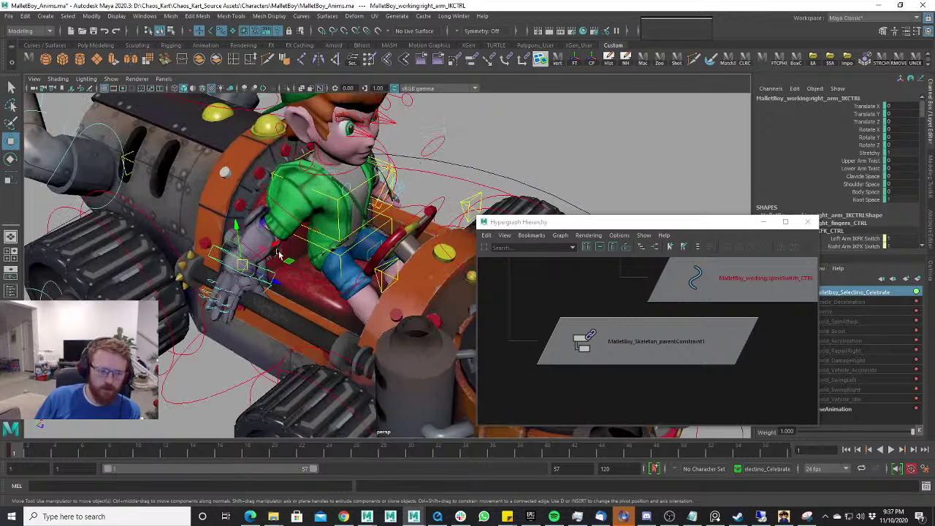
left_click_drag(292, 323, 380, 290, "alt")
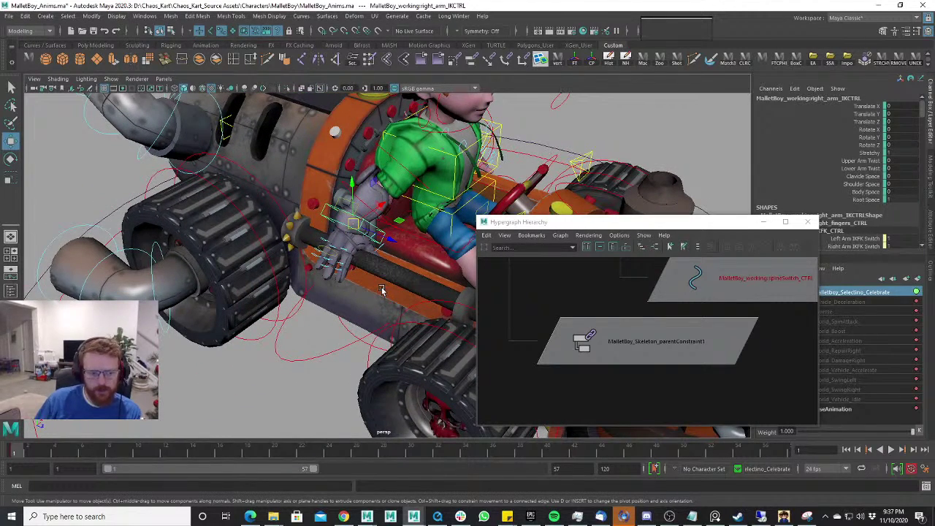
scroll(412, 269, "down", 6)
scroll(307, 285, "up", 5)
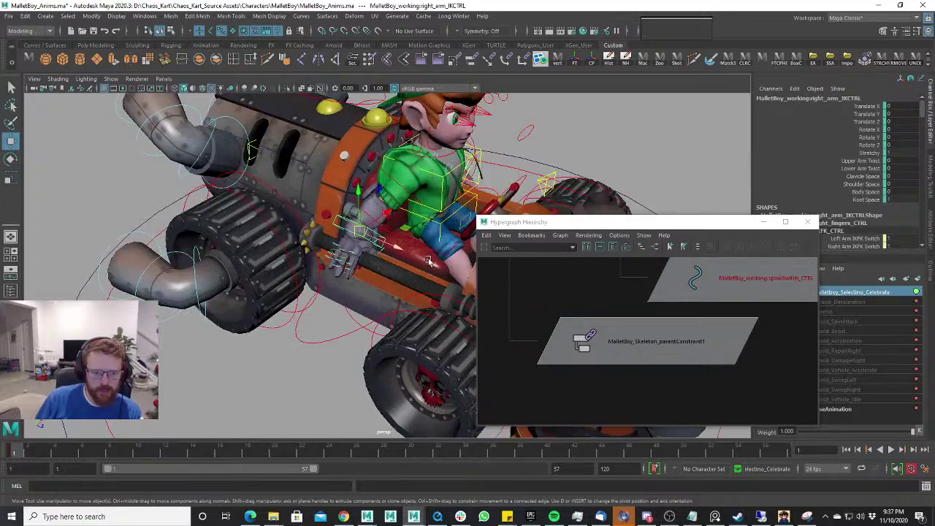
scroll(297, 289, "down", 2)
scroll(298, 289, "down", 2)
left_click_drag(387, 283, 202, 348, "alt")
scroll(397, 284, "up", 4)
scroll(396, 286, "down", 4)
Minimize the Hypergraph Hierarchy window to clear the view of the kart and character.
left_click_drag(563, 224, 553, 265)
left_click(798, 262)
scroll(423, 281, "up", 3)
left_click_drag(424, 281, 451, 277, "alt")
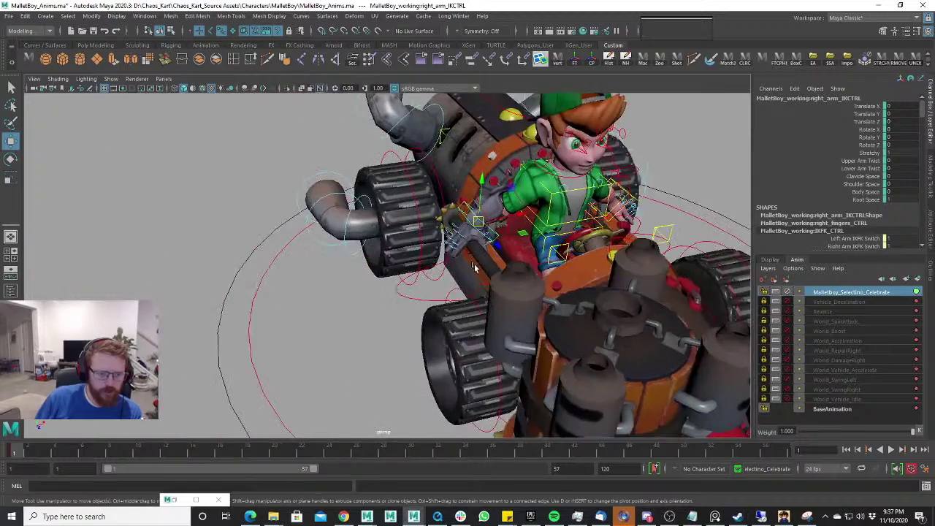
Select the kart's axle controls together with its chassis control.
scroll(451, 277, "up", 3)
left_click(427, 184)
left_click_drag(426, 184, 413, 367, "alt")
left_click(553, 348)
scroll(553, 349, "up", 2)
left_click(546, 334)
left_click_drag(415, 325, 441, 305, "alt")
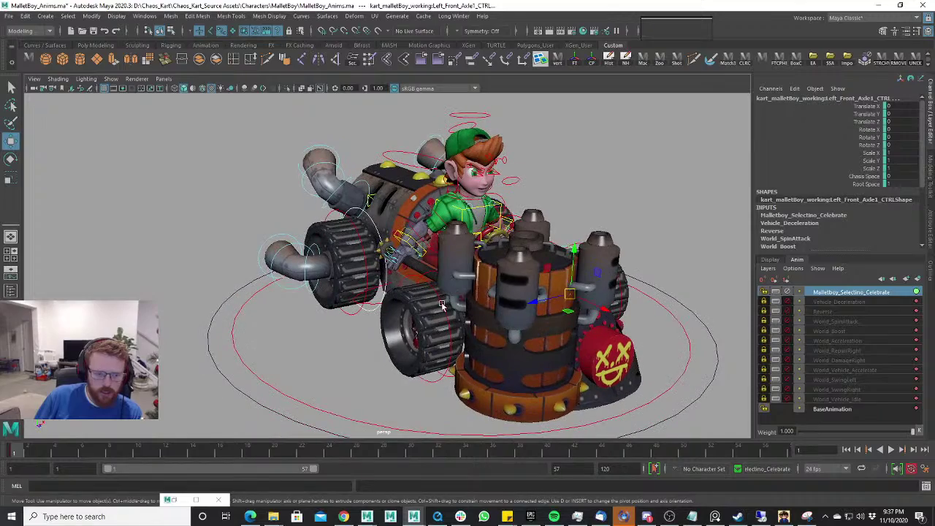
left_click(434, 273)
left_click_drag(434, 274, 448, 354, "alt")
scroll(449, 354, "up", 2)
left_click(413, 329)
left_click_drag(413, 328, 517, 308, "alt")
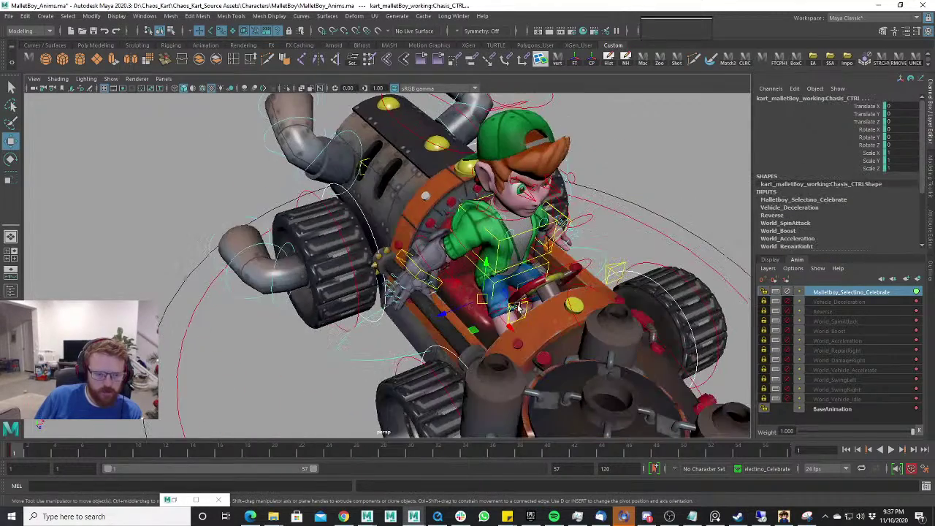
Move the selected kart controls sideways away from the character to a Translate Z of -275.789.
left_click_drag(445, 316, 698, 216)
scroll(693, 217, "down", 5)
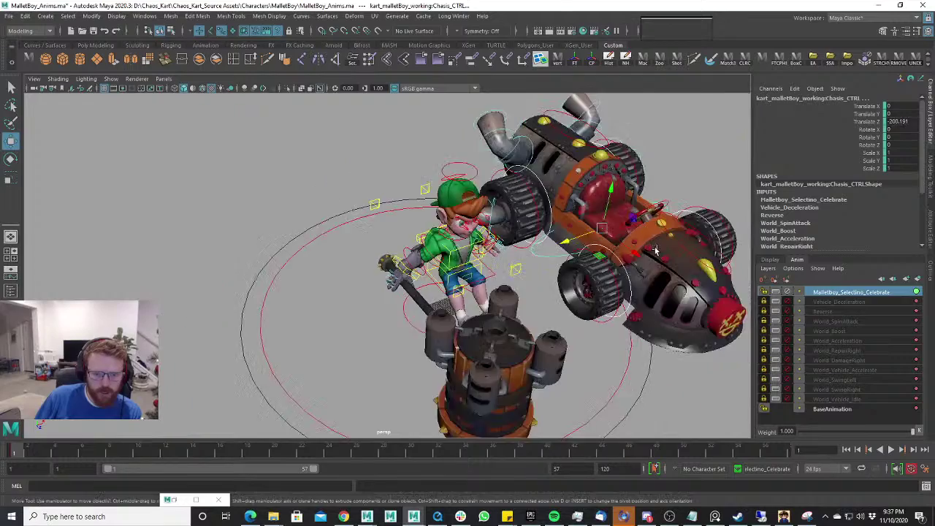
left_click_drag(643, 228, 553, 270, "alt")
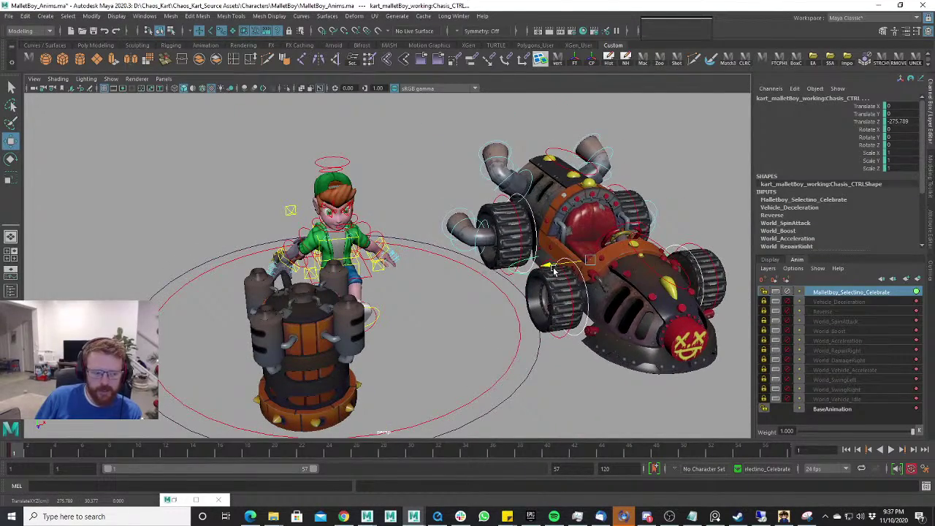
scroll(553, 270, "down", 5)
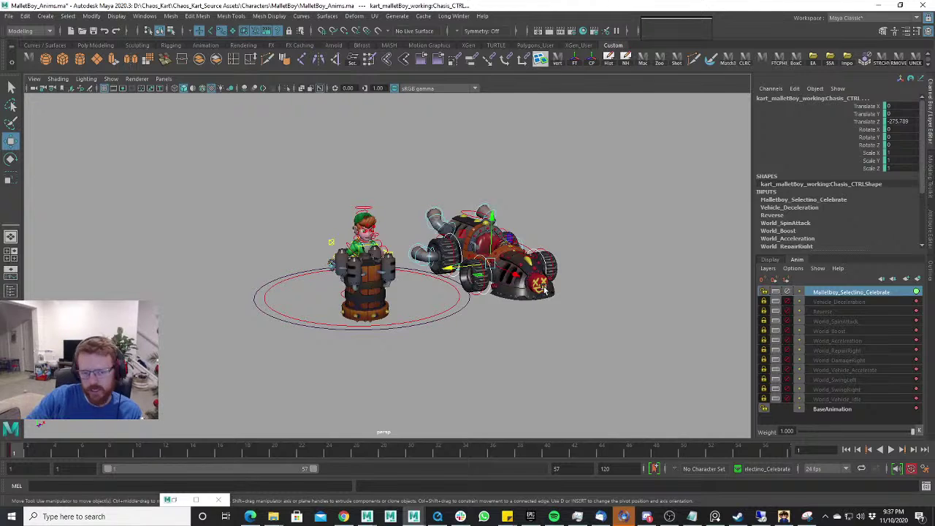
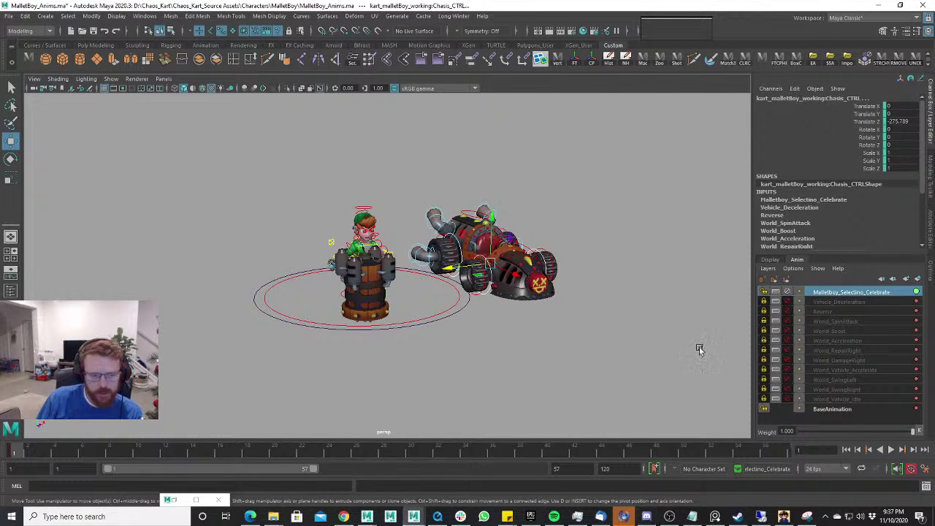
Select the character's leg IK controls and set Translate X, Y, Z and Rotate X to 0.
scroll(584, 299, "up", 5)
left_click_drag(560, 296, 444, 365, "alt")
scroll(559, 317, "up", 4)
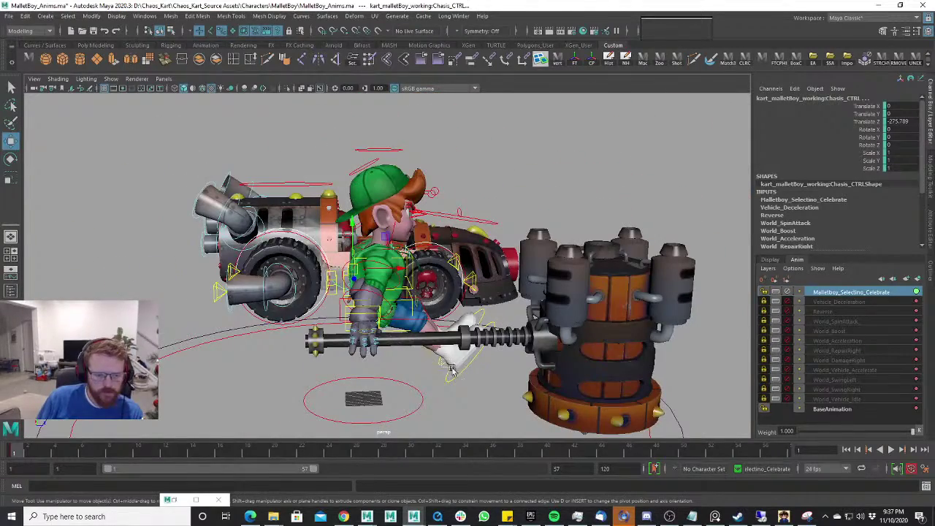
left_click(379, 400)
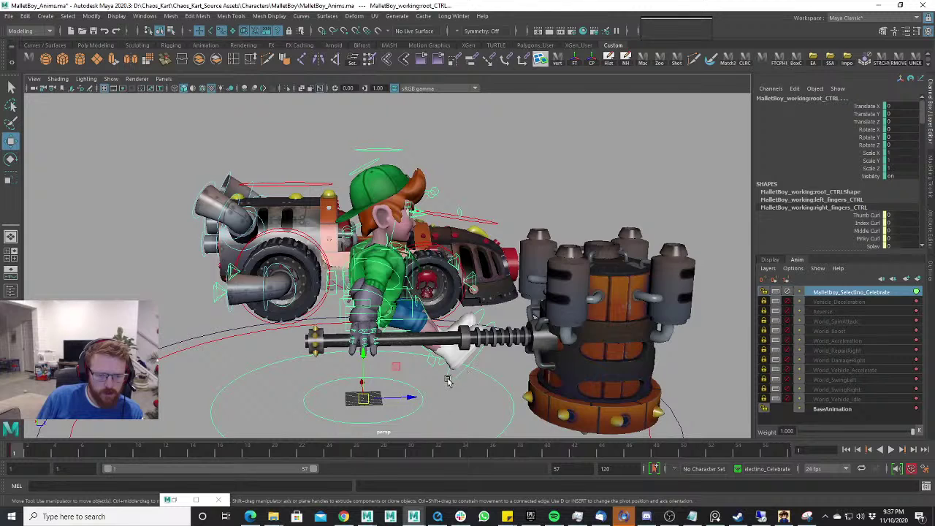
left_click(457, 384)
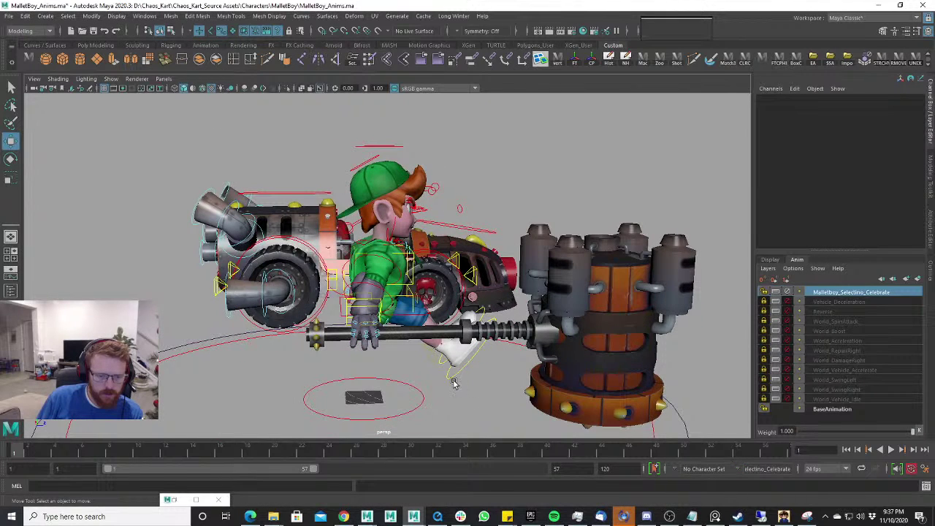
left_click(448, 358)
left_click(439, 362)
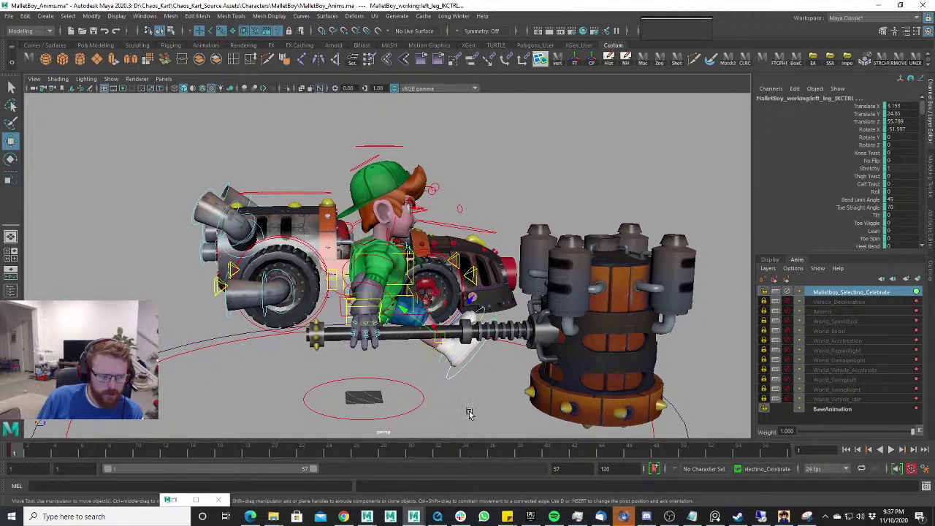
left_click_drag(910, 106, 909, 121)
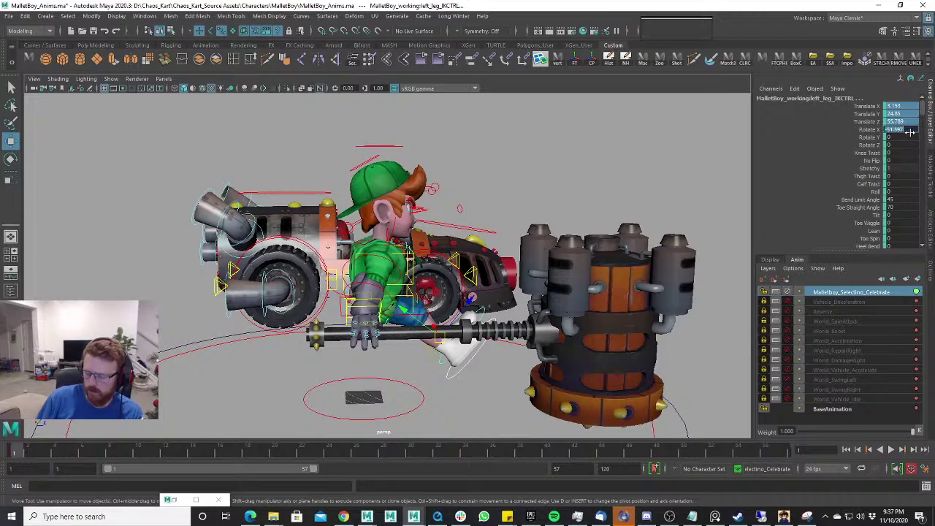
type("0")
key("Return")
Set the Left Arm IKFK Switch on the left arm switch control to 0.
left_click_drag(188, 326, 479, 314, "alt")
scroll(478, 314, "up", 5)
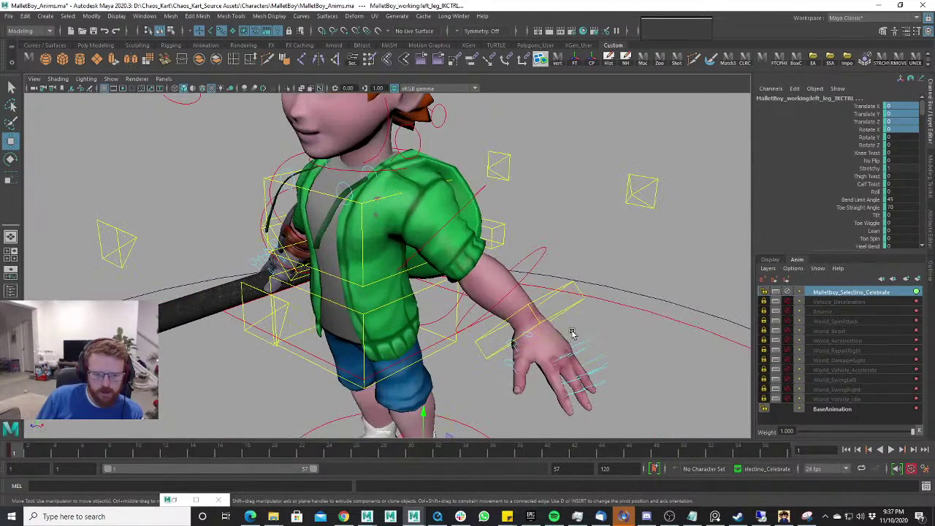
left_click(561, 335)
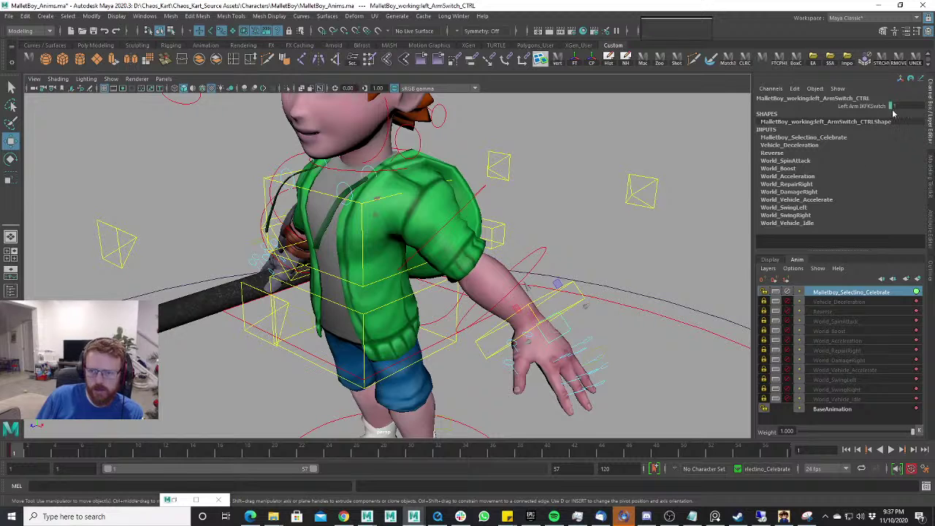
left_click(892, 110)
type("0")
key("Return")
Rotate the left upper arm FK control down beside the body to a Rotate Z of 32.61.
left_click_drag(555, 266, 560, 310, "alt")
left_click(522, 162)
key("e")
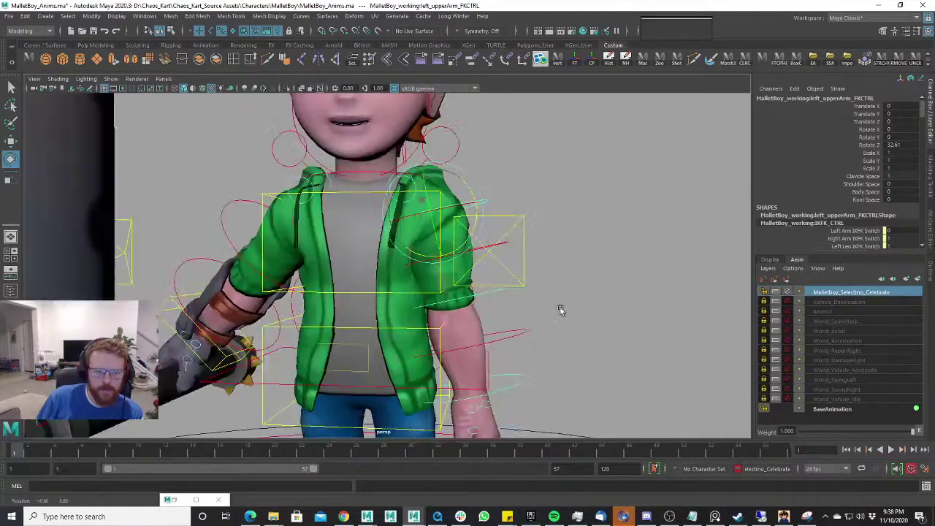
Rotate the left clavicle control to a Rotate Z of about -19.6 and swing the left upper arm back down.
right_click_drag(560, 310, 549, 224, "alt")
middle_click_drag(548, 223, 544, 242, "alt")
key("w")
left_click(491, 101)
right_click_drag(538, 130, 467, 164, "alt")
middle_click_drag(468, 164, 428, 265, "alt")
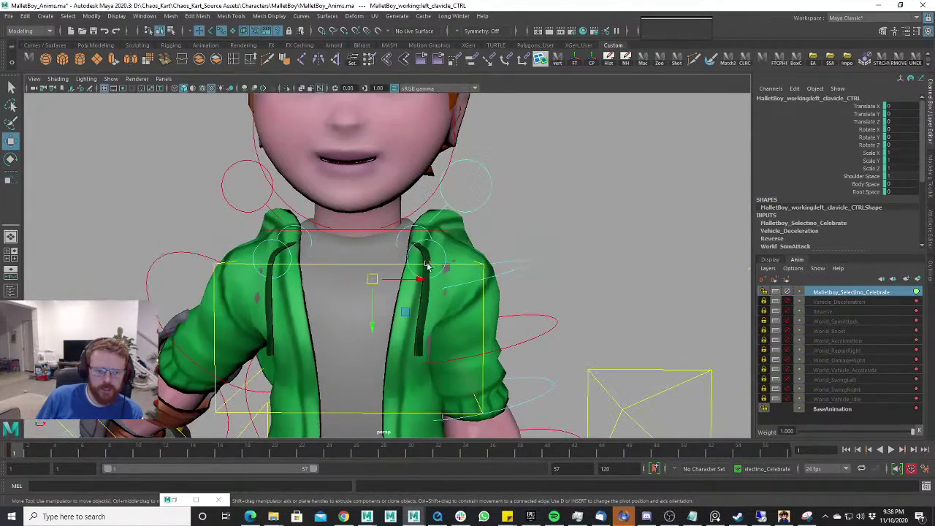
key("e")
left_click_drag(424, 269, 411, 250)
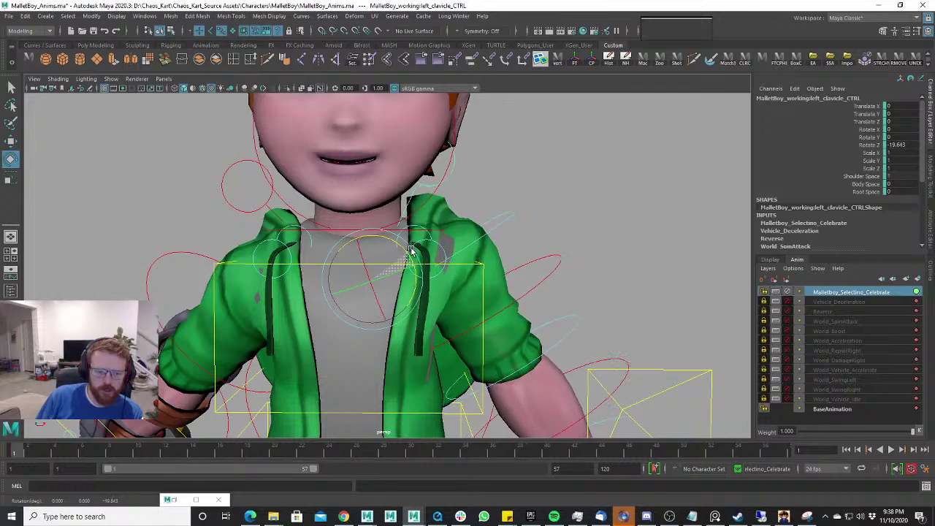
left_click(509, 217)
left_click_drag(459, 210, 465, 214)
Rotate the left lower arm FK control to a Rotate Y of about 9.5 and adjust the forearm's bend from the side.
scroll(498, 249, "down", 6)
left_click_drag(498, 249, 469, 328, "alt")
scroll(470, 328, "up", 6)
middle_click_drag(470, 328, 444, 271, "alt")
left_click_drag(444, 271, 456, 268, "alt")
key("w")
left_click(456, 267)
key("e")
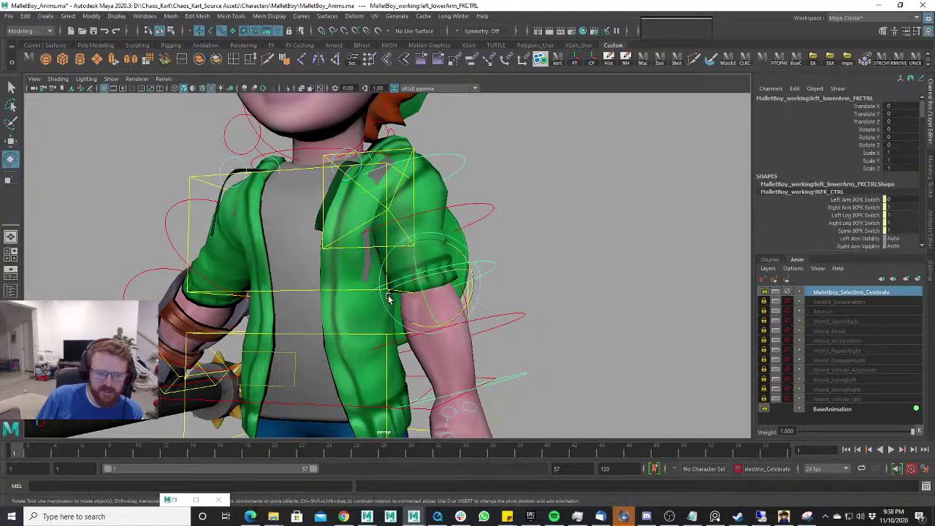
left_click_drag(390, 299, 431, 297)
left_click_drag(650, 351, 496, 355, "alt")
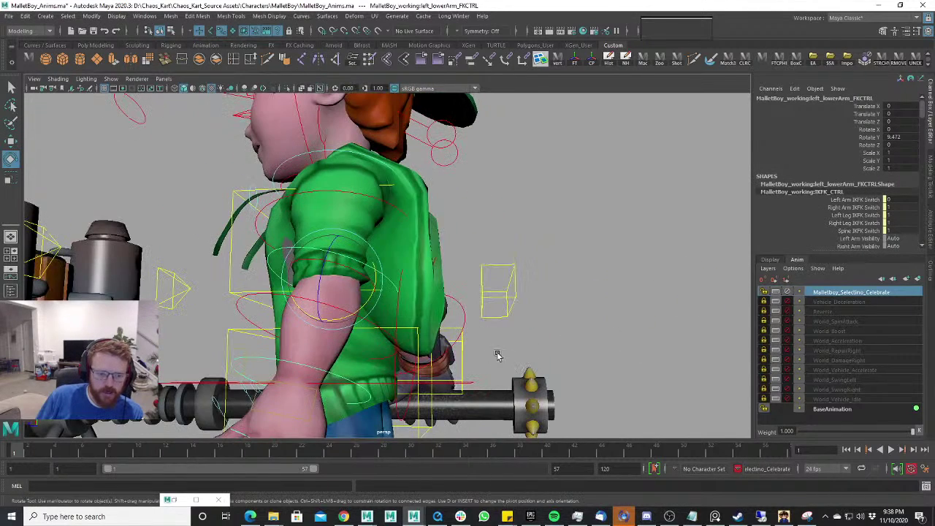
left_click_drag(367, 304, 353, 308)
left_click_drag(353, 307, 381, 309, "alt")
Undo the change made with the left upper arm twist control selected, and rotate the left upper arm from the side.
left_click(406, 203)
key("e")
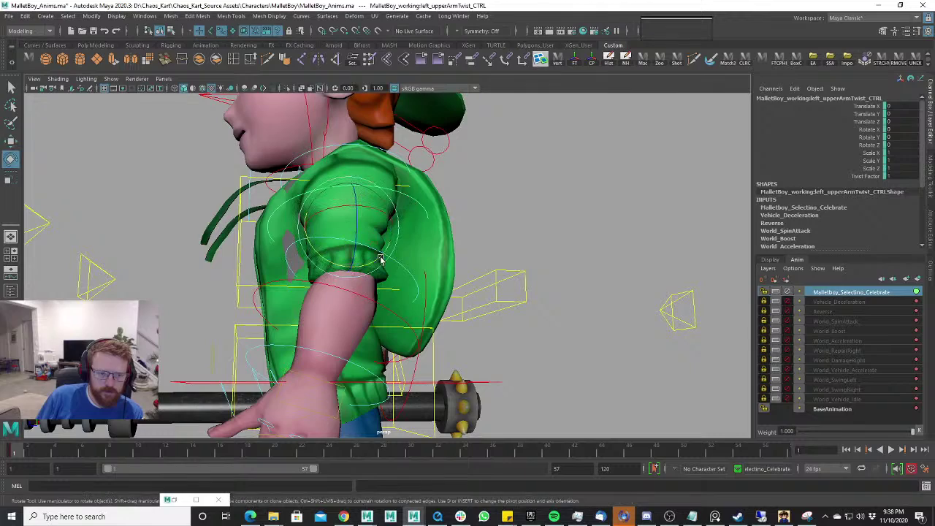
key("ctrl+z")
left_click_drag(398, 235, 450, 241, "alt")
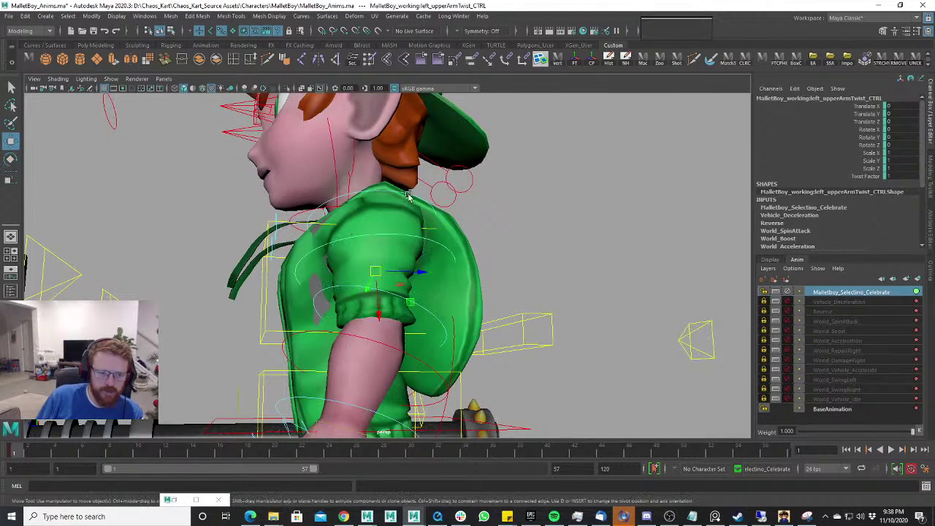
left_click(390, 249)
key("e")
left_click_drag(390, 248, 365, 323)
Move the right arm IK control to Translate X -4.637, Y 19.566 and Z 16.566 to raise the mallet hand.
key("w")
left_click(294, 367)
key("e")
key("w")
key("e")
scroll(365, 322, "down", 5)
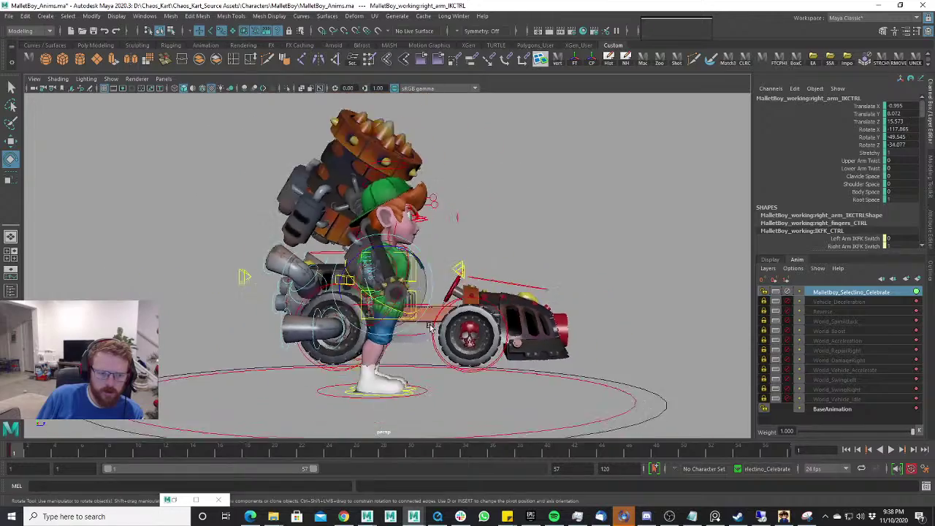
left_click_drag(453, 318, 326, 335, "alt")
scroll(334, 332, "up", 3)
key("w")
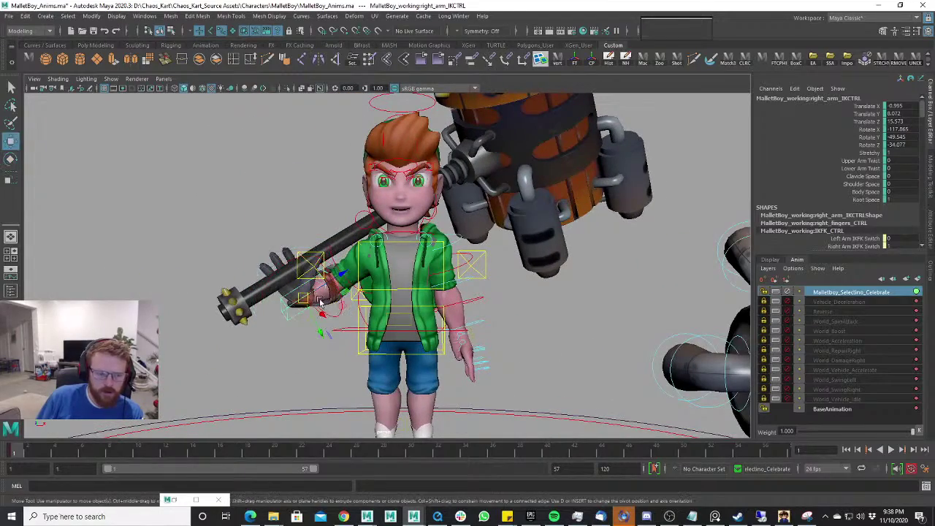
left_click_drag(322, 292, 317, 270)
Rotate the right arm IK control to Rotate X -122.32, Y -29.723 and Z -58.848, and save the scene.
key("e")
left_click_drag(317, 270, 330, 271, "alt")
left_click_drag(269, 267, 283, 285)
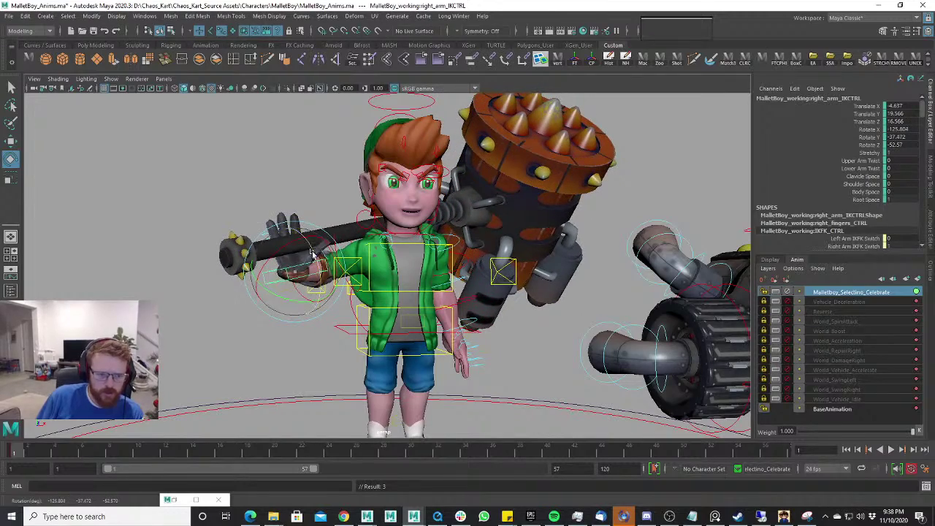
left_click_drag(312, 253, 410, 284)
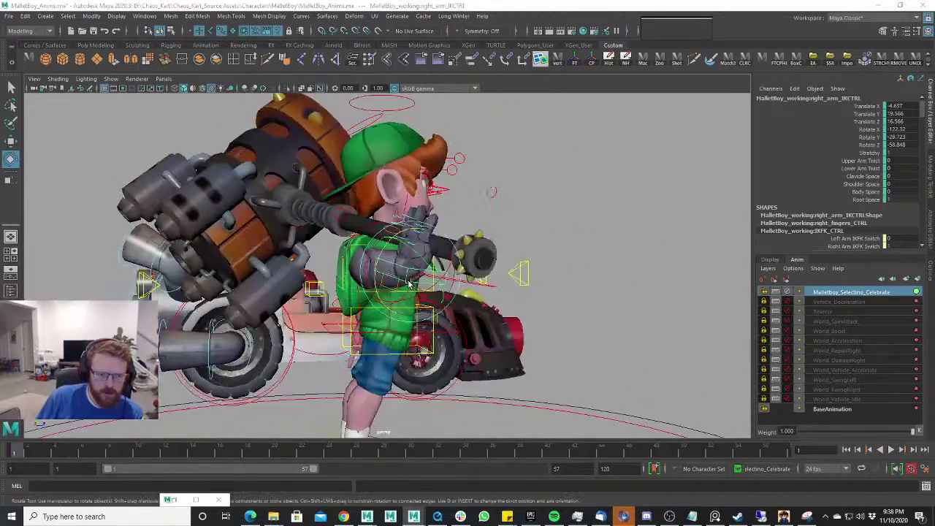
key("ctrl+s")
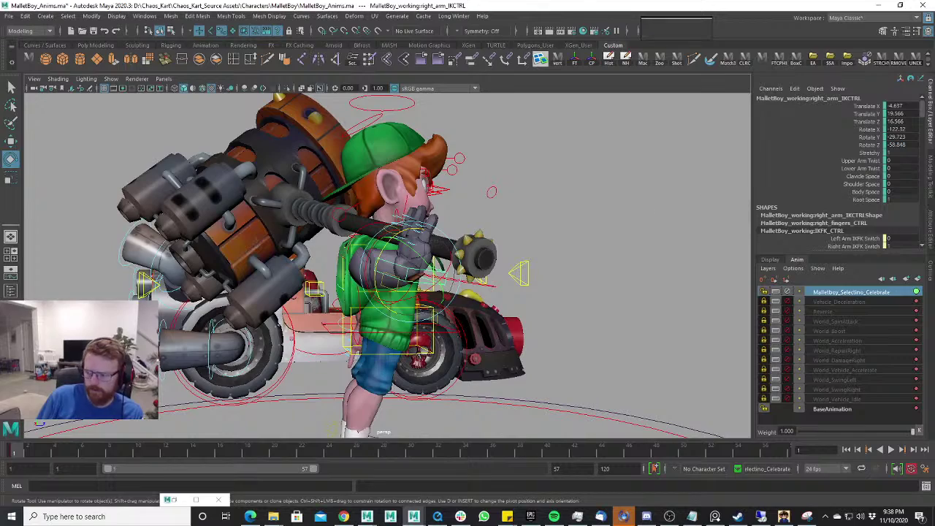
Check the reference Selection_Celebrate pose in the other open scene, and raise the right arm IK control to Translate Y 28.354 with Rotate Z -67.289.
key("alt+Tab")
key("alt+Tab")
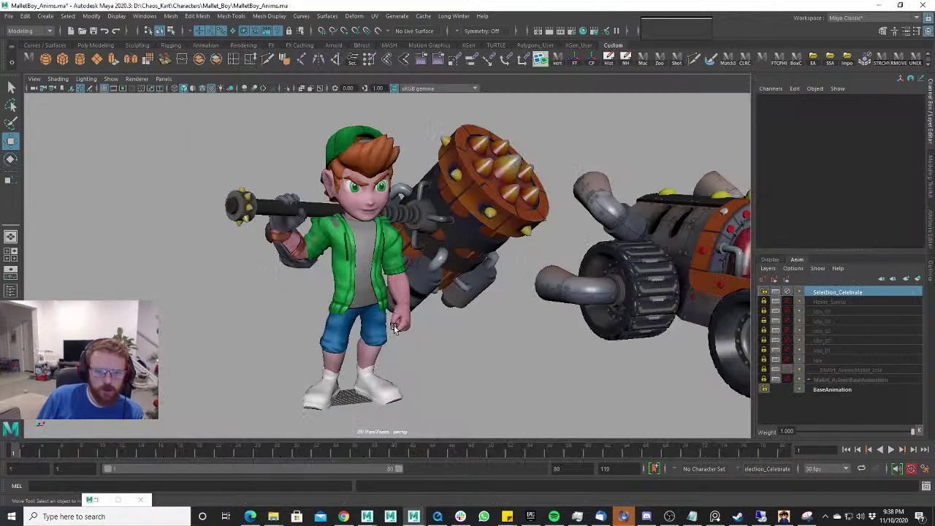
key("alt+Tab")
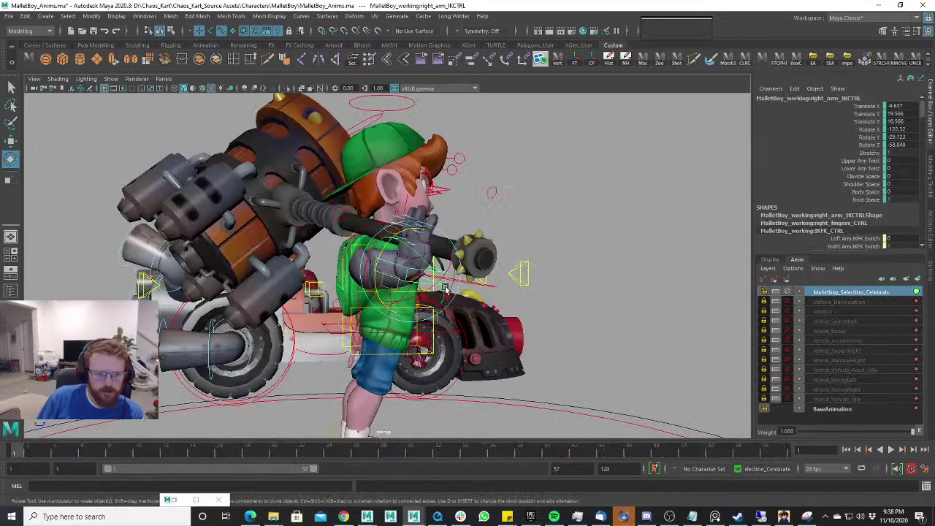
left_click_drag(461, 290, 327, 276, "alt")
key("w")
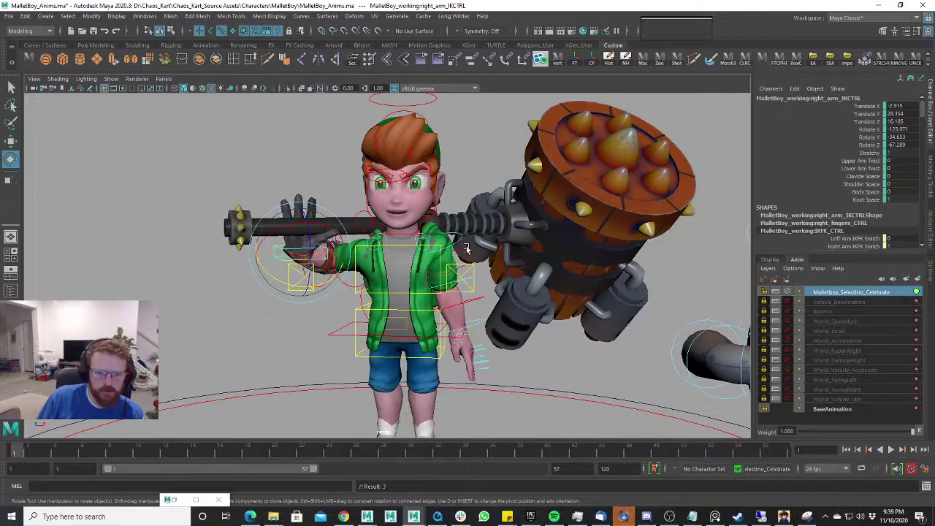
Move the right arm pole control to Translate X 47.224, Y -49.7 and Z 62.842 to redirect the elbow.
left_click_drag(431, 265, 345, 407, "alt")
left_click(151, 276)
key("w")
scroll(346, 405, "down", 5)
left_click_drag(460, 333, 350, 331, "alt")
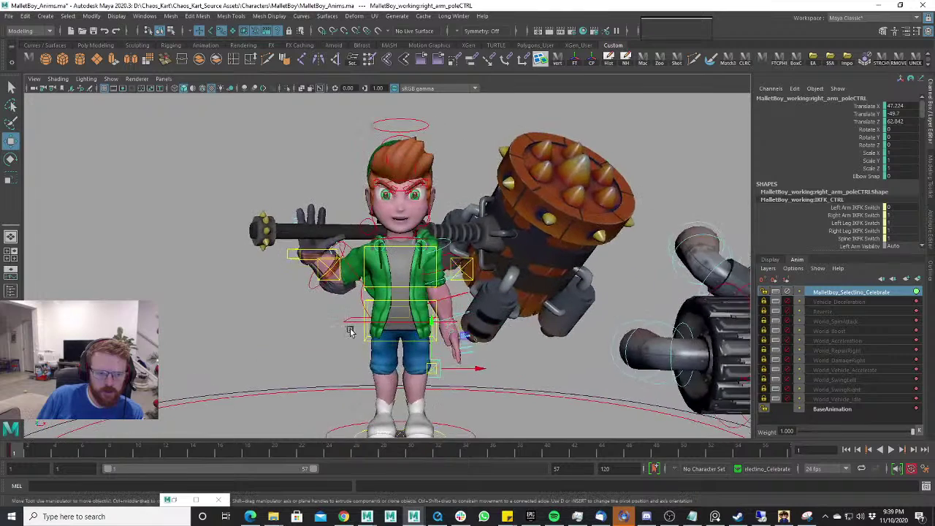
scroll(347, 332, "up", 3)
Raise the right arm IK control to Translate Y 33.144 and rotate it to X -120.006, Y -38.927 and Z -74.136.
left_click(271, 249)
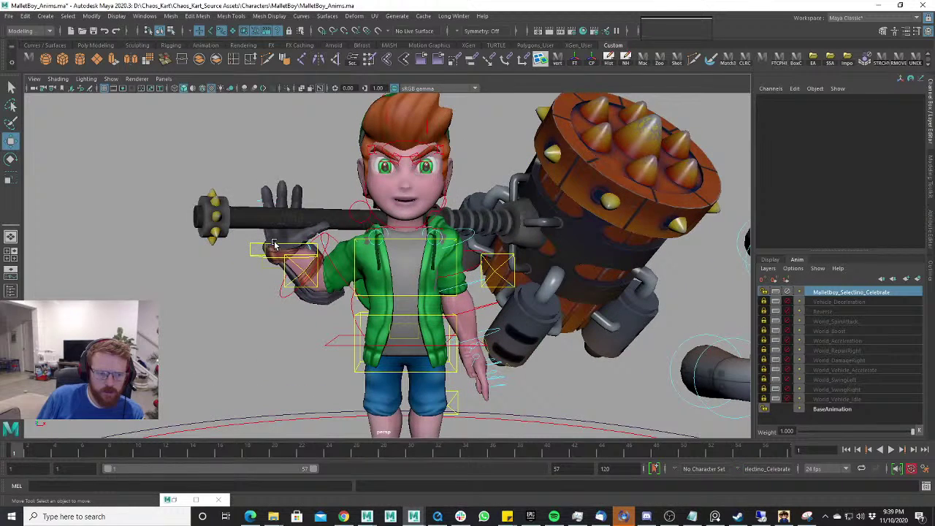
left_click(268, 244)
left_click_drag(269, 243, 308, 211)
key("e")
left_click_drag(312, 270, 309, 272)
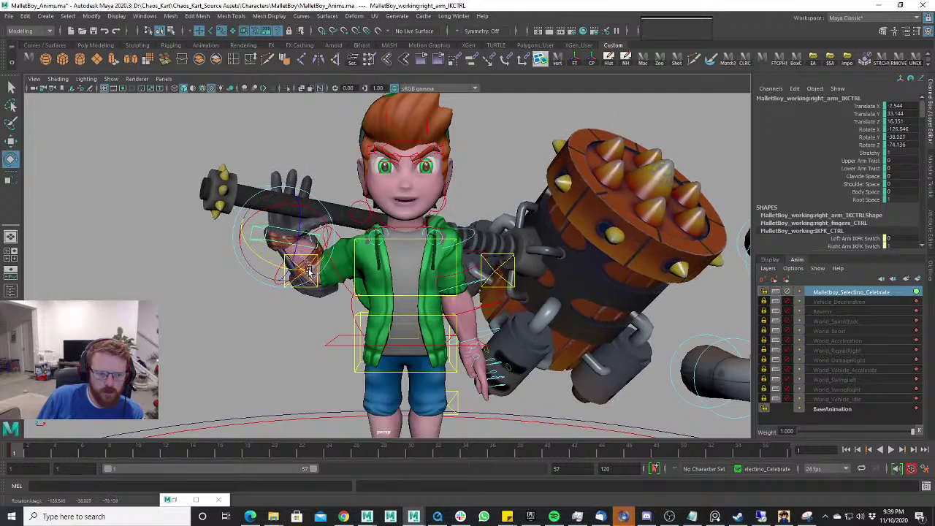
left_click_drag(314, 225, 322, 237)
Curl the right index, middle and pinky FK controls together around the mallet handle to a Rotate Z of 35.887.
left_click_drag(322, 238, 635, 259, "alt")
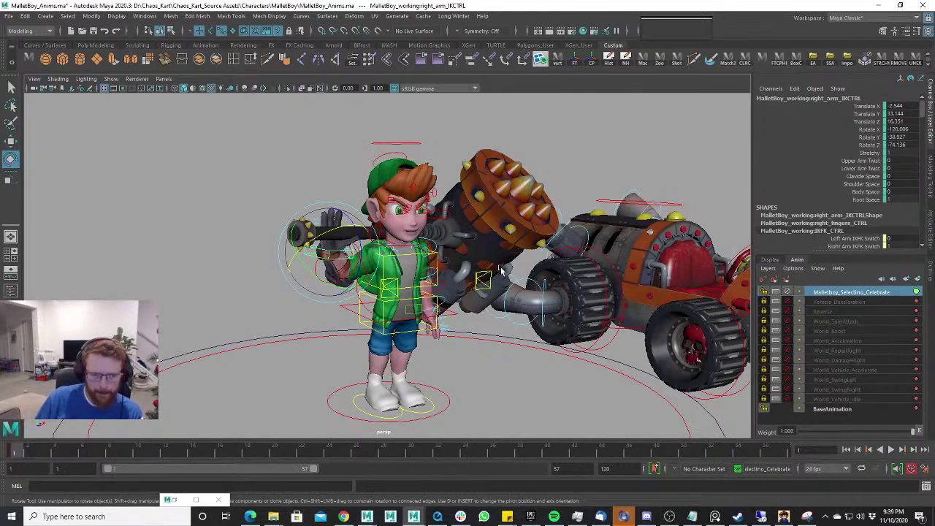
right_click_drag(411, 264, 503, 295, "alt")
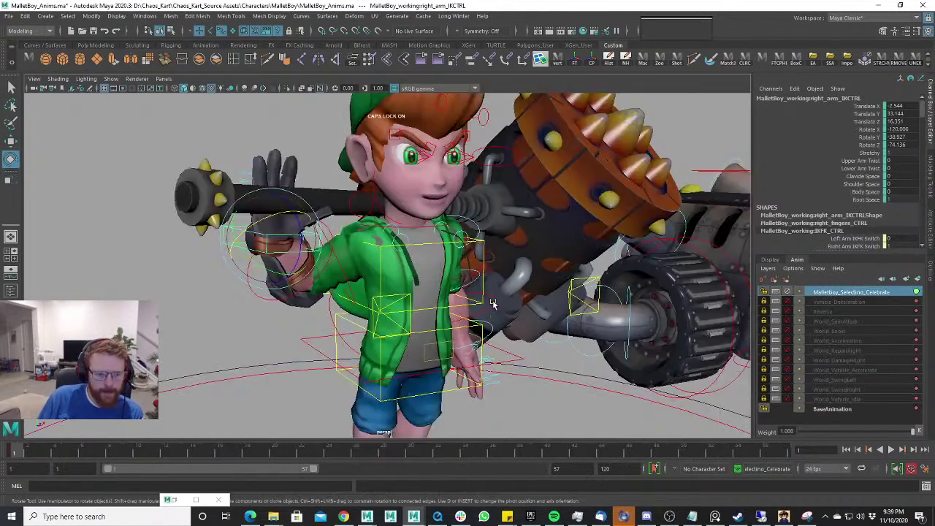
scroll(374, 303, "up", 5)
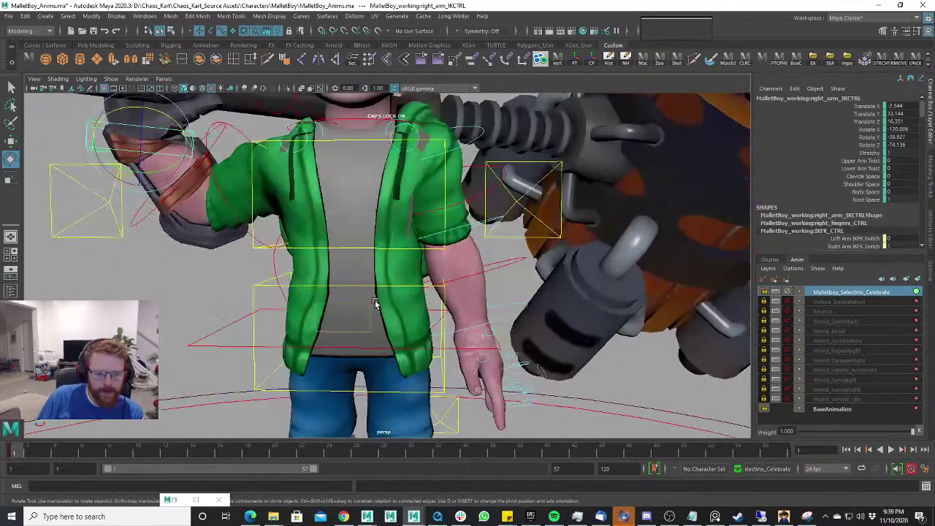
middle_click_drag(374, 303, 590, 420, "alt")
left_click_drag(467, 321, 649, 336, "alt")
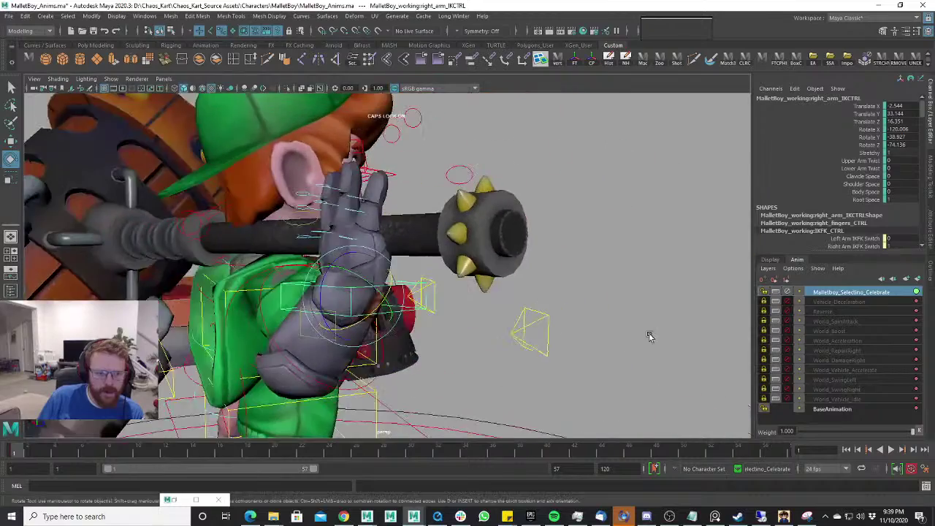
left_click_drag(438, 264, 469, 279, "alt")
left_click_drag(405, 272, 385, 206, "alt")
key("w")
left_click(394, 192)
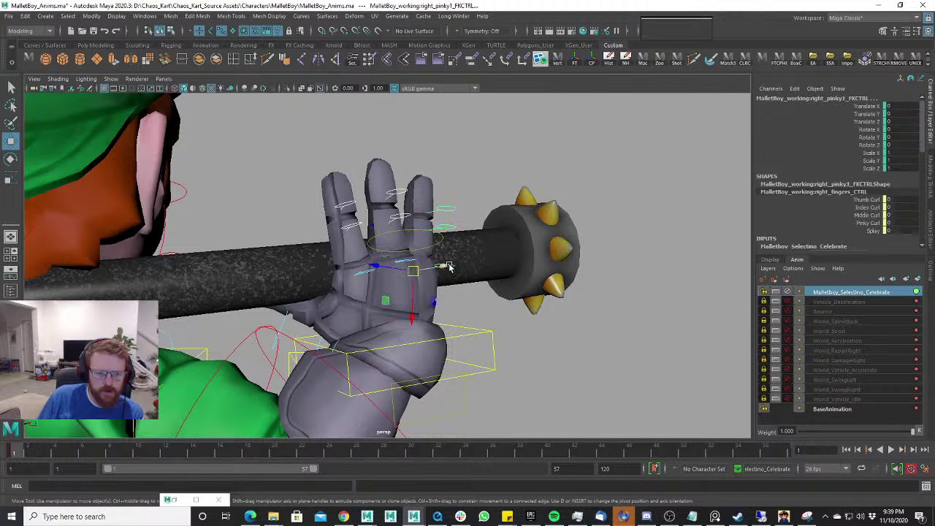
key("e")
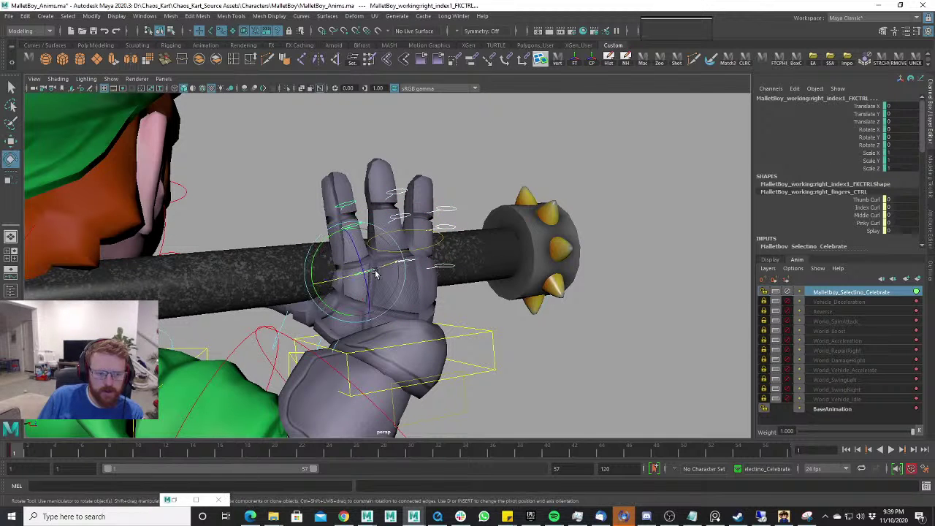
left_click_drag(360, 272, 187, 273, "alt")
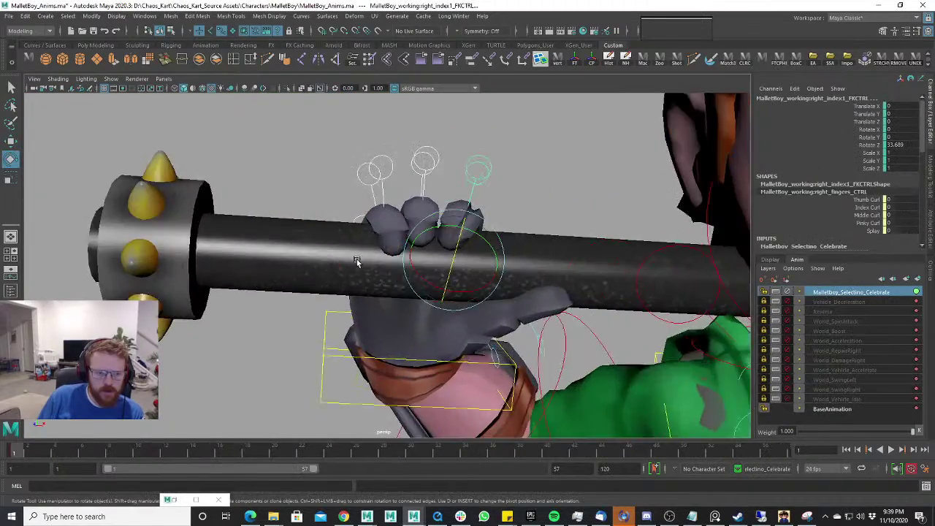
left_click_drag(354, 261, 413, 261, "alt")
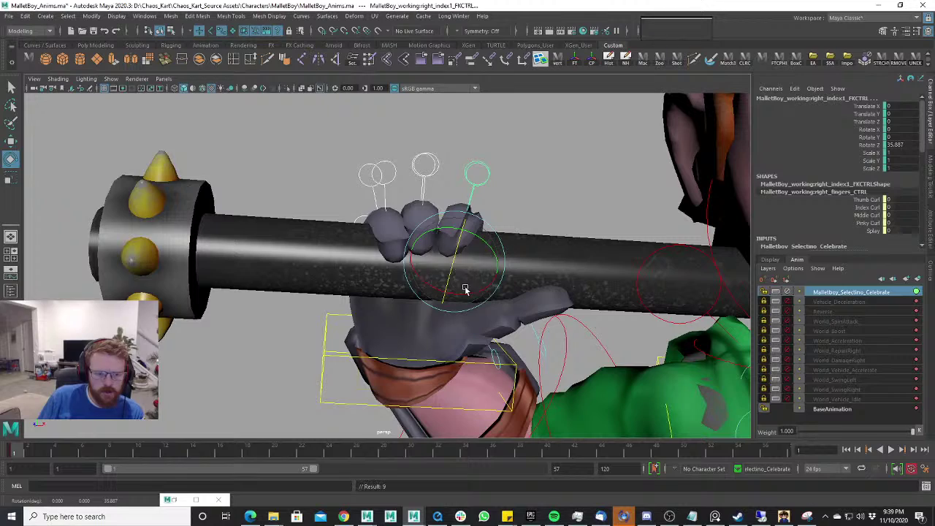
Rotate the right pinky's base FK control to Rotate X 1.8, Y 0.381 and Z 23.937.
left_click_drag(465, 292, 433, 214, "alt")
left_click(330, 260)
key("e")
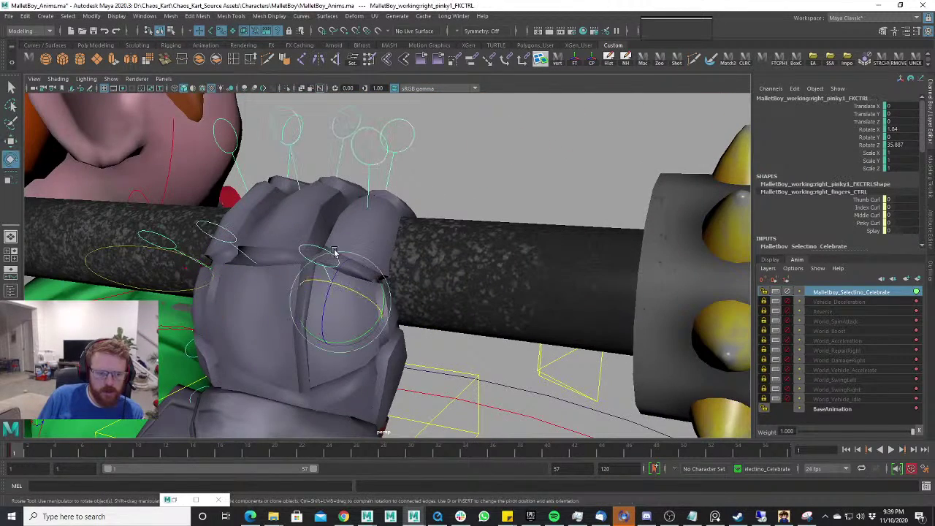
left_click_drag(331, 265, 338, 279)
left_click_drag(468, 271, 259, 253, "alt")
left_click_drag(427, 241, 392, 268, "alt")
Rotate the right index finger's base FK control to Rotate X 1.795, Y 0.403 and Z 23.234.
key("w")
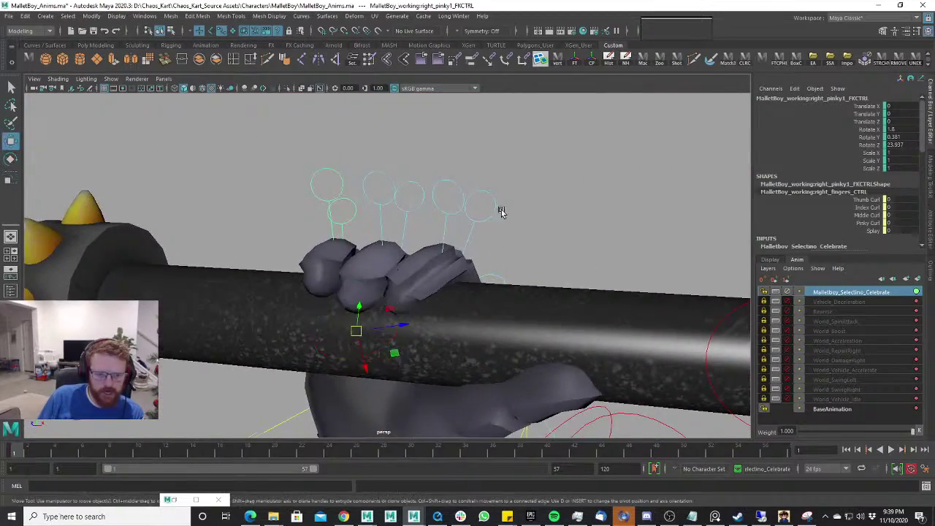
left_click_drag(501, 209, 512, 285, "alt")
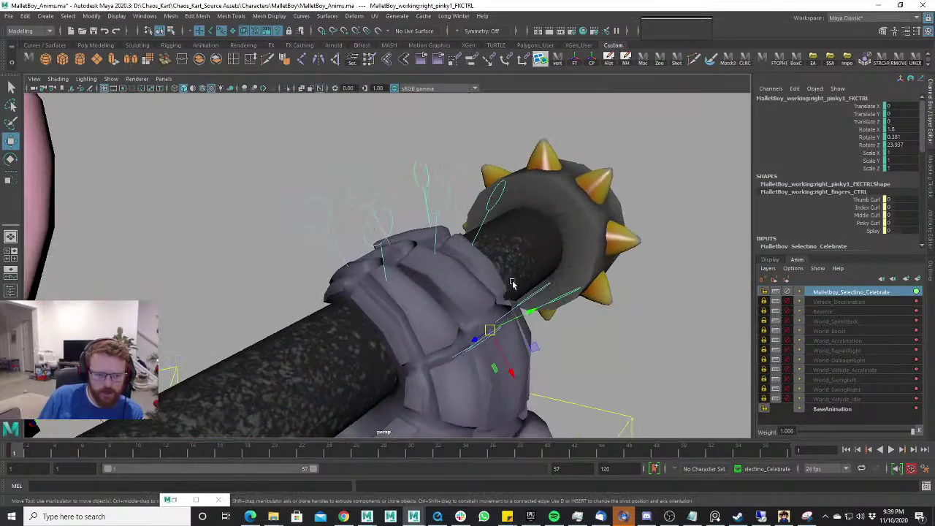
key("e")
left_click(453, 341)
left_click_drag(440, 342, 450, 348)
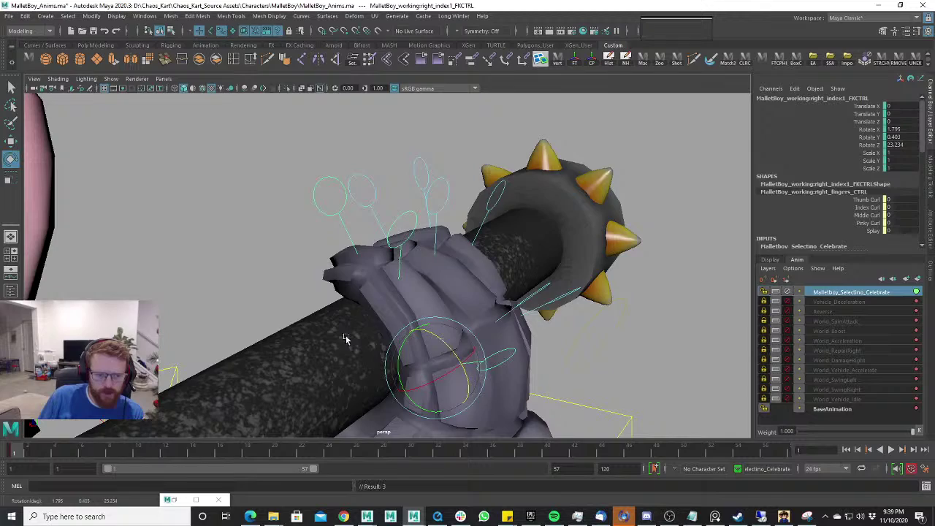
left_click_drag(346, 339, 522, 328, "alt")
Rotate the right middle finger's base FK control to fit the finger to the mallet handle.
key("w")
left_click_drag(428, 267, 435, 291, "alt")
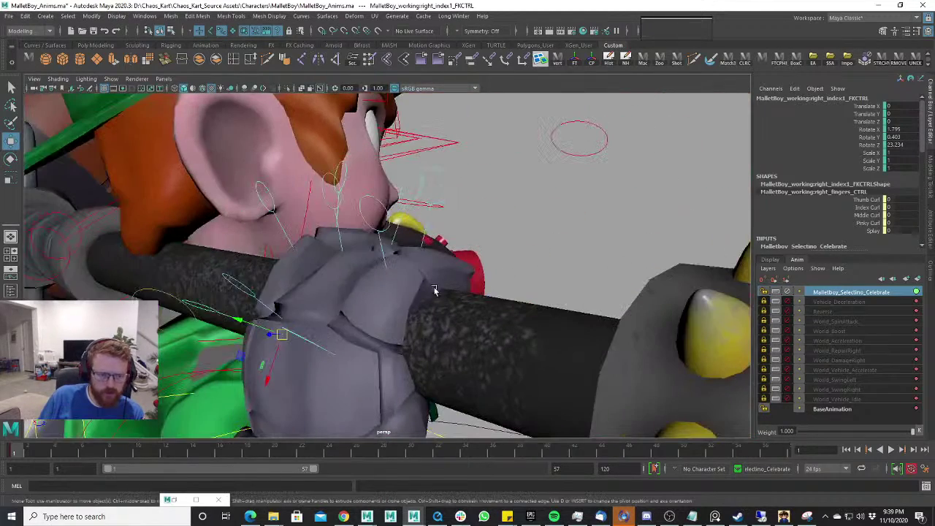
left_click(260, 305)
key("e")
left_click_drag(290, 302, 276, 309)
left_click_drag(504, 285, 418, 295, "alt")
Open the right index finger's base control to a Rotate Z of 15.989 and adjust the bend of its second joint control.
key("w")
key("e")
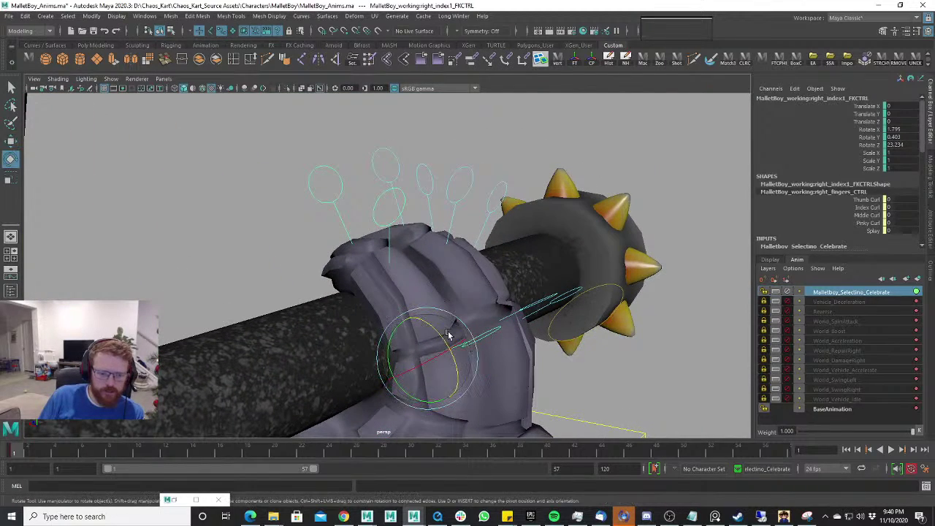
left_click_drag(449, 330, 397, 311)
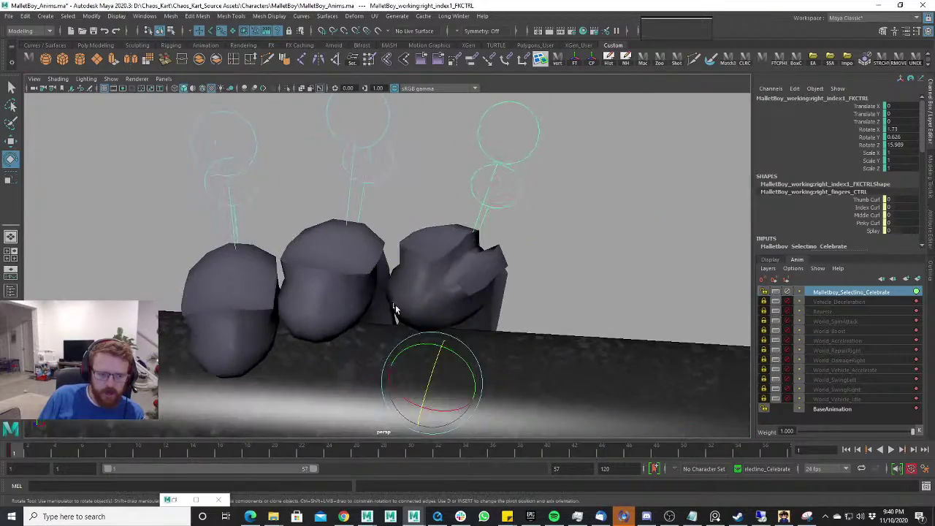
key("w")
left_click_drag(336, 287, 469, 172, "alt")
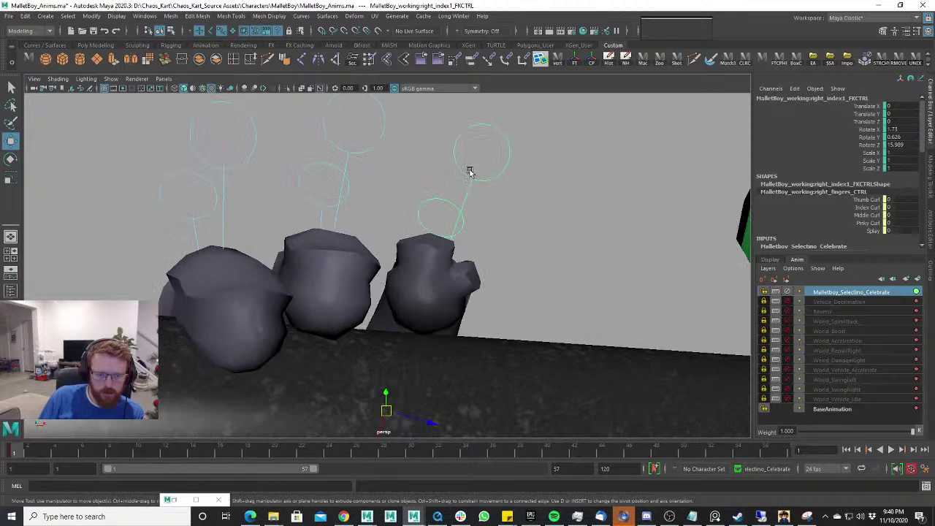
key("e")
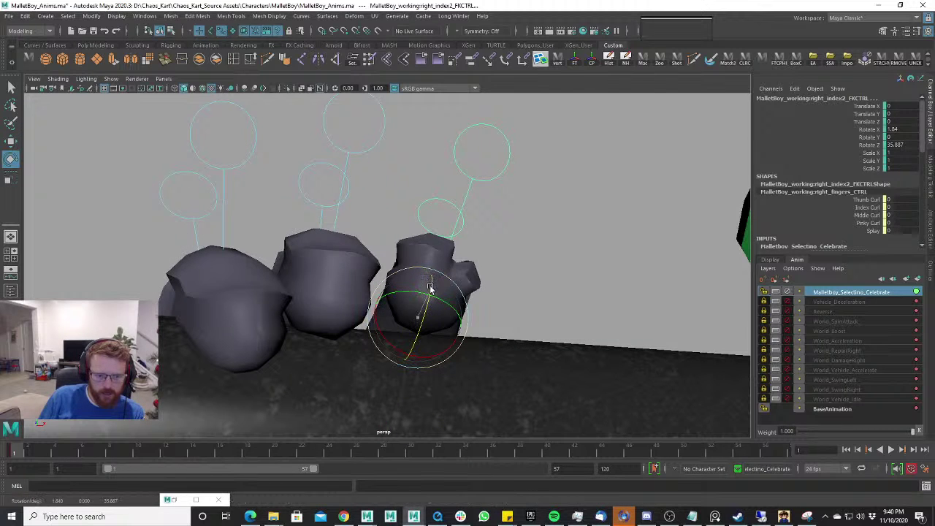
left_click_drag(430, 287, 408, 197)
Adjust the bend of the right middle finger's second joint FK control against the mallet handle.
key("w")
left_click_drag(338, 183, 339, 183)
key("e")
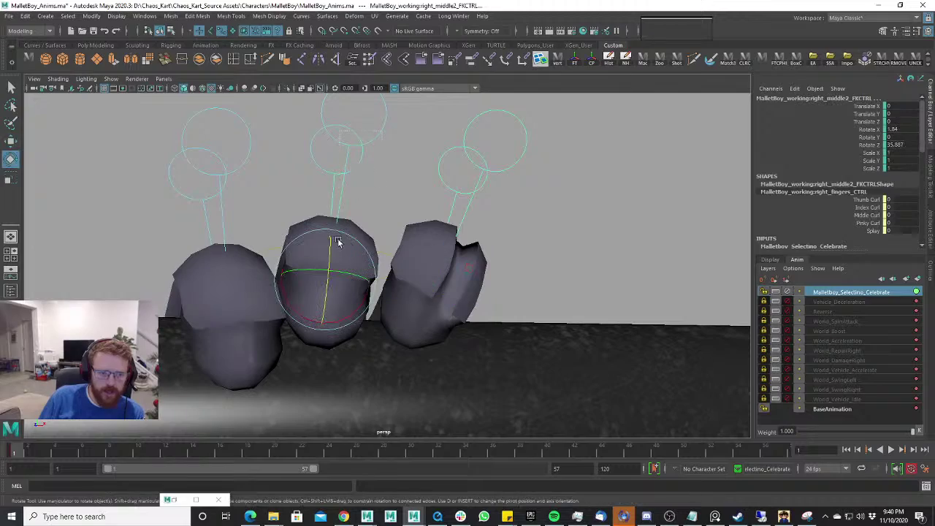
left_click_drag(329, 253, 333, 258)
Select the right thumb's base FK control, check the grip through the mesh with X-ray shading, and restore normal shading.
left_click_drag(420, 275, 485, 296, "alt")
right_click_drag(485, 296, 445, 298, "alt")
middle_click_drag(444, 298, 439, 211, "alt")
right_click_drag(438, 211, 459, 346, "alt")
key("w")
left_click(454, 357)
key("e")
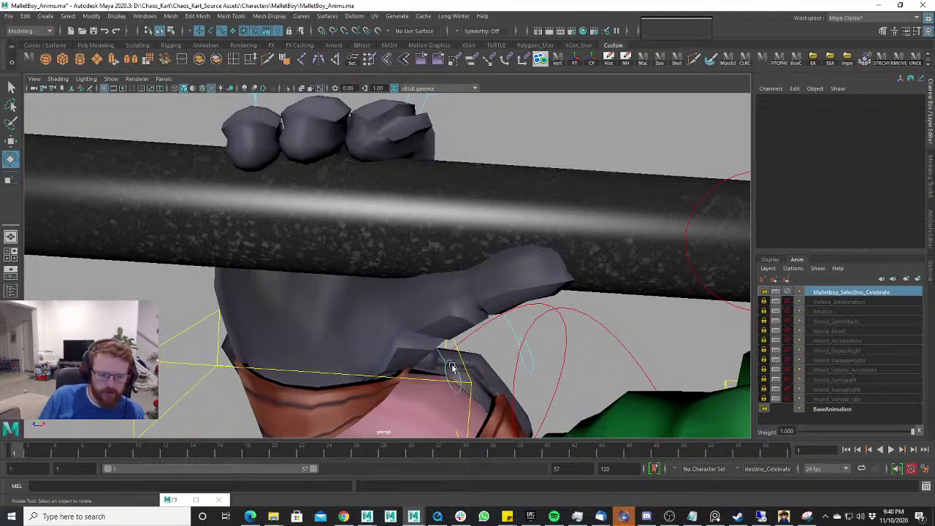
left_click(451, 367)
left_click(303, 89)
left_click_drag(436, 186, 444, 235, "alt")
key("w")
key("e")
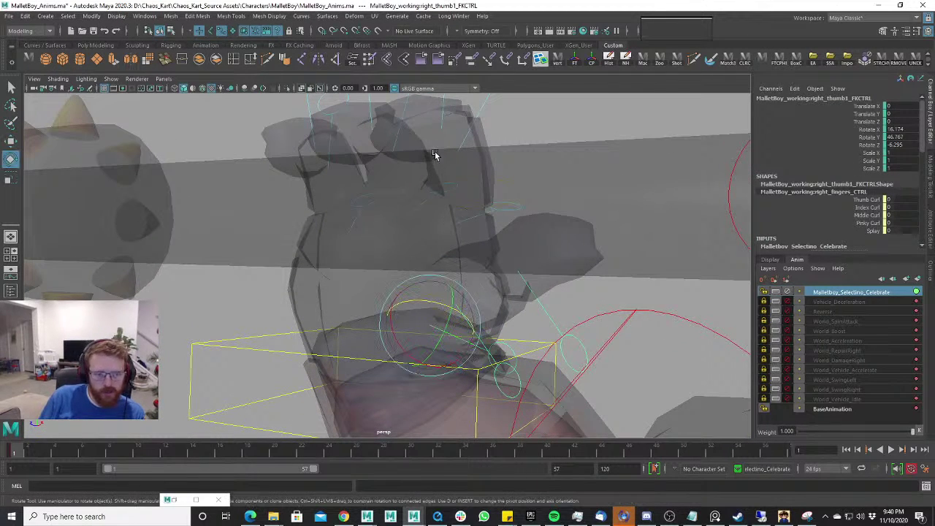
left_click(303, 89)
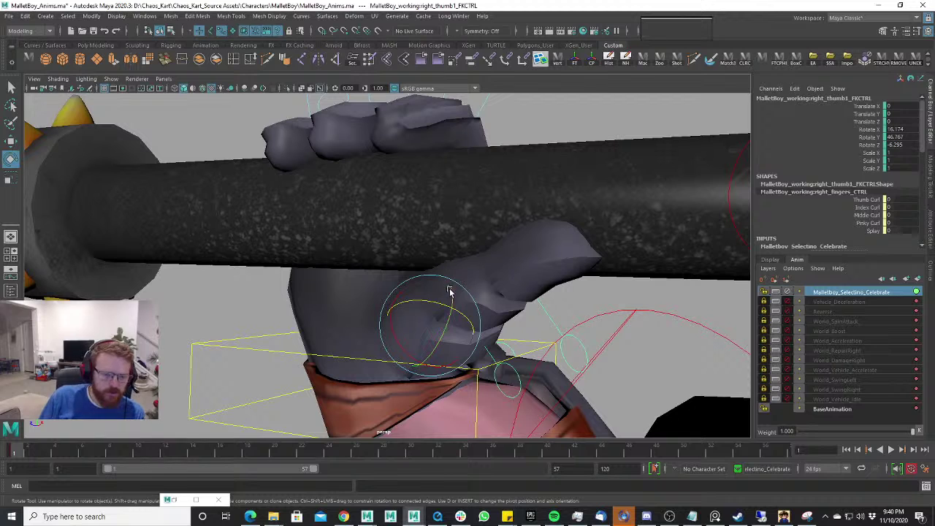
Rotate the right thumb's base FK control to a Rotate X of about 0.6 and Z of about 12.5, against the mallet handle.
left_click_drag(395, 339, 414, 352)
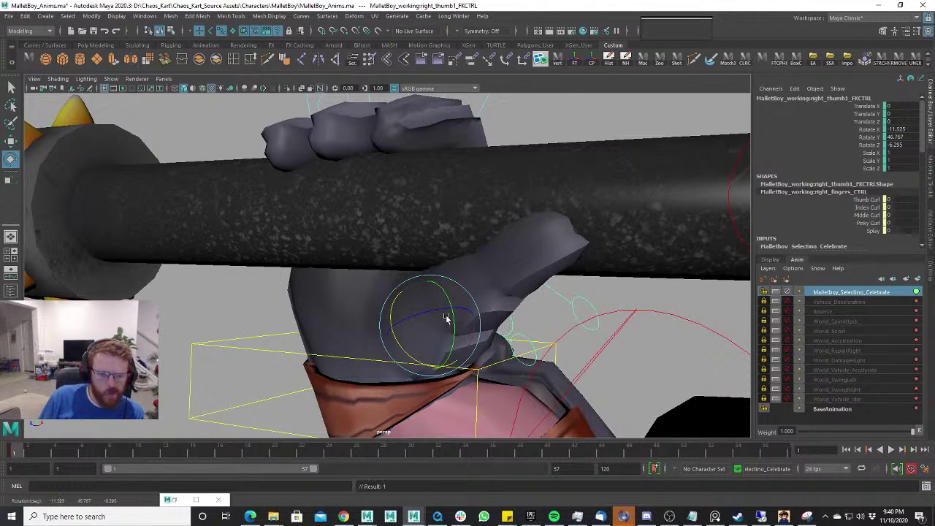
left_click_drag(447, 319, 421, 307)
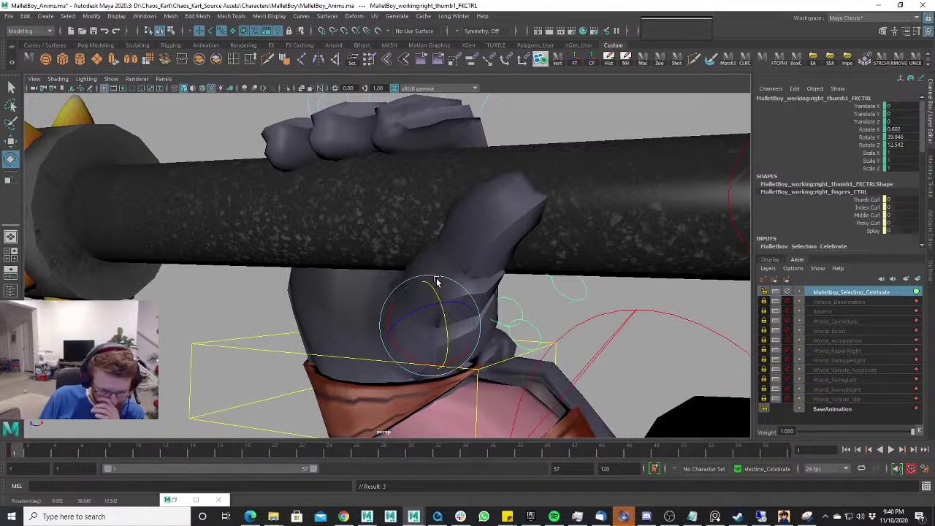
left_click(569, 294)
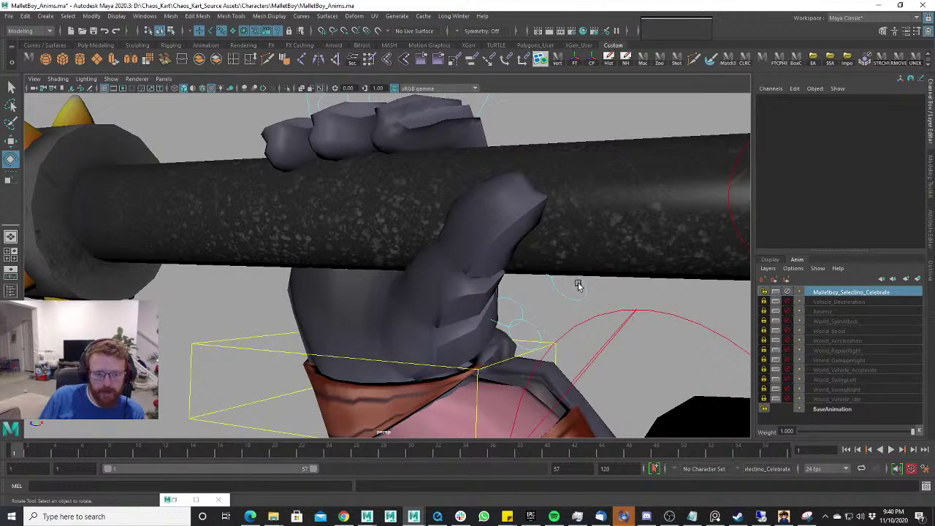
Bend the right thumb's second joint FK control to a Rotate Z of 37.796.
mouse_move(577, 284)
left_mouse_down("alt")
mouse_move(545, 267)
mouse_move(576, 260)
mouse_move(572, 284)
left_mouse_up("alt")
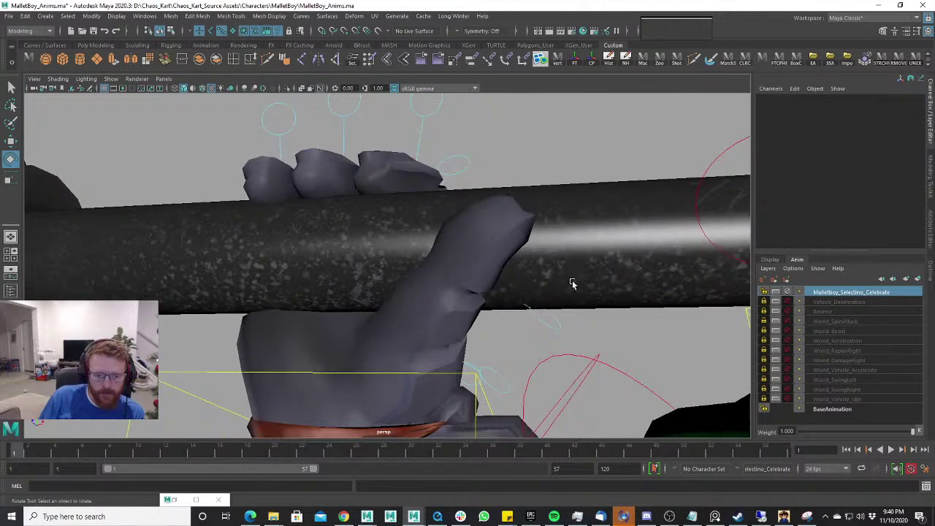
left_click(537, 322)
mouse_move(452, 332)
left_mouse_down()
mouse_move(422, 305)
mouse_move(444, 322)
left_mouse_up()
key("w")
left_click_drag(507, 352, 513, 343, "alt")
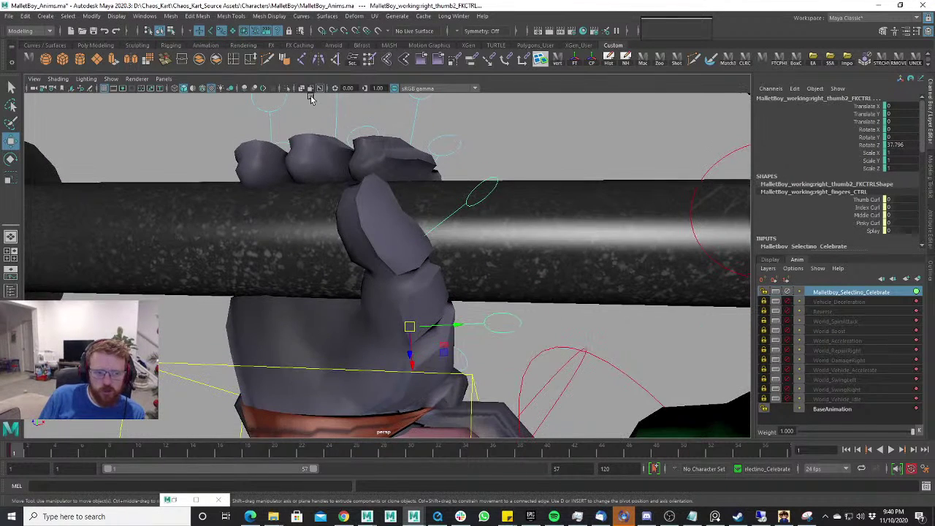
Check the thumb through the mesh with X-ray shading, restore normal shading, and rotate the right thumb's base FK control along the mallet handle.
left_click(301, 90)
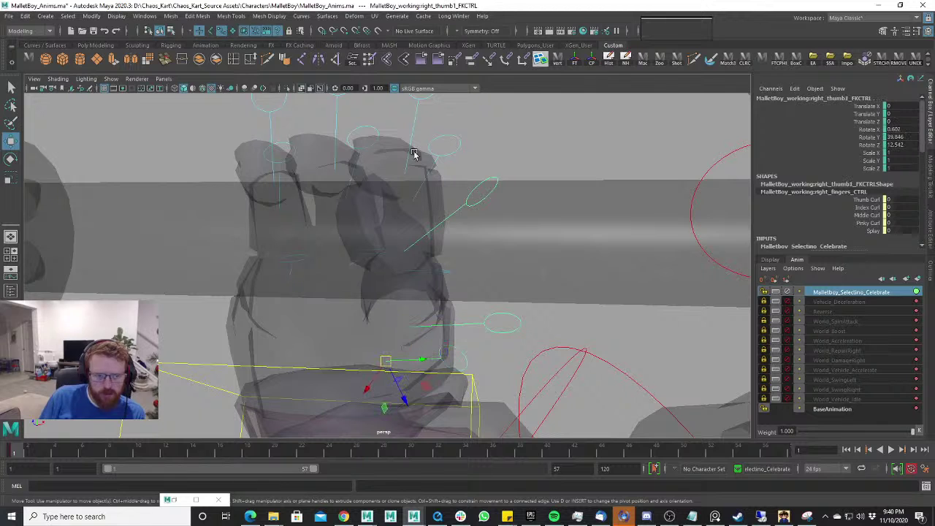
left_click(303, 89)
key("e")
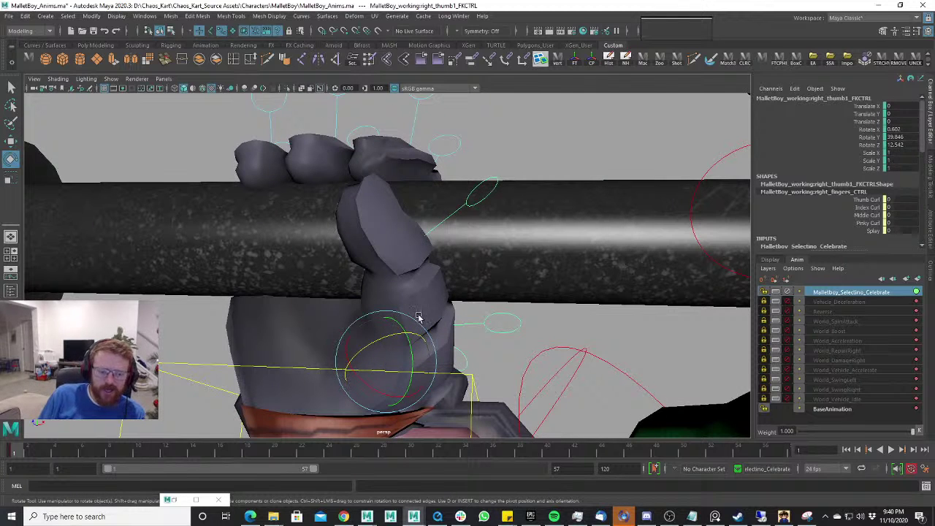
left_click_drag(392, 332, 404, 375)
key("w")
Bend the right thumb's second joint FK control further, to a Rotate Z of 54.021.
left_click(522, 234)
key("e")
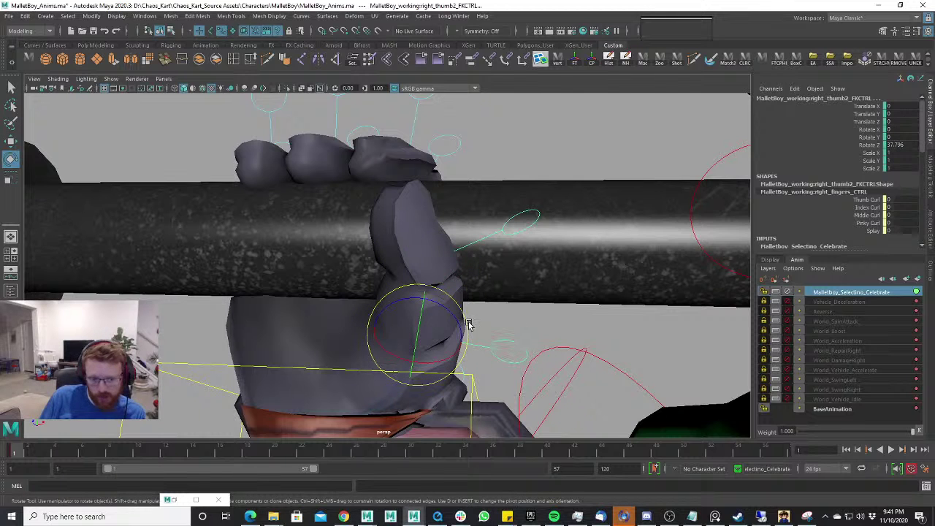
left_click_drag(468, 325, 469, 303)
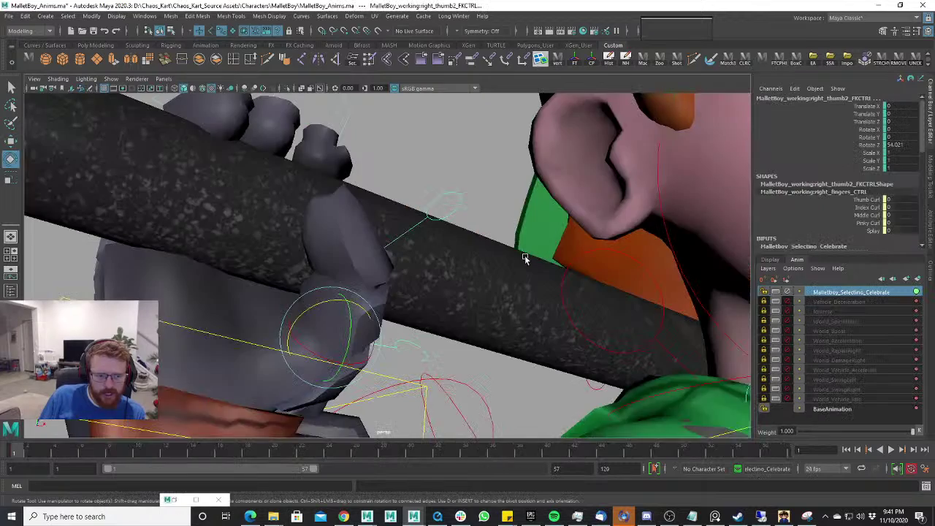
key("w")
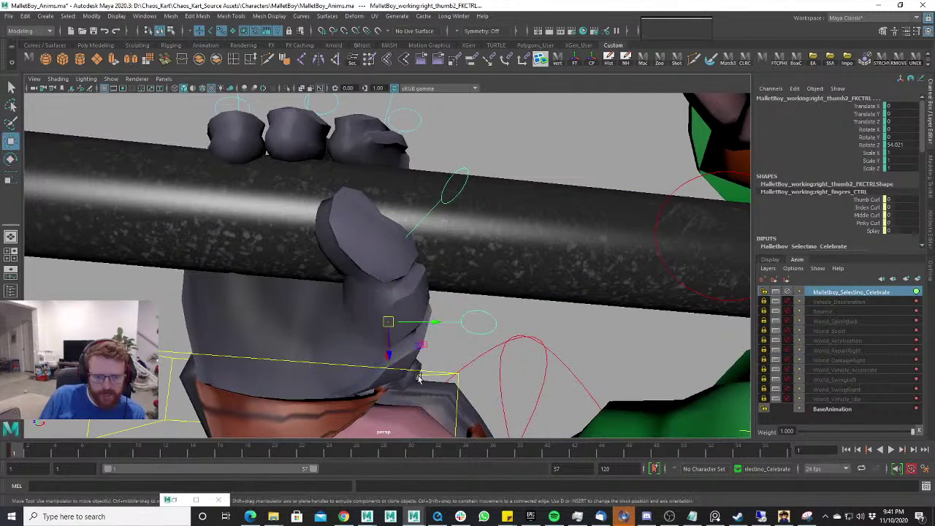
Using X-ray shading, rotate the right thumb's base FK control to about X -23.1, Y 57.1, Z -34.9, and restore normal shading.
left_click(301, 89)
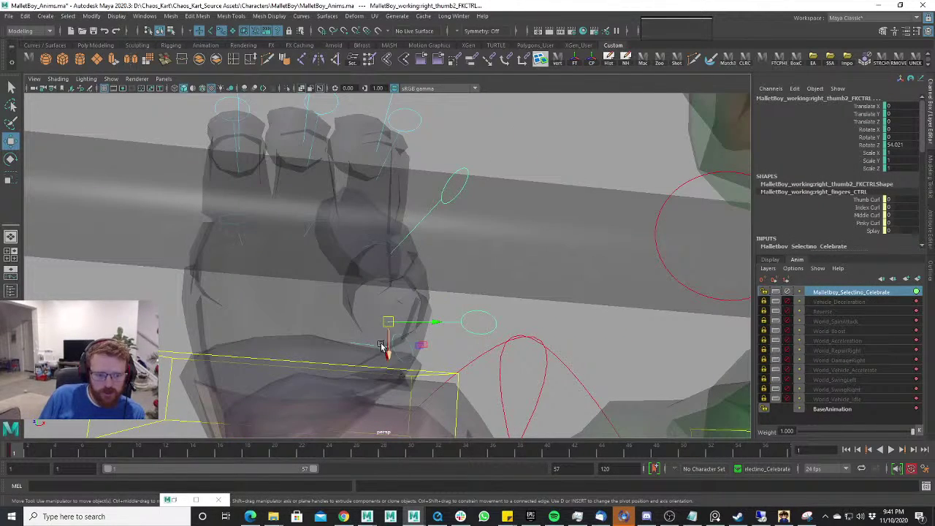
key("e")
left_click_drag(365, 328, 370, 330)
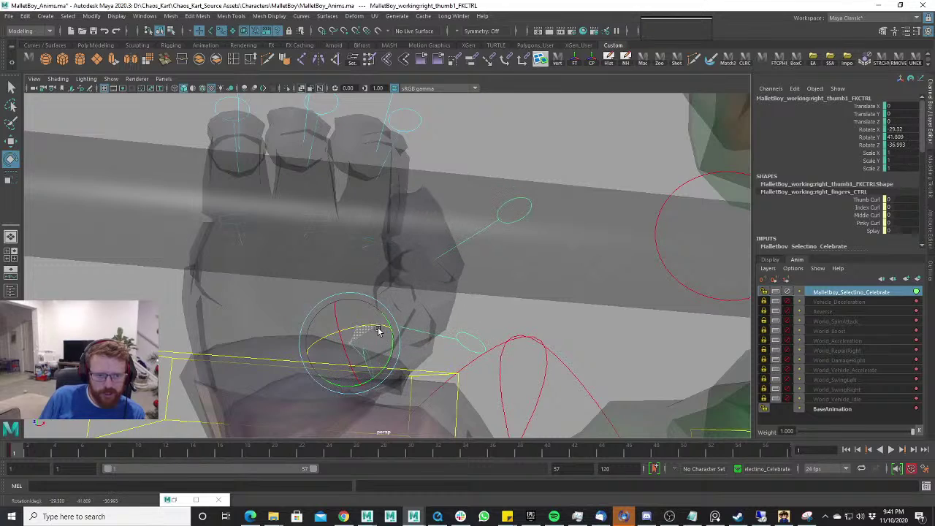
left_click(300, 88)
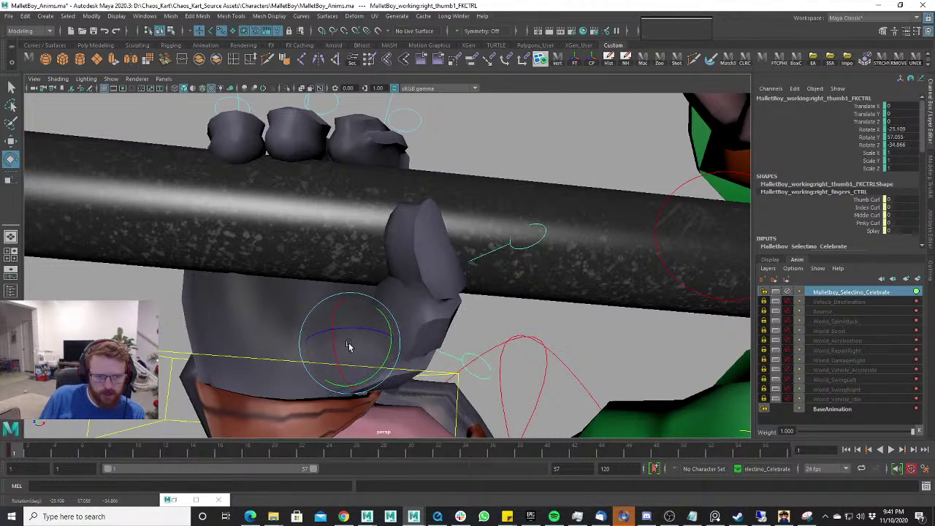
Bend the right thumb's second joint FK control around the handle to a Rotate Z of 77.217.
left_click_drag(348, 346, 497, 217, "alt")
key("w")
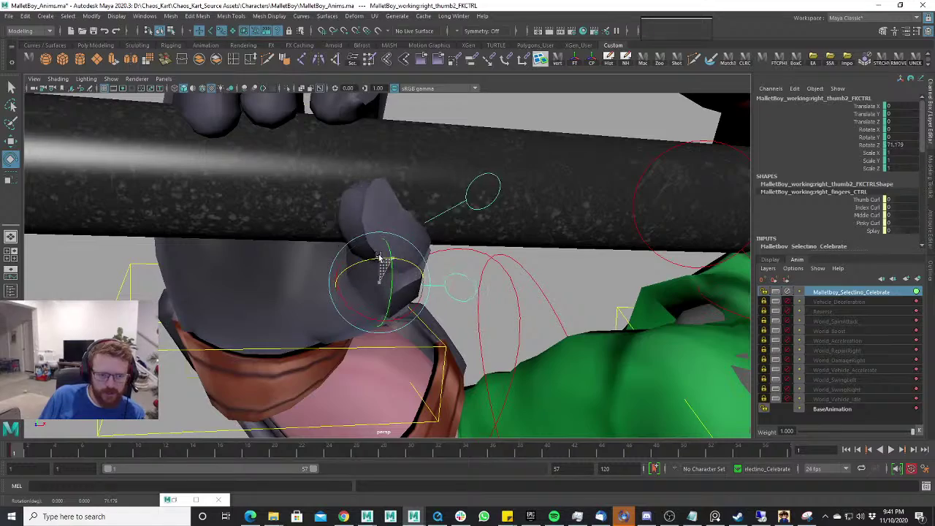
left_click_drag(416, 248, 535, 214, "alt")
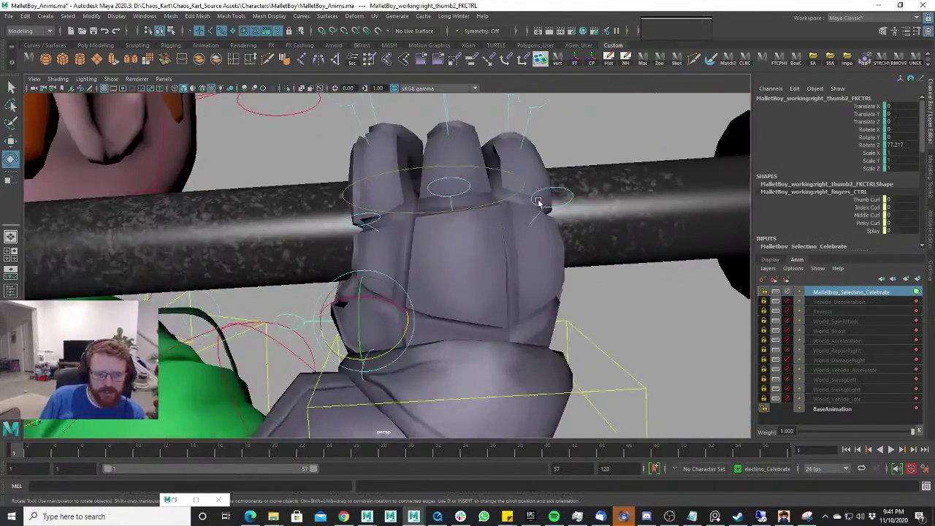
Move the right pinky's base FK control to a Translate of -0.015, 0.189, -0.282.
left_click_drag(537, 201, 537, 251, "alt")
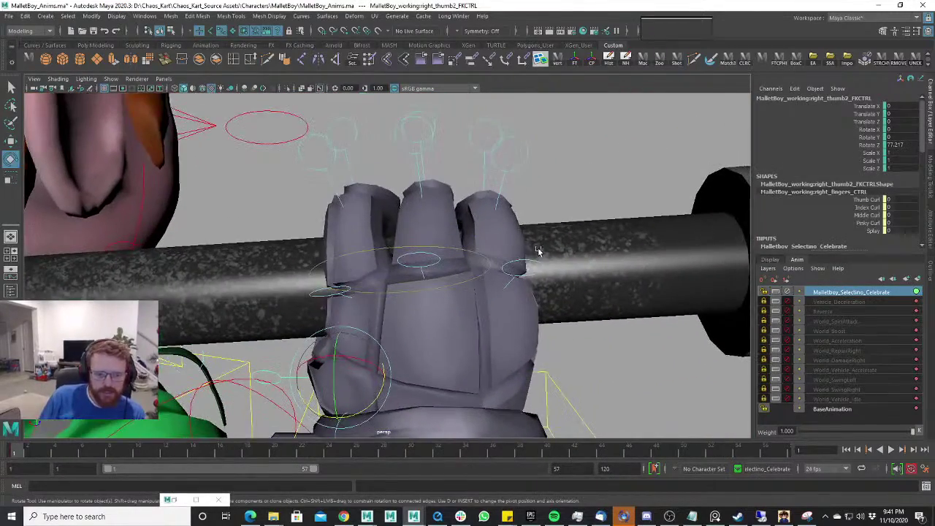
left_click(526, 266)
key("w")
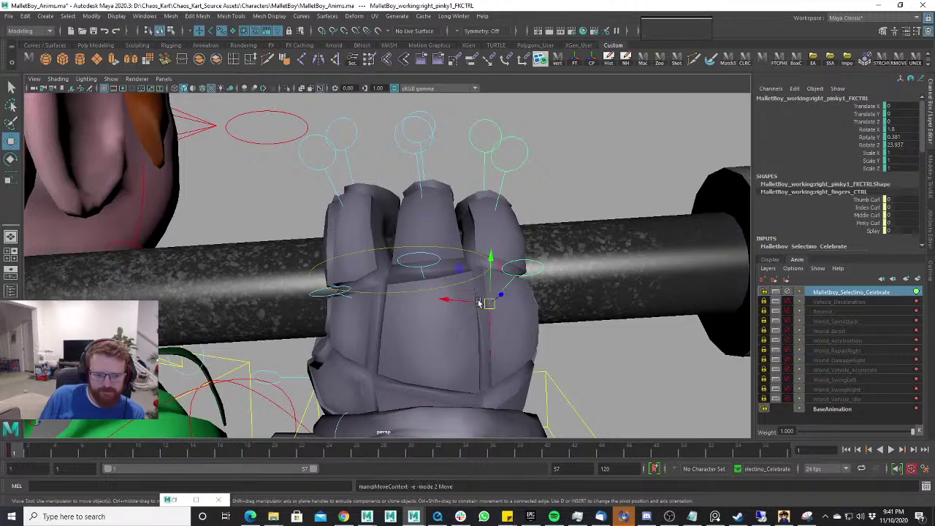
mouse_move(456, 304)
left_mouse_down()
mouse_move(469, 303)
mouse_move(448, 300)
mouse_move(457, 301)
left_mouse_up()
left_click_drag(520, 266, 379, 255, "alt")
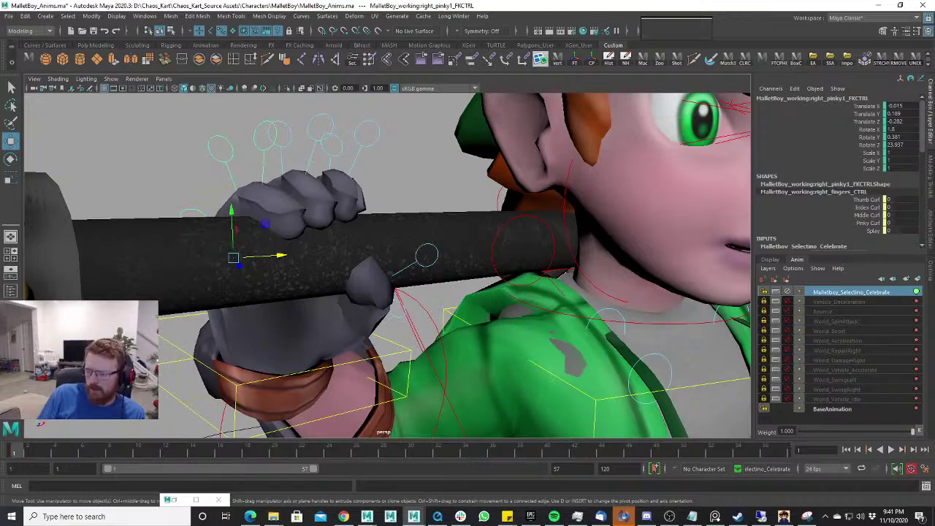
Rotate the right thumb's second joint FK control to a Rotate Y of 12.124.
left_click_drag(493, 291, 376, 348, "alt")
scroll(481, 292, "up", 5)
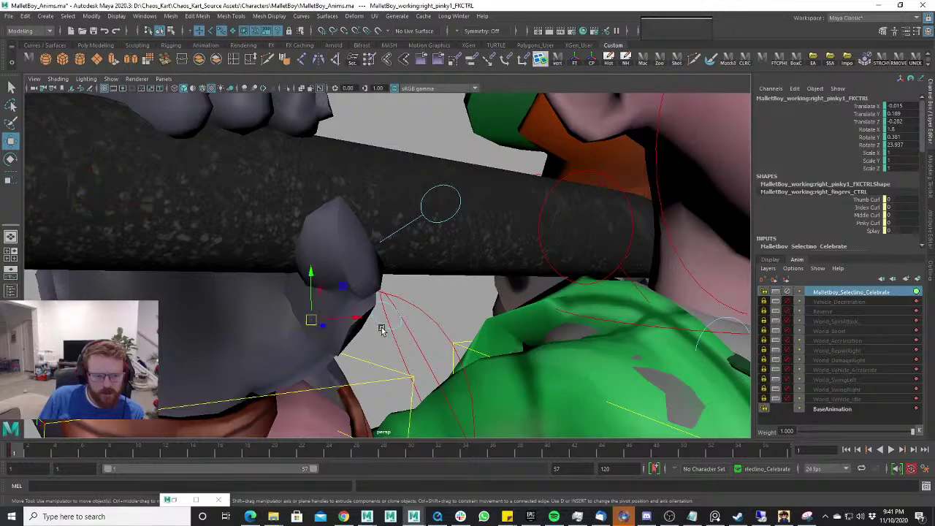
left_click(381, 330)
key("e")
left_click_drag(330, 301, 330, 330)
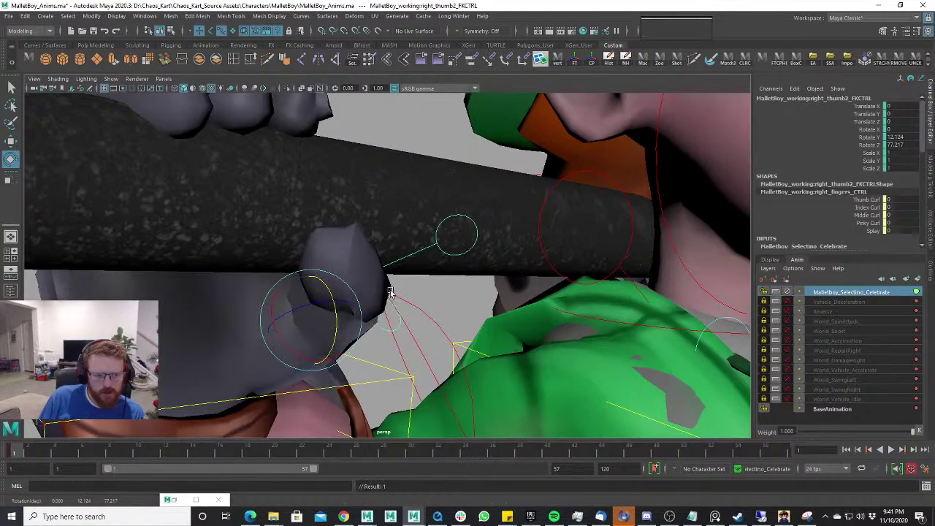
Compare the full mallet-over-shoulder pose with the reference character in the other Maya window, and return to the working scene.
left_click_drag(391, 292, 482, 296, "alt")
scroll(493, 291, "down", 4)
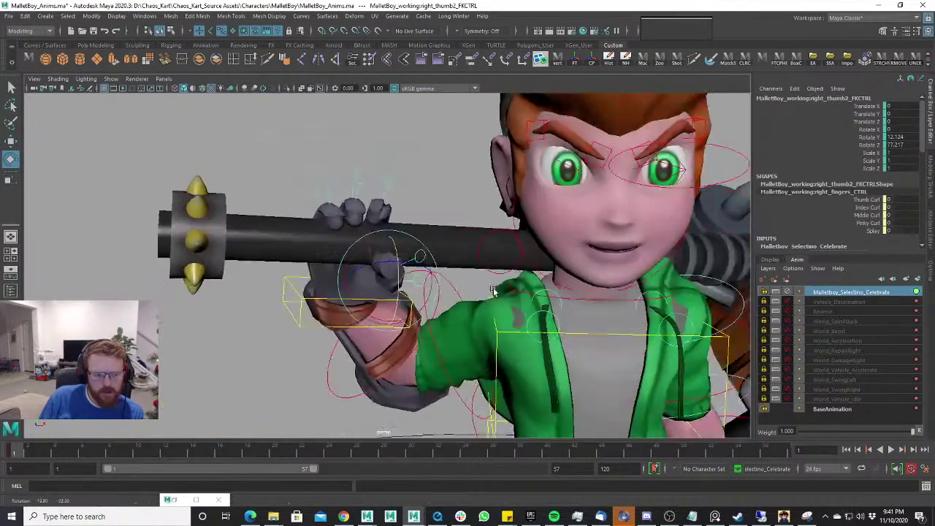
scroll(493, 291, "down", 8)
key("super+Tab")
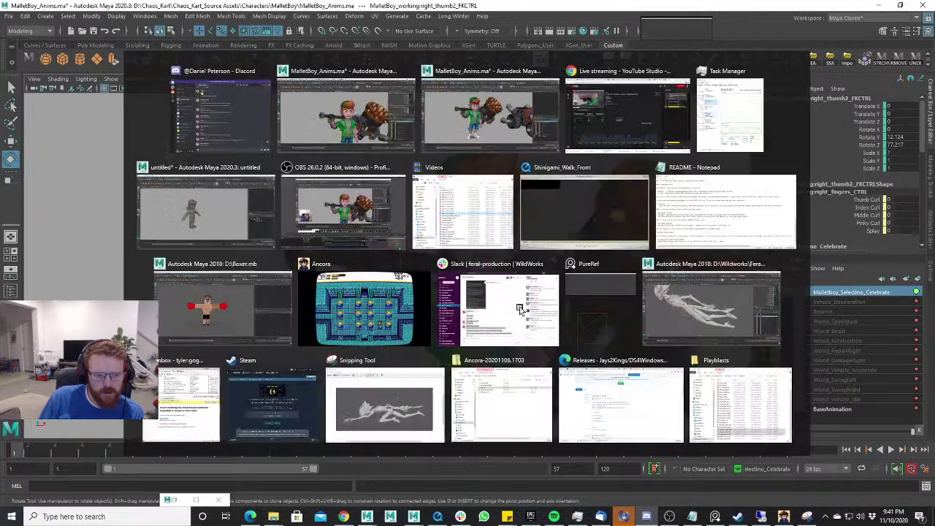
key("alt+Tab")
key("alt+Tab")
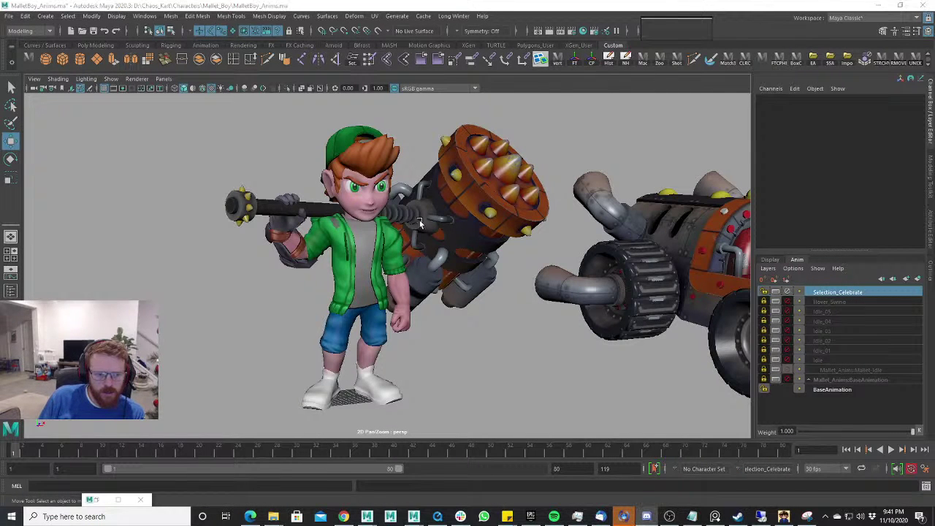
scroll(314, 207, "up", 3)
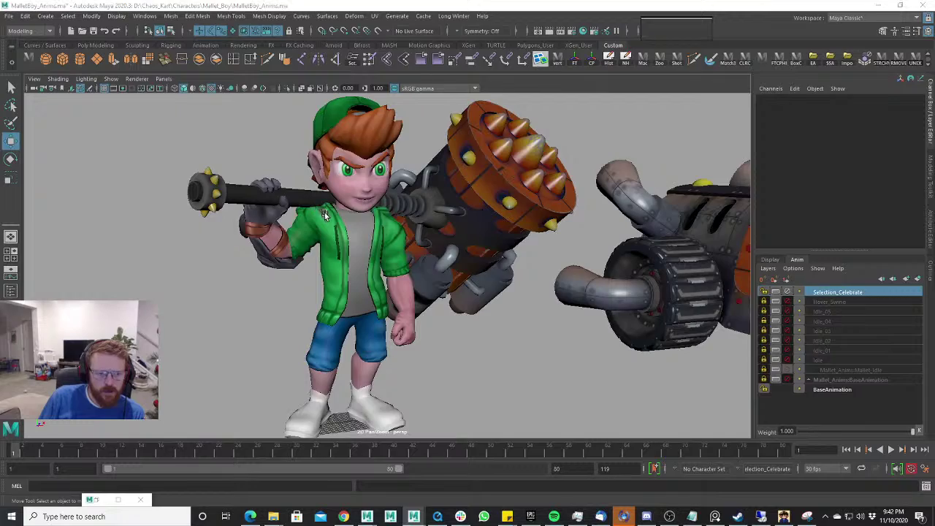
key("alt+Tab")
key("alt+Tab")
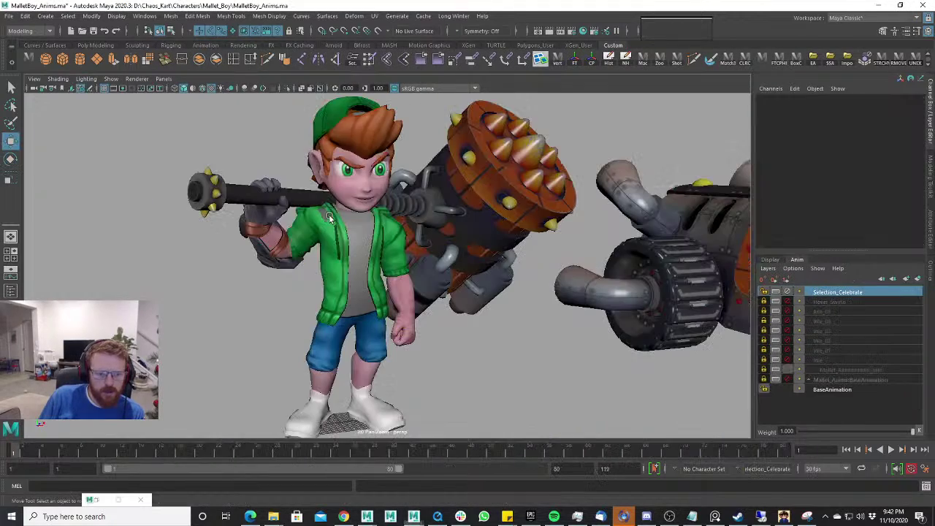
key("alt+Tab")
Rotate the right clavicle control to a Rotate Z of -28.072.
scroll(374, 225, "up", 4)
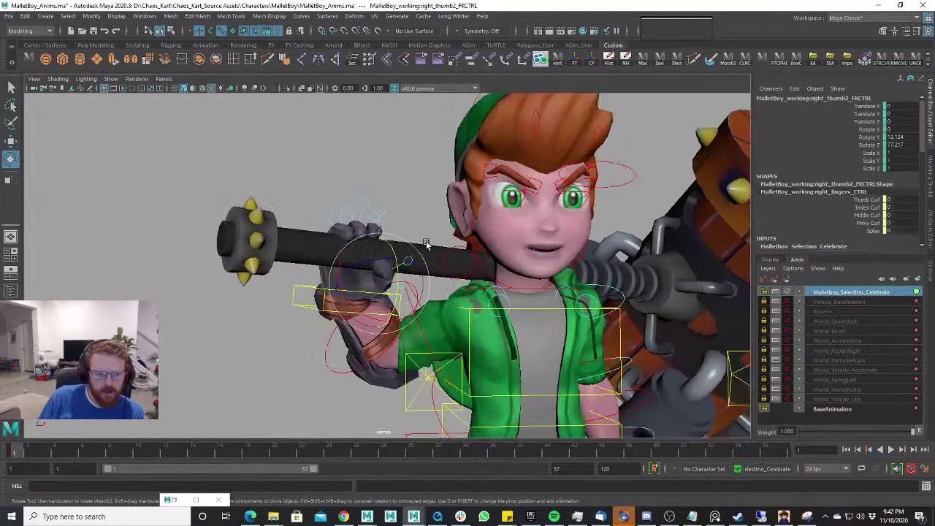
left_click(472, 280)
key("e")
left_click_drag(511, 304, 539, 299)
scroll(537, 297, "down", 4)
Select the left hand's finger FK controls, undo a trial rotation, and curl the fingers toward the palm.
middle_click_drag(538, 297, 455, 126, "alt")
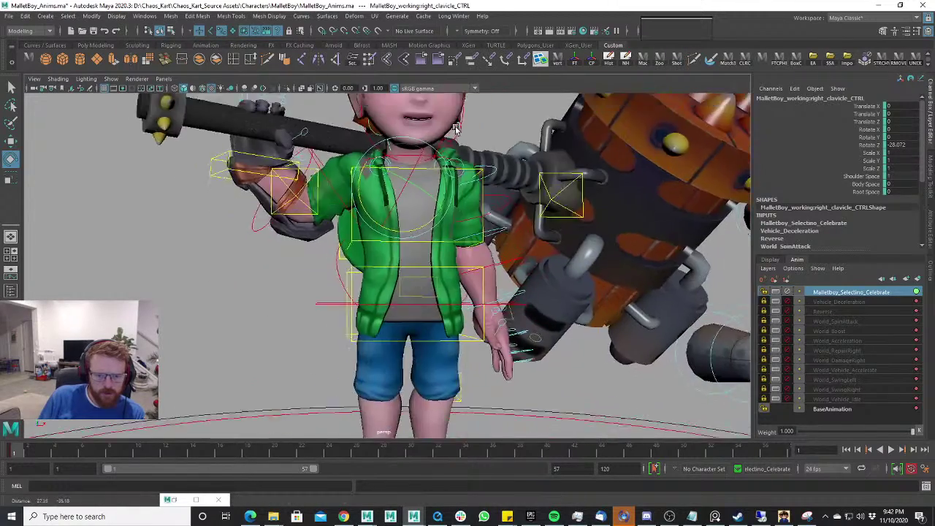
scroll(455, 126, "down", 3)
key("w")
scroll(546, 308, "up", 5)
middle_click_drag(549, 309, 505, 292, "alt")
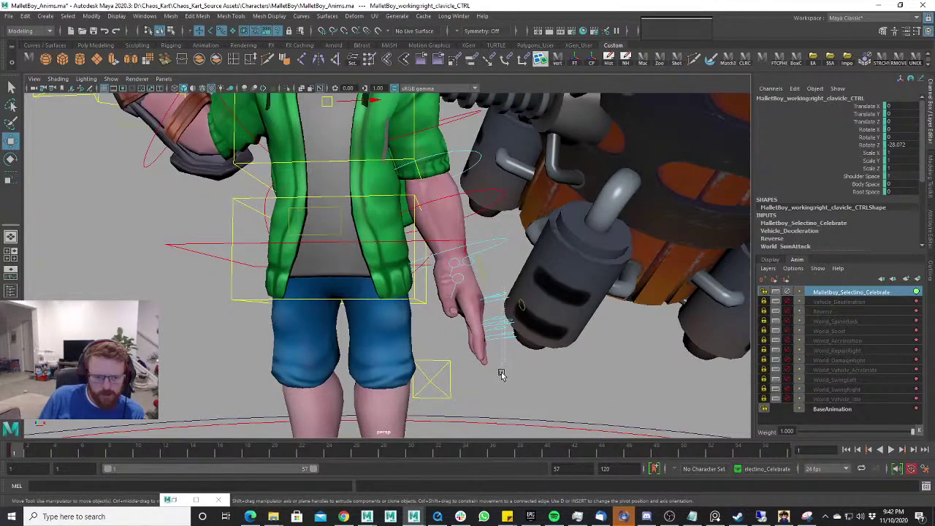
left_click(507, 325)
key("e")
left_click_drag(511, 321, 535, 285)
key("ctrl+z")
key("w")
key("Caps_Lock")
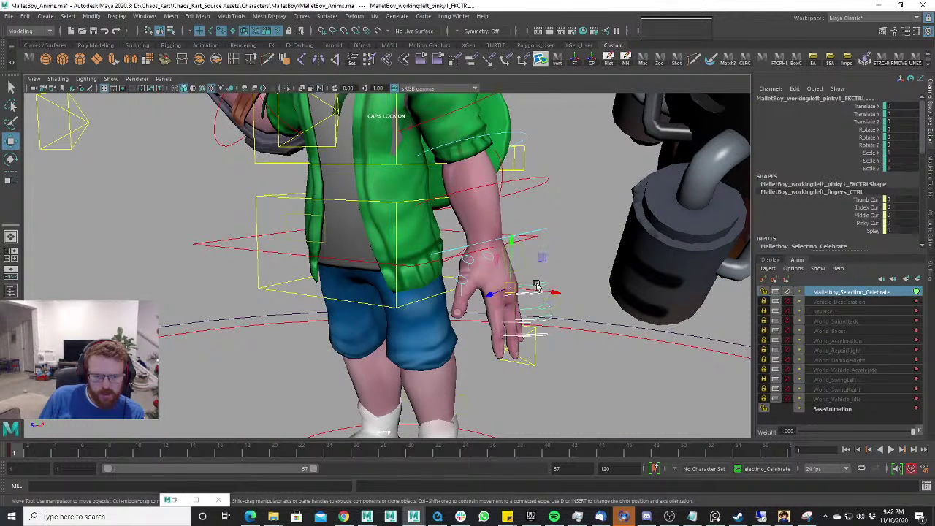
key("e")
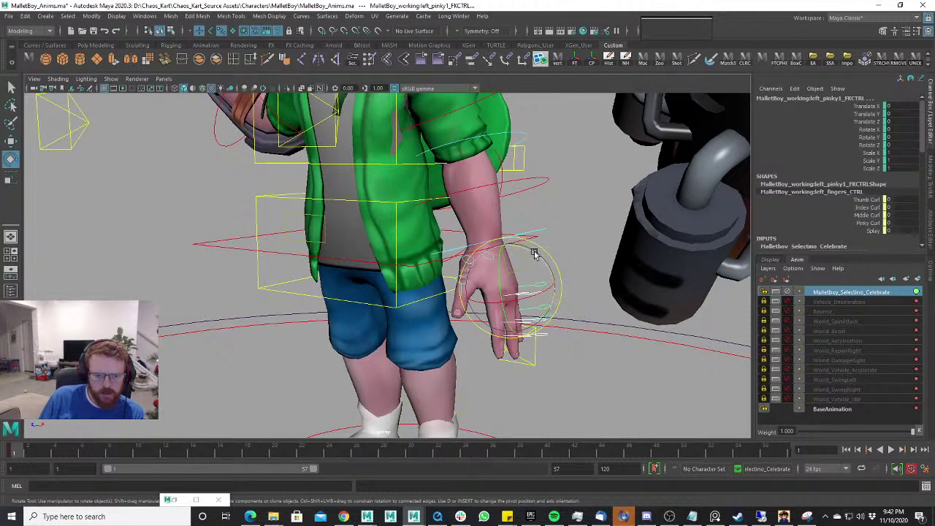
left_click_drag(533, 253, 583, 302)
Curl the left hand's fingers further into a fist, with the selected finger controls at a Rotate Z of about 74.4.
scroll(539, 305, "up", 5)
key("w")
left_click(565, 244)
key("e")
left_click_drag(601, 392, 640, 353)
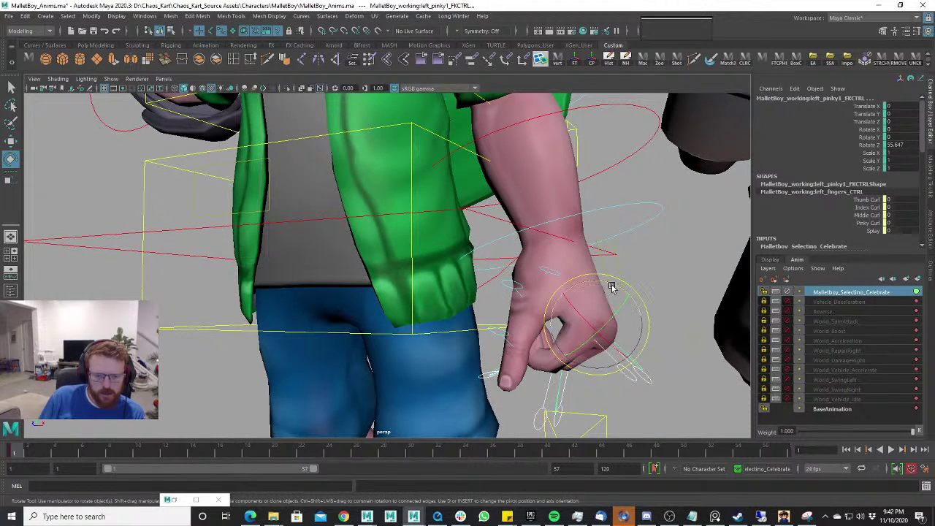
left_click_drag(612, 287, 555, 385)
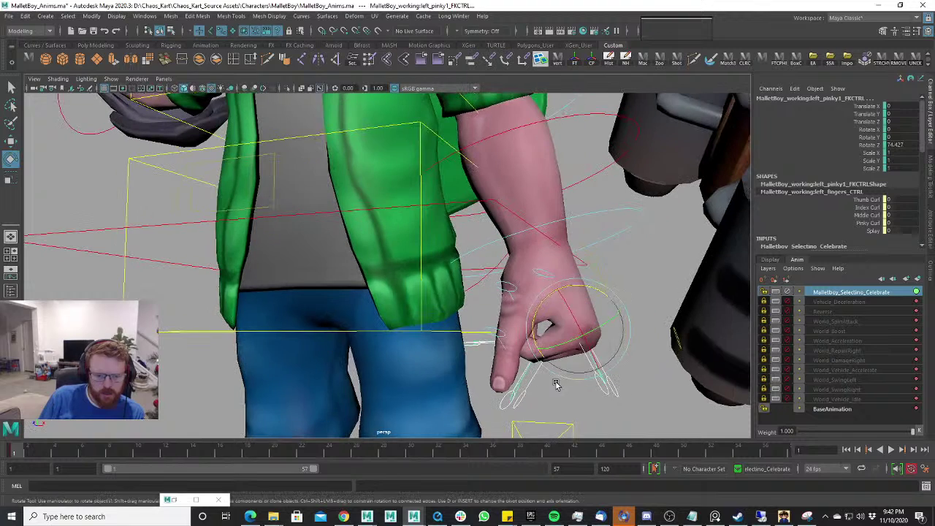
Try to rotate the left thumb's second joint FK control on several axes, and undo the rotation.
left_click(546, 348)
left_click_drag(544, 309, 538, 360)
left_click(538, 365)
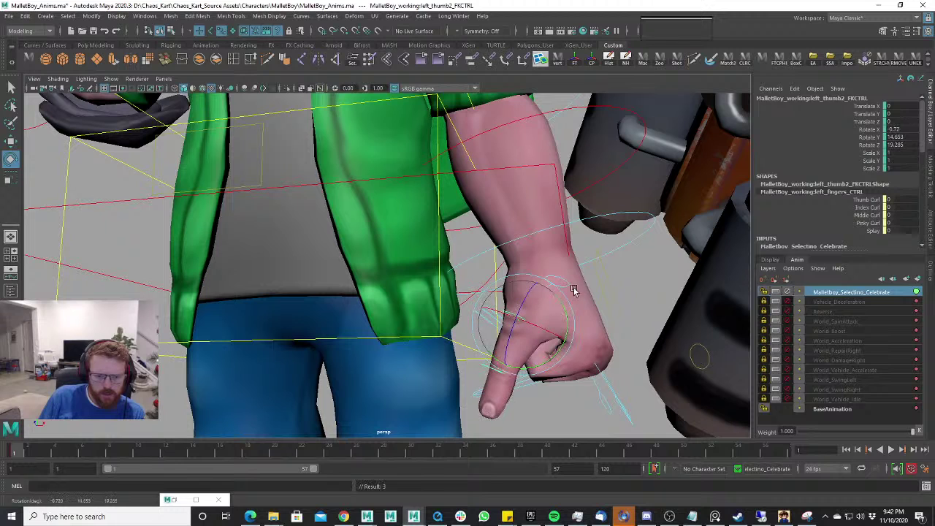
key("ctrl+z")
key("w")
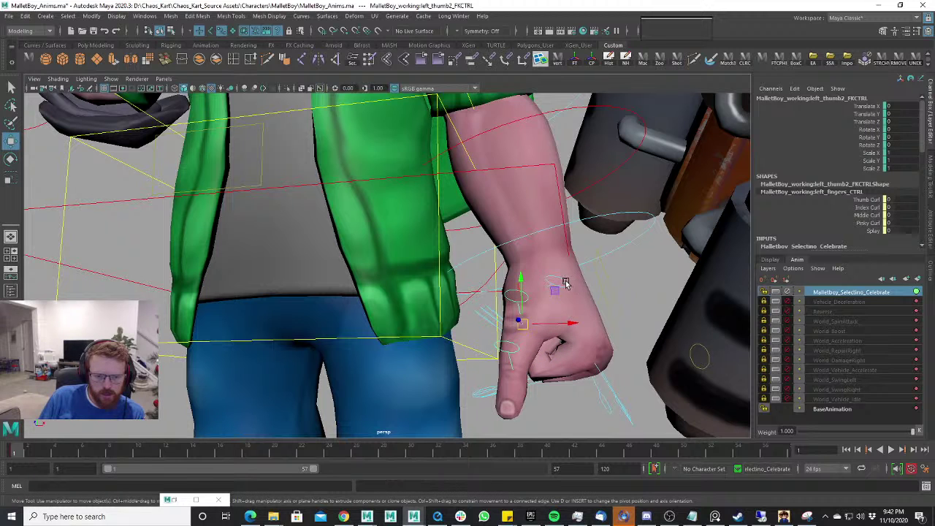
Rotate the left thumb's base FK control slightly away from the fist, undoing the excess rotation.
left_click(566, 283)
key("e")
left_click_drag(560, 333, 546, 332)
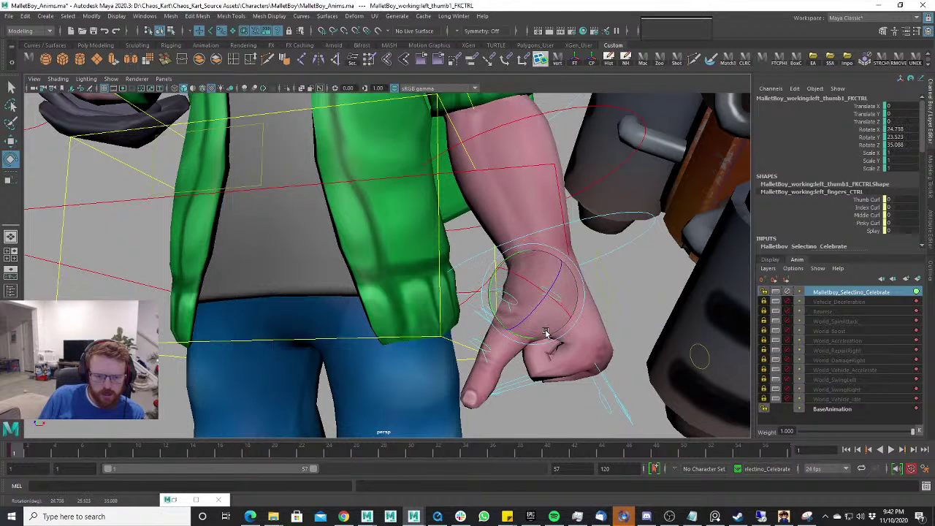
key("ctrl+z")
key("w")
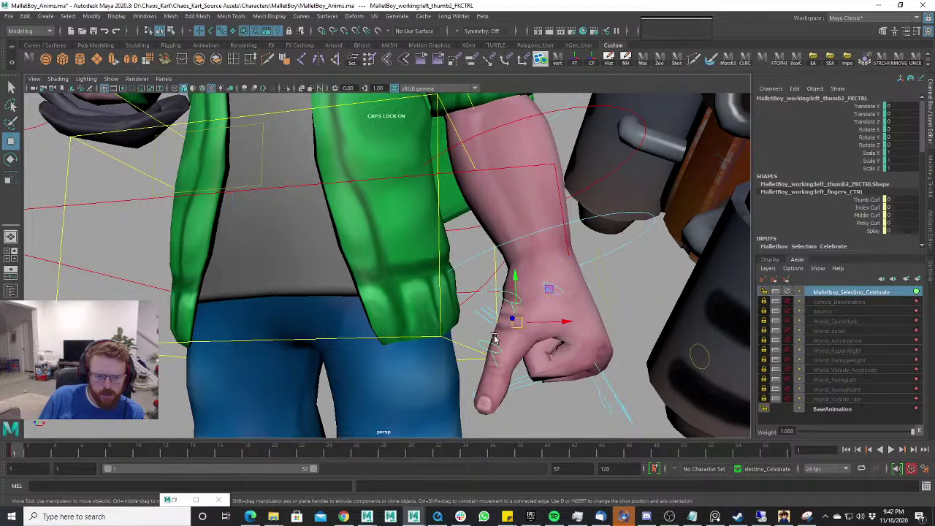
Bend the left thumb's end joint control to a Rotate Z of 57.006 and its second joint control to 21.69.
key("e")
left_click_drag(490, 344, 487, 387)
key("w")
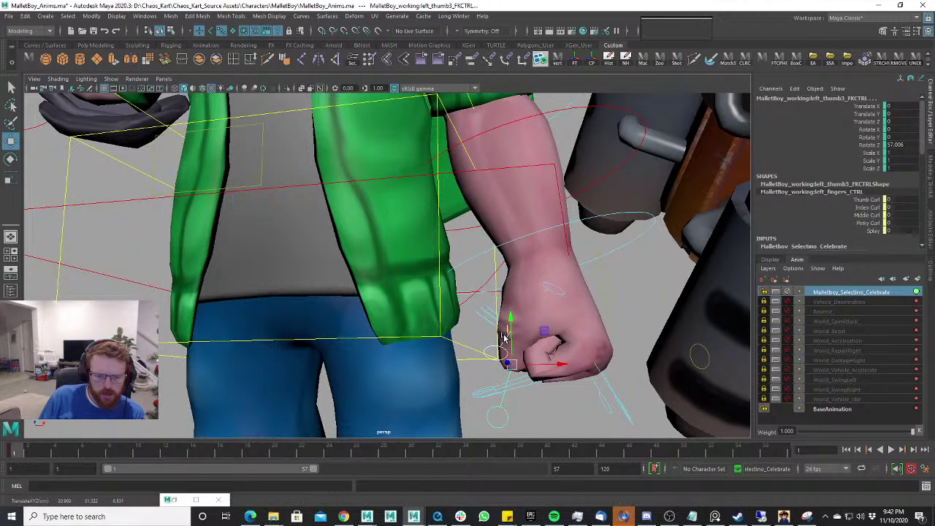
left_click(499, 350)
key("e")
left_click_drag(508, 308, 514, 288)
key("w")
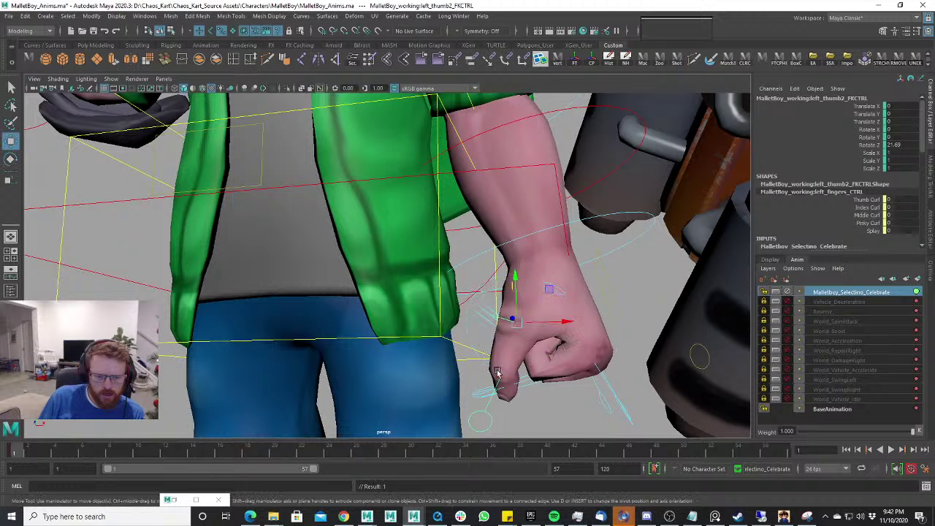
Rotate the left thumb's base FK control to about X 21.228, Y 21.29, Z 24.686, and bend its end joint to a Rotate Z of about 93.163.
left_click(494, 395)
key("e")
left_click_drag(499, 365, 491, 387)
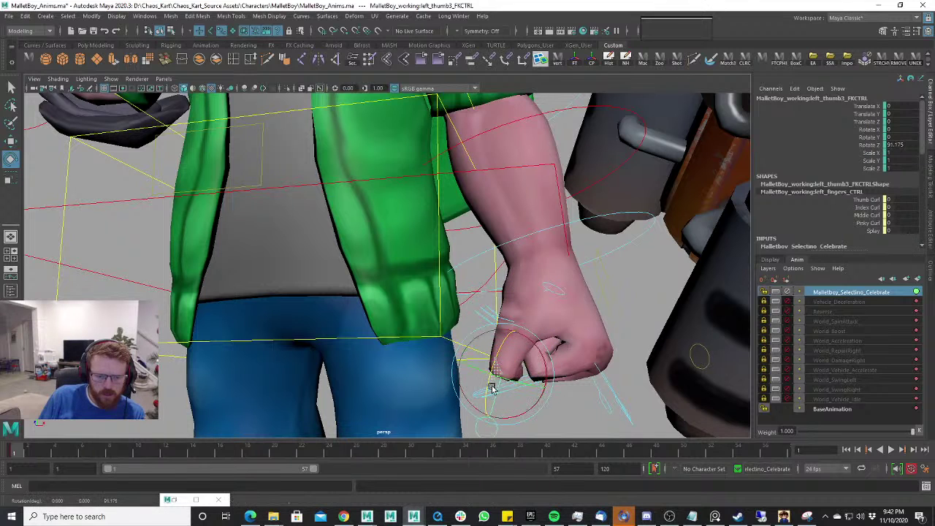
left_click(552, 291)
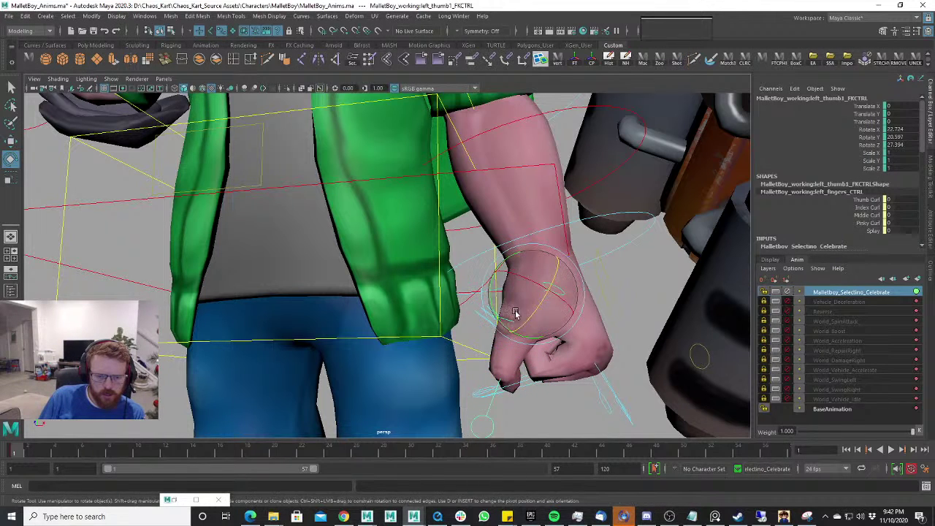
left_click_drag(511, 312, 509, 321)
key("w")
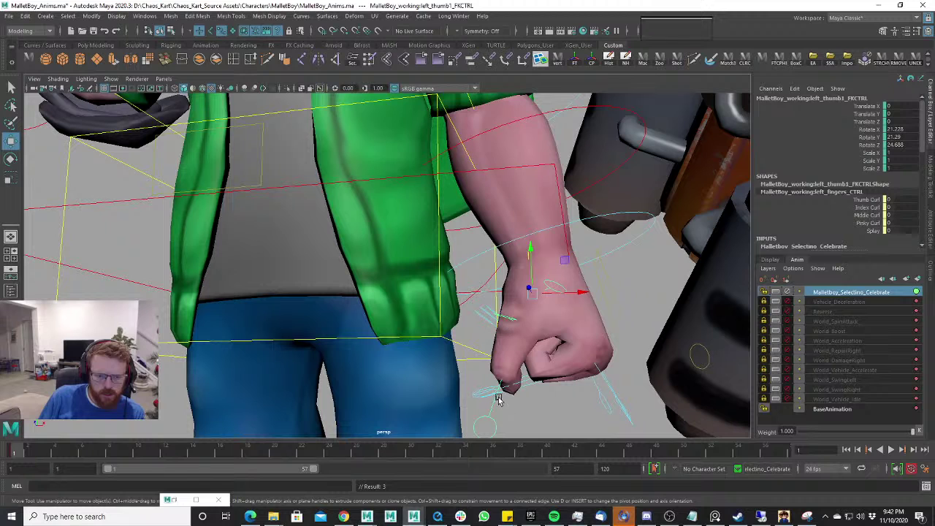
key("e")
left_click_drag(492, 385, 503, 402)
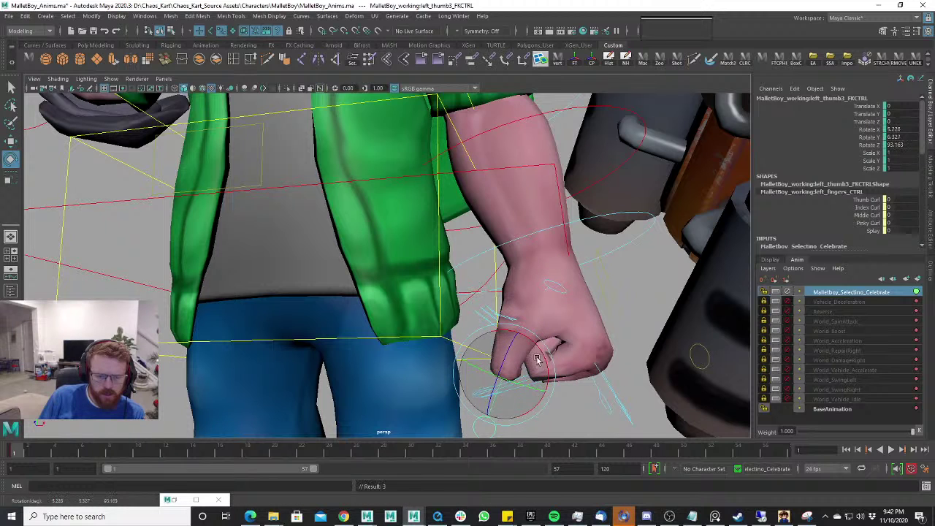
Rotate the left thumb's second joint FK control in toward the fist, to a Rotate Y of -14.097.
left_click(515, 323)
scroll(521, 367, "down", 6)
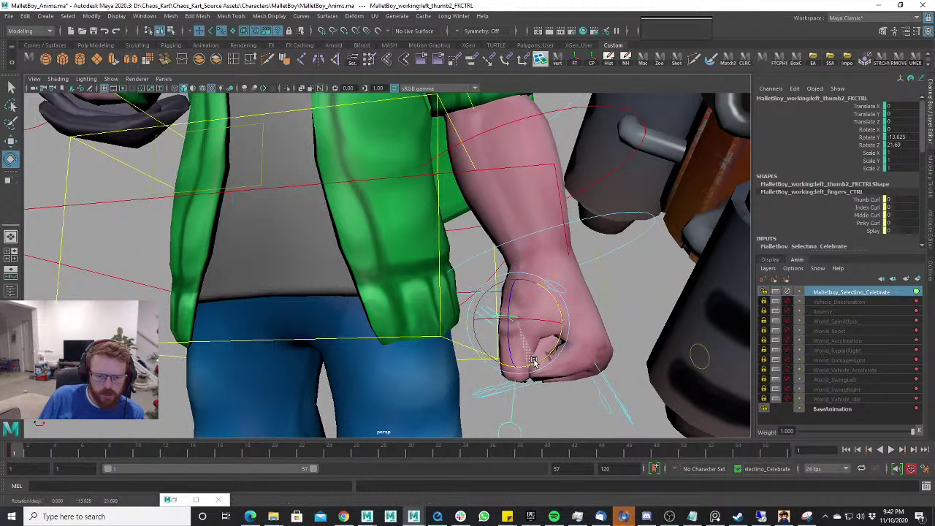
left_click_drag(534, 357, 559, 355, "alt")
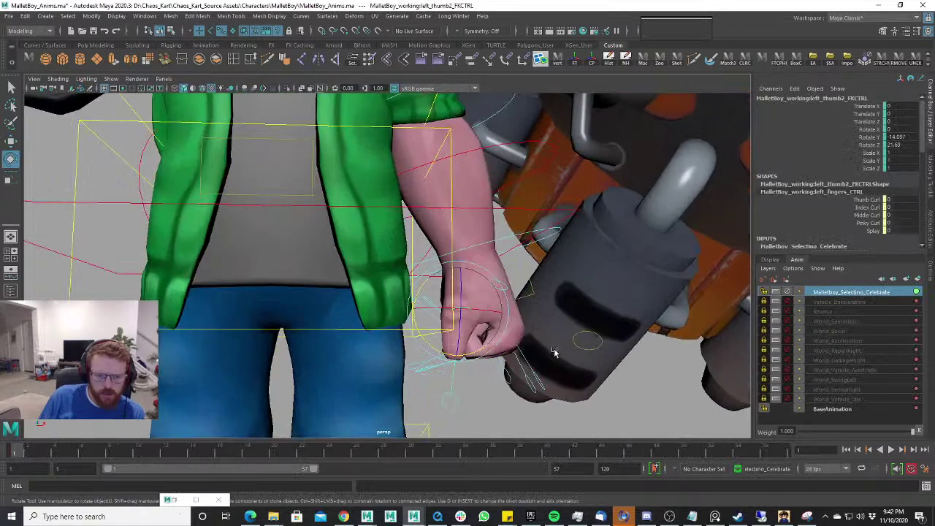
left_click_drag(558, 343, 559, 337, "alt")
scroll(558, 334, "up", 3)
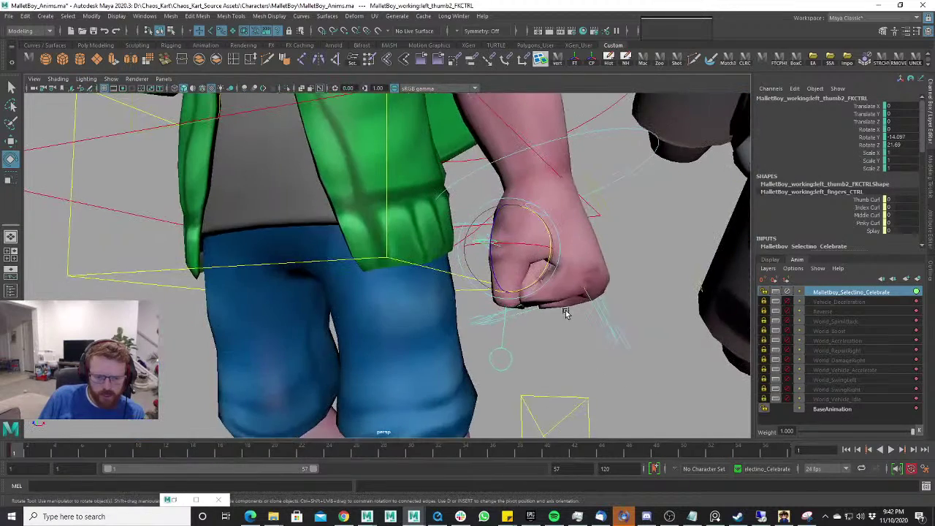
Adjust the curl of the left fist's fingers using their selected base-joint and second-joint FK controls together.
left_click(578, 328)
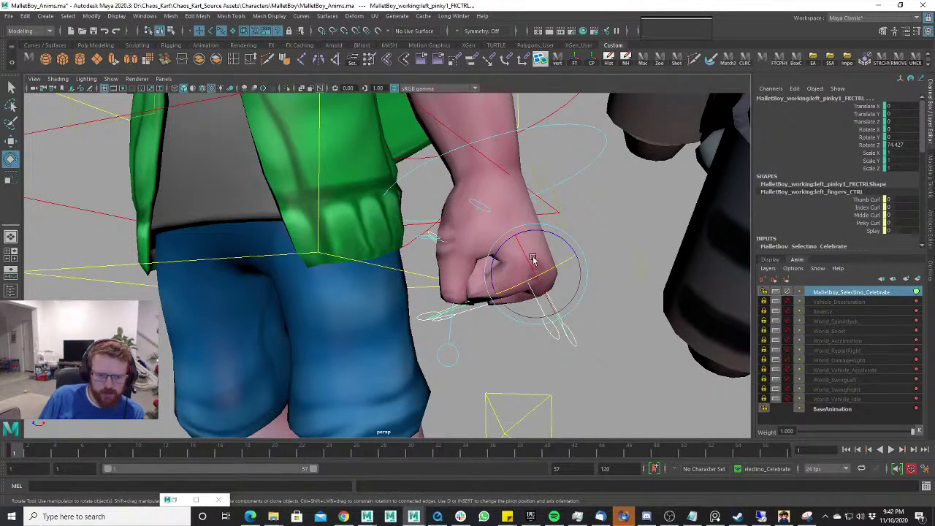
left_click_drag(544, 235, 530, 297)
key("w")
left_click(476, 369)
key("e")
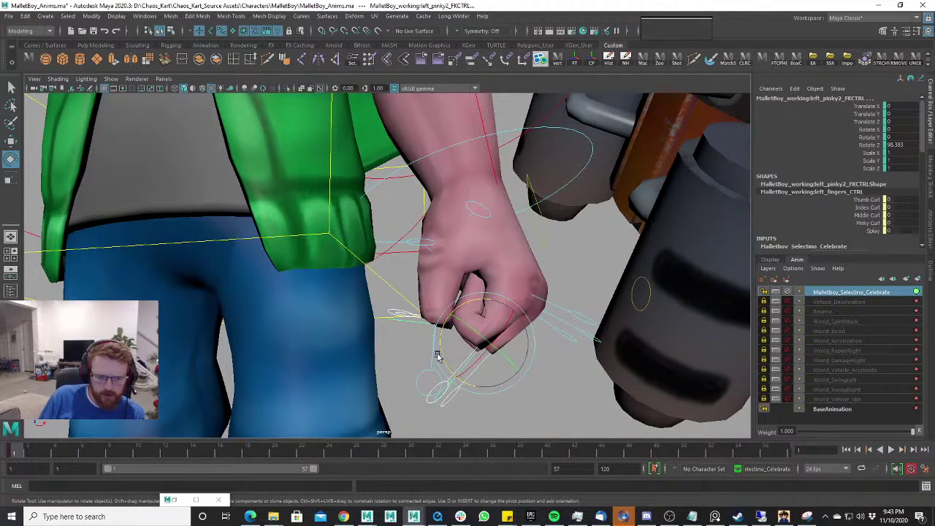
left_click_drag(439, 354, 565, 270)
Rotate the left index finger's base FK control to a Rotate Z of about 33.8.
key("w")
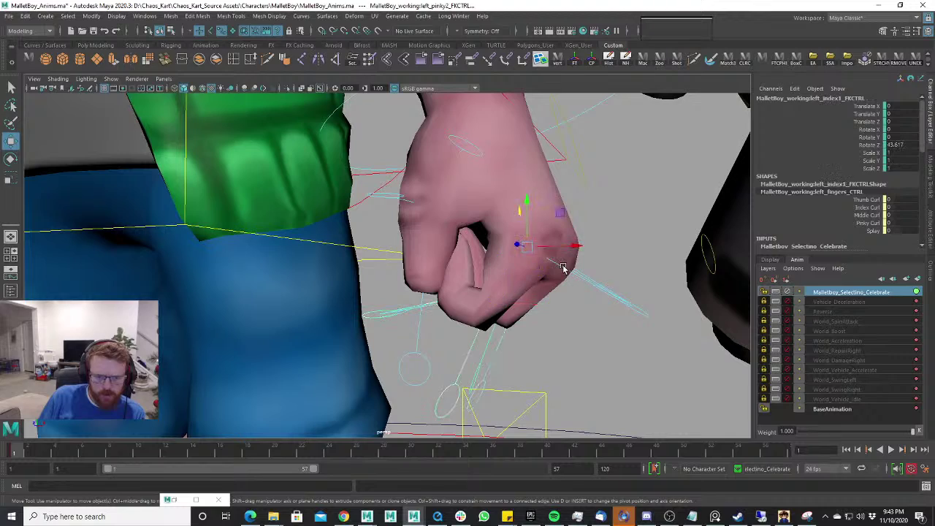
key("e")
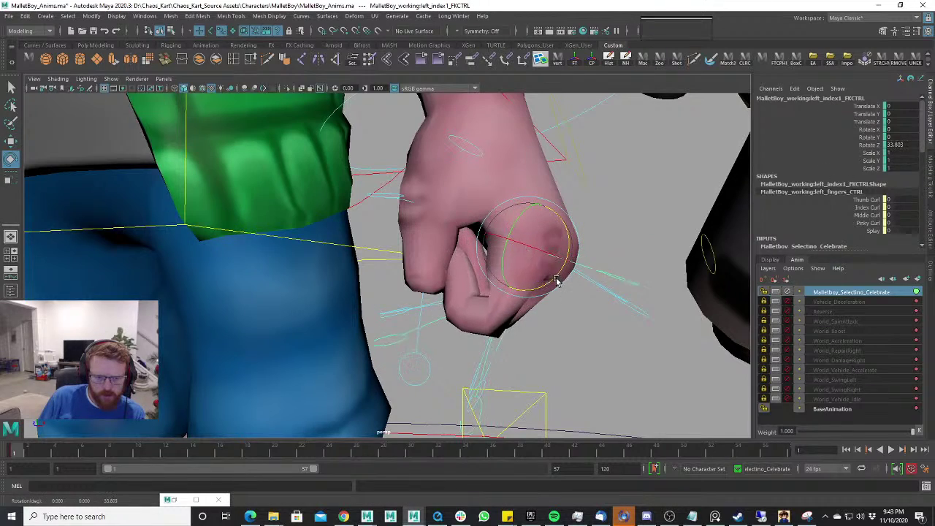
left_click_drag(559, 277, 525, 293, "alt")
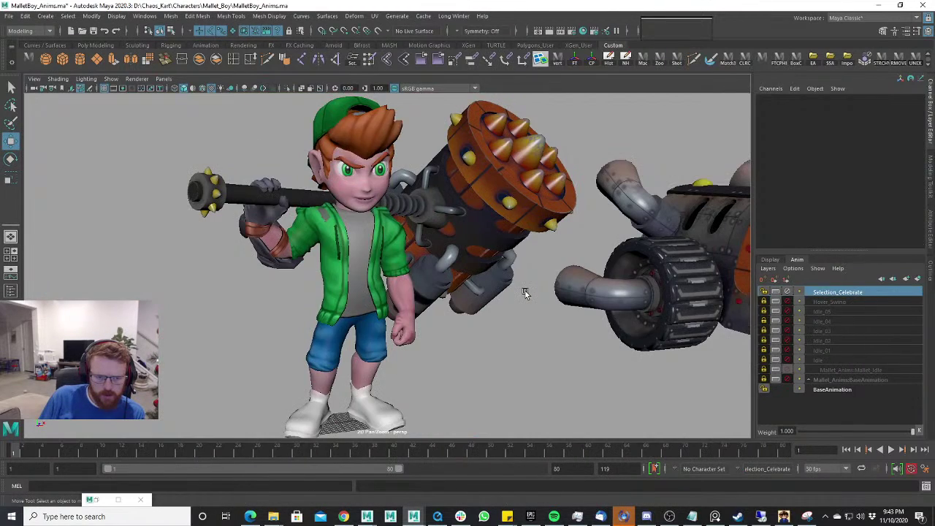
Switch from the reference scene back to the working scene and rotate the left thumb's end joint to X 5.757, Y 5.416, Z 82.834.
key("alt+Tab")
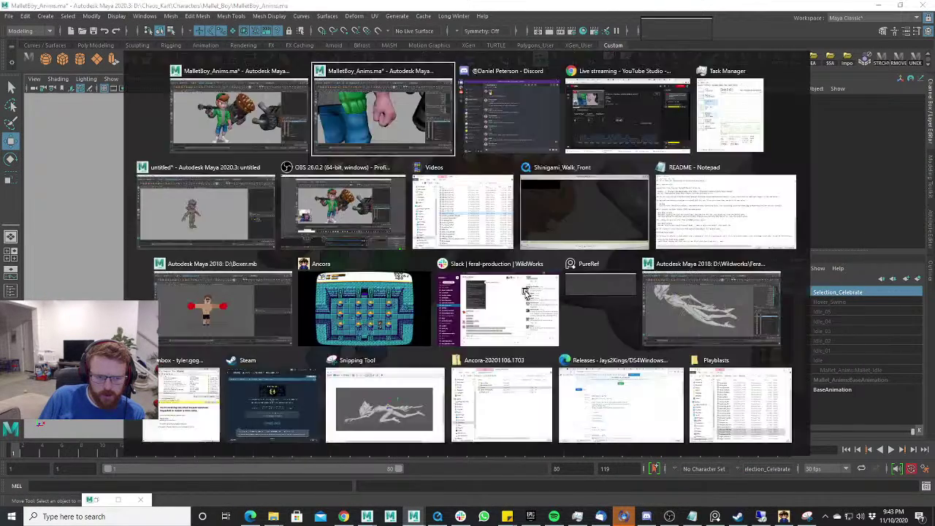
left_click_drag(525, 292, 501, 308, "alt")
key("w")
key("e")
scroll(462, 325, "down", 5)
scroll(528, 343, "down", 3)
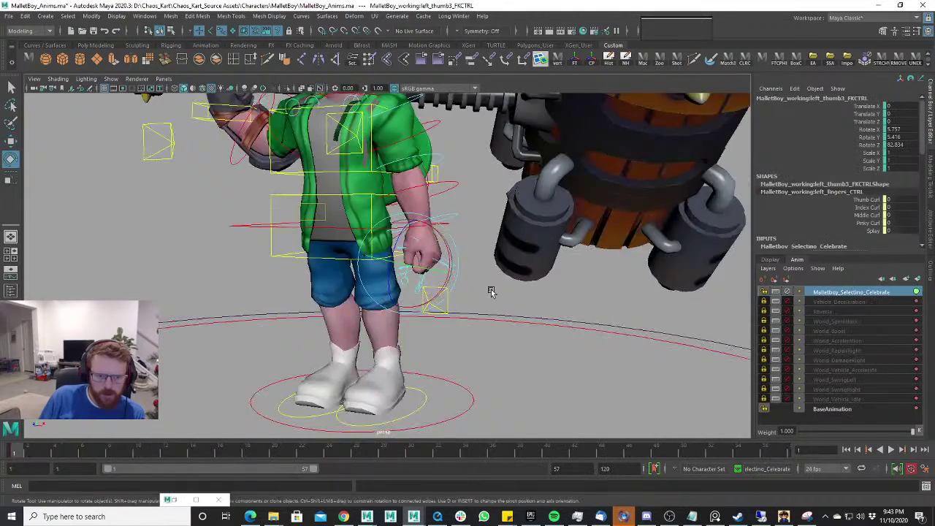
Rotate the left upper arm FK control to X 9.848, Y -12.369, Z 49.093.
middle_click_drag(491, 292, 497, 336, "alt")
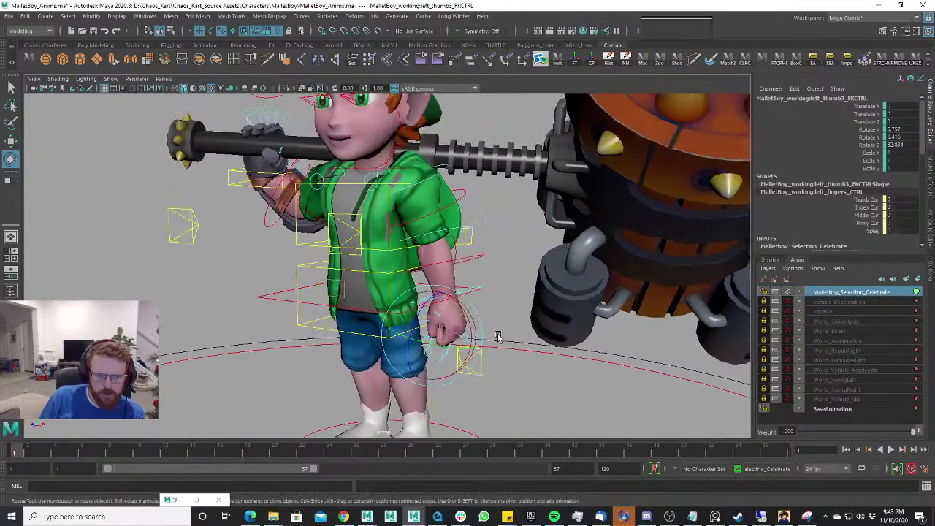
left_click_drag(497, 336, 430, 340, "alt")
right_click_drag(430, 340, 547, 299, "alt")
key("w")
middle_click_drag(490, 126, 496, 181, "alt")
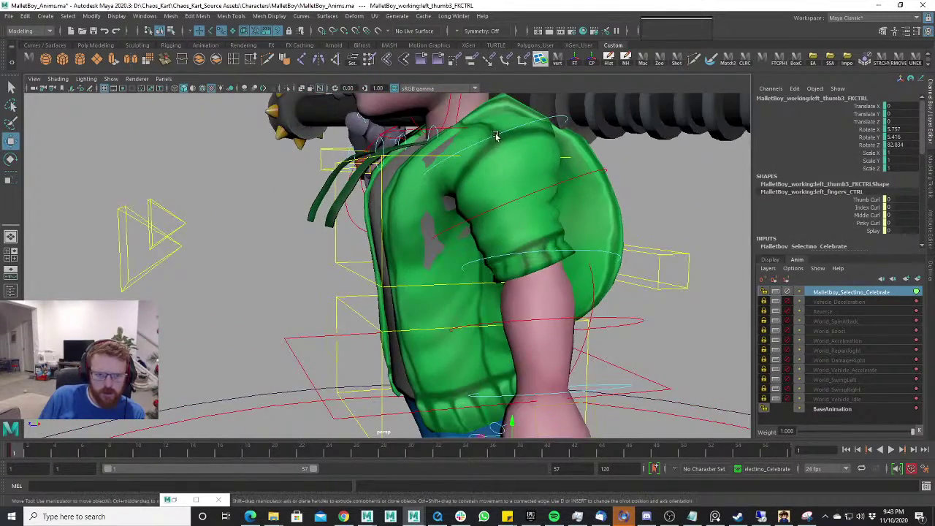
left_click(487, 188)
key("e")
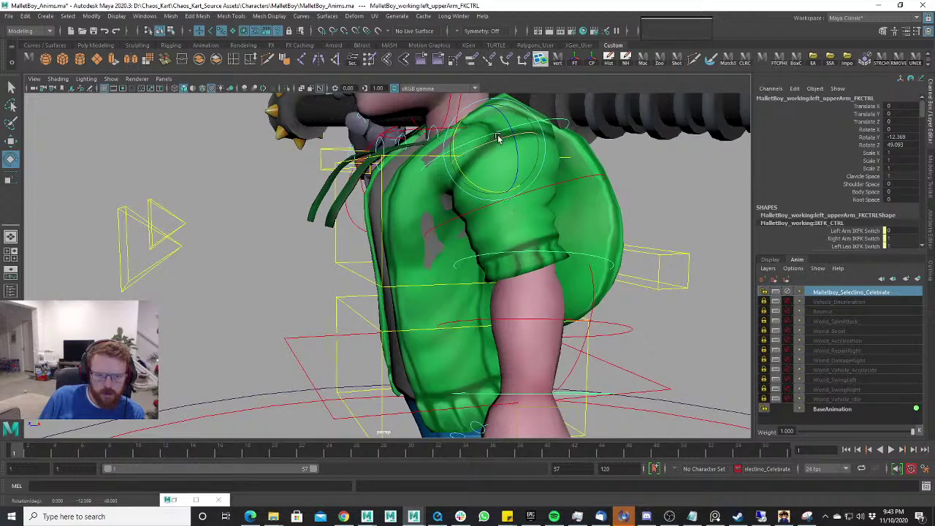
left_click_drag(498, 138, 492, 146)
right_click_drag(518, 175, 486, 193, "alt")
left_click_drag(486, 193, 580, 202, "alt")
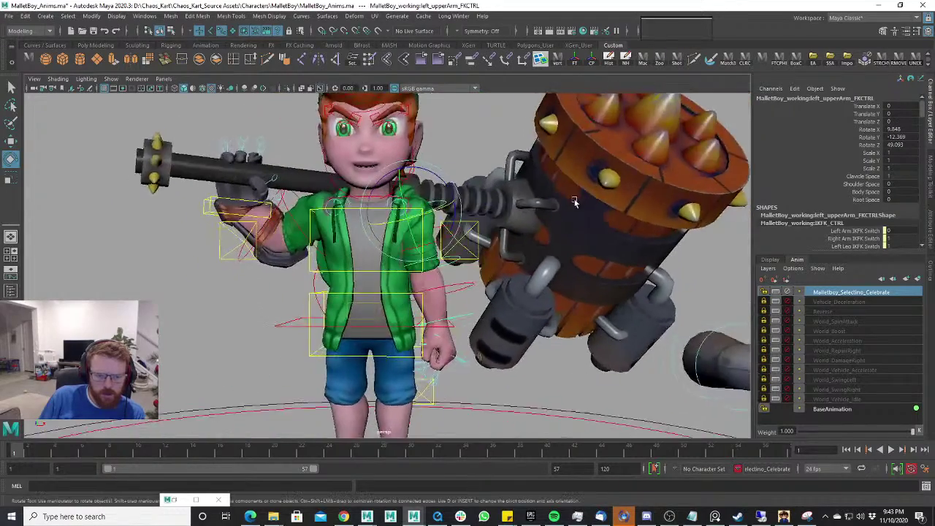
Rotate the left lower arm FK control to about X 13.449, Y 30.562, Z 13.601, undoing one trial arm rotation.
right_click_drag(580, 202, 512, 267, "alt")
left_click(489, 265)
left_click_drag(493, 293, 441, 292)
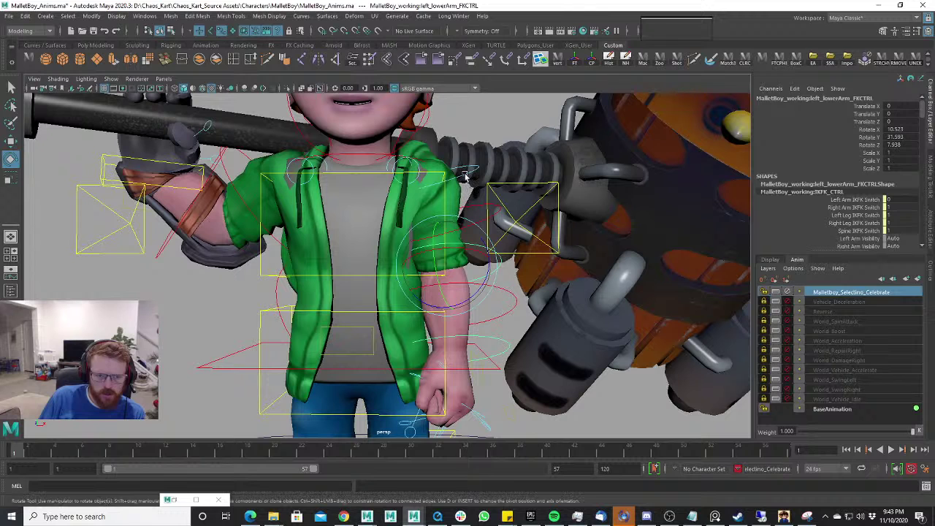
left_click(479, 256)
left_click_drag(473, 232, 493, 283)
key("ctrl+z")
key("w")
left_click(507, 276)
key("e")
right_click_drag(537, 269, 507, 292, "alt")
left_click_drag(507, 292, 546, 293, "alt")
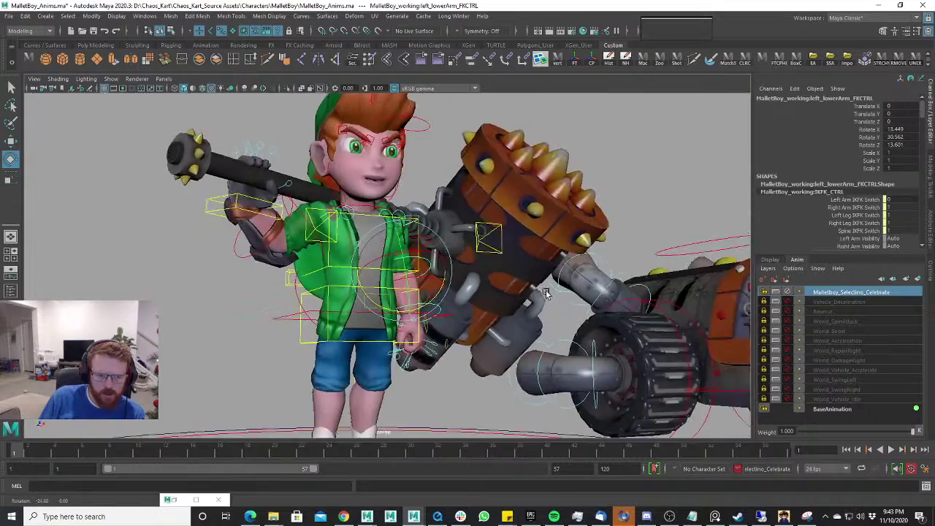
Try to reposition the body control, and undo the changes.
right_click_drag(545, 292, 554, 344, "alt")
left_click_drag(554, 344, 531, 296, "alt")
key("w")
left_click(471, 286)
right_click_drag(471, 286, 447, 301, "alt")
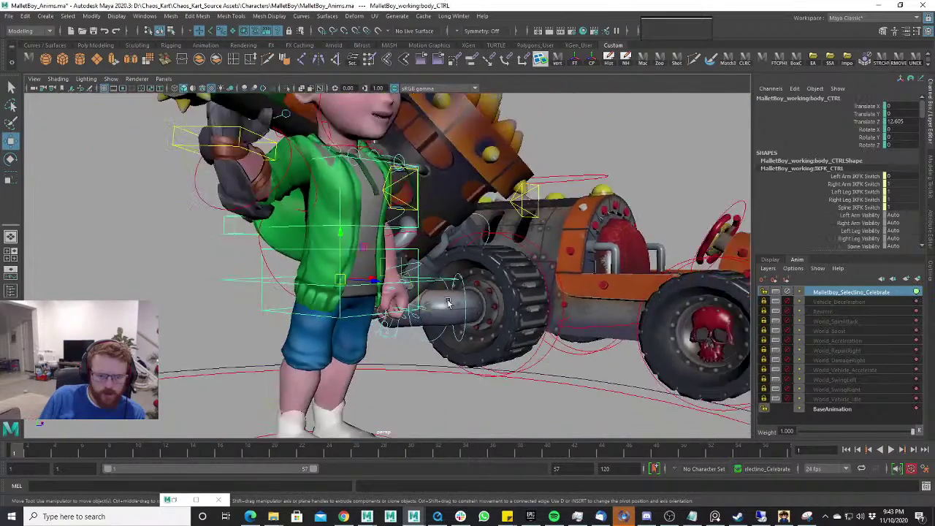
left_click_drag(447, 302, 450, 271, "alt")
key("ctrl+z")
key("ctrl+z")
key("ctrl+z")
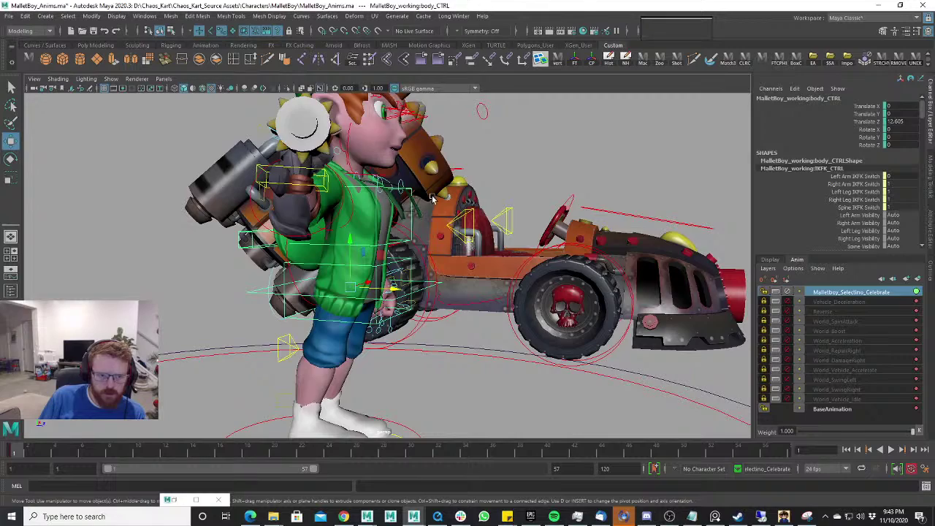
Move the body and right arm IK controls together, bringing the arm control to Translate X 1.663 and Translate Z 1.846.
left_click_drag(431, 197, 322, 179, "alt")
left_click(359, 190)
left_click_drag(511, 233, 414, 242, "alt")
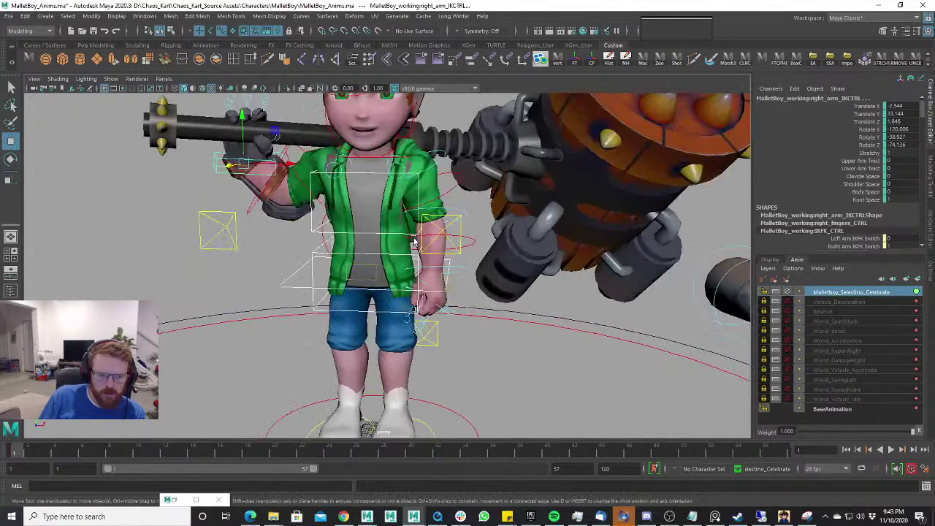
left_click_drag(300, 162, 305, 173)
scroll(305, 173, "down", 3)
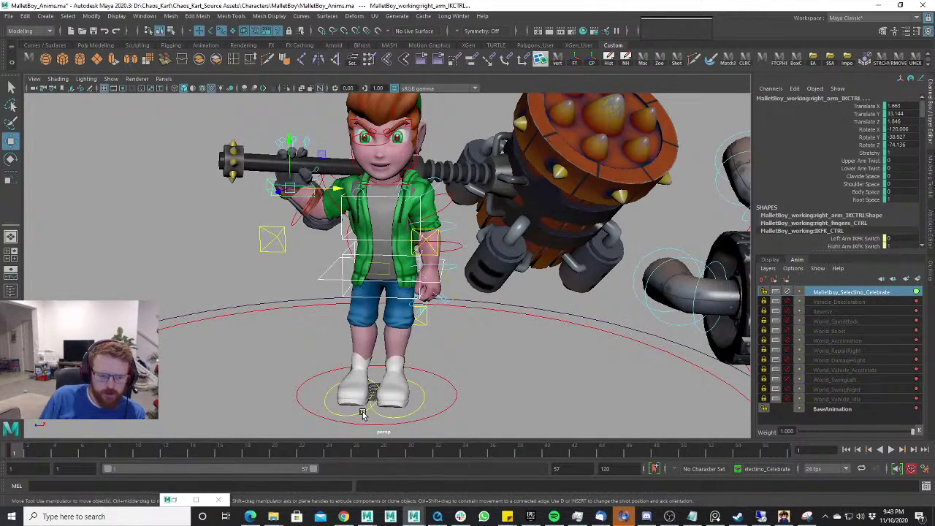
Turn the right foot outward with its leg IK control at Rotate Y -19.163, and move it outward to Translate X -2.97.
left_click(363, 414)
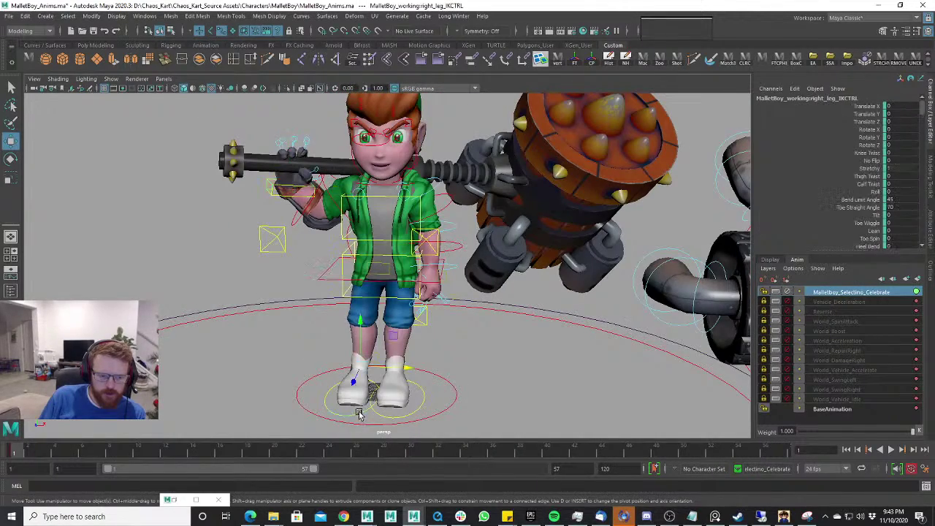
key("e")
left_click_drag(374, 404, 368, 378)
scroll(368, 377, "up", 4)
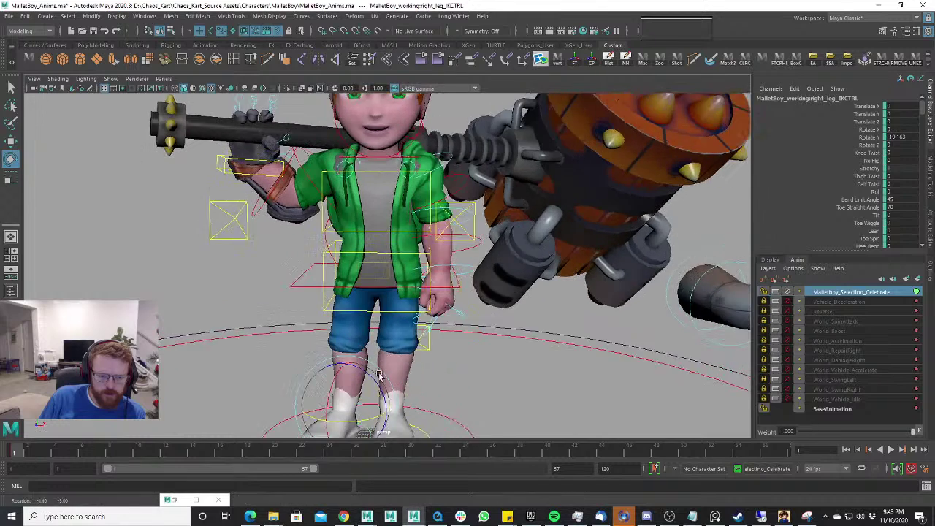
key("w")
left_click_drag(391, 412, 412, 413)
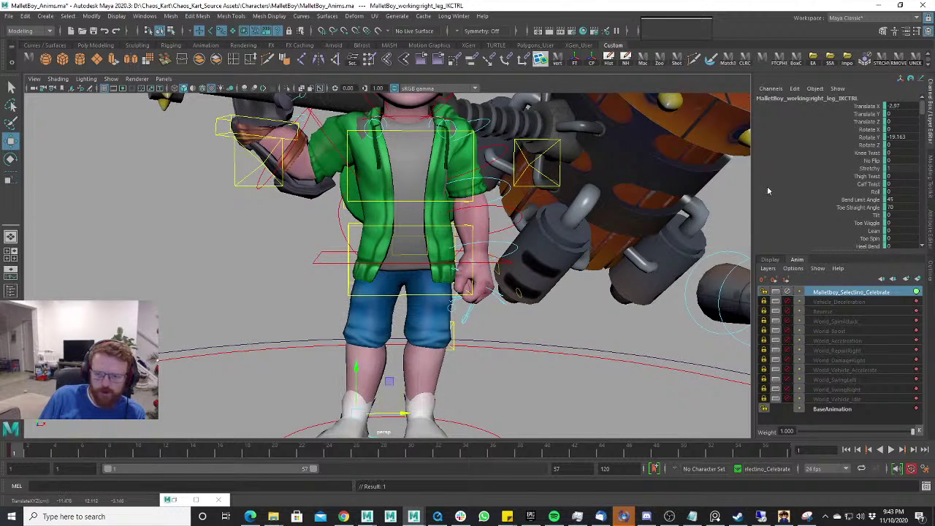
Try to lower the body control and the right arm IK control, and undo each move.
left_click(442, 263)
left_click_drag(407, 208, 409, 217)
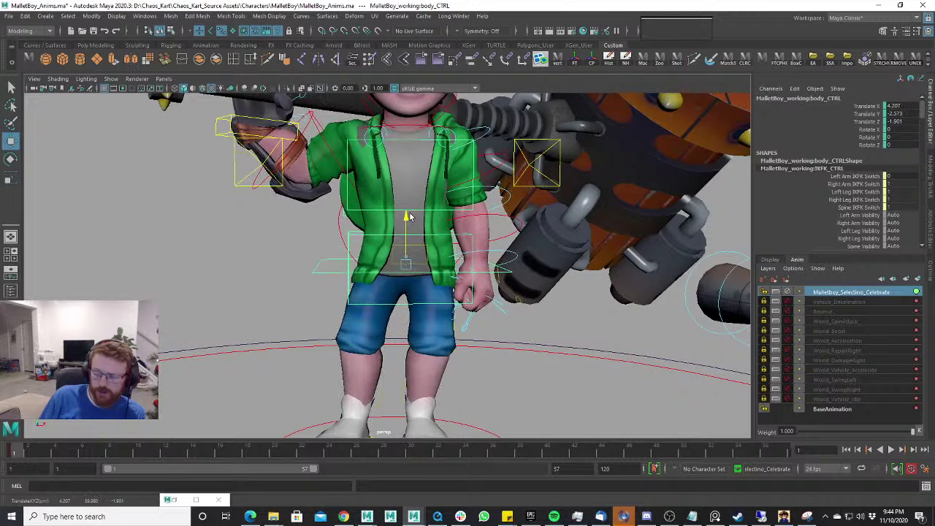
key("ctrl+z")
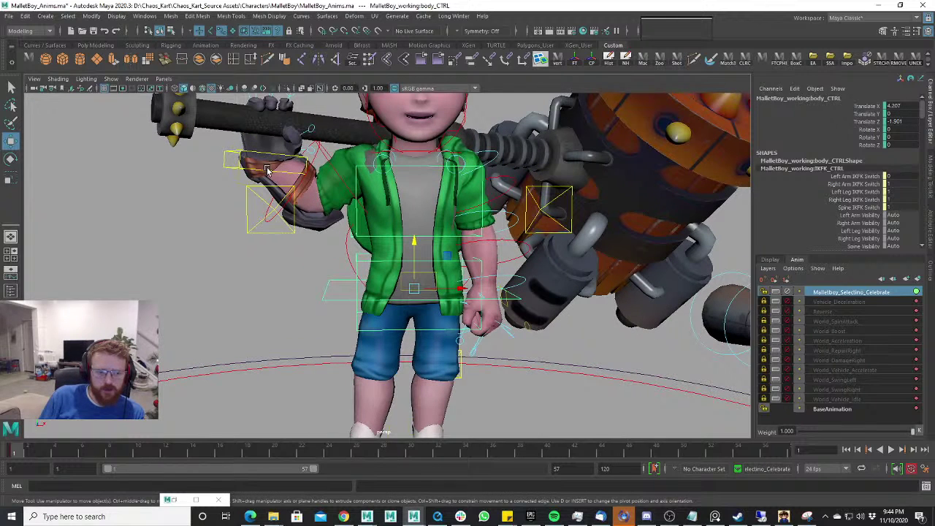
left_click(270, 168)
left_click_drag(265, 113, 267, 129)
key("ctrl+z")
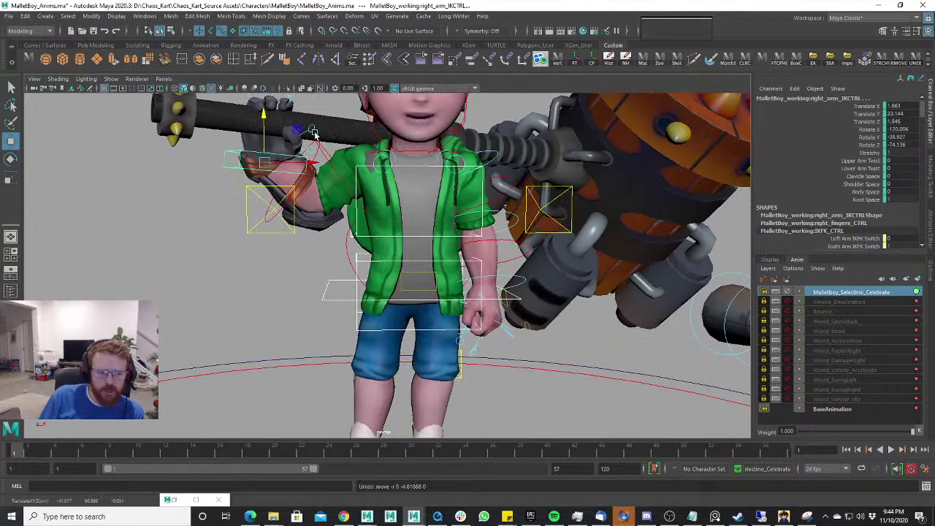
left_click(331, 293)
left_click_drag(416, 245, 414, 251)
key("ctrl+z")
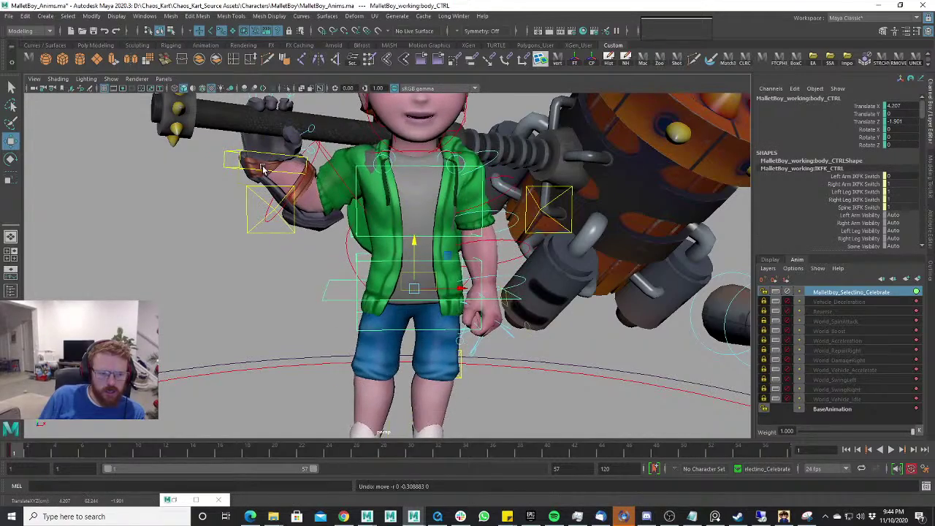
Set the right arm IK control's Shoulder Space to 1 and Root Space to 0, and move it to a Translate X of about -1.783.
left_click(263, 166)
left_click_drag(424, 178, 467, 181, "alt")
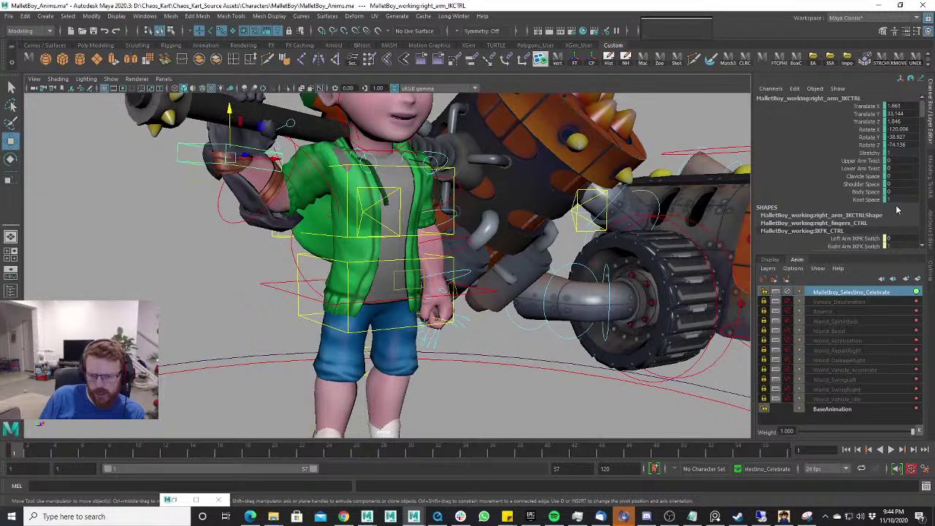
type("1")
key("Return")
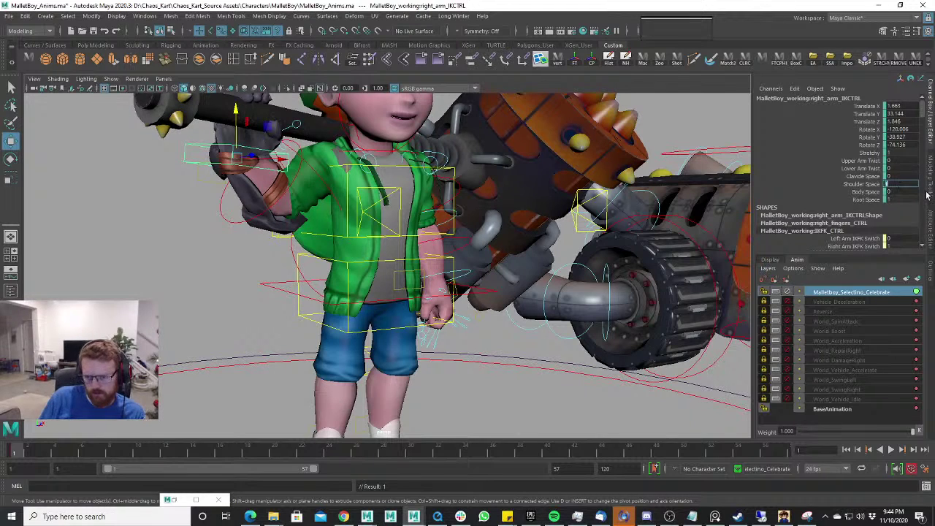
type("0")
key("Return")
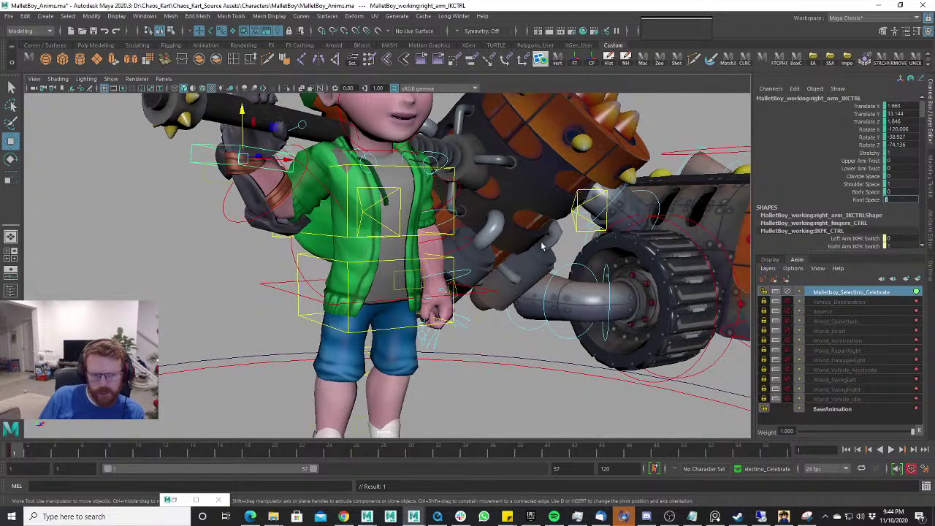
left_click_drag(542, 246, 372, 253, "alt")
left_click_drag(352, 160, 342, 161)
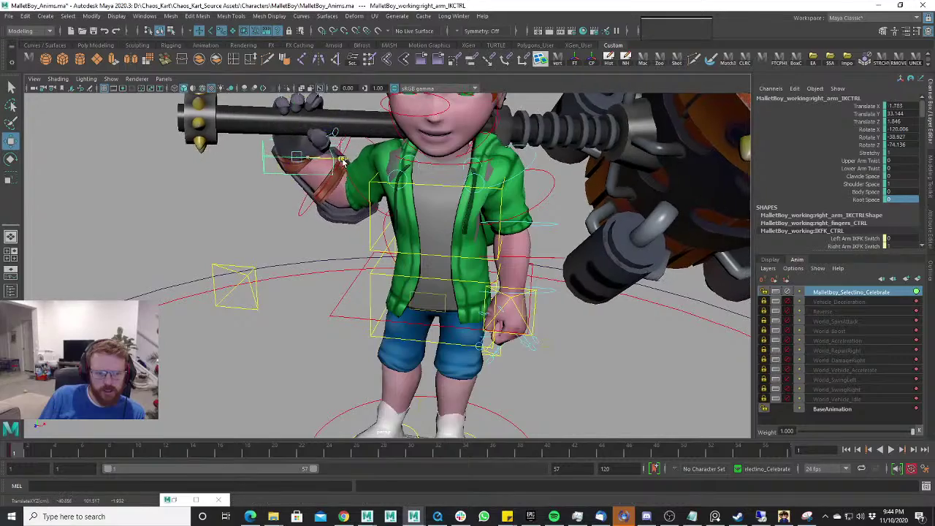
left_click_drag(314, 199, 374, 323, "alt")
left_click(347, 314)
left_click_drag(403, 290, 411, 280)
key("ctrl+z")
scroll(401, 202, "up", 5)
middle_click_drag(338, 194, 353, 223, "alt")
left_click(363, 213)
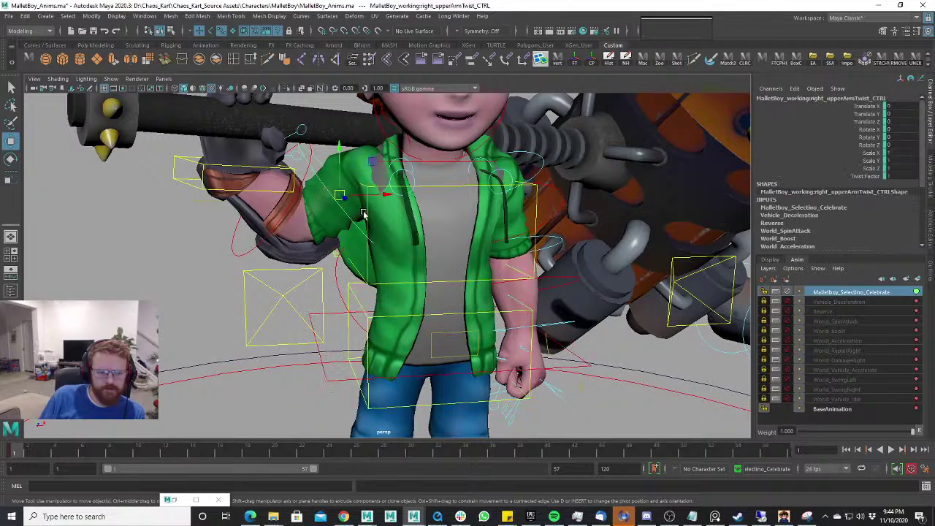
Try to rotate and move the shoulder IK control, and undo each change.
left_click_drag(389, 131, 420, 258, "alt")
left_click(398, 214)
key("e")
key("ctrl+z")
key("w")
left_click(412, 235)
key("ctrl+z")
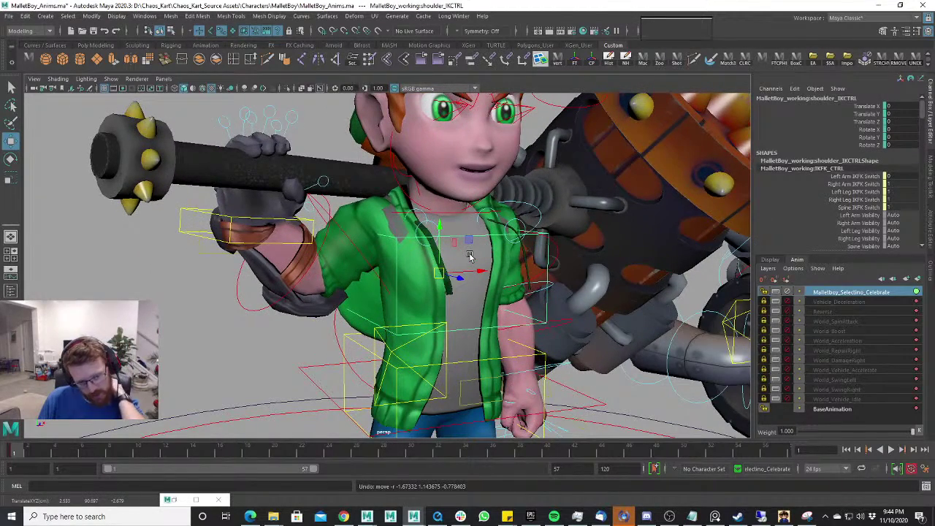
Try to move the root joint control between the feet, and undo the move.
scroll(470, 256, "down", 3)
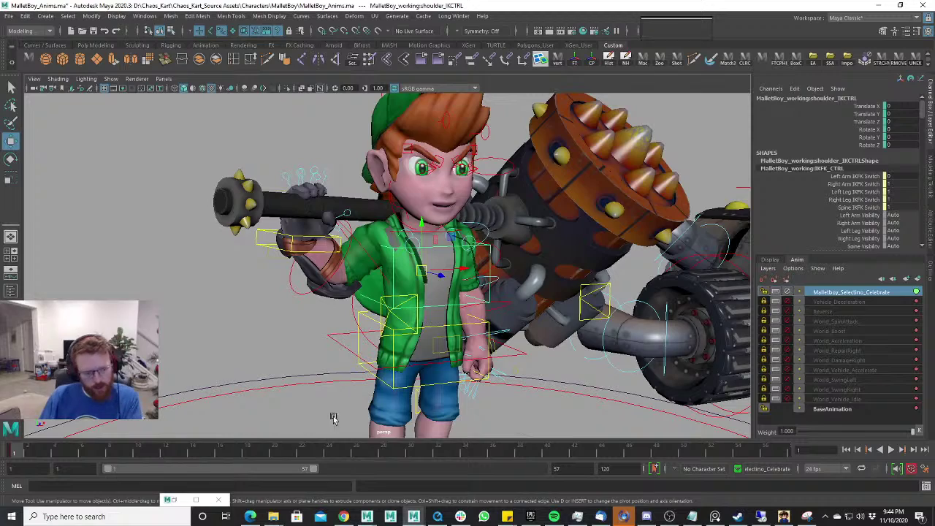
scroll(332, 417, "down", 3)
left_click(397, 405)
left_click_drag(402, 414, 433, 431)
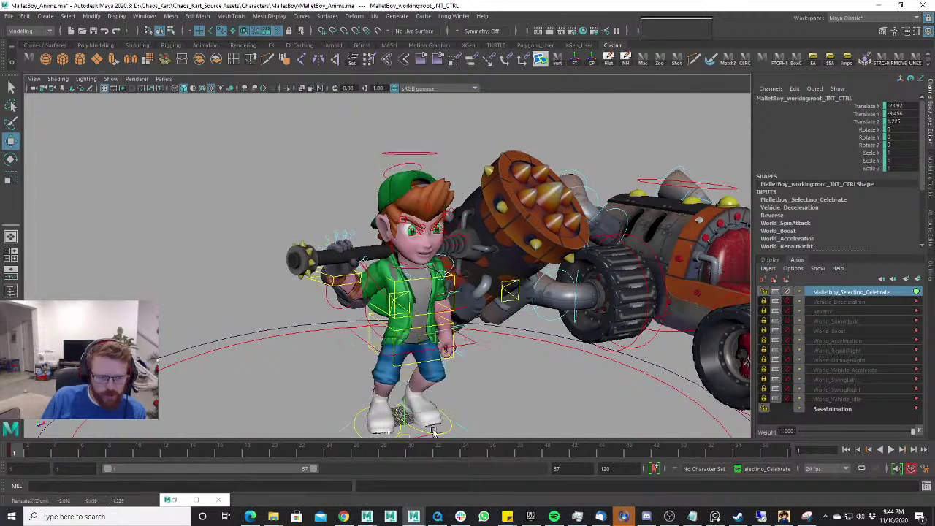
key("ctrl+z")
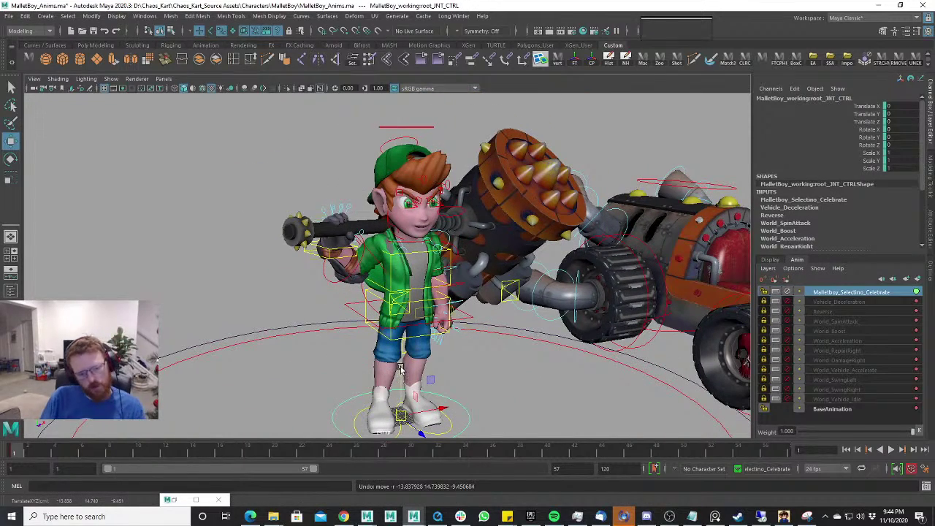
Try to tilt the upper body by rotating the body control about Z, and undo the rotation.
scroll(398, 373, "up", 5)
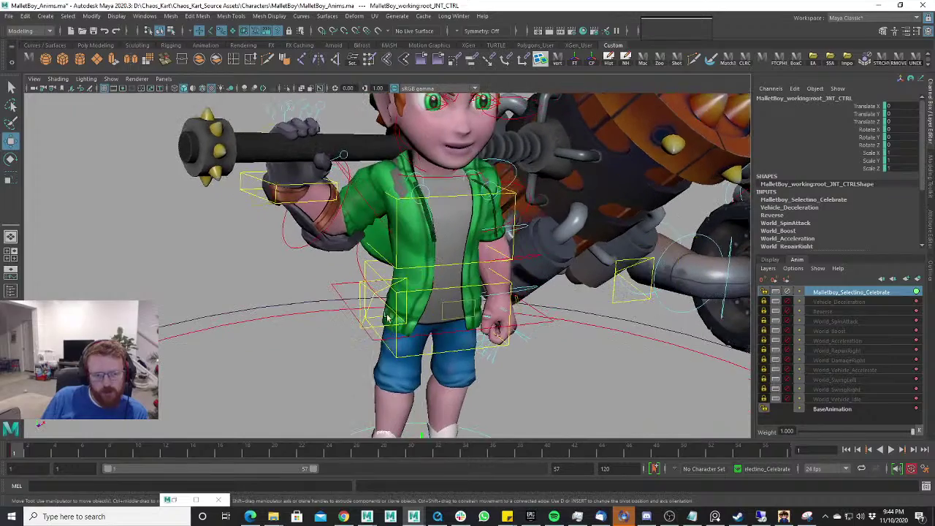
left_click(427, 333)
scroll(411, 274, "up", 2)
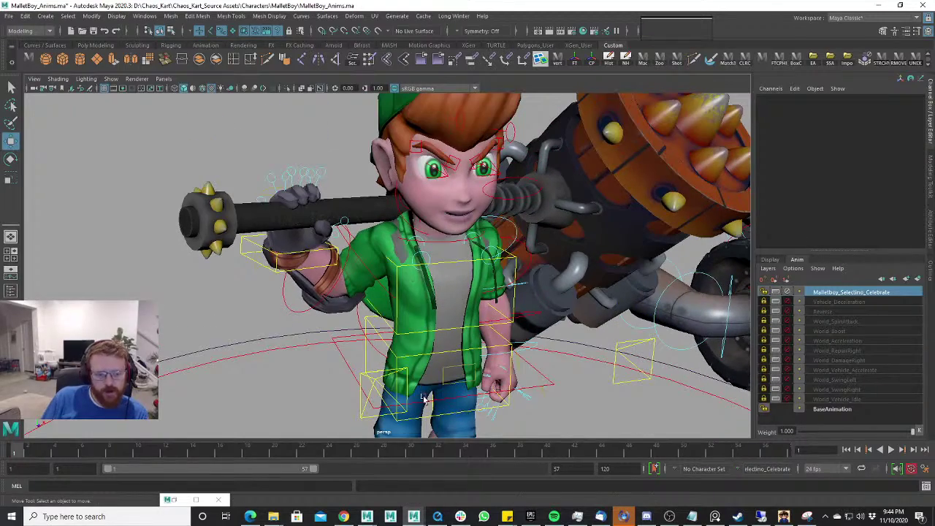
left_click(419, 332)
key("f")
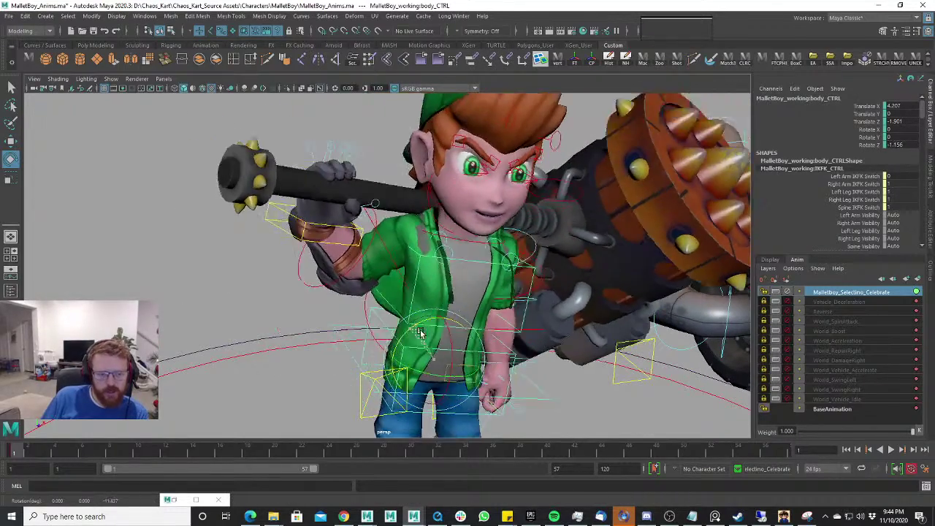
key("ctrl+z")
Lower the body control to Translate Y -1.569.
scroll(420, 332, "down", 2)
left_click_drag(420, 332, 342, 311, "alt")
middle_click_drag(336, 310, 299, 231, "alt")
right_click_drag(300, 232, 349, 277, "alt")
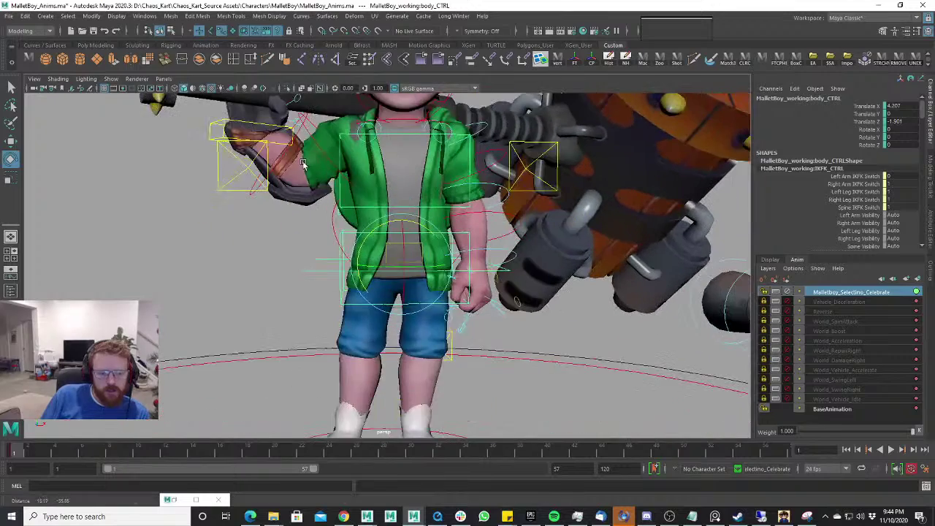
key("w")
right_click_drag(401, 380, 365, 335, "alt")
middle_click_drag(438, 374, 438, 338, "alt")
right_click_drag(438, 338, 440, 350, "alt")
left_click(432, 375)
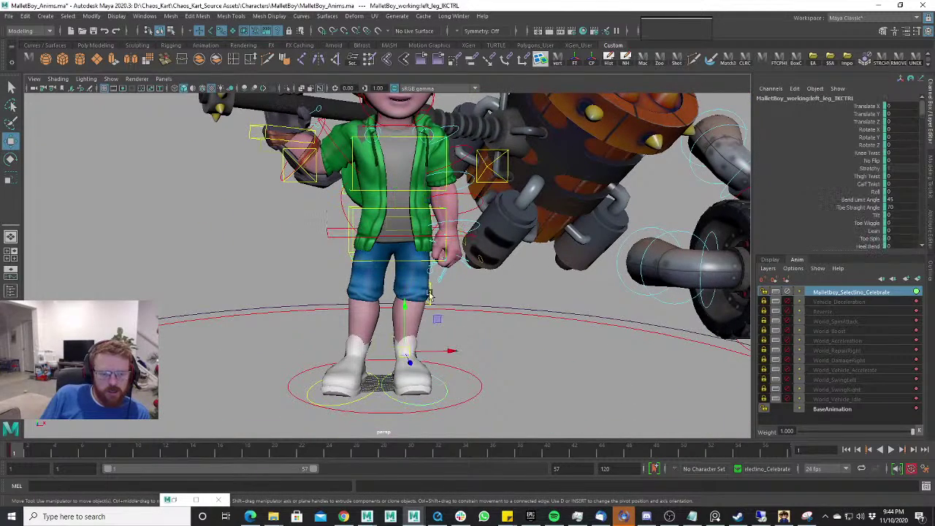
left_click(401, 236)
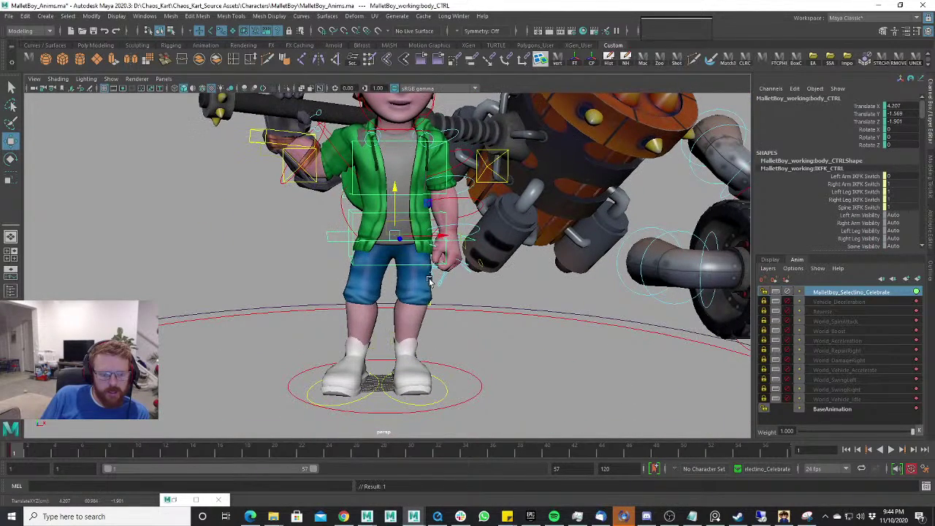
Turn the left foot outward with its leg IK control to Rotate Y 13.41, and compare the stance with the reference scene.
left_click(439, 385)
key("e")
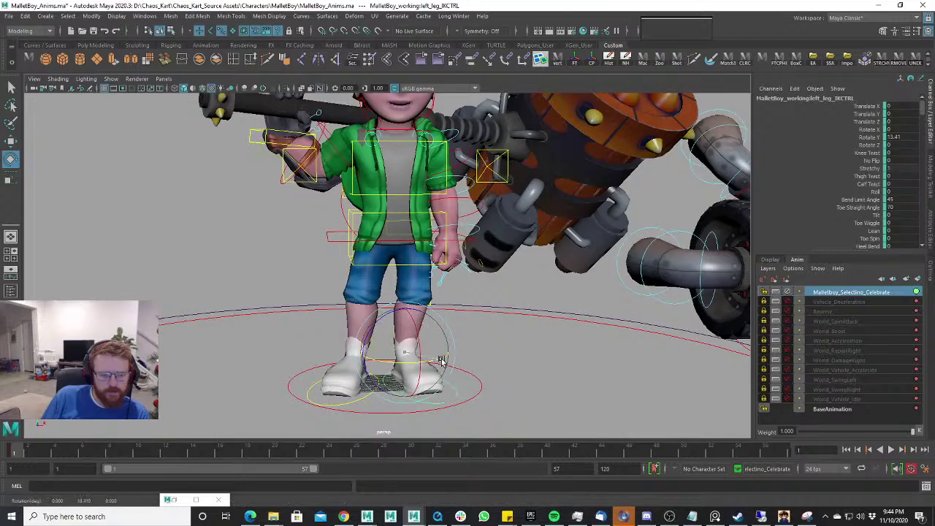
key("alt+Tab")
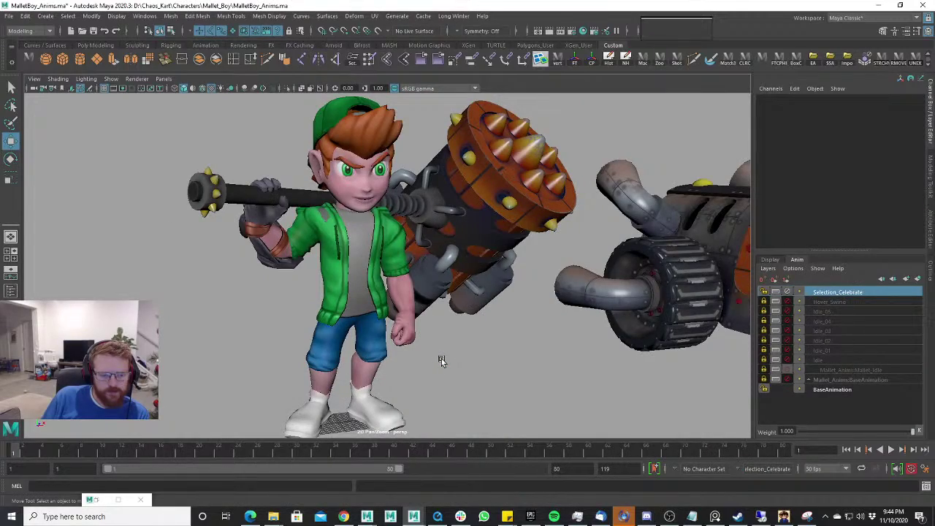
key("alt+Tab")
left_click_drag(442, 358, 481, 348, "alt")
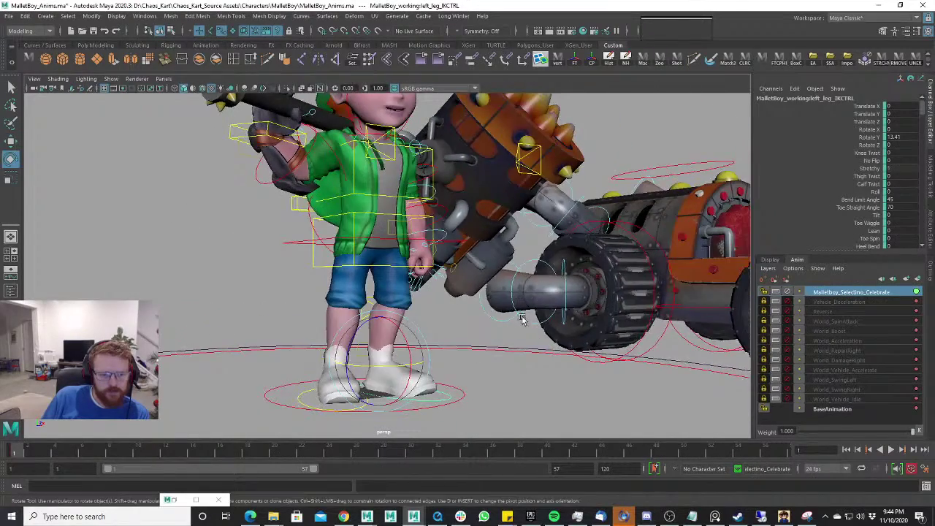
scroll(522, 319, "up", 3)
left_click_drag(475, 309, 479, 349, "alt")
key("alt+Tab")
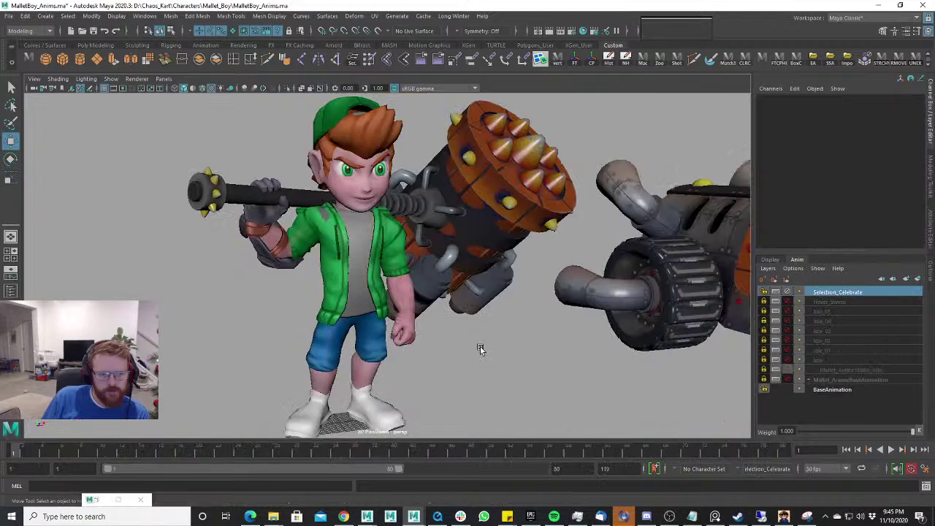
key("alt+Tab")
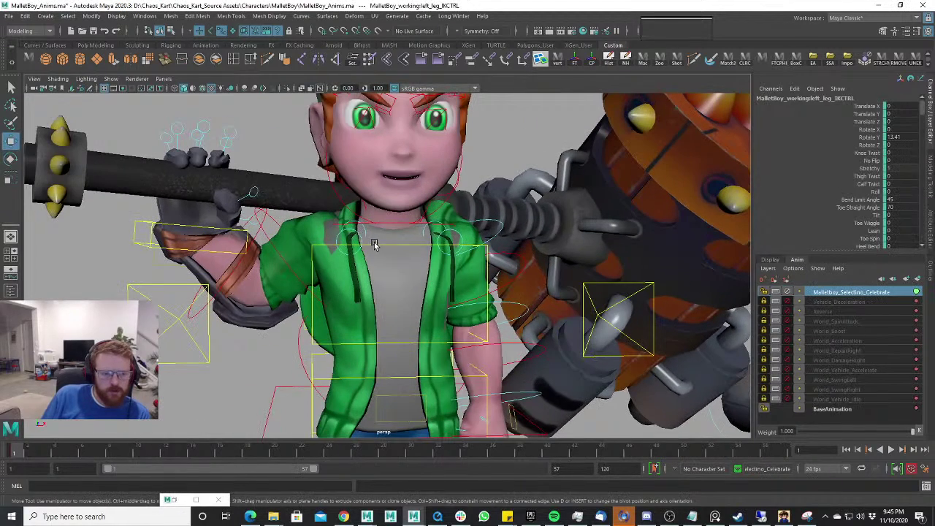
Tilt the shoulder IK control to Rotate Z -6.008, and compare the upper body with the reference scene.
left_click(374, 245)
key("e")
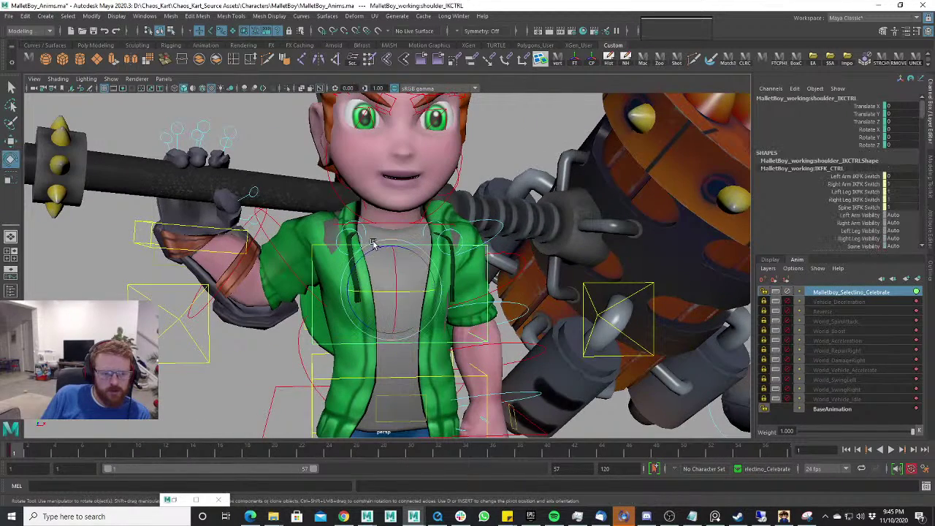
left_click_drag(372, 252, 450, 256, "alt")
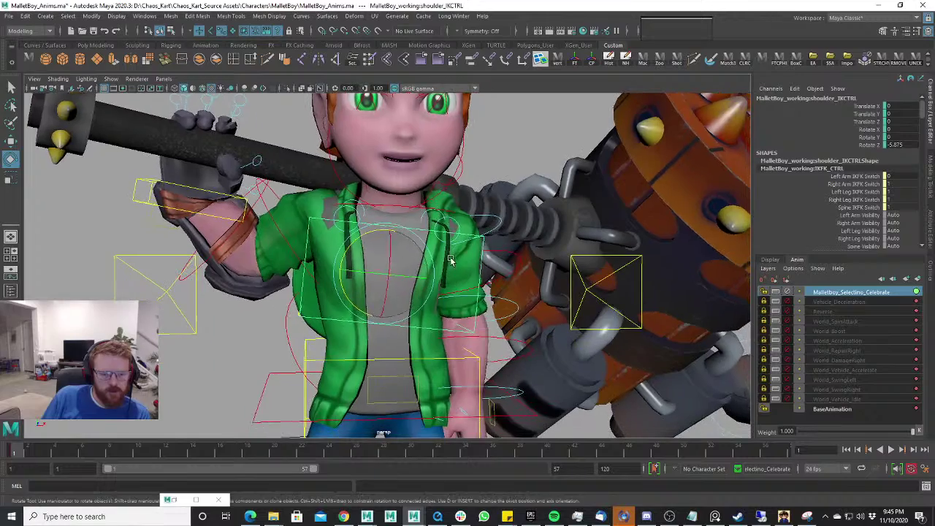
left_click(495, 229)
left_click_drag(410, 211, 411, 221)
scroll(488, 255, "down", 3)
mouse_move(483, 263)
left_mouse_down("alt")
mouse_move(509, 265)
mouse_move(475, 256)
left_mouse_up("alt")
scroll(510, 265, "down", 4)
scroll(475, 256, "up", 5)
key("w")
left_click(394, 231)
key("alt+Tab")
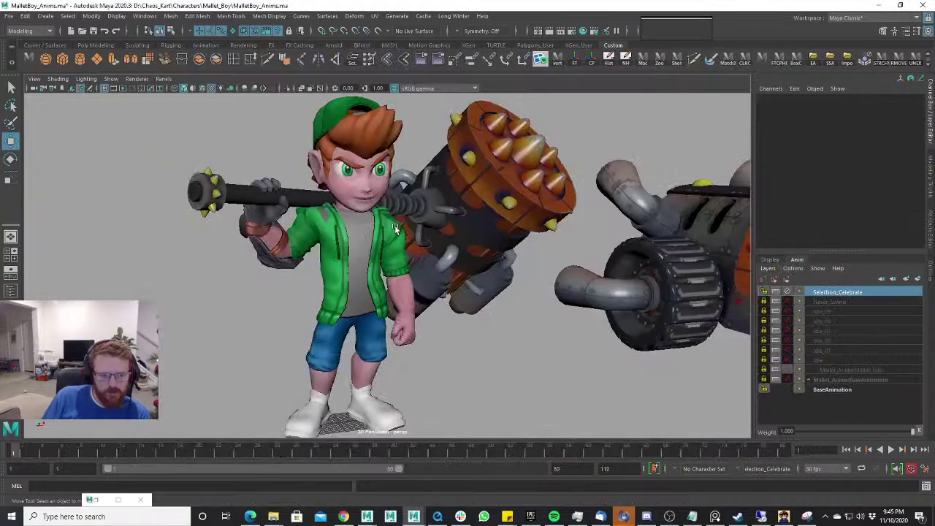
key("alt+Tab")
Tilt the pelvis IK control to Rotate Z 10.305 and shift it slightly sideways.
left_click_drag(422, 242, 422, 269, "alt")
scroll(500, 290, "down", 2)
key("w")
left_click(432, 278)
key("e")
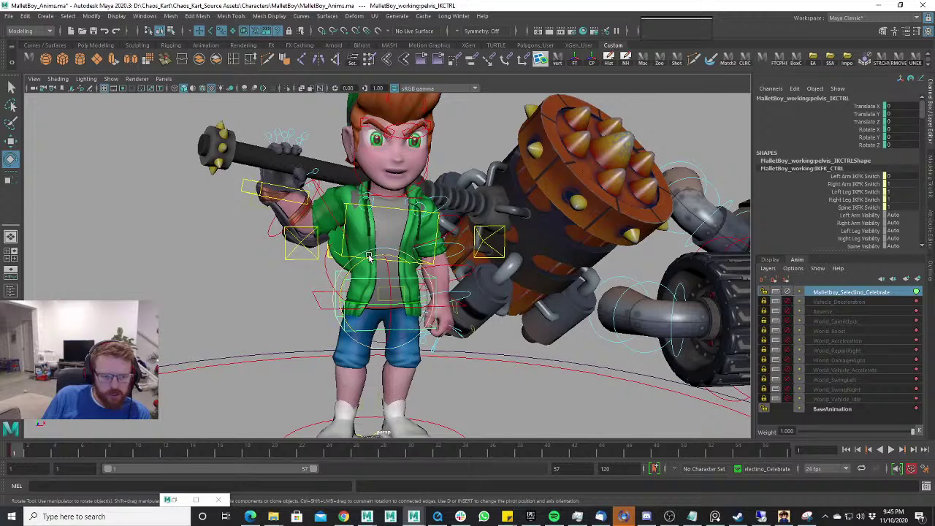
left_click_drag(370, 257, 364, 261)
key("w")
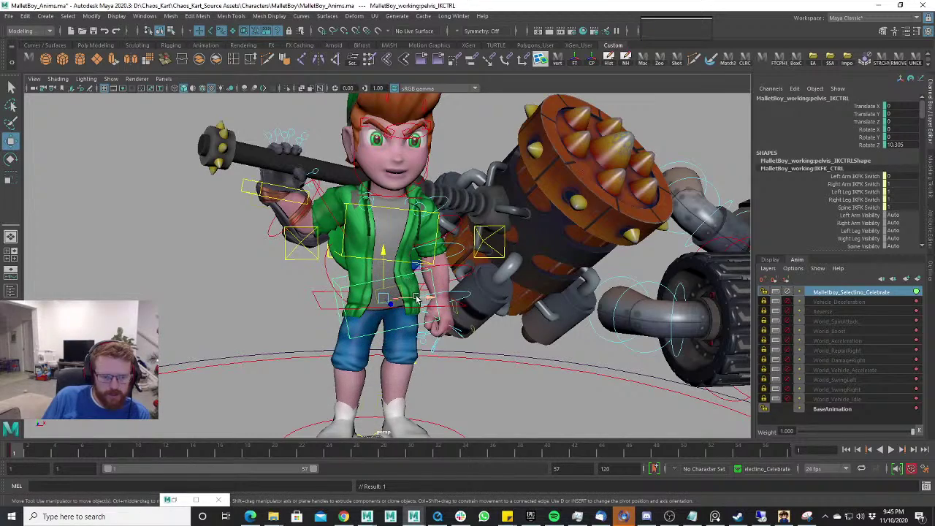
mouse_move(417, 297)
left_mouse_down()
mouse_move(432, 297)
mouse_move(432, 308)
left_mouse_up()
Move the left foot's leg IK control outward to Translate X 2.893 and back to Translate Z -1.851.
scroll(436, 297, "down", 3)
right_click_drag(432, 308, 454, 346, "alt")
left_click_drag(455, 346, 456, 379, "alt")
left_click(435, 418)
left_click_drag(455, 379, 452, 376, "alt")
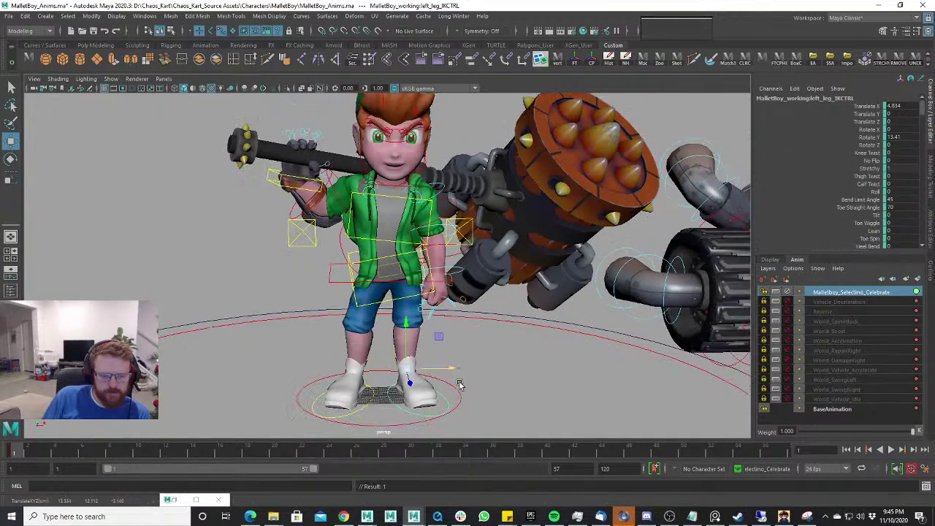
left_click_drag(435, 343, 538, 341, "alt")
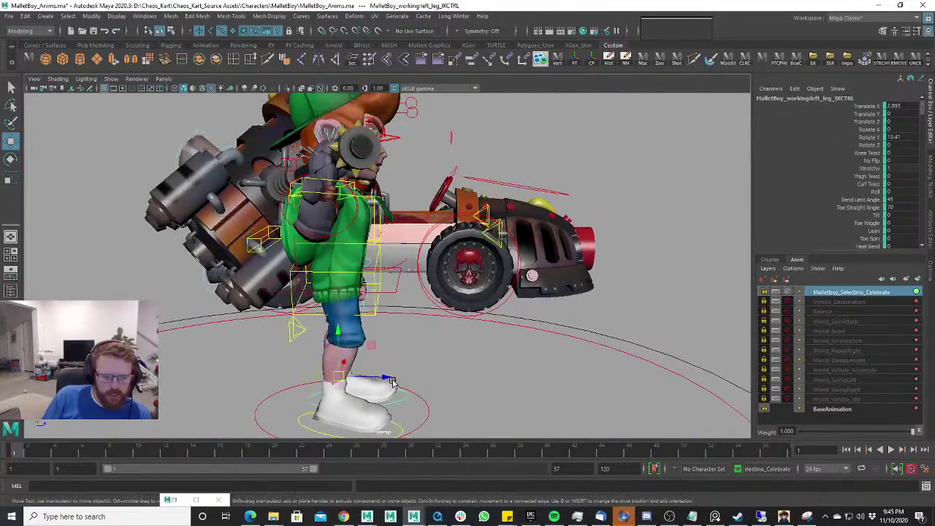
left_click_drag(390, 381, 385, 379)
left_click_drag(419, 360, 353, 282, "alt")
scroll(352, 282, "down", 2)
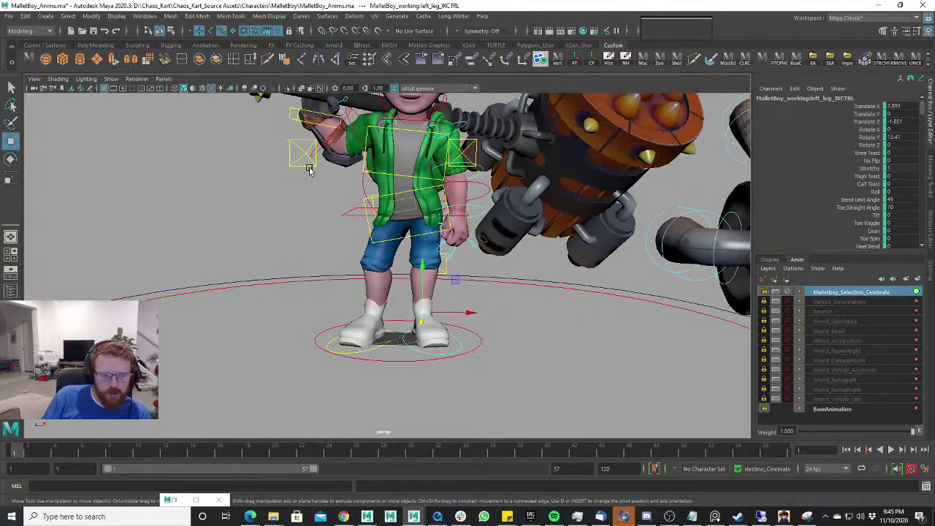
Lower the right leg's pole vector control to adjust the direction of the right knee.
left_click(309, 168)
left_click_drag(311, 171, 363, 178, "alt")
left_click_drag(333, 151, 361, 232)
left_click(380, 351)
key("e")
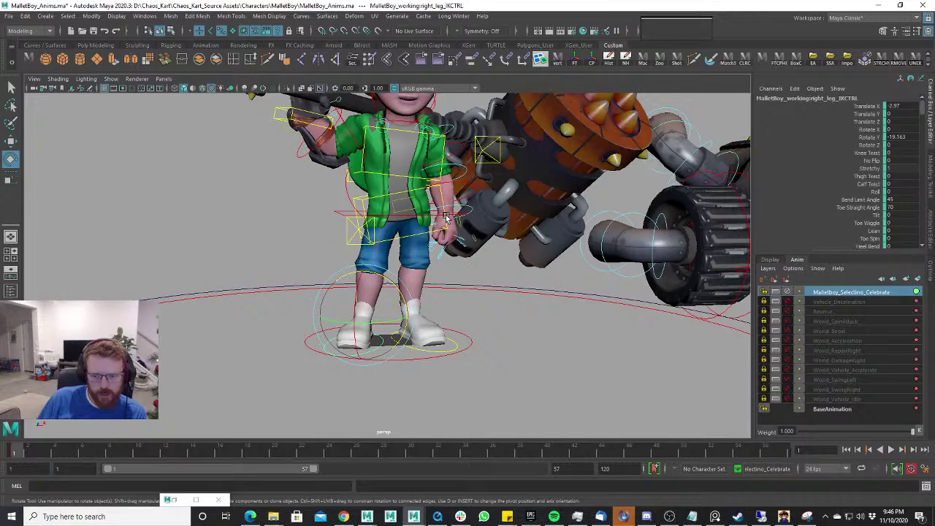
scroll(296, 247, "up", 10)
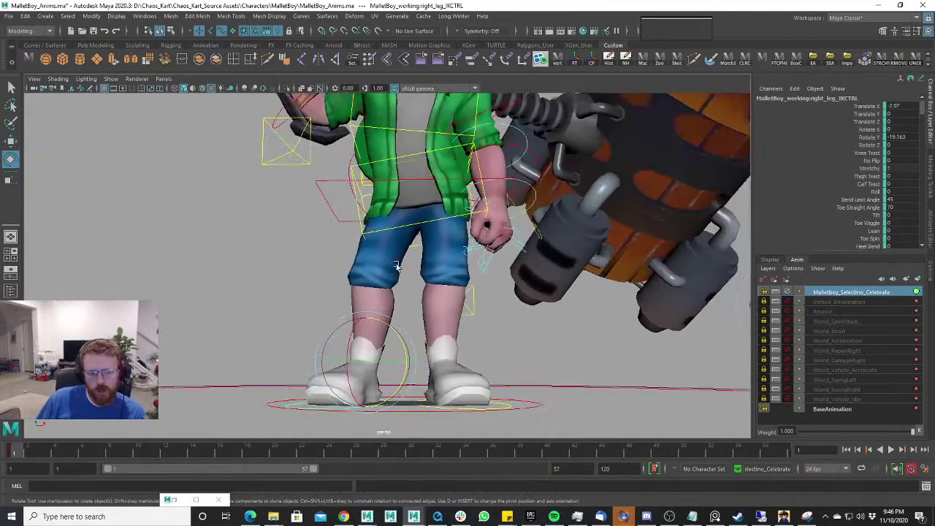
left_click_drag(397, 265, 446, 254, "alt")
scroll(448, 276, "down", 5)
Move the left leg's pole vector control outward and down to Translate X 20.683, Translate Y 8.349 and Translate Z 35.08.
left_click(476, 211)
key("w")
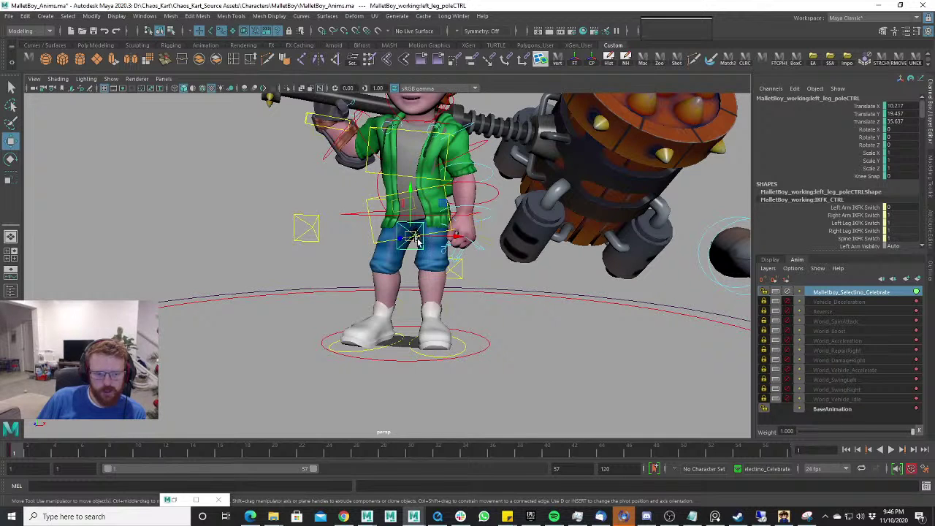
mouse_move(453, 261)
left_mouse_down("alt")
mouse_move(485, 258)
mouse_move(457, 258)
left_mouse_up("alt")
key("ctrl+z")
left_click_drag(448, 166, 478, 325)
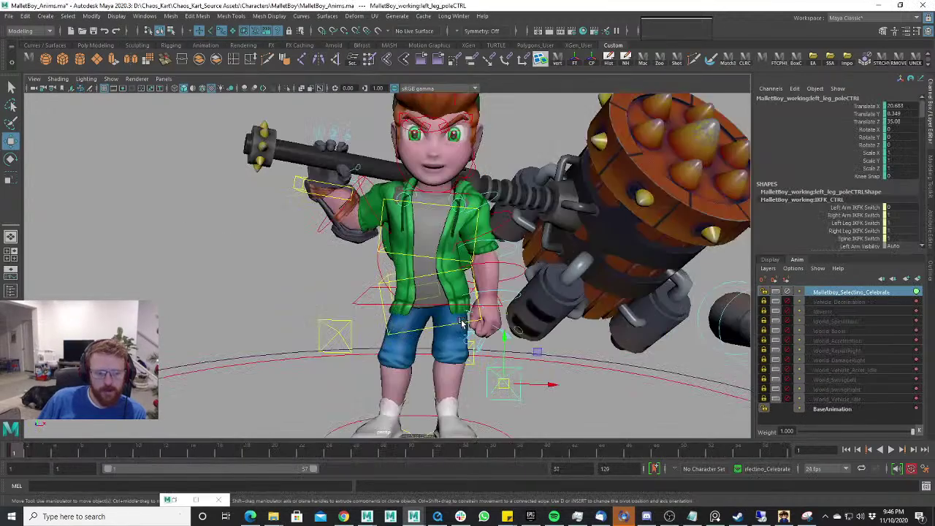
Rotate the right clavicle control to Rotate X -0.12, Rotate Y 2.459 and Rotate Z -31.406.
scroll(425, 241, "up", 3)
scroll(426, 241, "down", 1)
scroll(426, 241, "up", 2)
scroll(427, 241, "up", 3)
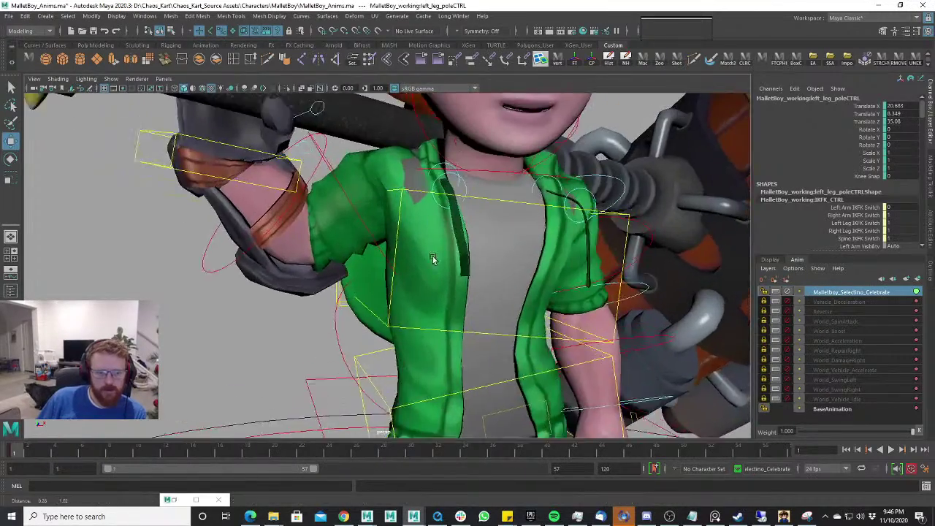
middle_click_drag(434, 259, 426, 321, "alt")
left_click_drag(427, 321, 457, 302, "alt")
left_click(357, 282)
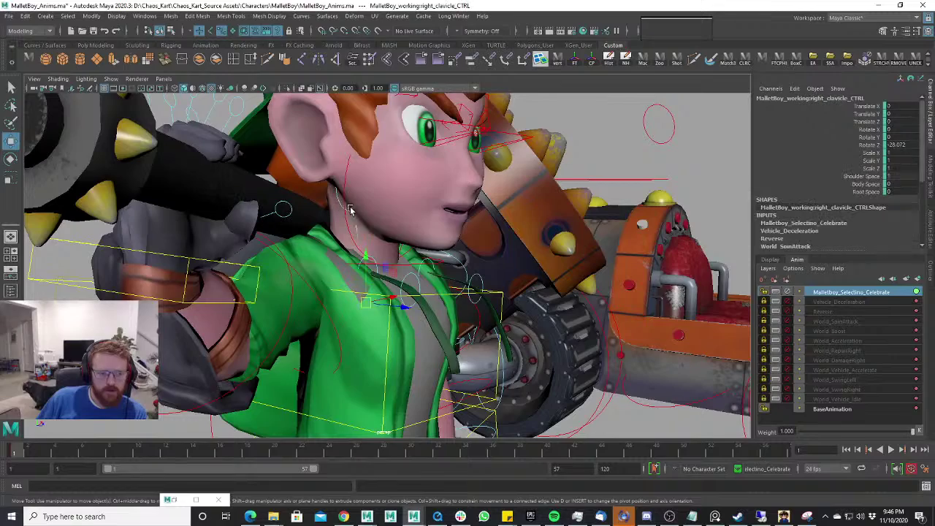
key("e")
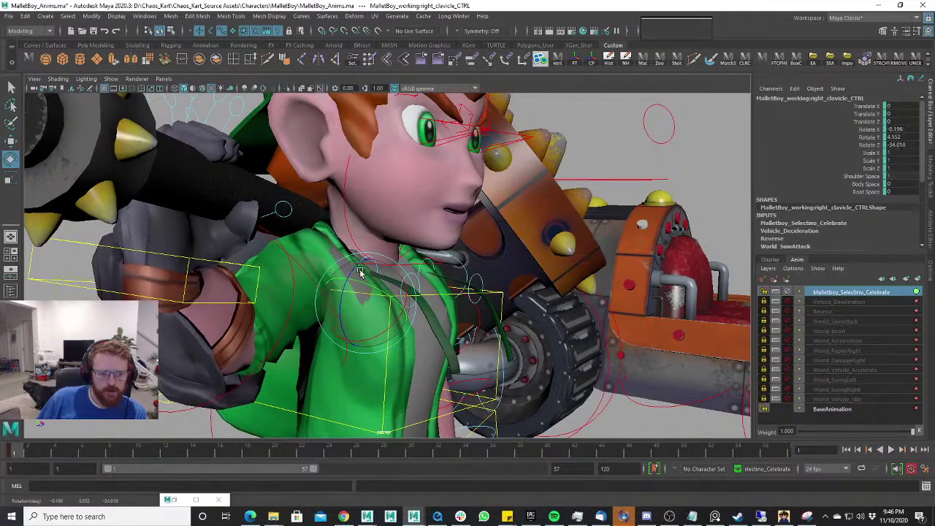
scroll(357, 274, "down", 3)
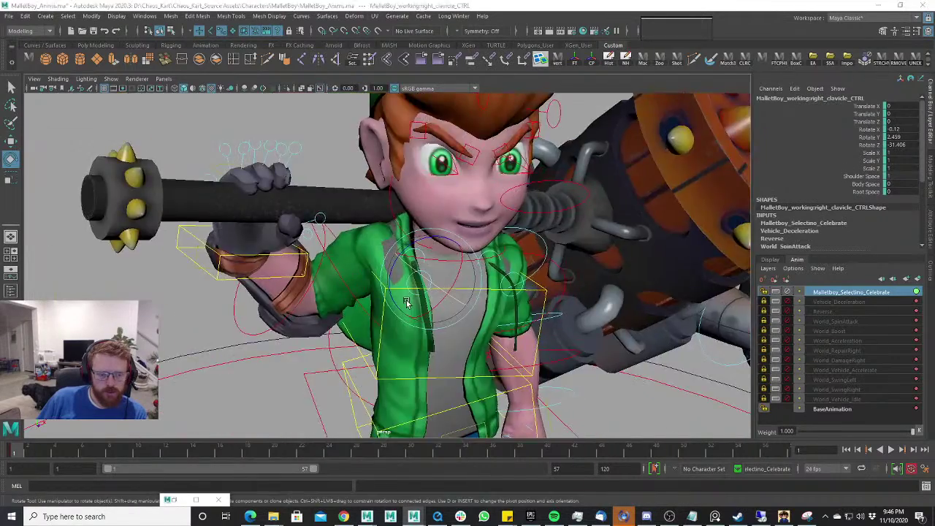
scroll(398, 263, "down", 3)
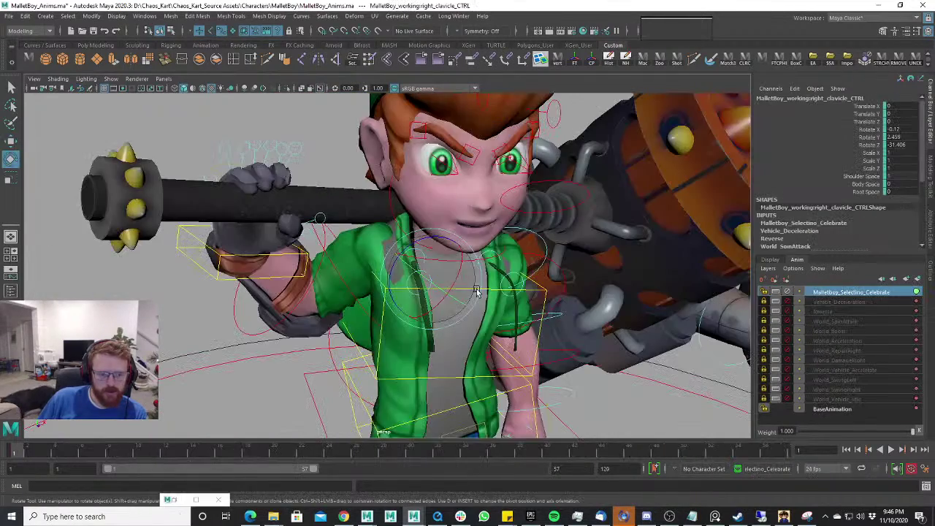
Compare the pose with the reference scene and tilt the shoulder IK control to Rotate X -5.286.
left_click_drag(532, 265, 564, 276, "alt")
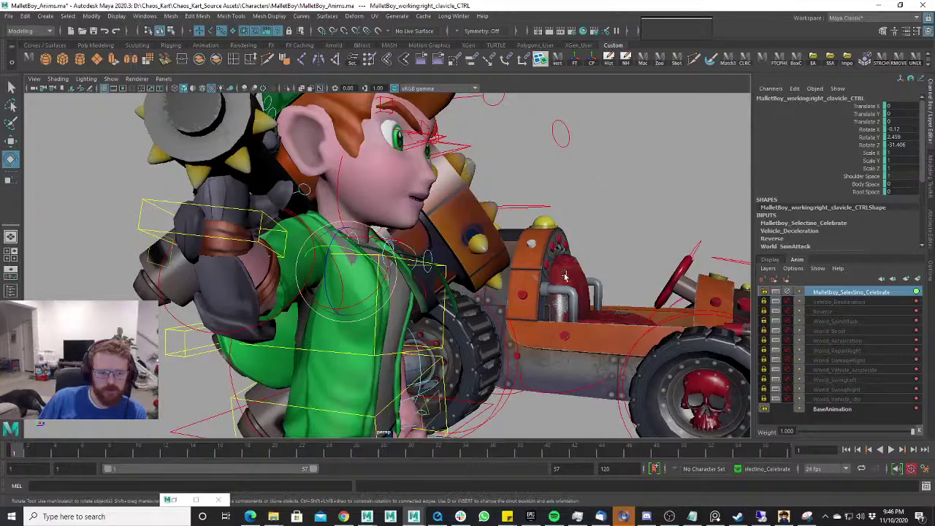
key("alt+Tab")
key("alt+Tab")
left_click(431, 282)
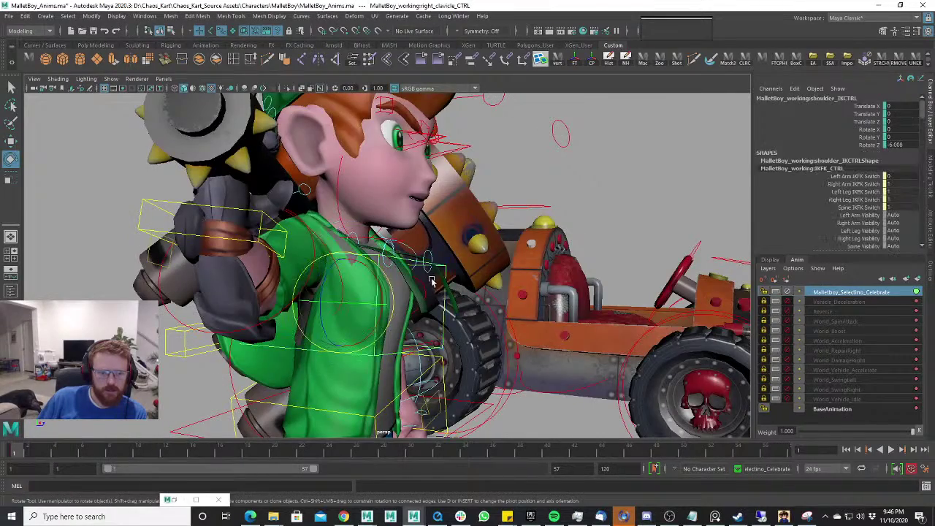
left_click_drag(430, 281, 418, 288, "alt")
left_click_drag(327, 282, 326, 276)
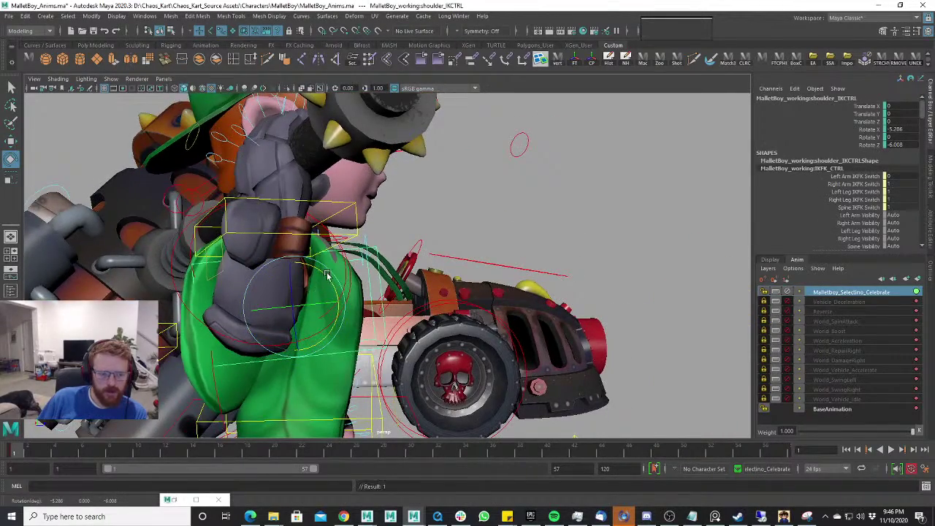
right_click_drag(326, 275, 306, 281, "alt")
left_click_drag(511, 307, 444, 326, "alt")
right_click_drag(525, 326, 497, 328, "alt")
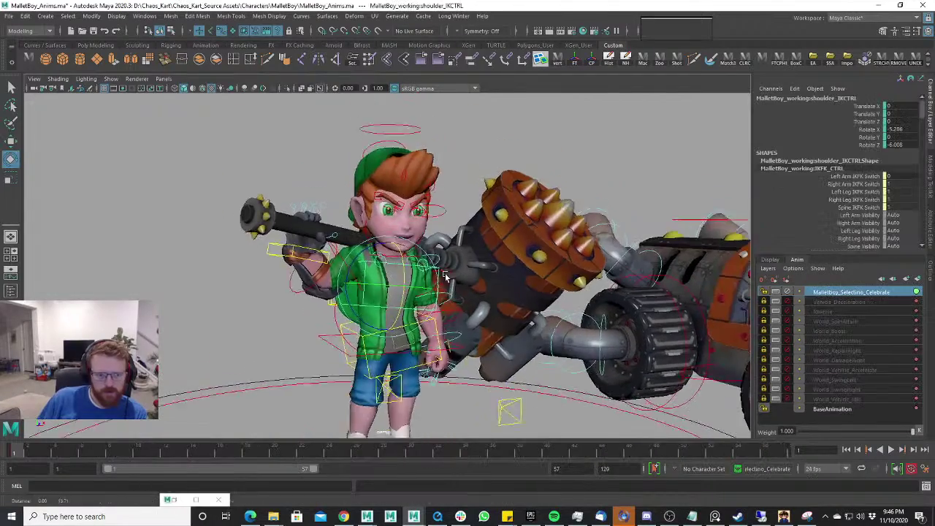
Try rotating the head control to turn the character's face, and undo that rotation.
right_click_drag(438, 219, 467, 219, "alt")
left_click_drag(424, 160, 388, 108, "alt")
left_click(388, 107)
key("e")
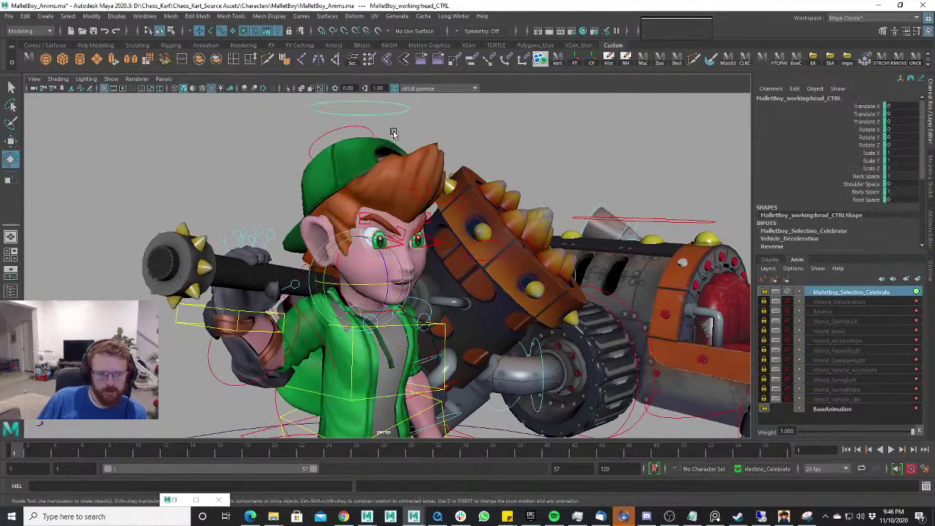
left_click_drag(377, 245, 398, 252)
right_click_drag(409, 256, 460, 260, "alt")
key("ctrl+z")
Lower the left inner and outer eyebrow controls together, bringing the outer one to Translate X -0.628, Translate Y 0.059 and Translate Z -0.021.
left_click(445, 219)
key("w")
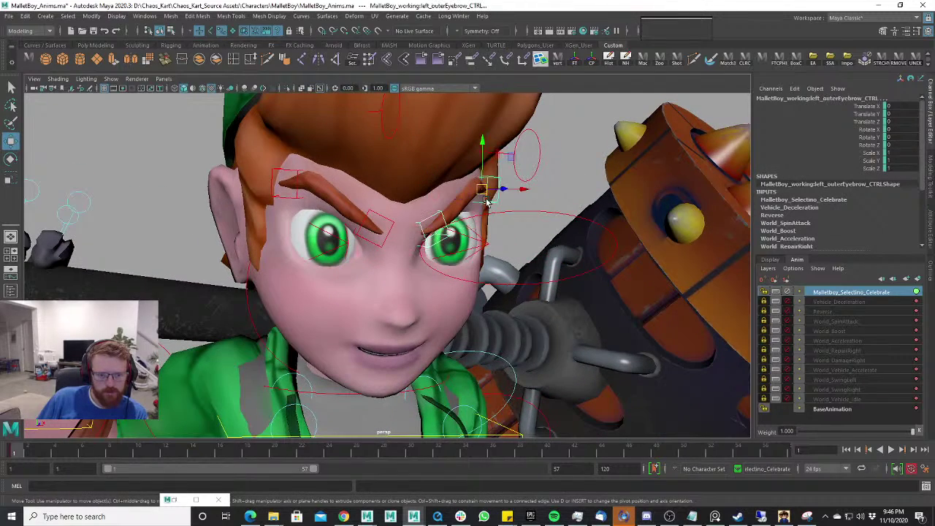
left_click_drag(482, 141, 407, 208)
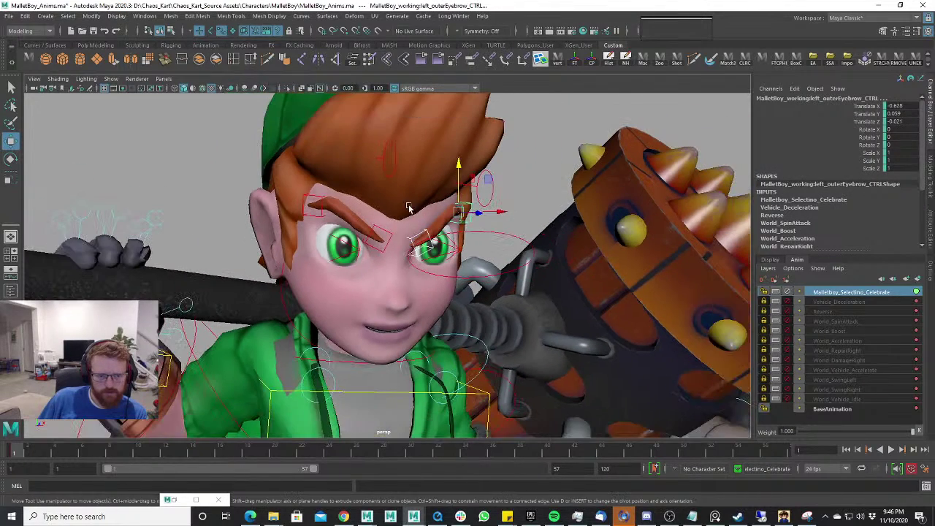
Select the right inner and outer eyebrow controls together for moving.
left_click(388, 229)
left_click(384, 228)
left_click(325, 198, "shift")
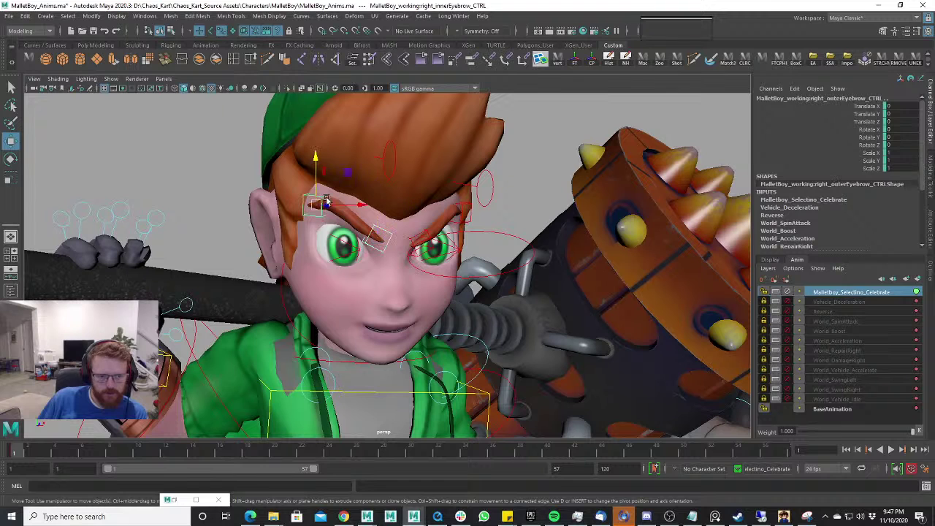
Lower the right eyebrow controls, bringing the outer one to a translation of about -2.537, 0.161, 0.194.
left_click_drag(321, 160, 322, 157)
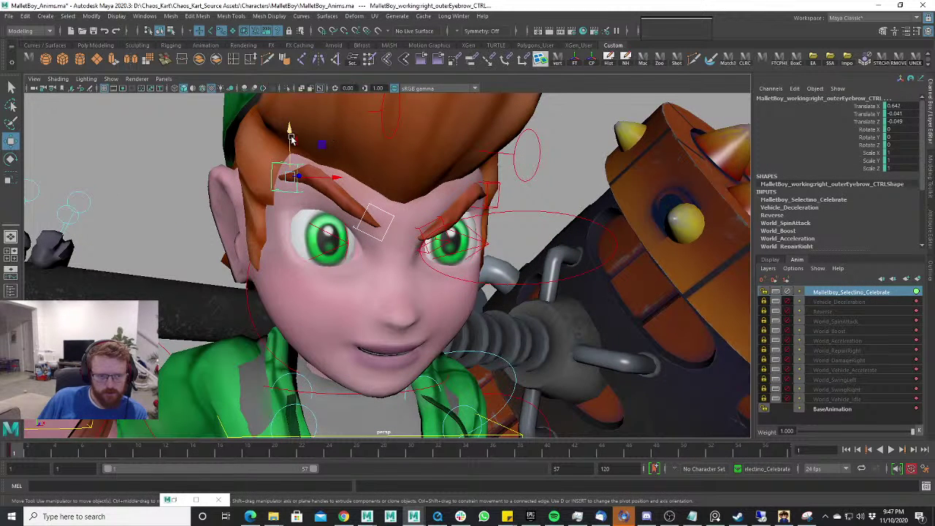
left_click_drag(290, 138, 324, 176)
key("e")
key("w")
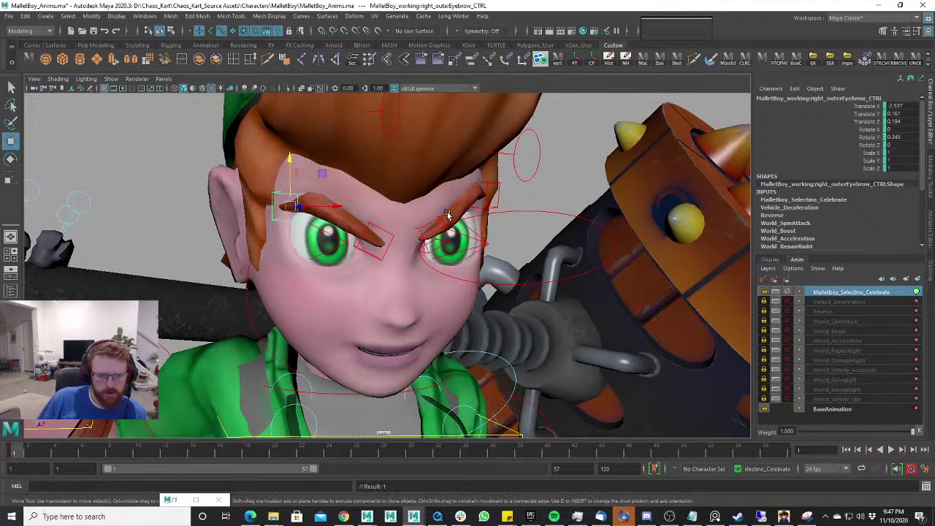
Raise the left outer and inner eyebrow controls together, placing the inner one at about 0.302, -0.008, 0.135.
left_click(483, 192)
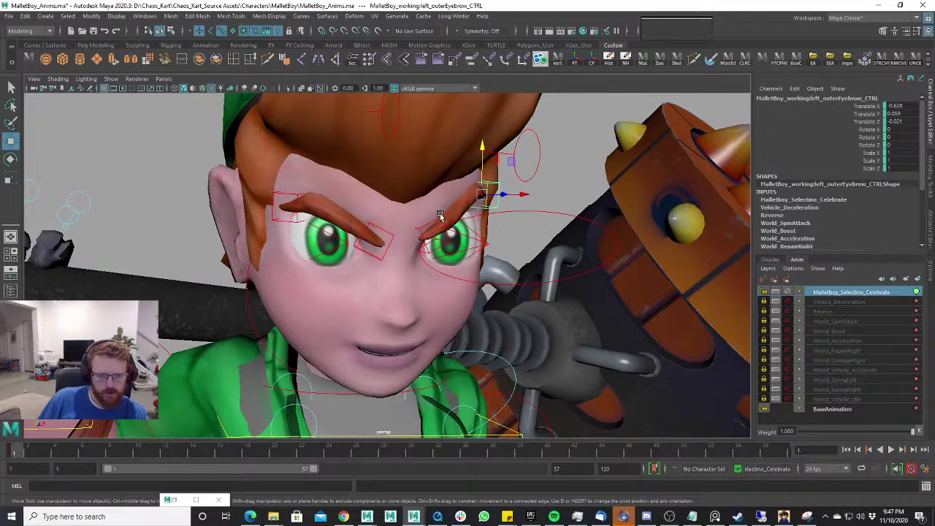
left_click(435, 217)
left_click_drag(430, 184, 429, 176)
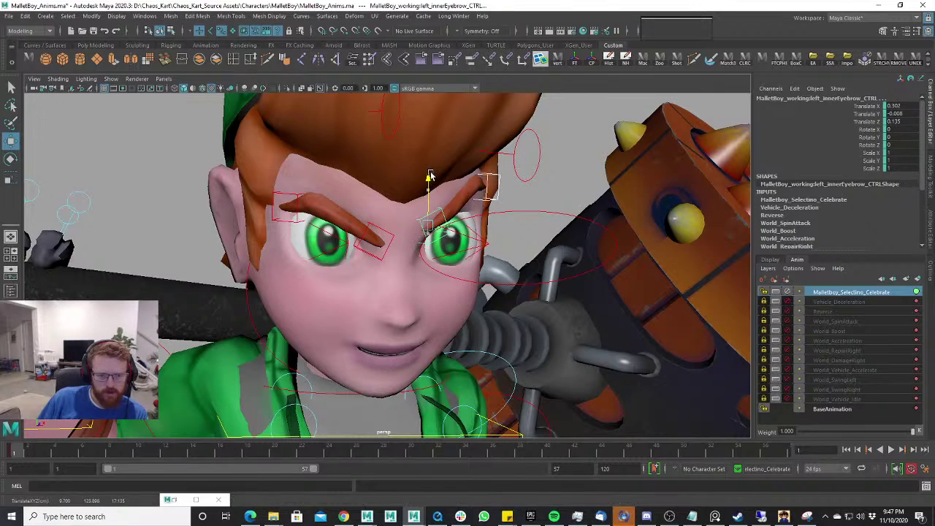
Compare the pose with the reference scene and rotate the left hand FK control to about 0.8, -7.7, 8.6.
scroll(469, 222, "down", 10)
left_click_drag(504, 269, 438, 329, "alt")
scroll(497, 232, "up", 5)
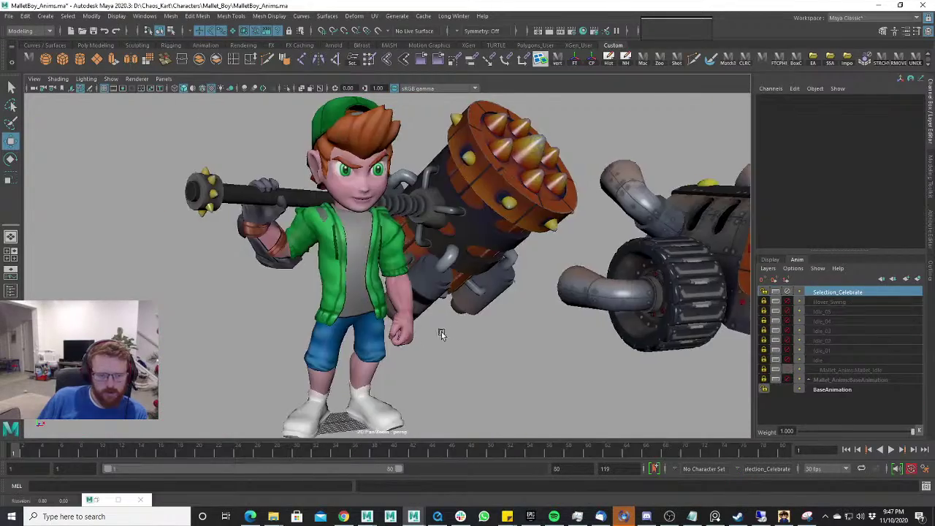
left_click_drag(438, 328, 346, 334, "alt")
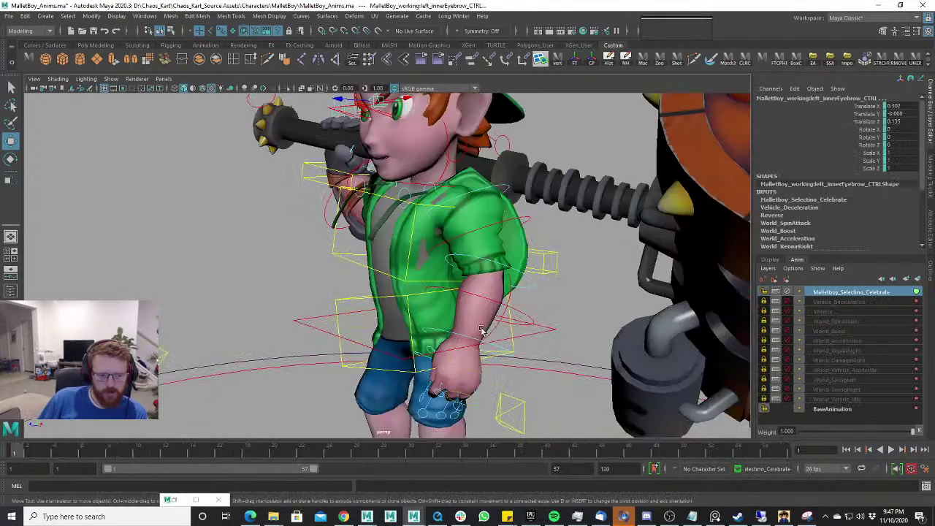
left_click_drag(438, 365, 457, 368, "alt")
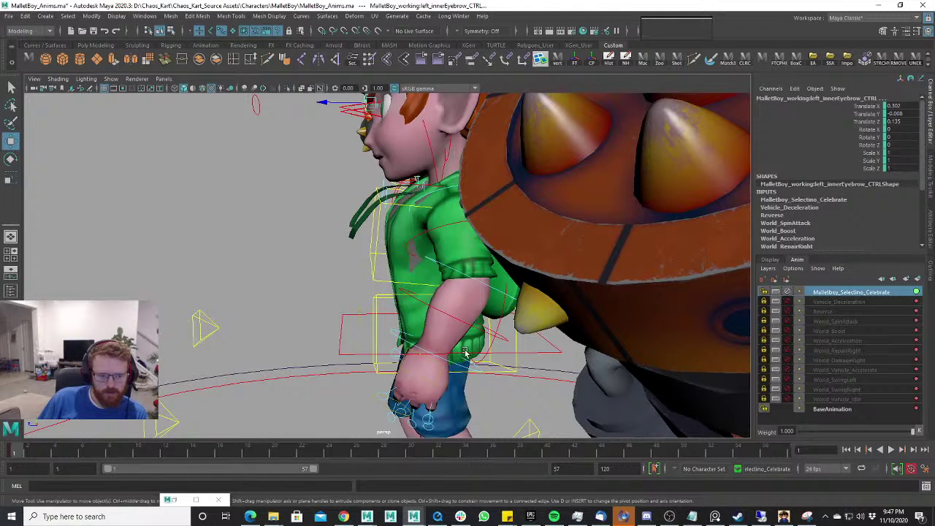
left_click(459, 365)
key("e")
left_click_drag(460, 332, 441, 335)
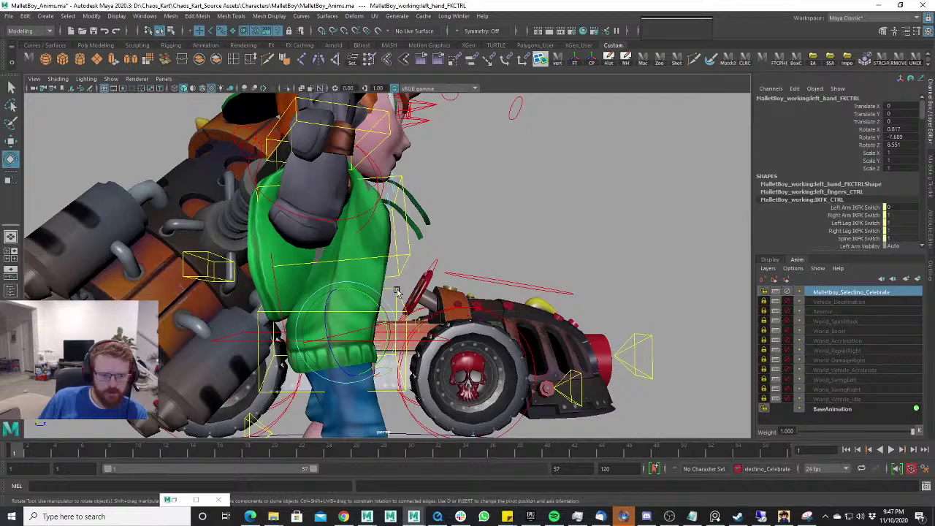
Adjust the torso pose with the shoulder IK control and the body control.
left_click(397, 290)
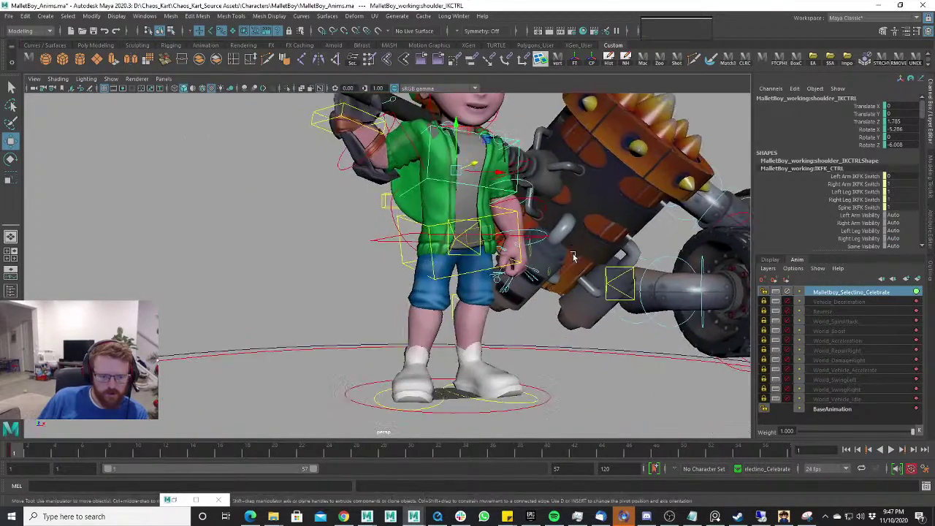
left_click_drag(573, 257, 660, 279, "alt")
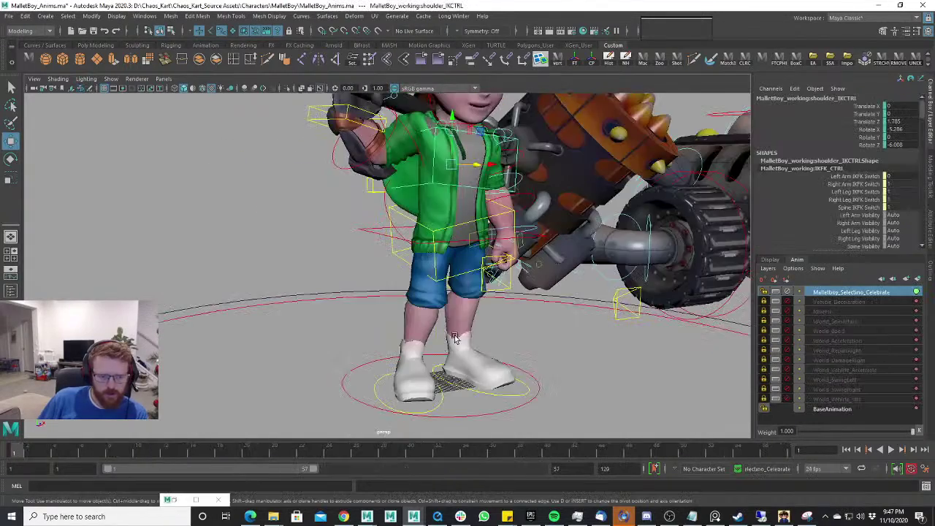
left_click_drag(502, 319, 462, 299, "alt")
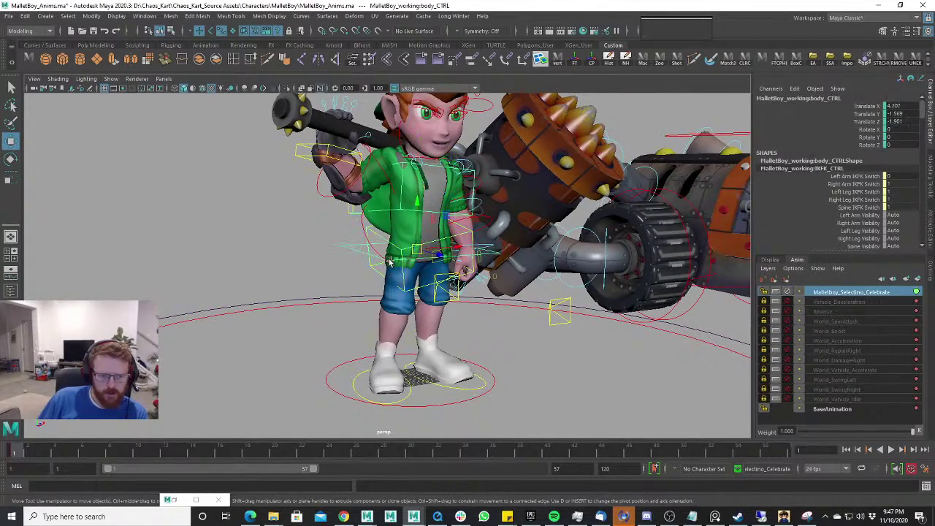
left_click_drag(414, 206, 415, 284, "alt")
Rotate the right foot IK control to about -36.5 in Y and move the right knee pole control to about -17.3 in X.
left_click(428, 293)
left_click(420, 276)
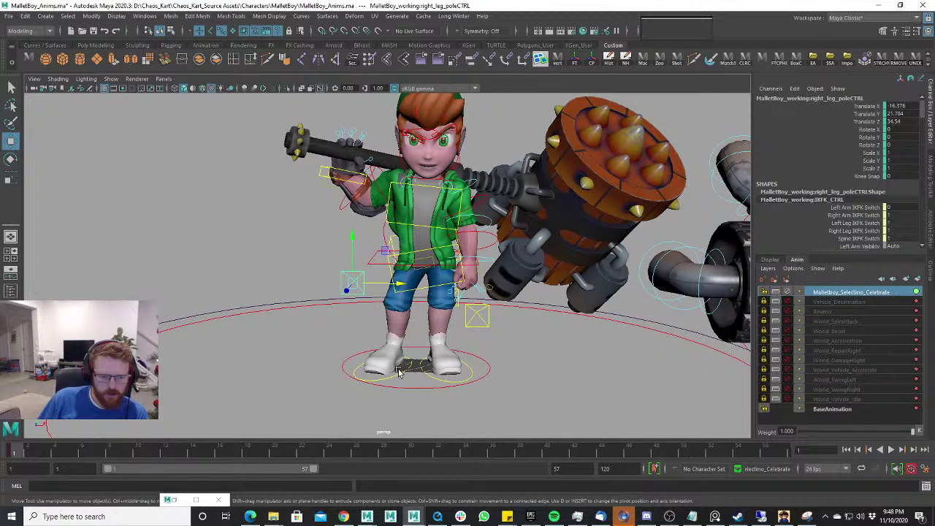
left_click(398, 372)
left_click(400, 375)
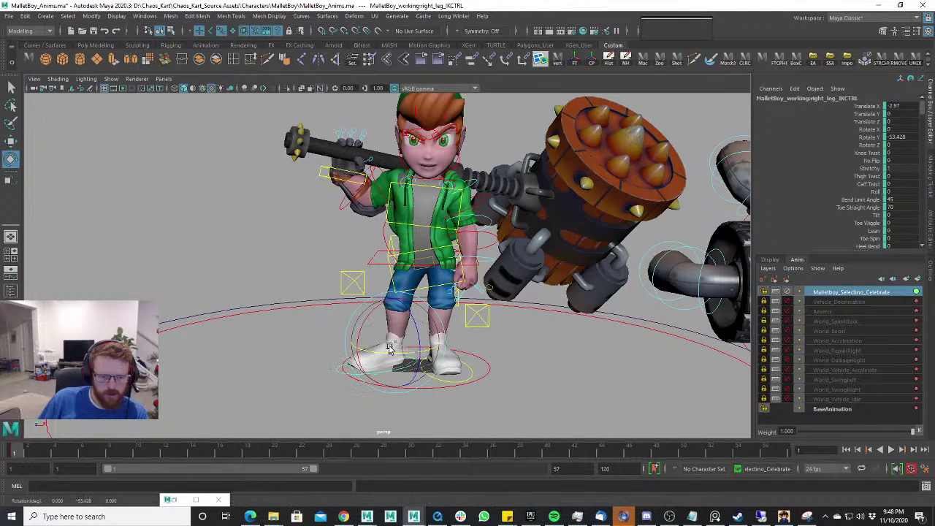
left_click_drag(403, 348, 431, 350, "alt")
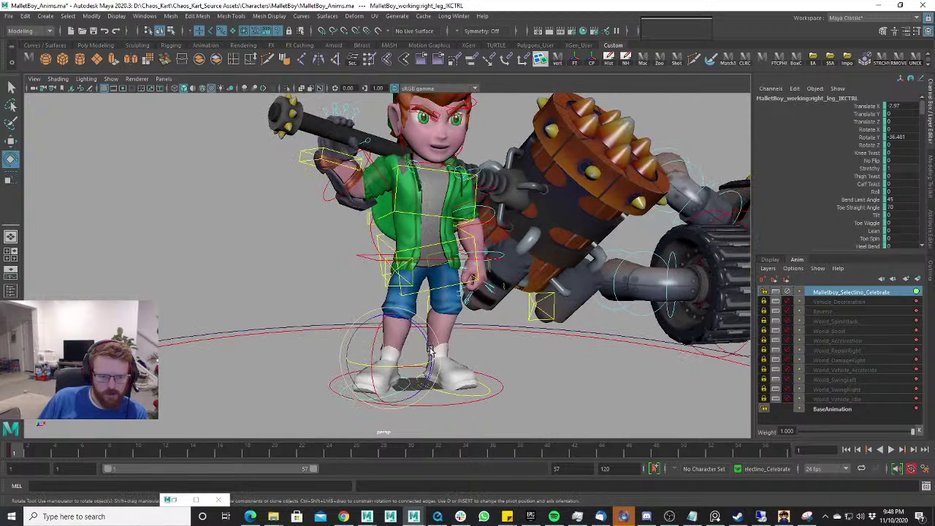
left_click(408, 285)
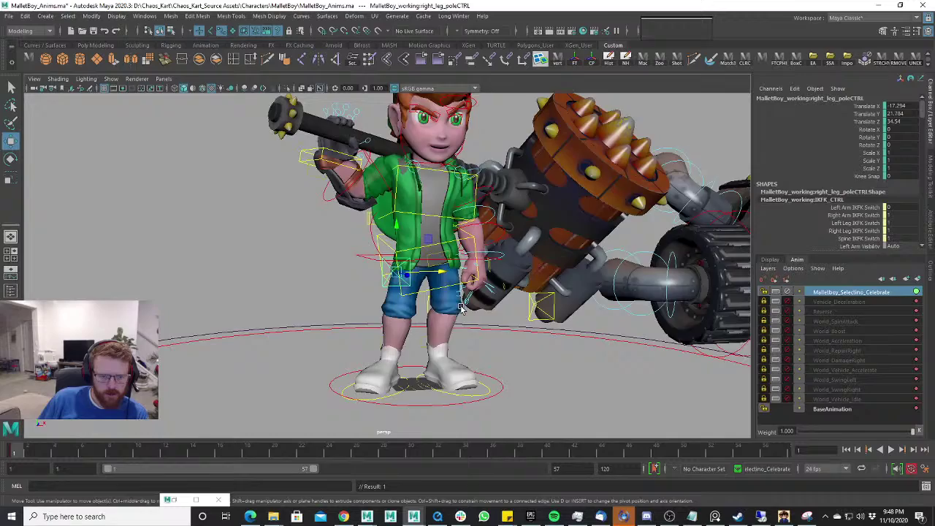
left_click_drag(409, 343, 445, 345, "alt")
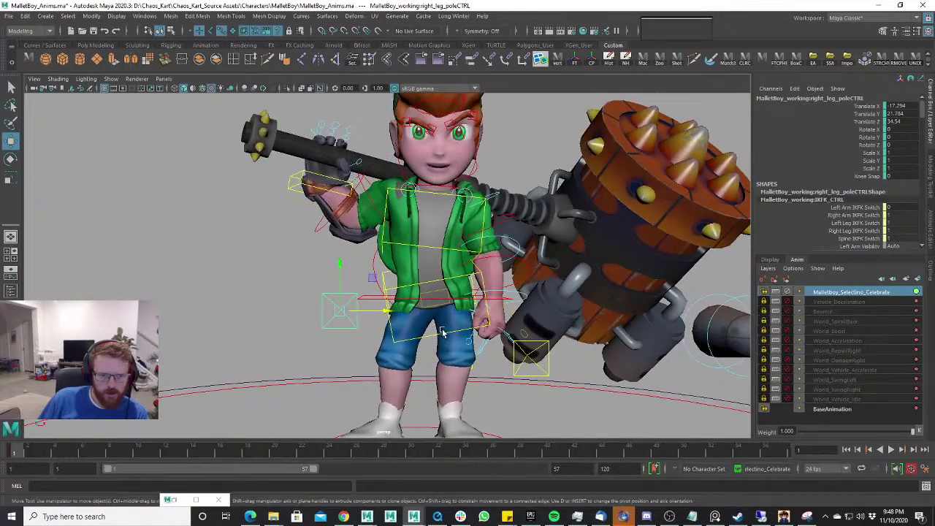
Turn on X-ray shading in the working scene and show NURBS curves in the reference scene's viewport.
scroll(475, 314, "up", 10)
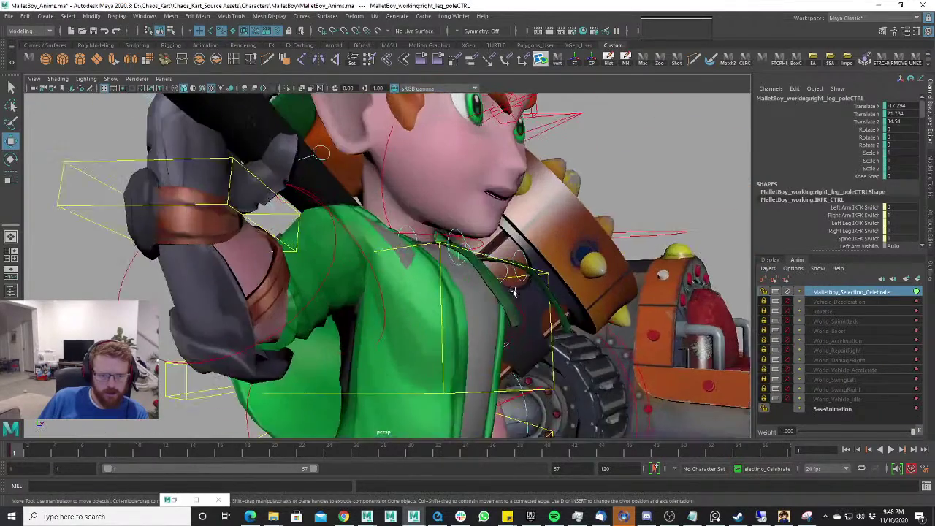
left_click_drag(513, 292, 447, 305, "alt")
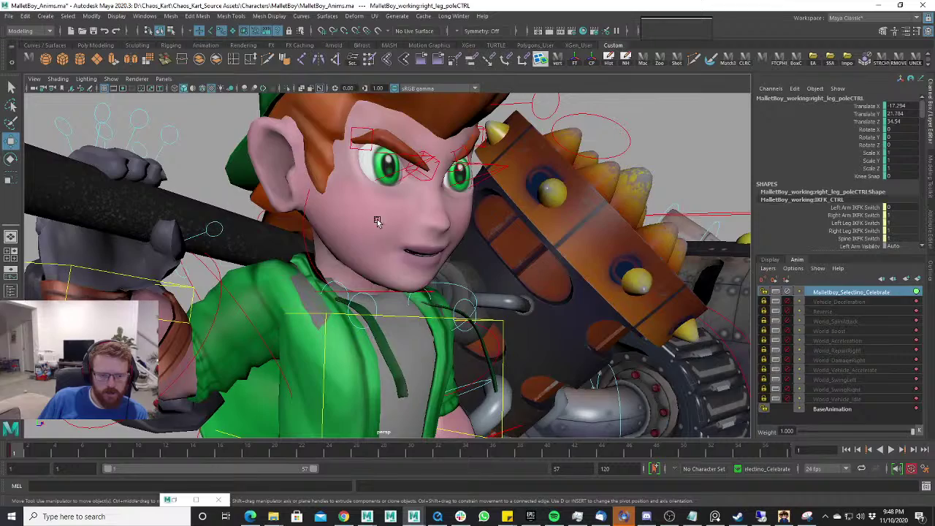
left_click(302, 88)
left_click_drag(350, 168, 327, 211, "alt")
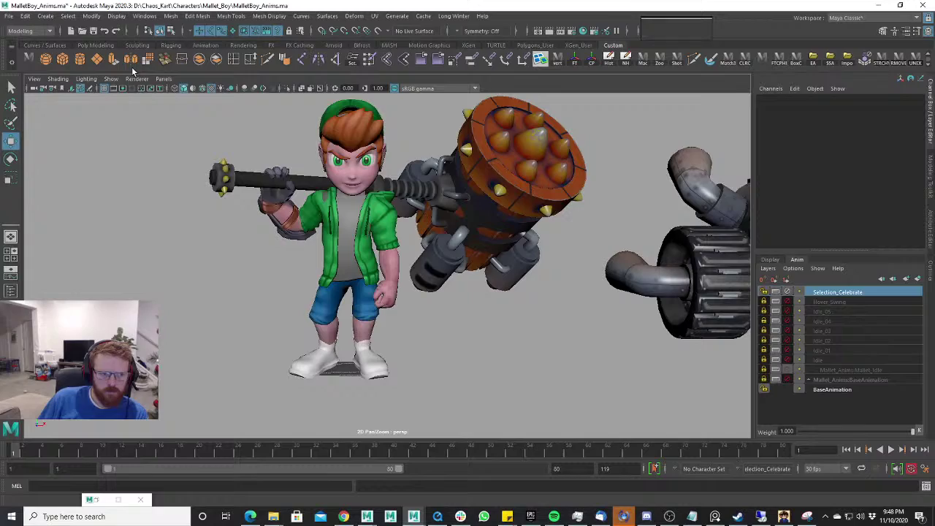
left_click(111, 79)
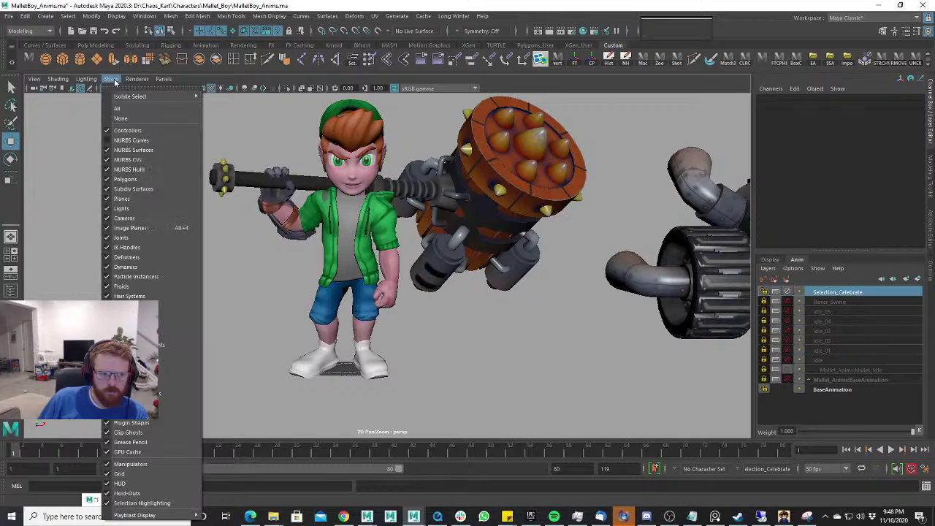
left_click(139, 139)
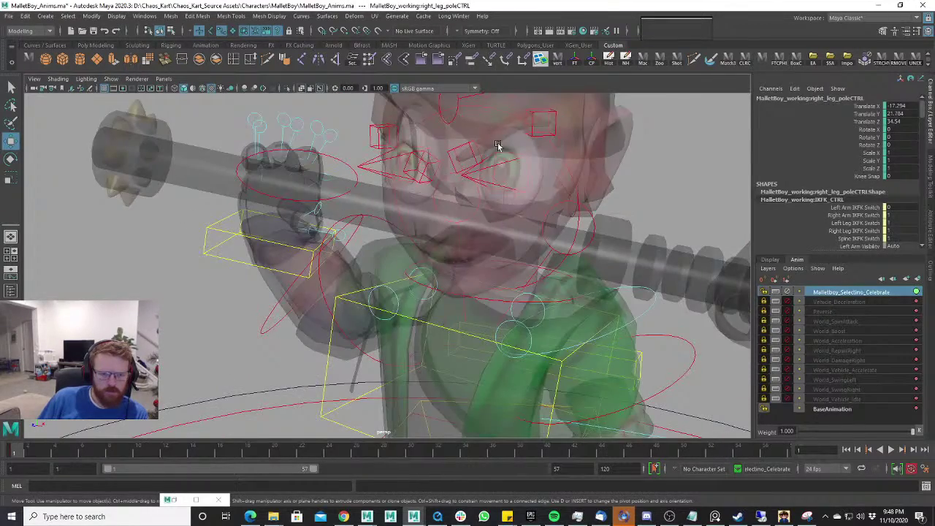
Turn off X-ray shading in the working scene and select the character's head control.
scroll(500, 146, "down", 4)
left_click(301, 89)
scroll(441, 129, "down", 3)
mouse_move(441, 129)
left_mouse_down("alt")
mouse_move(470, 163)
mouse_move(460, 131)
left_mouse_up("alt")
left_click(467, 133)
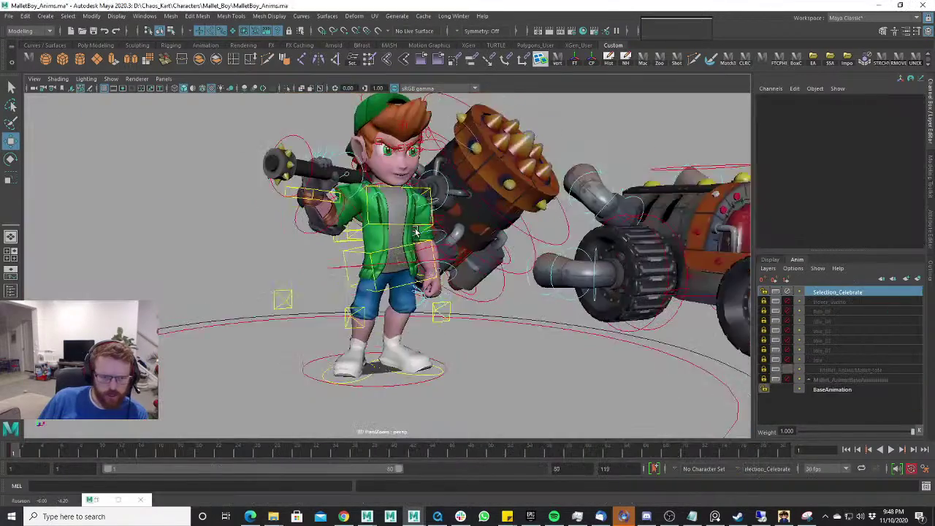
Check the face against the reference scene and rotate the jaw control to about -5.018 in Z to close the mouth.
left_click_drag(415, 231, 438, 220, "alt")
scroll(436, 219, "up", 8)
middle_click_drag(435, 219, 286, 454, "alt")
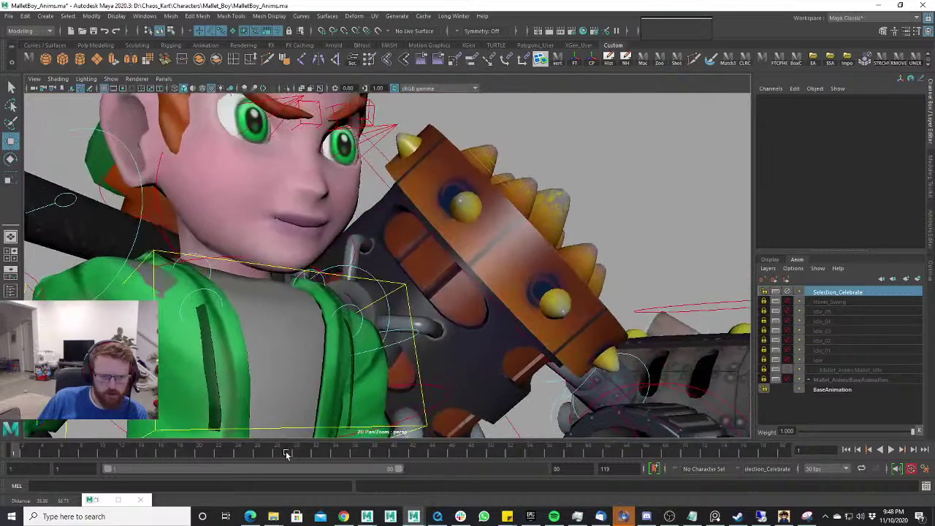
left_click_drag(336, 346, 351, 321, "alt")
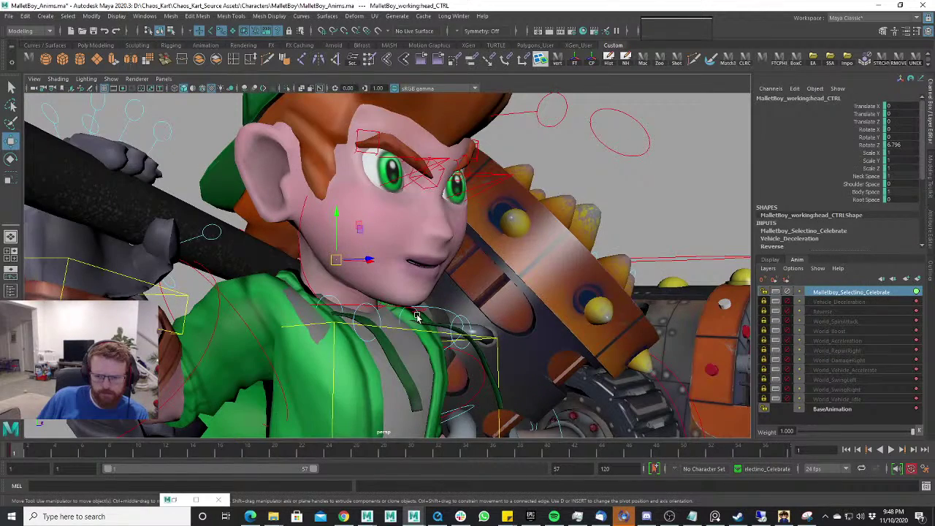
left_click_drag(416, 315, 321, 274, "alt")
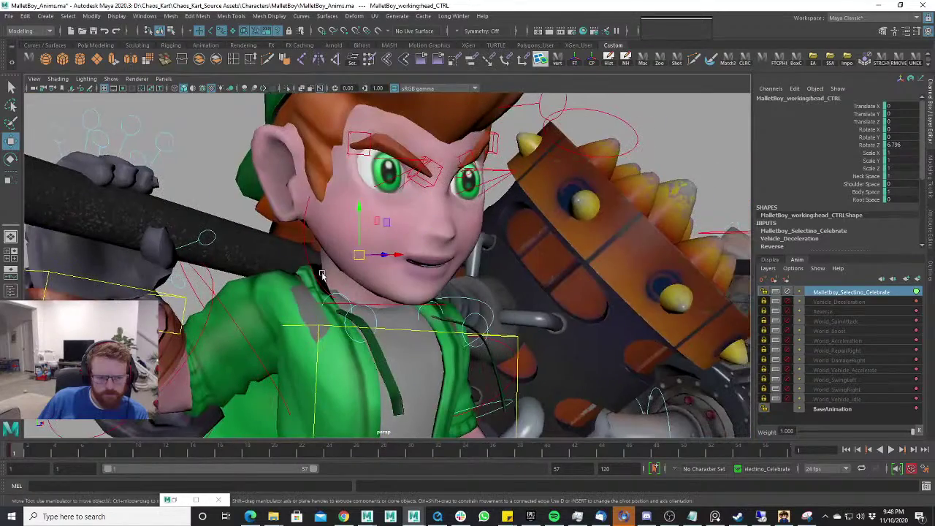
left_click(337, 259)
key("e")
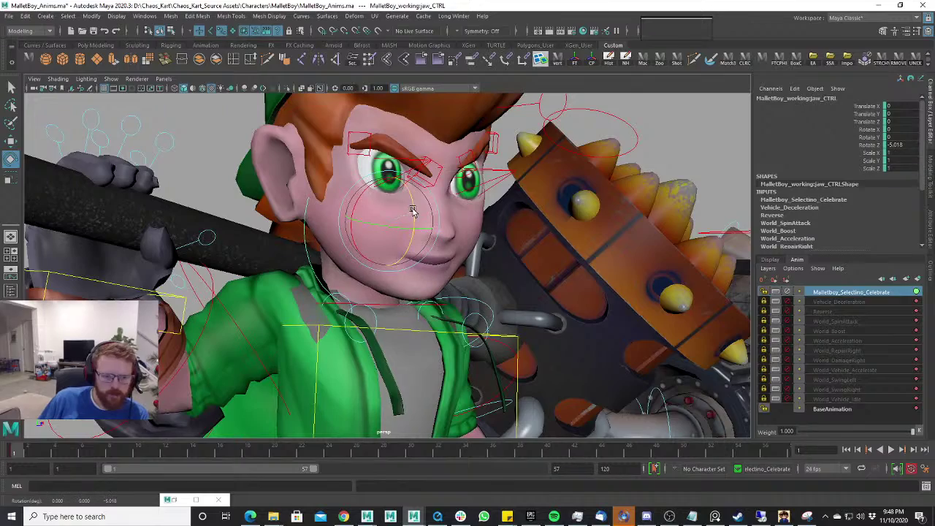
Lower the right arm IK control to about 29.187 in Y and rotate it to about -114.3, -35.5, -71.2.
scroll(358, 343, "down", 10)
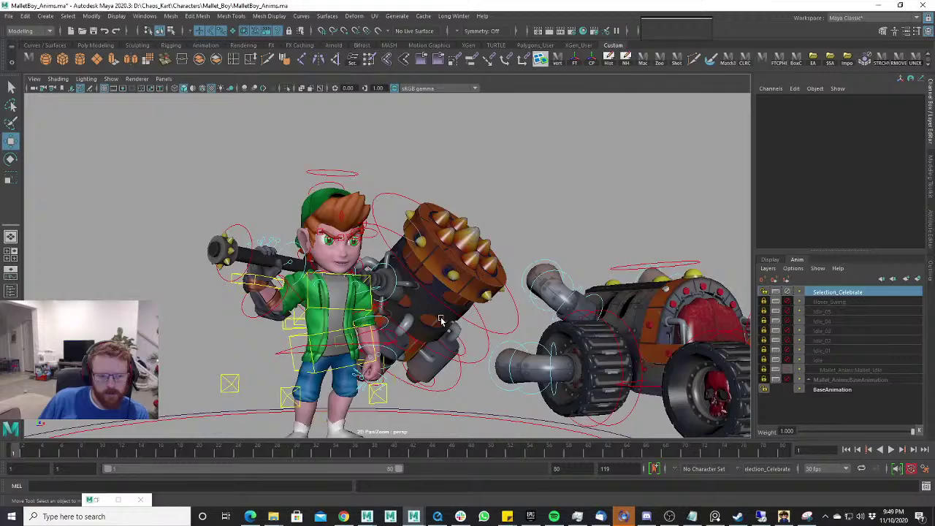
scroll(478, 295, "up", 5)
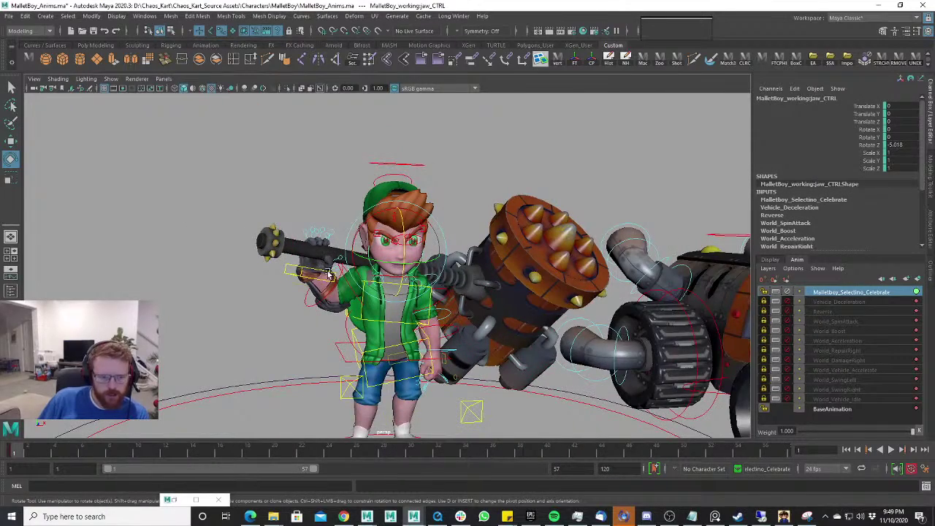
scroll(330, 273, "up", 3)
left_click(287, 270)
key("w")
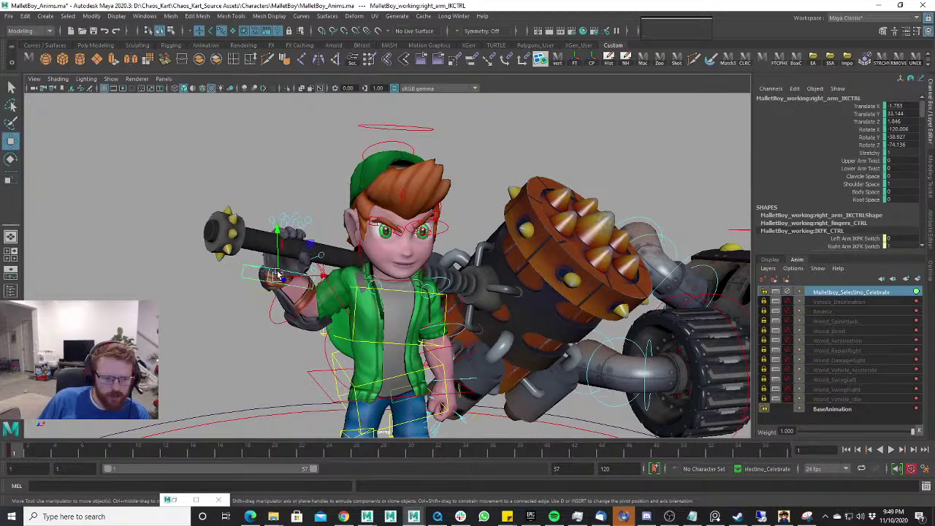
left_click_drag(278, 274, 230, 296)
key("e")
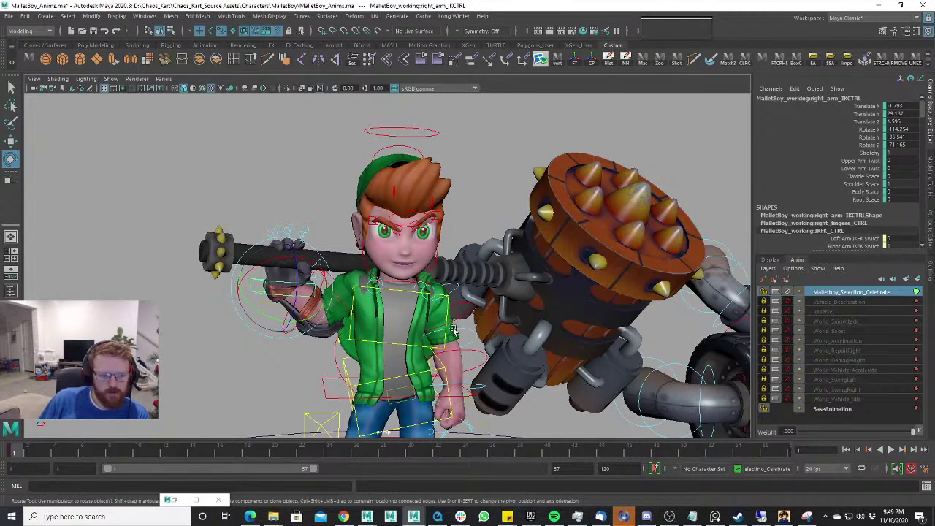
Compare the character's overall pose between the working scene and the reference scene from several angles.
left_click_drag(452, 331, 476, 323, "alt")
key("alt+Tab")
key("alt+Tab")
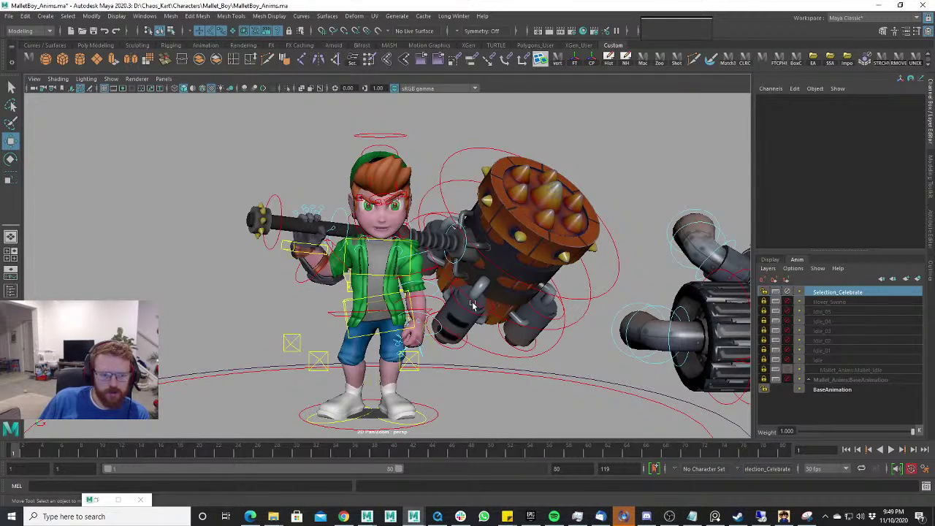
key("alt+Tab")
left_click_drag(478, 340, 503, 330, "alt")
scroll(516, 306, "down", 4)
scroll(501, 308, "up", 3)
key("alt+Tab")
key("alt+Tab")
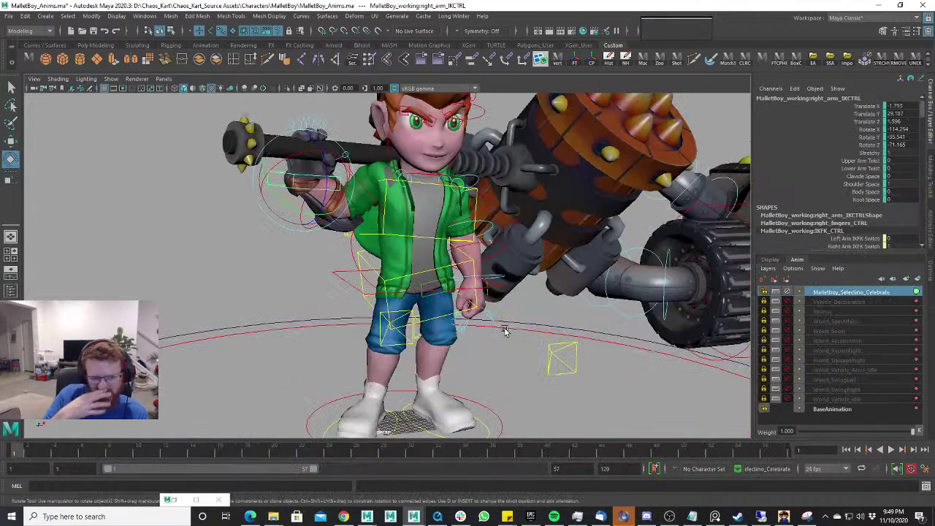
key("alt+Tab")
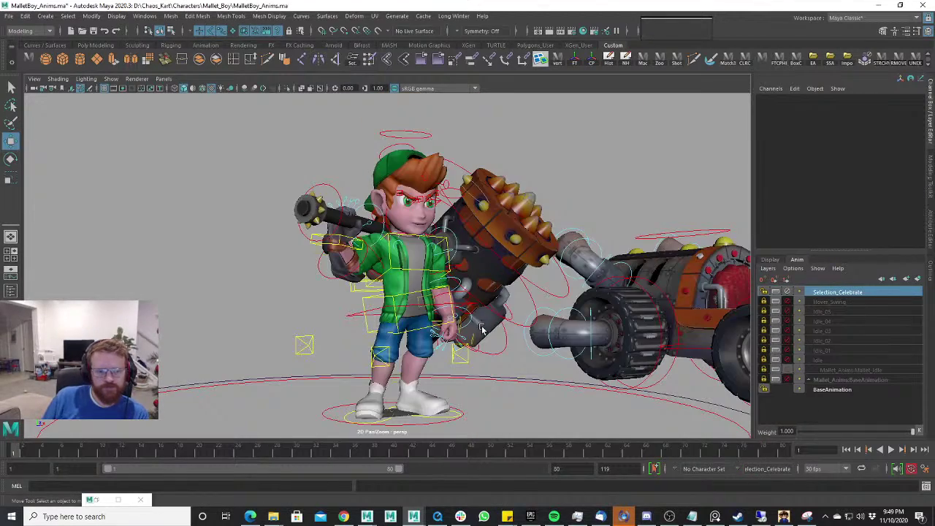
key("alt+Tab")
left_click_drag(480, 329, 472, 218, "alt")
key("alt+Tab")
key("alt+Tab")
Rotate the left clavicle control to about -6 in Z to raise the shoulder toward the reference pose.
left_click(412, 315)
scroll(413, 316, "up", 4)
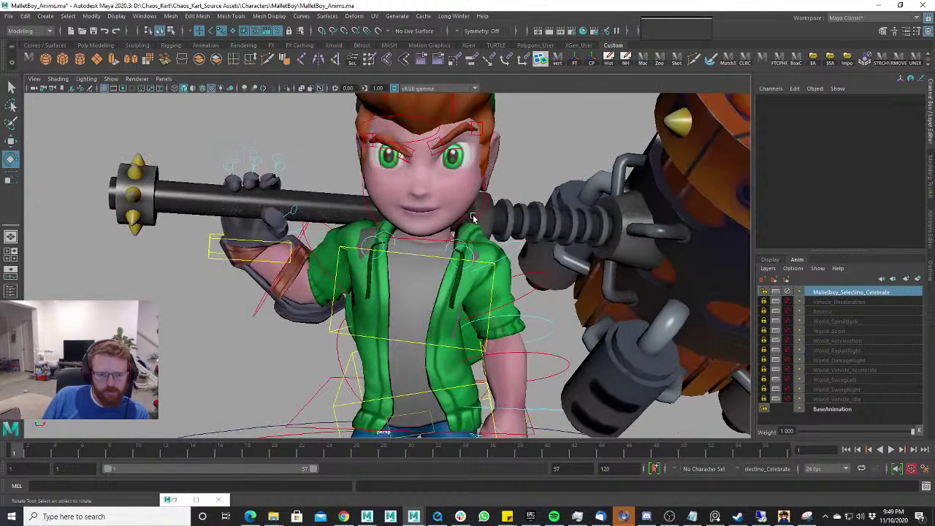
left_click(489, 205)
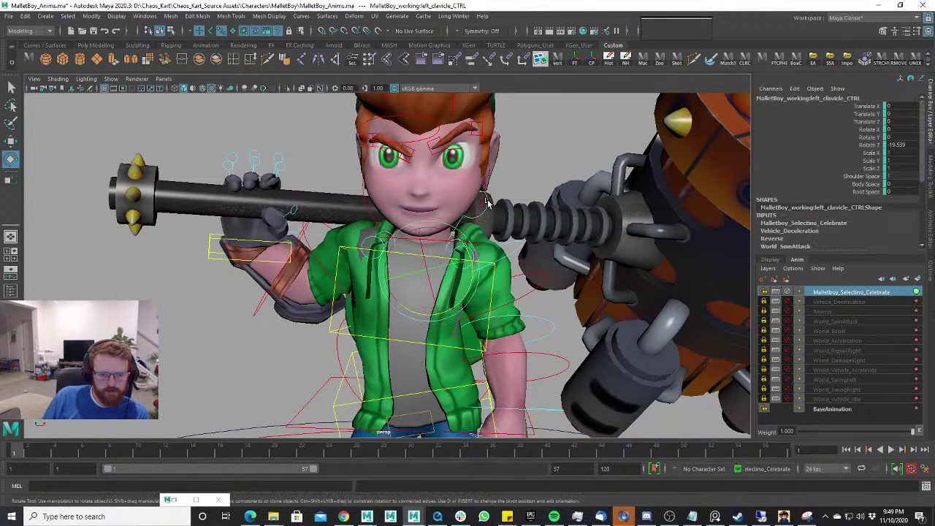
left_click_drag(471, 272, 473, 285)
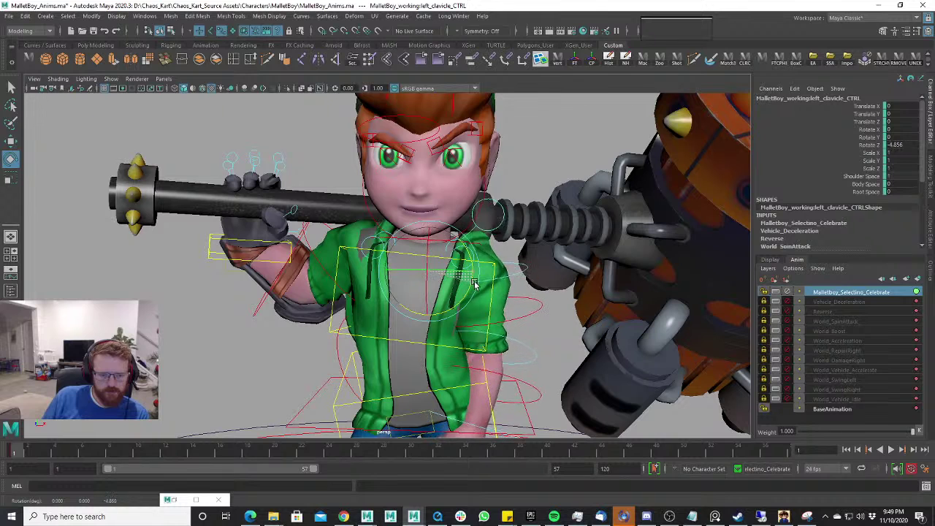
key("w")
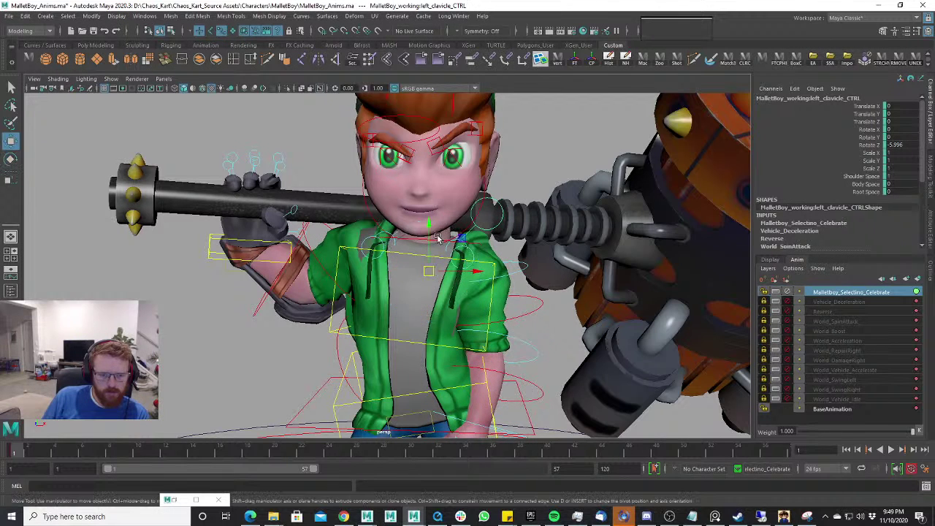
left_click_drag(436, 235, 433, 239)
Rotate the left upper arm FK control to about 14.4, -6.4, 21.5.
left_click(507, 283)
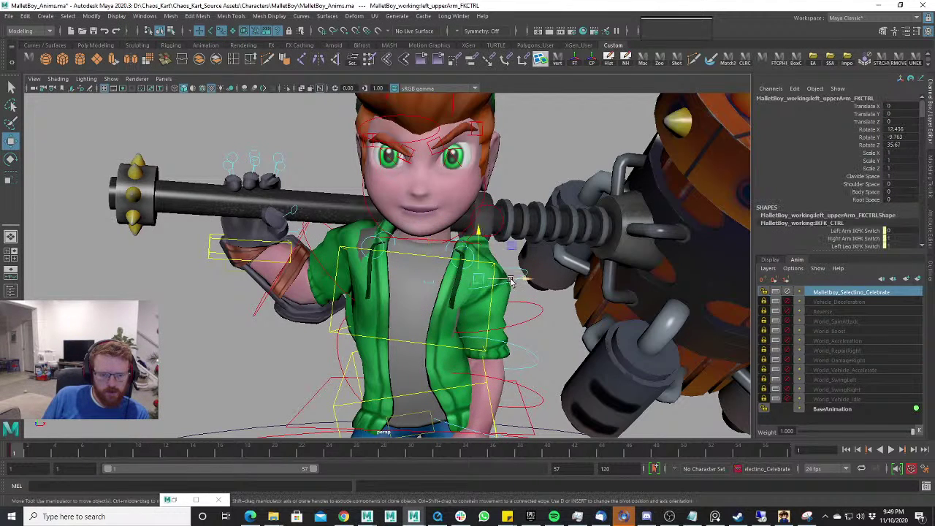
key("e")
scroll(494, 241, "down", 5)
left_click_drag(494, 243, 512, 265, "alt")
scroll(512, 268, "up", 4)
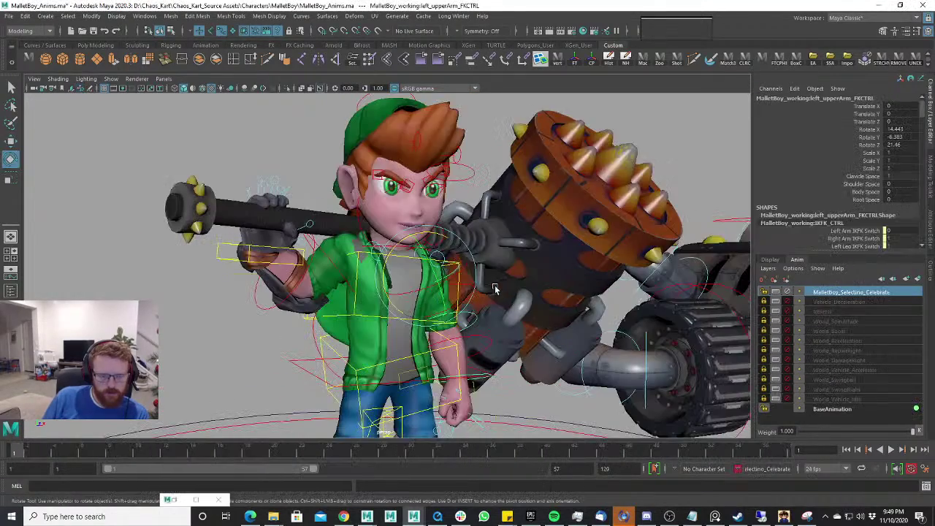
Select the right clavicle control using a temporary X-ray display and rotate it to about 0.4, 2.4, -19.8.
left_click_drag(490, 308, 531, 314, "alt")
scroll(438, 272, "up", 4)
left_click_drag(424, 265, 419, 303, "alt")
scroll(456, 268, "down", 4)
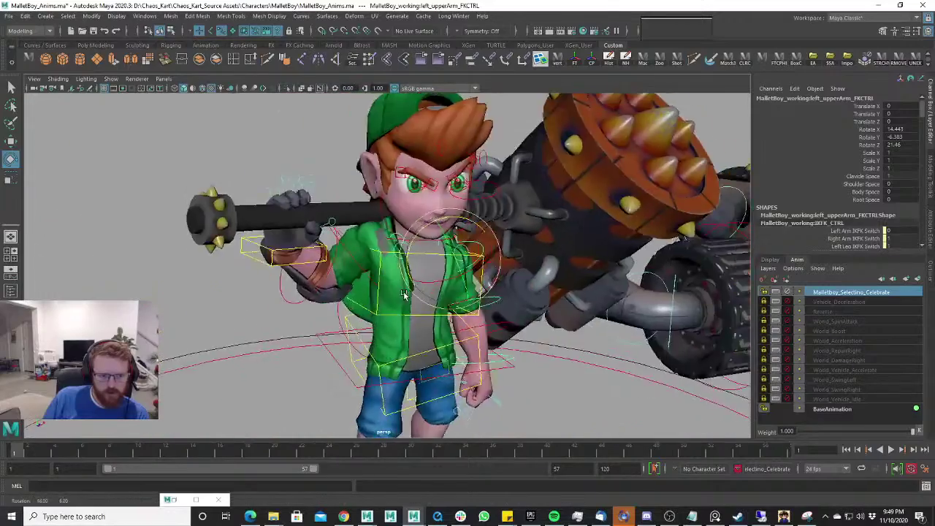
scroll(446, 290, "down", 5)
scroll(418, 304, "up", 8)
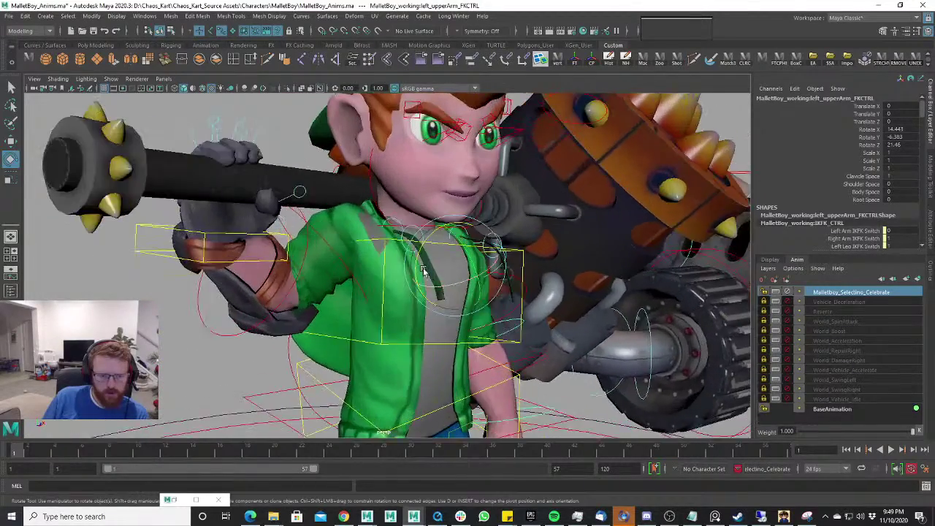
left_click_drag(407, 264, 477, 289, "alt")
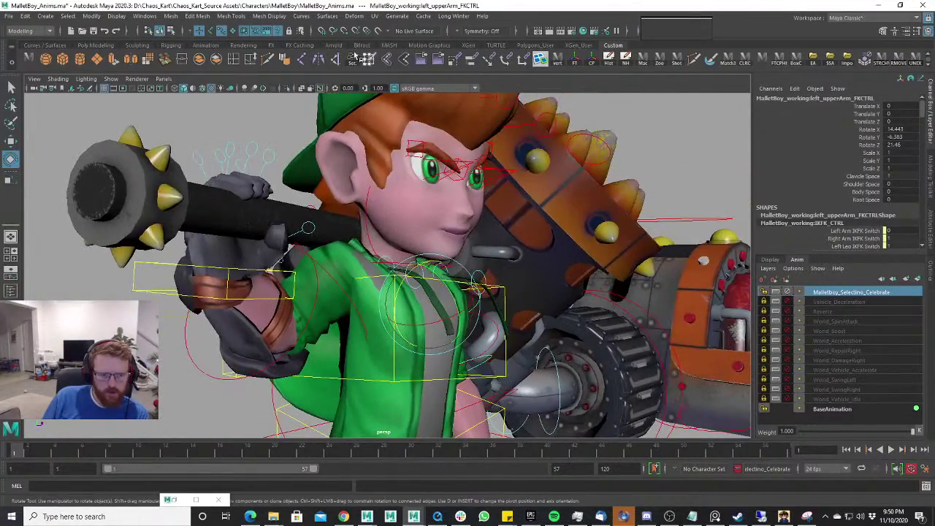
left_click(310, 89)
left_click(375, 216)
left_click(377, 221)
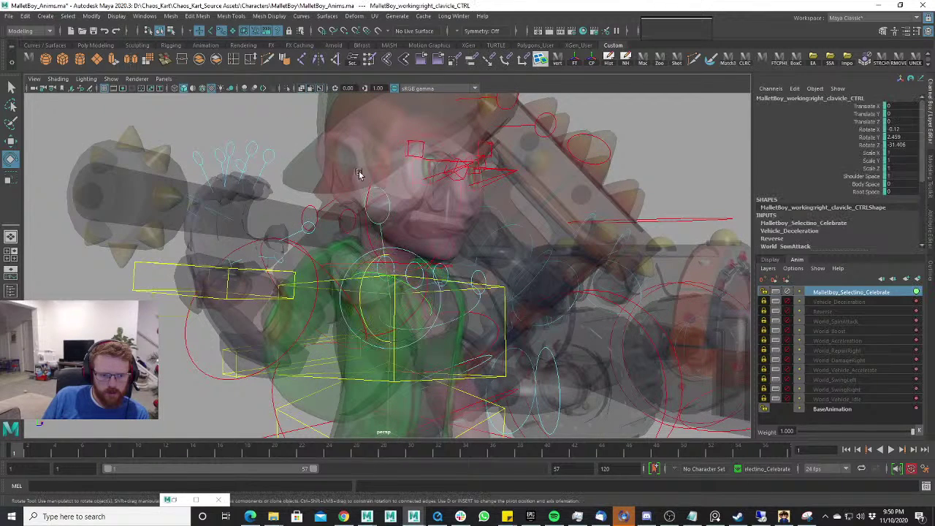
left_click(300, 89)
left_click_drag(371, 266, 370, 274)
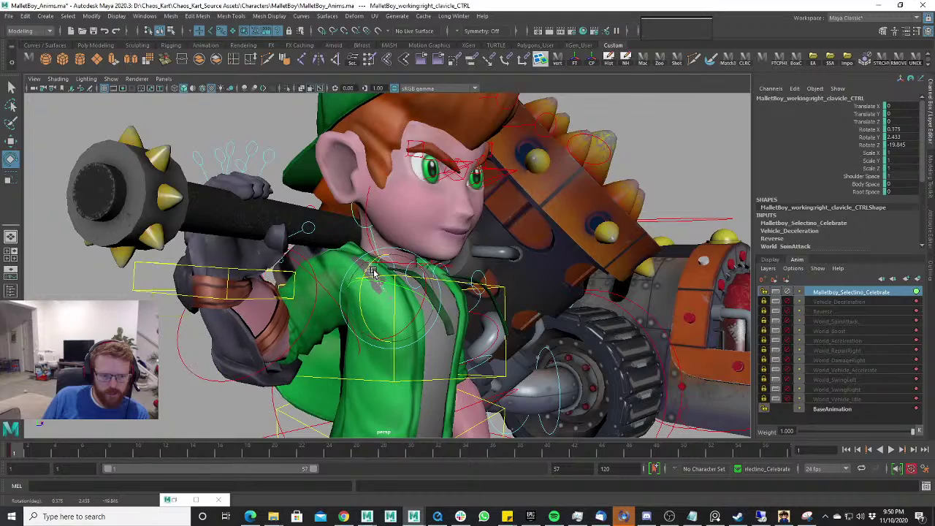
Lower the right arm IK control to about 27.455 in Y.
key("w")
left_click(276, 271)
left_click_drag(223, 235, 365, 249)
Rotate the pelvis IK control to about 10.6, 0.65, 6.8.
right_click_drag(366, 248, 321, 248, "alt")
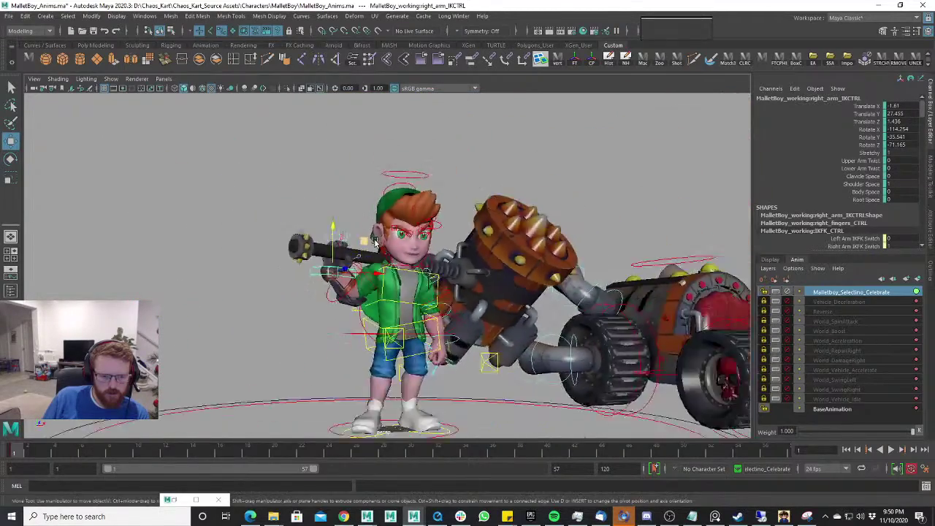
left_click_drag(365, 249, 424, 246, "alt")
right_click_drag(424, 247, 511, 245, "alt")
left_click_drag(515, 244, 479, 270, "alt")
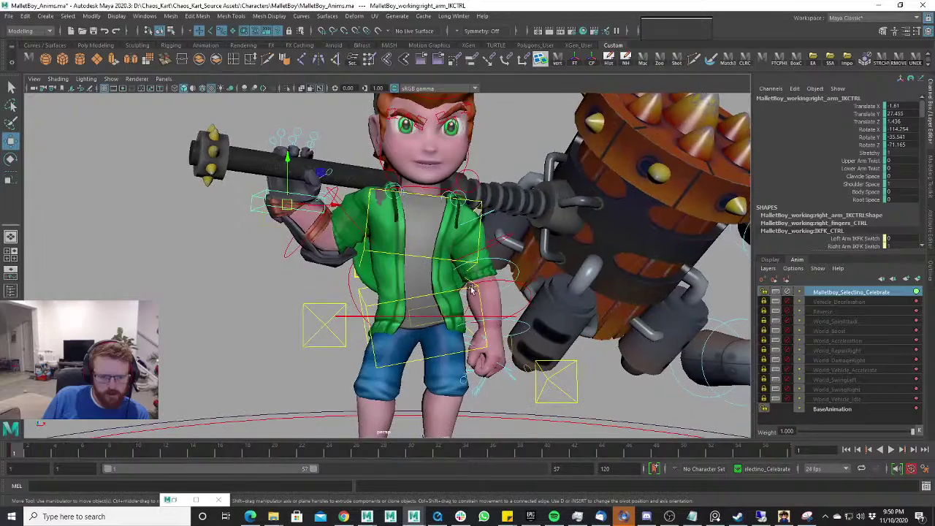
left_click(471, 292)
left_click_drag(463, 315, 458, 321)
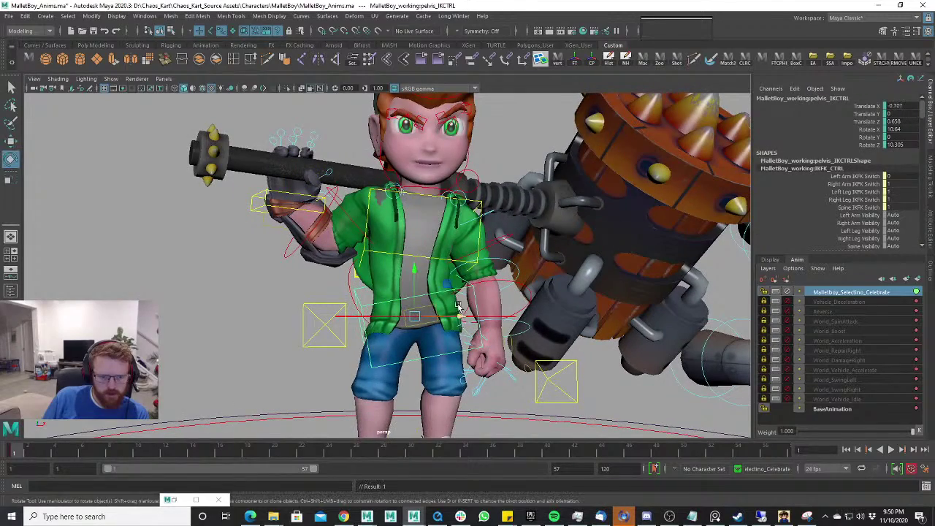
left_click_drag(422, 272, 443, 298)
scroll(426, 276, "down", 4)
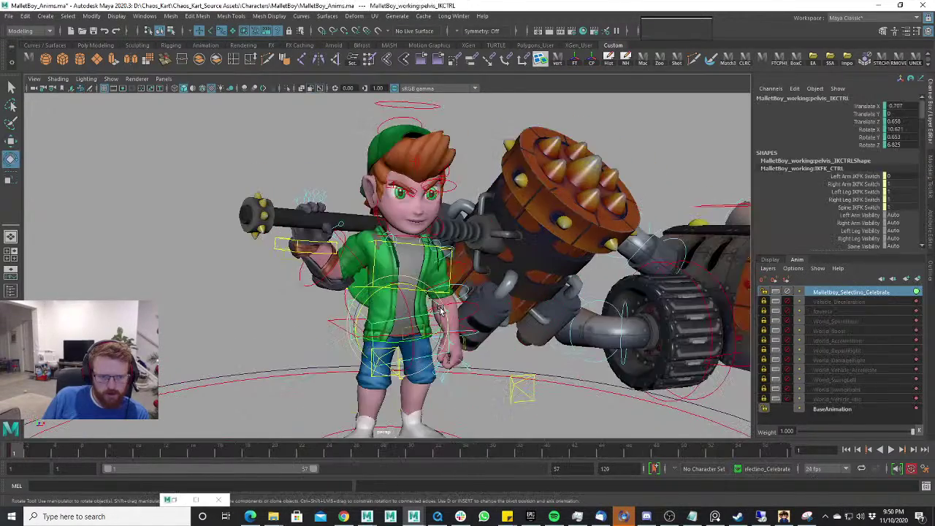
Rotate the right inner eyebrow control to about 20.5 in Y and clear the selection.
scroll(428, 138, "up", 5)
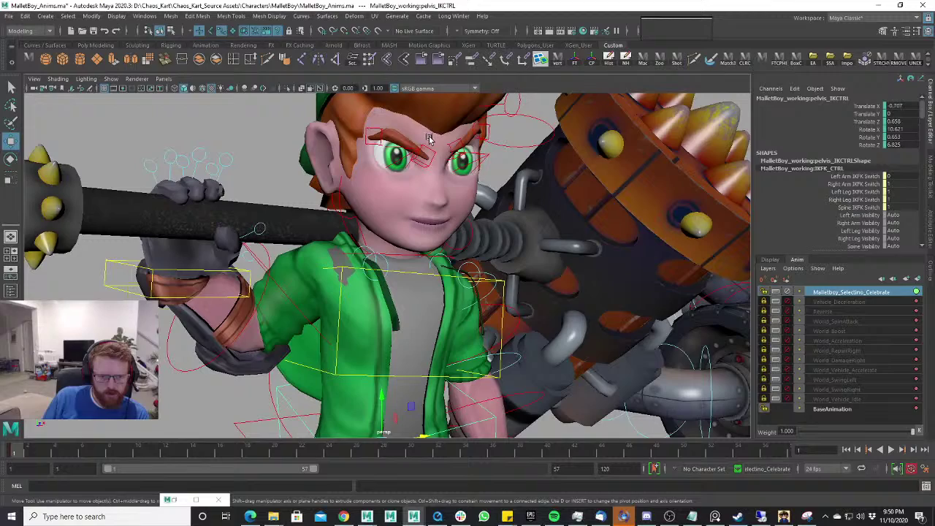
left_click(430, 146)
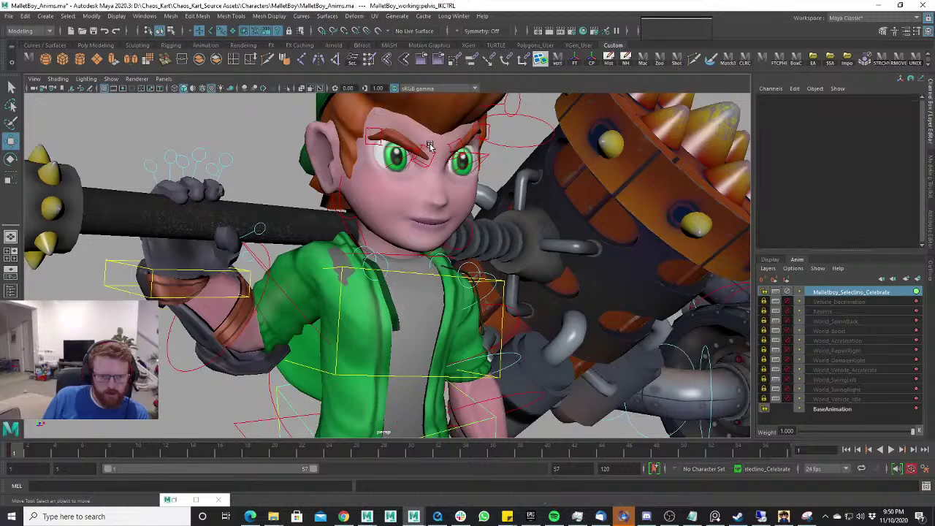
left_click(394, 139)
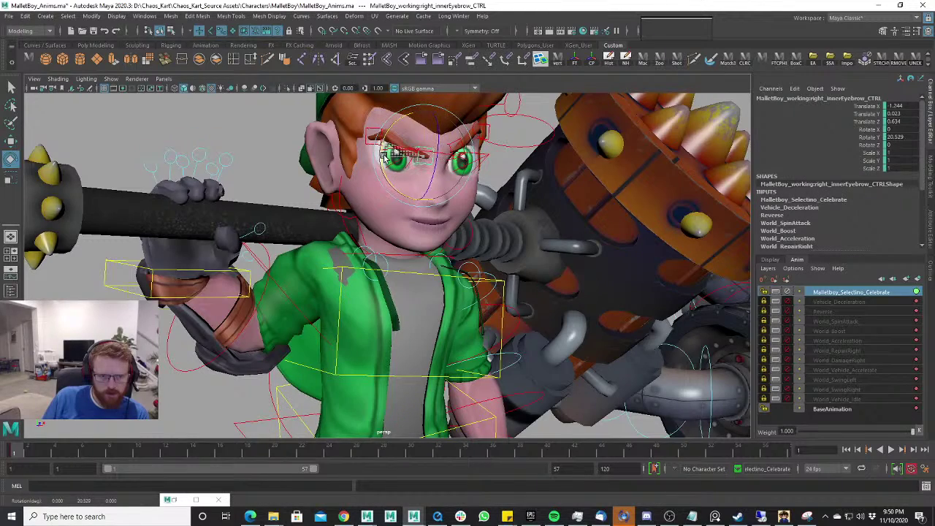
scroll(385, 157, "down", 6)
left_click(399, 225)
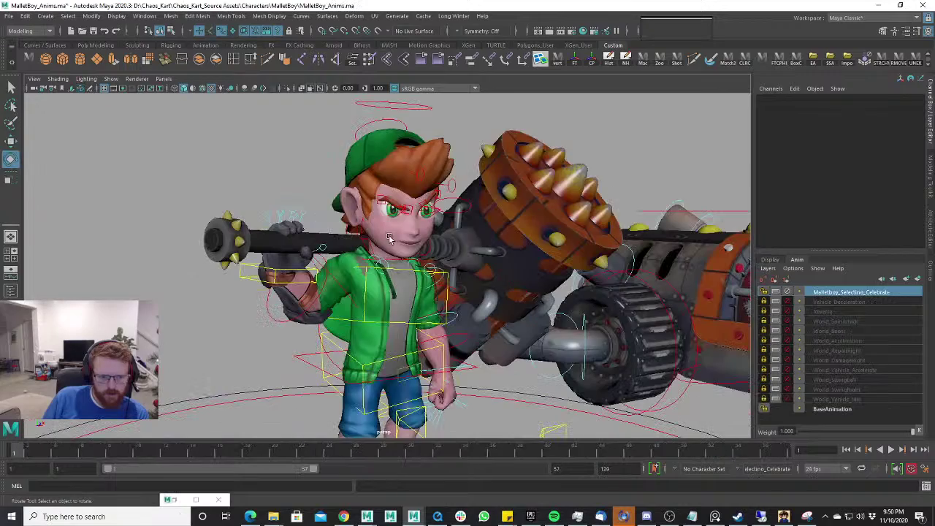
Compare the character's upper-body pose in the reference scene with the working scene from a three-quarter angle.
key("alt+Tab")
left_click_drag(383, 270, 462, 264, "alt")
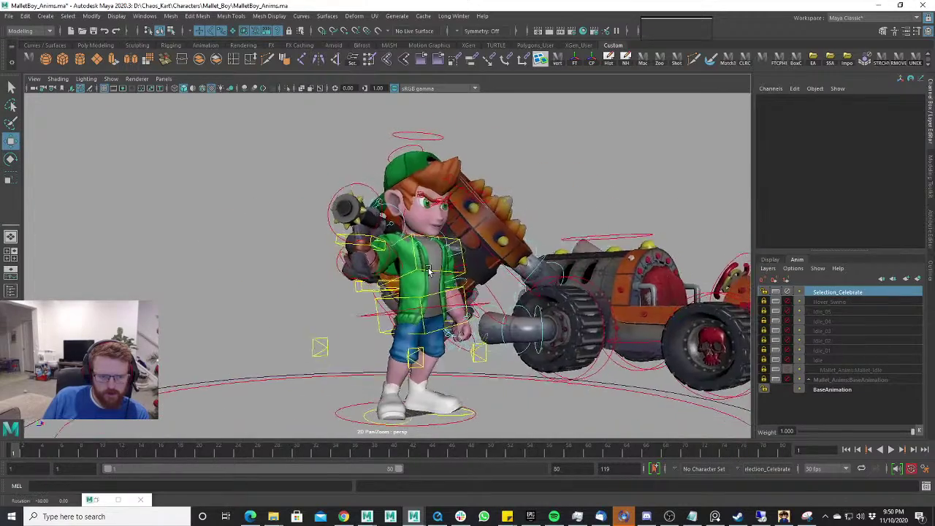
scroll(459, 252, "up", 5)
middle_click_drag(459, 251, 458, 278, "alt")
key("alt+Tab")
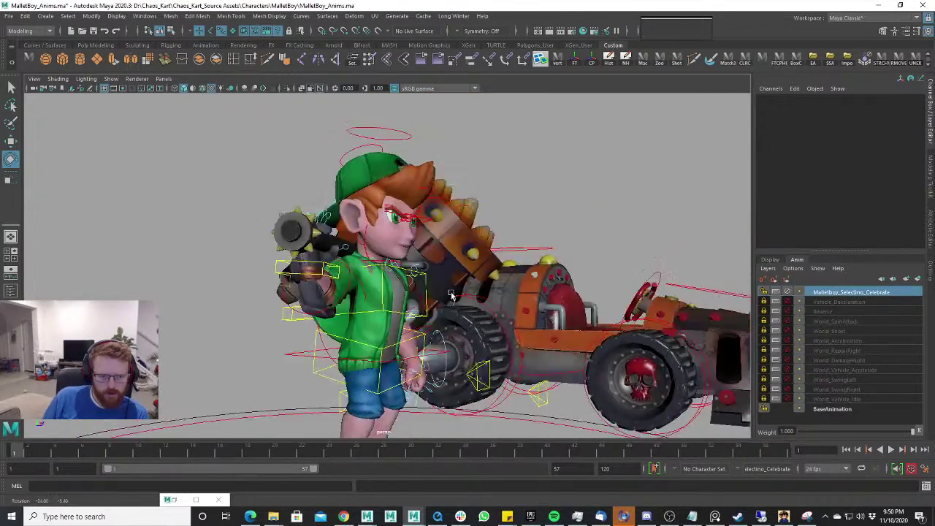
scroll(474, 298, "up", 5)
left_click_drag(475, 297, 438, 277, "alt")
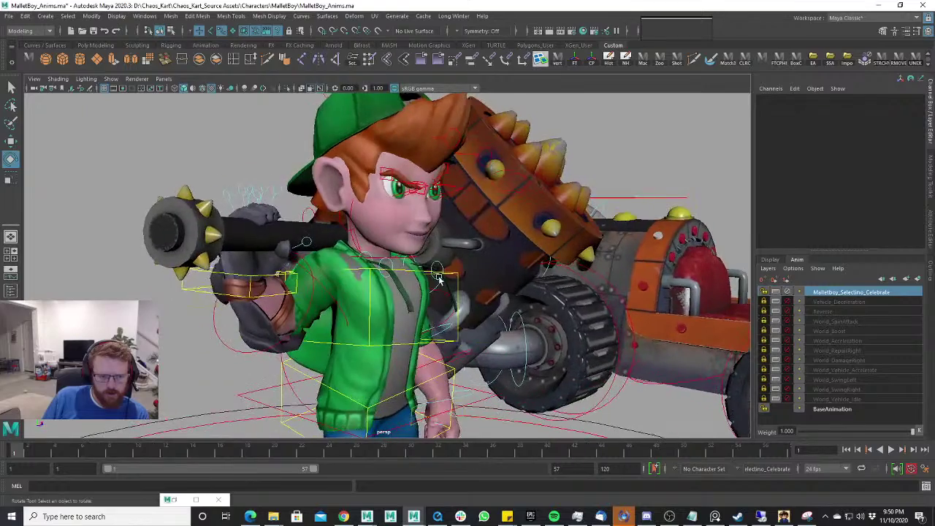
Try rotating the shoulder IK control to about -14.1 in X and undo the rotation.
left_click(414, 274)
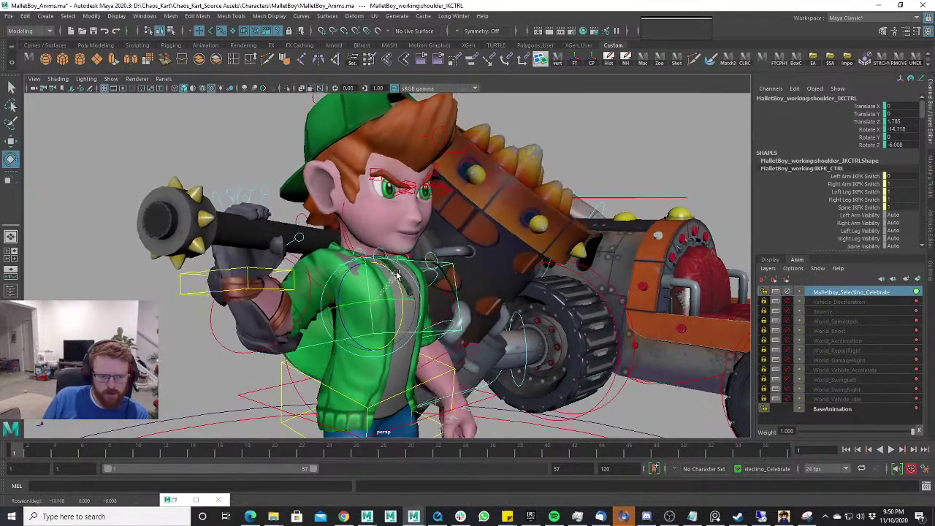
scroll(442, 277, "down", 4)
left_click_drag(442, 278, 469, 277, "alt")
key("ctrl+z")
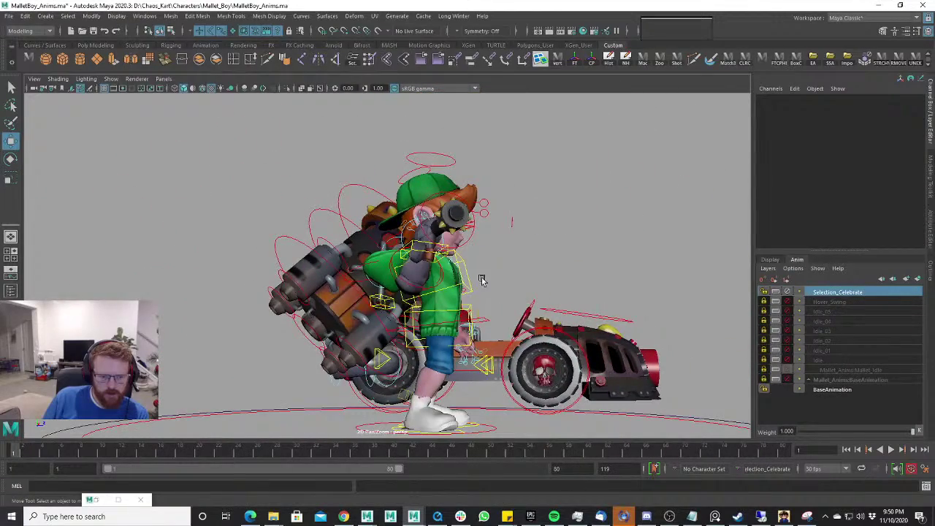
Check the reference side view, move the body control to about -2.04 in Y and 4.89 in Z, and rotate it to about -9.7 in X.
left_click_drag(480, 280, 493, 292, "alt")
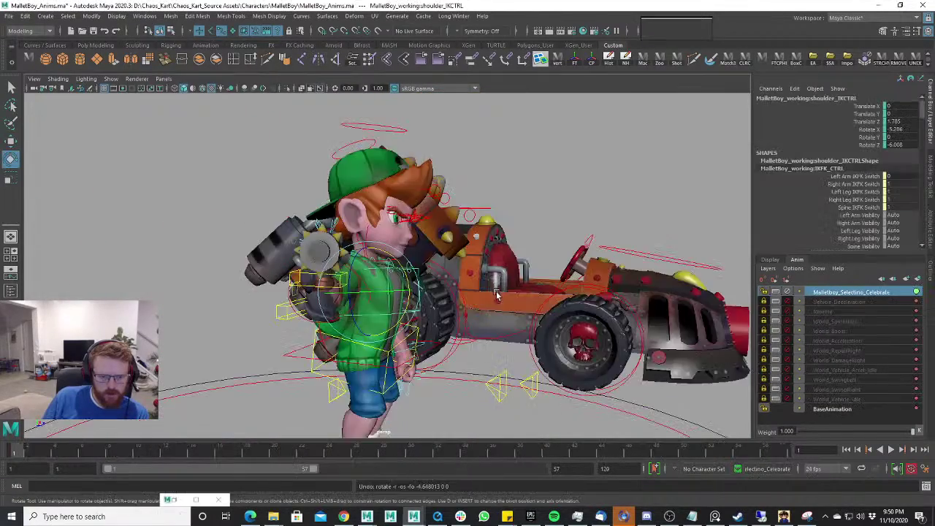
middle_click_drag(483, 298, 481, 273, "alt")
scroll(481, 273, "up", 3)
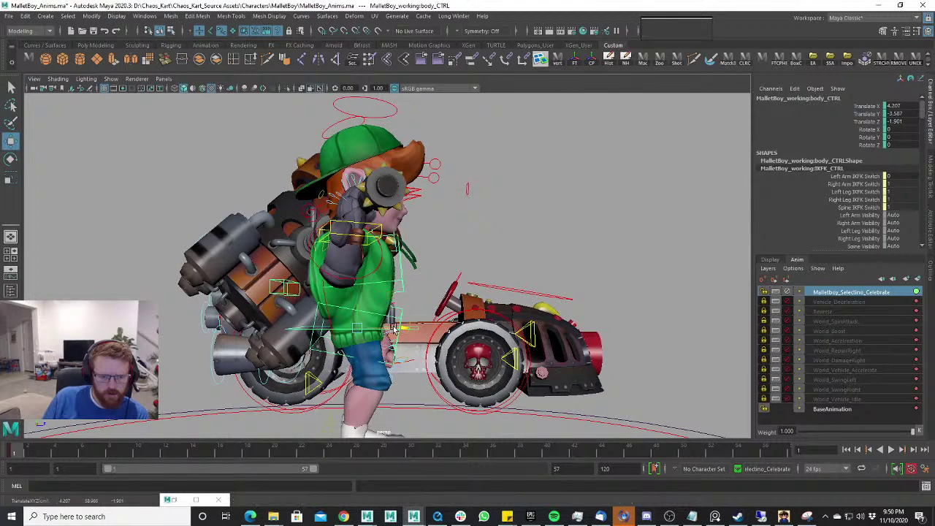
left_click_drag(394, 328, 408, 329)
left_click_drag(374, 271, 400, 295)
scroll(399, 288, "down", 5)
scroll(303, 298, "up", 5)
Rotate the head control to about 14.8 in Z and select the eye view target control.
left_click_drag(471, 295, 365, 294, "alt")
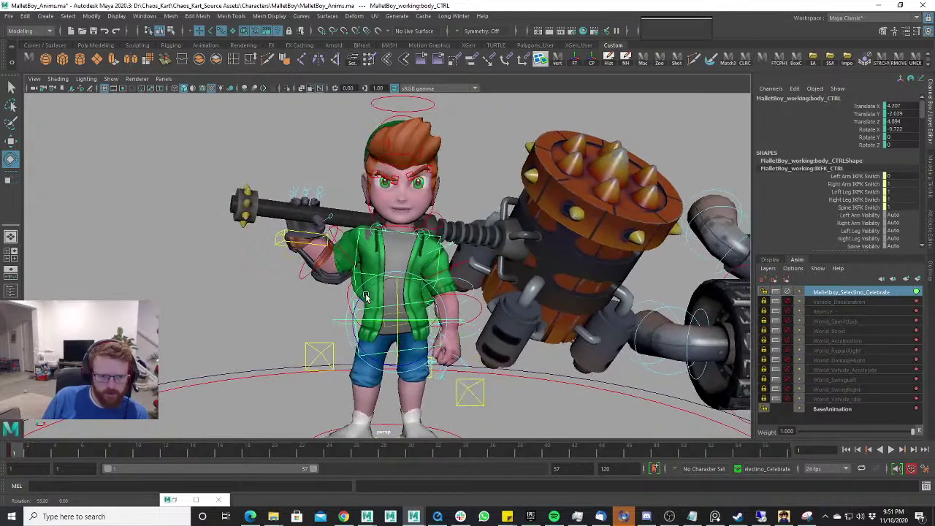
scroll(367, 295, "up", 2)
left_click_drag(423, 279, 457, 271, "alt")
left_click(435, 111)
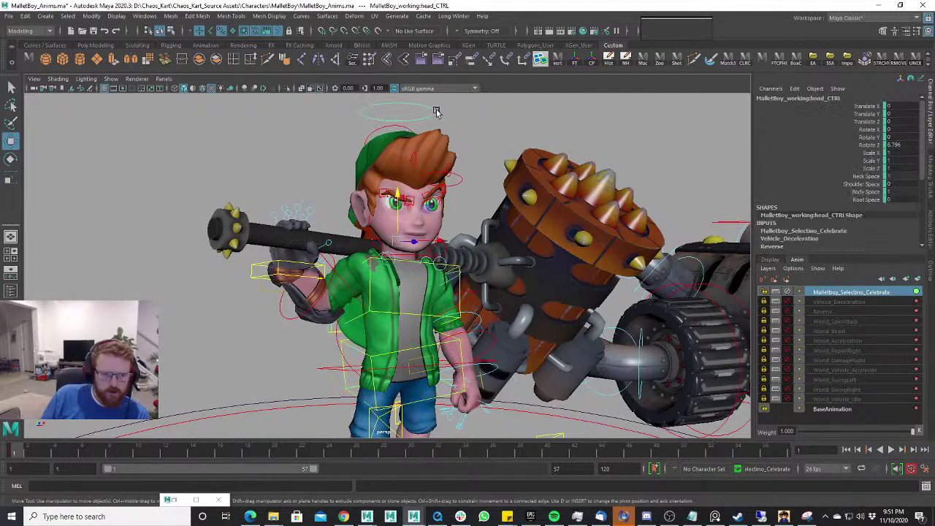
scroll(414, 213, "up", 3)
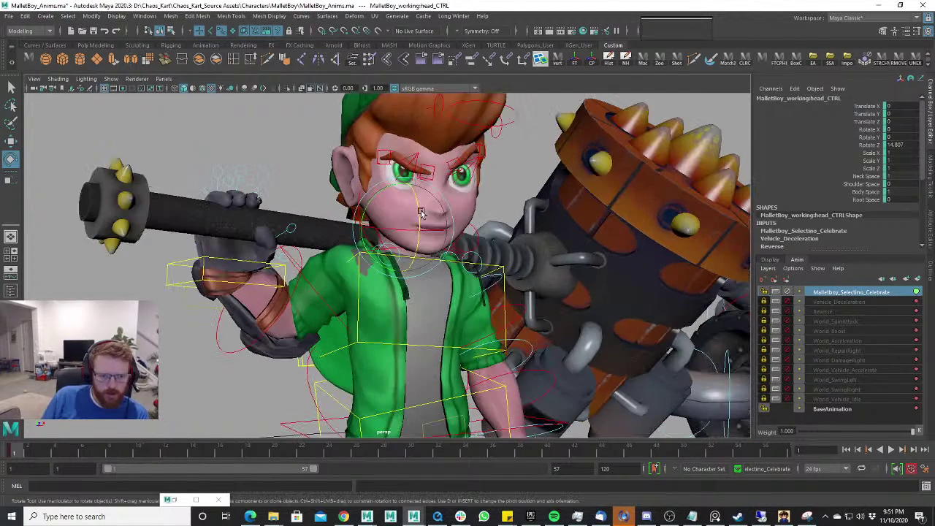
left_click(482, 108)
key("w")
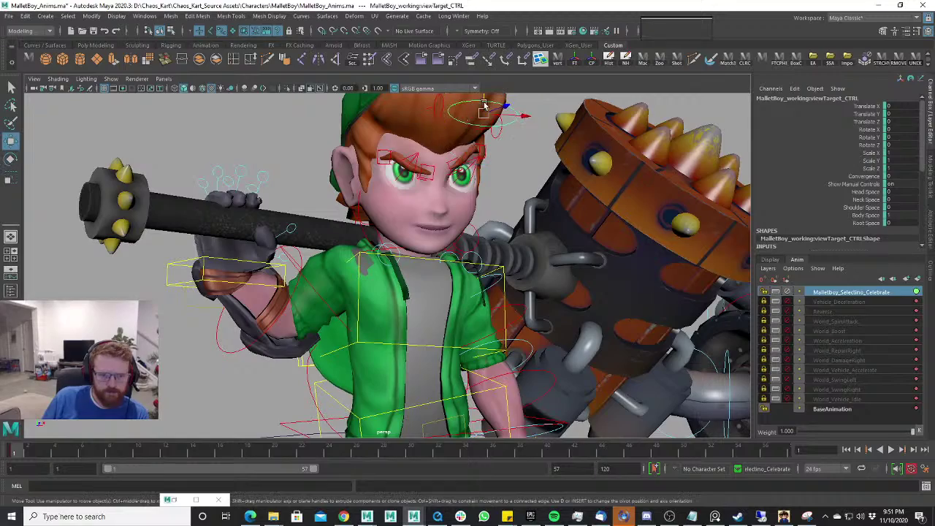
Rotate the shoulder IK control to about -2.8 in X from the side view.
scroll(490, 144, "down", 5)
left_click_drag(490, 148, 421, 350, "alt")
left_click(436, 352)
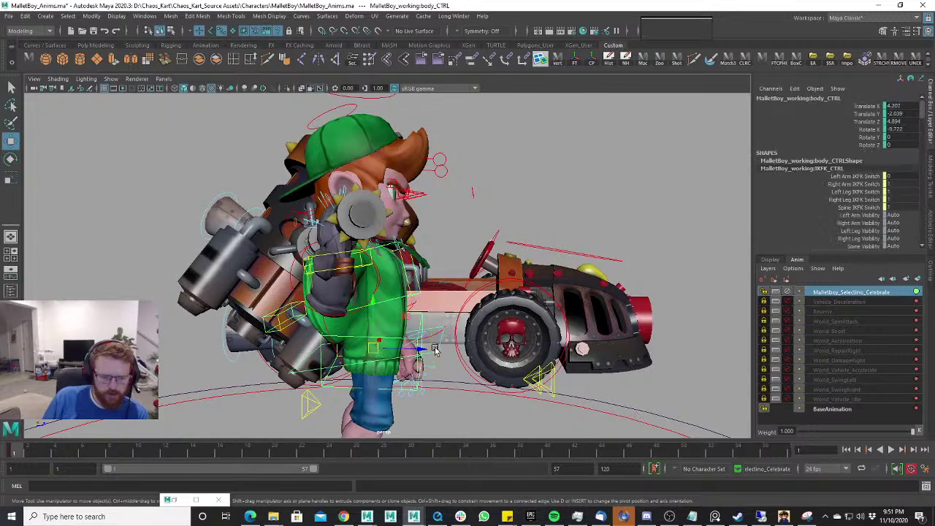
left_click_drag(388, 309, 419, 280)
left_click(422, 291)
key("e")
left_click_drag(388, 319, 501, 311)
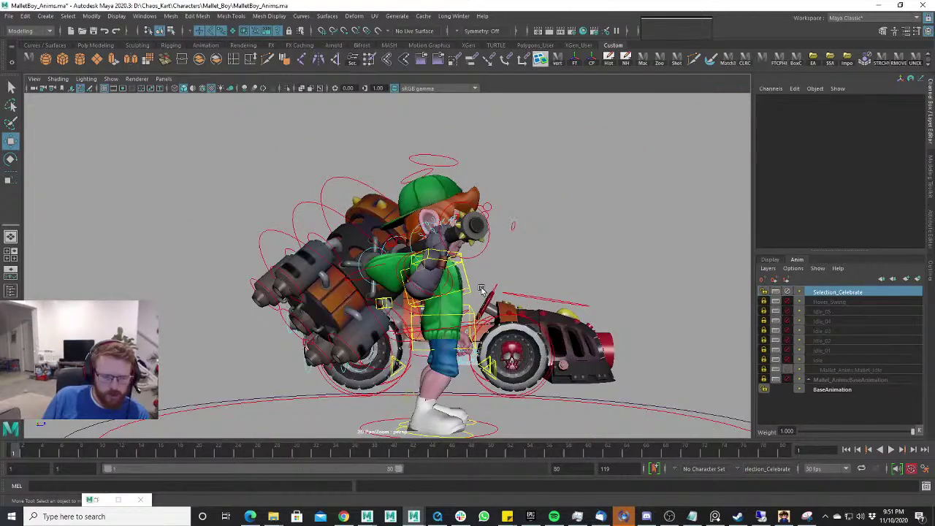
Compare the adjusted body and shoulder pose with the reference scene and examine the working character from the front and three-quarter angles.
left_click_drag(482, 290, 499, 296, "alt")
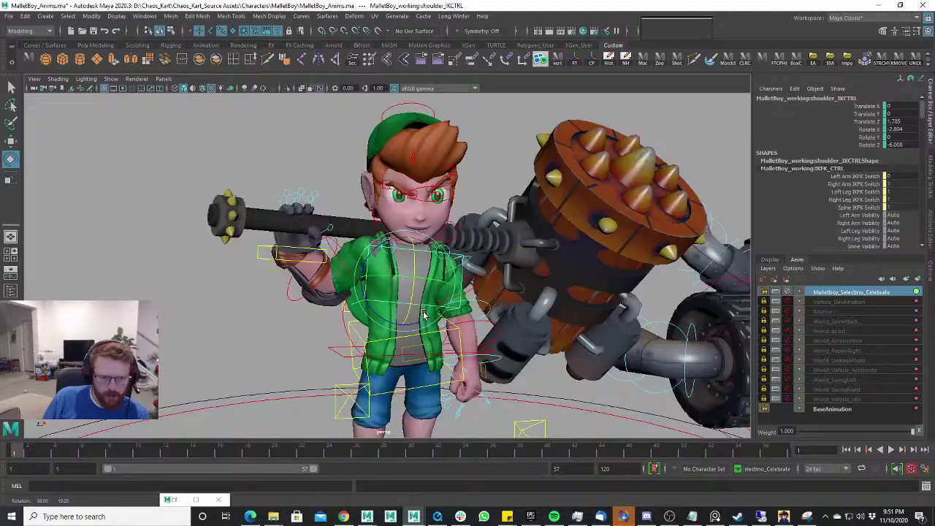
left_click_drag(424, 314, 532, 359, "alt")
scroll(387, 333, "down", 5)
scroll(503, 337, "down", 3)
scroll(503, 337, "up", 5)
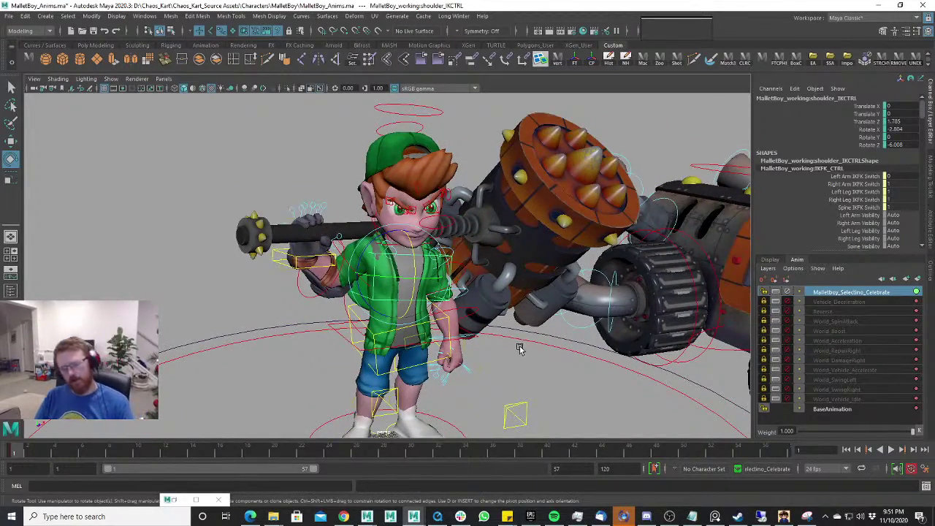
scroll(514, 347, "up", 5)
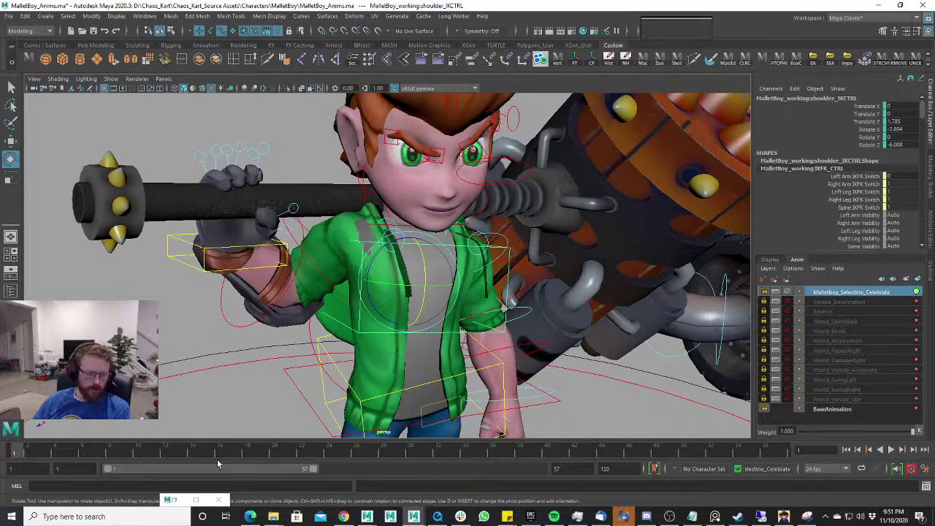
Compare the working character's body, head and shoulder pose with the reference scene from the front, side and three-quarter angles.
scroll(256, 269, "down", 4)
key("alt+Tab")
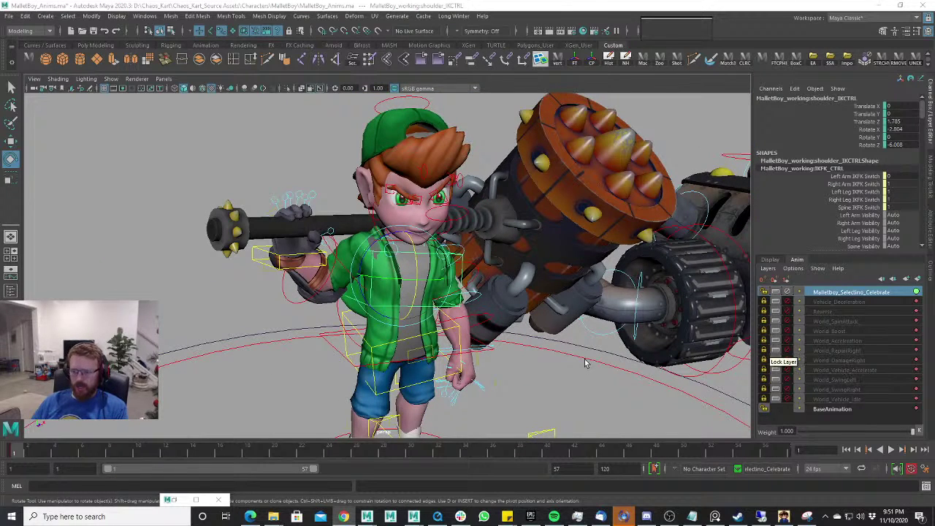
left_click_drag(409, 357, 511, 300, "alt")
key("alt+Tab")
key("alt+Tab")
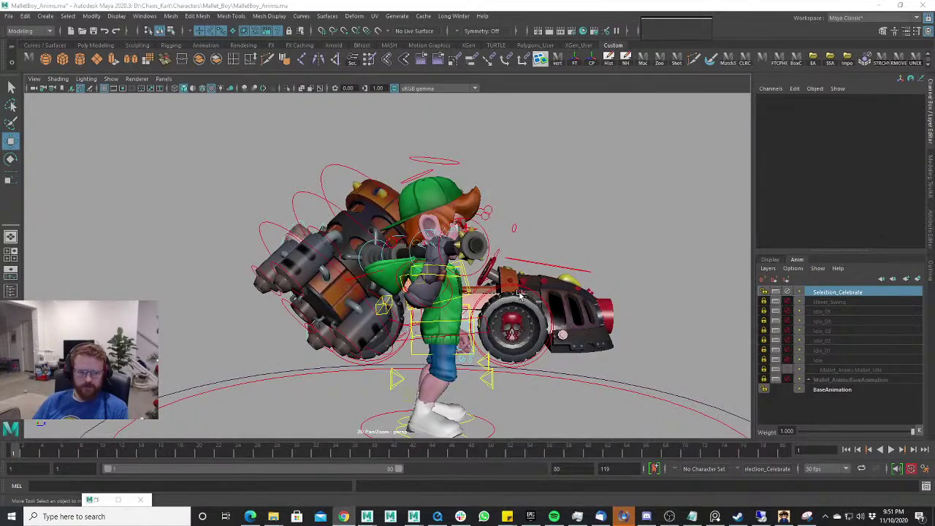
left_click_drag(540, 290, 443, 288, "alt")
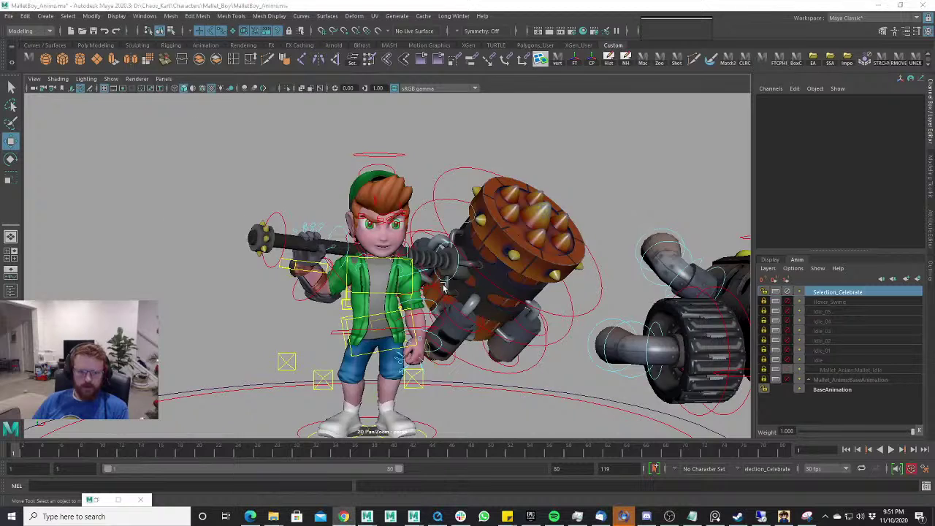
key("alt+Tab")
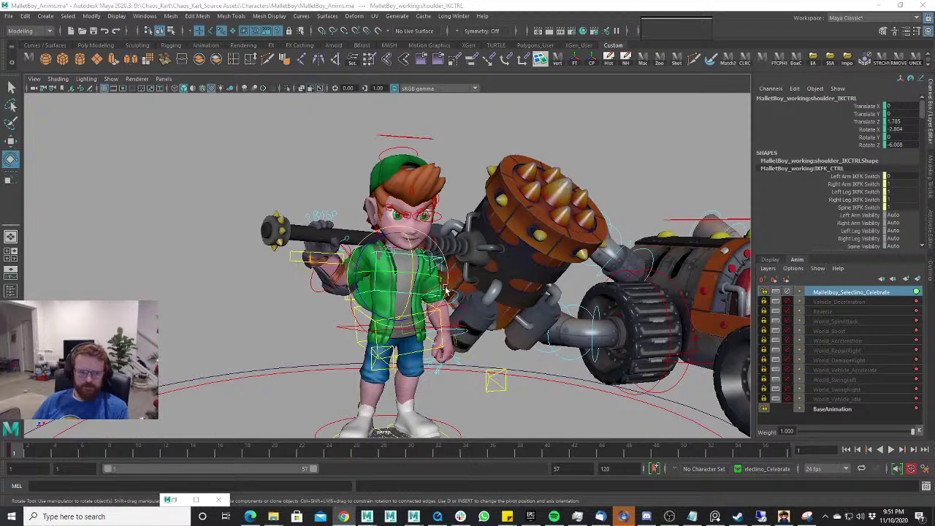
key("alt+Tab")
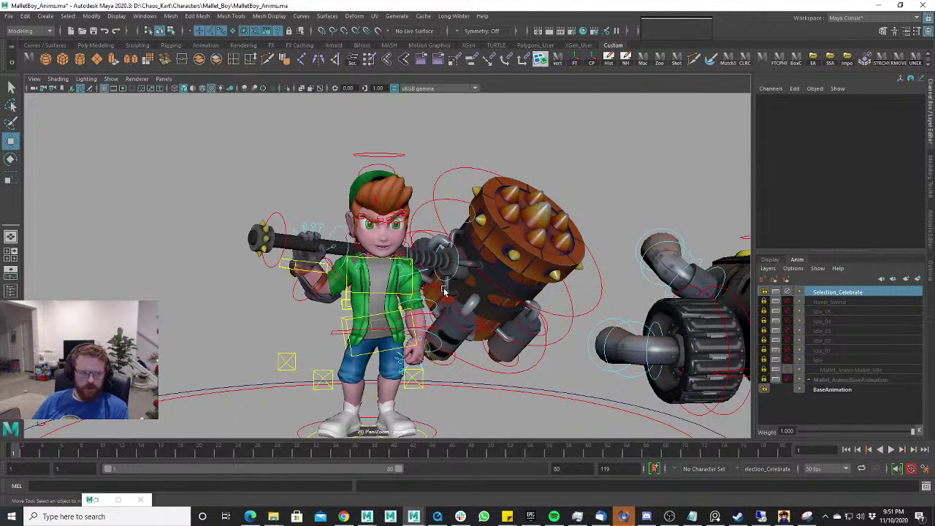
key("alt+Tab")
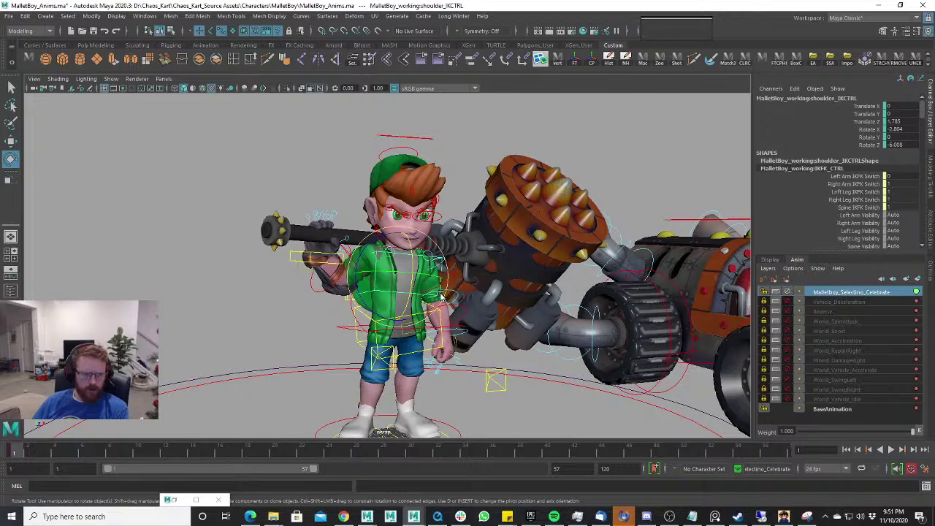
key("alt+Tab")
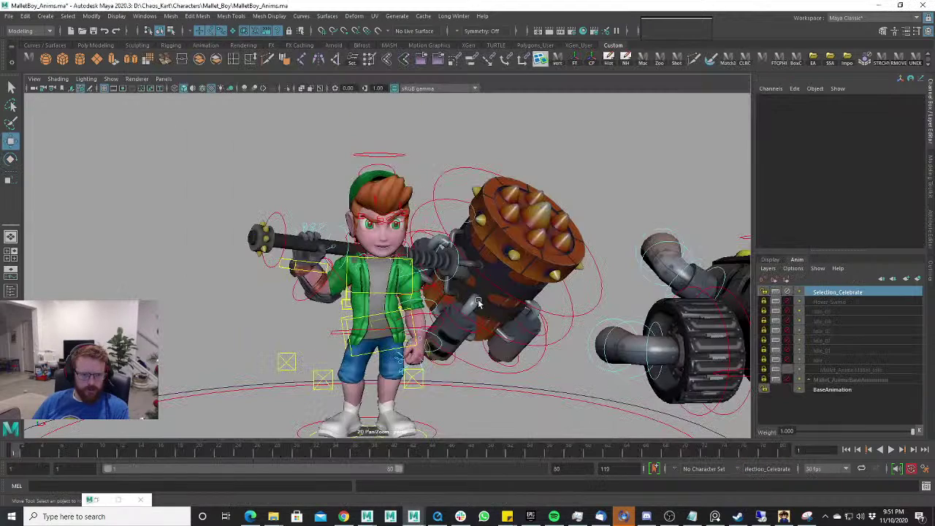
left_click_drag(449, 312, 517, 297, "alt")
key("alt+Tab")
key("alt+Tab")
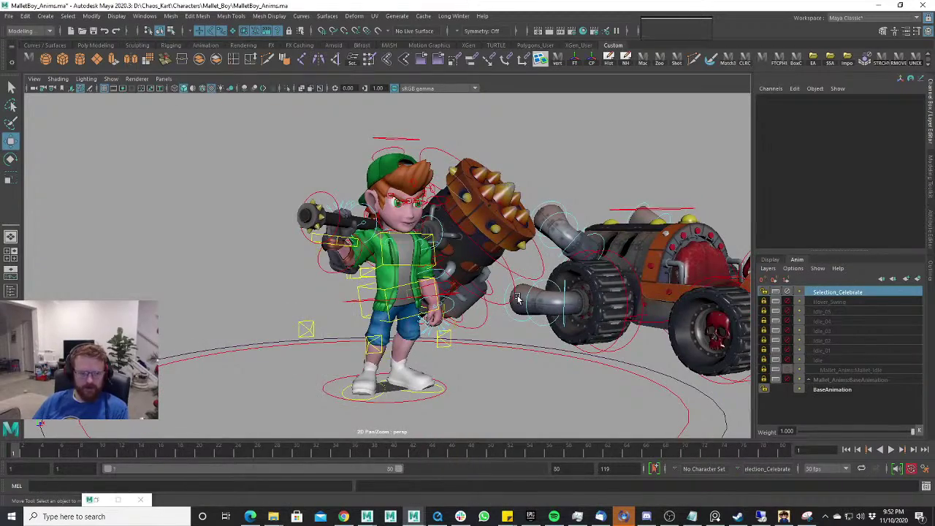
key("alt+Tab")
Select all the character and vehicle rig controls in the working scene.
scroll(504, 285, "up", 5)
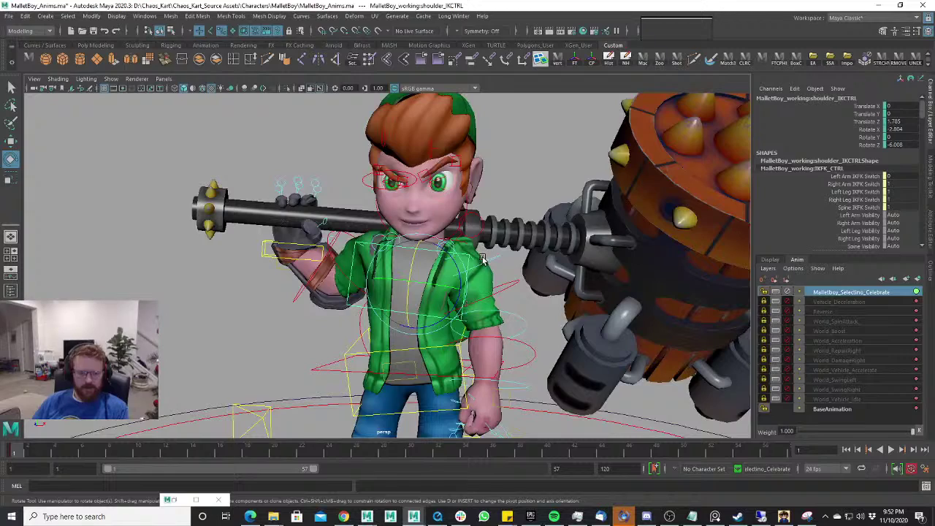
left_click(484, 261)
left_click_drag(484, 261, 475, 285, "alt")
scroll(475, 285, "down", 2)
scroll(475, 285, "down", 5)
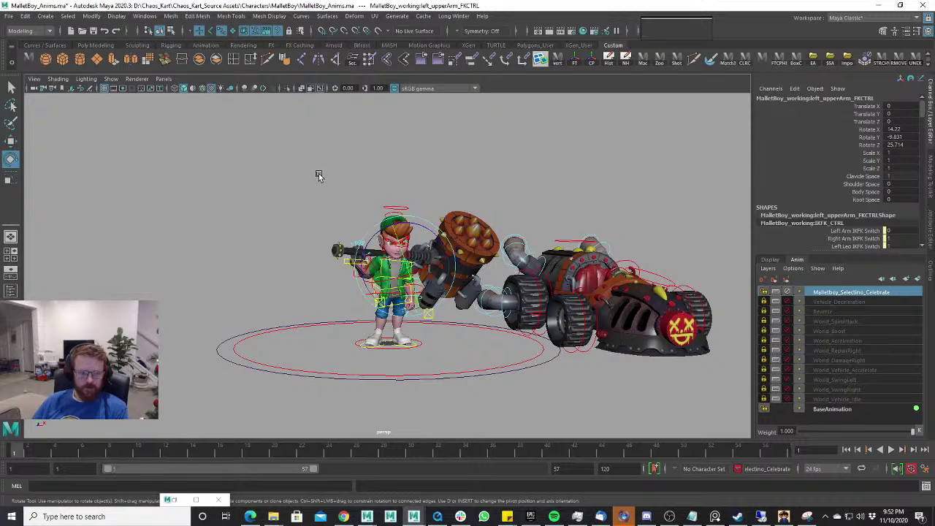
left_click_drag(317, 175, 344, 192)
scroll(387, 271, "up", 4)
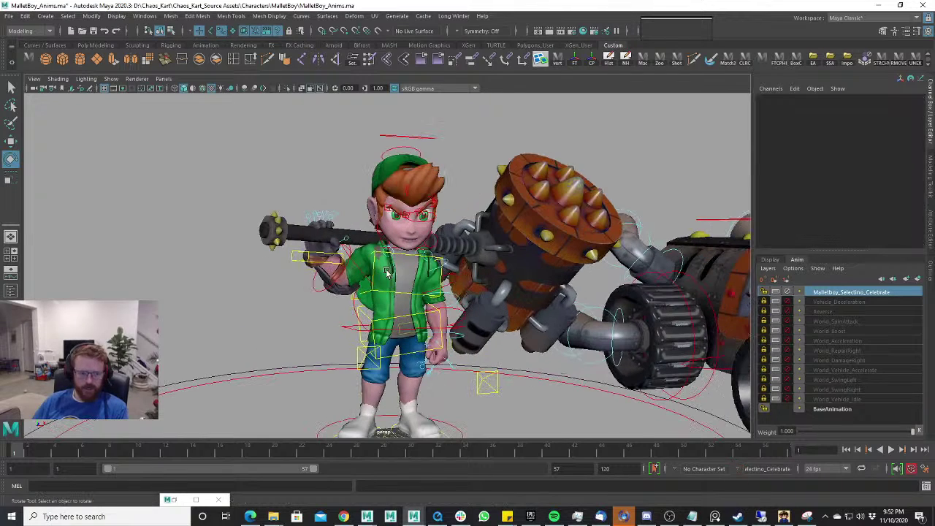
left_click(444, 265)
scroll(472, 325, "down", 3)
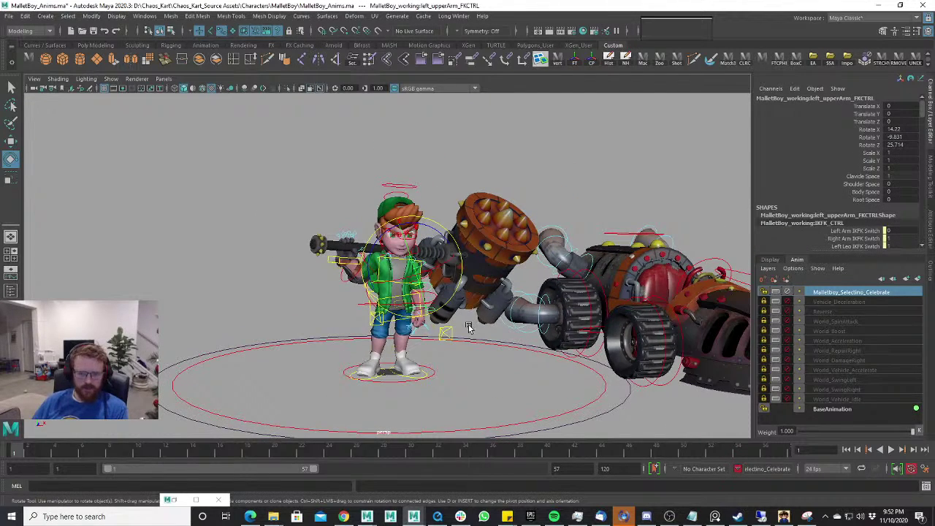
left_click_drag(468, 328, 468, 406, "alt")
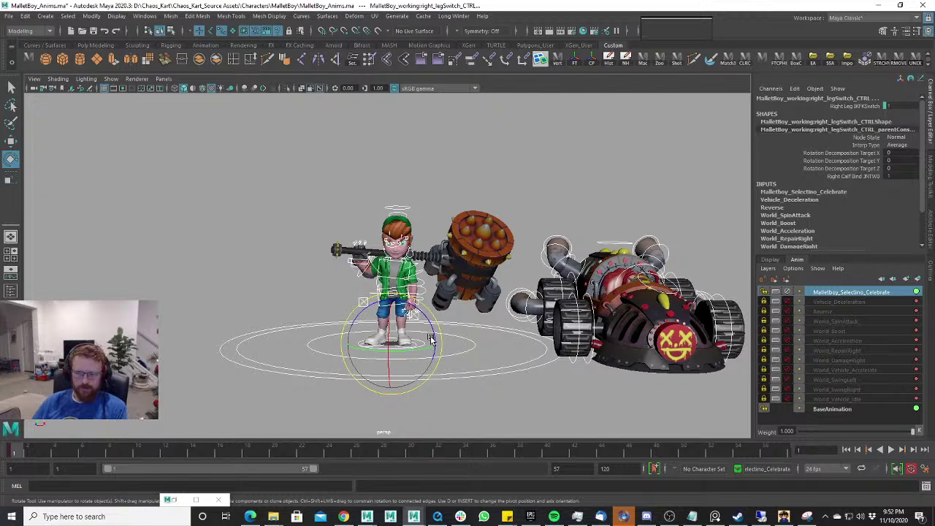
key("f")
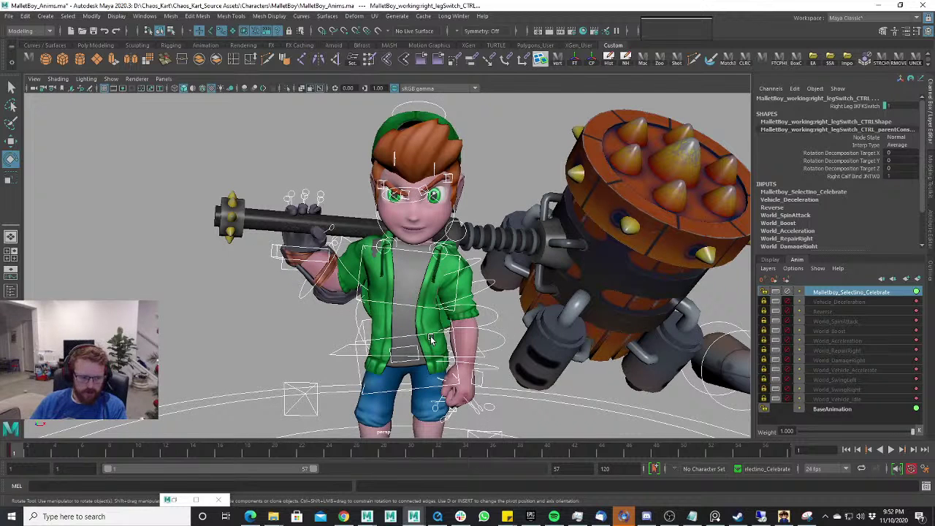
left_click_drag(346, 275, 360, 278, "alt")
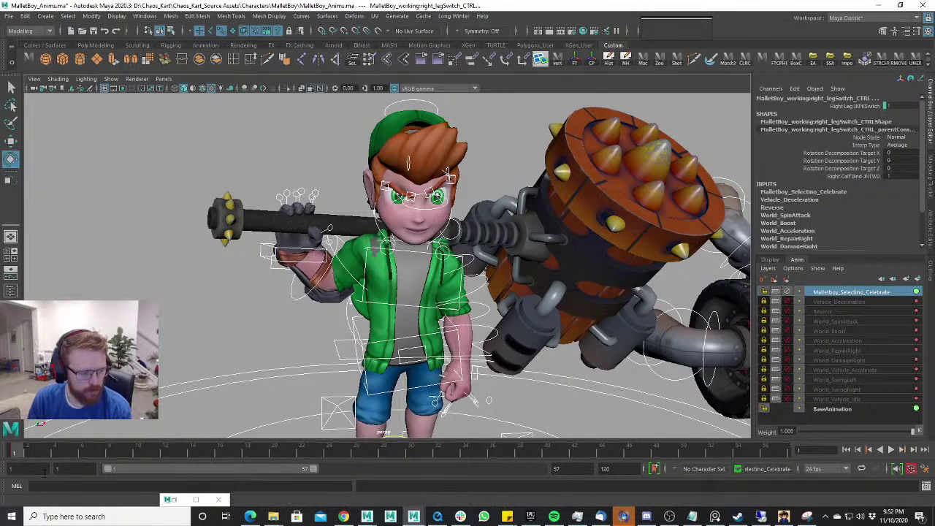
Go to frame 2 and examine the character's torso, raised arm and mallet grip.
left_click(34, 453)
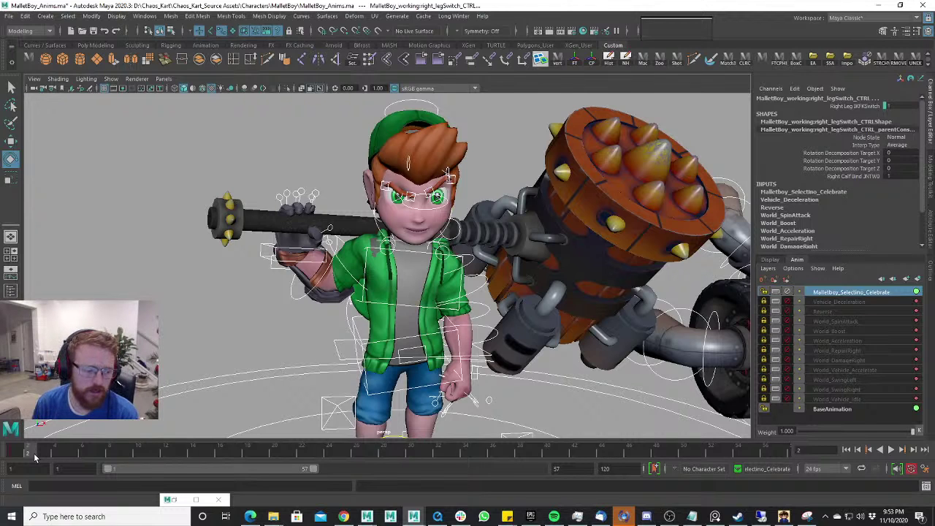
scroll(243, 334, "up", 5)
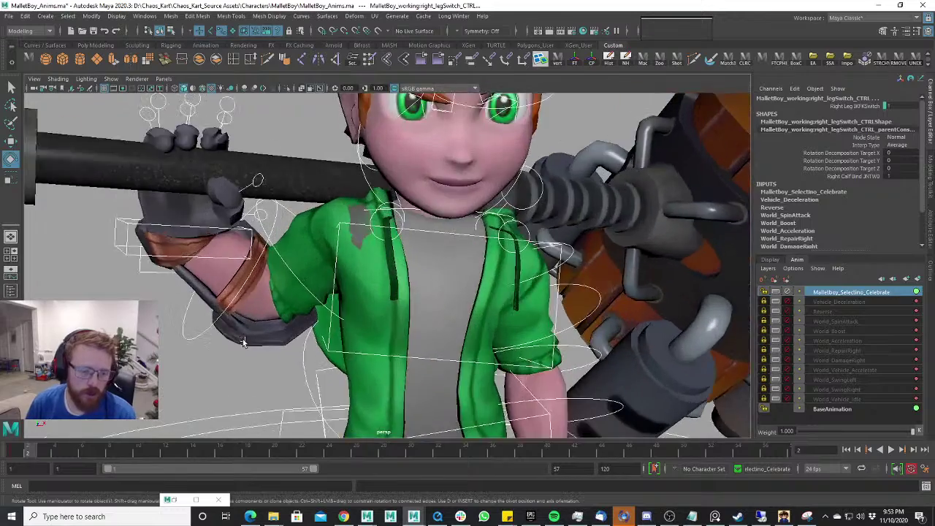
scroll(252, 333, "down", 6)
left_click_drag(263, 334, 330, 330, "alt")
scroll(376, 328, "up", 4)
left_click_drag(541, 310, 500, 295, "alt")
scroll(501, 295, "down", 3)
key("w")
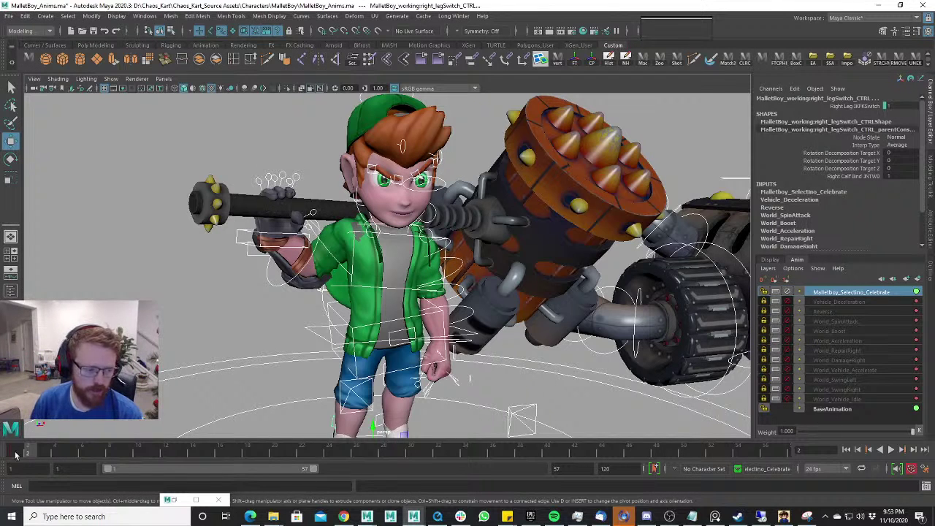
Select the left arm switch control and set Left Arm IKFK Switch to 1 at frame 2.
scroll(277, 319, "up", 2)
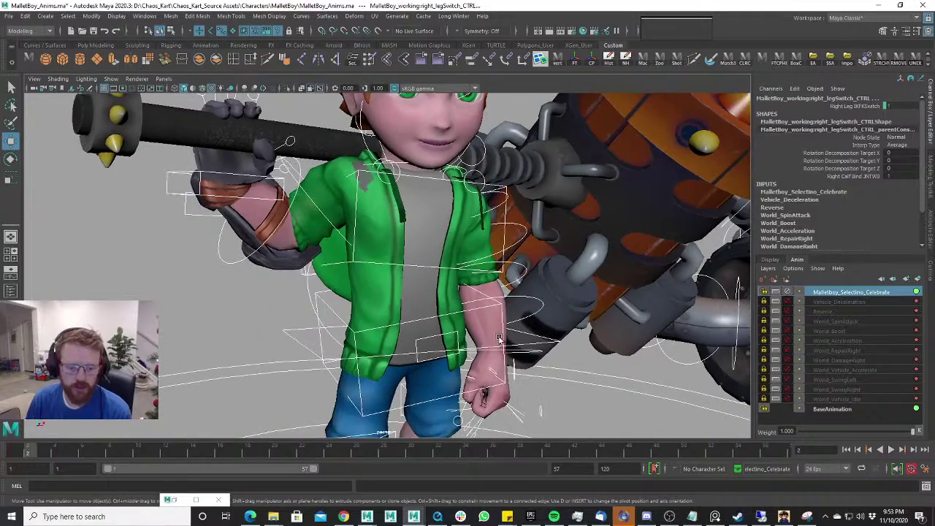
left_click_drag(571, 363, 502, 400, "alt")
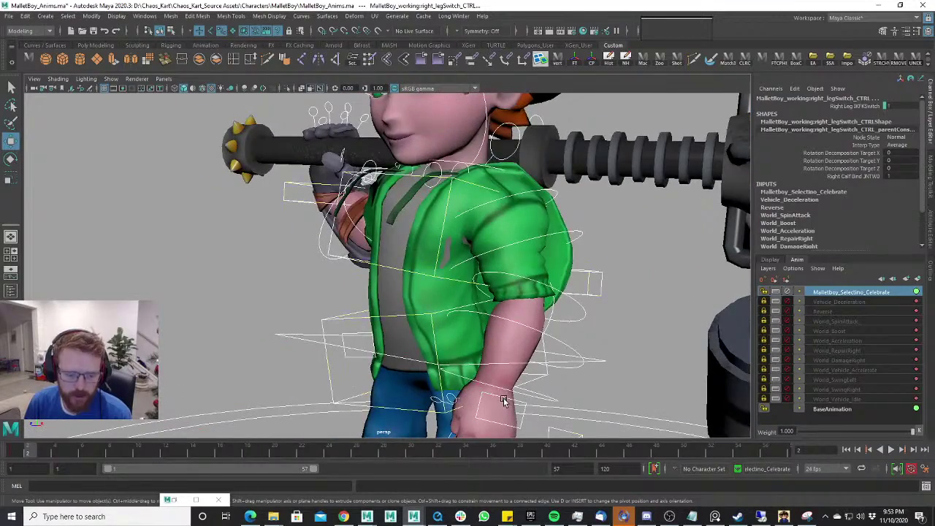
left_click(503, 399)
scroll(478, 363, "down", 3)
left_click_drag(477, 363, 687, 284, "alt")
double_click(903, 107)
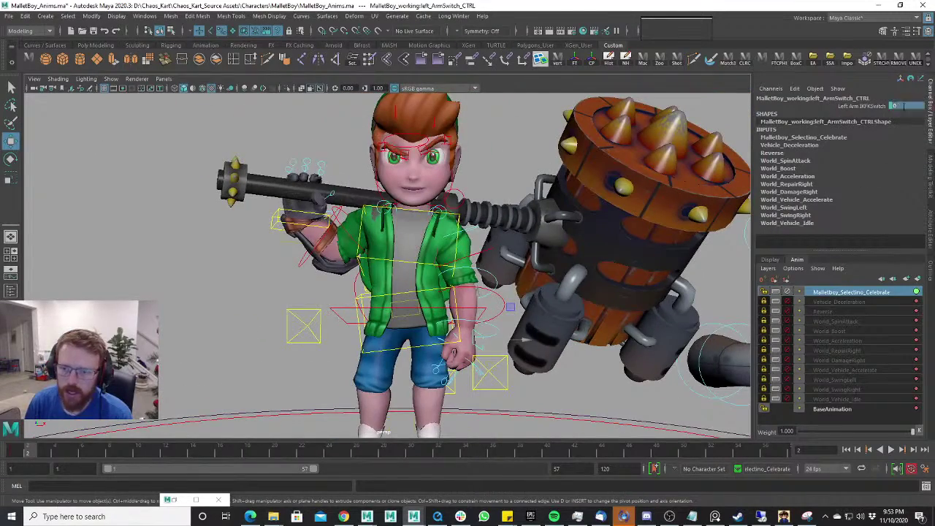
type("1")
key("Return")
mouse_move(619, 227)
left_mouse_down("alt")
mouse_move(524, 270)
mouse_move(614, 226)
left_mouse_up("alt")
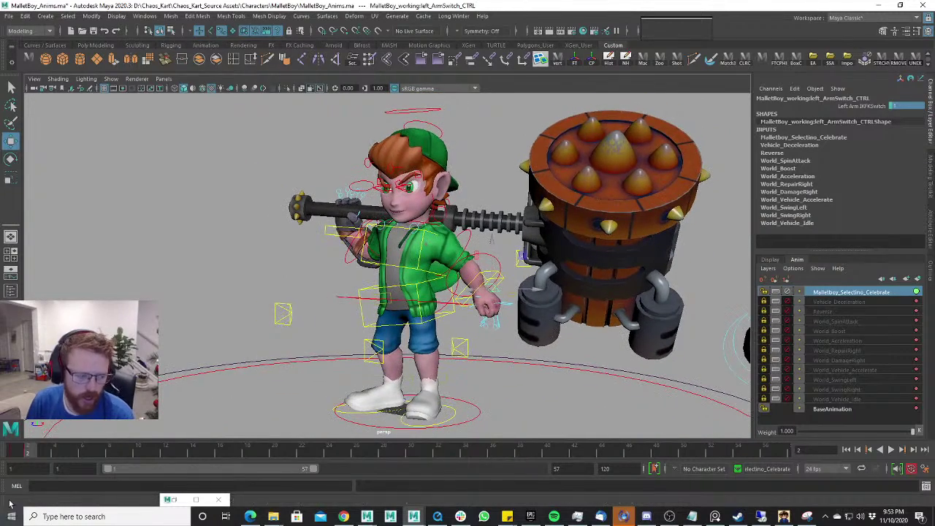
Return to frame 1 and check the arm pose there from the front and three-quarter angles.
key("ctrl+z")
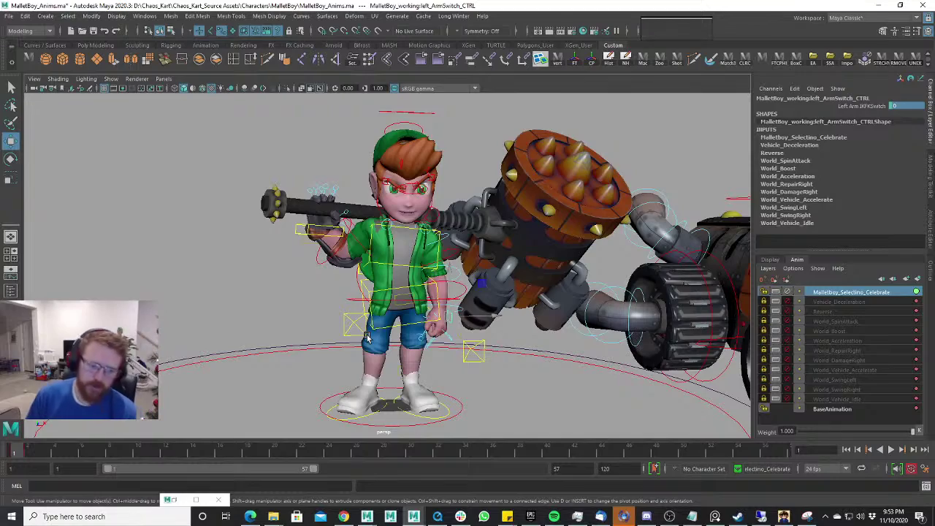
scroll(427, 339, "up", 6)
scroll(429, 340, "down", 3)
left_click_drag(430, 340, 474, 338, "alt")
left_click_drag(339, 216, 351, 274, "alt")
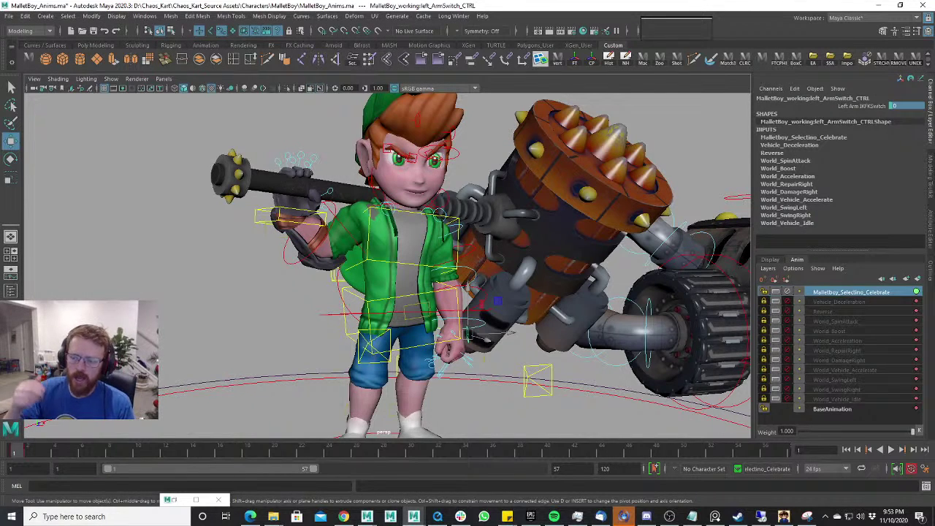
At frame 2, select the left arm IK control and begin rotating the hand out of its default orientation.
left_click(29, 447)
scroll(436, 290, "up", 10)
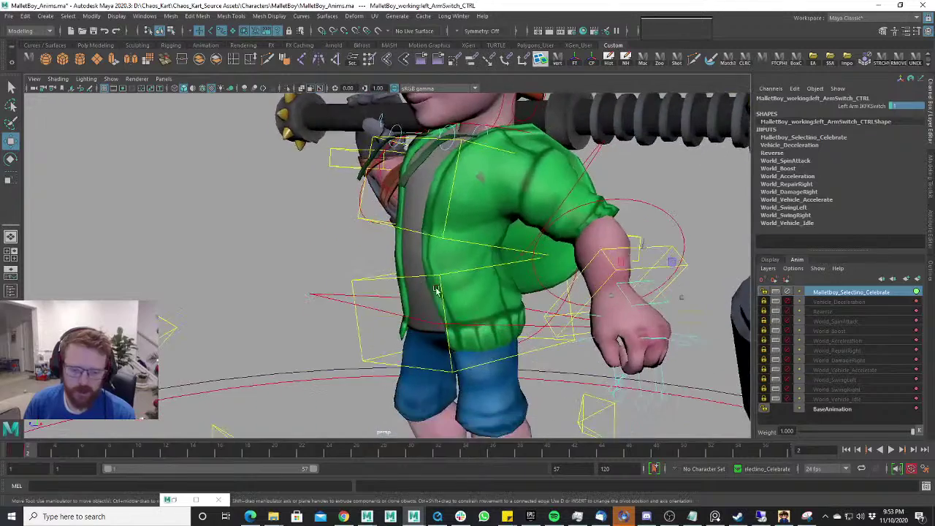
left_click_drag(436, 290, 436, 323, "alt")
left_click(511, 287)
key("e")
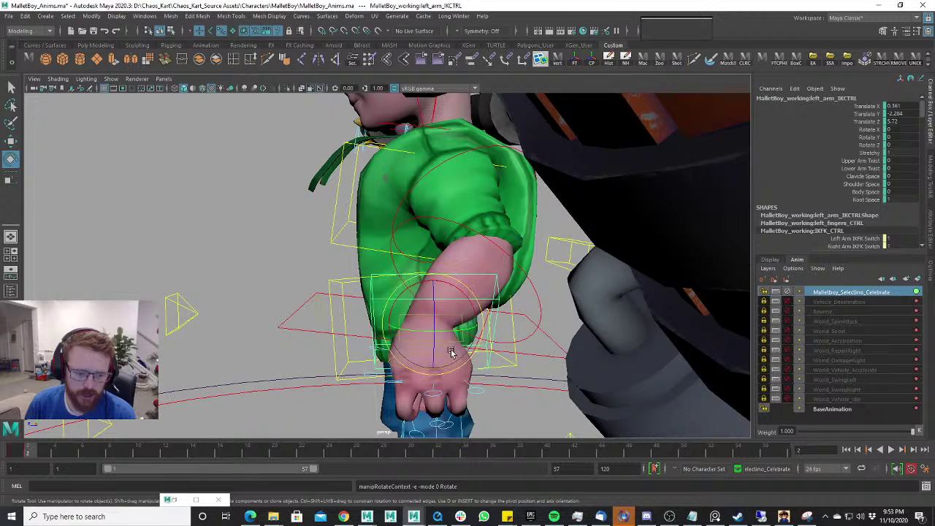
left_click_drag(456, 353, 496, 315)
key("w")
key("e")
left_click_drag(615, 340, 516, 344)
Raise the left hand IK control beside the shoulder to about -16.8, 22.5, 26.5 and rotate it to about -165, -40, -15.
key("w")
left_click_drag(544, 310, 528, 324)
key("e")
left_click_drag(573, 302, 555, 284)
left_click_drag(441, 354, 502, 170, "alt")
key("w")
key("e")
left_click_drag(482, 205, 468, 126)
middle_click_drag(504, 172, 521, 215, "alt")
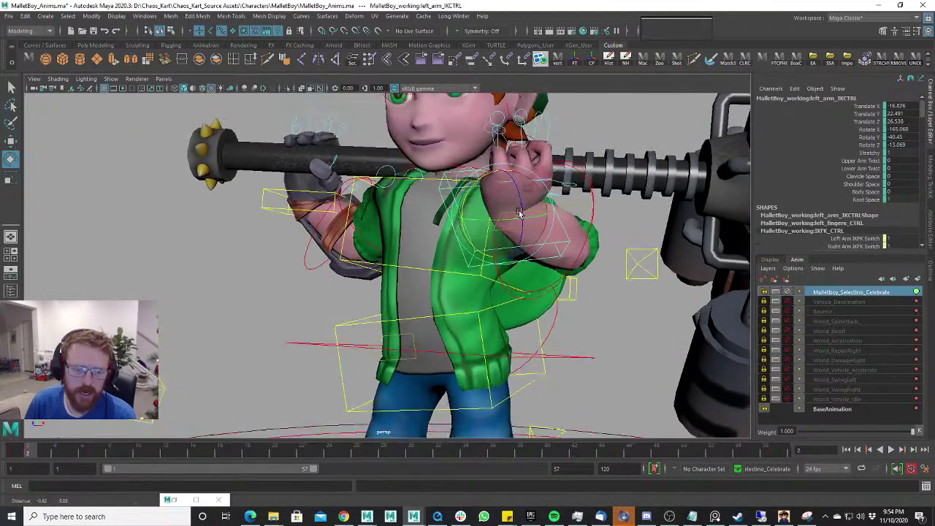
Adjust the raised left arm and move its pole control to about -16.1 in X, -21.5 in Y and 4.5 in Z.
left_click_drag(521, 215, 511, 253, "alt")
key("w")
scroll(520, 264, "down", 3)
mouse_move(534, 292)
left_mouse_down()
mouse_move(552, 321)
mouse_move(498, 353)
mouse_move(523, 292)
left_mouse_up()
scroll(494, 332, "down", 5)
scroll(535, 264, "up", 6)
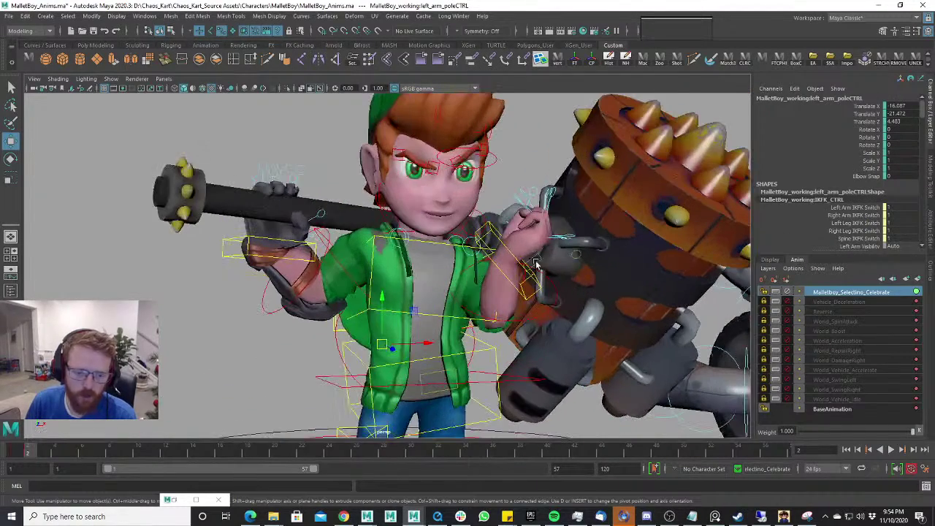
Turn the left fist toward the chin by rotating its IK control to about -192, -18, 64 and moving it to -18.8, 28.1, 28.4.
left_click(512, 253)
key("e")
left_click_drag(512, 217, 463, 234)
left_click_drag(508, 292, 491, 276, "alt")
left_click_drag(520, 217, 472, 233)
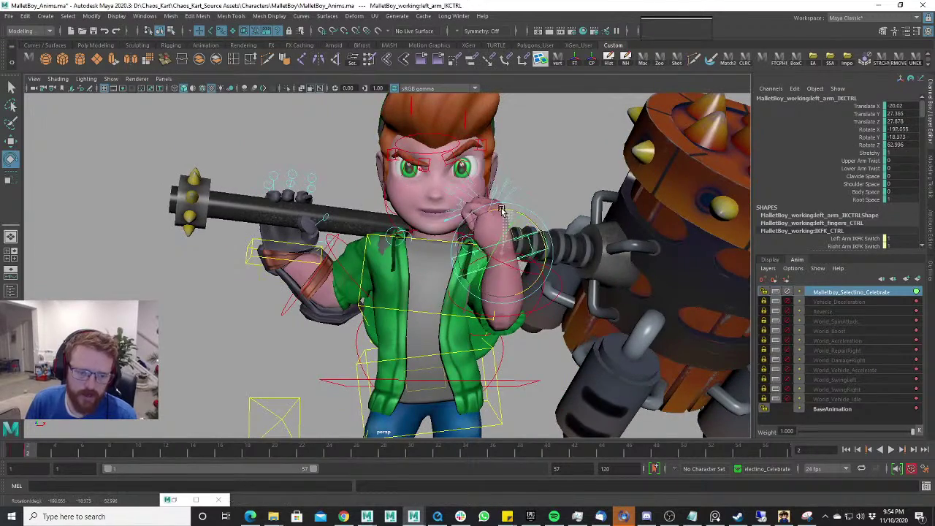
left_click_drag(496, 278, 509, 254, "alt")
key("w")
scroll(509, 254, "down", 2)
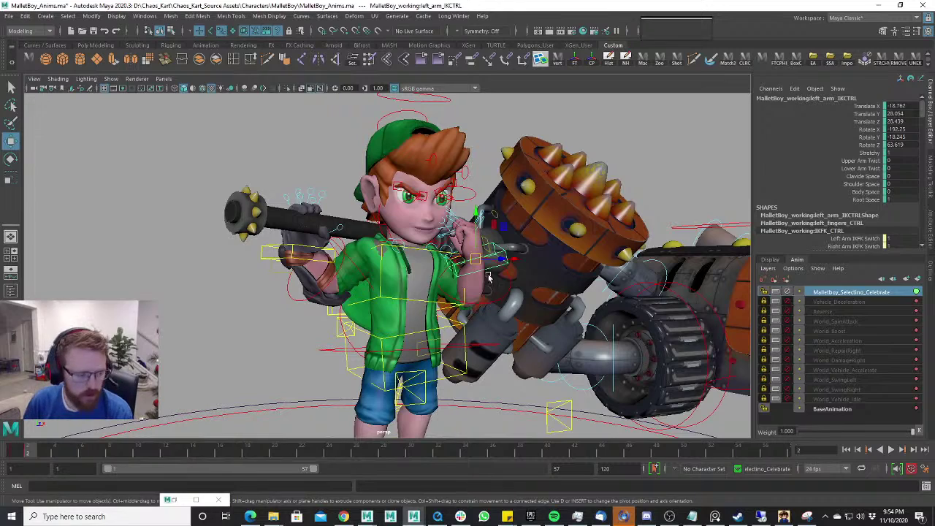
Go to frame 3 and rotate the shoulder IK control to about -8.3 in X.
left_click(20, 457)
left_click_drag(20, 458, 40, 456)
left_click_drag(292, 306, 321, 303, "alt")
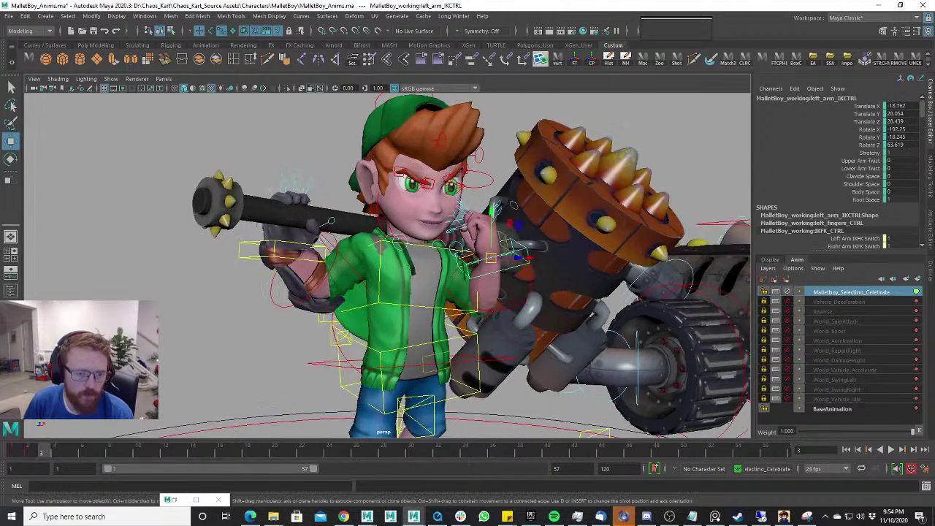
right_click_drag(321, 303, 363, 283, "alt")
key("e")
left_click(459, 239)
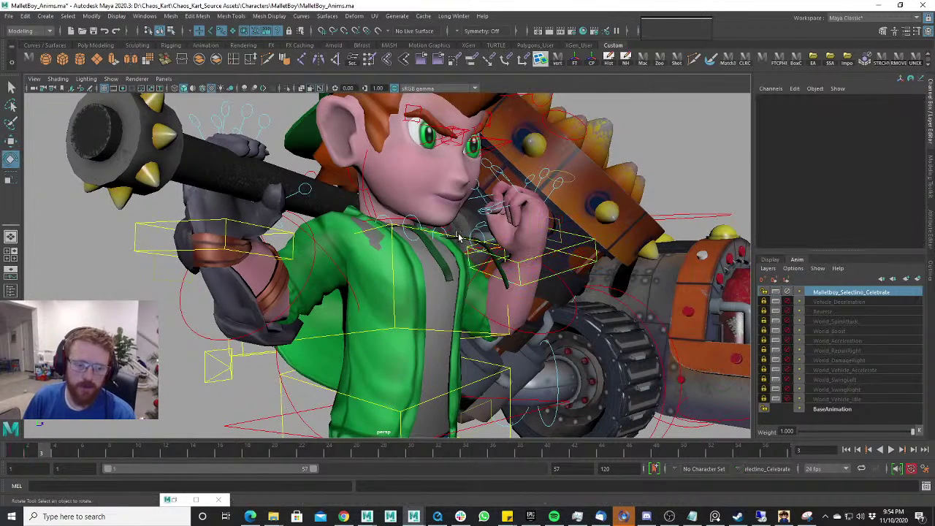
left_click(456, 236)
left_click_drag(427, 280, 416, 276)
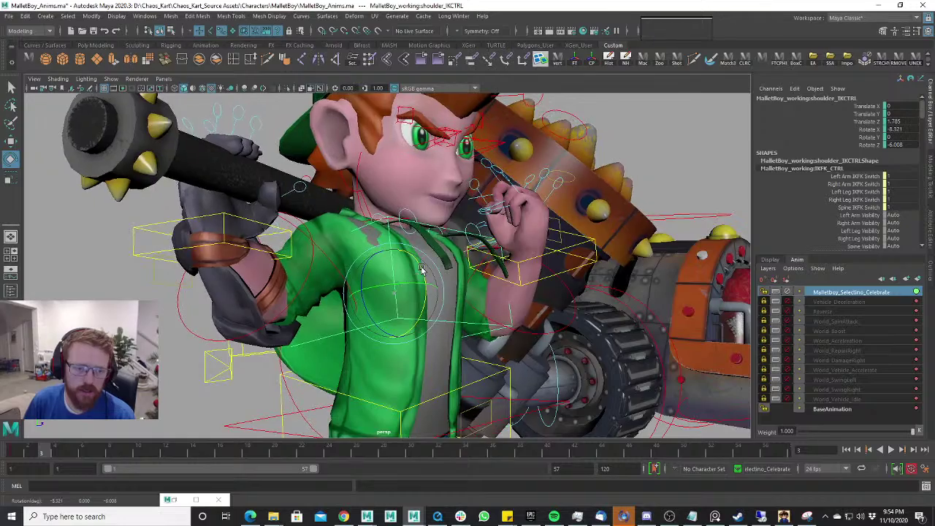
Select the body control and raise it to about 0.18 in Y at frame 3.
right_click_drag(419, 273, 387, 307, "alt")
left_click_drag(387, 306, 462, 353, "alt")
key("w")
left_click(466, 343)
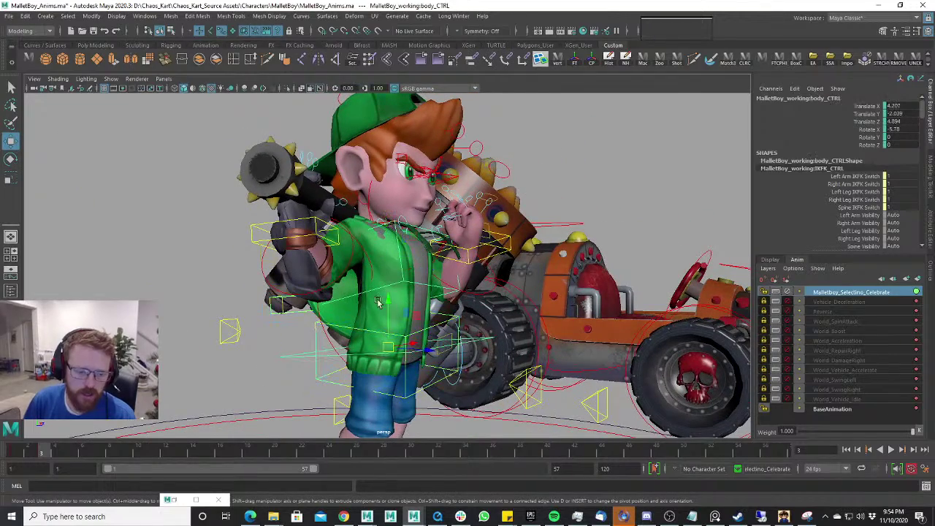
left_click_drag(388, 303, 390, 297)
right_click_drag(390, 297, 357, 325, "alt")
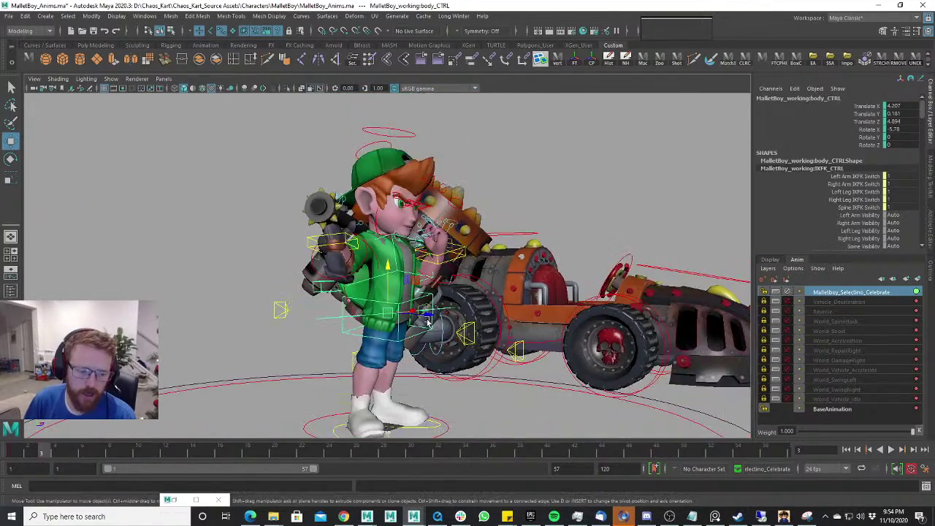
Select both leg IK controls and raise their Roll attribute at frame 3 so the heels lift off the ground.
left_click_drag(358, 325, 423, 351, "alt")
left_click(395, 365)
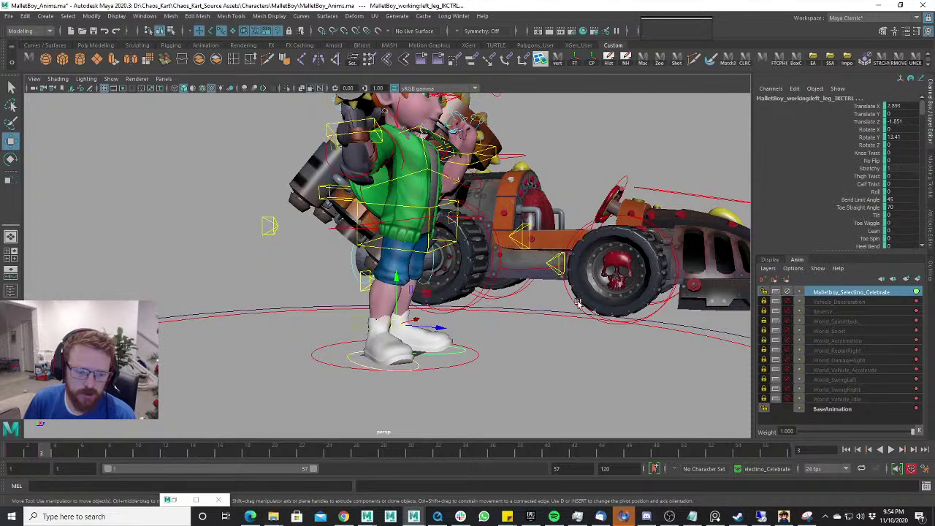
left_click(875, 191)
middle_click_drag(566, 242, 717, 268)
middle_click_drag(546, 229, 555, 250, "alt")
key("w")
Move the body control up and forward to about 1.79 in Y and 10.46 in Z at frame 3.
left_click(475, 237)
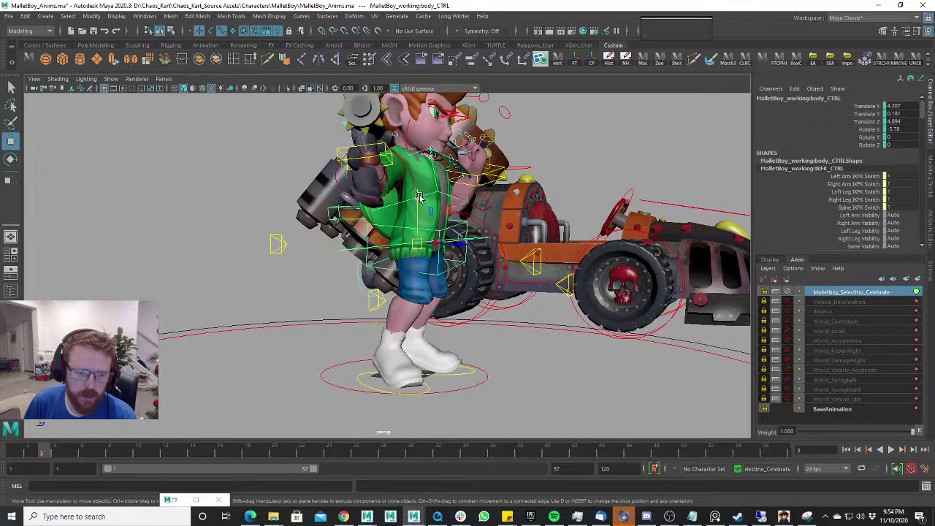
left_click_drag(418, 197, 420, 169)
left_click_drag(453, 234, 450, 270, "alt")
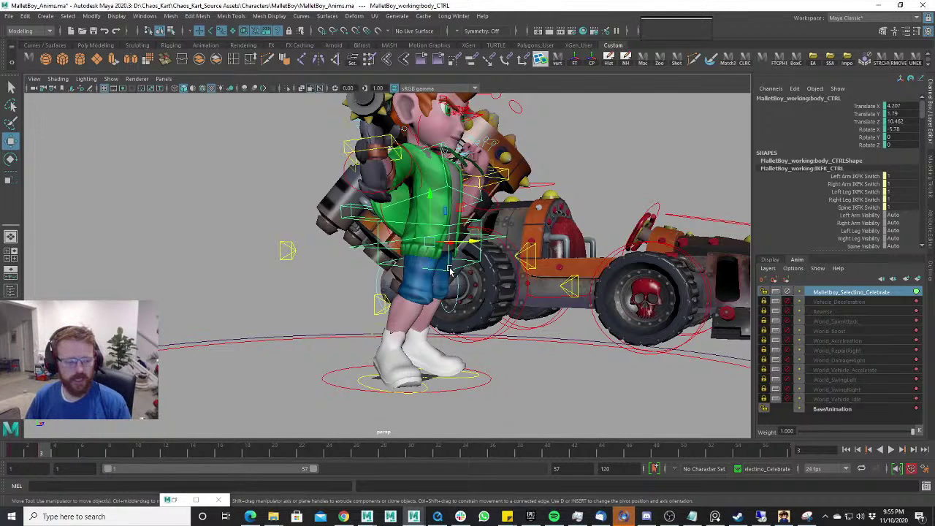
key("alt+v")
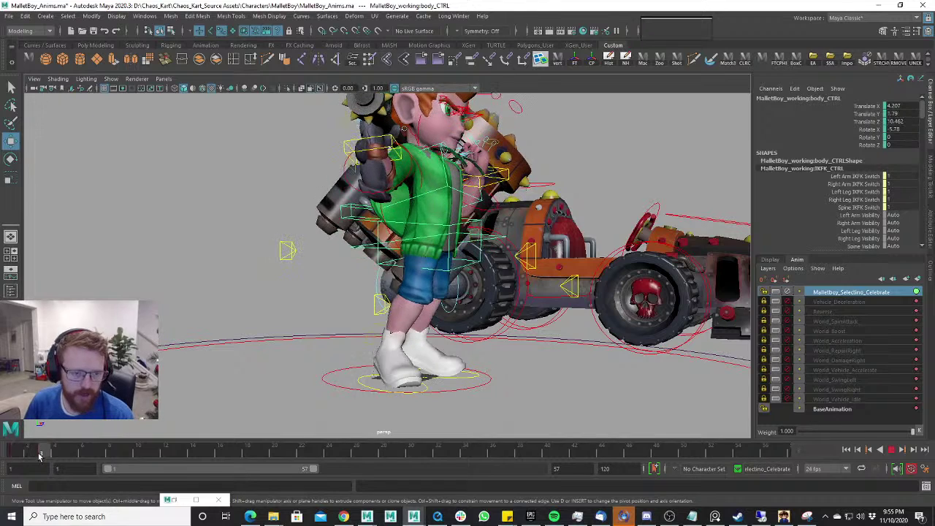
key("alt+v")
Select every control of the character and vehicle rigs and key the frame 3 pose at frame 2.
left_click_drag(231, 280, 339, 249, "alt")
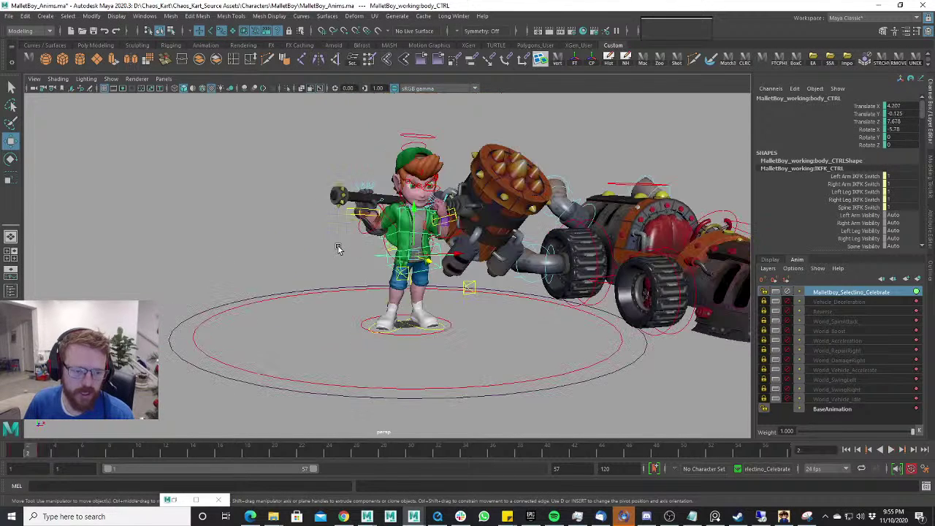
scroll(430, 209, "down", 3)
left_click_drag(440, 198, 402, 338, "alt")
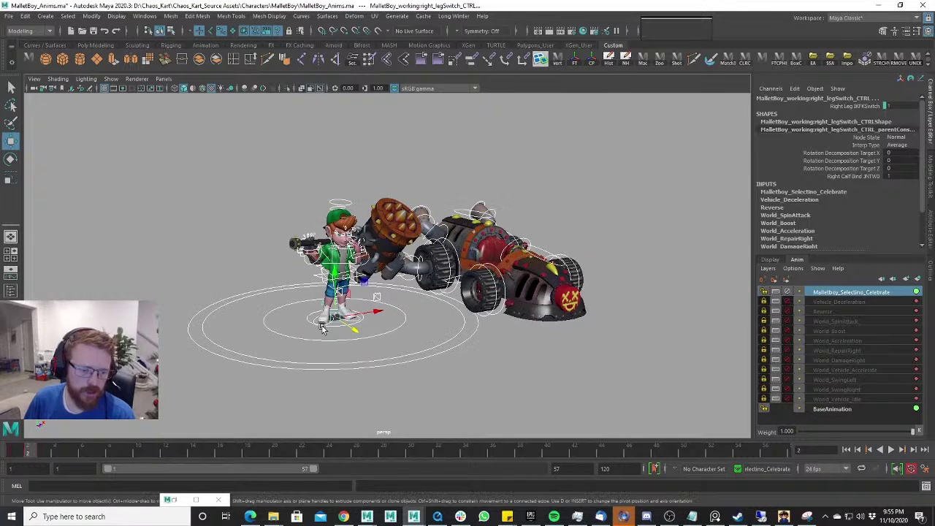
scroll(387, 340, "up", 4)
middle_click_drag(367, 348, 412, 340, "alt")
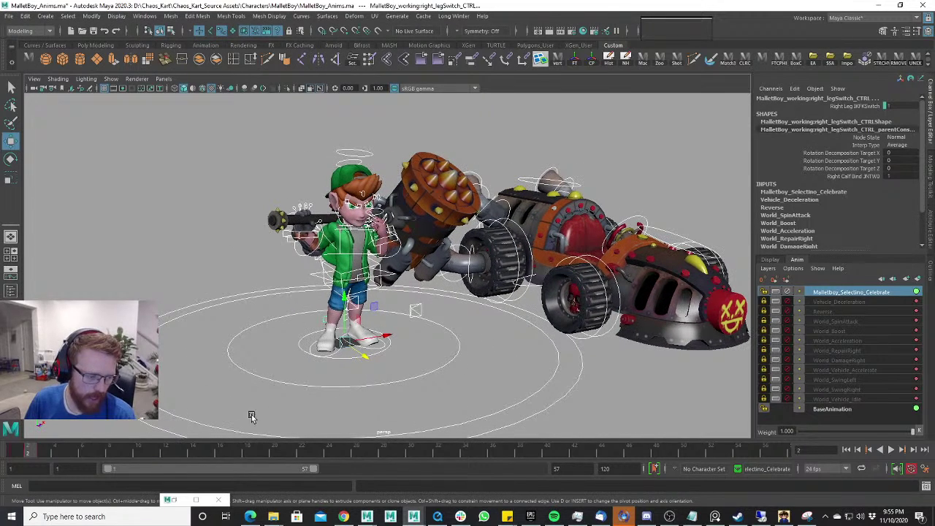
left_click(47, 453)
left_click_drag(48, 454, 30, 453)
scroll(87, 424, "down", 2)
key("s")
middle_click_drag(30, 453, 49, 450)
scroll(216, 371, "up", 4)
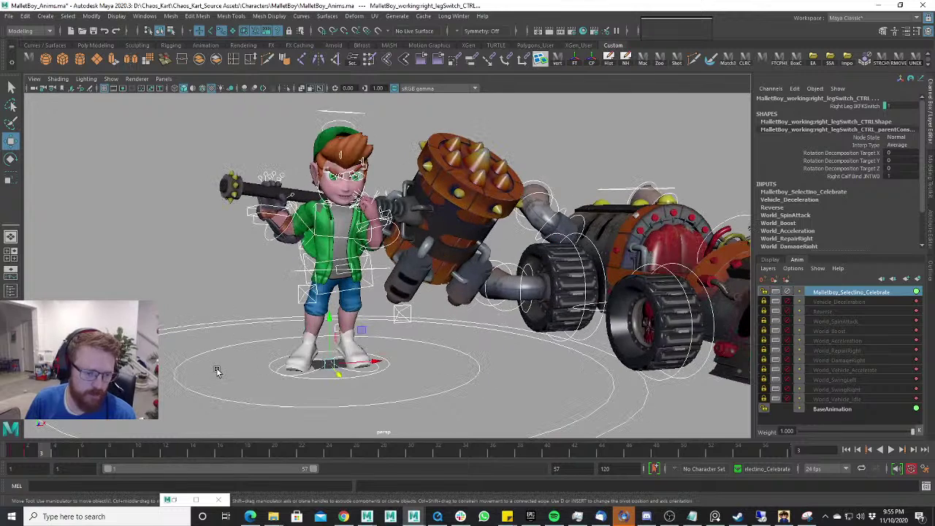
scroll(212, 343, "down", 1)
Reselect all the rig controls and give all their animation keys stepped tangents in the Graph Editor.
left_click(198, 219)
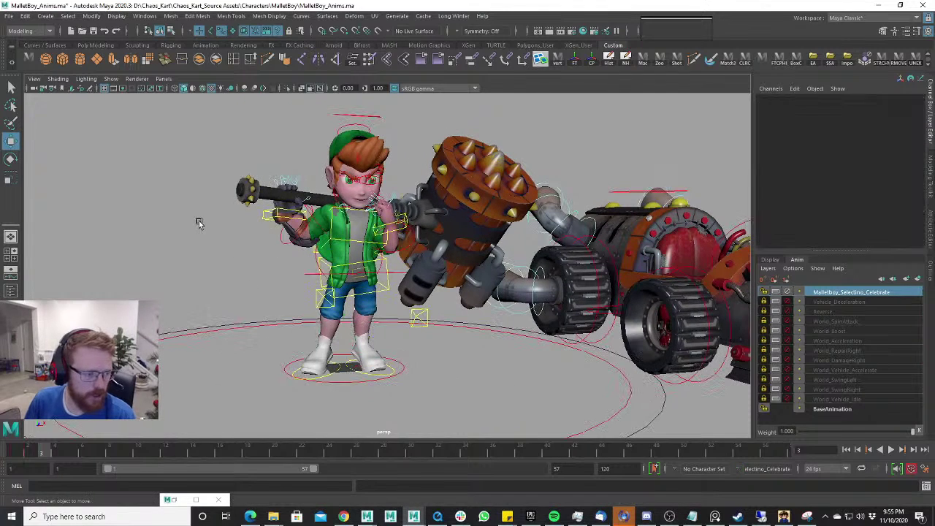
scroll(247, 216, "down", 5)
left_click_drag(282, 174, 627, 404)
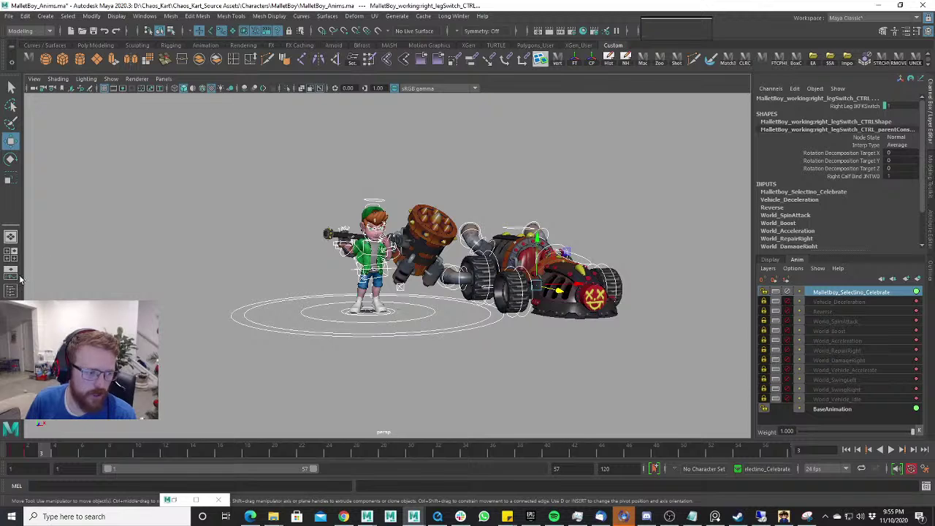
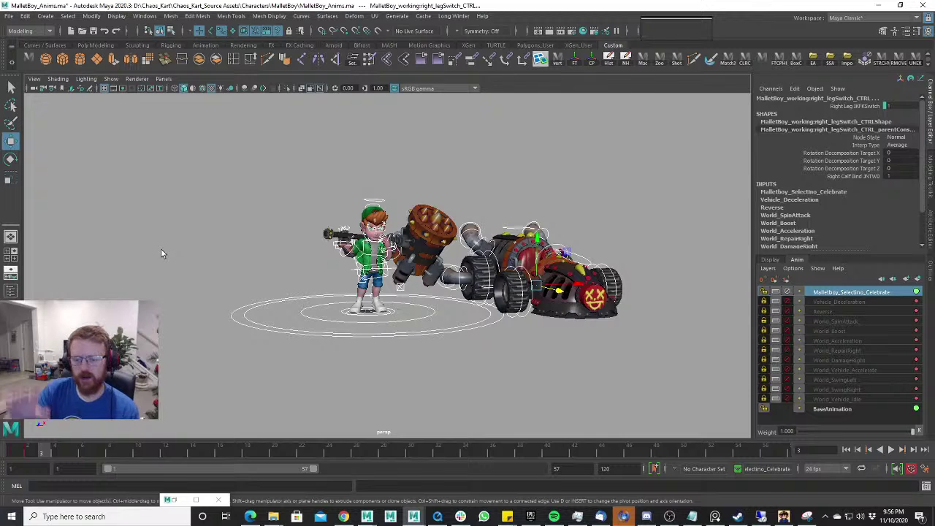
key("space")
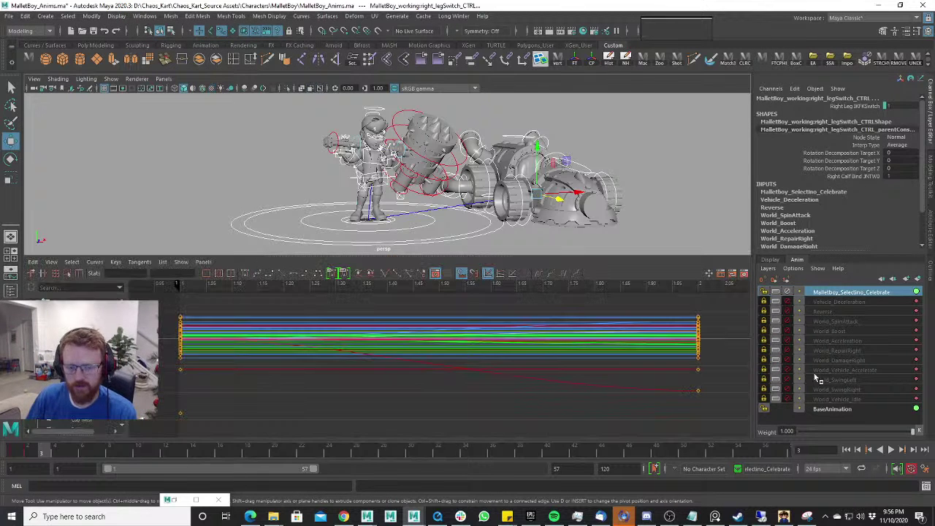
scroll(440, 358, "down", 6)
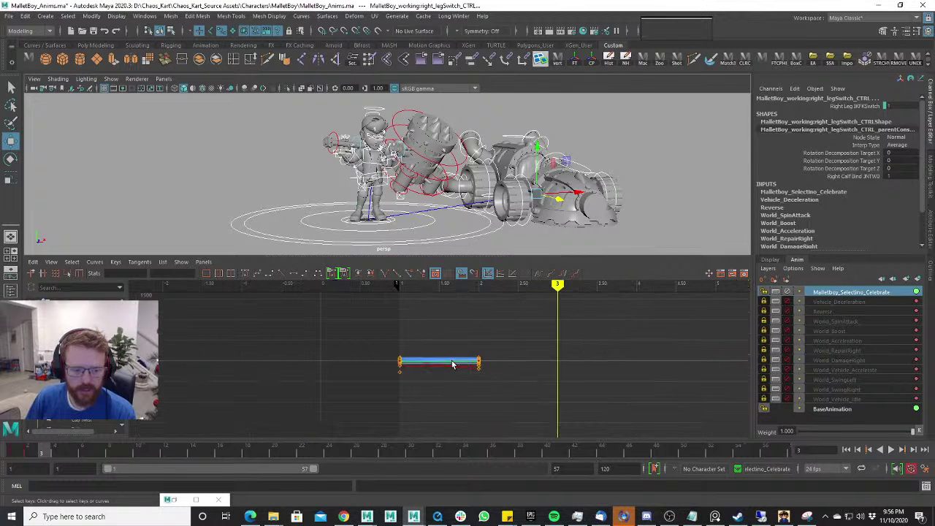
left_click_drag(349, 321, 514, 389)
key("f")
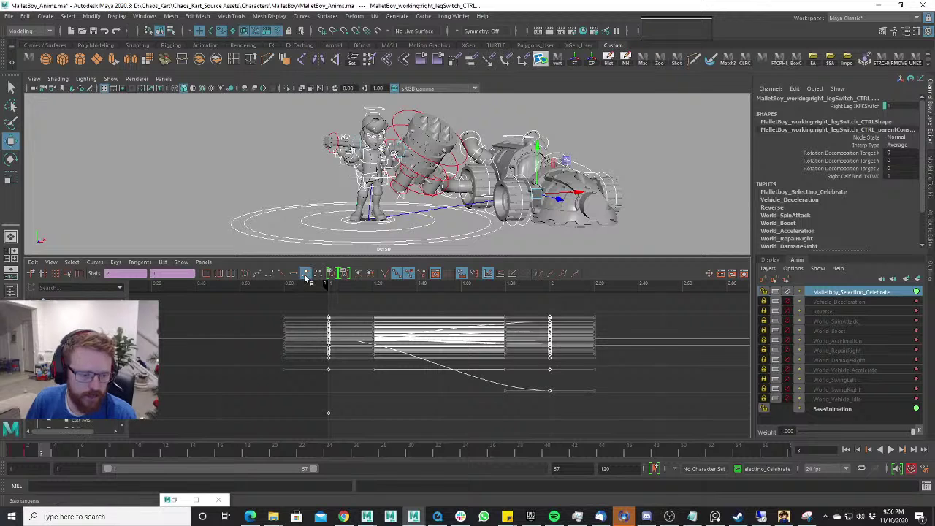
Set the animation preferences to Clamped default in tangents and Stepped default out tangents, and save them.
key("space")
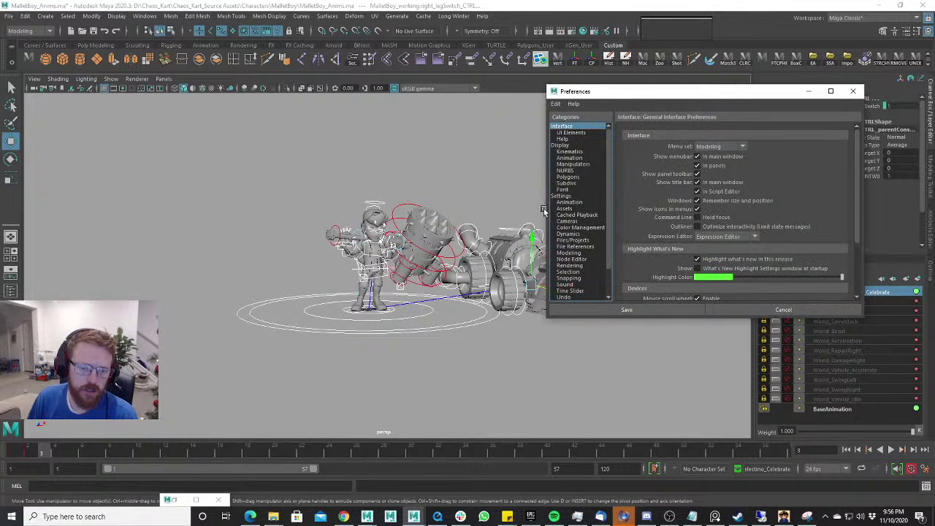
left_click(569, 201)
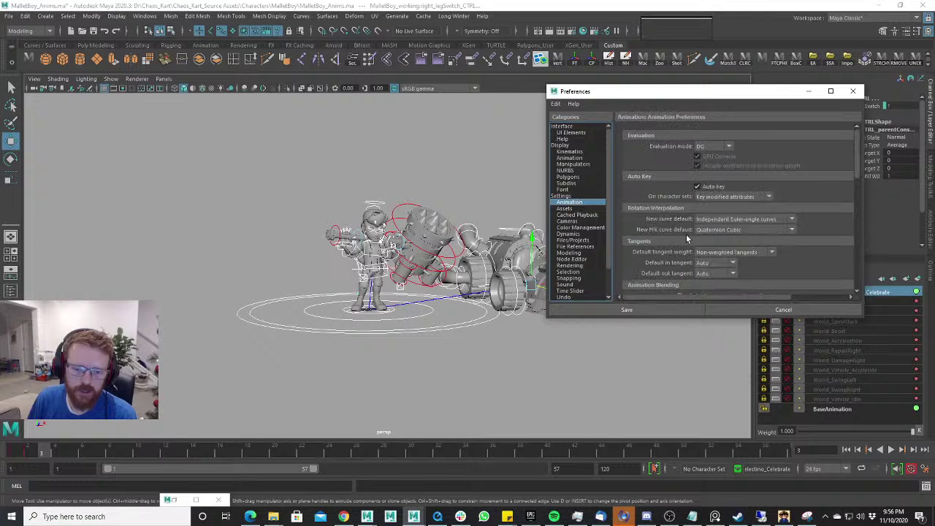
left_click(715, 263)
left_click(717, 292)
left_click(716, 273)
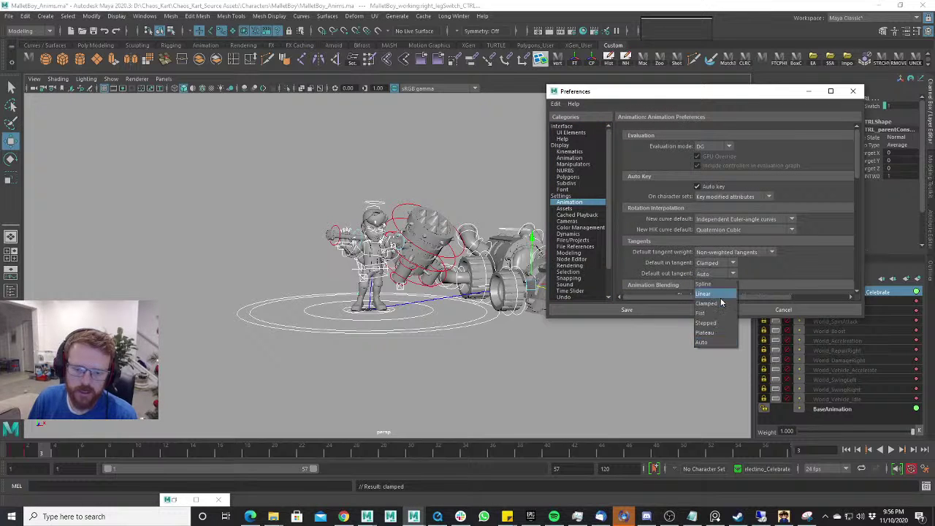
left_click(720, 323)
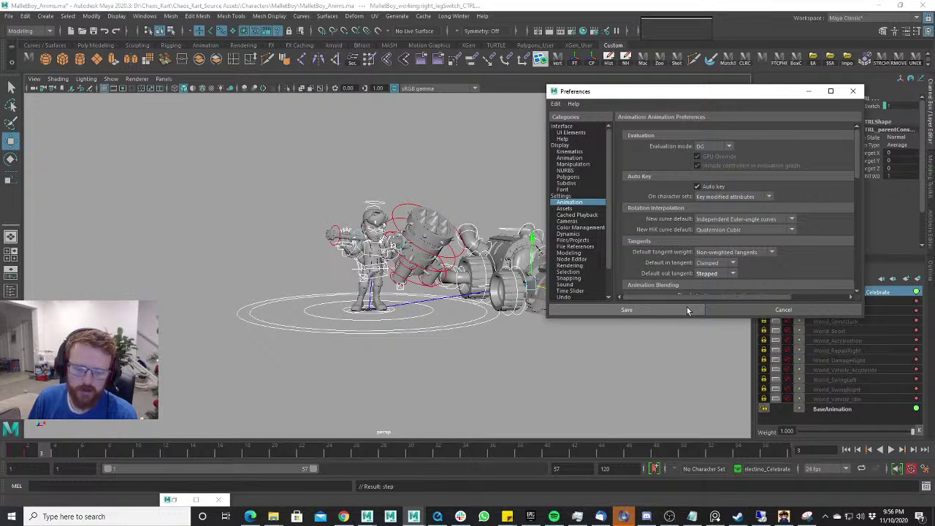
left_click(626, 310)
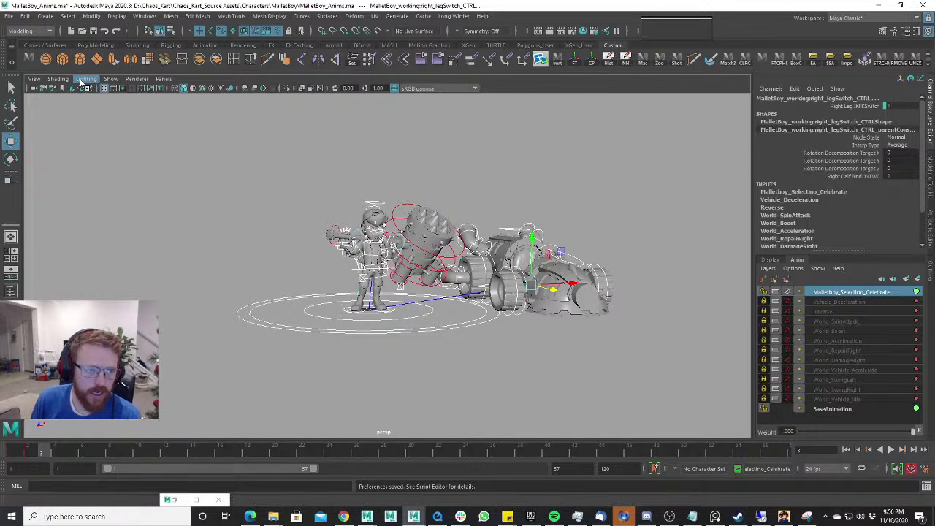
Limit the perspective view's displayed object types to NURBS curves and polygons only.
left_click(111, 79)
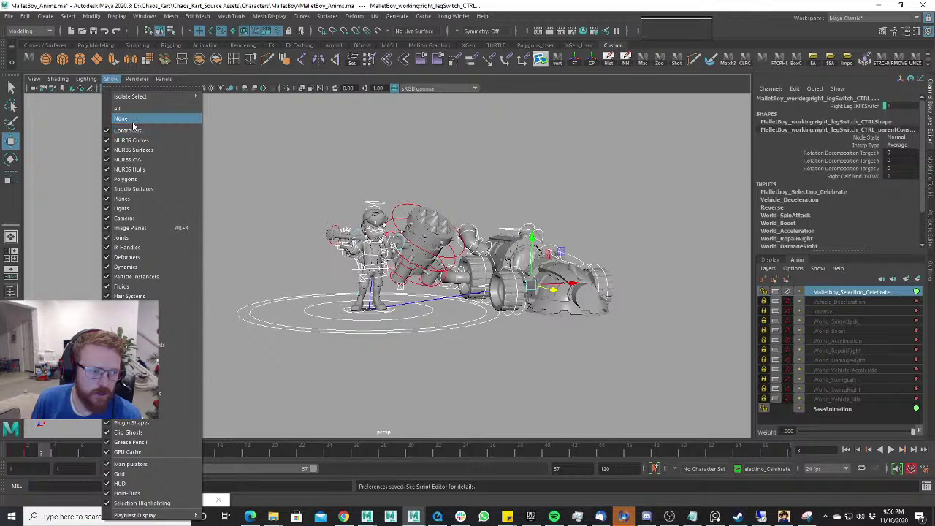
left_click(139, 119)
left_click(111, 79)
left_click(138, 139)
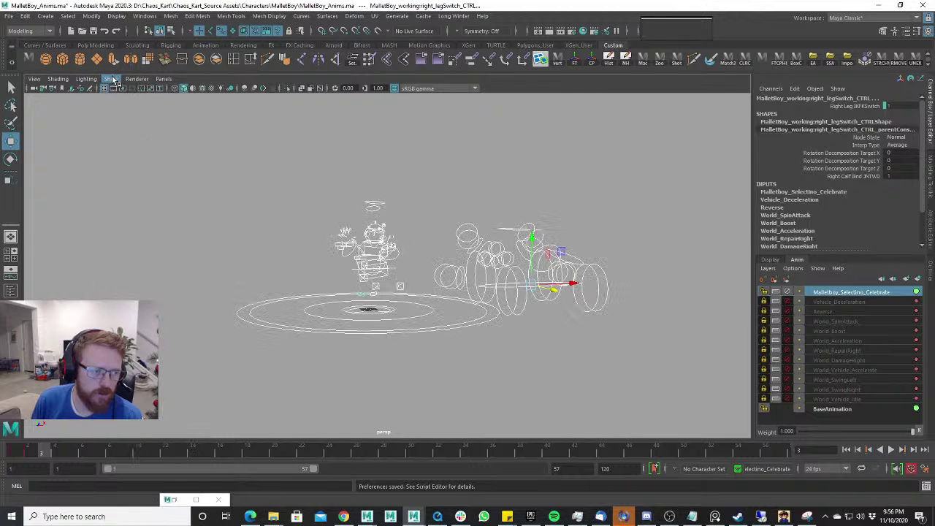
left_click(111, 79)
left_click(146, 178)
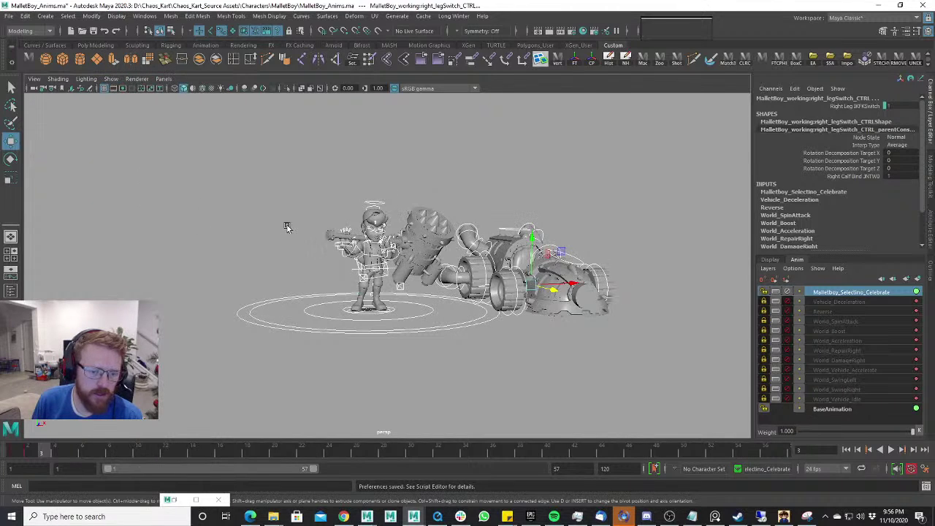
Examine the frame 1 pose from several angles, muting and unmuting the Malletboy_Selectino_Celebrate layer to compare.
right_click_drag(290, 228, 392, 245, "alt")
left_click_drag(392, 245, 446, 251, "alt")
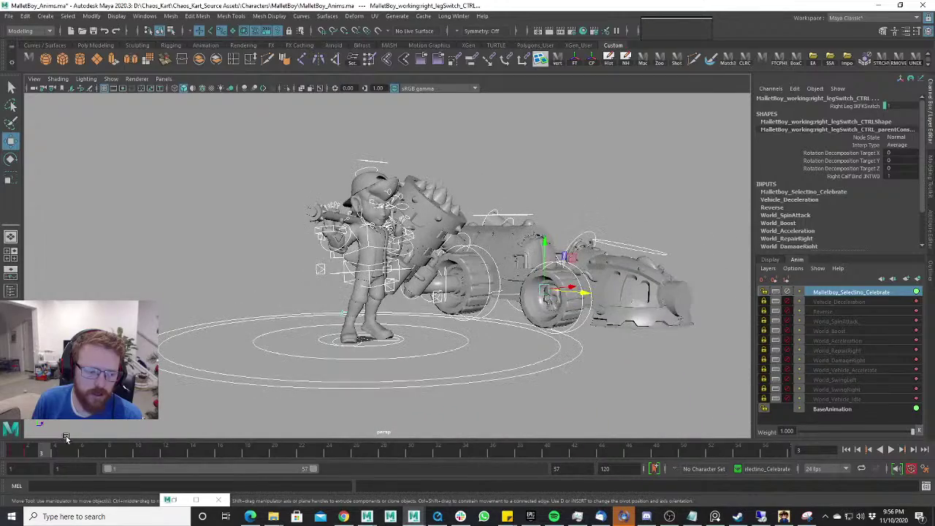
left_click_drag(43, 451, 1, 460)
right_click_drag(267, 348, 313, 351, "alt")
left_click_drag(313, 351, 253, 349, "alt")
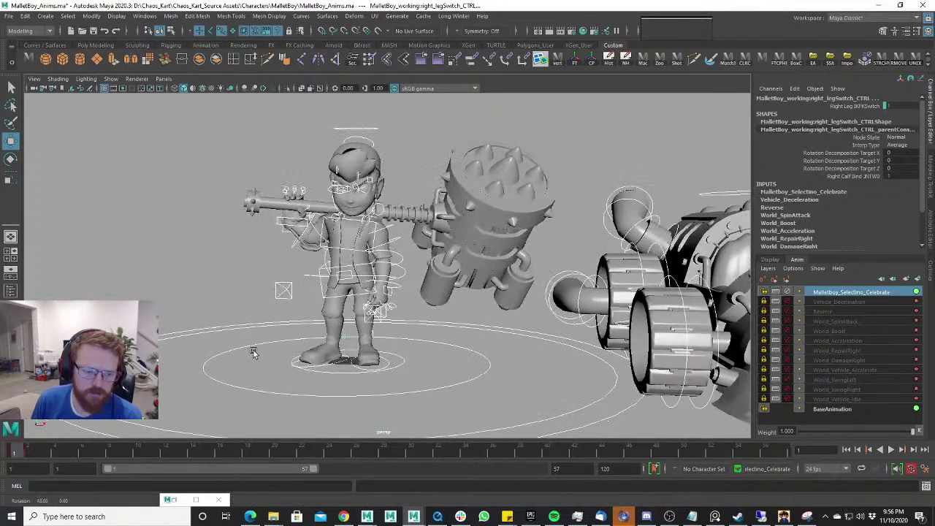
left_click(787, 291)
left_click_drag(679, 283, 468, 213, "alt")
left_click(787, 292)
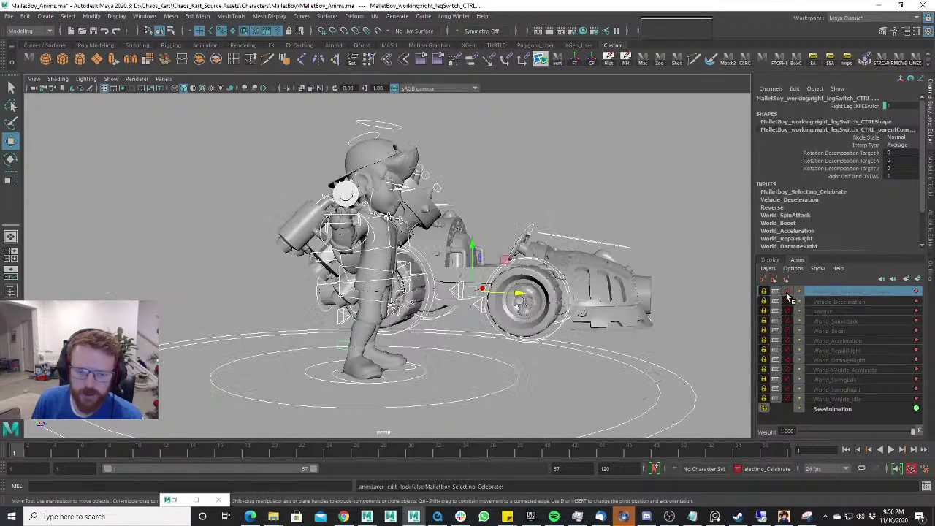
left_click_drag(661, 261, 582, 270, "alt")
scroll(447, 221, "up", 2)
middle_click_drag(445, 218, 448, 281, "alt")
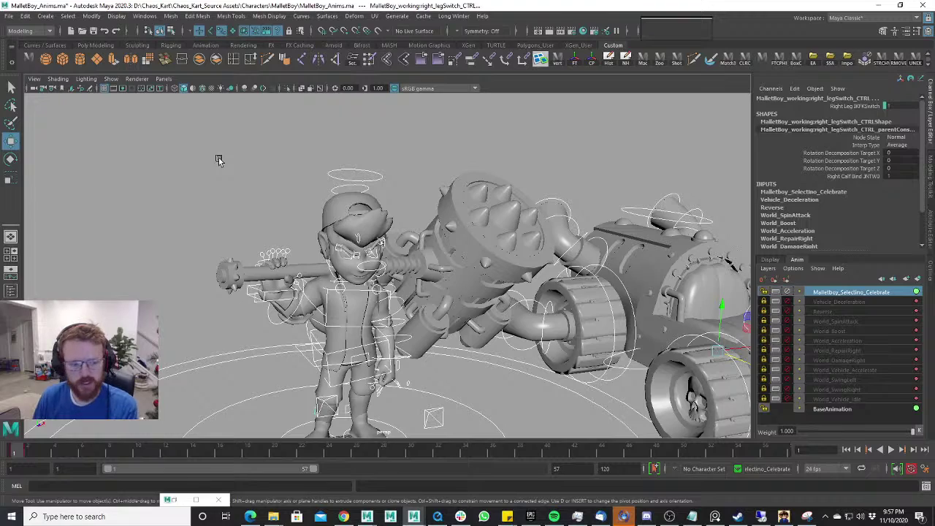
Turn textured shading back on and go to frame 2 for a close view of the upper body.
key("6")
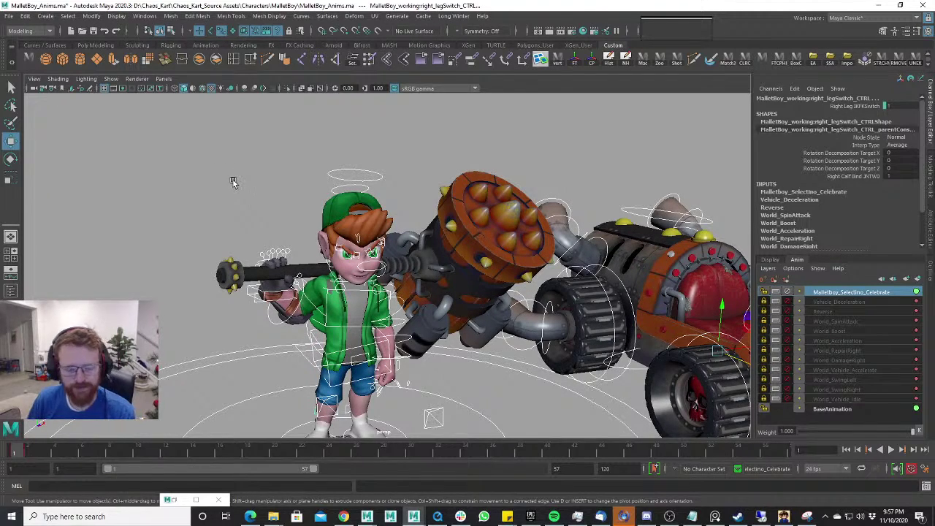
right_click_drag(233, 179, 497, 261, "alt")
left_click_drag(497, 261, 573, 245, "alt")
right_click_drag(573, 244, 482, 234, "alt")
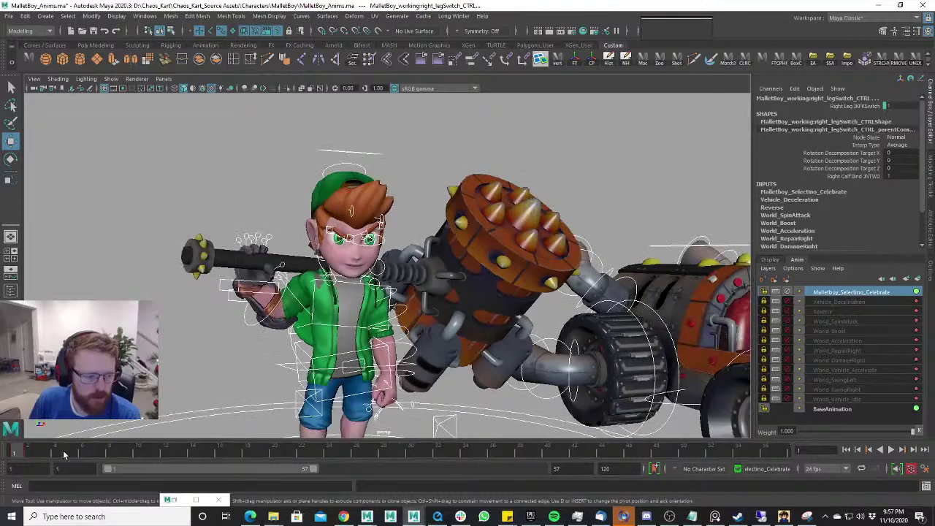
left_click(31, 451)
right_click_drag(223, 405, 452, 295, "alt")
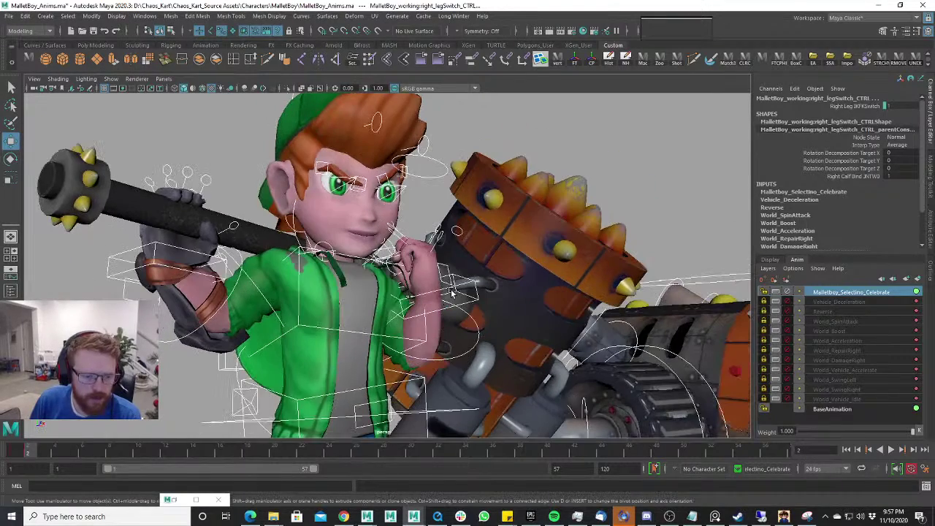
left_click(453, 295)
left_click_drag(452, 296, 467, 278)
key("ctrl+z")
Move the left arm's pole control to about 6.5 in X, -30.2 in Y and 72.8 in Z at frame 2.
right_click_drag(394, 292, 380, 314, "alt")
left_click_drag(380, 314, 398, 410, "alt")
left_click(406, 354)
left_click_drag(515, 391, 358, 289, "alt")
left_click_drag(603, 393, 547, 340)
left_click_drag(360, 356, 377, 344)
left_click_drag(377, 343, 435, 340, "alt")
middle_click_drag(327, 302, 374, 330, "alt")
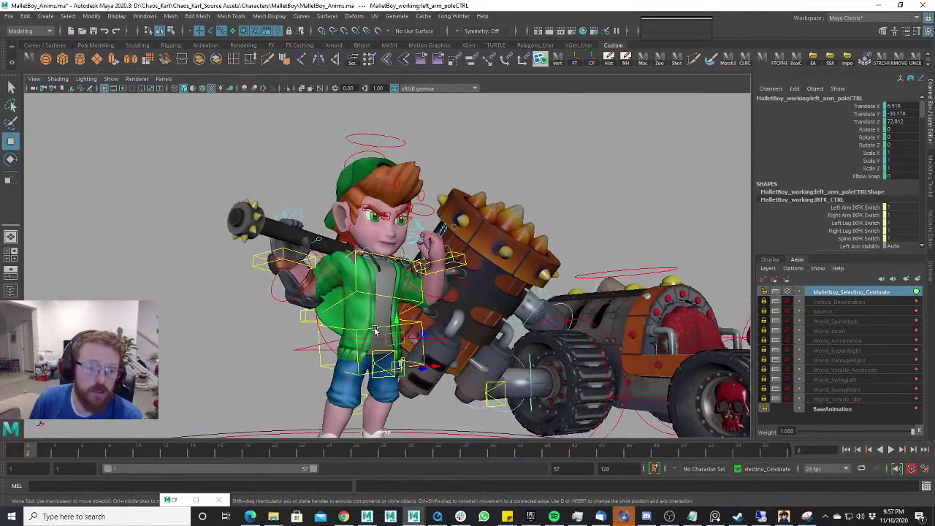
Tilt the head by rotating its control to about -2 in Z at frame 2.
right_click_drag(375, 330, 447, 307, "alt")
scroll(454, 137, "up", 2)
middle_click_drag(451, 135, 463, 239, "alt")
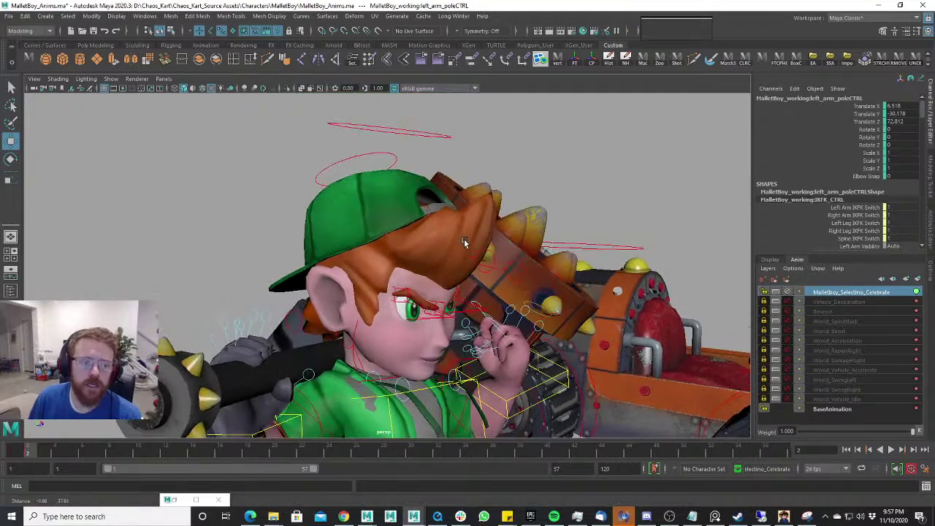
left_click(424, 135)
key("e")
left_click_drag(393, 314, 330, 305)
key("w")
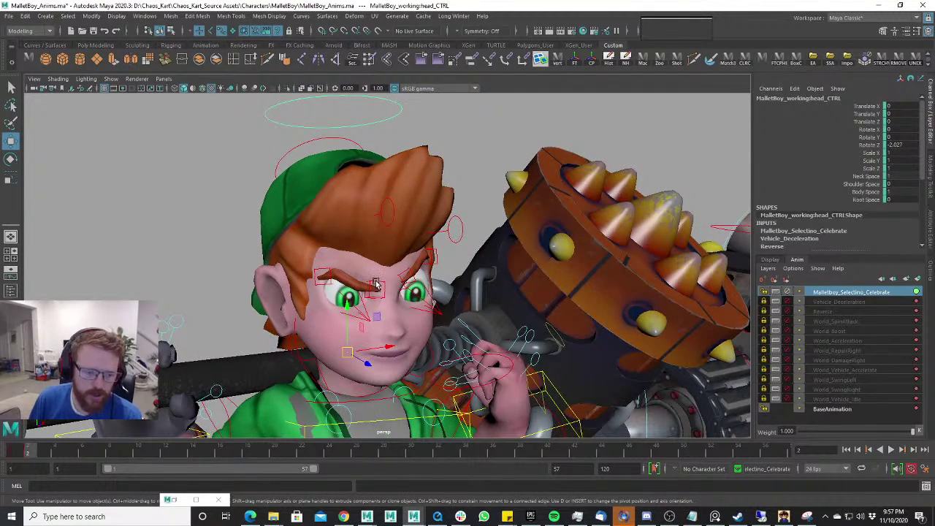
Reposition the right eyebrow controls, with the inner one at about 1.34, 0.74, -0.55 and rotated about -7.5 in Y.
left_click(376, 283)
left_click(330, 271, "shift")
left_click_drag(322, 240, 373, 238)
left_click(373, 268)
key("e")
left_click_drag(431, 253, 388, 279, "alt")
key("w")
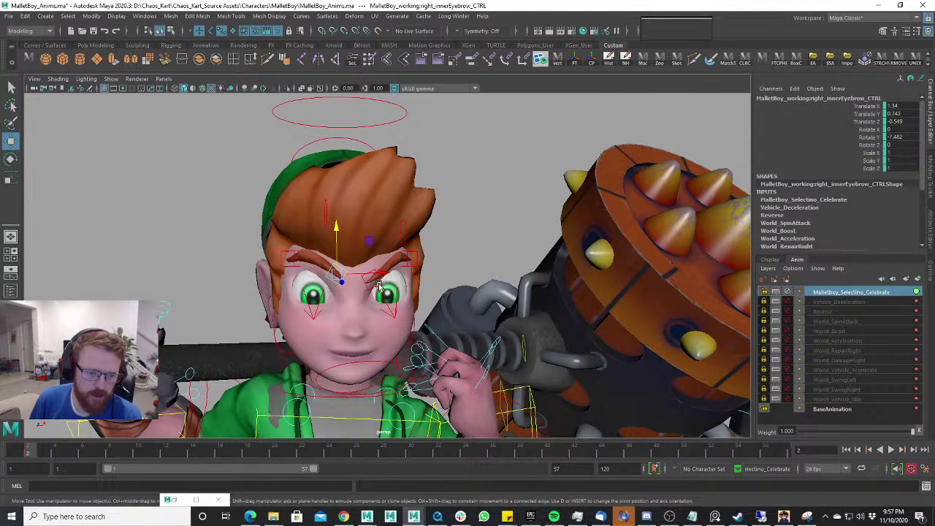
Move the left inner eyebrow control to about 1.07 in X, 0.19 in Y and 0.44 in Z at frame 2.
left_click(377, 282)
key("e")
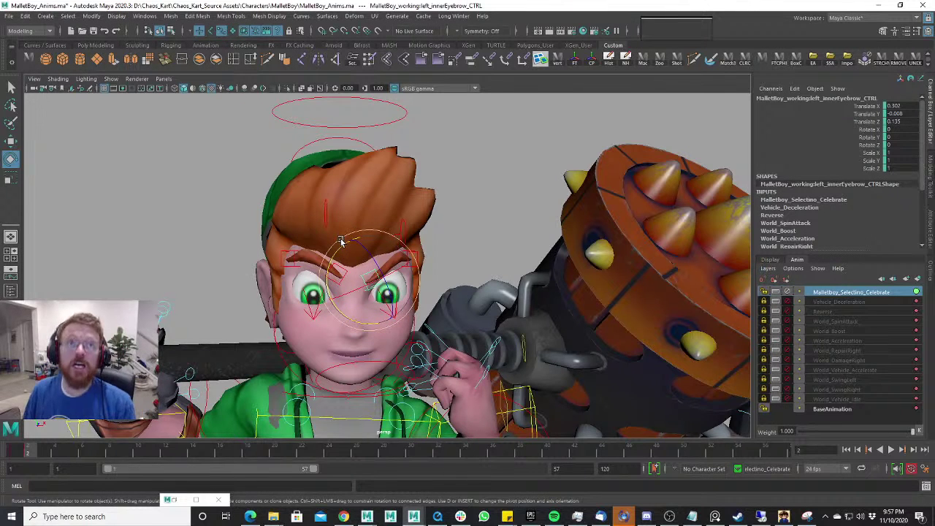
scroll(341, 241, "up", 5)
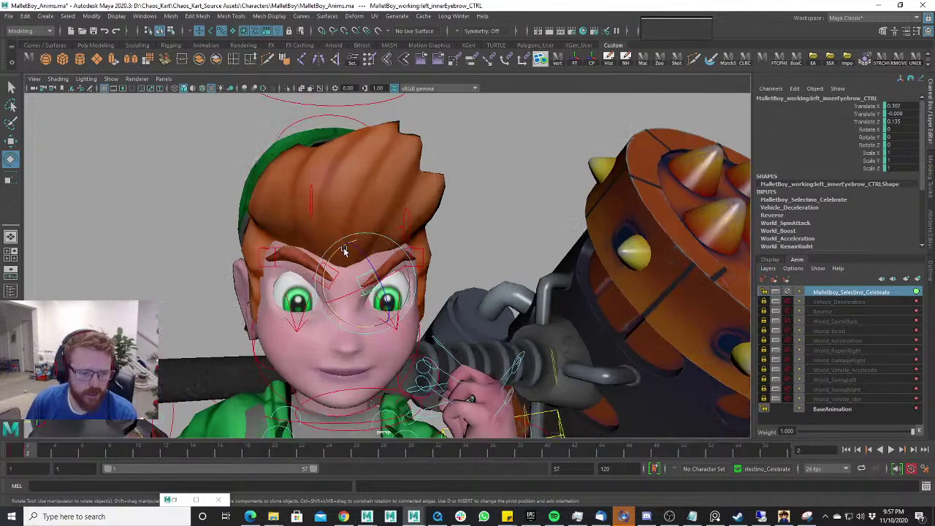
key("w")
left_click_drag(338, 241, 336, 236)
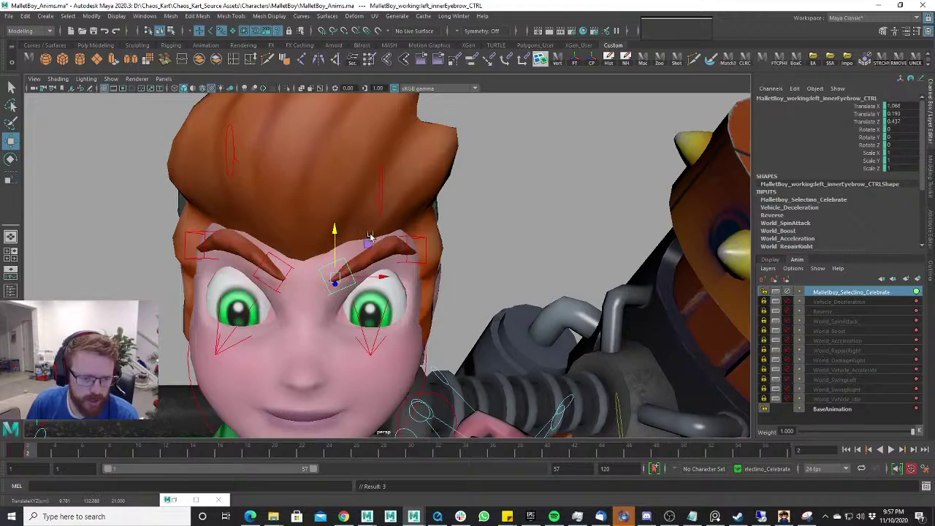
scroll(414, 243, "down", 5)
Raise the eyes' view target control to about 10.6 in Y and 0.5 in Z at frame 2.
left_click(358, 310)
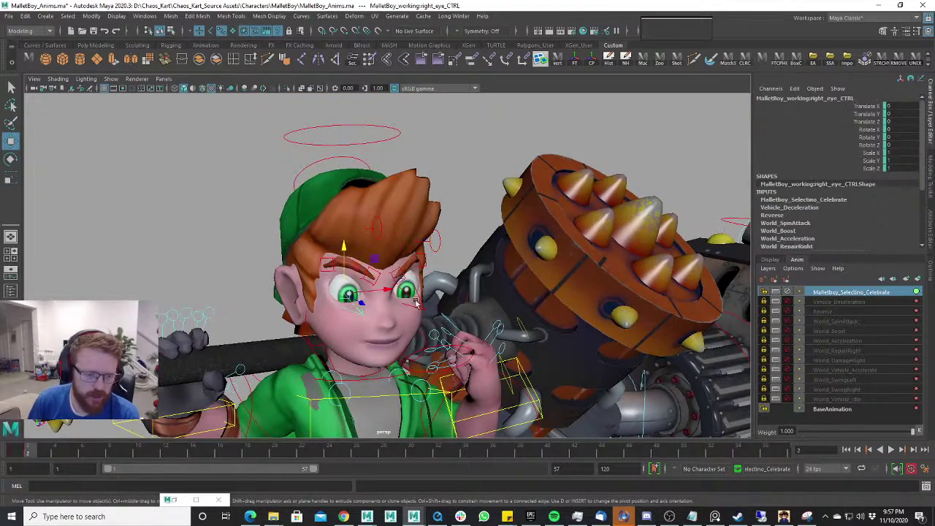
scroll(420, 302, "down", 5)
left_click_drag(420, 302, 401, 307, "alt")
left_click(569, 294)
left_click(401, 393)
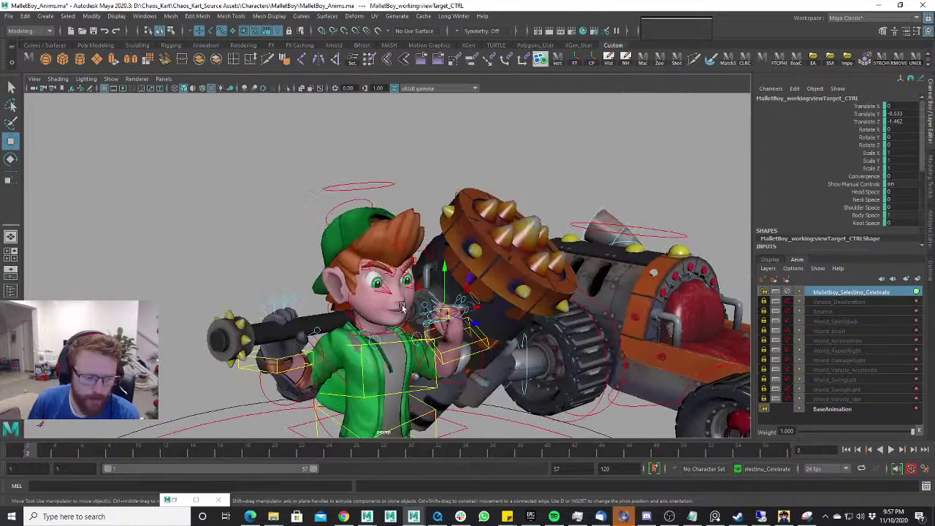
left_click_drag(443, 268, 449, 211)
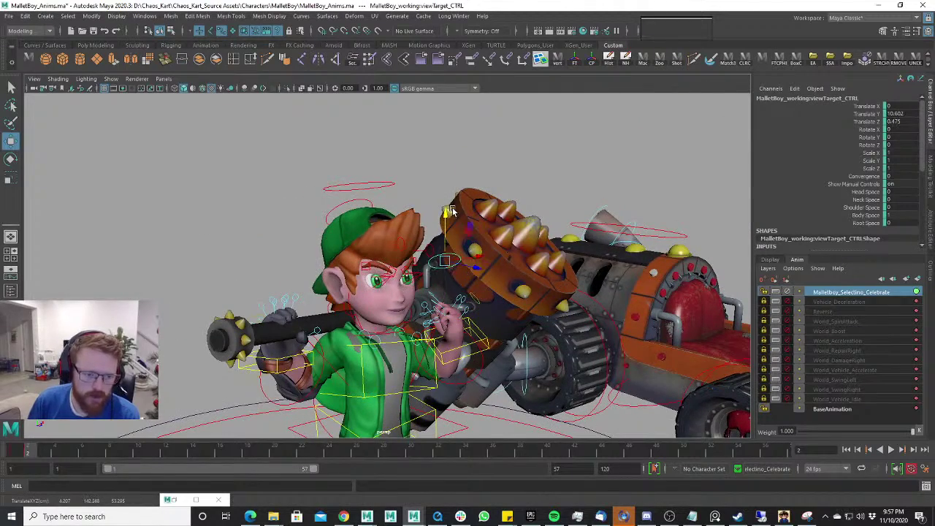
Examine the eye direction and facial expression from several angles at frame 2.
scroll(474, 292, "down", 4)
left_click_drag(474, 292, 448, 263, "alt")
scroll(448, 264, "up", 3)
scroll(448, 264, "up", 2)
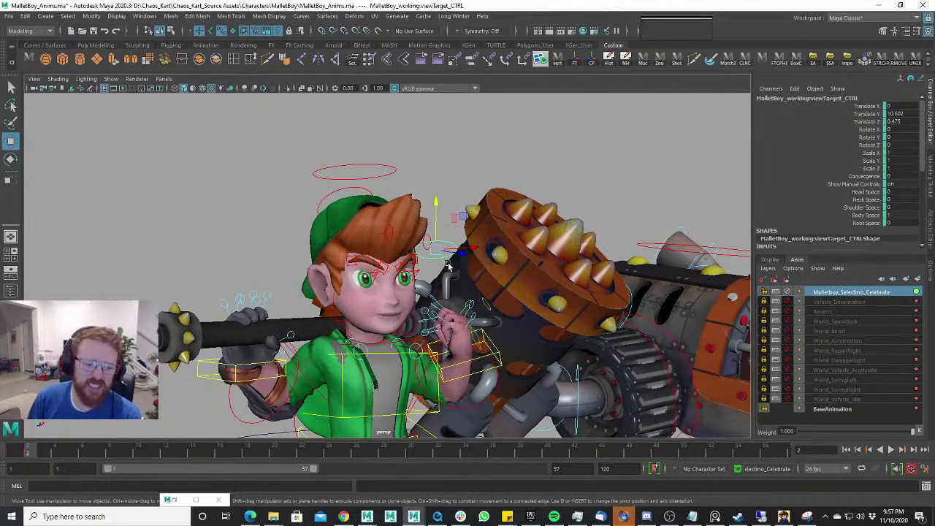
scroll(449, 264, "up", 3)
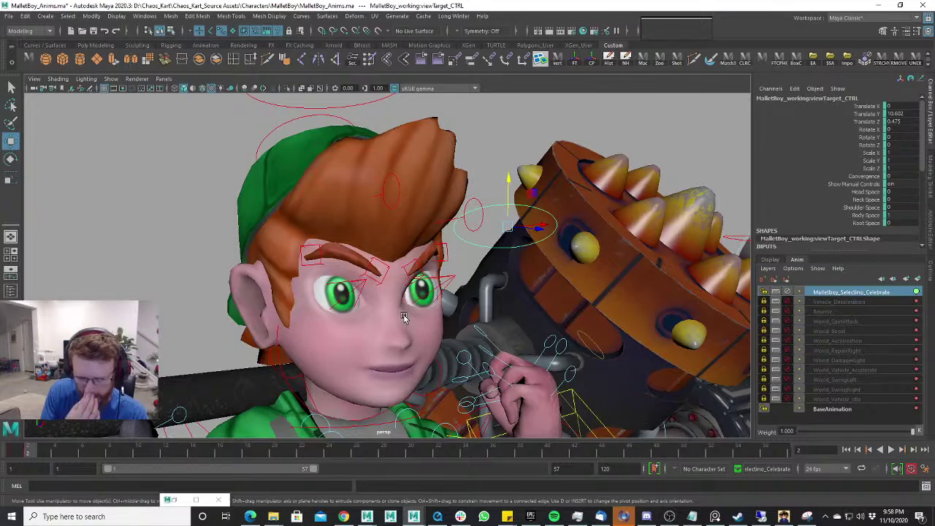
scroll(419, 308, "down", 3)
middle_click_drag(419, 309, 454, 252, "alt")
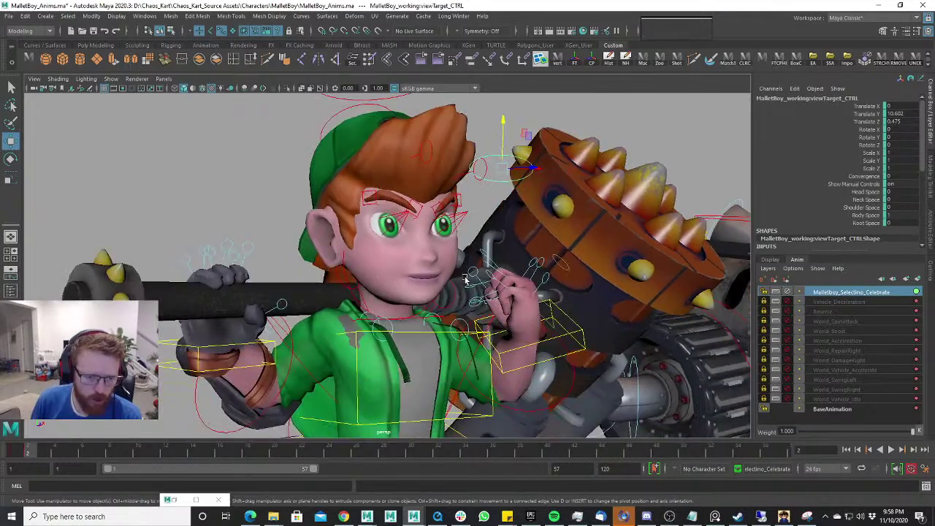
left_click_drag(454, 252, 432, 281, "alt")
scroll(432, 282, "up", 2)
scroll(433, 281, "up", 2)
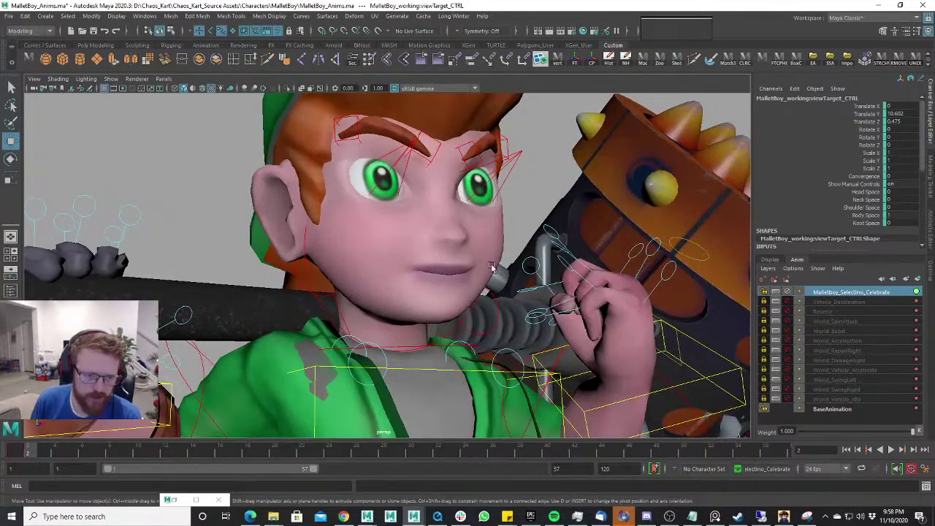
left_click_drag(490, 267, 395, 229, "alt")
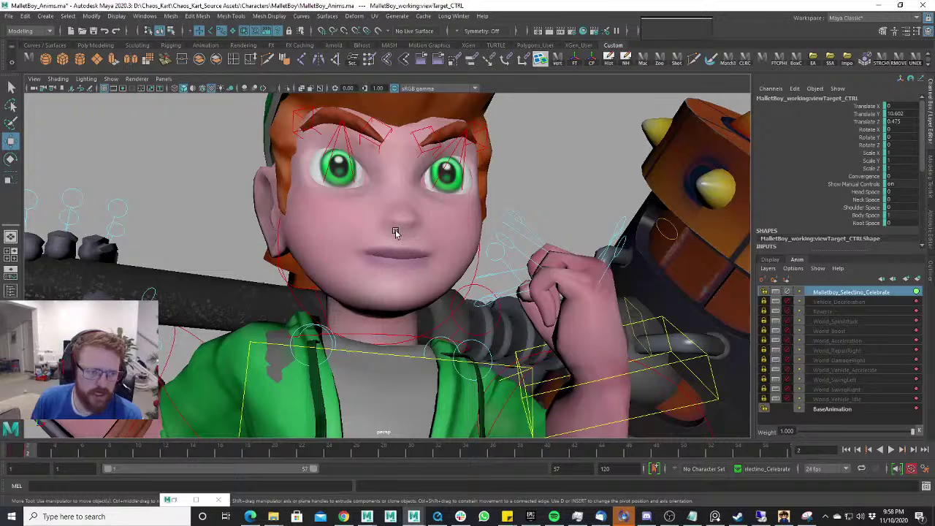
Open the mouth slightly by rotating the jaw control to about 2 in Z at frame 2.
left_click(302, 88)
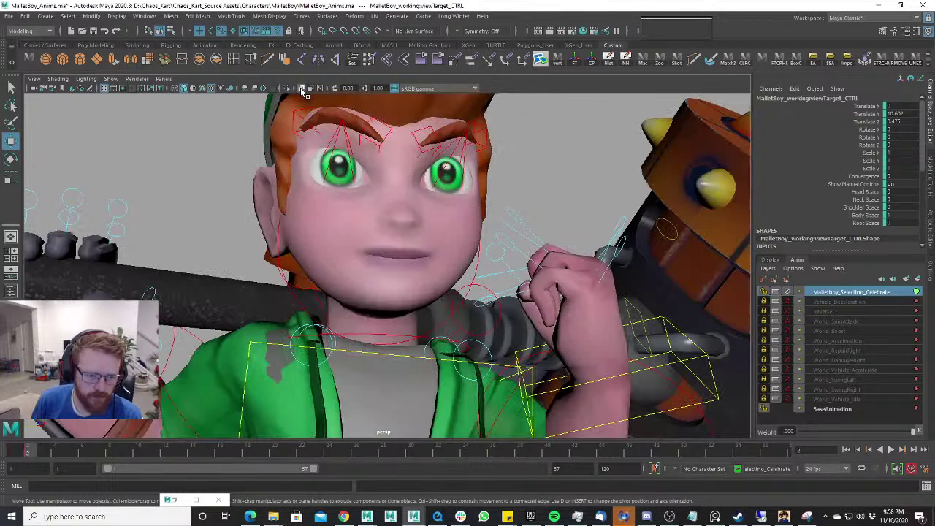
left_click_drag(327, 104, 363, 294, "alt")
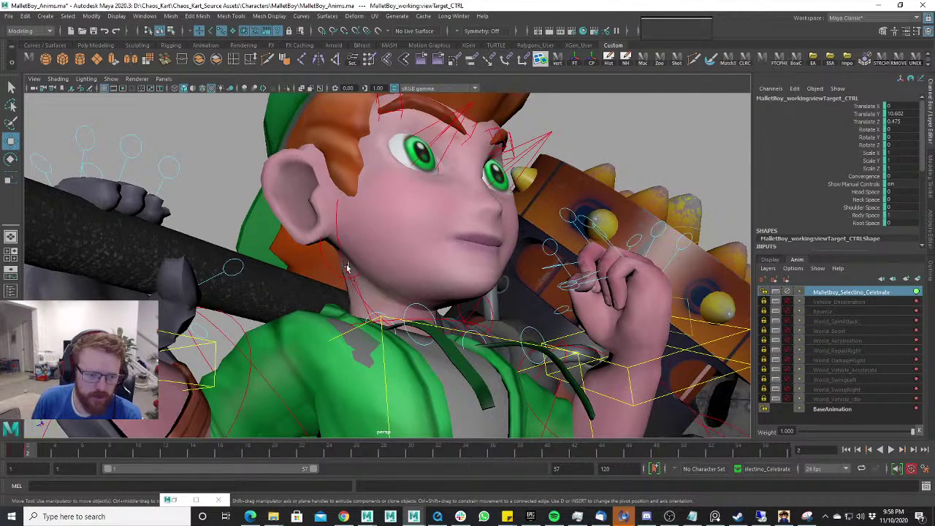
left_click(346, 266)
key("e")
mouse_move(438, 234)
left_mouse_down()
mouse_move(454, 246)
mouse_move(447, 250)
left_mouse_up()
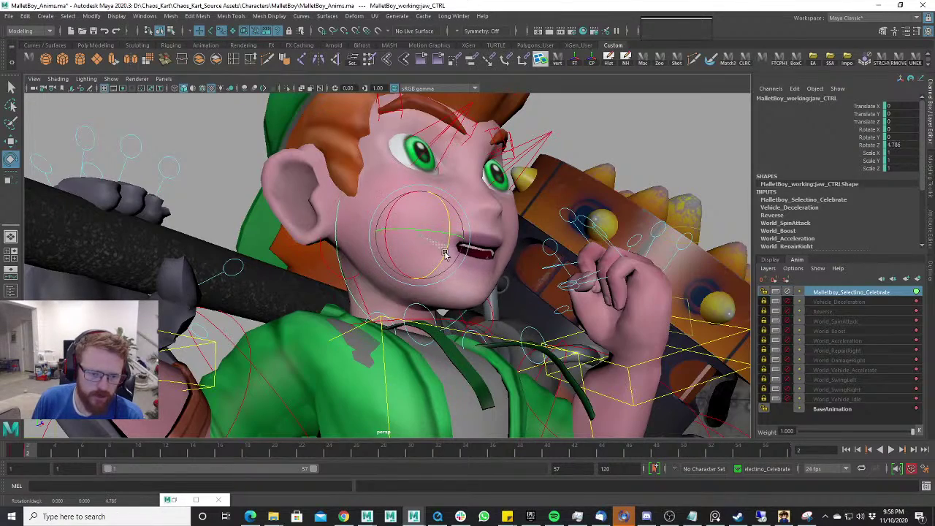
right_click_drag(446, 250, 371, 258, "alt")
left_click_drag(371, 257, 310, 325, "alt")
right_click_drag(310, 325, 387, 321, "alt")
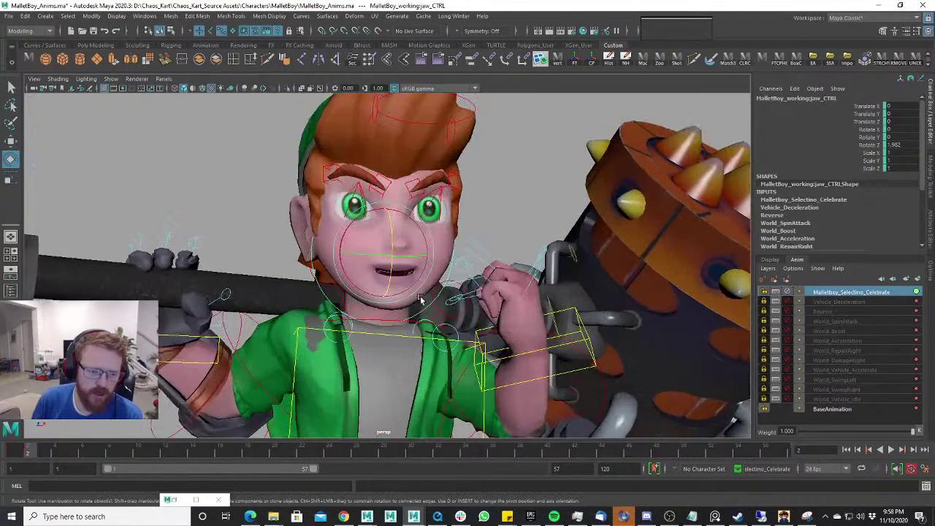
At frame 3, place the left arm's IK control at about -11, 51.3, 32.7, rotated to about -217.8, -33.1, 66.1.
left_click(22, 451)
key("alt+v")
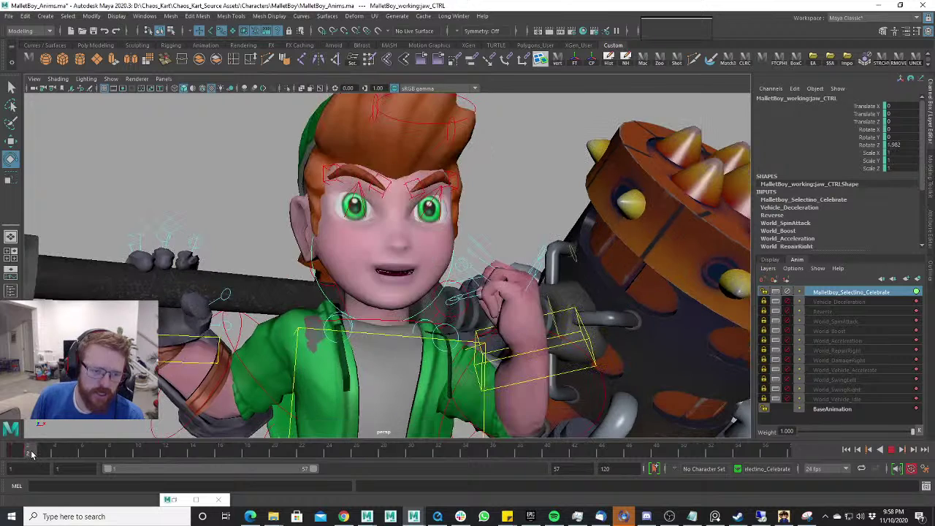
key("alt+v")
right_click_drag(511, 314, 440, 312, "alt")
key("w")
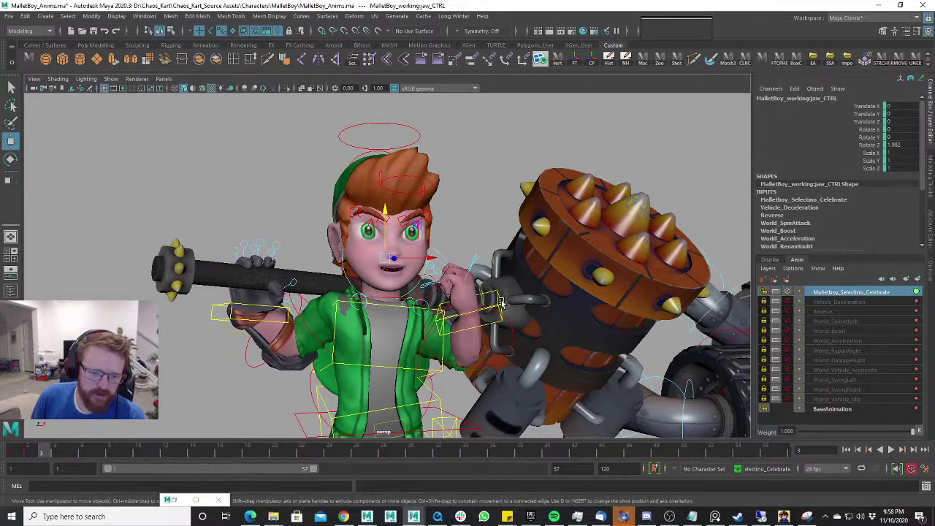
left_click(493, 294)
left_click_drag(481, 313, 553, 295)
key("e")
Uncurl the raised left hand's fingers at frame 3, rotating the middle fingertip control to about 26.8 in Z.
scroll(552, 295, "up", 4)
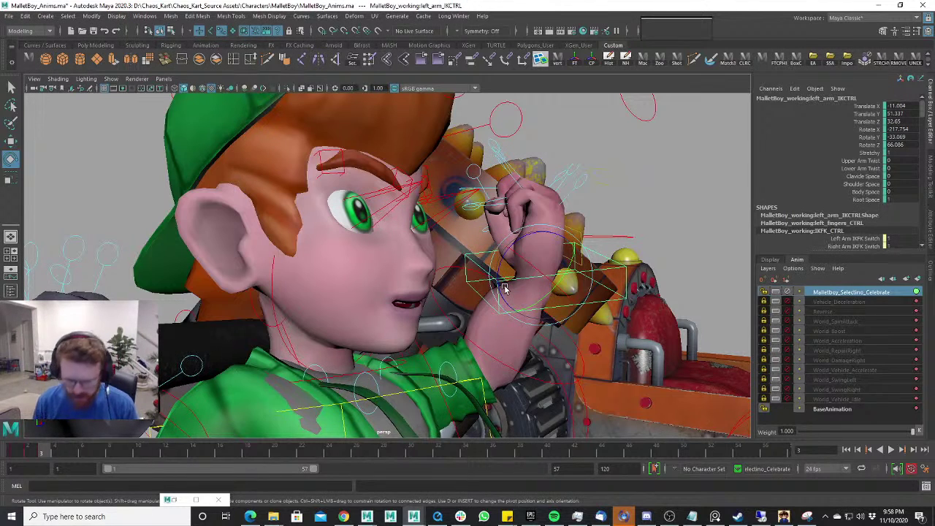
left_click_drag(539, 273, 525, 221, "alt")
scroll(492, 266, "up", 5)
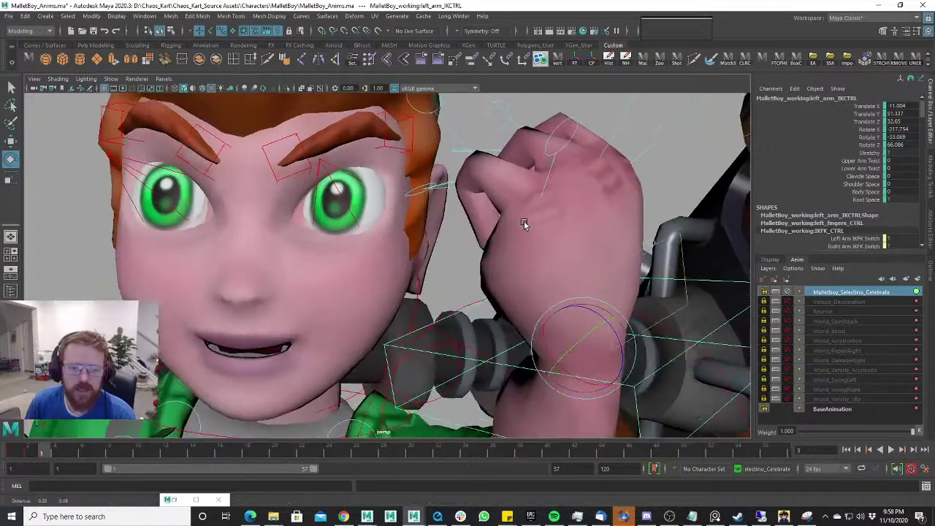
middle_click_drag(524, 221, 488, 311, "alt")
key("w")
left_click_drag(424, 231, 615, 287, "alt")
key("e")
left_click_drag(546, 270, 459, 335)
key("ctrl+z")
left_click_drag(350, 412, 336, 183, "alt")
left_click(341, 222)
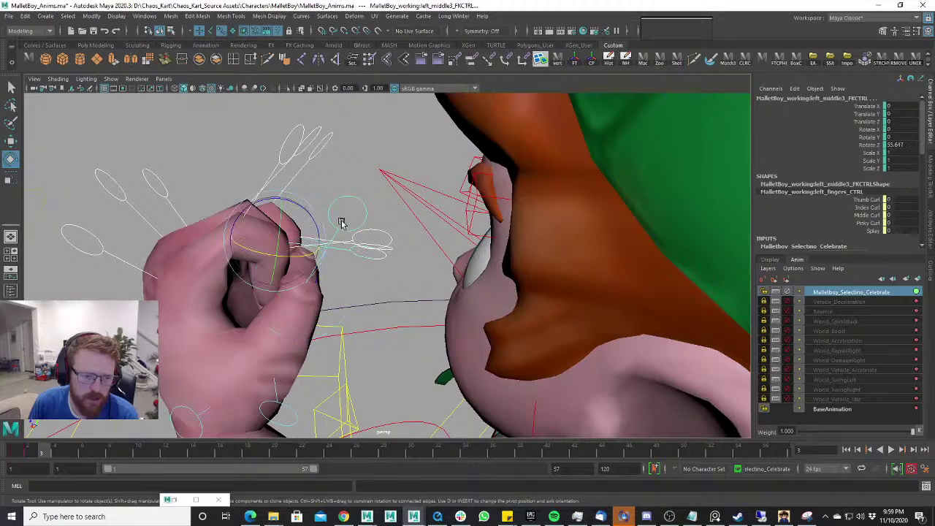
left_click_drag(309, 214, 482, 220)
Move the left arm's pole control to about 1.5 in X, -20.9 in Y and 85.4 in Z at frame 3.
right_click_drag(75, 426, 37, 431, "alt")
left_click_drag(219, 329, 343, 328, "alt")
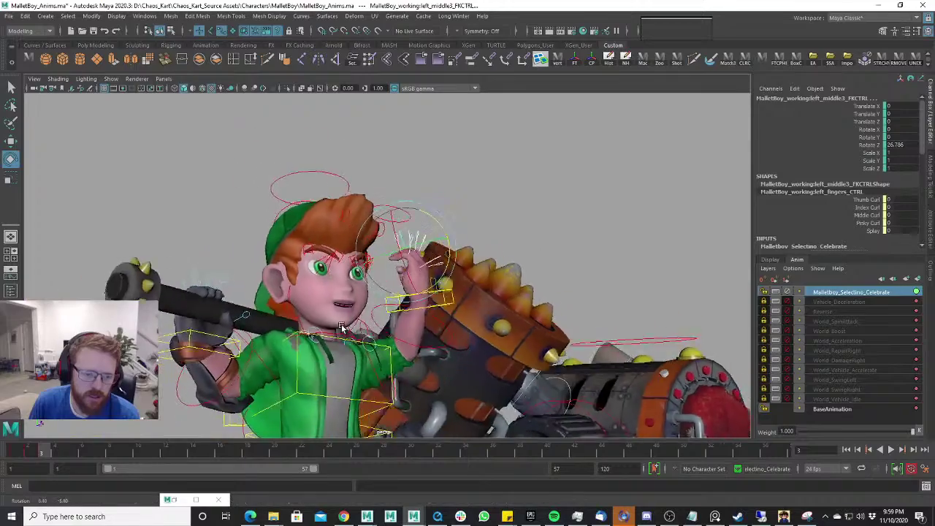
right_click_drag(344, 328, 409, 275, "alt")
left_click_drag(409, 275, 361, 284, "alt")
right_click_drag(361, 284, 426, 336, "alt")
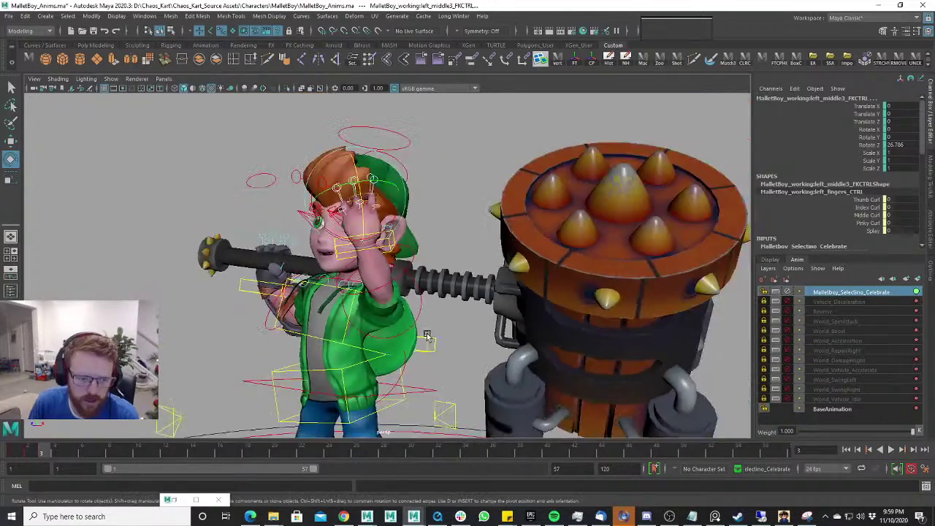
left_click_drag(425, 336, 442, 355, "alt")
right_click_drag(441, 354, 427, 367, "alt")
left_click(416, 371)
left_click_drag(446, 366, 422, 366, "alt")
key("w")
key("s")
Rotate the left clavicle control to adjust the shoulder of the raised arm at frame 3.
right_click_drag(321, 237, 394, 283, "alt")
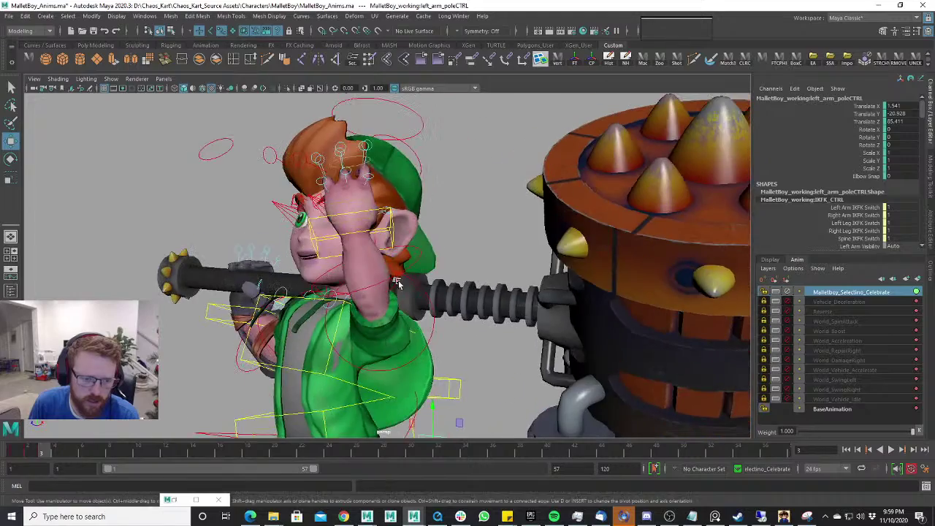
left_click_drag(393, 287, 398, 290, "alt")
left_click(398, 290)
key("e")
left_click_drag(373, 332, 343, 282)
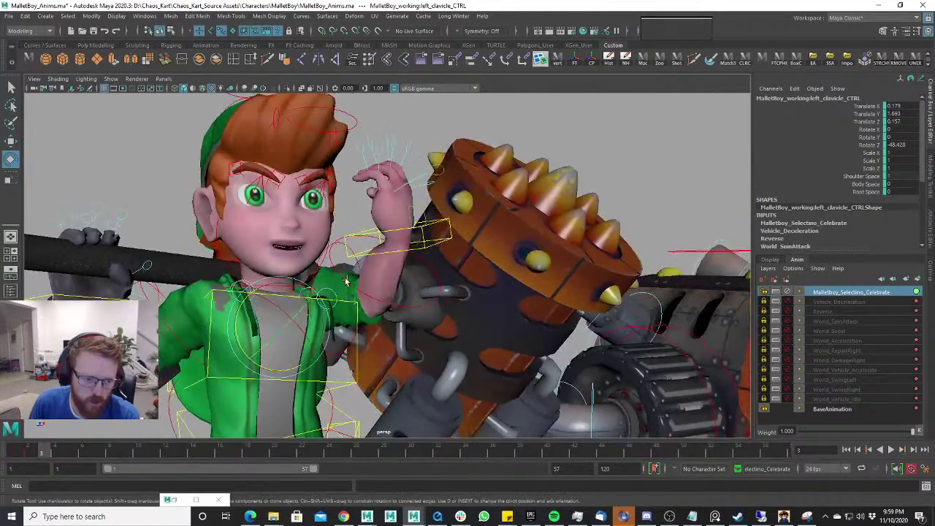
key("ctrl+z")
left_click_drag(253, 361, 272, 367)
scroll(401, 324, "up", 2)
scroll(401, 323, "up", 2)
middle_click_drag(402, 324, 417, 342, "alt")
Reposition the left arm's IK control and rotate the shoulder control to about -8.2, 1.6, 5.3 at frame 3.
key("w")
left_click(460, 259)
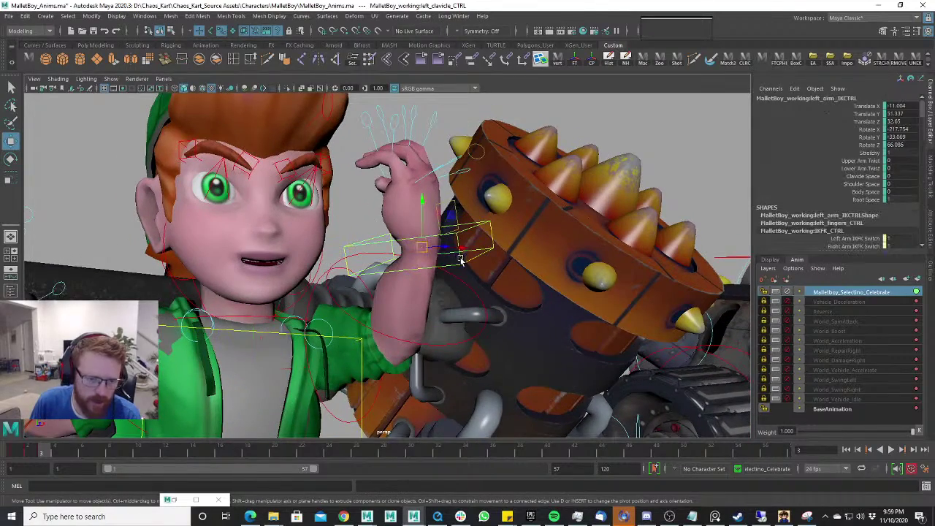
left_click_drag(427, 254, 375, 264)
left_click(407, 342)
key("e")
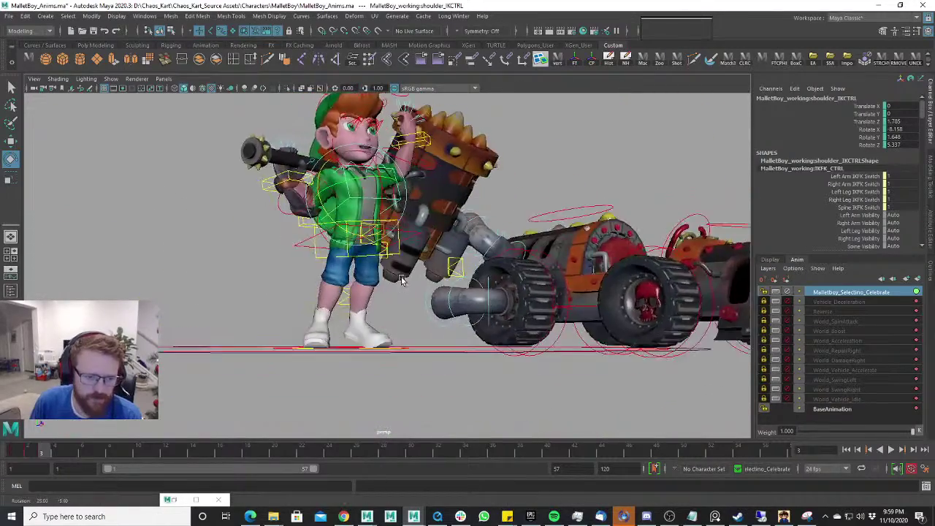
Shift the body control sideways to about 6.9 in X at frame 3.
right_click_drag(376, 265, 396, 328, "alt")
left_click_drag(397, 327, 389, 358, "alt")
key("w")
left_click(394, 392)
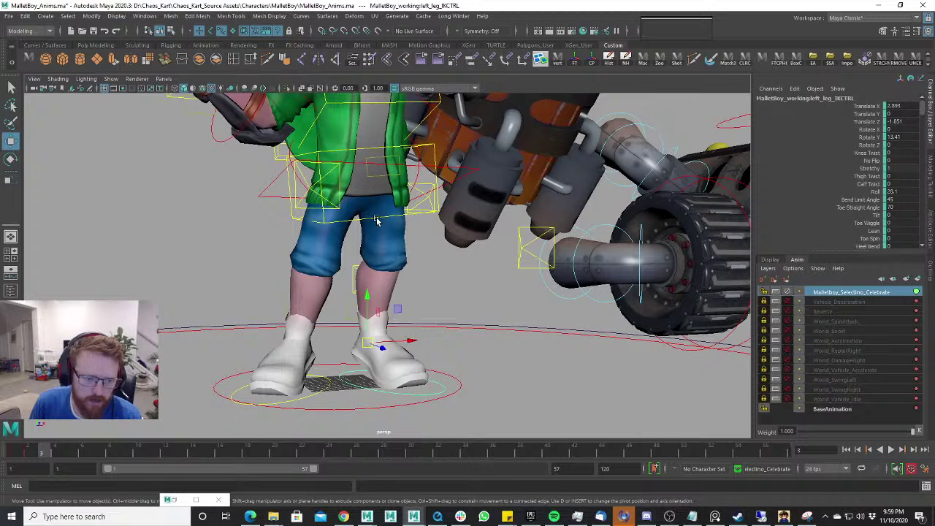
left_click(367, 142)
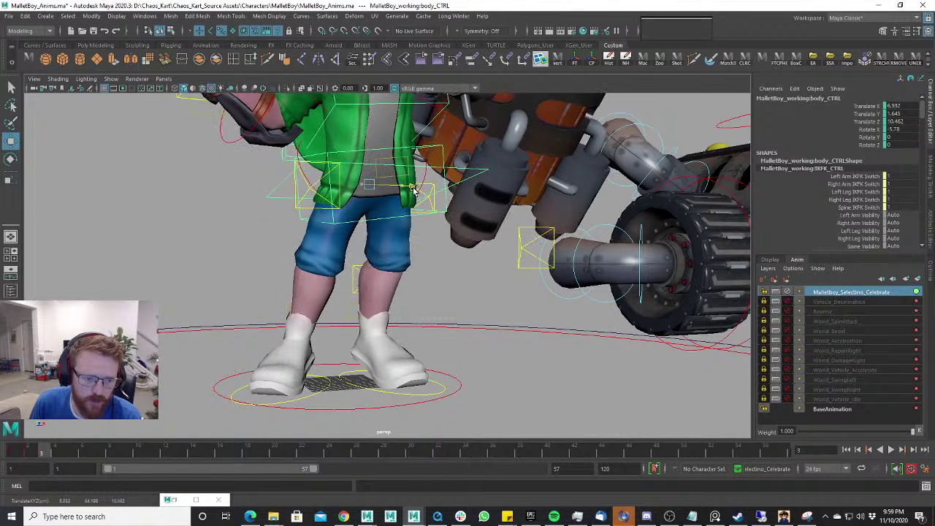
Set the right leg IK control's Roll to 33.4 at frame 3.
left_click(315, 395)
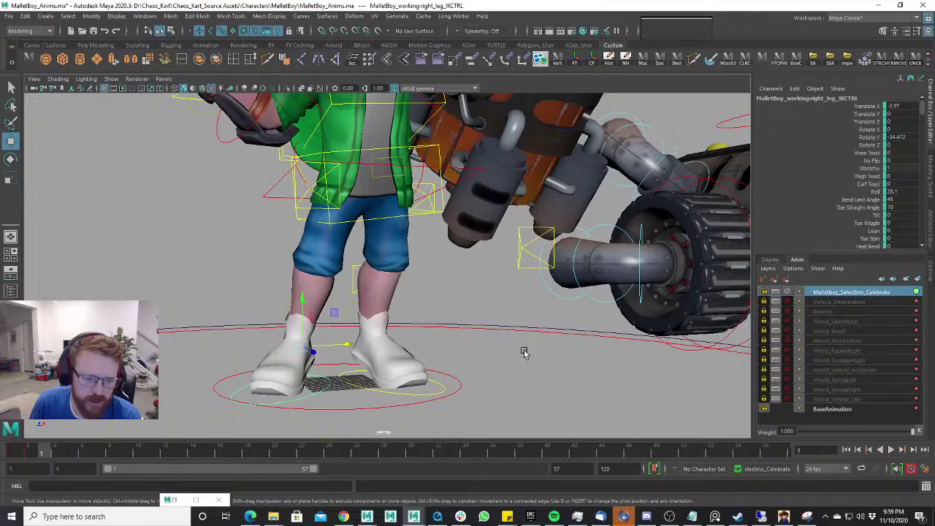
left_click(869, 192)
middle_click_drag(521, 263, 510, 262)
left_click_drag(510, 262, 182, 430, "alt")
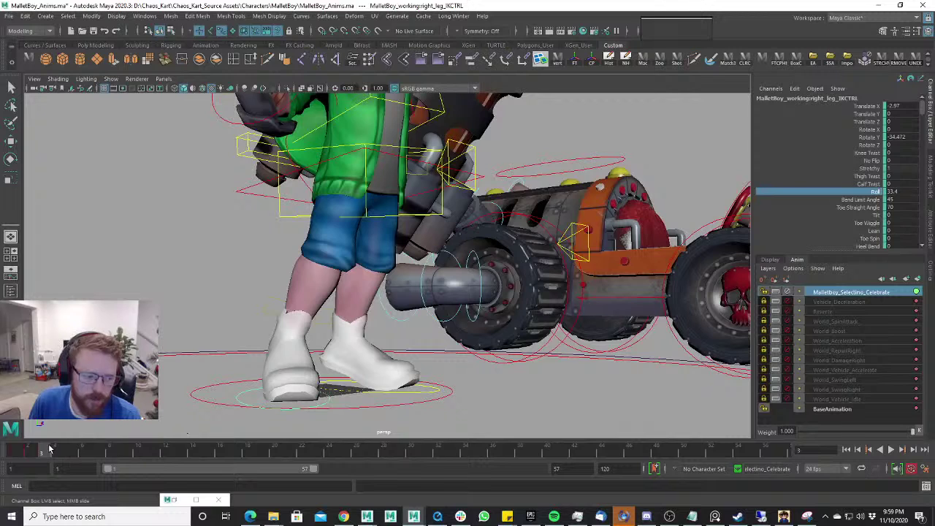
Select all the character and vehicle controls and set a key on them at frame 3.
scroll(256, 265, "down", 8)
left_click_drag(261, 261, 175, 252, "alt")
left_click_drag(268, 156, 647, 337)
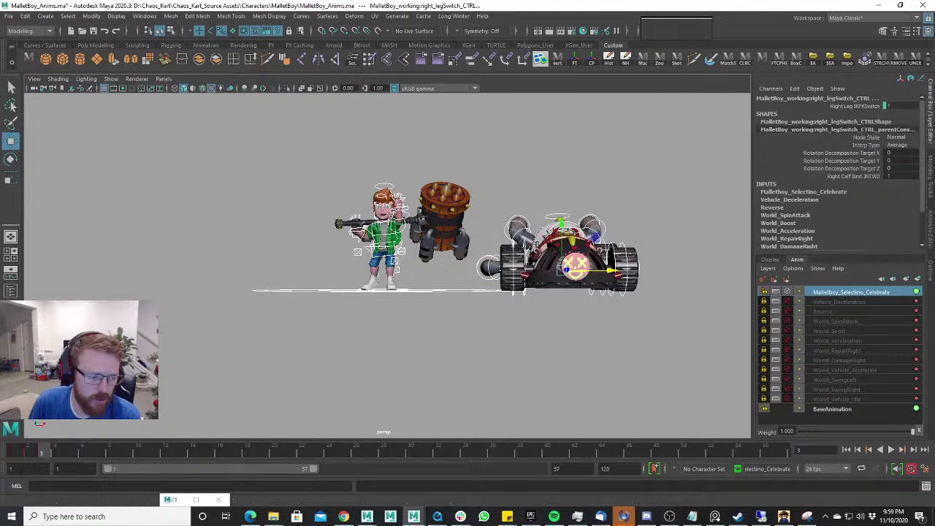
scroll(234, 188, "down", 3)
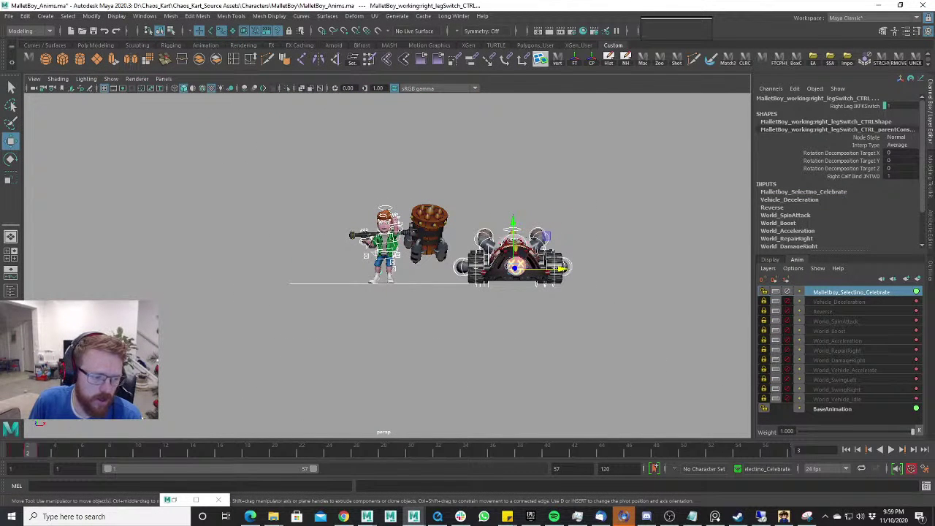
key("s")
scroll(306, 286, "up", 10)
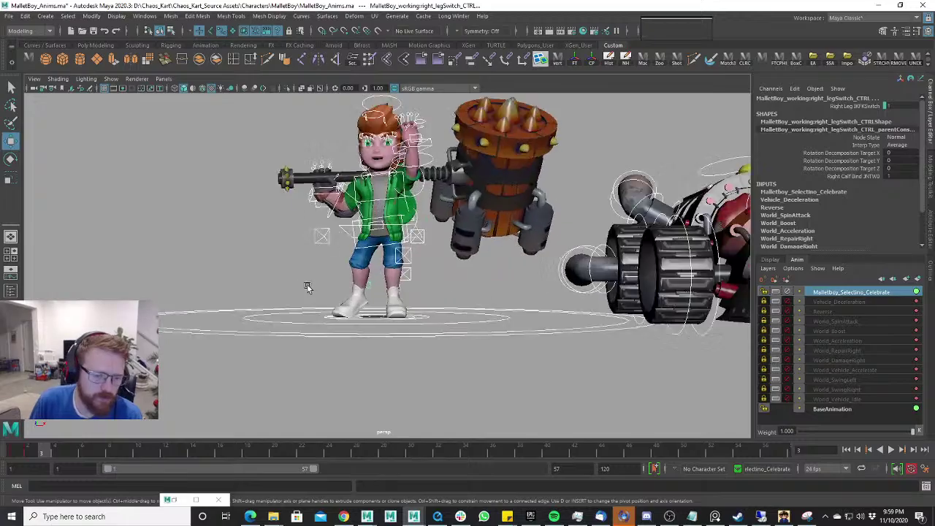
Return to frame 2 and adjust the body control's height and front-to-back position over the feet.
left_click_drag(200, 377, 482, 332, "alt")
left_click_drag(13, 453, 27, 453)
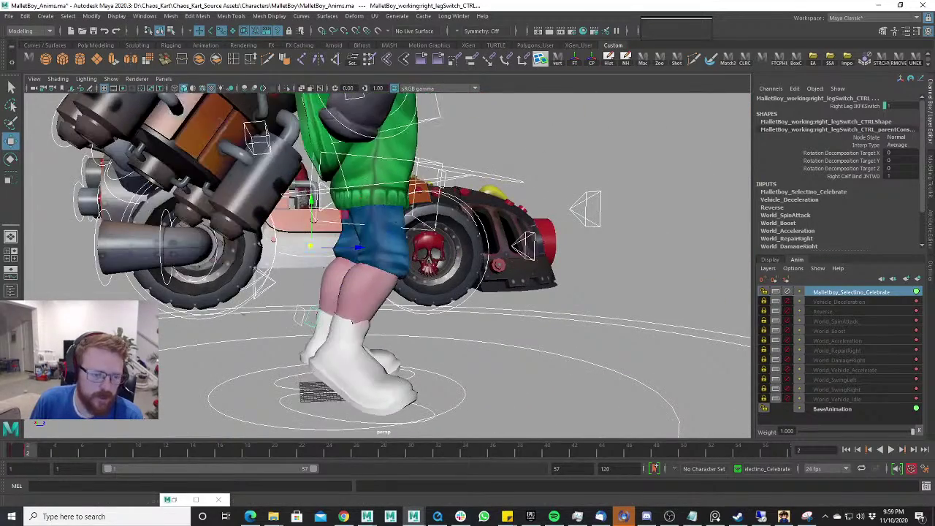
left_click_drag(341, 213, 380, 256, "alt")
middle_click_drag(379, 256, 389, 299, "alt")
left_click(462, 243)
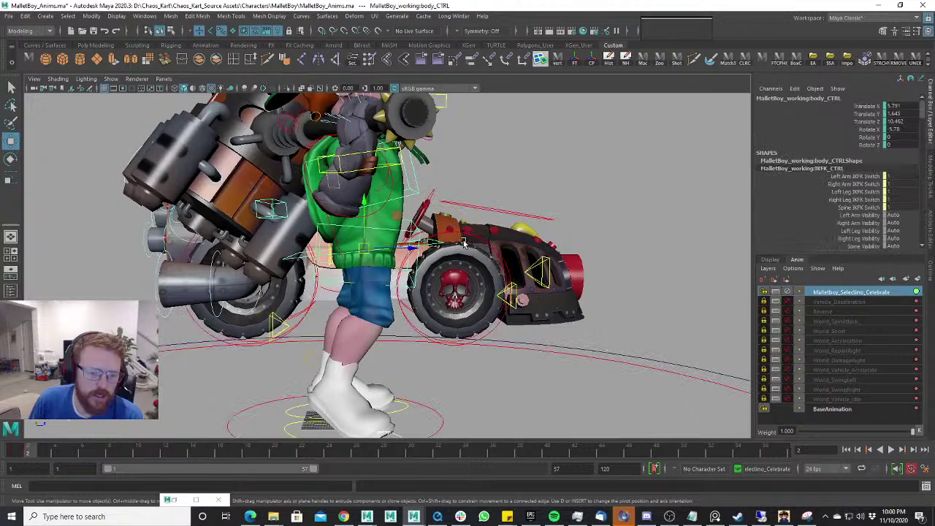
left_click_drag(421, 247, 392, 254)
left_click_drag(377, 204, 379, 210)
Set the left arm IK control's Upper Arm Twist to 37.6 at frame 2.
left_click_drag(415, 181, 365, 208, "alt")
right_click_drag(398, 194, 453, 183, "alt")
left_click(448, 165)
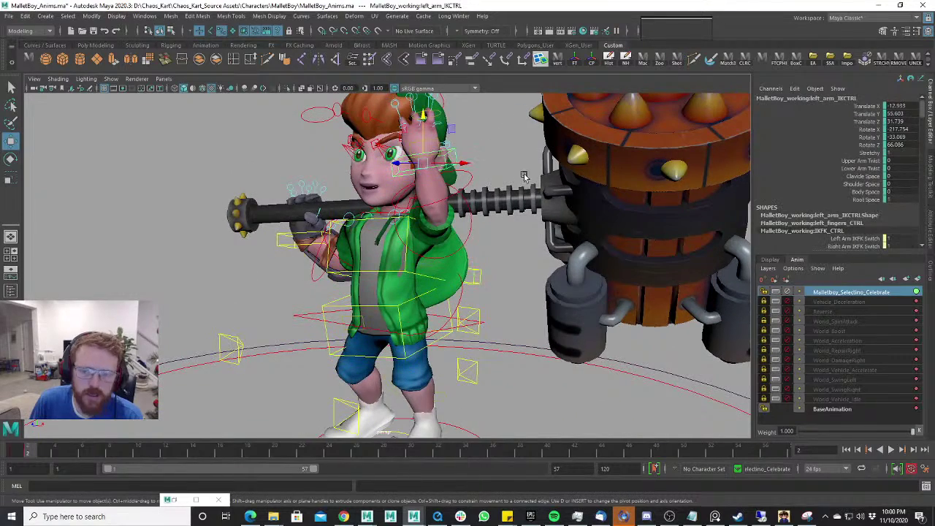
left_click(855, 161)
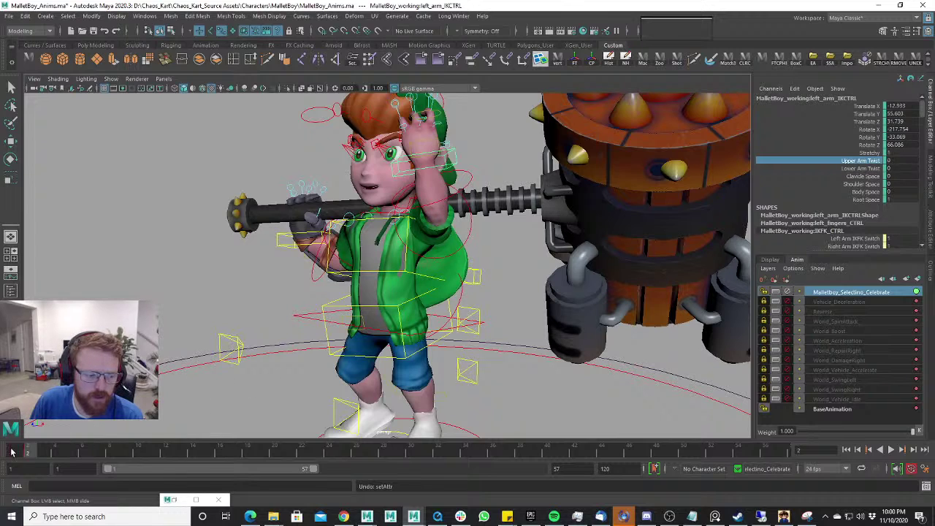
left_click(11, 452)
key("period")
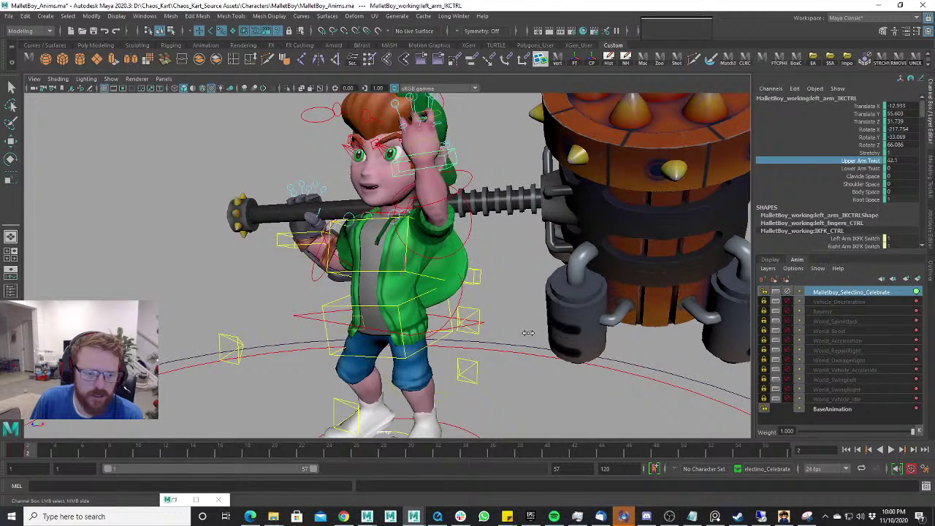
middle_click_drag(424, 336, 410, 336)
left_click_drag(409, 336, 433, 376, "alt")
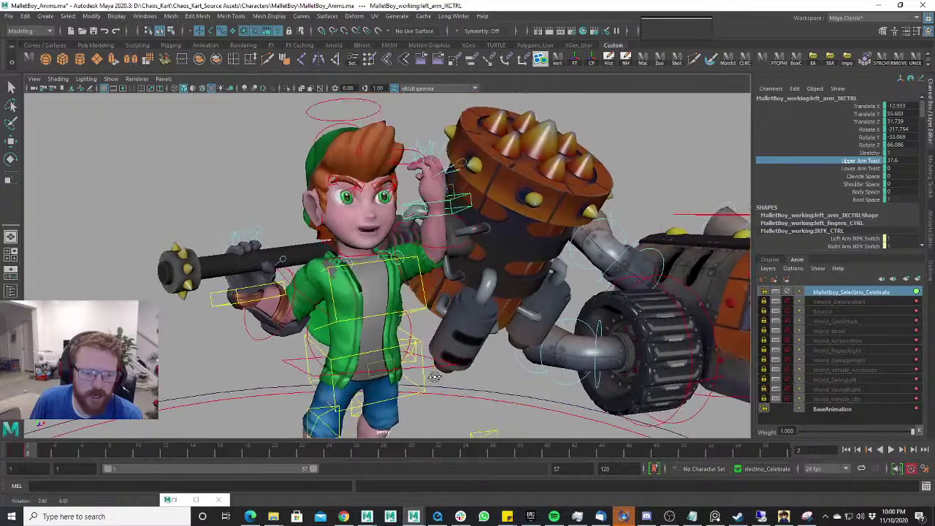
right_click_drag(433, 376, 477, 275, "alt")
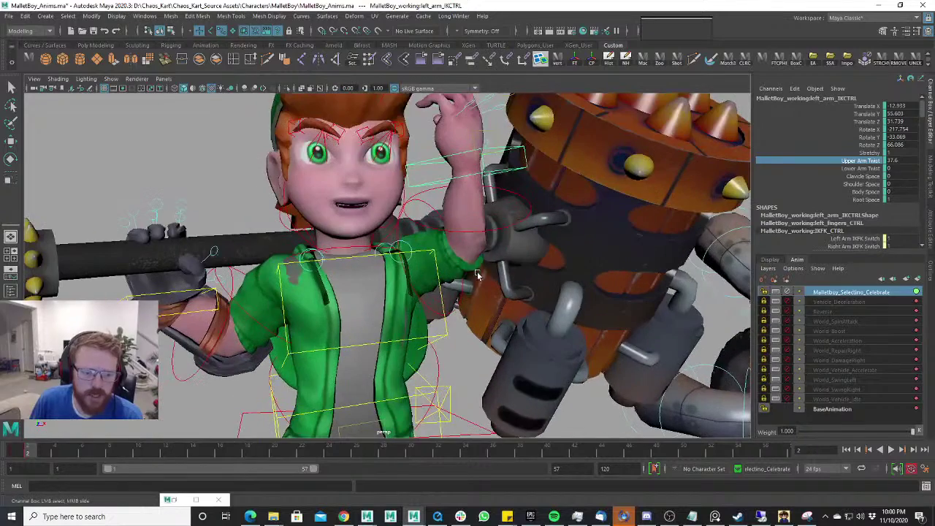
Set the left arm IK control's Lower Arm Twist to -34.9 at frame 2.
left_click(851, 168)
middle_click_drag(588, 205, 600, 205)
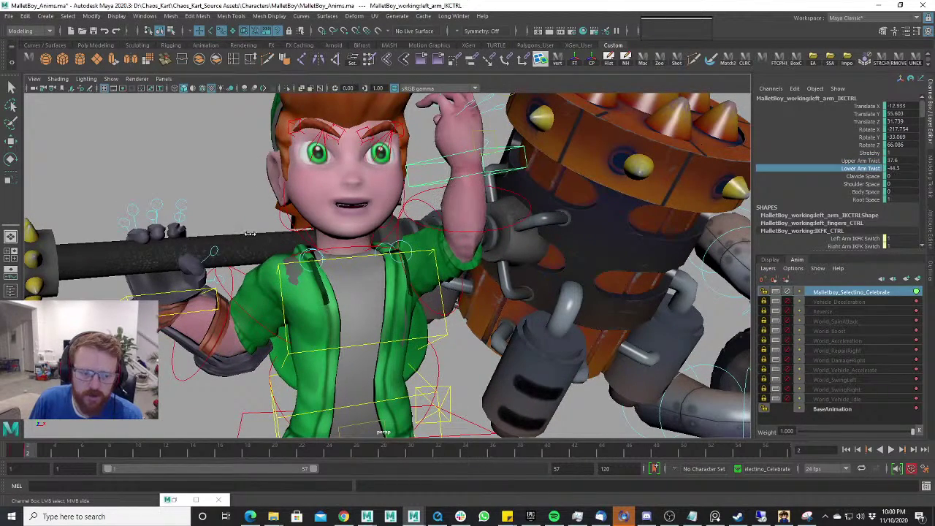
middle_click_drag(297, 235, 325, 237)
scroll(467, 261, "down", 4)
left_click_drag(471, 263, 417, 287, "alt")
scroll(481, 251, "up", 3)
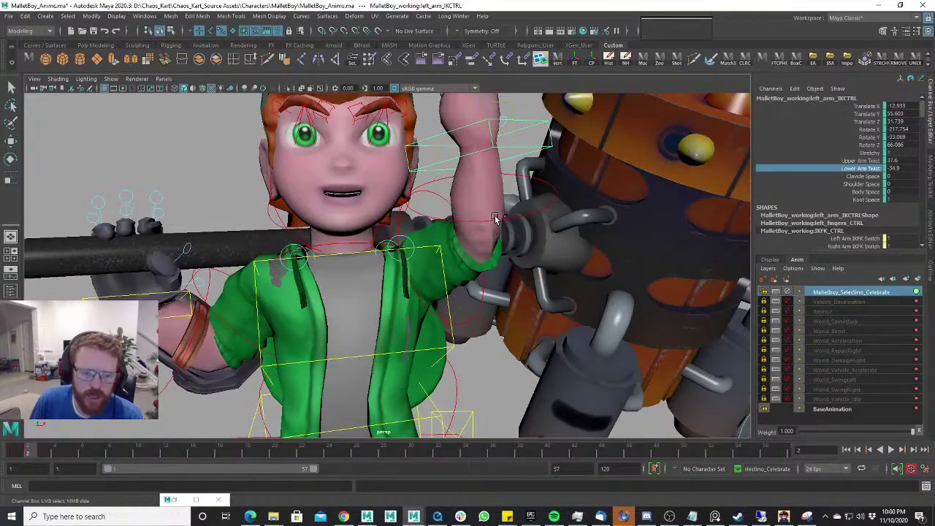
Try to reshape the left forearm at frame 2 by moving its lower-arm twist control.
left_click(494, 219)
key("w")
mouse_move(494, 218)
left_mouse_down("alt")
mouse_move(438, 226)
mouse_move(478, 226)
mouse_move(486, 207)
left_mouse_up("alt")
key("ctrl+z")
key("ctrl+z")
key("ctrl+z")
key("ctrl+z")
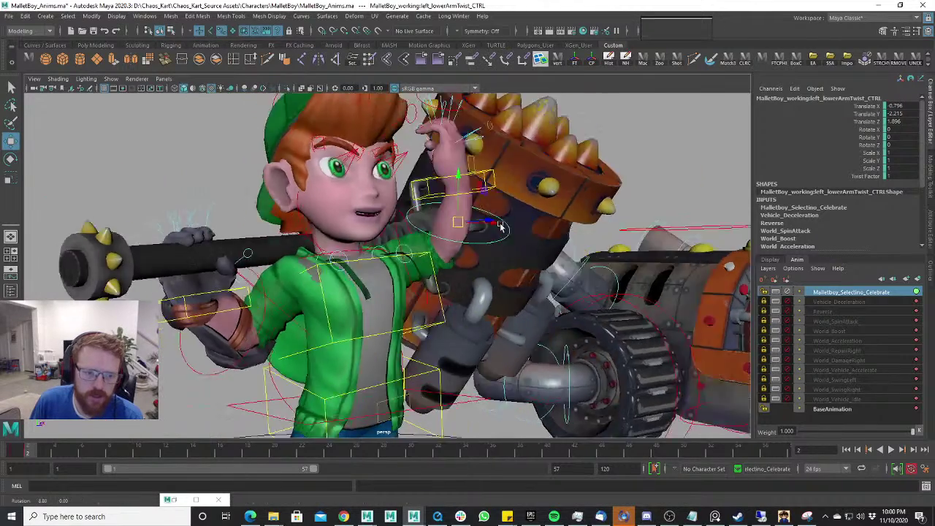
left_click_drag(451, 210, 501, 297)
key("ctrl+z")
scroll(501, 297, "up", 3)
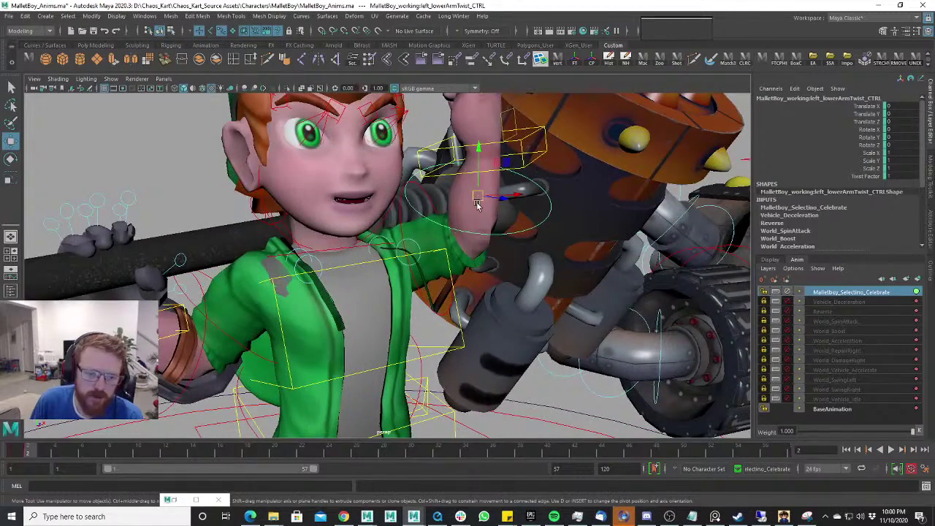
left_click_drag(476, 205, 488, 207)
scroll(520, 214, "down", 4)
key("ctrl+z")
scroll(497, 270, "down", 3)
left_click_drag(485, 289, 392, 295, "alt")
scroll(434, 211, "up", 4)
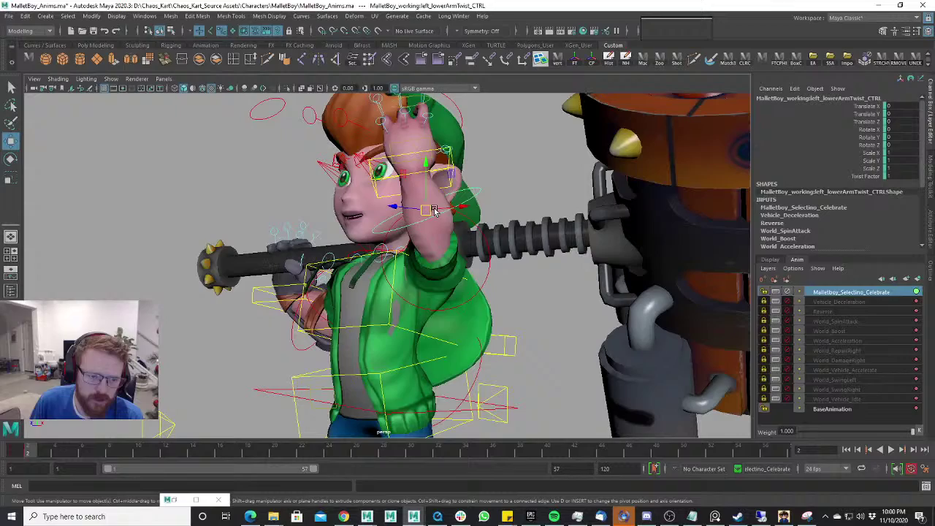
Raise the left arm IK control to about 60 in Y at frame 2 and rotate it to about -209.8, -30.3, 63.9.
left_click(388, 181)
left_click_drag(413, 166, 415, 155)
scroll(415, 168, "down", 3)
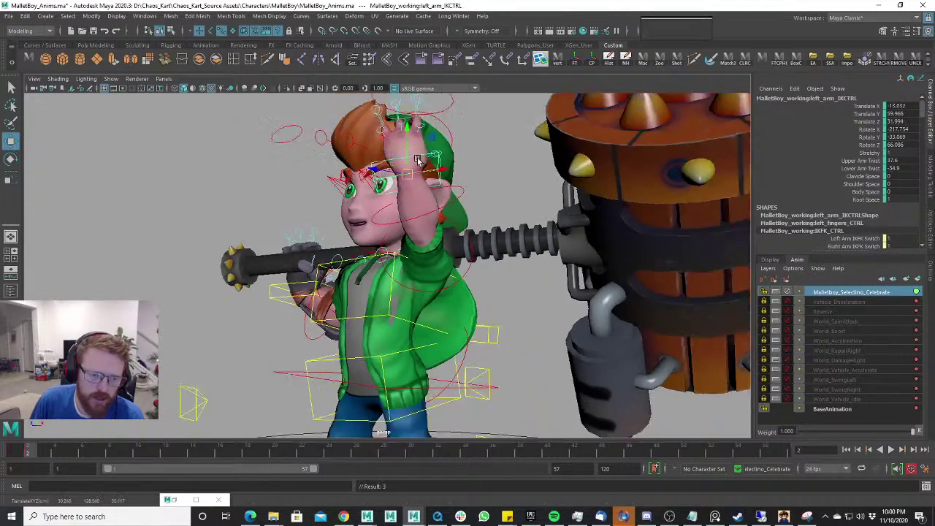
left_click_drag(410, 198, 465, 203, "alt")
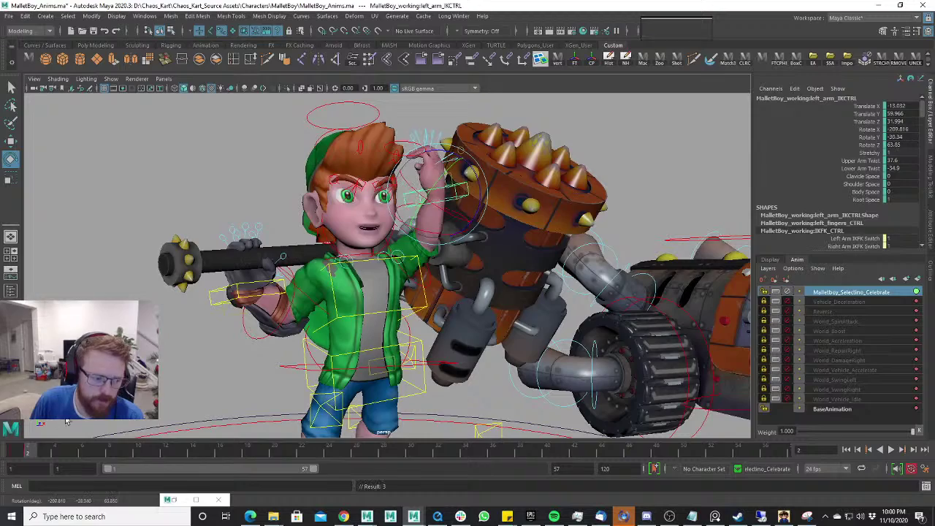
Lower the body and left arm IK controls together at frame 3, to about -9.8 and 50.7 in Y.
key("alt+v")
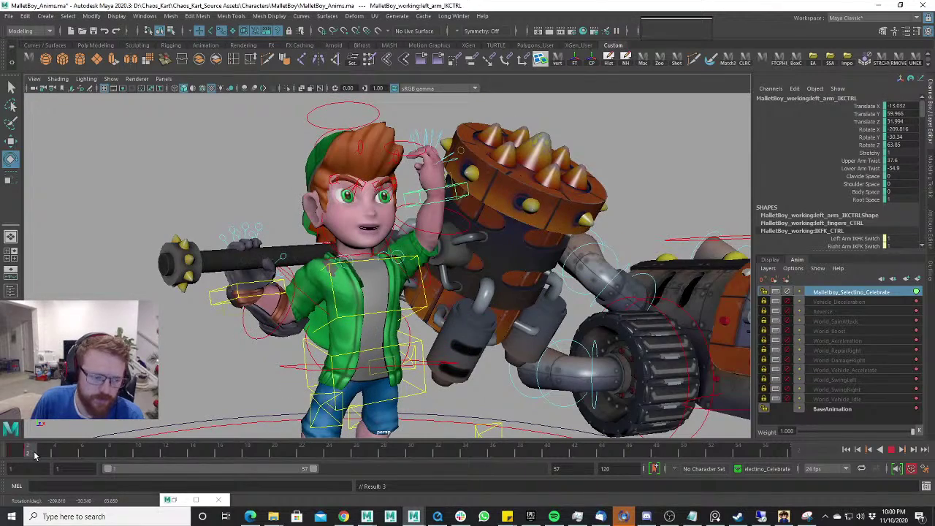
scroll(355, 296, "down", 5)
scroll(358, 298, "up", 5)
left_click_drag(357, 298, 483, 315, "alt")
key("w")
left_click(483, 315)
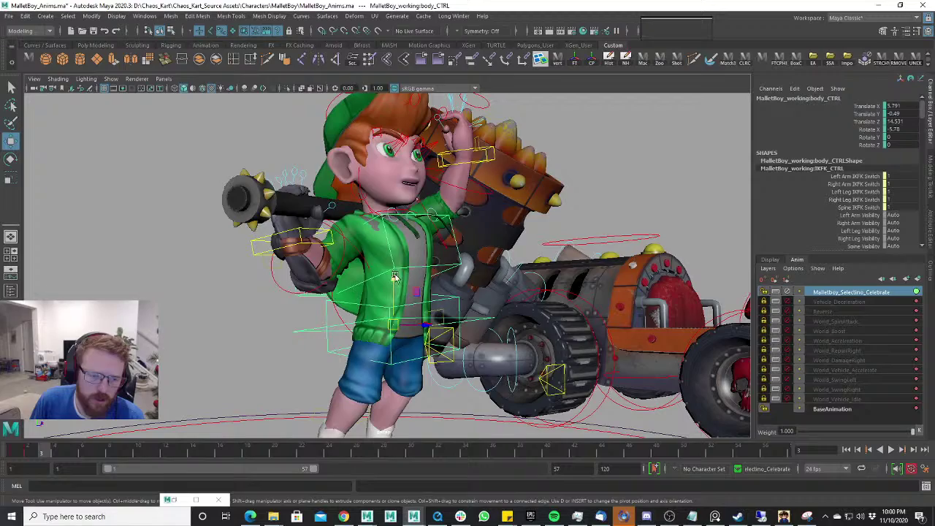
left_click(480, 150)
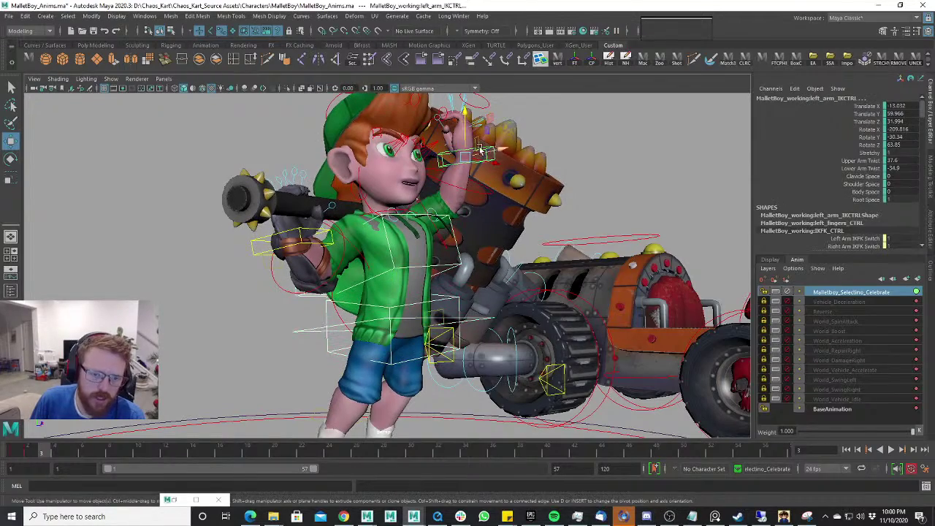
left_click_drag(469, 116, 471, 135)
scroll(423, 219, "down", 5)
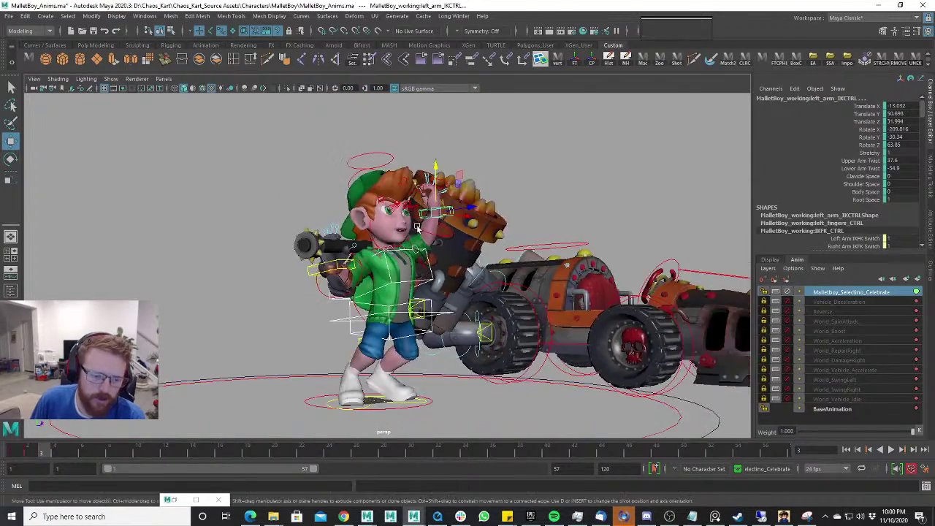
Set the Roll of both leg IK controls to 0 at frame 3.
left_click_drag(419, 224, 424, 325, "alt")
left_click(389, 357)
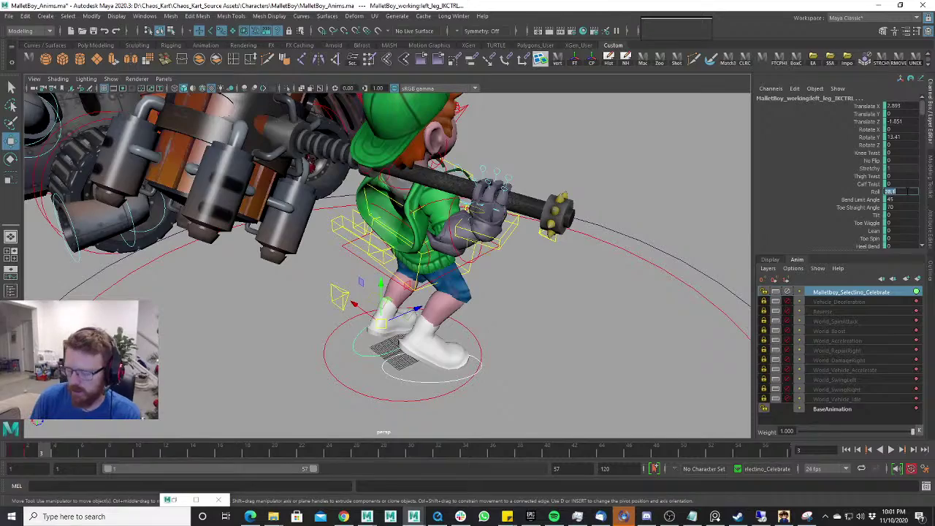
type("0")
key("Return")
Move the body control to about -8.9 in Y and 5.3 in Z at frame 3 and rotate it to about 3.6 in X.
left_click_drag(684, 255, 514, 276, "alt")
right_click_drag(515, 276, 513, 293, "alt")
middle_click_drag(513, 293, 505, 280, "alt")
left_click(523, 252)
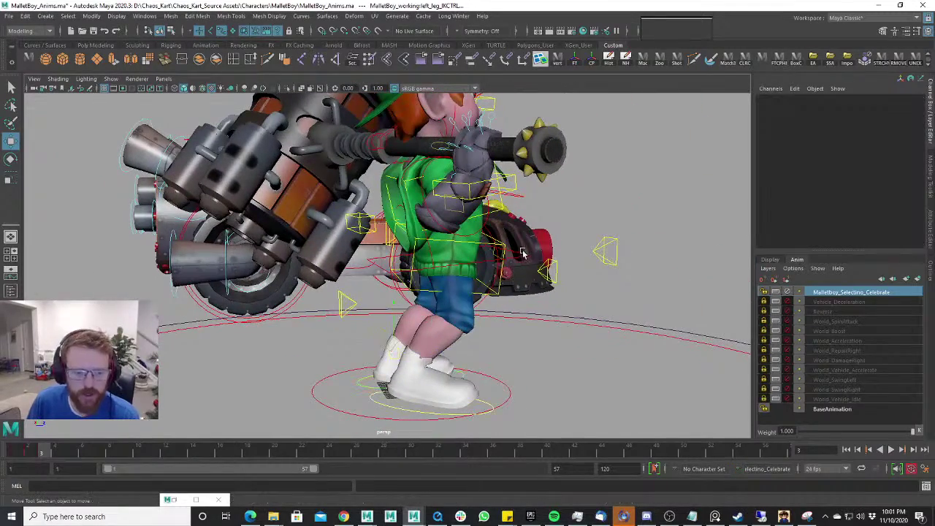
left_click(523, 254)
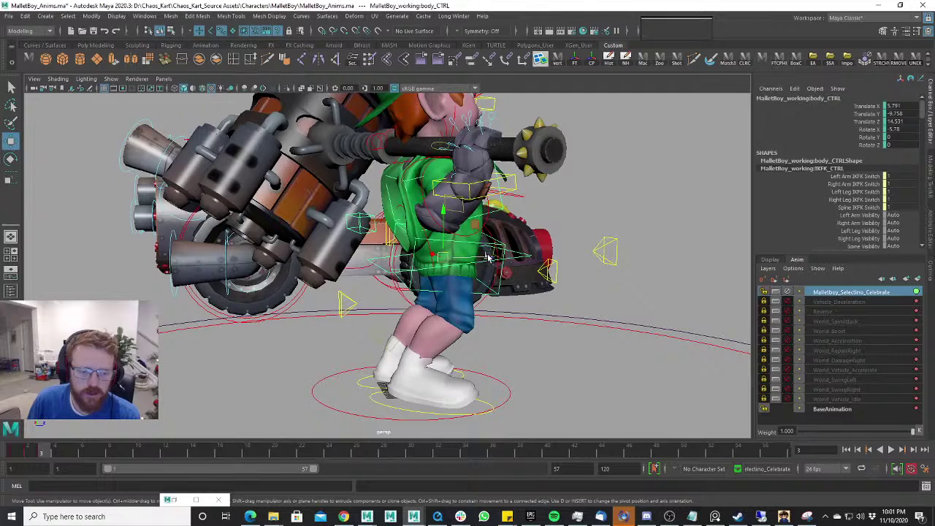
left_click_drag(488, 255, 452, 214)
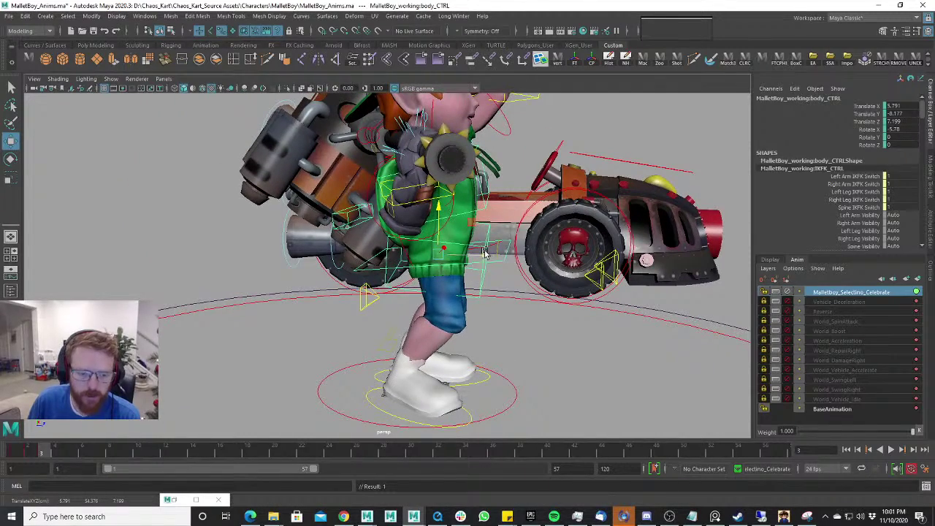
left_click_drag(485, 252, 423, 202)
right_click_drag(423, 203, 510, 160, "alt")
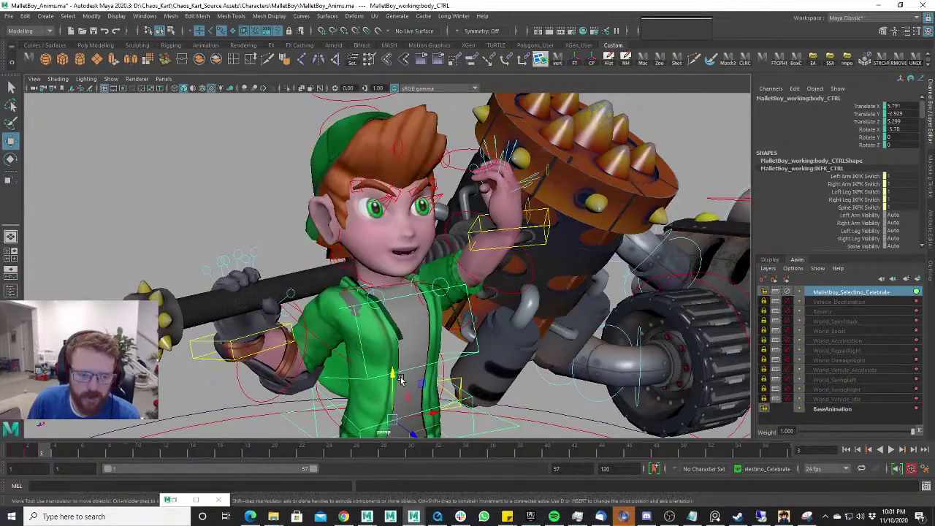
left_click_drag(399, 367, 490, 250)
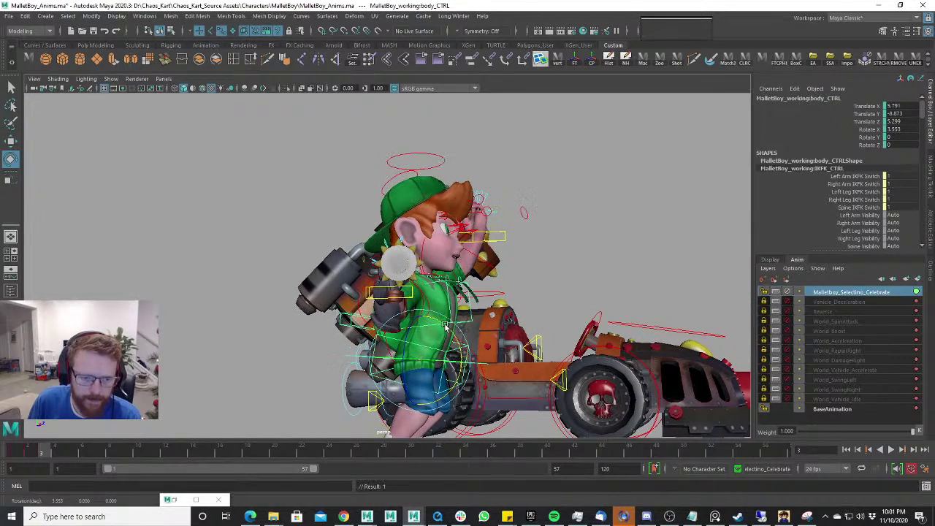
Bring the left arm IK control down to about -13.6, 17.3, 33.6 at frame 3 and rotate it to about -251.8, -58.1, 82.3.
left_click(490, 247)
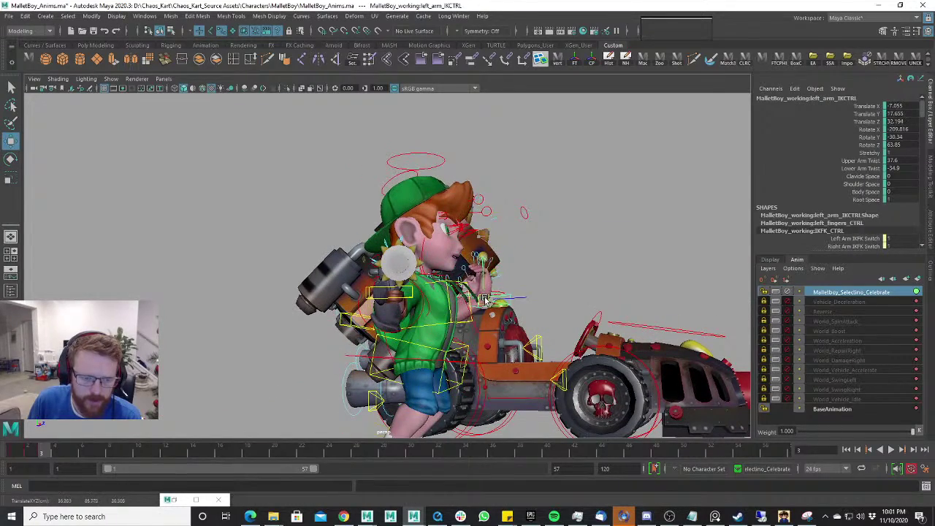
left_click_drag(484, 299, 482, 297)
left_click_drag(483, 296, 457, 297)
left_click_drag(483, 296, 502, 321, "alt")
scroll(452, 314, "up", 5)
key("e")
right_click_drag(485, 323, 571, 298, "alt")
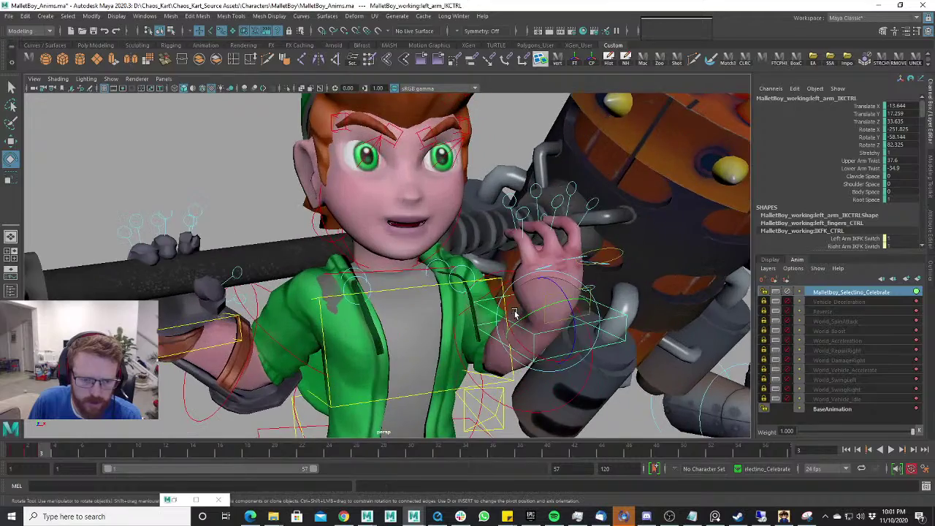
Select the left hand's finger and thumb controls and copy their closed-fist pose from frame 1 to frame 3.
left_click_drag(571, 301, 424, 310, "alt")
right_click_drag(423, 310, 482, 300, "alt")
left_click_drag(482, 299, 511, 225, "alt")
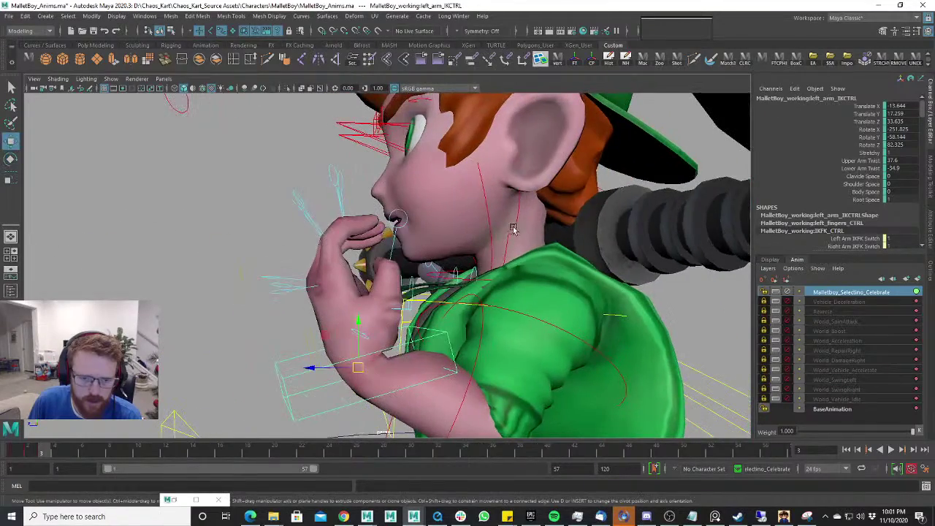
left_click(515, 228)
left_click_drag(504, 297, 511, 199)
key("w")
left_click(535, 231)
left_click_drag(35, 454, 13, 456)
right_click_drag(350, 380, 286, 405, "alt")
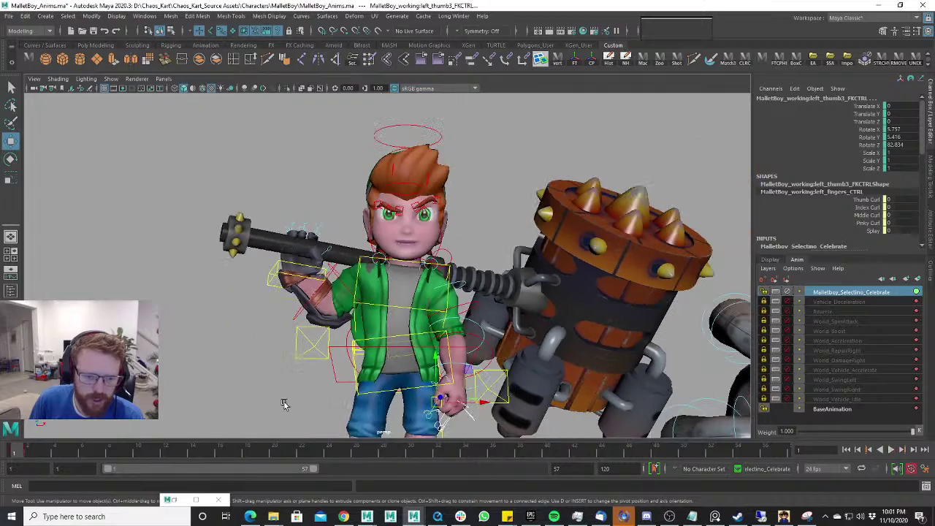
left_click(42, 458)
key("alt+v")
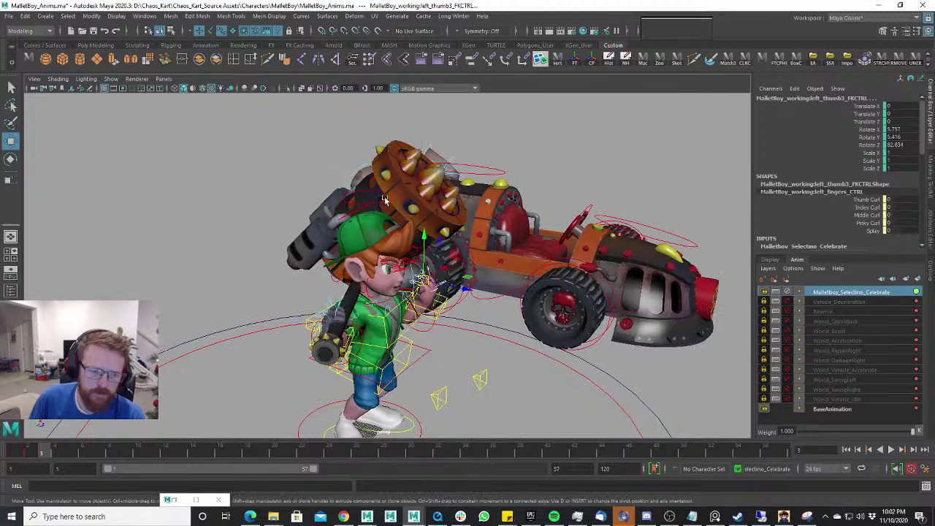
Tilt the head control downward to about 20.9 in Rotate Z at frame 3.
left_click(387, 190)
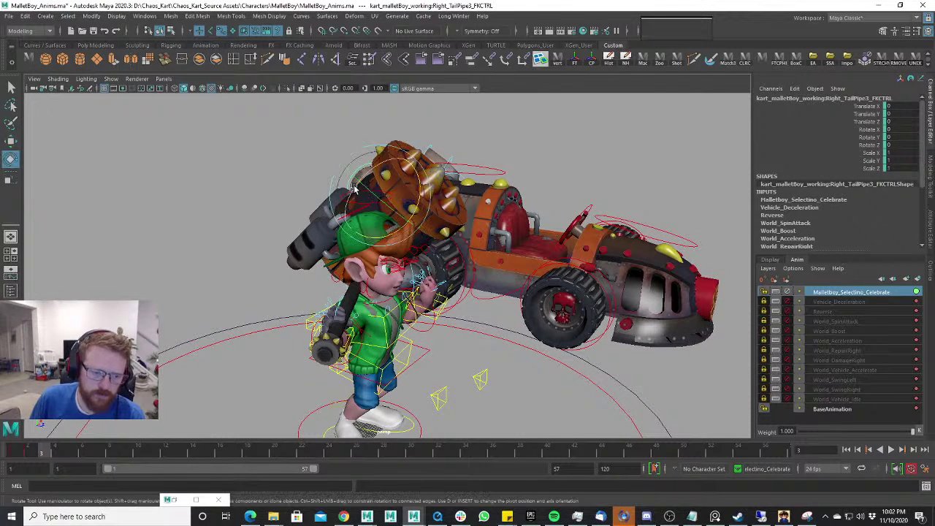
left_click(352, 199)
key("e")
left_click_drag(369, 234, 393, 252)
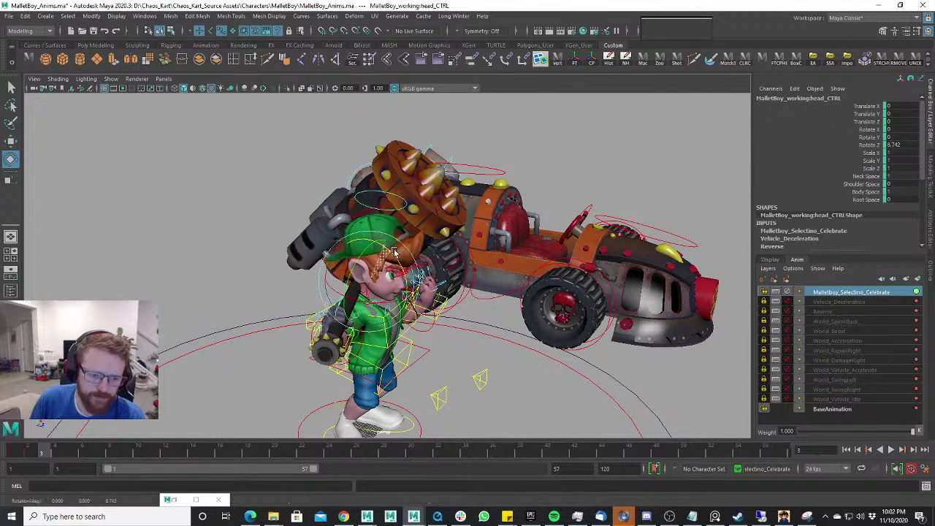
scroll(401, 262, "up", 6)
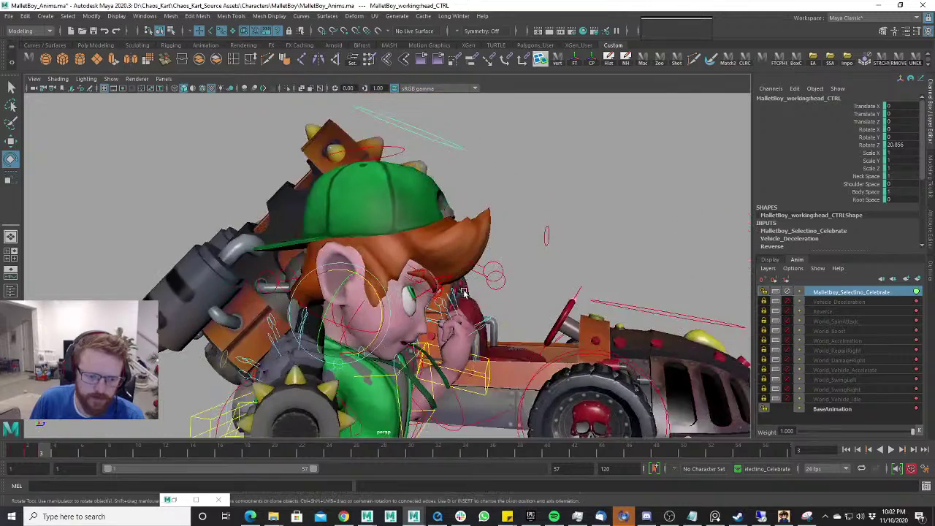
Rotate the shoulder control to adjust the upper body's lean at frame 3.
key("w")
left_click(391, 335)
key("e")
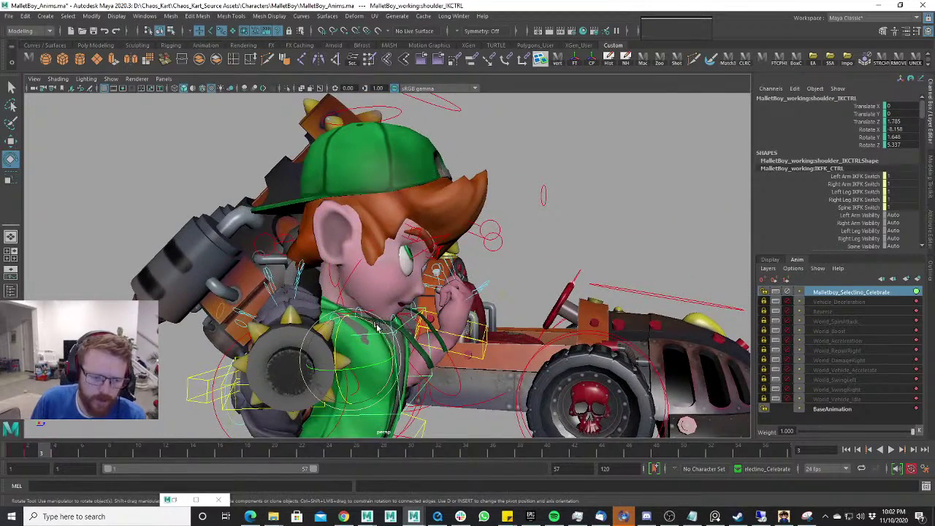
left_click_drag(378, 327, 508, 335)
Move the left arm IK control to about -24.9, 3.2, 34.3 at frame 3 and rotate it to about -270.8, -75.4, 102.1.
key("w")
left_click(505, 311)
right_click_drag(482, 342, 512, 346, "alt")
middle_click_drag(513, 346, 508, 322, "alt")
left_click_drag(509, 321, 602, 292, "alt")
key("e")
right_click_drag(603, 292, 579, 287, "alt")
middle_click_drag(579, 287, 541, 365, "alt")
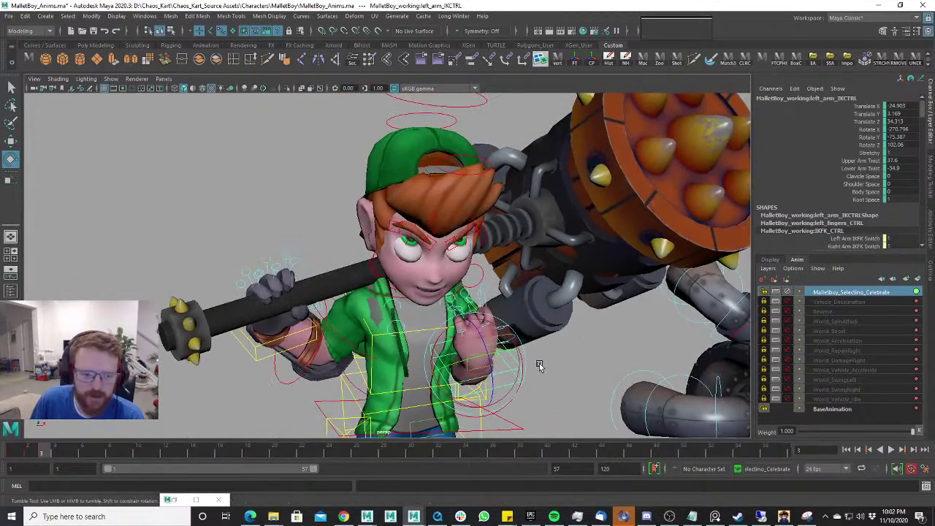
Lower the eyes' view target control to about -36.5 in Y at frame 3 so the character looks downward.
left_click_drag(540, 365, 329, 329, "alt")
right_click_drag(314, 310, 361, 305, "alt")
middle_click_drag(361, 305, 466, 329, "alt")
right_click_drag(465, 328, 237, 262, "alt")
left_click(339, 212)
key("w")
left_click_drag(335, 214, 347, 340)
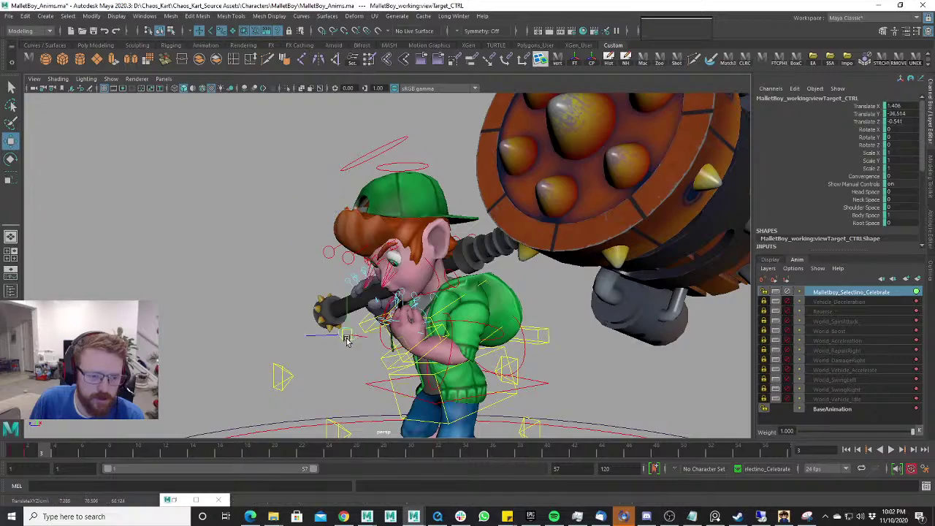
Reposition the eyes' view target control to about -1.4, -34.3, -5.5 at frame 3 to aim the gaze.
left_click_drag(349, 307, 476, 315, "alt")
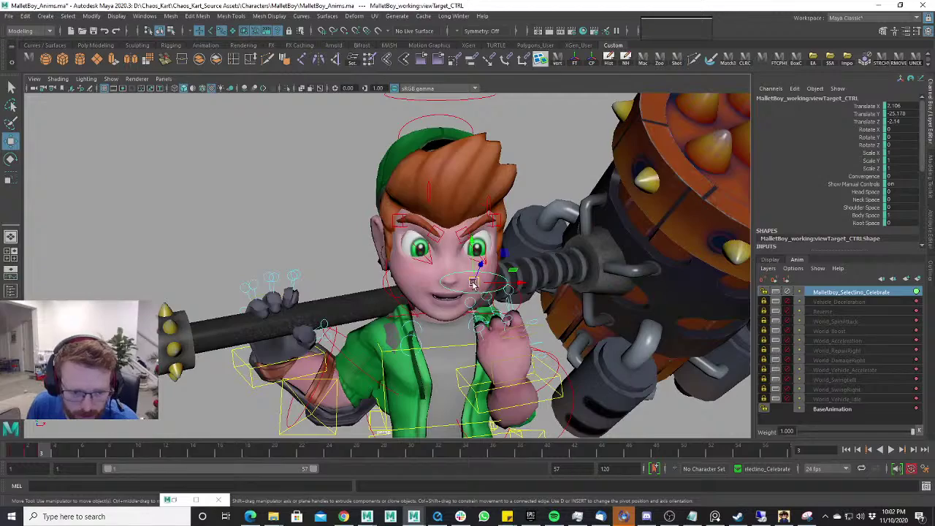
left_click_drag(473, 284, 464, 315)
left_click_drag(429, 349, 341, 415, "alt")
left_click_drag(371, 380, 405, 378, "alt")
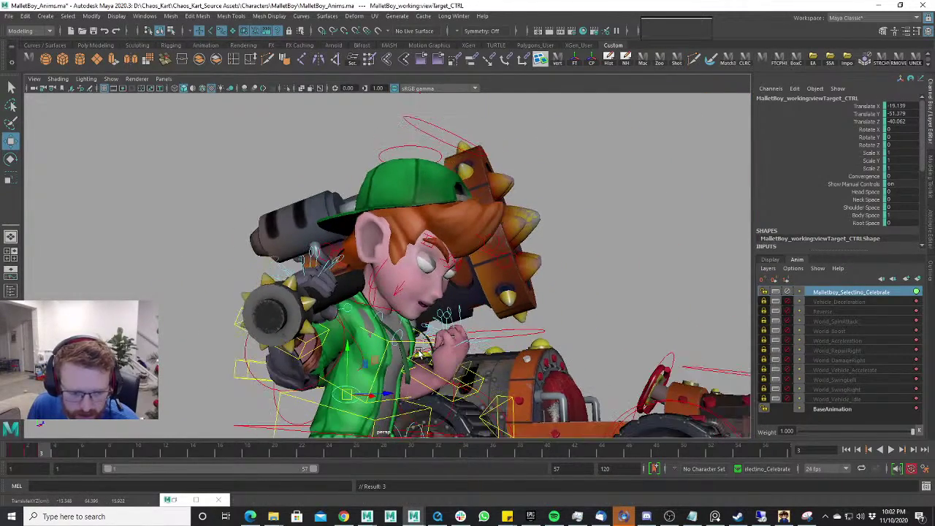
left_click_drag(346, 396, 497, 340)
scroll(544, 274, "up", 5)
scroll(544, 274, "down", 2)
scroll(493, 347, "down", 3)
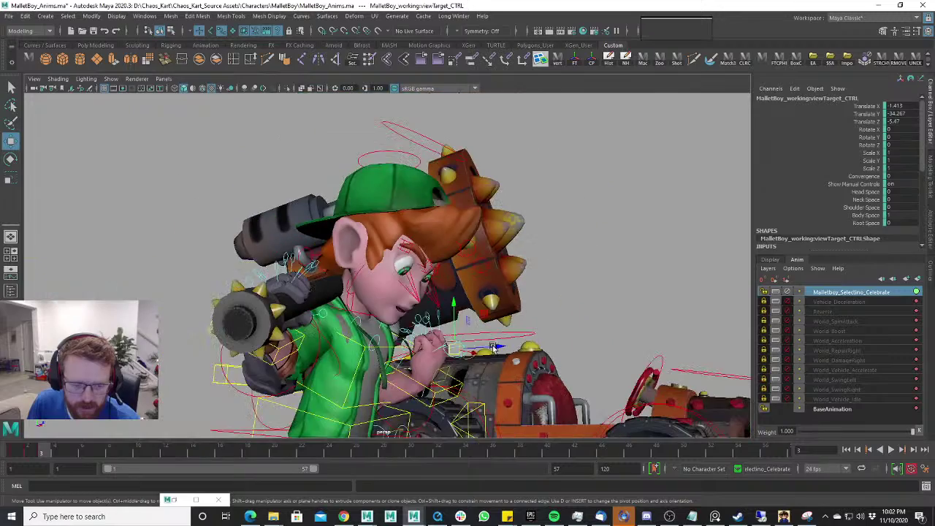
Close the character's eyes at frame 3 by rotating the eye controls to about 104.4 in Rotate Z.
left_click_drag(415, 292, 455, 271, "alt")
left_click(428, 278)
key("e")
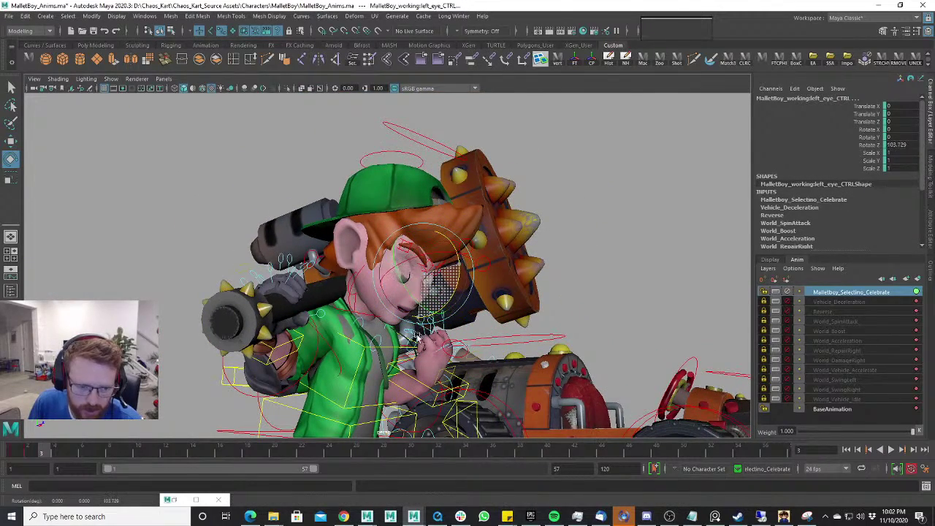
scroll(415, 335, "down", 3)
left_click_drag(414, 336, 382, 344, "alt")
scroll(372, 343, "up", 4)
Go to frame 2 and adjust the body control's position slightly in the raised-arm pose.
key("alt+v")
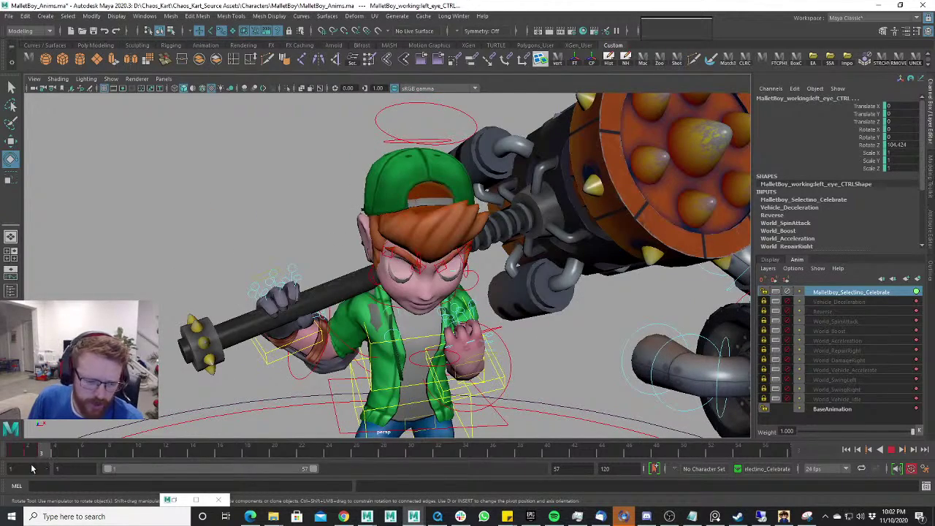
left_click_drag(20, 461, 31, 458)
left_click_drag(343, 345, 440, 321, "alt")
right_click_drag(440, 321, 484, 317, "alt")
left_click_drag(484, 317, 509, 331, "alt")
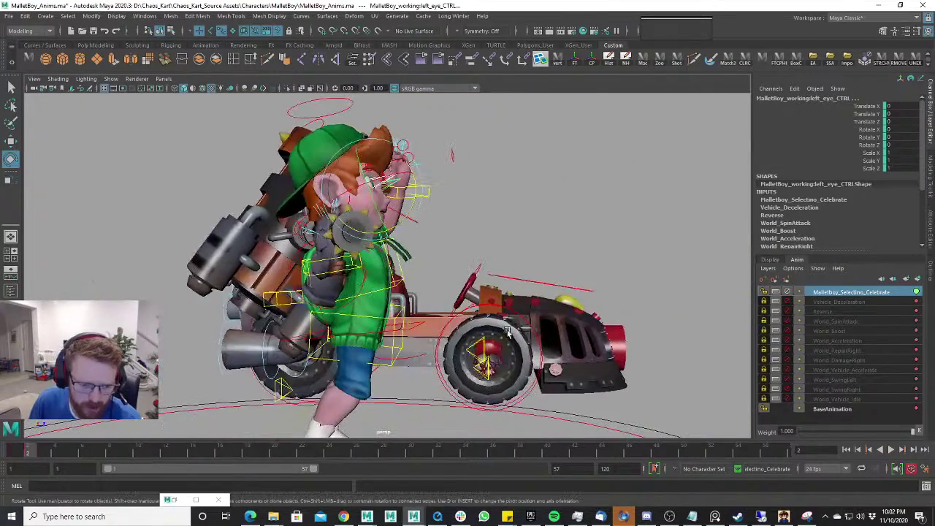
left_click_drag(395, 316, 387, 333, "alt")
left_click(419, 338)
key("w")
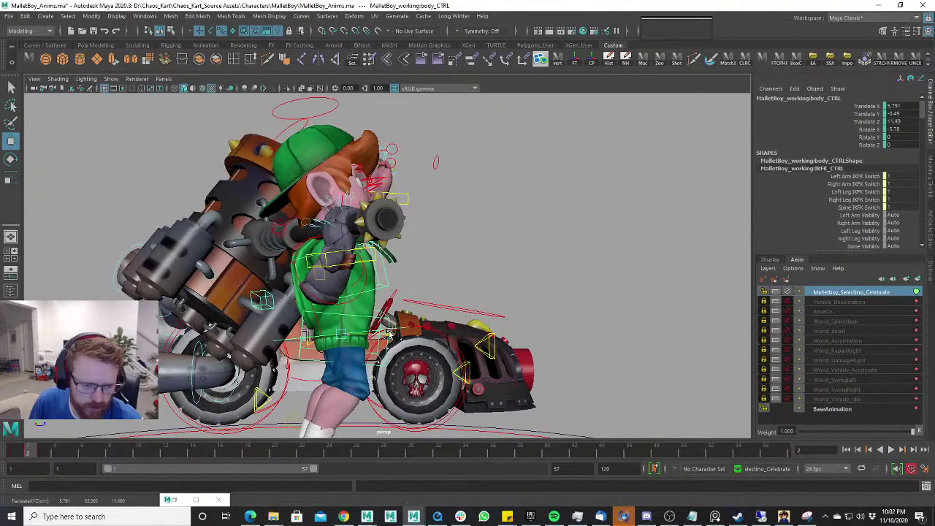
left_click_drag(346, 283, 348, 279)
left_click_drag(423, 288, 394, 330, "alt")
Return to frame 3 and tilt the pelvis IK control to about -12.8 in Rotate X.
left_click_drag(19, 457, 43, 457)
scroll(352, 336, "down", 4)
left_click_drag(351, 336, 502, 290, "alt")
left_click(382, 333)
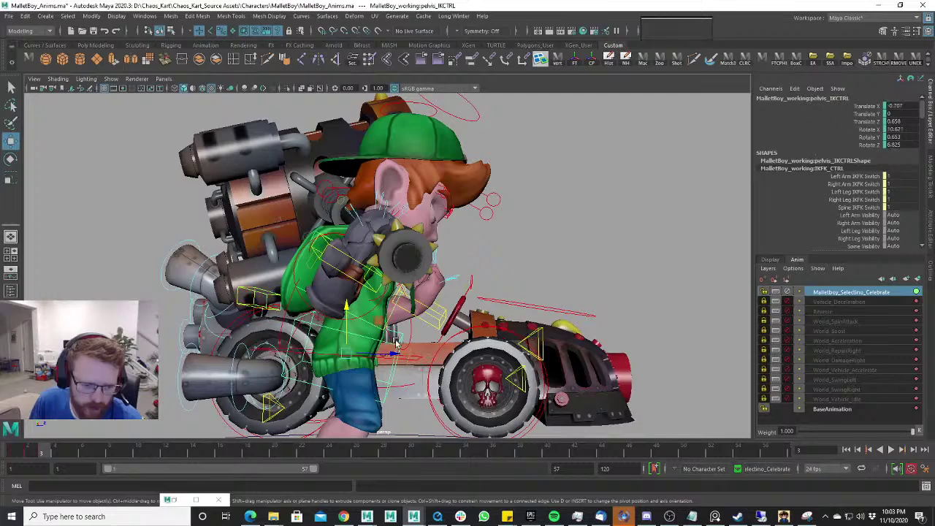
key("e")
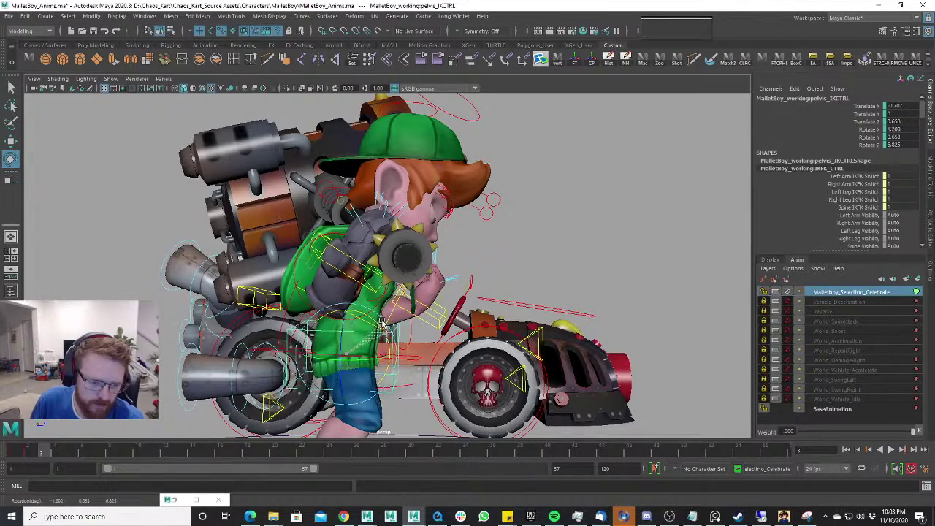
left_click_drag(402, 322, 387, 318, "alt")
scroll(387, 318, "up", 4)
key("w")
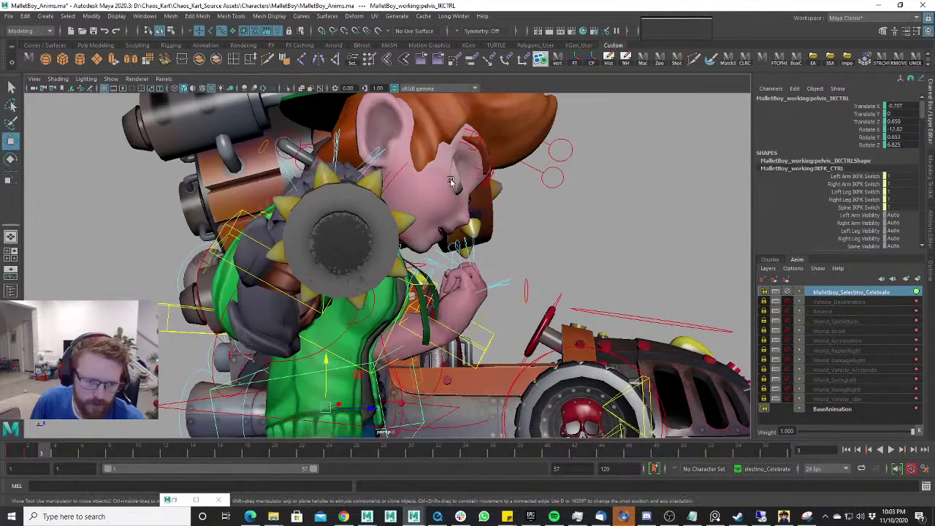
Rotate the shoulder IK control to about 27.5 in Rotate X at frame 3.
left_click_drag(504, 181, 469, 165, "alt")
left_click_drag(421, 203, 384, 278, "alt")
left_click(410, 298)
key("e")
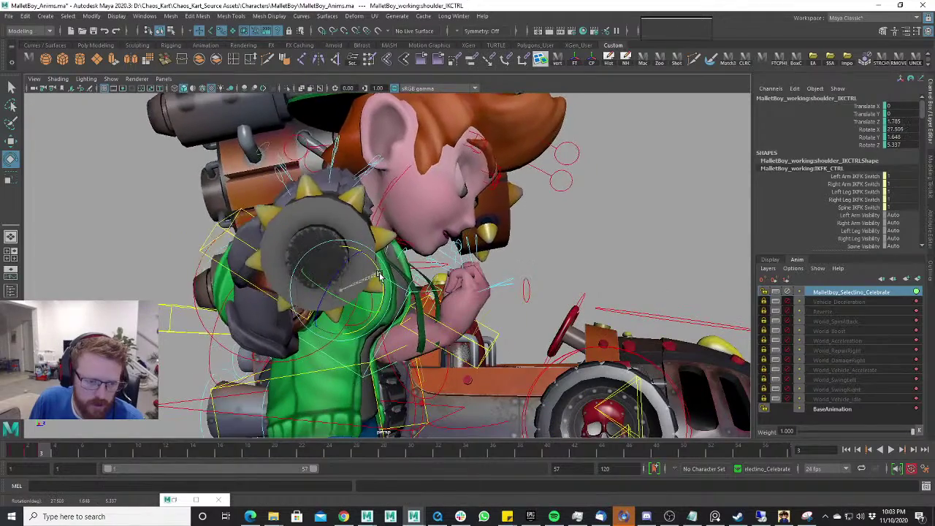
left_click_drag(523, 308, 379, 287, "alt")
key("w")
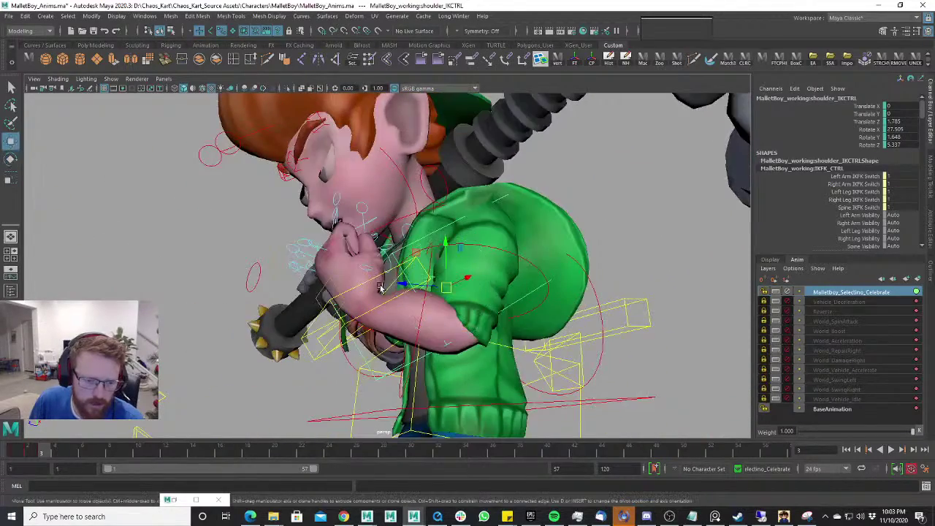
Move the left arm IK control to about -25.5, 1.0, 29.5 at frame 3 and rotate it to about -198.9, -115.3, 19.0.
left_click(373, 304)
left_click_drag(444, 319, 412, 312, "alt")
left_click_drag(331, 312, 400, 352)
key("e")
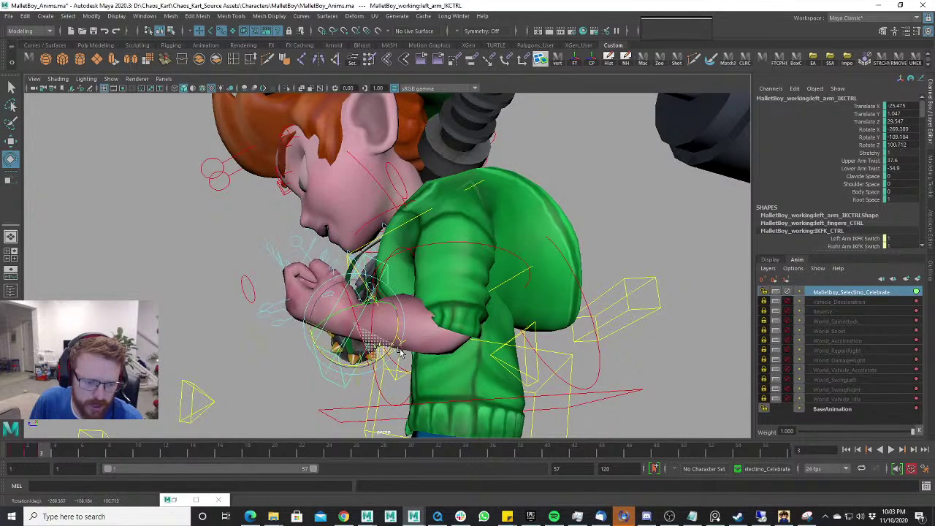
left_click_drag(376, 320, 363, 333)
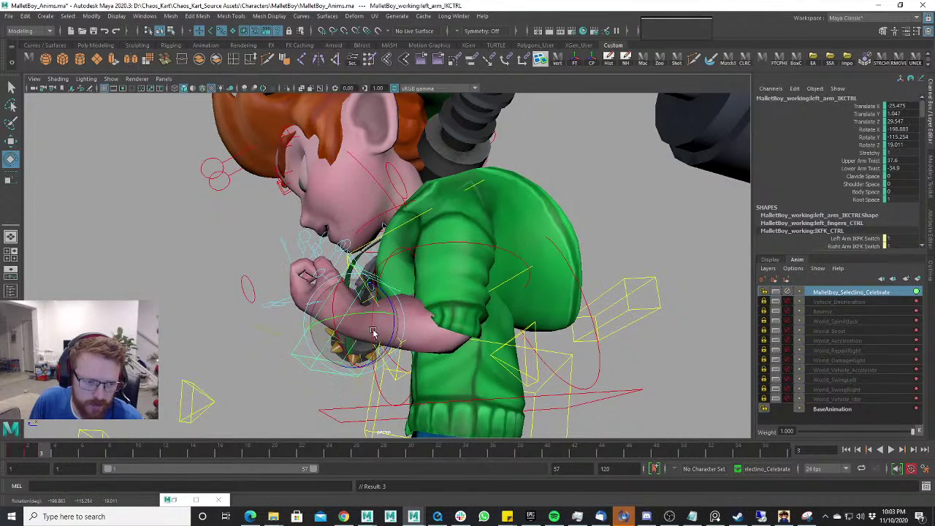
Curl the left hand's fingertip controls tighter at frame 3, to about 72.5 in Rotate Z on the middle finger.
middle_click_drag(358, 318, 376, 325, "alt")
right_click_drag(376, 325, 447, 347, "alt")
left_click_drag(376, 380, 377, 383)
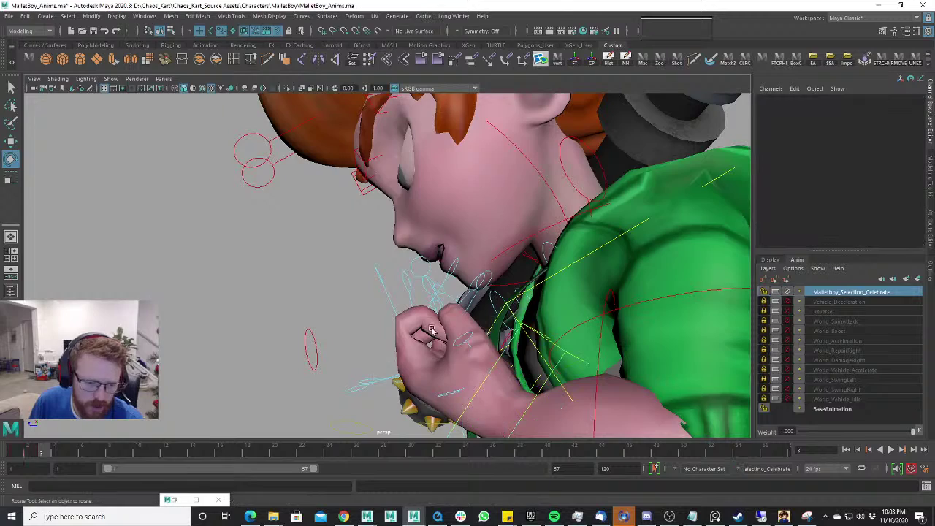
mouse_move(378, 309)
left_mouse_down("alt")
mouse_move(445, 309)
mouse_move(384, 316)
left_mouse_up("alt")
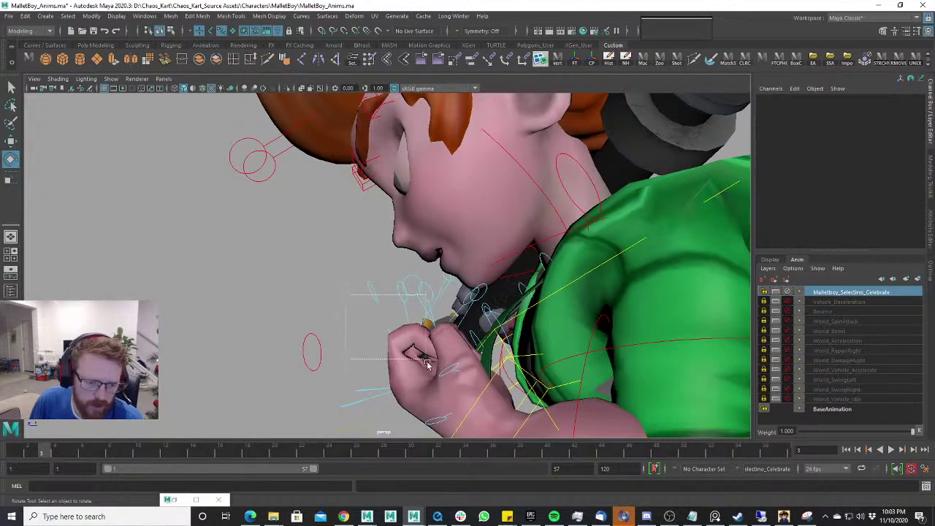
left_click_drag(474, 389, 467, 386)
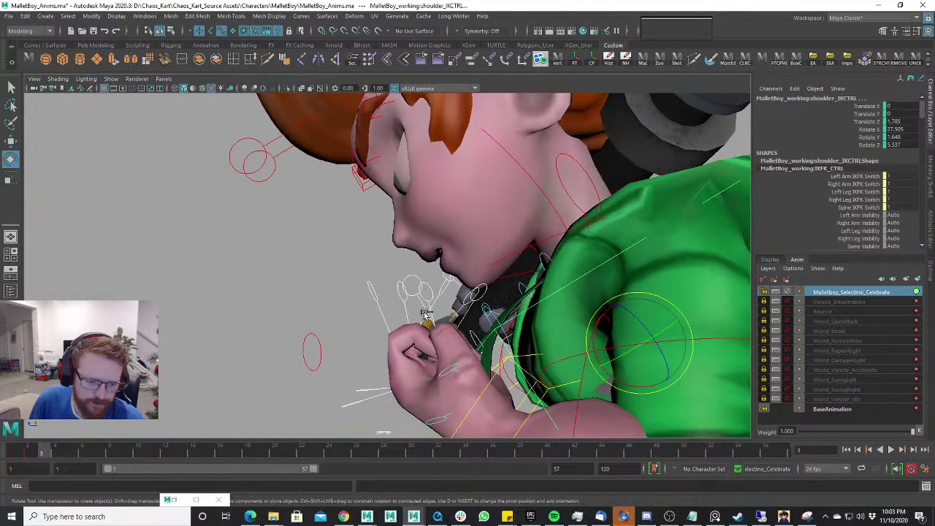
left_click_drag(426, 307, 473, 315, "alt")
right_click_drag(507, 316, 476, 334, "alt")
left_click_drag(476, 335, 377, 360, "alt")
left_click(501, 419)
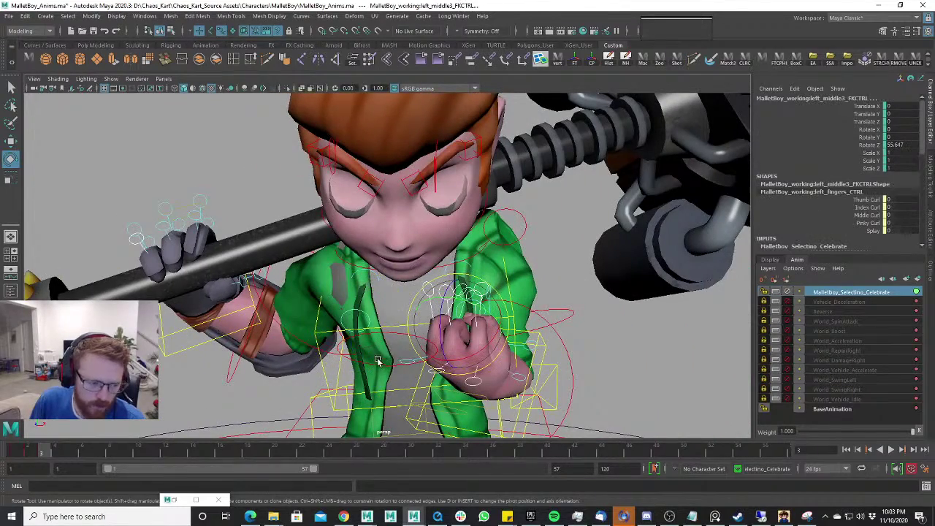
left_click_drag(442, 354, 476, 334)
right_click_drag(476, 334, 535, 350, "alt")
left_click_drag(535, 350, 445, 423, "alt")
Curl the left hand's base finger controls to about 74.6 in Rotate Z on the pinky at frame 3.
key("w")
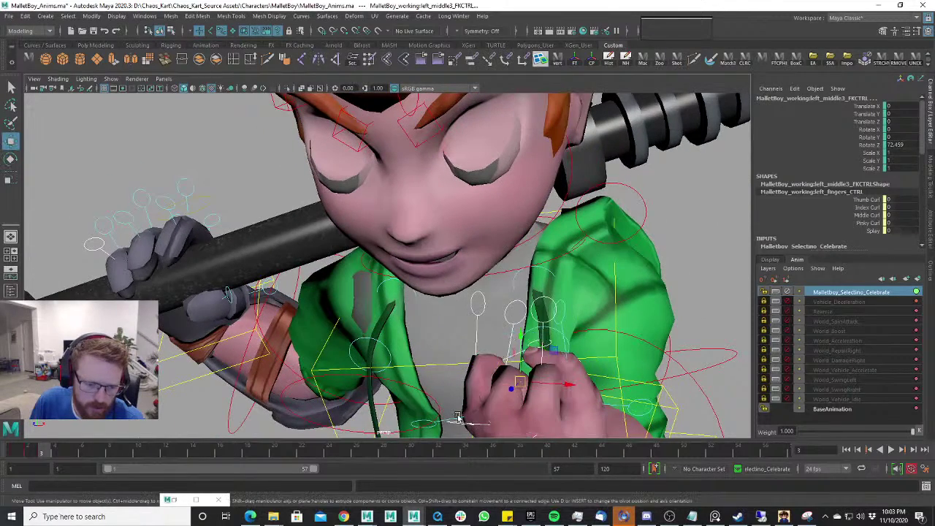
key("ctrl+z")
left_click(442, 420)
key("e")
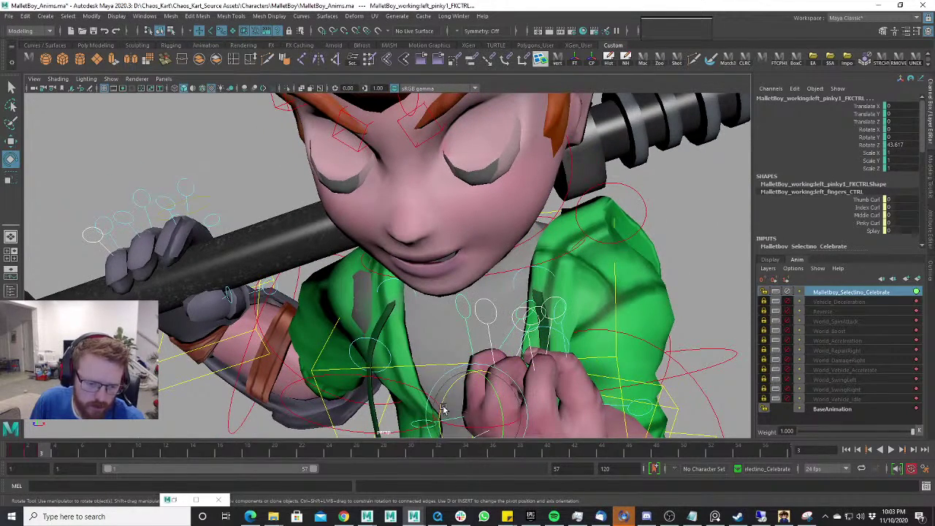
left_click_drag(447, 413, 358, 352)
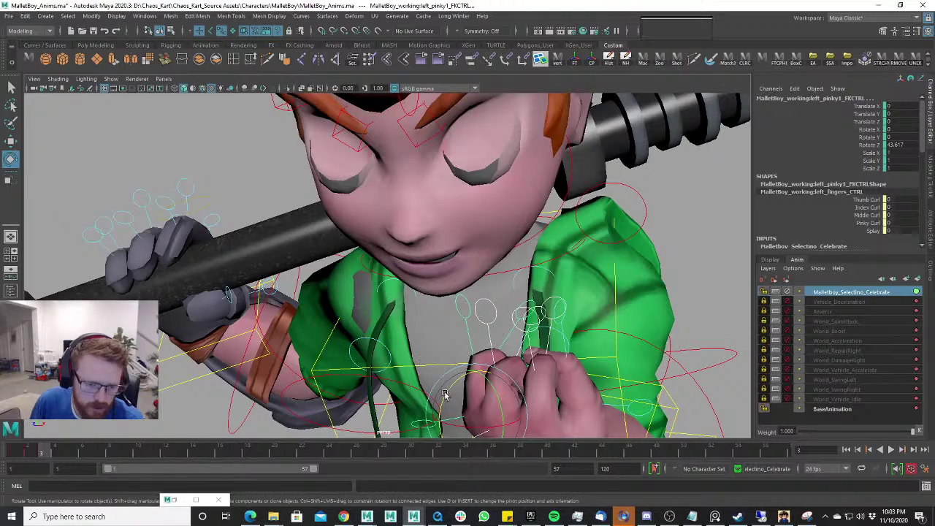
left_click_drag(444, 393, 499, 392)
Compare the poses at frames 2 and 3 and examine the clenched left fist from several angles.
scroll(515, 382, "down", 4)
scroll(499, 392, "down", 5)
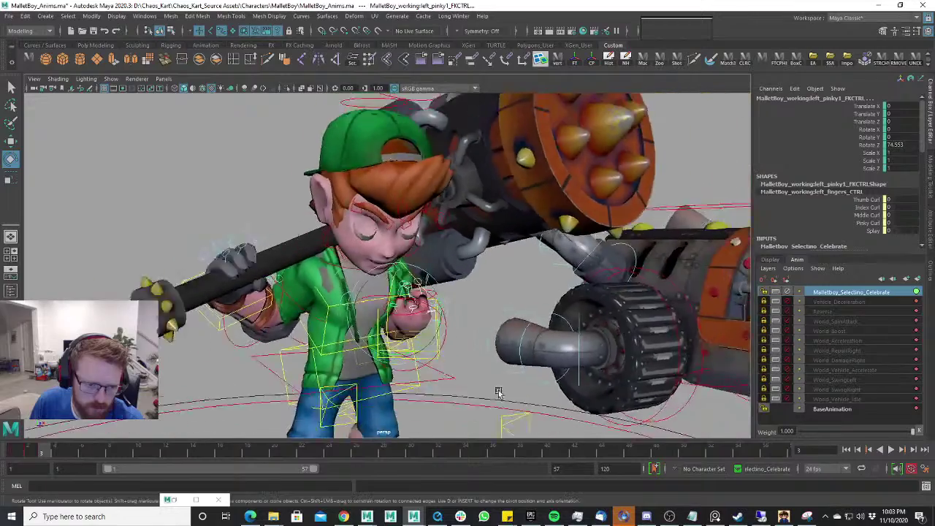
middle_click_drag(499, 392, 466, 317, "alt")
left_click_drag(22, 447, 40, 453)
scroll(401, 372, "up", 5)
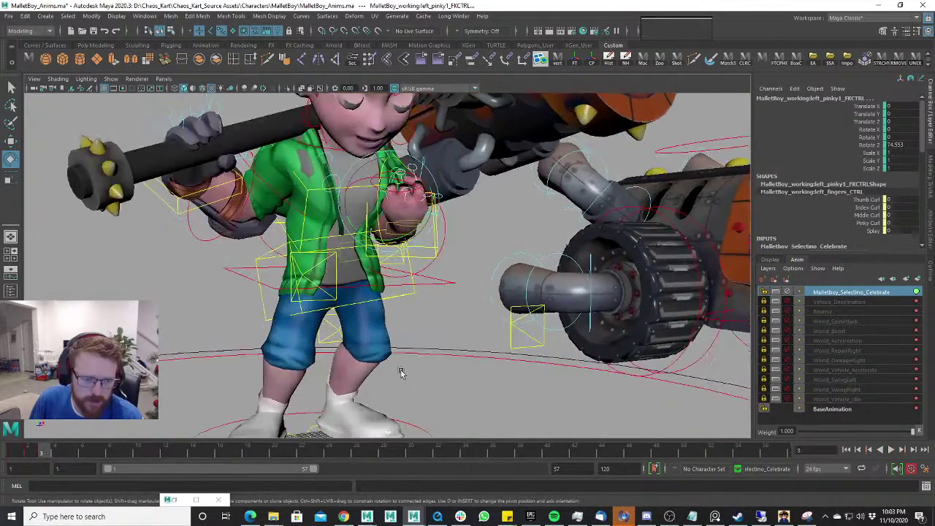
left_click_drag(401, 371, 298, 343, "alt")
middle_click_drag(298, 344, 273, 399, "alt")
left_click_drag(452, 294, 469, 167, "alt")
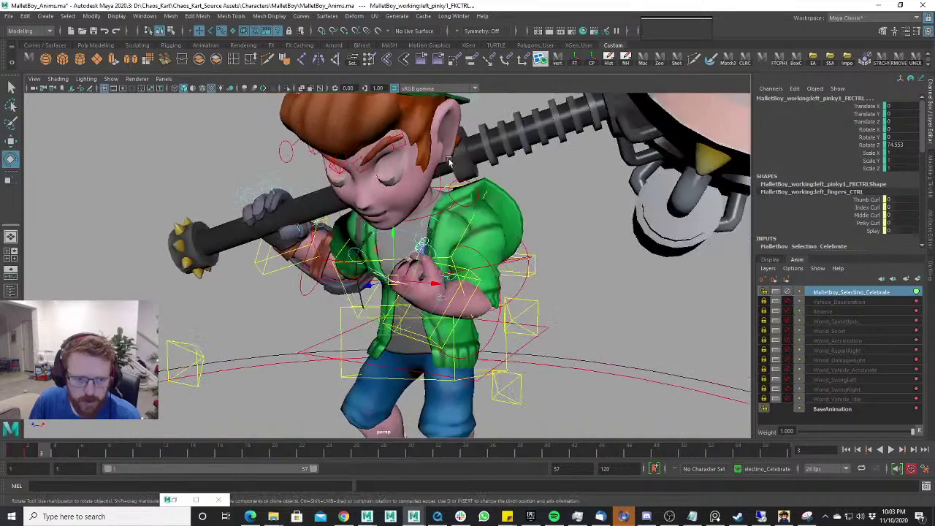
Rotate the left arm IK control to about -139.8, -97.9, -18.3 at frame 3 to turn the fist.
left_click(470, 181)
scroll(469, 181, "up", 3)
left_click_drag(463, 231, 493, 345)
left_click(494, 345)
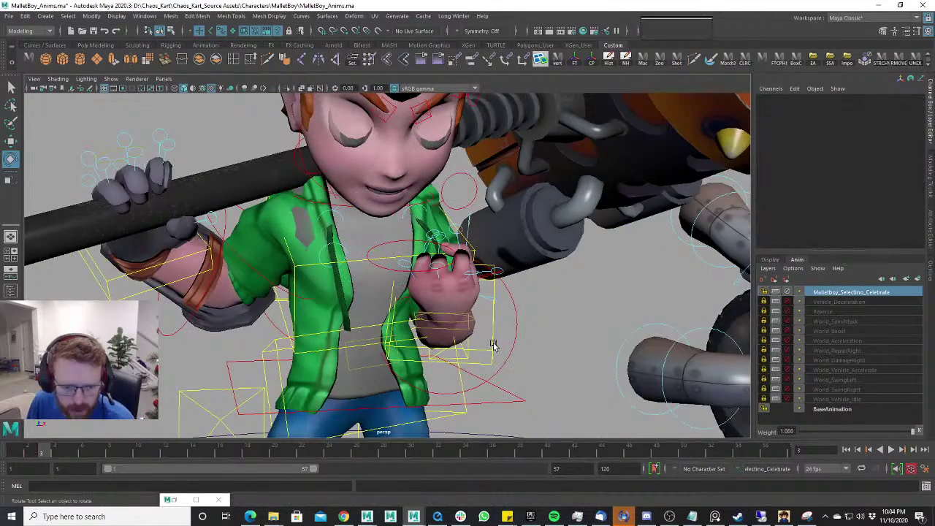
left_click(483, 364)
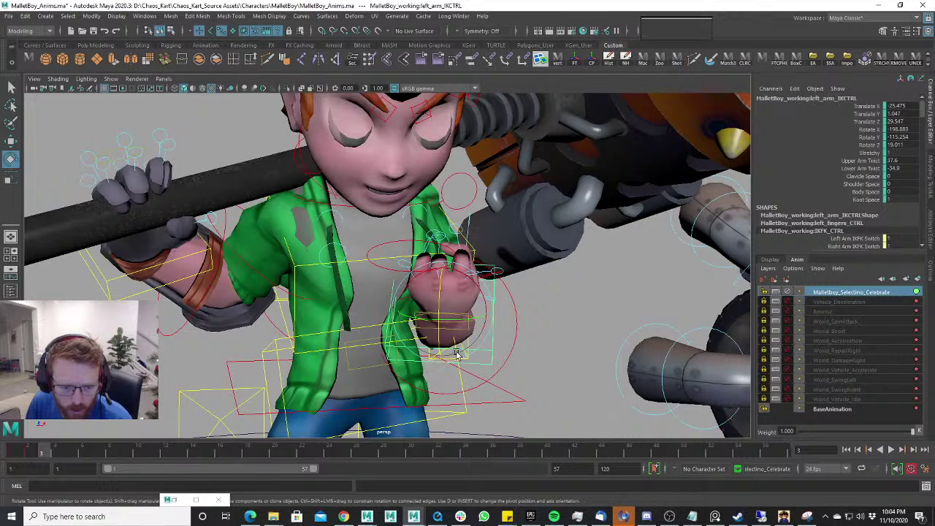
left_click_drag(475, 295, 433, 334)
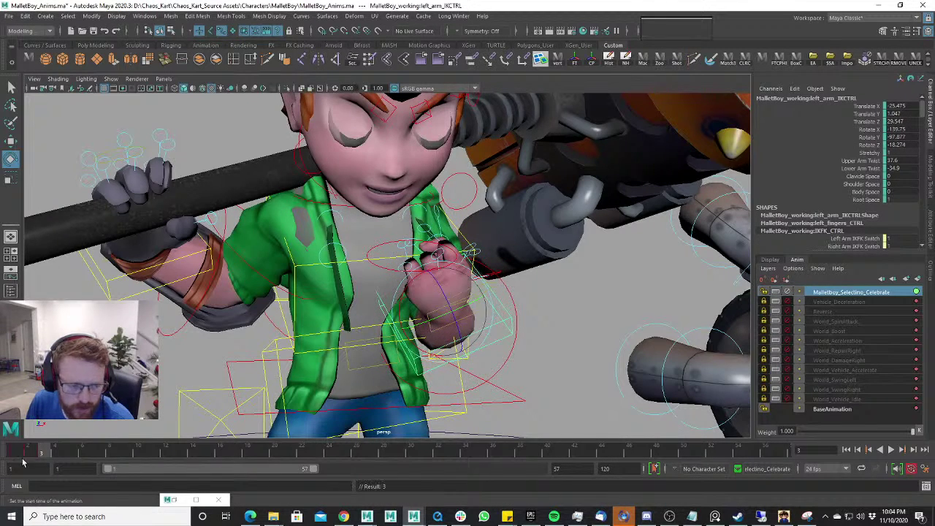
Examine the raised-arm pose at frame 2 from the side and the front.
scroll(256, 377, "down", 5)
mouse_move(20, 454)
left_mouse_down()
mouse_move(42, 454)
mouse_move(18, 454)
mouse_move(29, 460)
left_mouse_up()
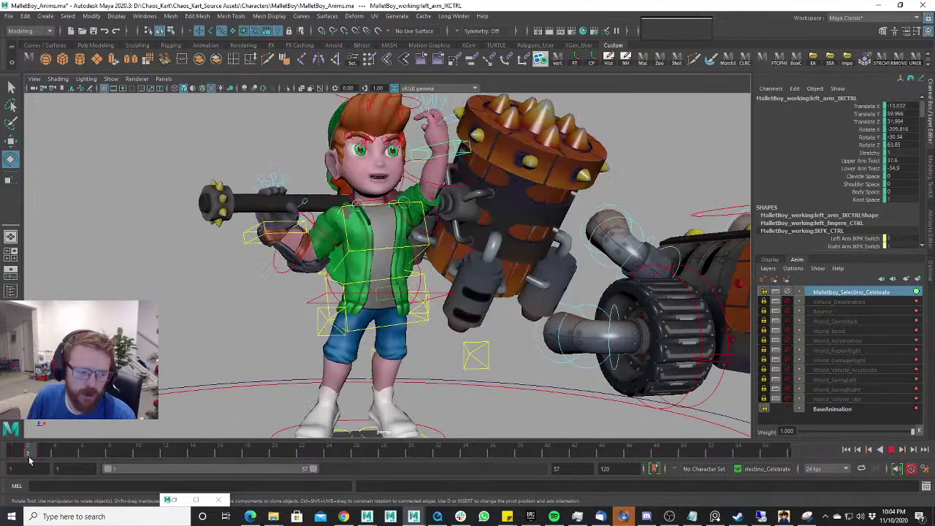
left_click_drag(432, 337, 311, 330, "alt")
scroll(313, 325, "up", 4)
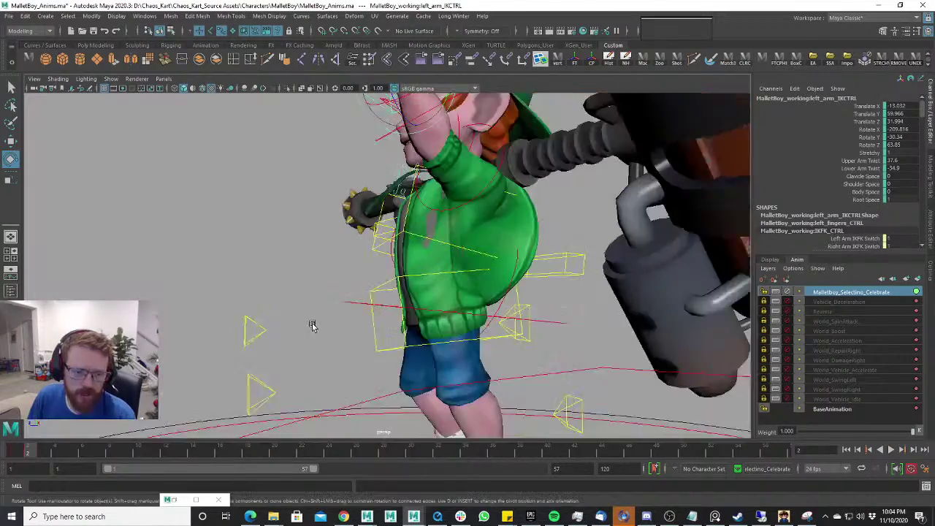
middle_click_drag(488, 242, 477, 307, "alt")
left_click_drag(478, 307, 553, 304, "alt")
right_click_drag(553, 305, 466, 329, "alt")
left_click_drag(466, 328, 452, 338, "alt")
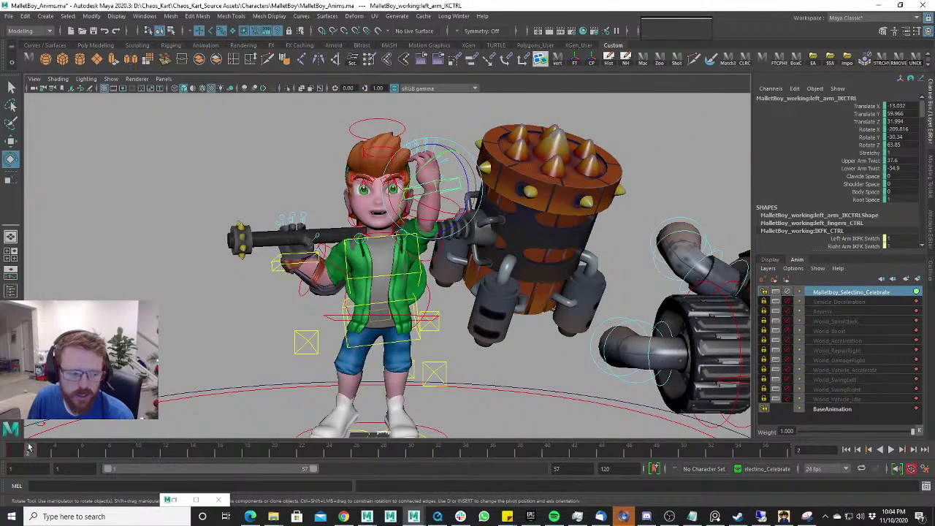
Compare the fist-clenched pose at frame 3 with the poses at frames 1 and 2.
left_click_drag(37, 453, 47, 455)
right_click_drag(108, 420, 174, 411, "alt")
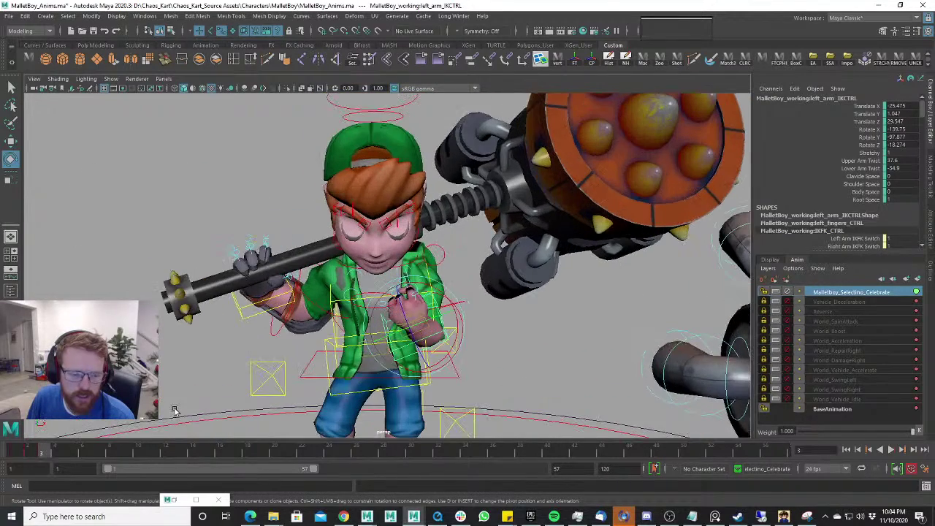
left_click_drag(174, 411, 264, 340, "alt")
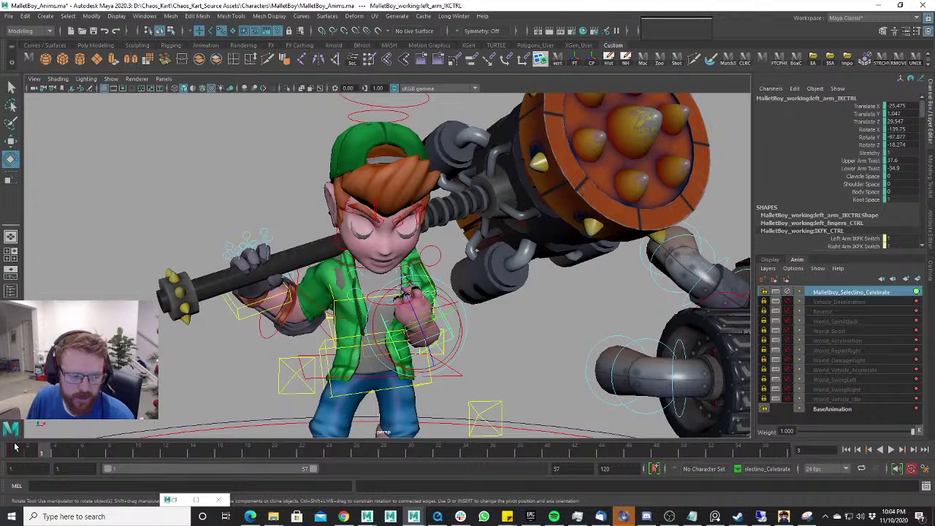
left_click_drag(15, 447, 20, 452)
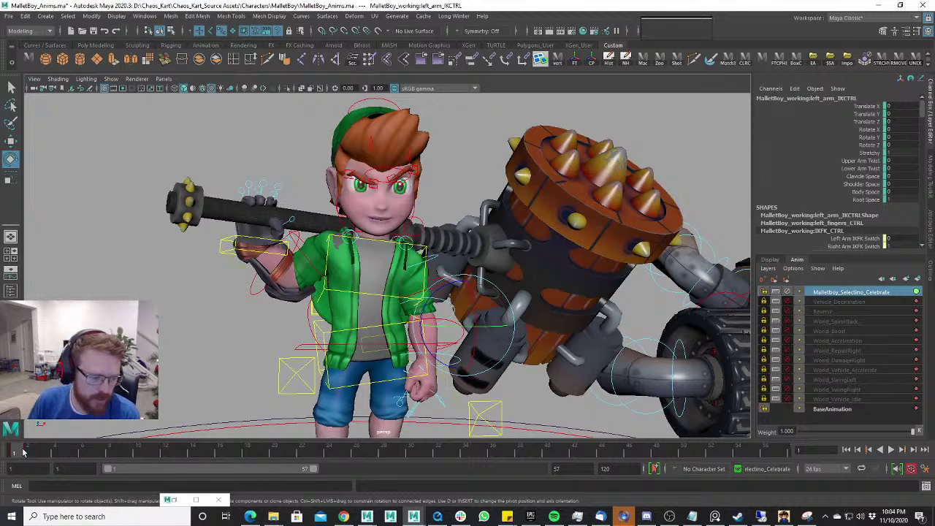
key("alt+v")
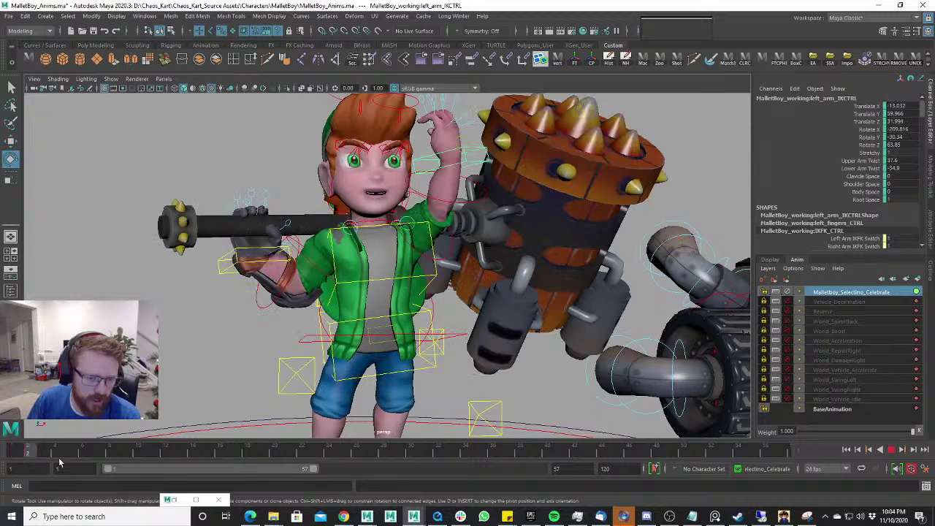
left_click_drag(30, 456, 42, 454)
scroll(222, 382, "up", 3)
middle_click_drag(343, 314, 345, 286, "alt")
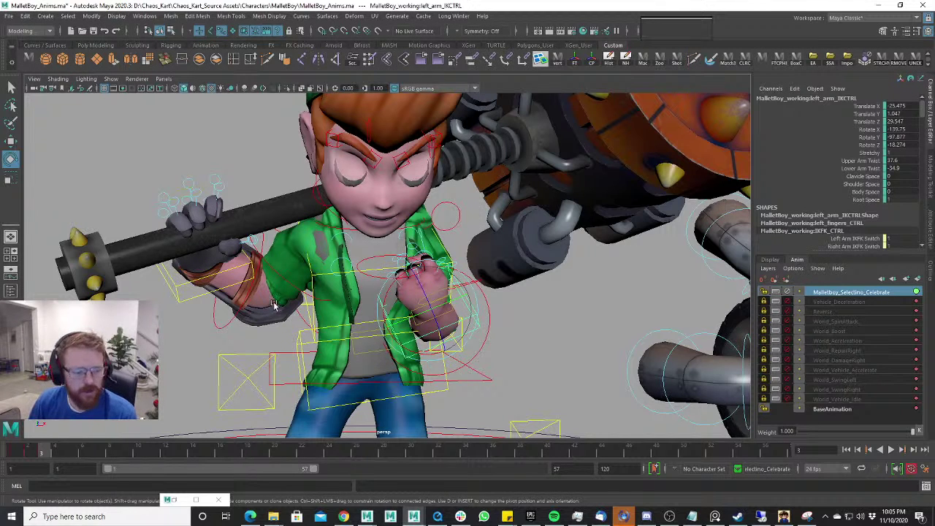
Rotate MalletBoy's left clavicle control to about -8.4, 3.8, 2.6 at frame 3.
key("alt+v")
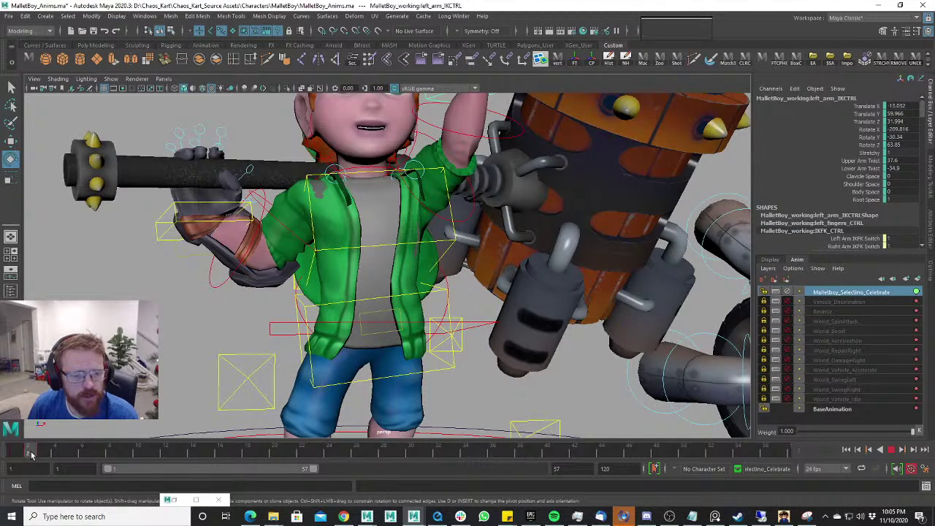
left_click_drag(31, 454, 43, 453)
left_click_drag(344, 355, 469, 205, "alt")
left_click(467, 207)
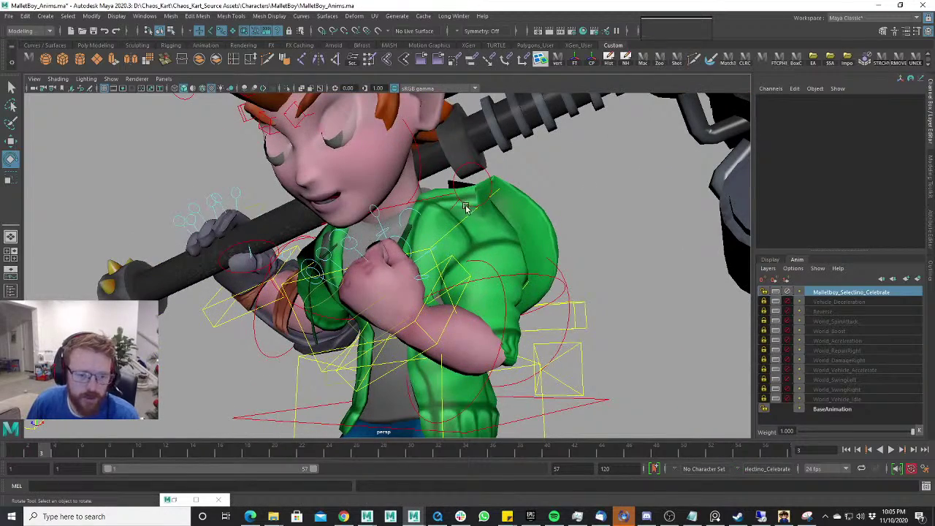
left_click(465, 210)
left_click_drag(443, 232, 484, 248)
right_click_drag(484, 248, 503, 260, "alt")
middle_click_drag(527, 288, 490, 257, "alt")
left_click_drag(491, 257, 512, 255, "alt")
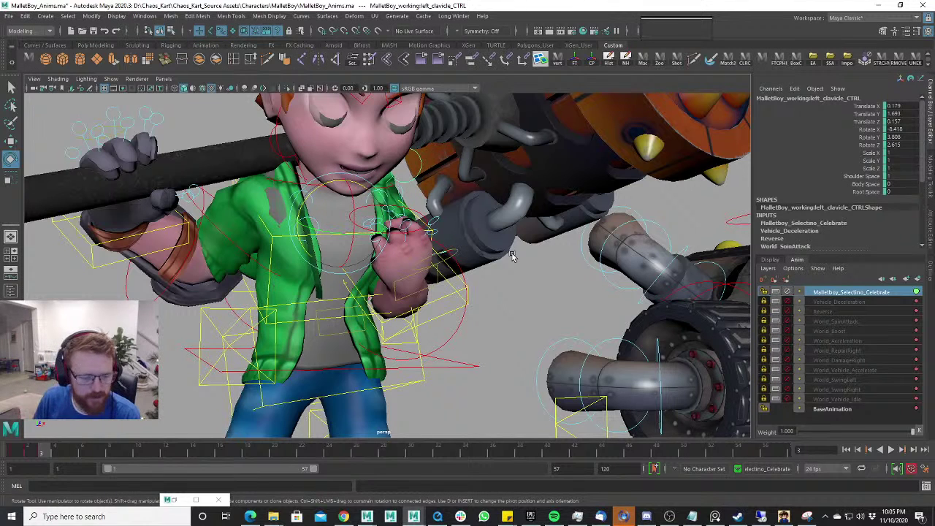
Curl the base of the left pinky into the fist at frame 3, rotating its FK control to about 74.6 in Z.
left_click(14, 455)
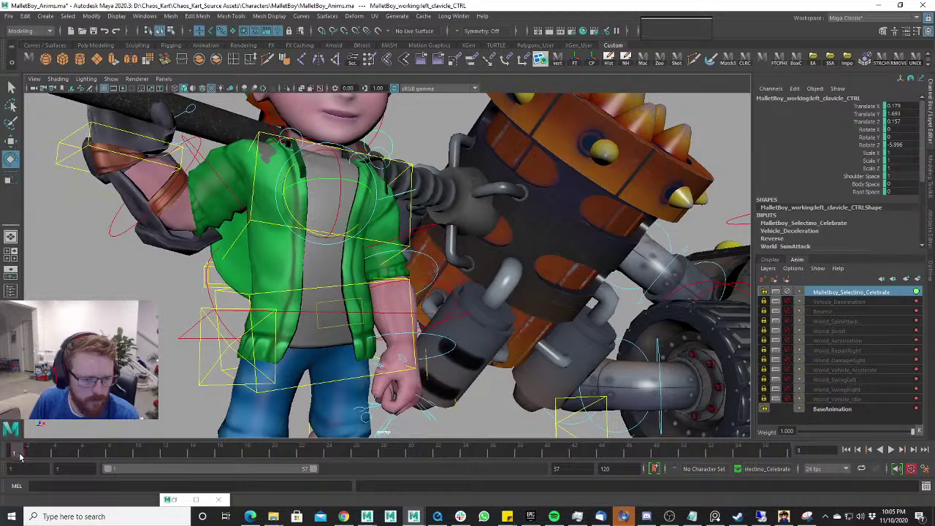
left_click_drag(21, 454, 42, 457)
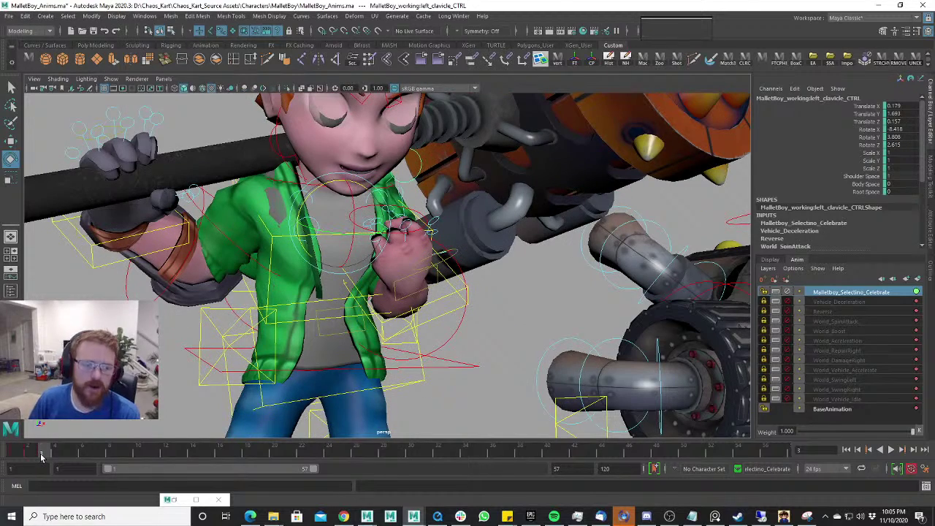
right_click_drag(306, 292, 419, 237, "alt")
middle_click_drag(419, 237, 402, 297, "alt")
key("w")
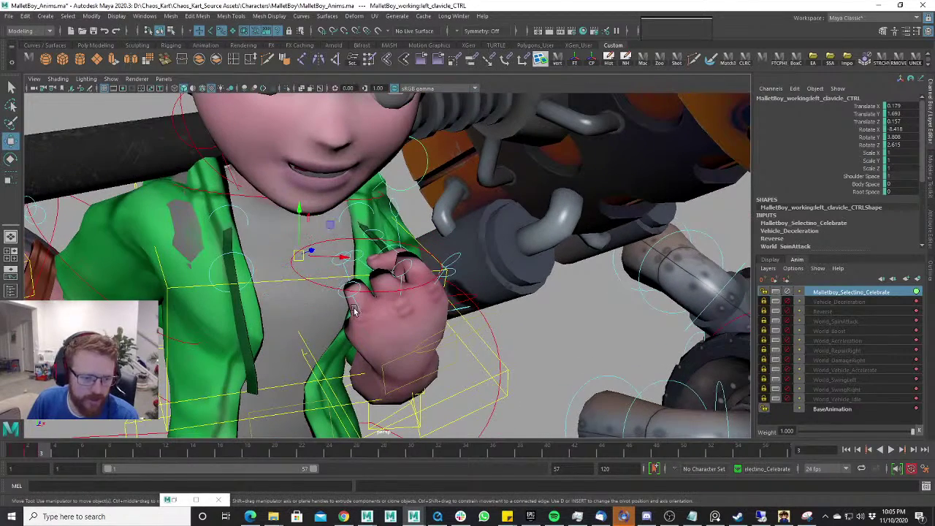
left_click(356, 305)
key("e")
left_click_drag(379, 307, 396, 342)
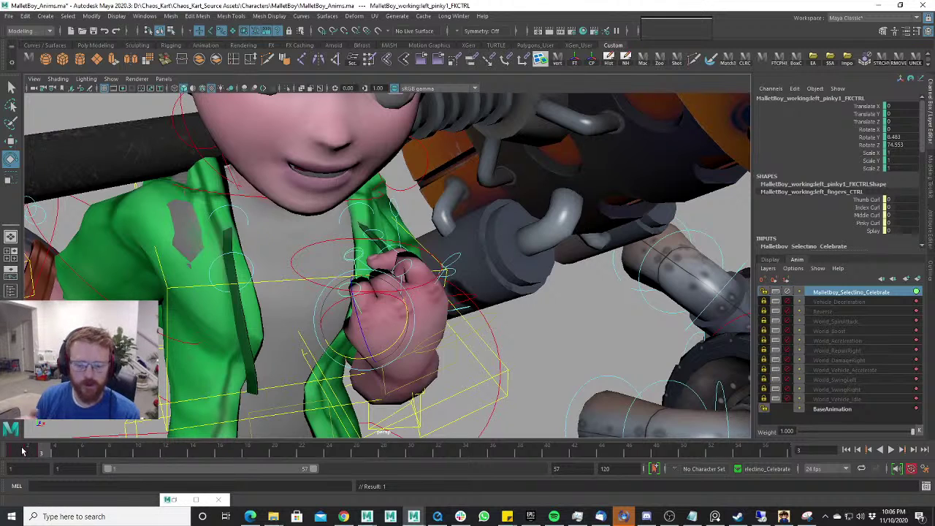
Compare the fist-clenched pose at frame 3 with the starting pose at frame 1, close up and from farther out.
key("alt+v")
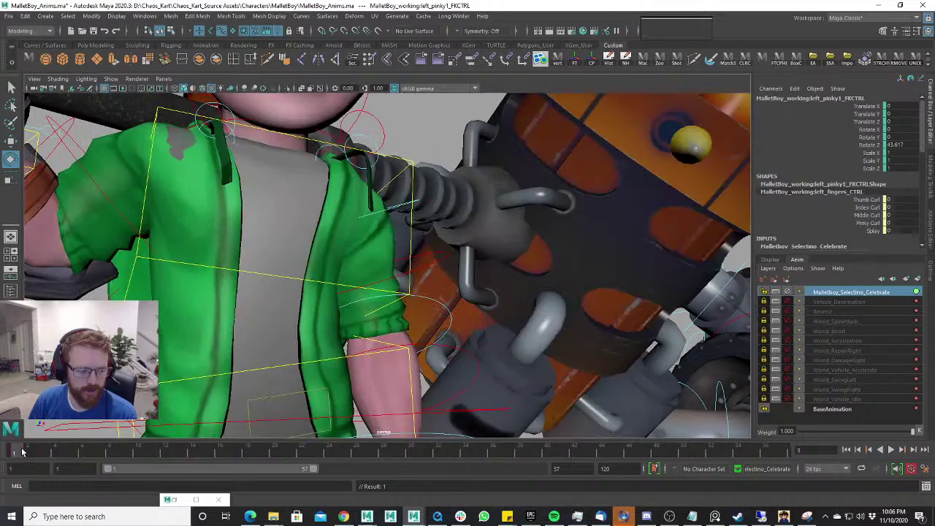
left_click_drag(35, 453, 44, 453)
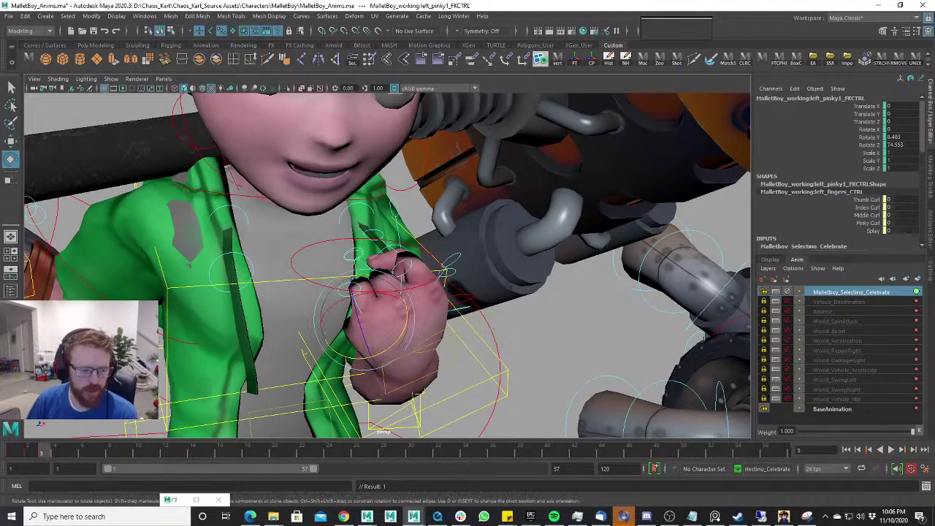
scroll(344, 311, "down", 5)
left_click_drag(344, 311, 326, 305, "alt")
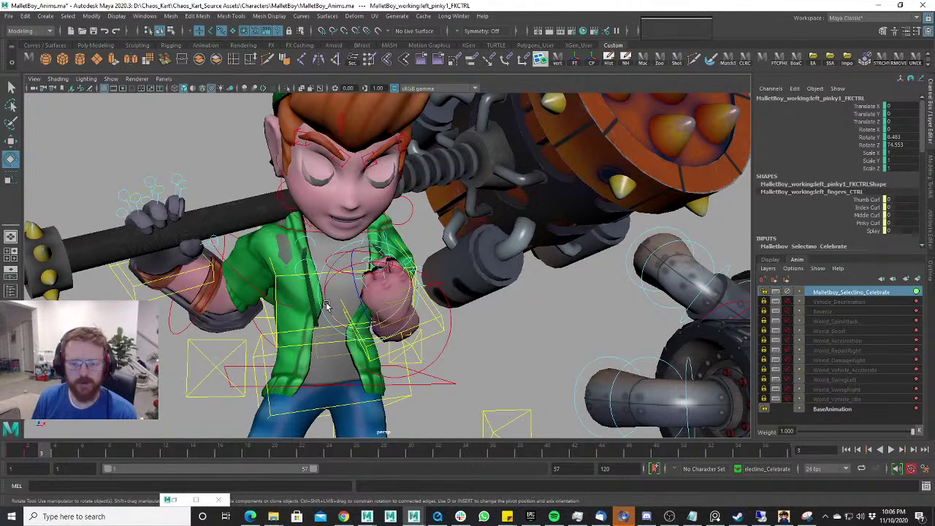
left_click(14, 455)
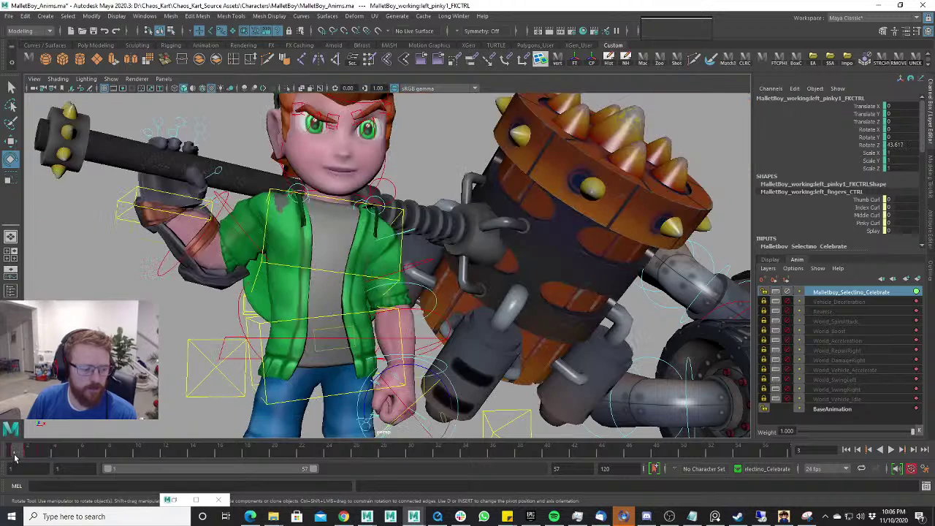
left_click_drag(22, 457, 45, 460)
scroll(207, 289, "up", 5)
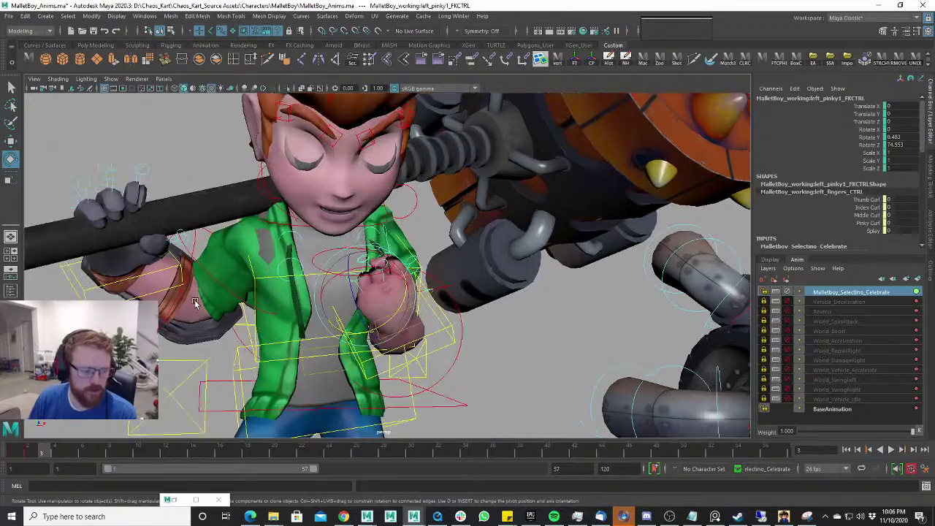
left_click_drag(207, 289, 211, 306, "alt")
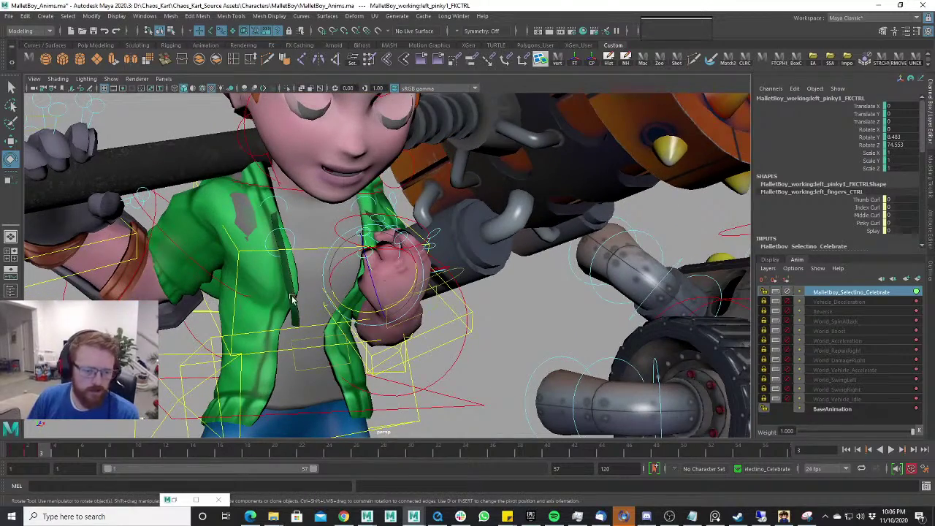
Move the left arm IK control to about -24.0, 2.1, 27.9 at frame 3 to reposition the fist by the chest.
left_click_drag(292, 299, 435, 323, "alt")
key("w")
left_click(317, 320)
scroll(397, 314, "down", 5)
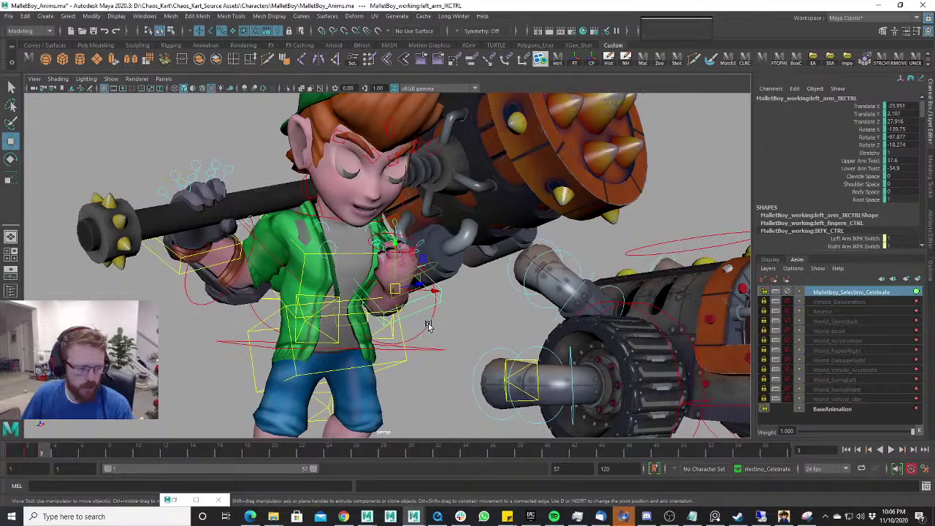
key("alt+v")
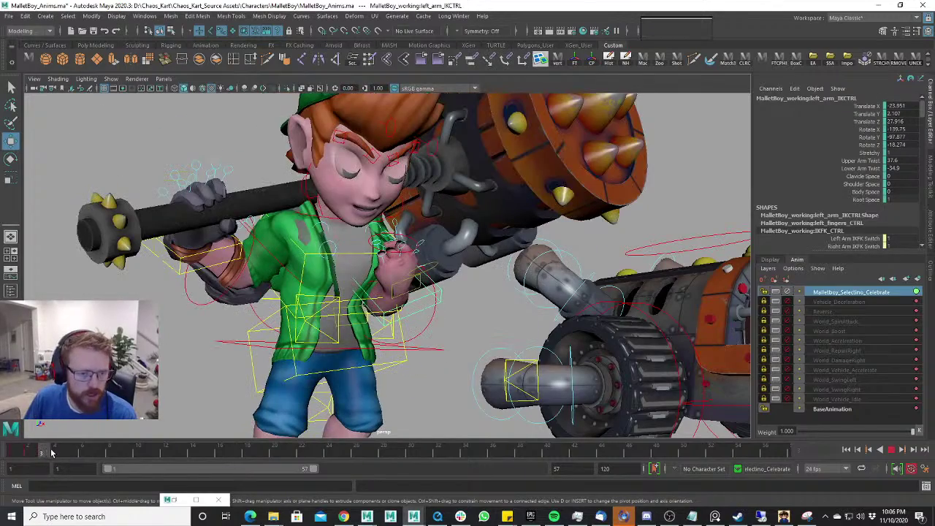
key("alt+v")
Move the kart's chassis and axle controls together at frame 1 to Translate Z -100.427, bringing the kart beside MalletBoy.
left_click_drag(436, 321, 195, 404, "alt")
scroll(340, 314, "down", 5)
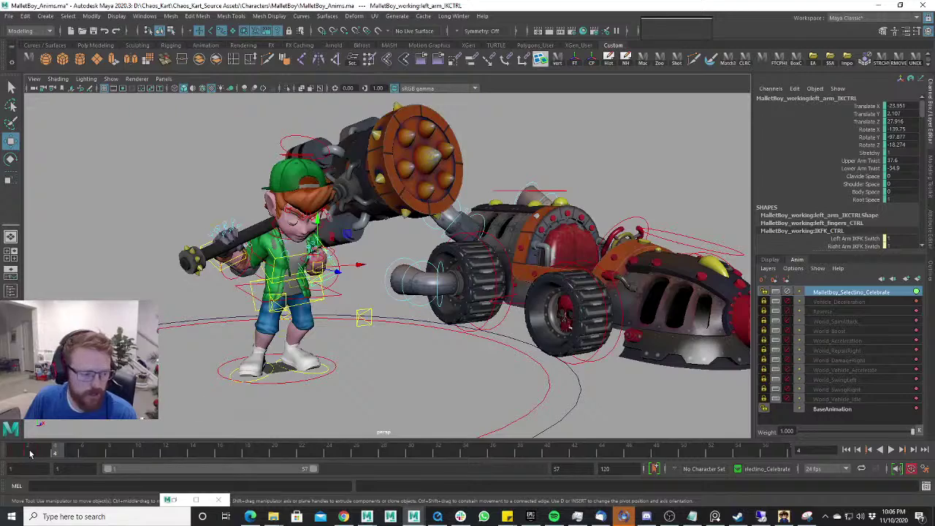
left_click_drag(396, 365, 548, 221, "alt")
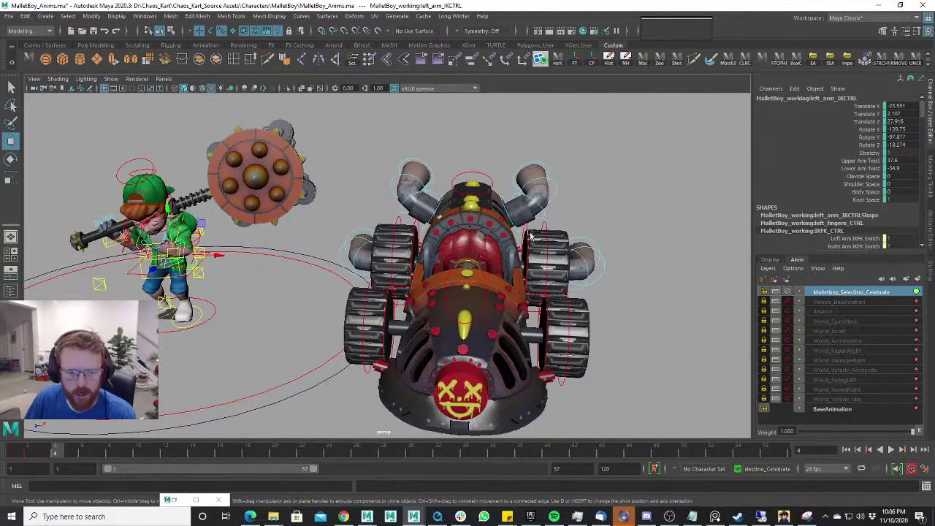
left_click(531, 235)
left_click(413, 233)
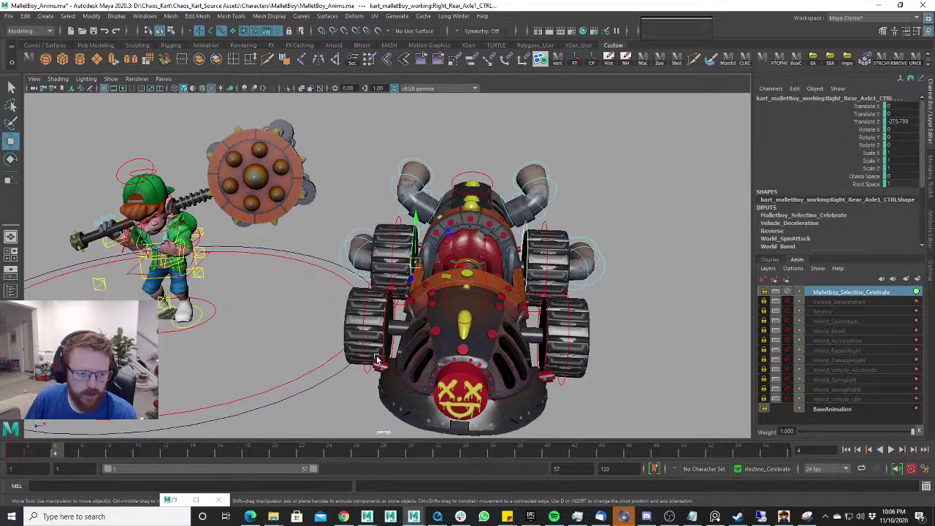
left_click(398, 347, "shift")
left_click(540, 346, "shift")
left_click_drag(621, 303, 579, 339, "alt")
left_click(211, 377)
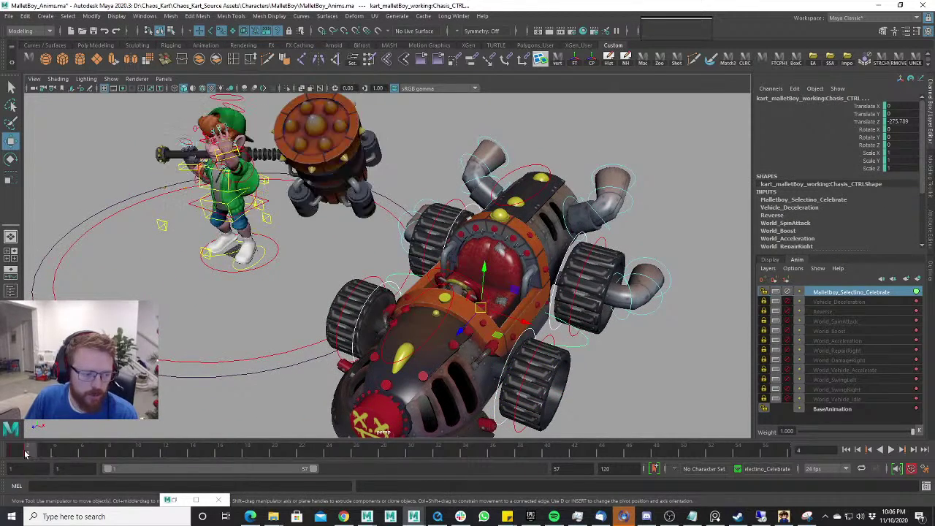
left_click_drag(214, 375, 314, 343, "alt")
left_click_drag(476, 274, 299, 319)
Rotate the kart's selected chassis and axle controls at frame 1 to 7.101 in Y.
right_click_drag(194, 324, 221, 319, "alt")
middle_click_drag(221, 319, 369, 311, "alt")
left_click_drag(369, 310, 332, 302, "alt")
key("e")
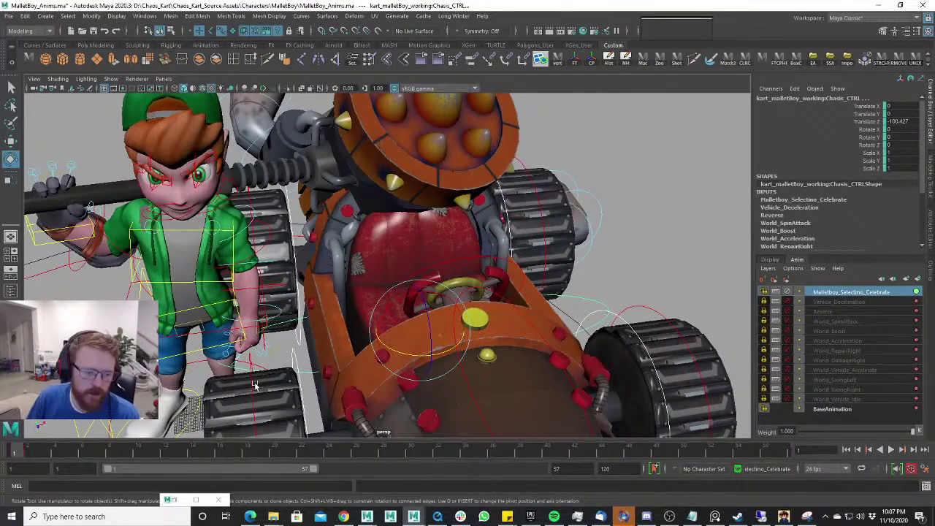
left_click_drag(374, 351, 395, 373)
Realign and turn the kart's right front axle at frame 1, with its control at about X 7.0, Z -114.4.
key("w")
left_click(276, 327)
key("e")
left_click_drag(314, 361, 317, 363)
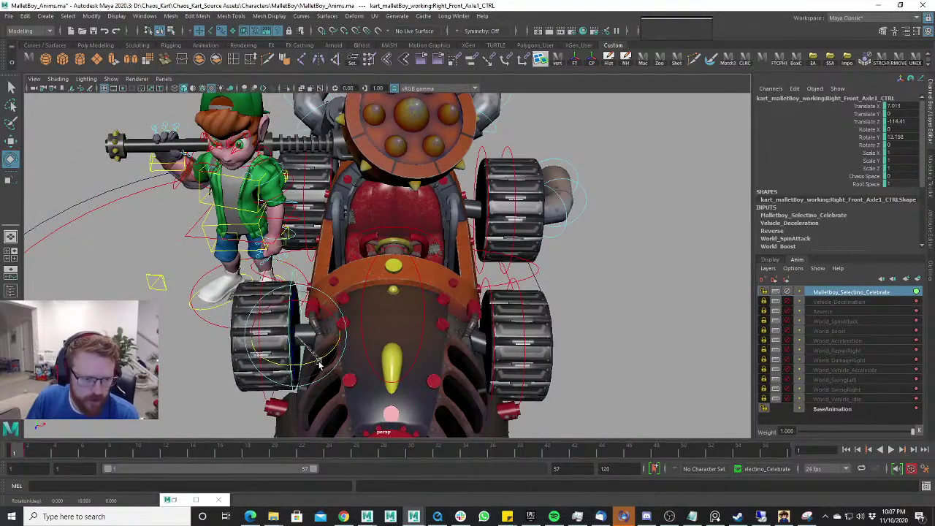
Realign the kart's left front axle at frame 1 to about Translate X -7.8, Z -105.9 and Rotate Y 7.7.
key("w")
left_click(513, 341)
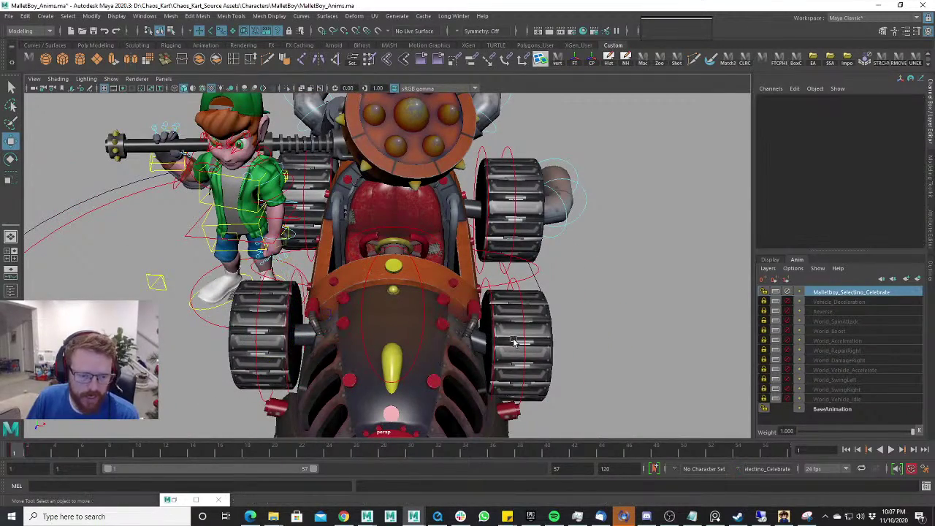
left_click(493, 340)
left_click_drag(494, 339, 480, 380, "alt")
key("e")
key("w")
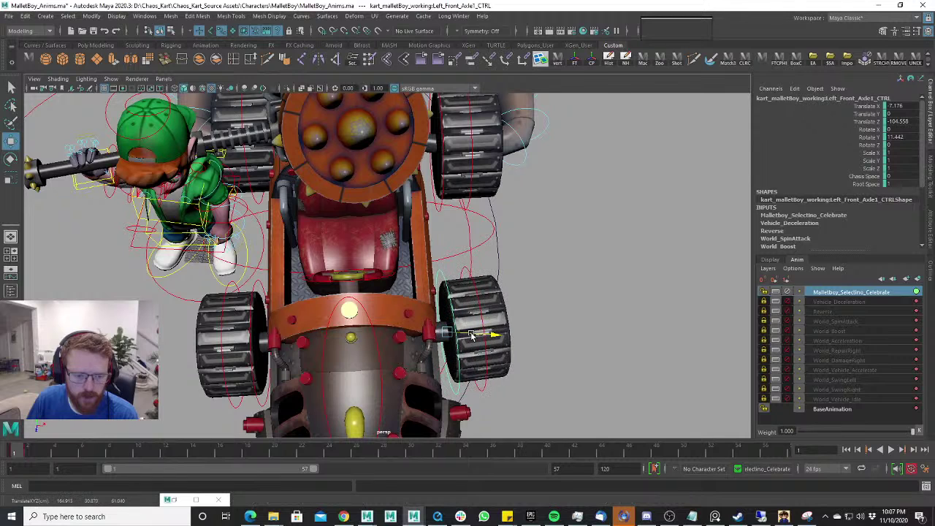
left_click_drag(465, 334, 414, 339)
key("e")
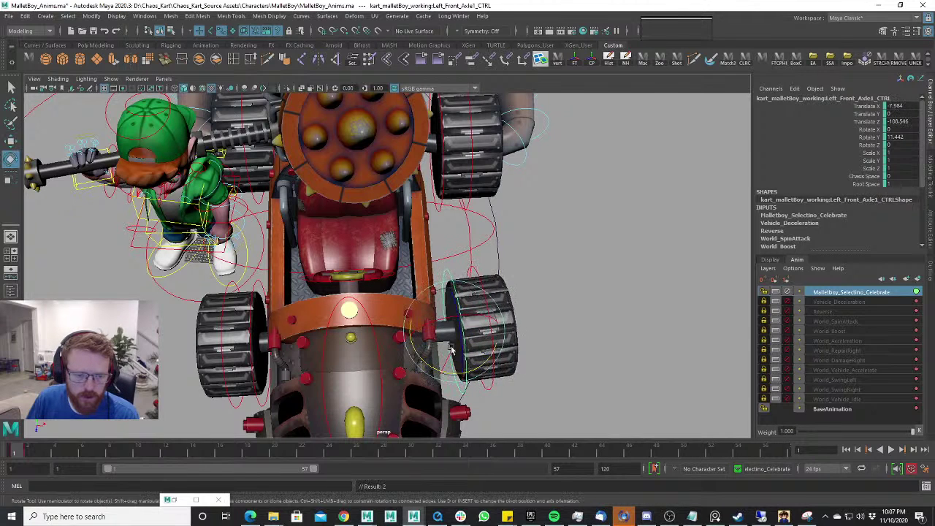
left_click_drag(444, 371, 439, 372)
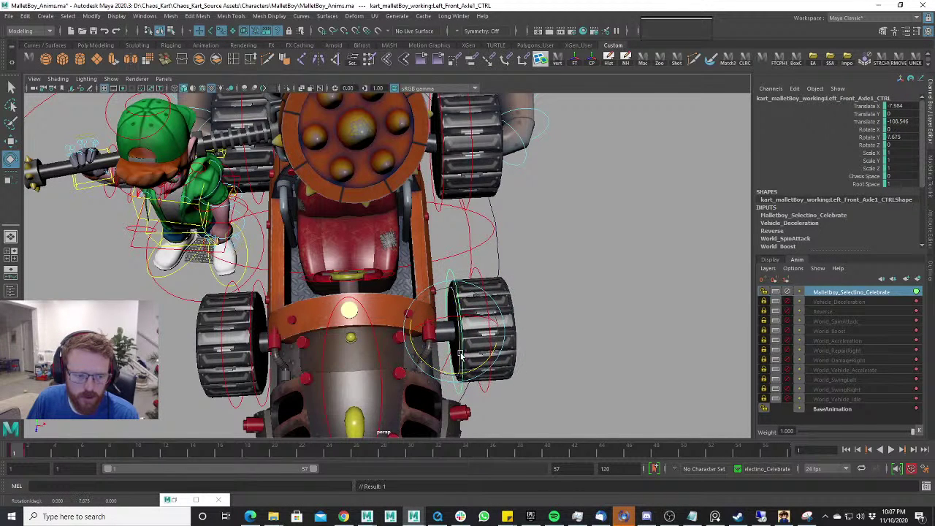
key("w")
left_click_drag(424, 333, 421, 321)
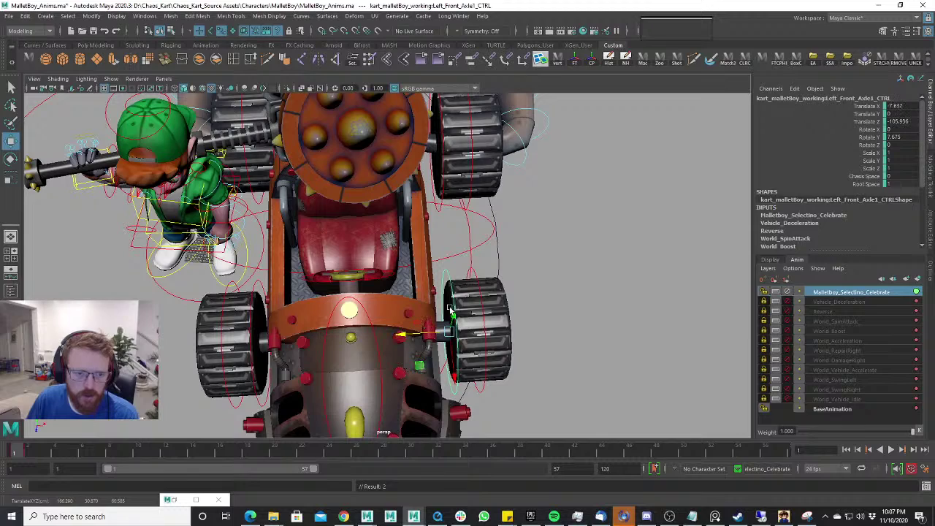
Realign the rear axles at frame 1, the left to about X -4.9, Z -99.8 and the right to about X 1.1, Z -91.3.
middle_click_drag(441, 332, 442, 383, "alt")
left_click(451, 211)
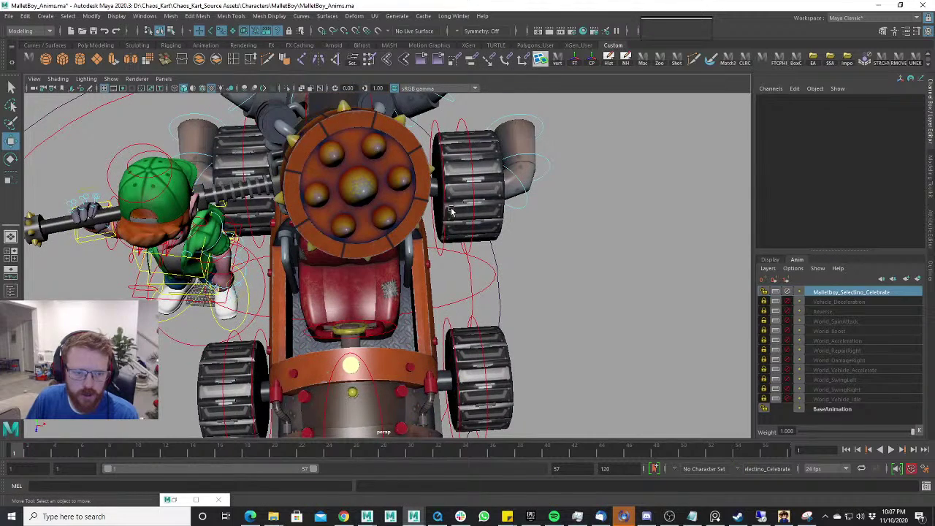
left_click(450, 211)
left_click_drag(450, 211, 441, 318, "alt")
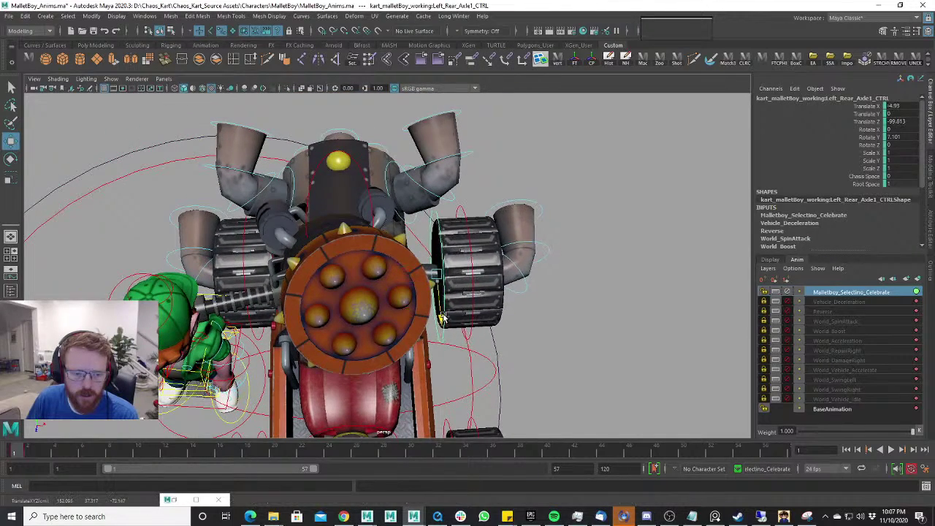
middle_click_drag(442, 318, 511, 321, "alt")
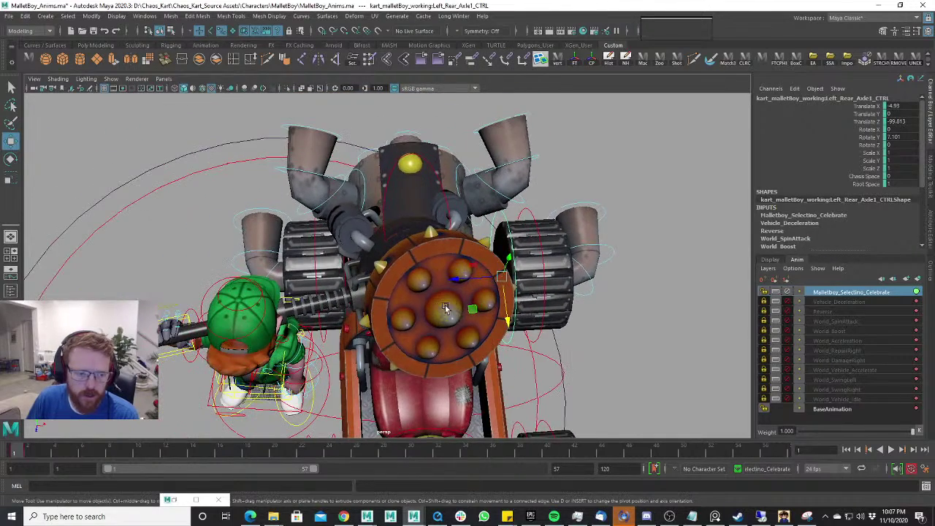
left_click(346, 265)
scroll(378, 330, "down", 5)
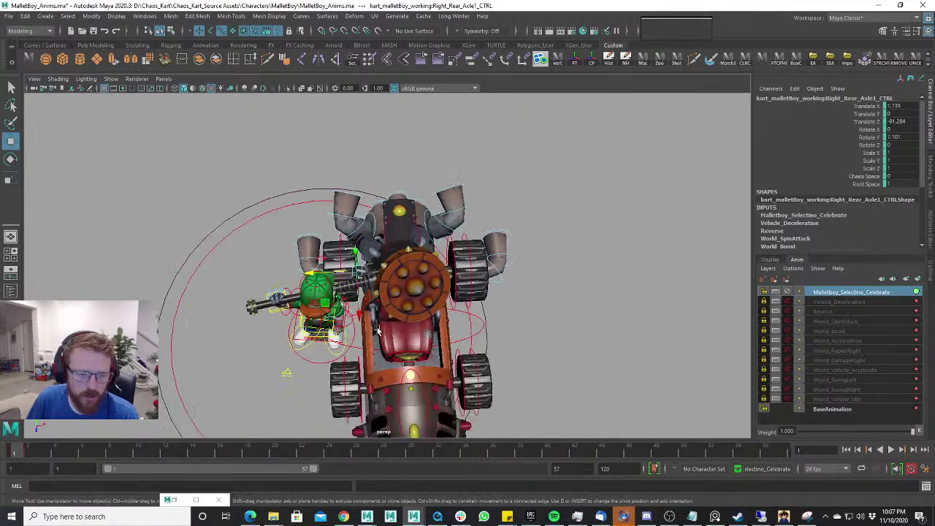
Compare the kart's placement beside MalletBoy at frames 1 and 2 from the front.
left_click_drag(377, 331, 488, 256, "alt")
scroll(438, 289, "up", 5)
middle_click_drag(500, 303, 451, 304, "alt")
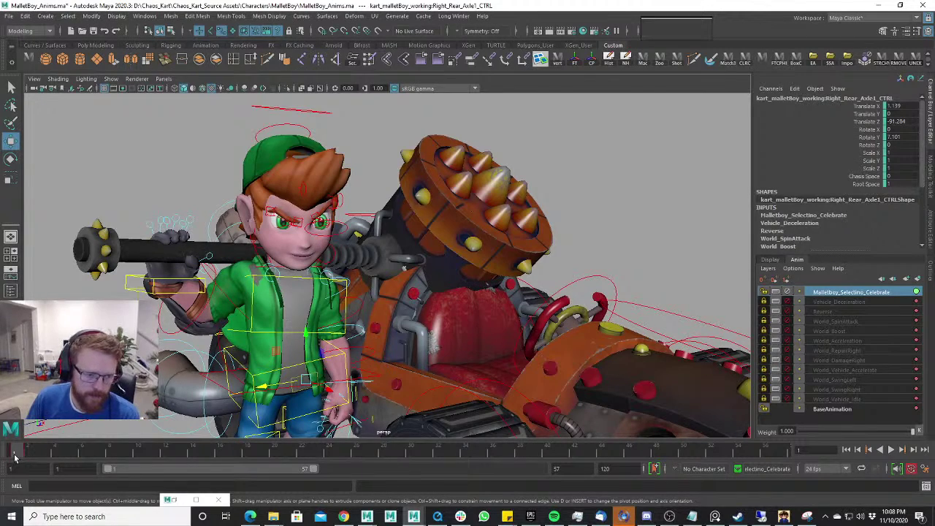
key("alt+v")
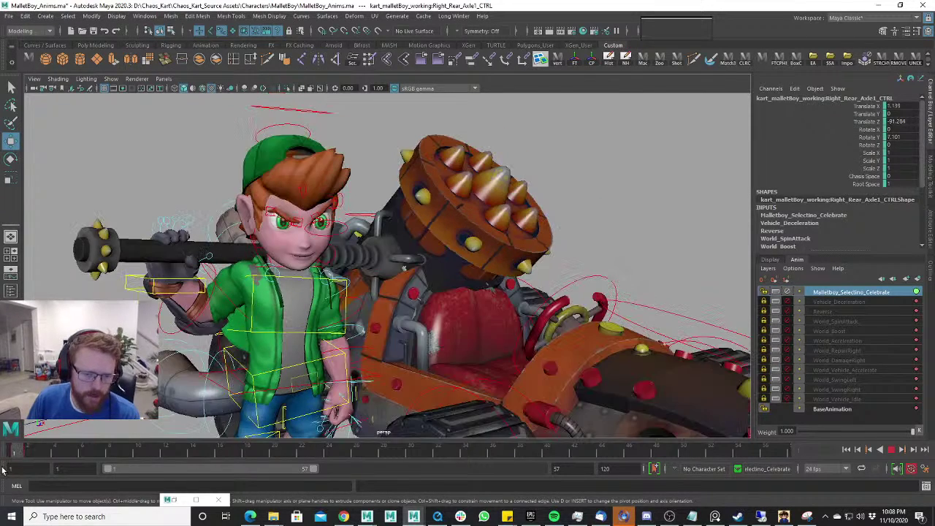
key("alt+v")
left_click_drag(414, 329, 528, 251, "alt")
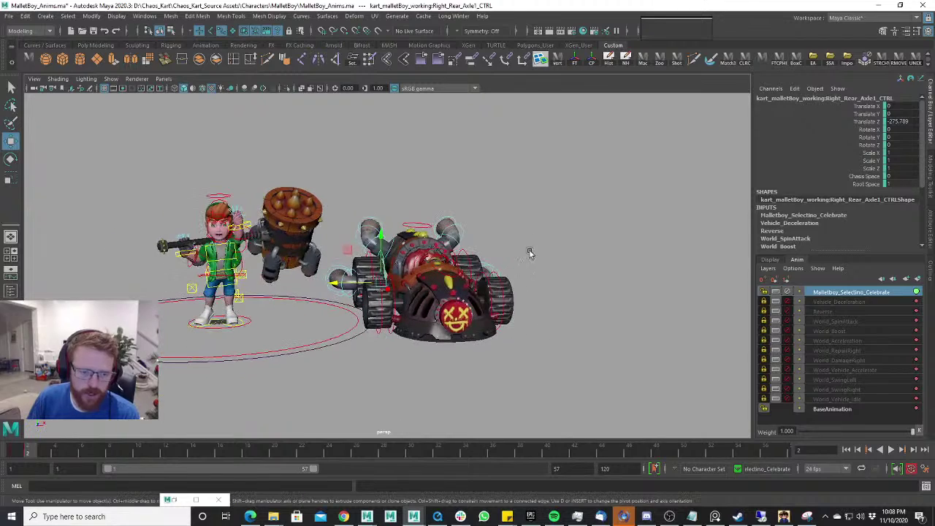
Select all the controls and inspect the kart's placement beside MalletBoy at frame 1.
left_click_drag(542, 212, 329, 357)
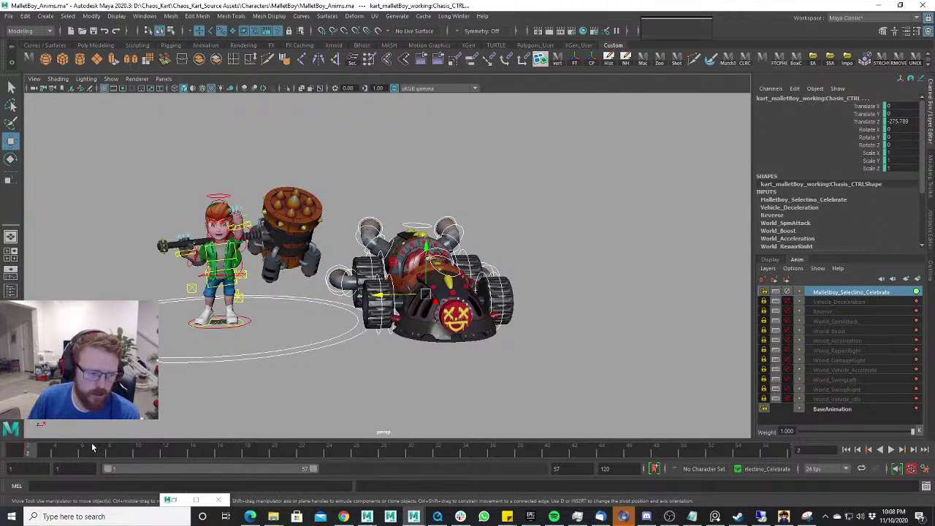
left_click_drag(27, 458, 15, 455)
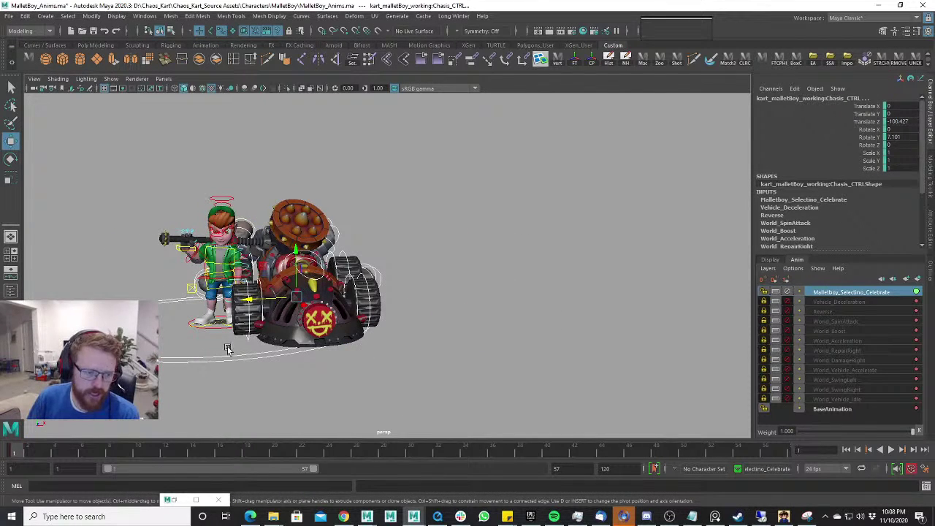
left_click_drag(227, 349, 365, 352, "alt")
scroll(387, 352, "up", 5)
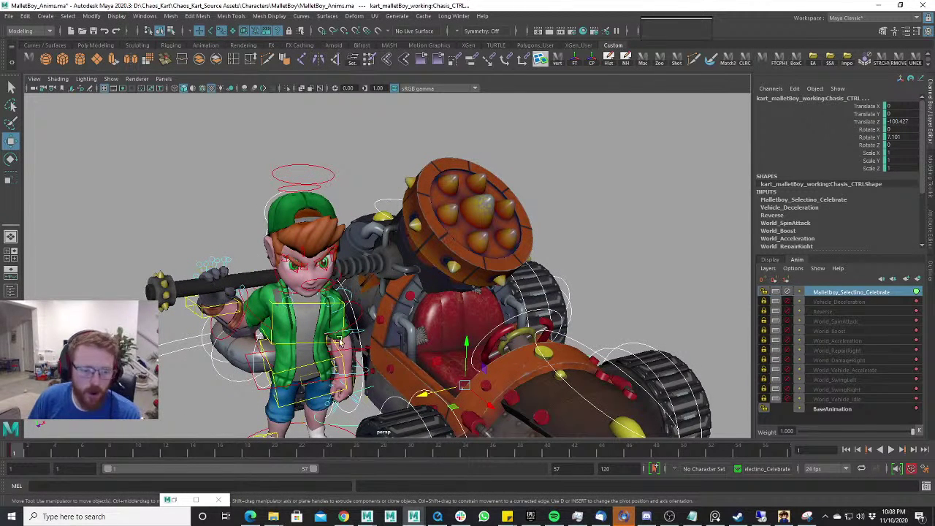
left_click_drag(389, 322, 413, 316, "alt")
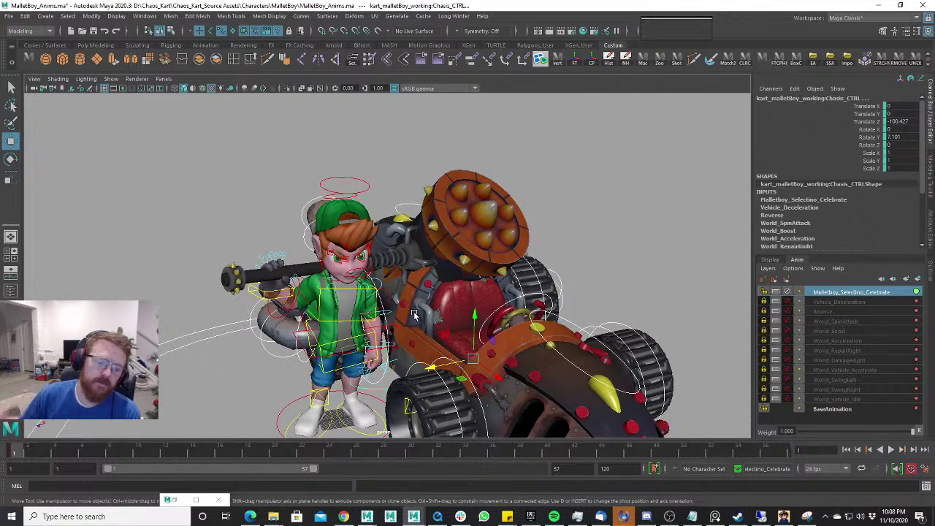
left_click_drag(413, 316, 204, 336, "alt")
Try to turn the whole kart about 47 degrees around Y with its root control at frame 1.
left_click(214, 330)
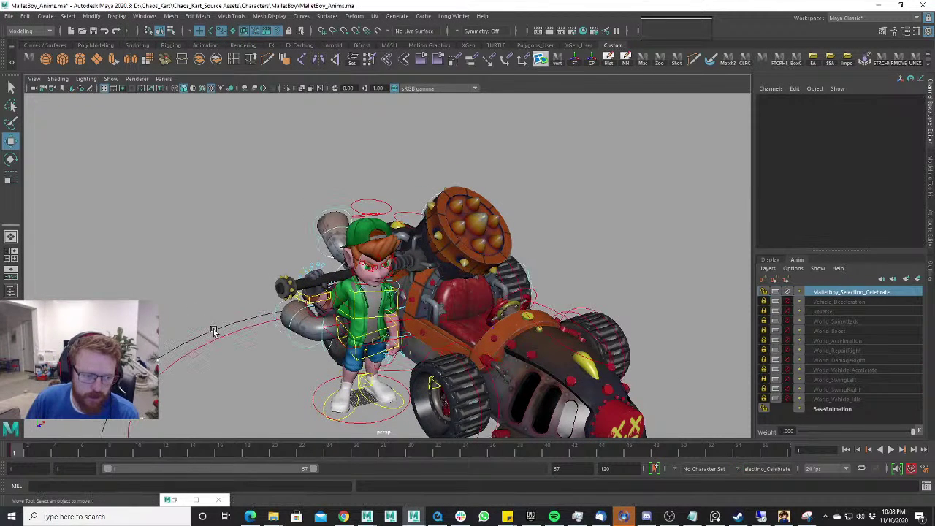
left_click(216, 330)
left_click_drag(374, 414, 398, 366)
key("e")
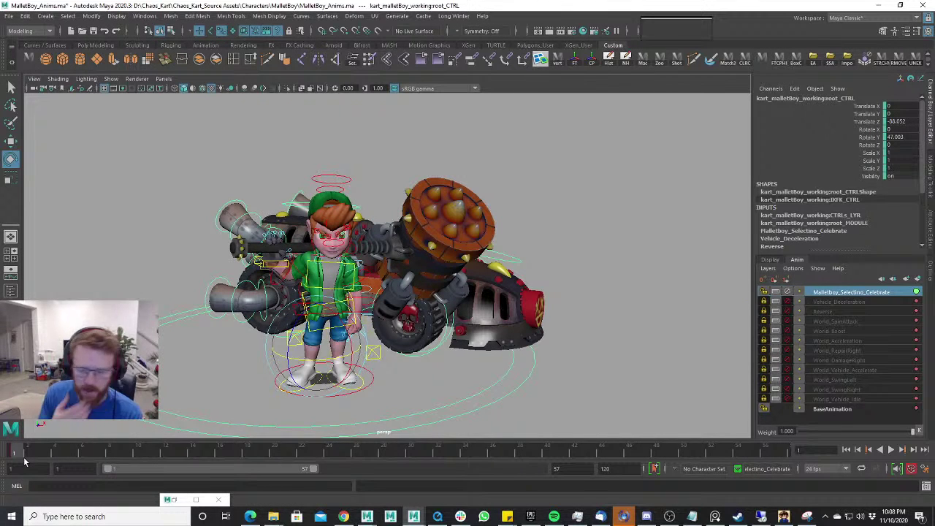
key("ctrl+z")
key("ctrl+z")
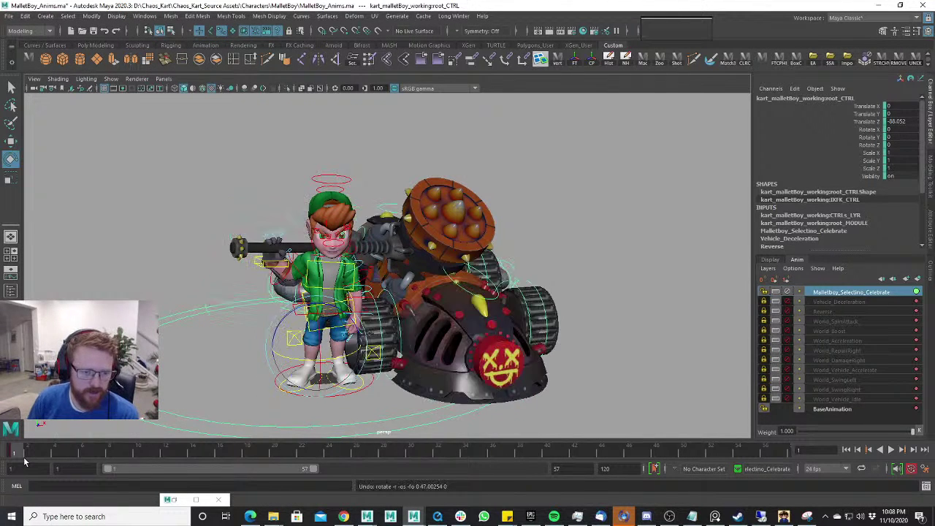
Play and scrub through frames 1 to 3 to check MalletBoy's poses against the kart.
right_click_drag(200, 367, 215, 367, "alt")
left_click_drag(216, 367, 253, 368, "alt")
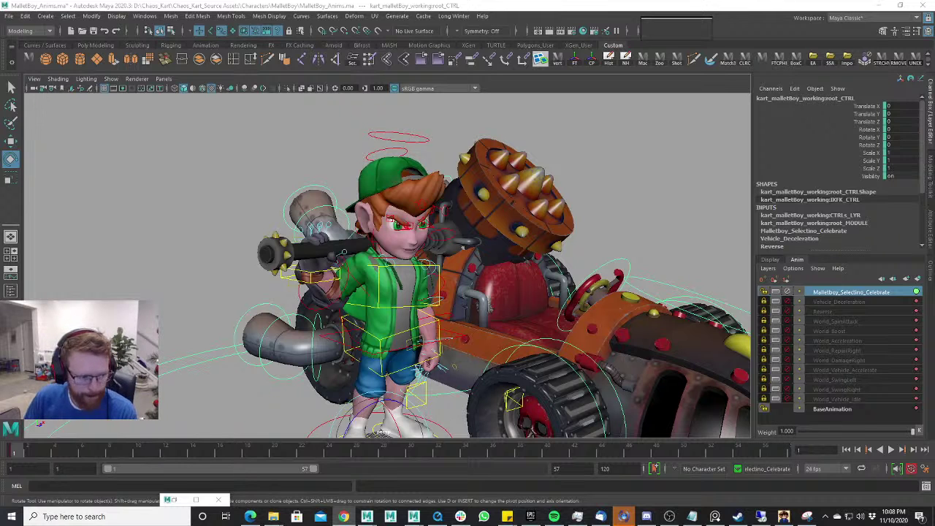
key("alt+v")
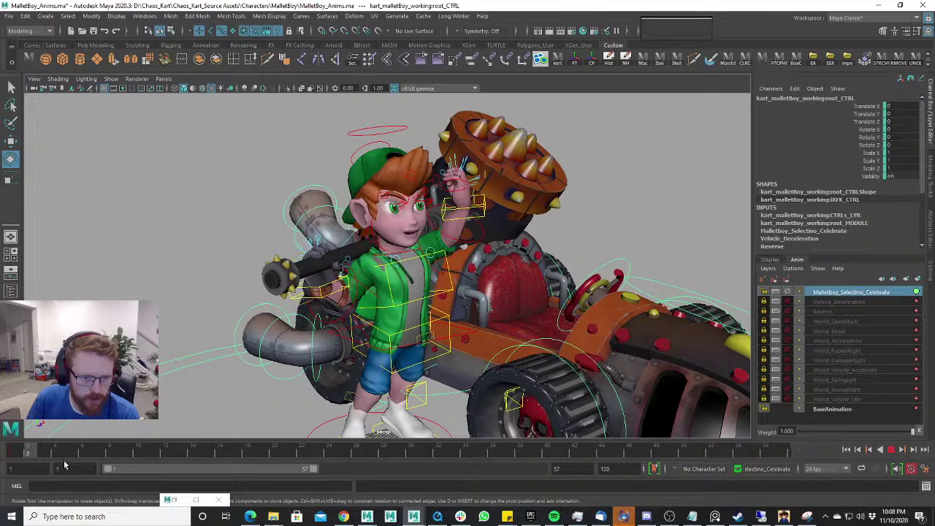
left_click_drag(32, 454, 50, 454)
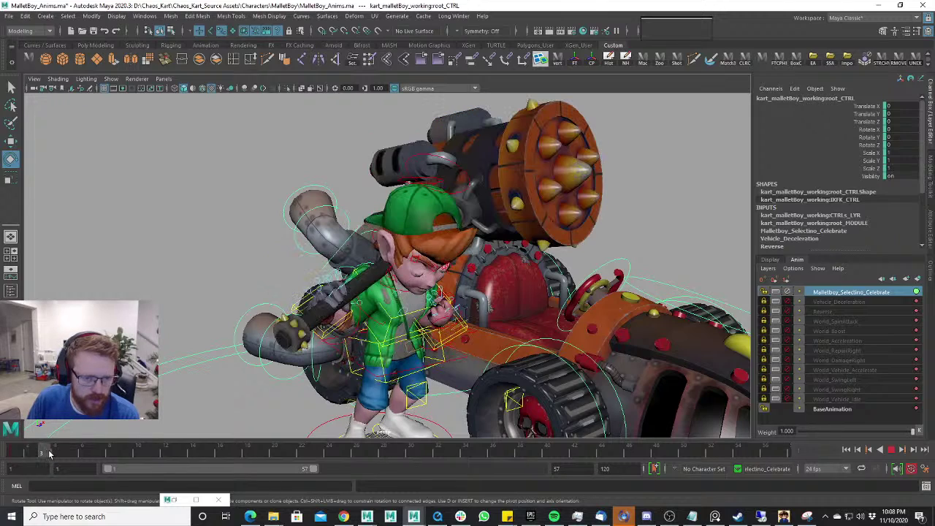
Pose MalletBoy's body and arm at frame 4 so his left hand reaches out to rest on the kart's side.
right_click_drag(227, 397, 427, 354, "alt")
key("w")
left_click_drag(426, 353, 585, 330, "alt")
left_click(335, 336)
left_click(335, 340)
key("e")
key("w")
key("e")
left_click_drag(584, 331, 452, 315, "alt")
key("w")
key("e")
key("w")
left_click_drag(400, 296, 374, 229, "alt")
left_click(388, 282)
key("e")
key("w")
Turn MalletBoy's head at frame 4 to about Rotate X 36.8, Y -5.1, Z 23.2.
left_click(439, 119)
key("e")
scroll(473, 313, "up", 2)
scroll(472, 313, "down", 1)
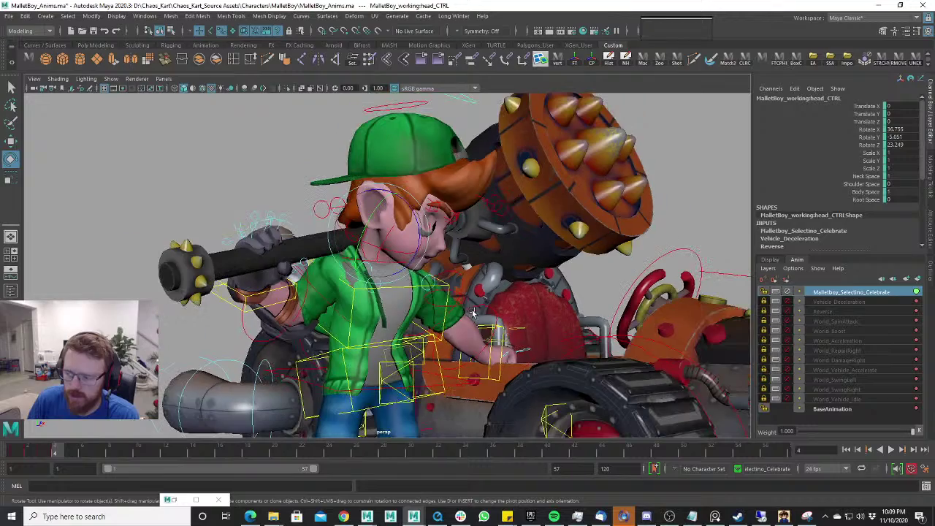
At frame 4, set the eye controls' rotation to 0 and move the view target so MalletBoy looks toward the kart.
left_click_drag(521, 334, 345, 264, "alt")
scroll(475, 321, "up", 4)
scroll(429, 304, "down", 4)
key("w")
left_click(405, 328)
scroll(422, 263, "up", 3)
left_click(411, 250)
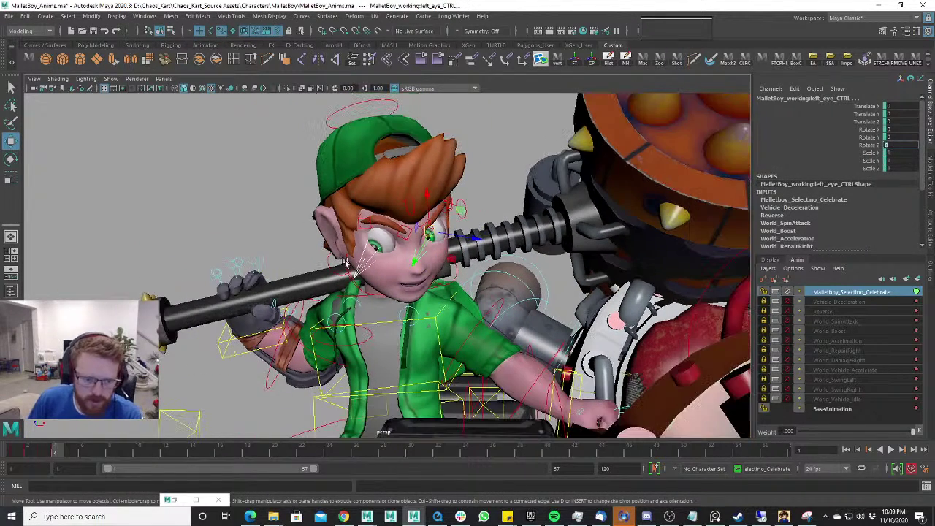
left_click(344, 335)
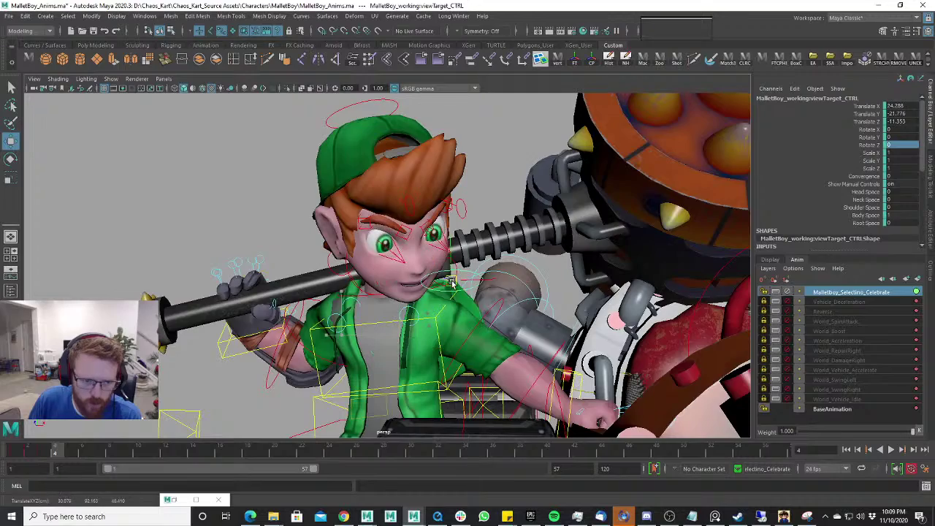
scroll(450, 281, "down", 5)
left_click_drag(451, 281, 584, 263)
scroll(439, 329, "up", 5)
Shift MalletBoy's body at frame 4 to about X 8.4, Y -9.3, Z 5.8 and adjust the shoulder control's rotation.
left_click_drag(437, 329, 476, 361, "alt")
left_click(473, 360)
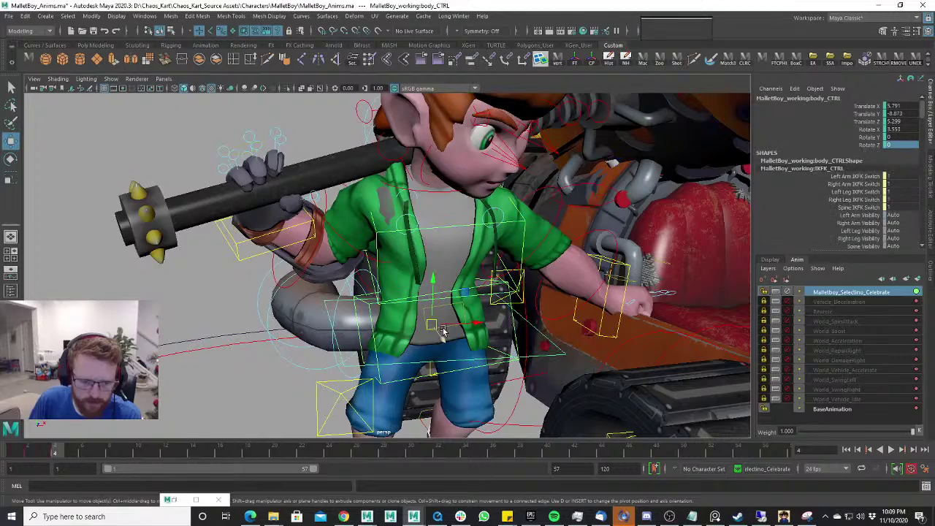
left_click_drag(433, 328, 453, 296)
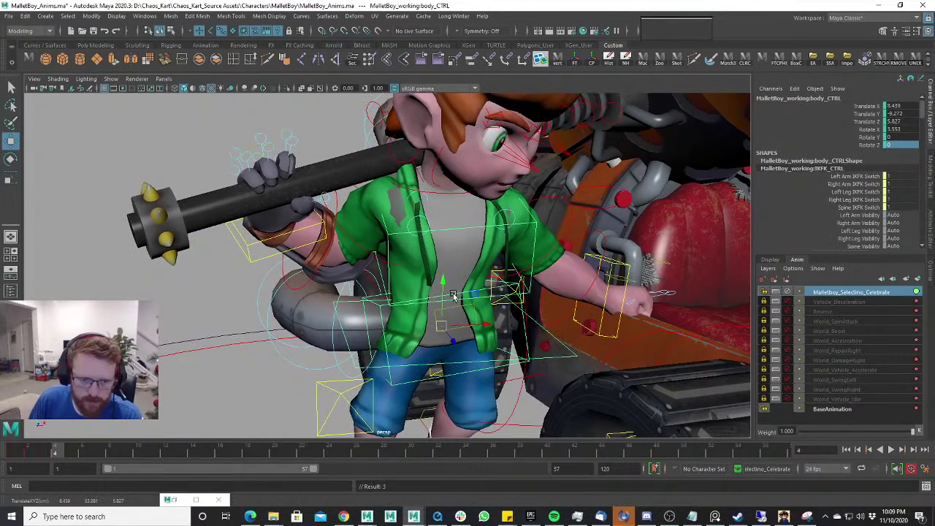
left_click(474, 230)
key("e")
left_click_drag(446, 230, 449, 296)
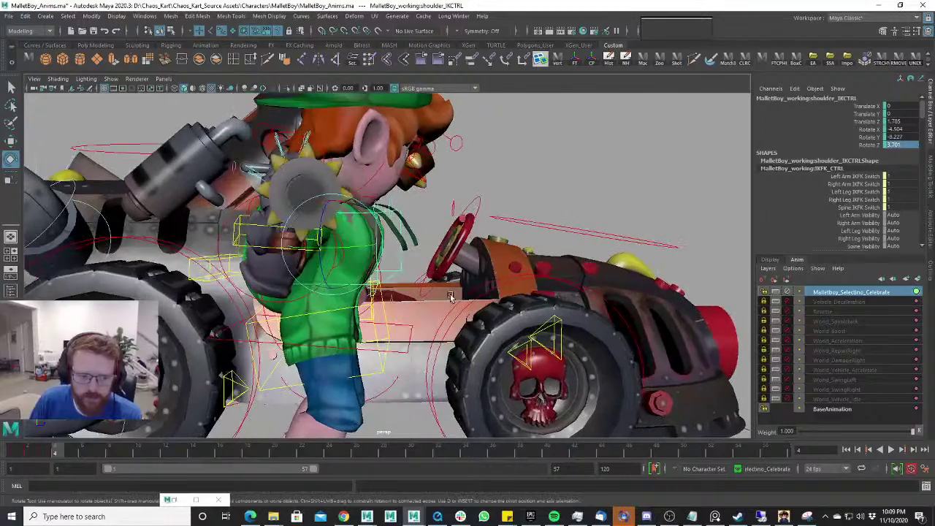
Raise MalletBoy's body at frame 4 to about X 8.7, Y -4.3, Z 6.9 and compare the pose with frame 3.
key("w")
left_click(373, 307)
left_click_drag(322, 331, 330, 312)
scroll(332, 305, "down", 3)
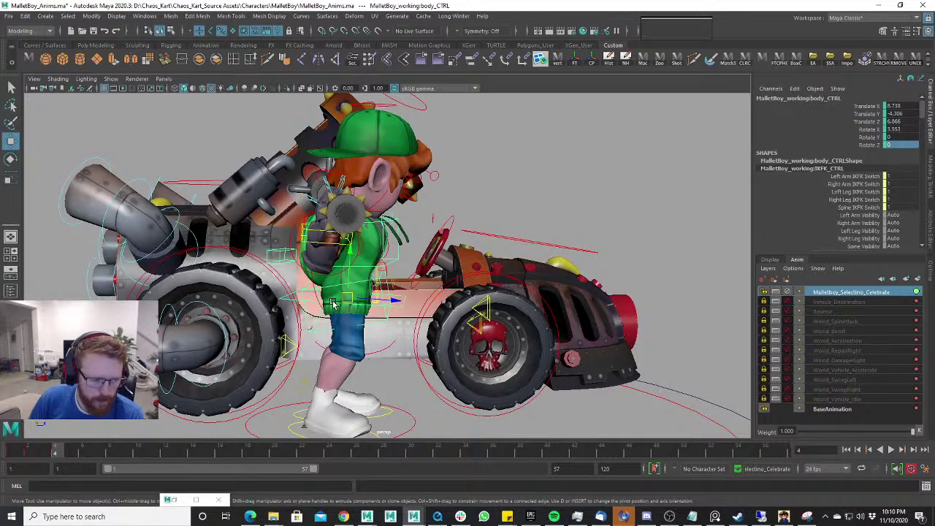
left_click(42, 453)
left_click_drag(168, 368, 259, 376, "alt")
left_click(56, 454)
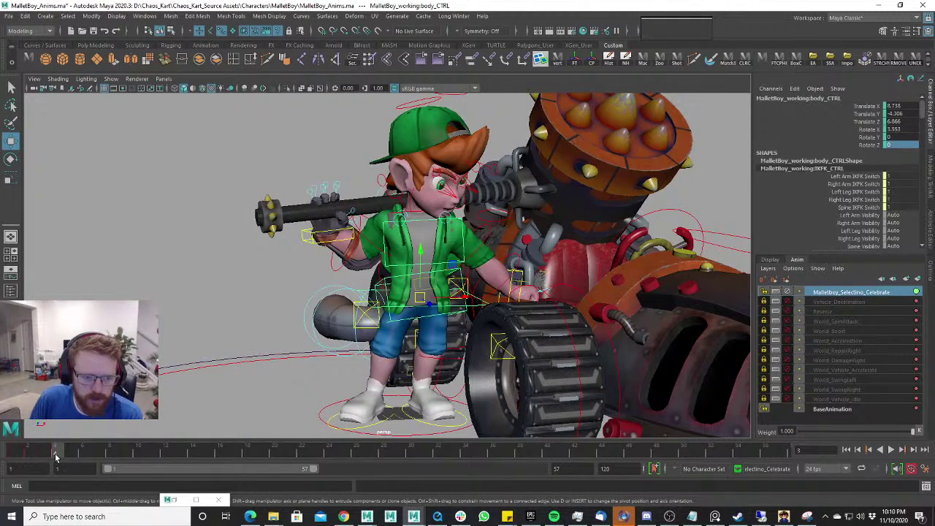
At frame 5, slide MalletBoy's left foot forward and raise his body to about X 8.7, Y 2.8, Z 7.3.
left_click_drag(241, 358, 379, 386, "alt")
left_click(69, 457)
left_click(405, 391)
middle_click_drag(329, 382, 370, 385)
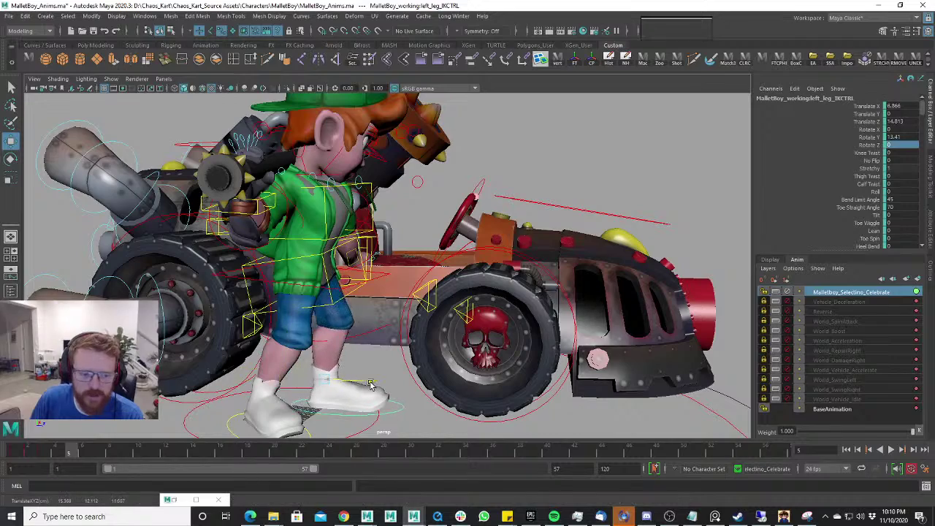
left_click(332, 259)
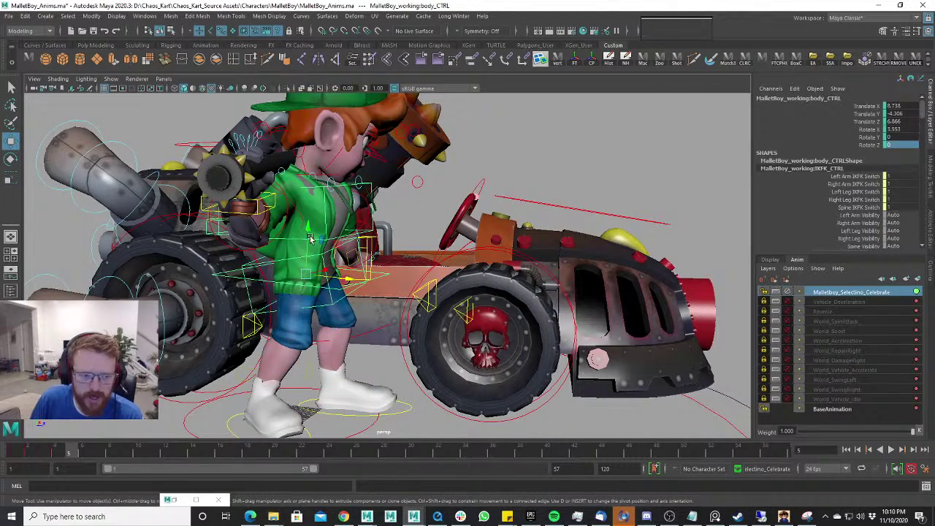
left_click_drag(309, 237, 310, 220)
scroll(422, 315, "up", 2)
left_click_drag(424, 316, 388, 320, "alt")
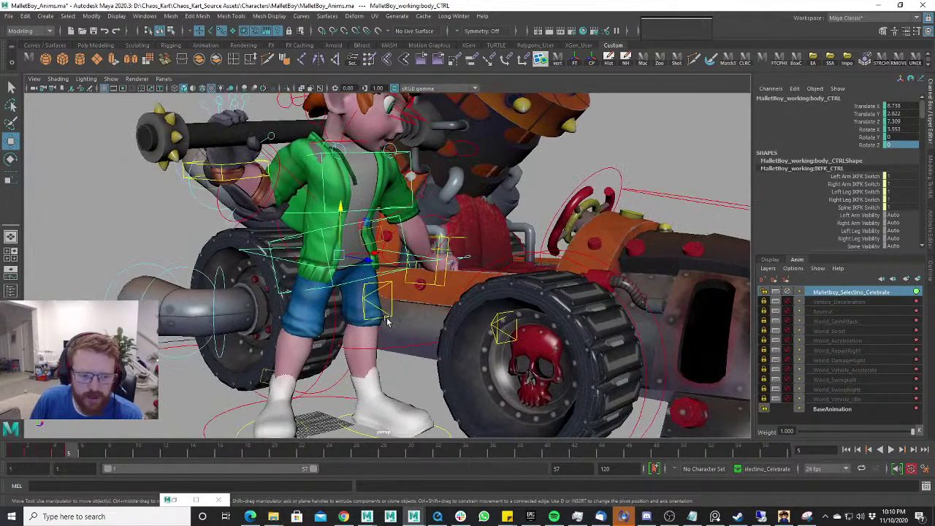
Lift and tilt MalletBoy's left foot toward the kart's front wheel at frame 5, with the knee's pole control at about X 26.1, Y 31.6, Z 35.8.
left_click(359, 433)
left_click_drag(359, 434, 429, 395, "alt")
key("e")
left_click_drag(89, 450, 70, 451)
left_click_drag(343, 380, 520, 257, "alt")
key("w")
left_click(498, 317)
scroll(423, 343, "down", 4)
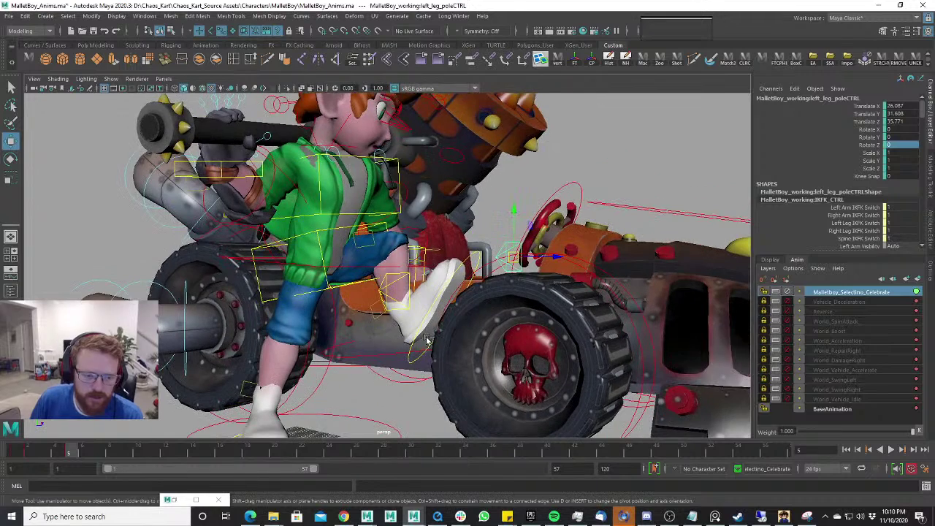
Select all the controls and shift the raised-foot pose from frame 5 to frame 6, holding frame 4's pose at frame 5.
left_click_drag(258, 146, 611, 355)
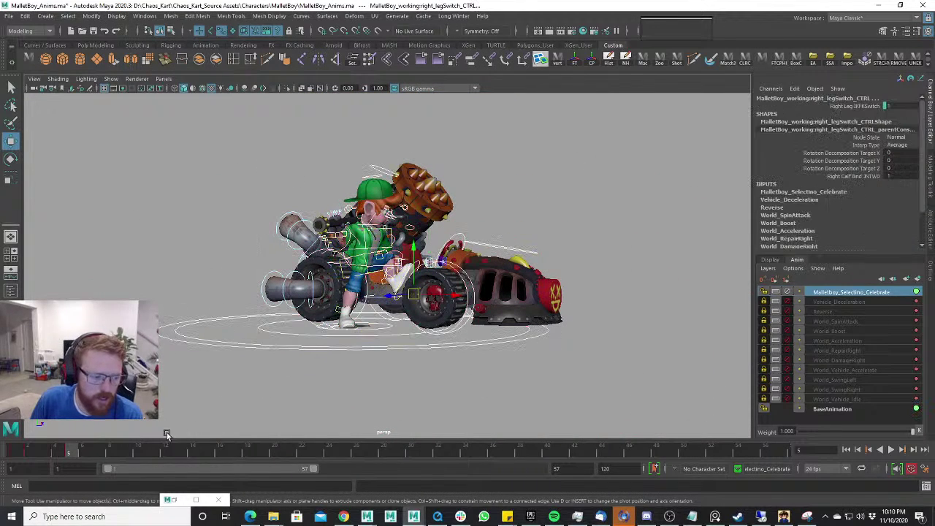
mouse_move(54, 451)
left_mouse_down()
mouse_move(69, 451)
mouse_move(43, 453)
mouse_move(69, 452)
left_mouse_up()
left_click_drag(365, 309, 320, 311, "alt")
right_click_drag(320, 311, 388, 312, "alt")
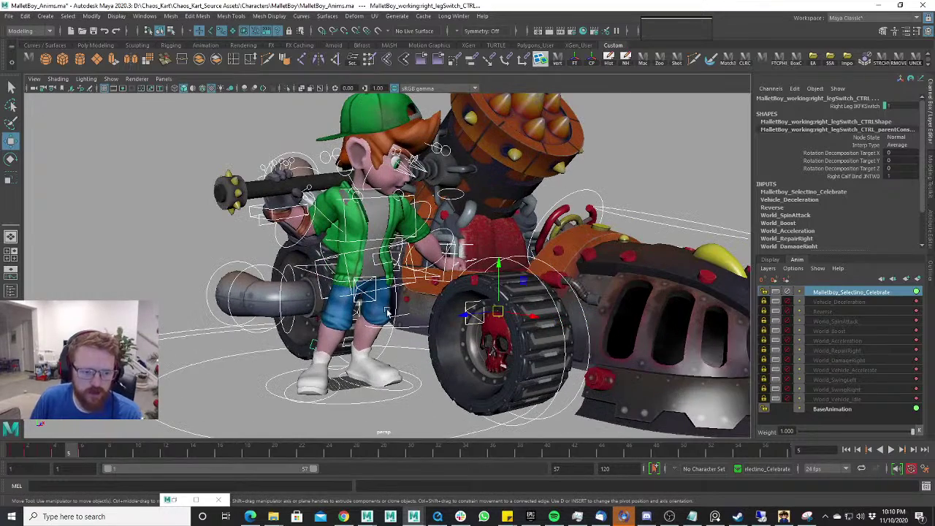
Lower MalletBoy's body into a crouch at frame 5, at about X 6.3, Y -12.9, Z 9.3, and compare it with frame 6.
right_click_drag(219, 403, 407, 305, "alt")
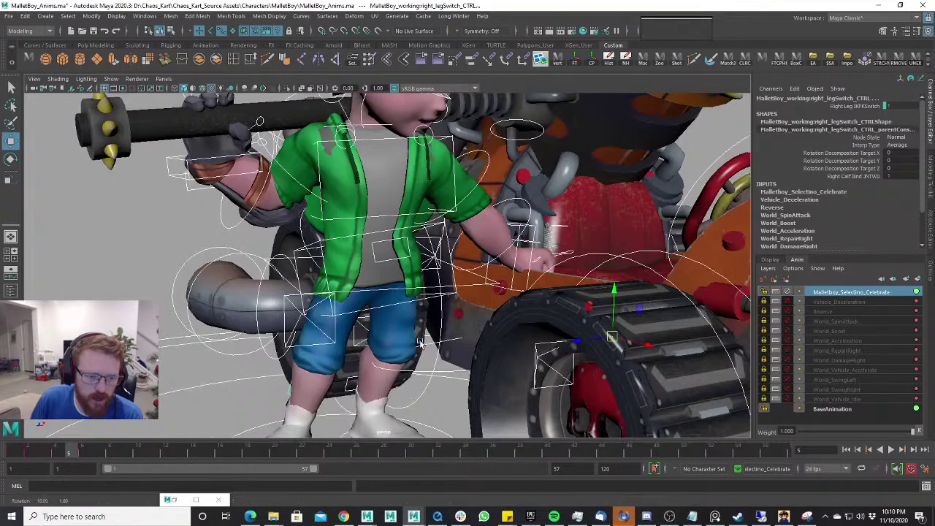
left_click(401, 291)
left_click_drag(401, 291, 390, 301, "alt")
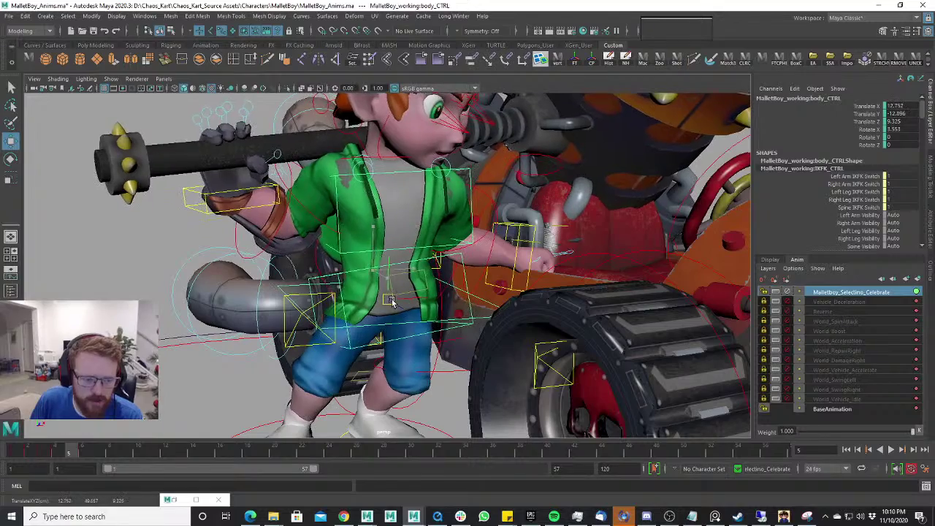
left_click_drag(433, 349, 206, 444, "alt")
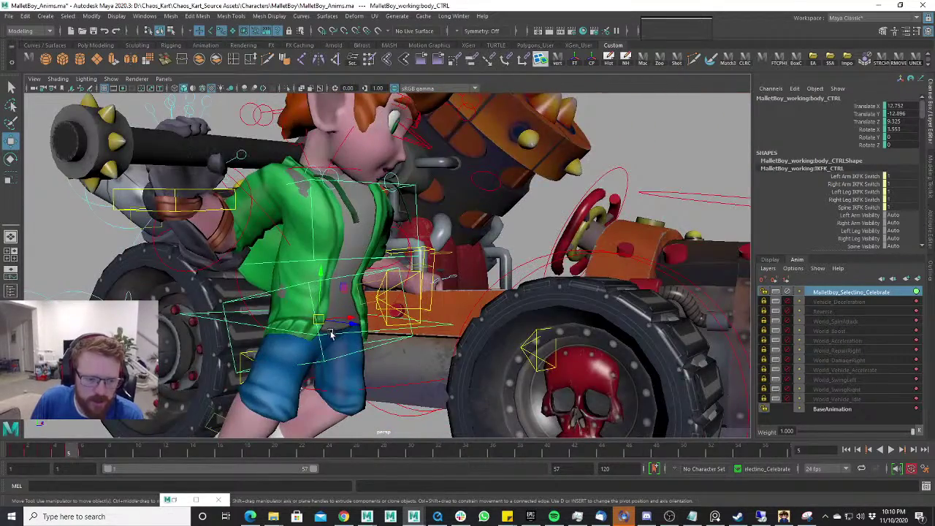
left_click_drag(329, 330, 409, 314, "alt")
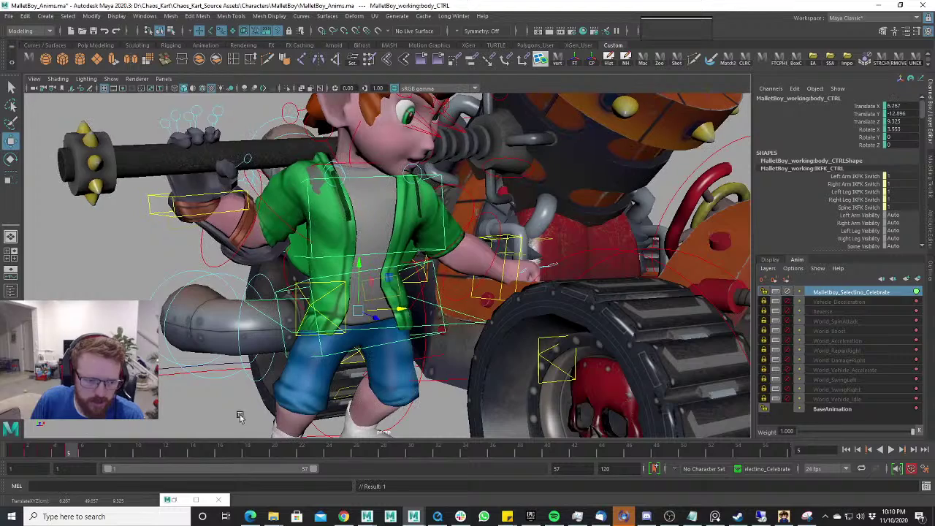
left_click_drag(66, 454, 86, 458)
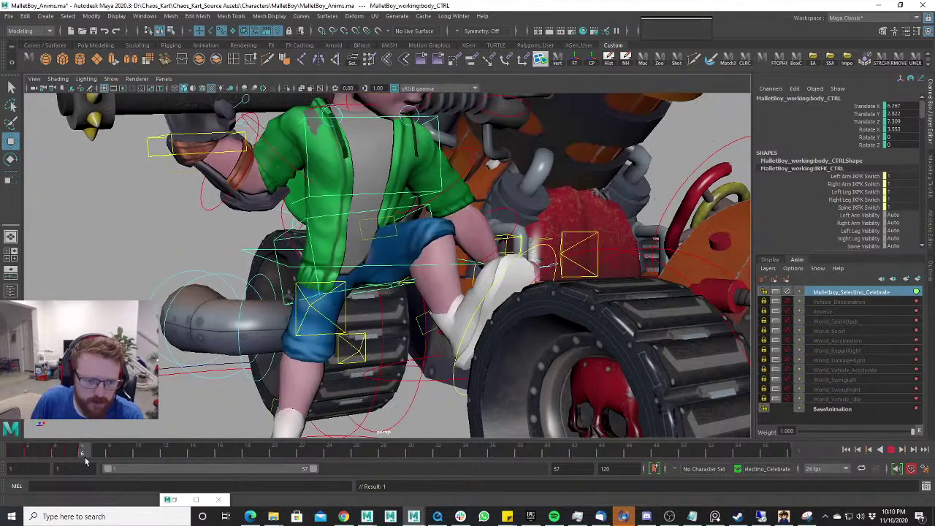
key("alt+v")
Adjust MalletBoy's raised left foot above the front wheel and key it at frame 7, at about X 20.0, Y 47.6, Z 48.3.
left_click_drag(440, 322, 467, 328, "alt")
left_click(443, 315)
left_click(446, 322)
left_click_drag(349, 340, 402, 295)
left_click_drag(498, 308, 338, 329, "alt")
mouse_move(85, 456)
left_mouse_down()
mouse_move(107, 453)
mouse_move(69, 454)
mouse_move(97, 449)
left_mouse_up()
key("s")
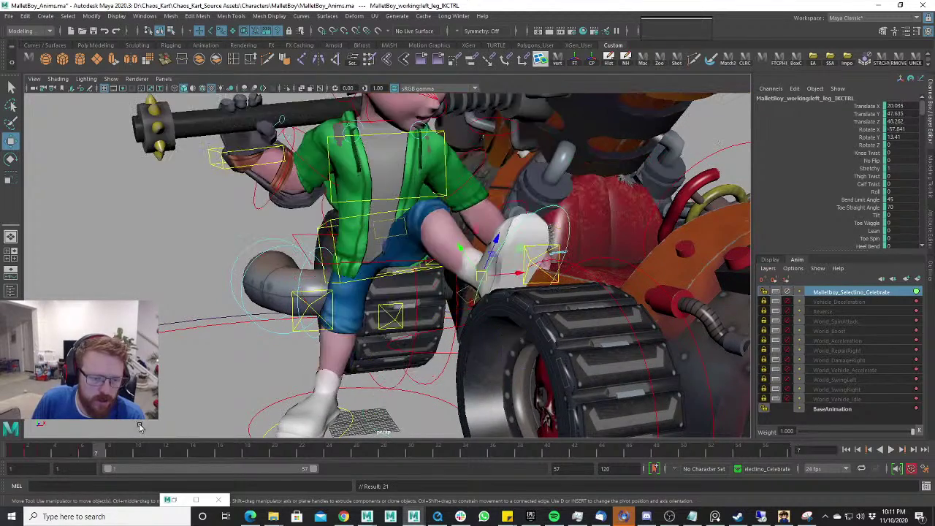
Raise the heel of MalletBoy's right foot at frame 7 by setting its Roll to about 35.9.
left_click_drag(281, 361, 434, 300, "alt")
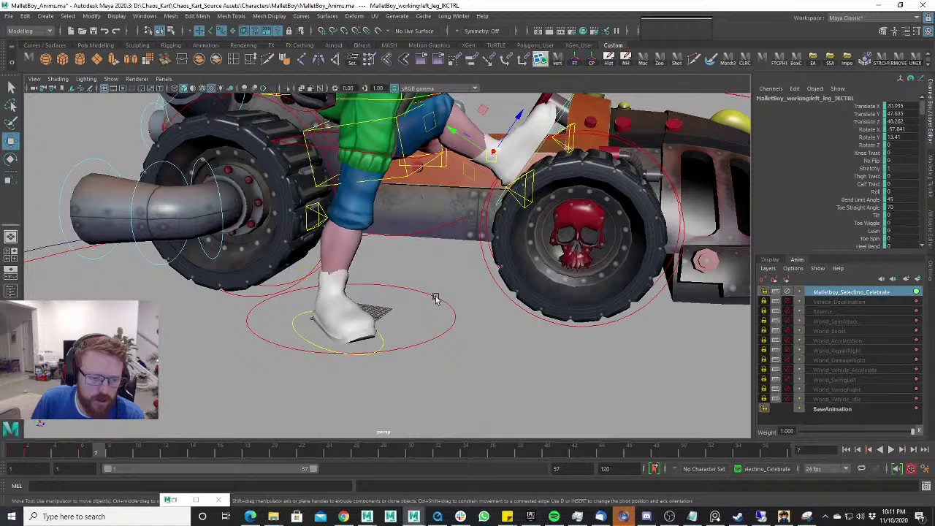
left_click(372, 333)
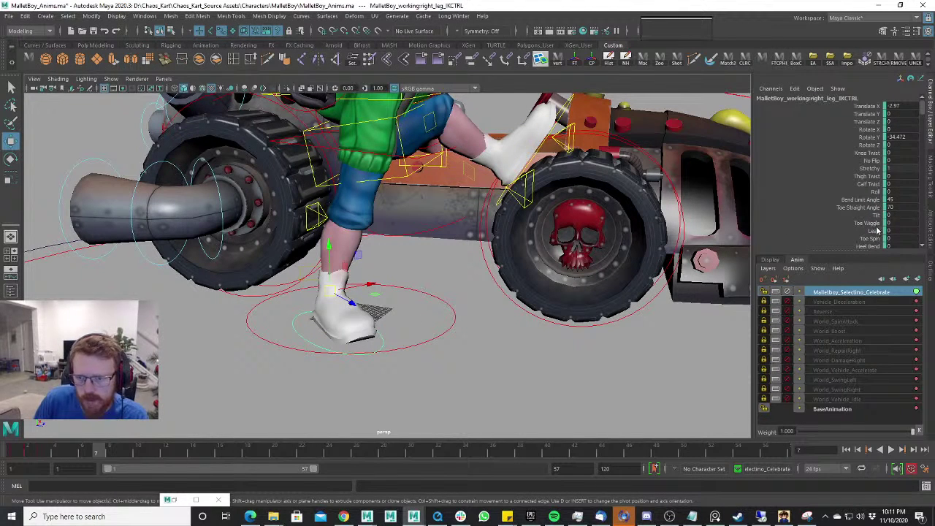
left_click(877, 193)
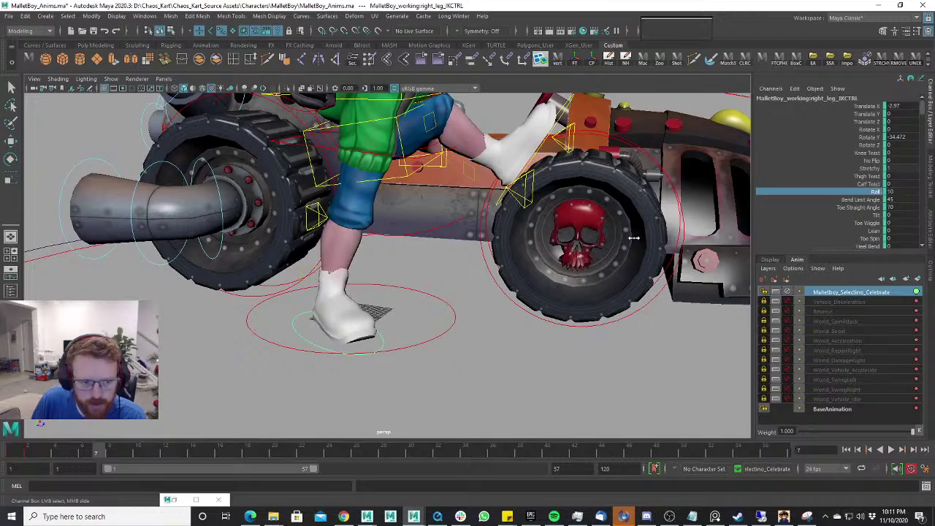
middle_click_drag(634, 238, 668, 239)
left_click_drag(567, 242, 471, 222, "alt")
middle_click_drag(471, 222, 417, 290, "alt")
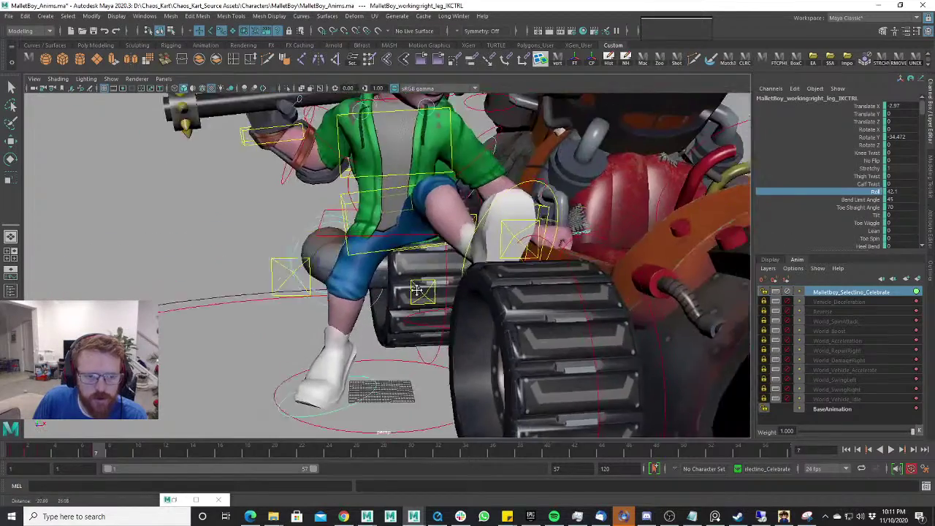
left_click_drag(417, 290, 443, 304, "alt")
middle_click_drag(443, 304, 436, 303)
left_click_drag(458, 287, 274, 329, "alt")
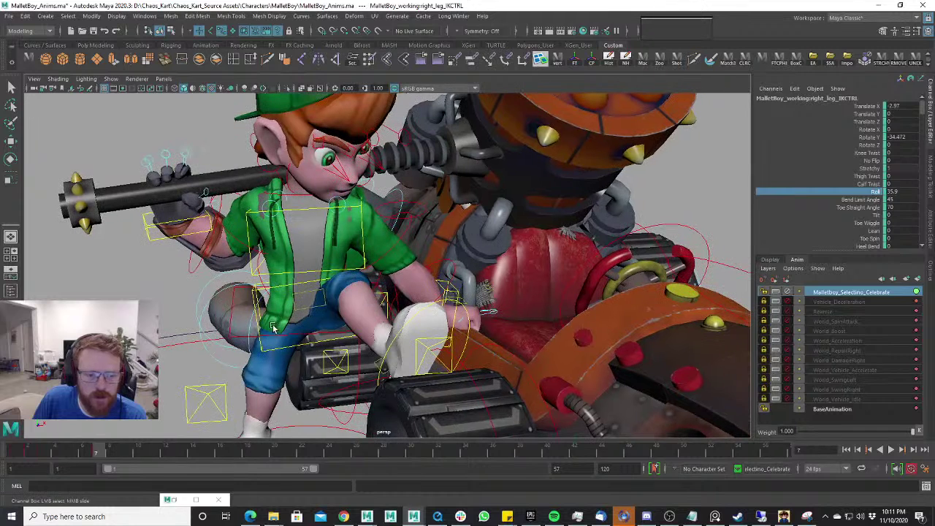
Lift MalletBoy's body and both feet together towards the seat at frame 7, bringing the left foot to about X 50.0, Y 67.6, Z 49.6.
mouse_move(99, 447)
left_mouse_down()
mouse_move(91, 453)
mouse_move(104, 453)
left_mouse_up()
left_click_drag(78, 460, 98, 453)
left_click(135, 452)
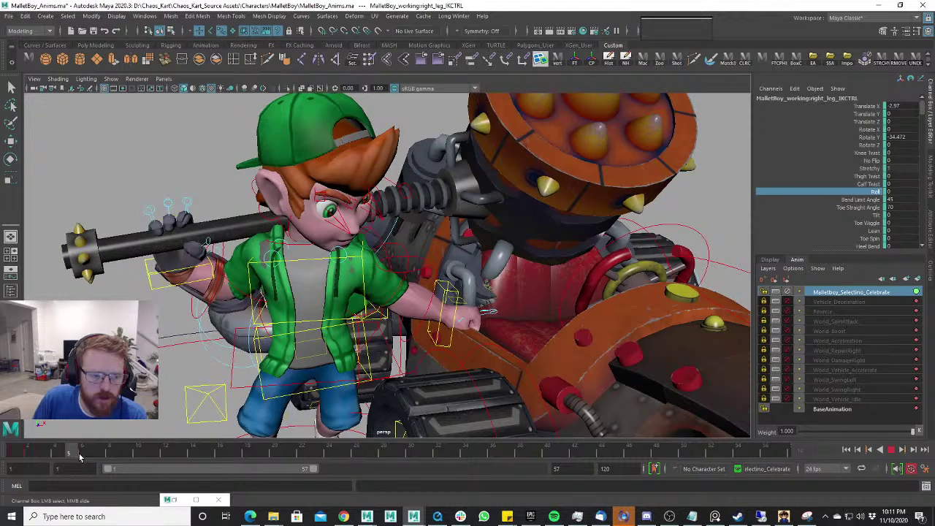
left_click(80, 457)
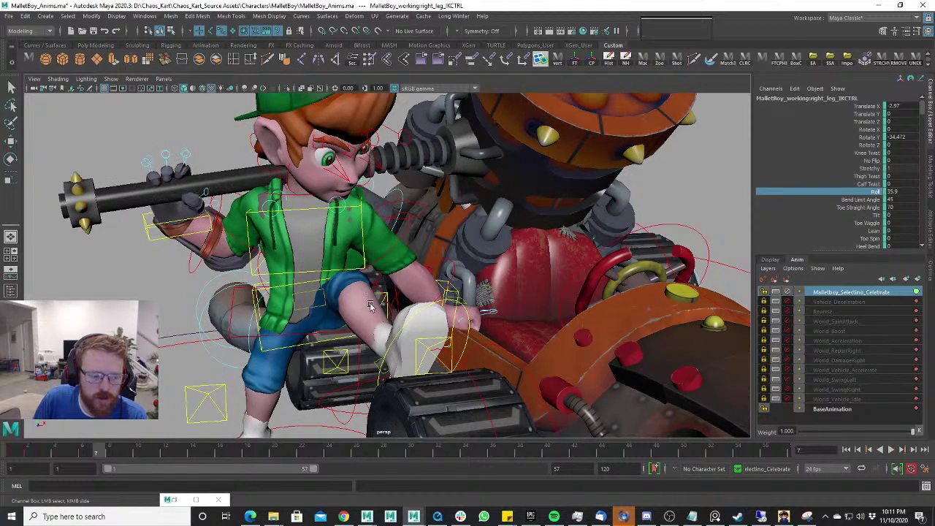
left_click_drag(374, 305, 407, 320, "alt")
middle_click_drag(407, 320, 478, 232, "alt")
left_click_drag(479, 232, 448, 249, "alt")
left_click(330, 319)
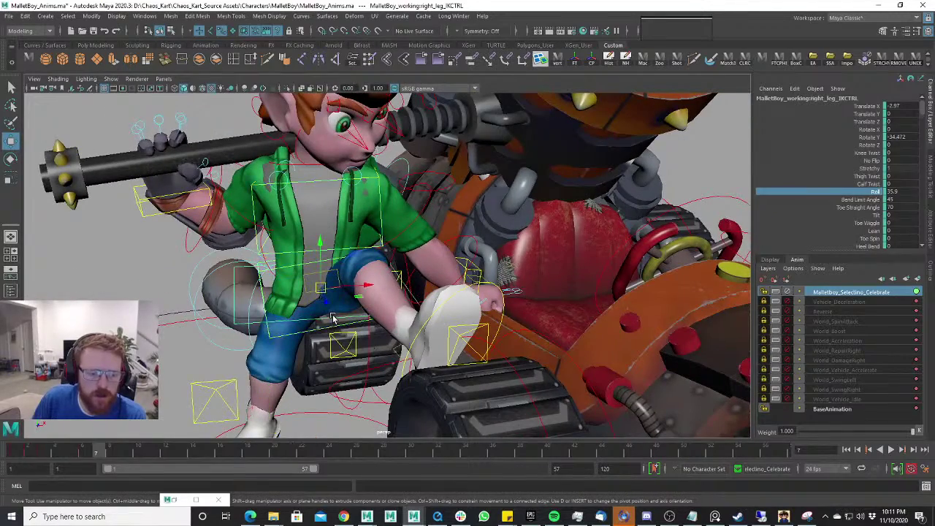
left_click_drag(297, 373, 367, 375, "alt")
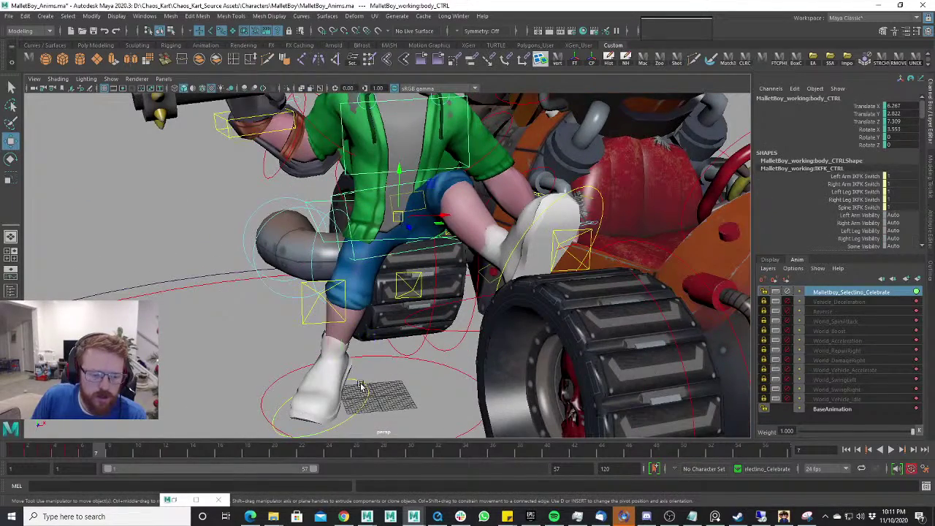
left_click(362, 387)
left_click(515, 250)
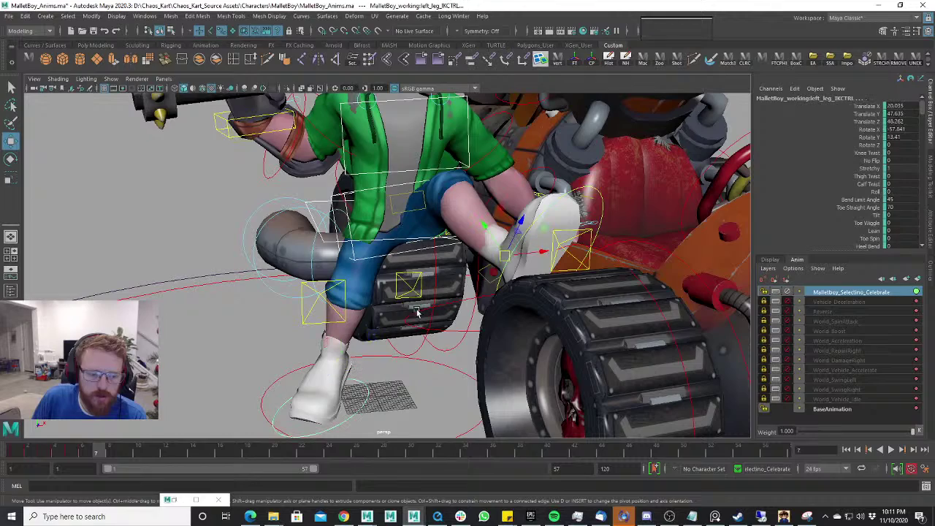
left_click_drag(515, 249, 611, 184)
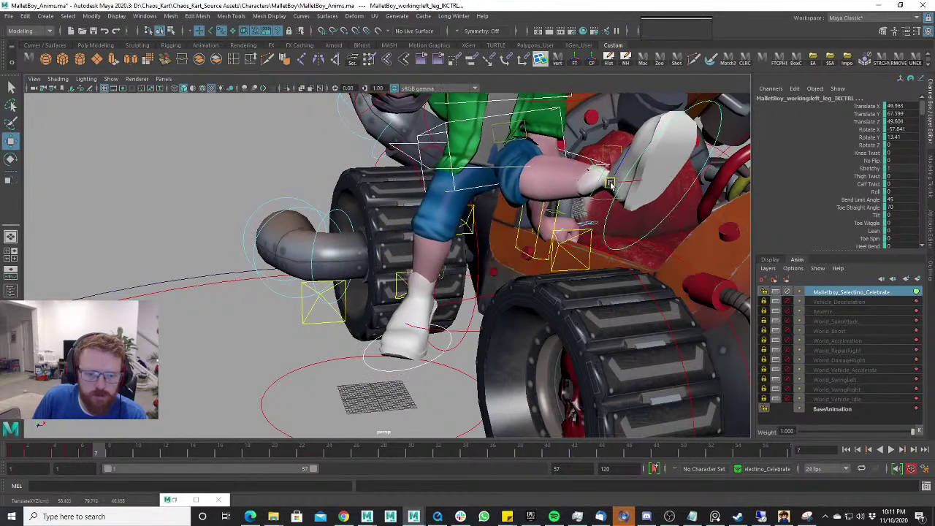
Move the left knee's pole control up and forward at frame 7, to about X 81.8, Y 76.3, Z 36.4.
left_click(572, 231)
middle_click_drag(611, 218, 487, 327, "alt")
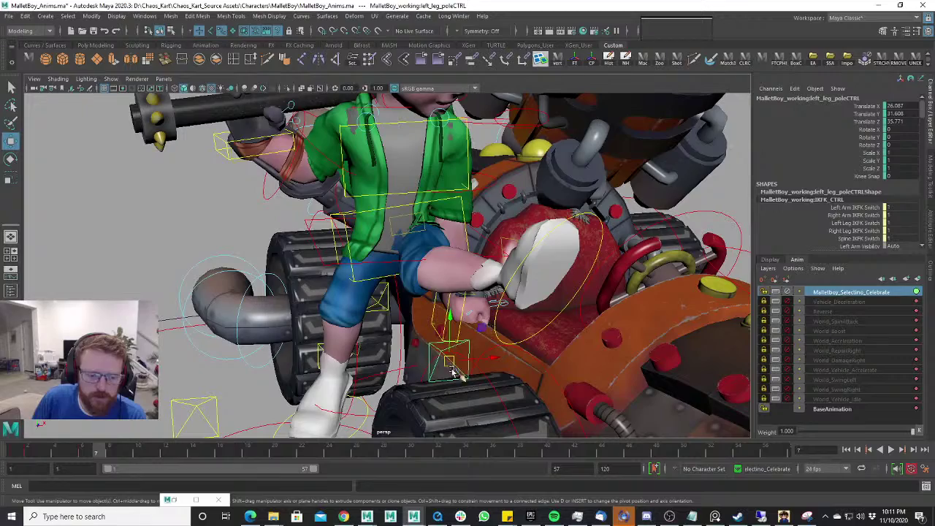
mouse_move(449, 361)
left_mouse_down()
mouse_move(610, 187)
mouse_move(691, 165)
mouse_move(444, 367)
left_mouse_up()
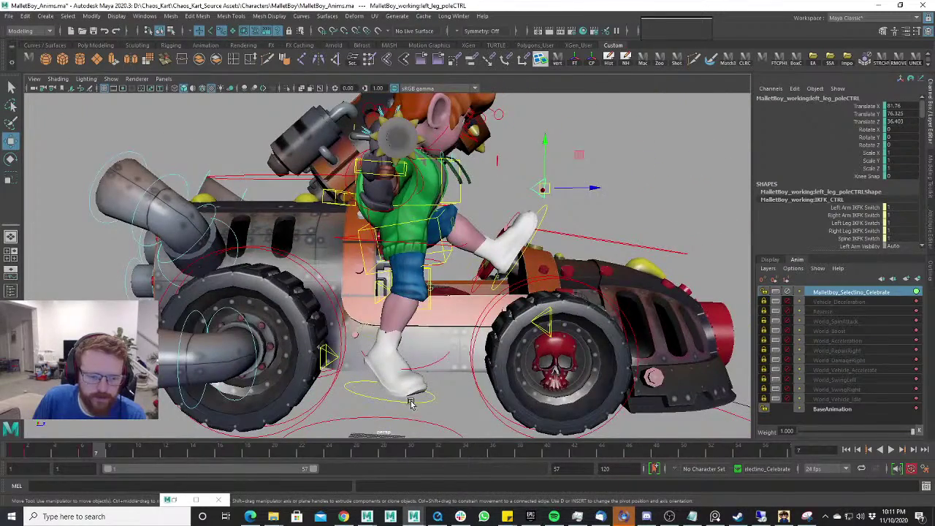
Set the right foot's Roll to 0 at frame 7, lift it to about X 37.5, Y 54.7, Z 48.3 and tilt its toes up.
left_click(411, 398)
double_click(892, 192)
type("0")
key("Return")
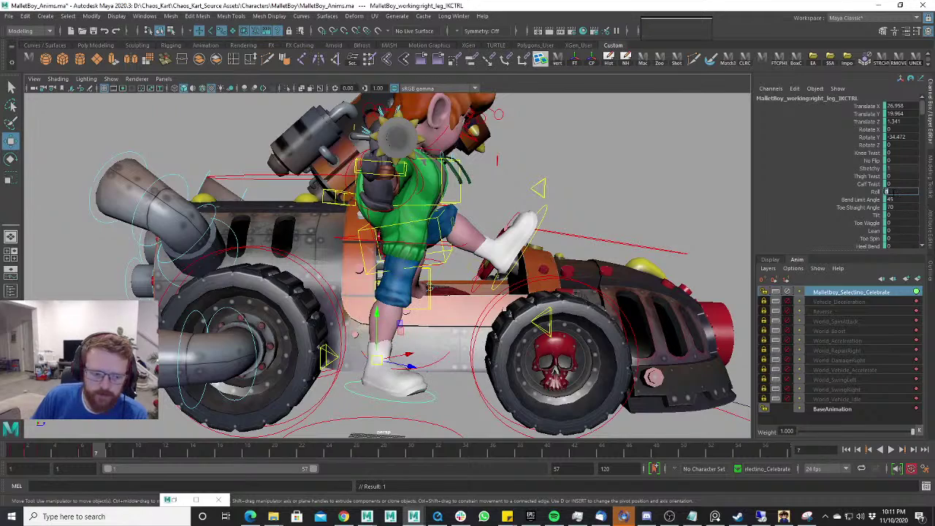
left_click_drag(376, 360, 485, 283)
key("e")
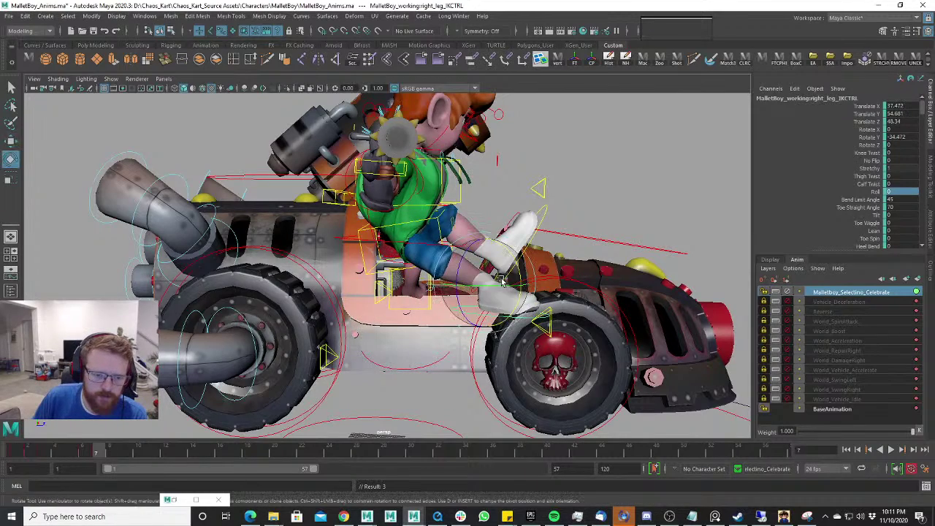
left_click_drag(517, 256, 431, 185)
Position the right knee's pole control at frame 7, at about X 16.9, Y 74.2, Z 56.1.
key("w")
left_click(358, 331)
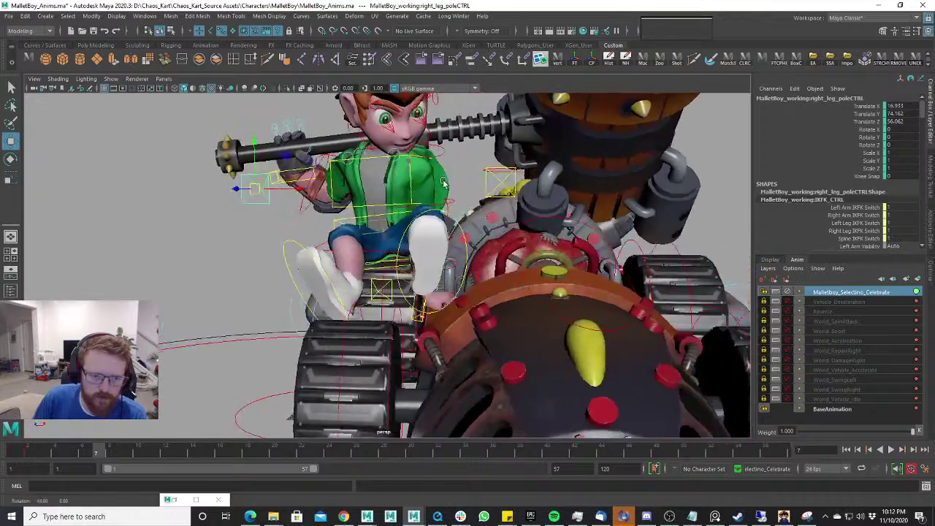
middle_click_drag(442, 180, 392, 220, "alt")
left_click_drag(392, 220, 372, 261, "alt")
scroll(329, 306, "up", 3)
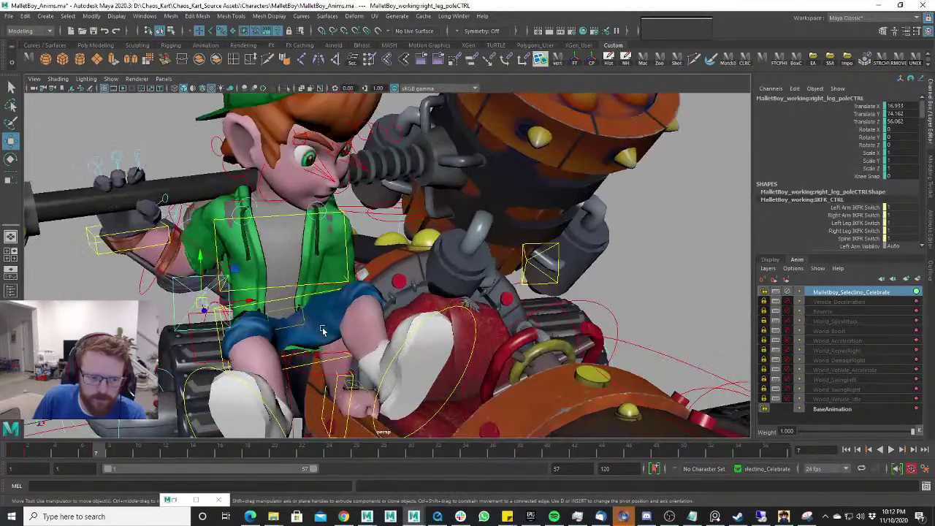
Scrub and play back the poses between frames 2 and 7 to check the timing of the jump into the kart.
mouse_move(96, 453)
left_mouse_down()
mouse_move(11, 447)
mouse_move(53, 465)
mouse_move(143, 468)
mouse_move(91, 462)
mouse_move(101, 468)
left_mouse_up()
middle_click_drag(366, 321, 430, 294, "alt")
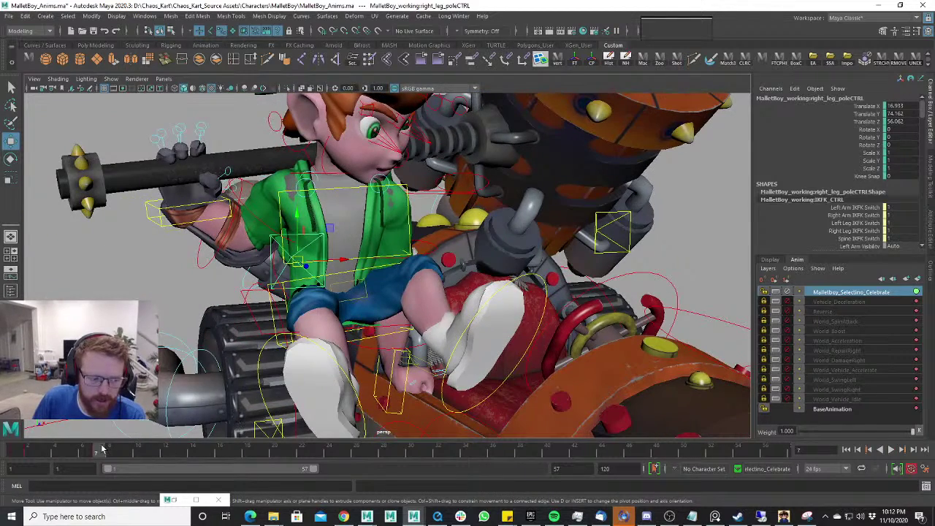
mouse_move(99, 449)
left_mouse_down()
mouse_move(84, 450)
mouse_move(108, 454)
mouse_move(17, 454)
mouse_move(34, 455)
left_mouse_up()
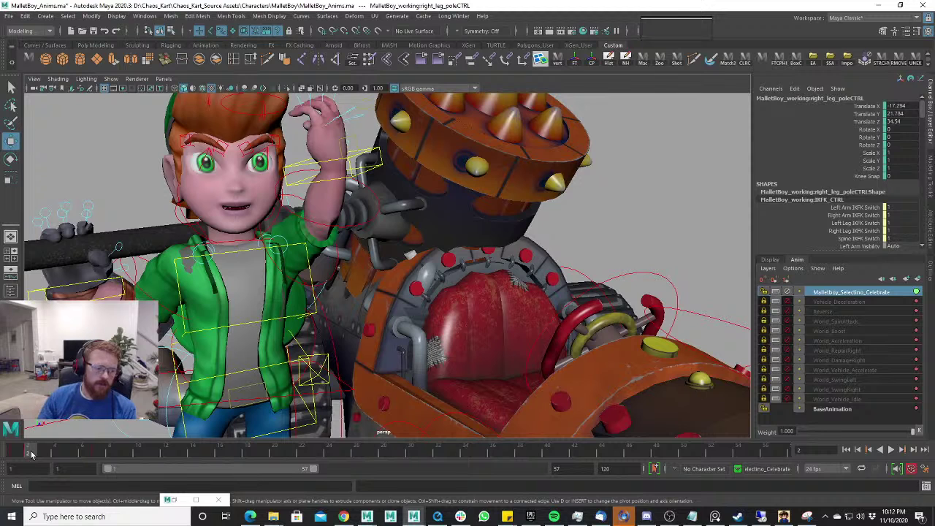
mouse_move(31, 454)
left_mouse_down()
mouse_move(44, 453)
mouse_move(19, 452)
mouse_move(30, 455)
left_mouse_up()
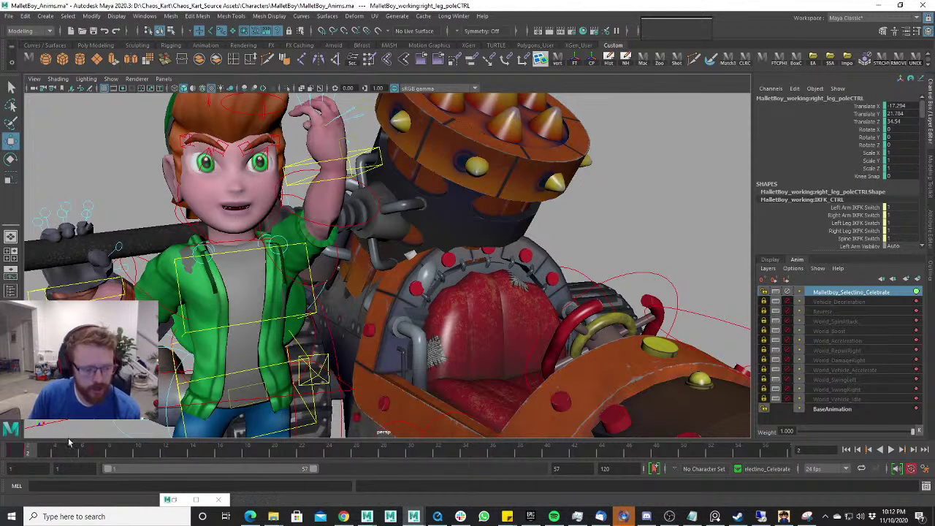
key("alt+v")
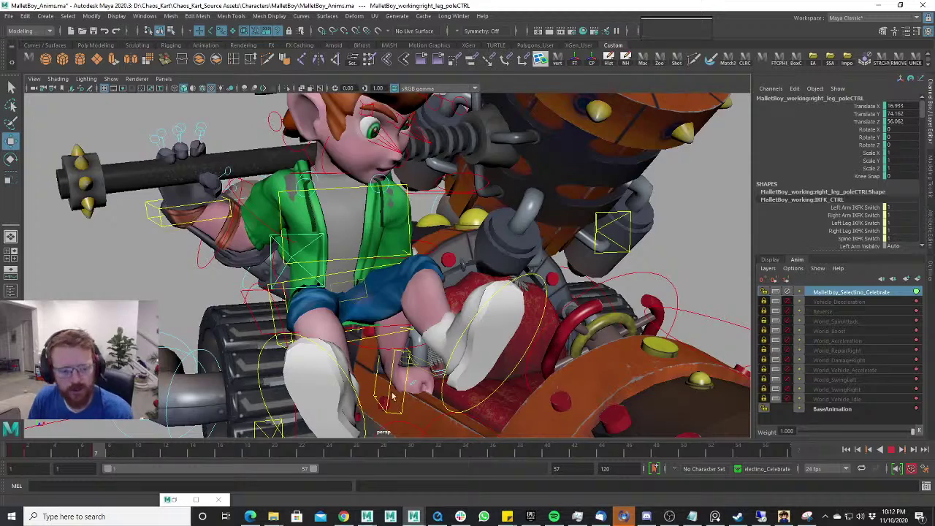
key("alt+v")
Lower MalletBoy's body and both feet together at frame 8, bringing the left foot down to about Y 58.4.
left_click_drag(409, 380, 373, 374, "alt")
right_click_drag(372, 374, 417, 346, "alt")
left_click_drag(417, 346, 550, 260, "alt")
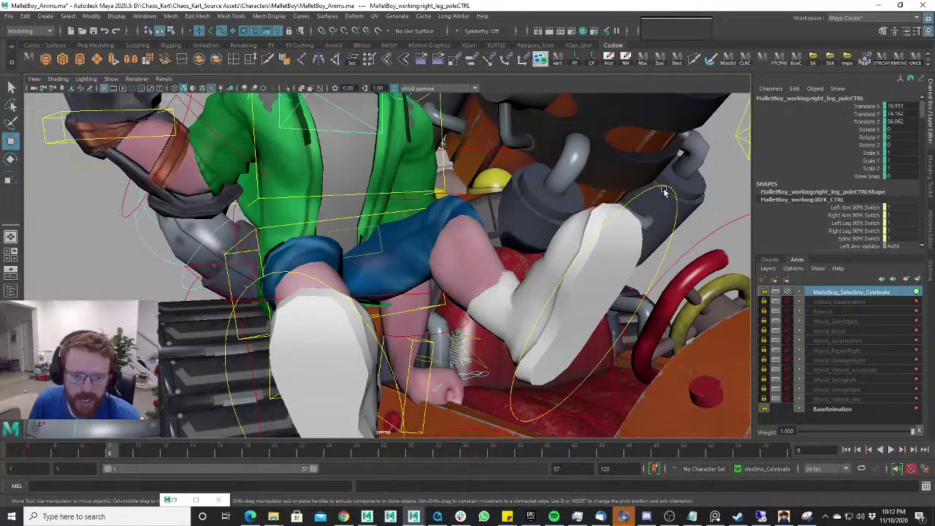
left_click(552, 260)
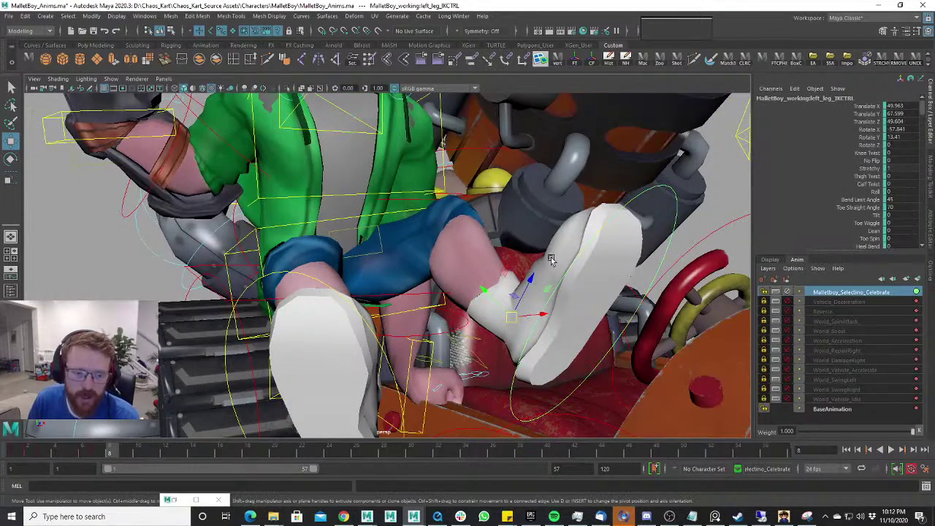
left_click(333, 289, "shift")
scroll(372, 257, "down", 2)
left_click(266, 263, "shift")
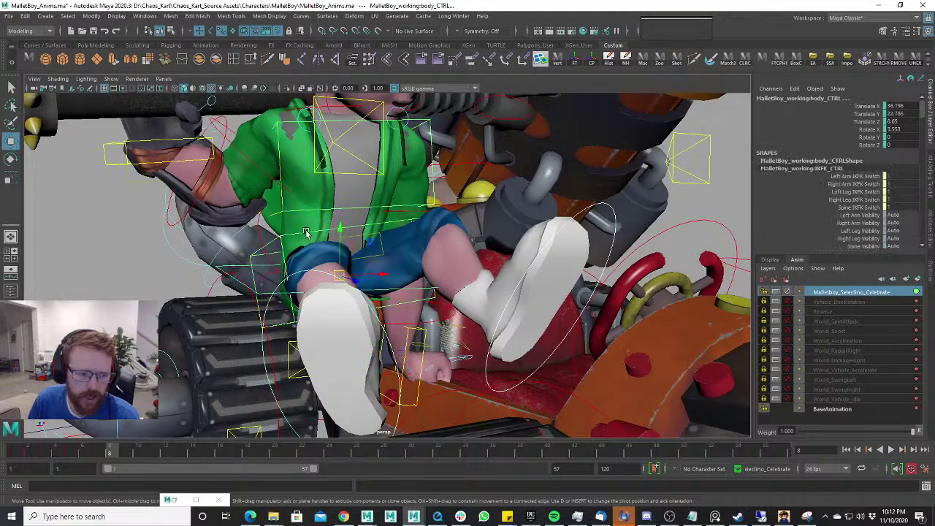
left_click_drag(340, 231, 363, 273)
key("ctrl+z")
Adjust the left hand's contact with the kart at frame 8, to about X 15.3, Y -0.4, with rotation about 180.9, -174.7, -211.5.
left_click(395, 366)
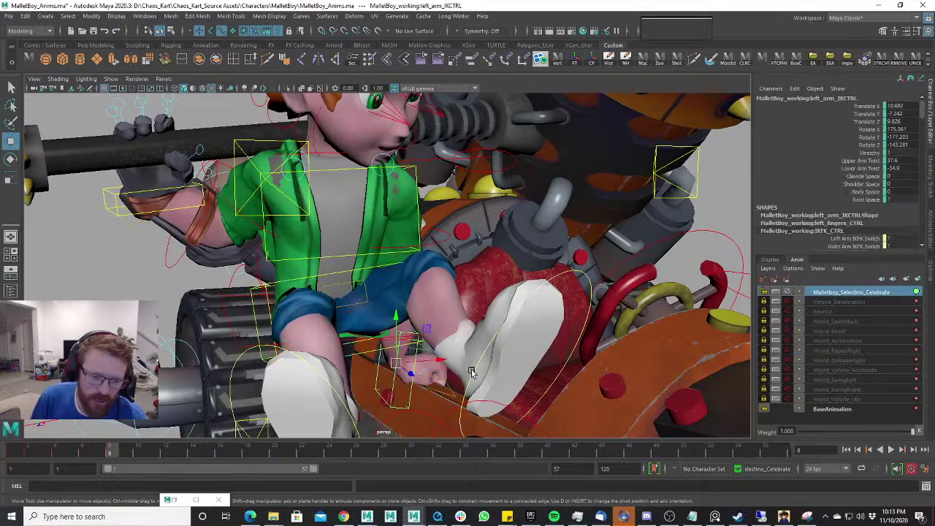
left_click_drag(471, 373, 458, 371, "alt")
key("e")
left_click_drag(391, 324, 399, 287)
key("w")
left_click_drag(458, 316, 452, 335, "alt")
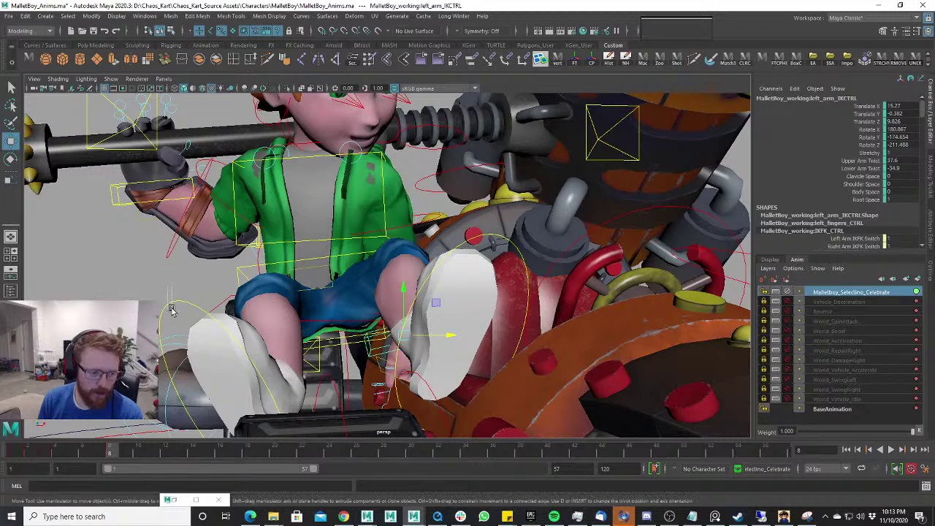
Rotate MalletBoy's right foot at frame 8 to refine its angle above the front wheel.
left_click(221, 358)
key("e")
left_click_drag(223, 358, 318, 411)
scroll(323, 376, "down", 4)
left_click_drag(324, 376, 426, 361, "alt")
Rotate MalletBoy's left foot at frame 8 to about X -58.6, Y 5.9, Z -4.7 and key its rotation.
left_click(447, 282)
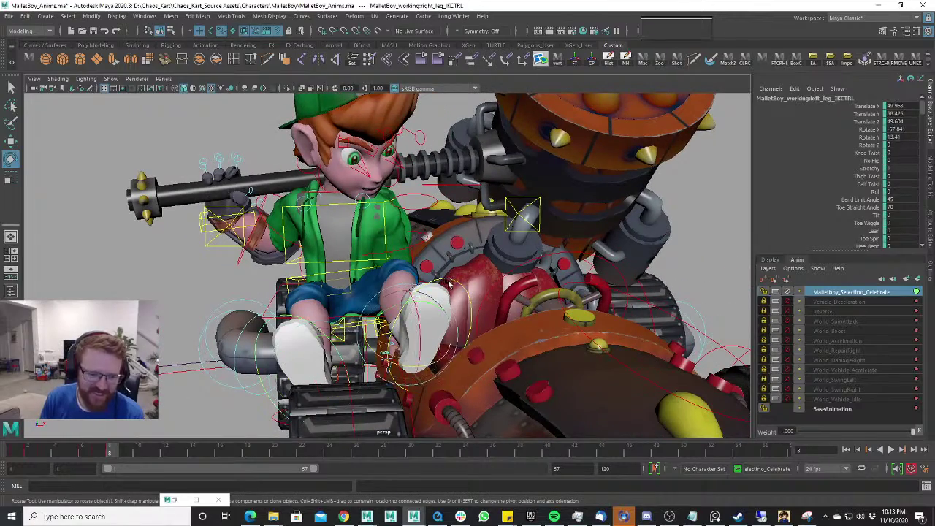
scroll(476, 293, "up", 4)
left_click_drag(477, 294, 367, 374, "alt")
key("shift+e")
mouse_move(110, 454)
left_mouse_down()
mouse_move(100, 451)
mouse_move(109, 453)
left_mouse_up()
Select all the controls and replace frame 7's pose with the lowered pose from frame 8.
scroll(356, 356, "down", 4)
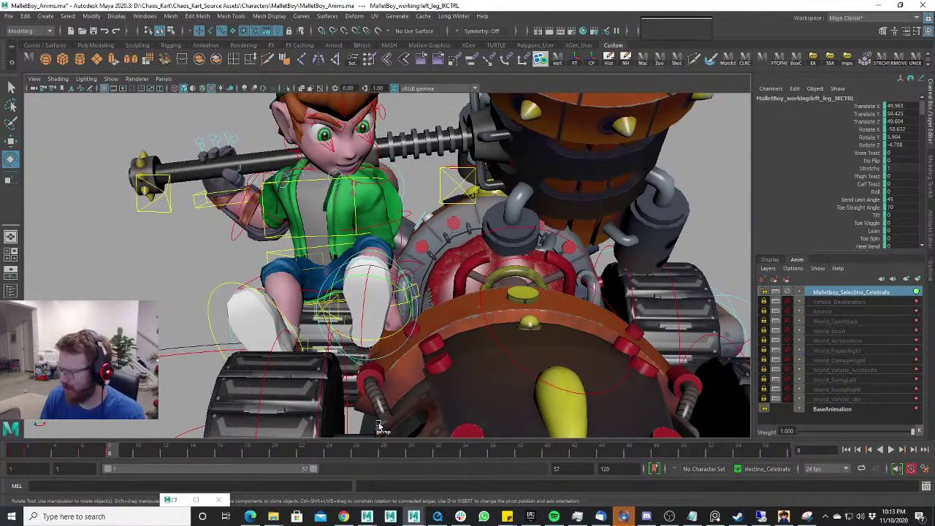
left_click_drag(415, 380, 485, 254, "alt")
scroll(485, 255, "down", 3)
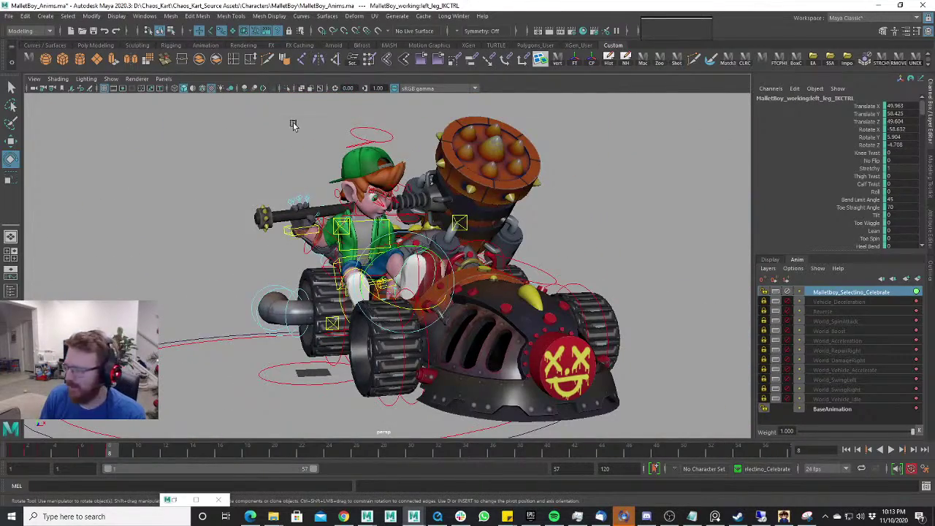
scroll(374, 209, "down", 3)
scroll(376, 219, "up", 3)
scroll(369, 214, "down", 3)
left_click_drag(234, 129, 585, 429)
scroll(216, 380, "up", 7)
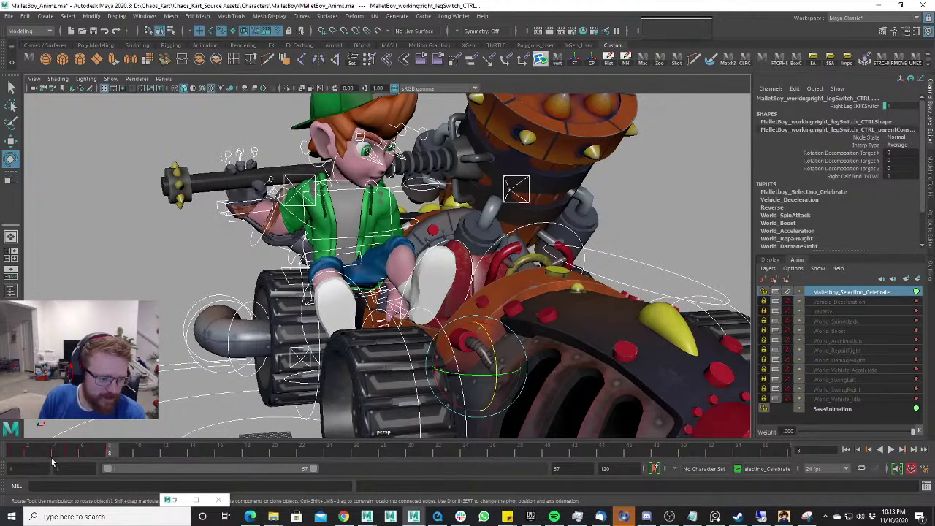
left_click_drag(93, 456, 123, 454)
left_click(101, 454)
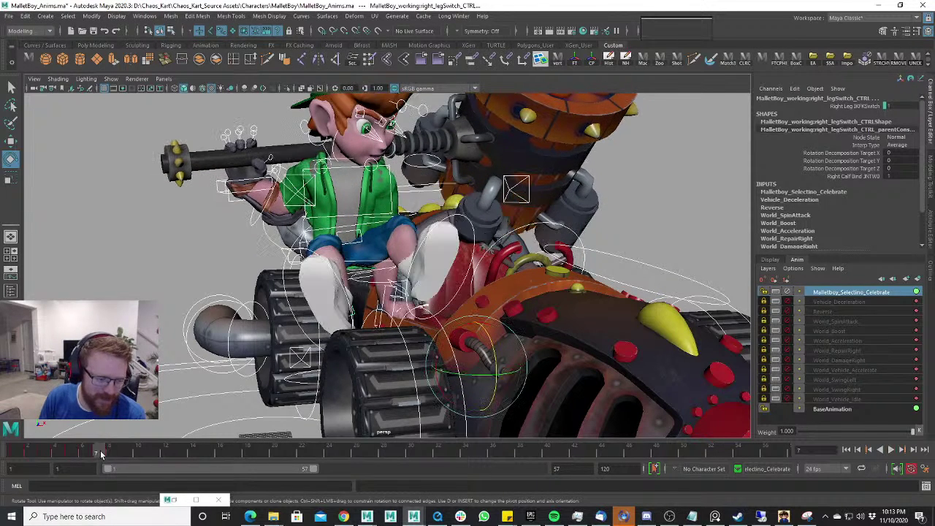
left_click(111, 452)
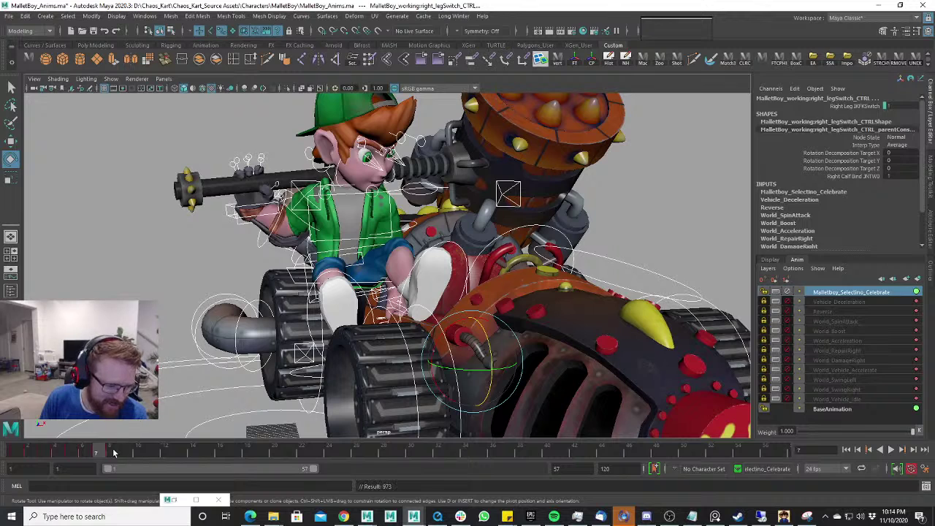
Play back and scrub the poses up to frame 7 to examine how the crouch leads into the jump.
key("alt+v")
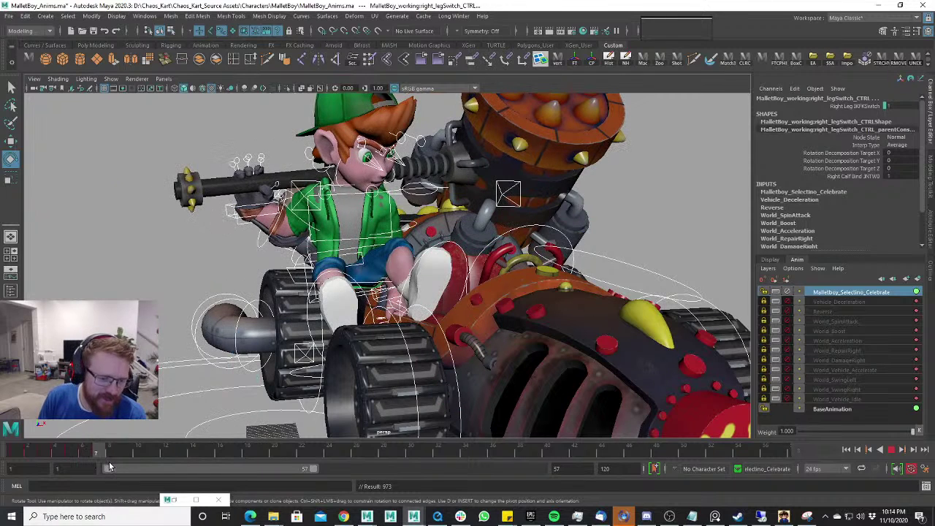
left_click_drag(65, 451, 94, 454)
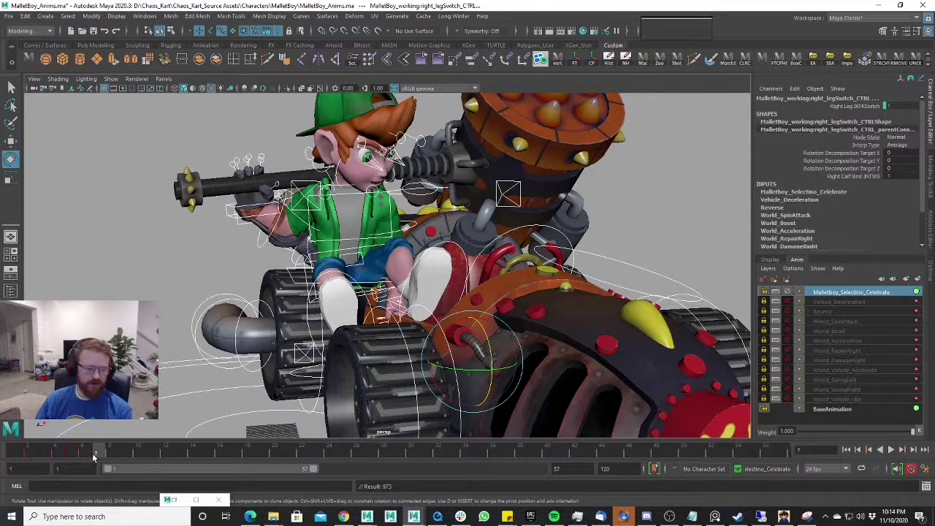
left_click_drag(93, 457, 104, 454)
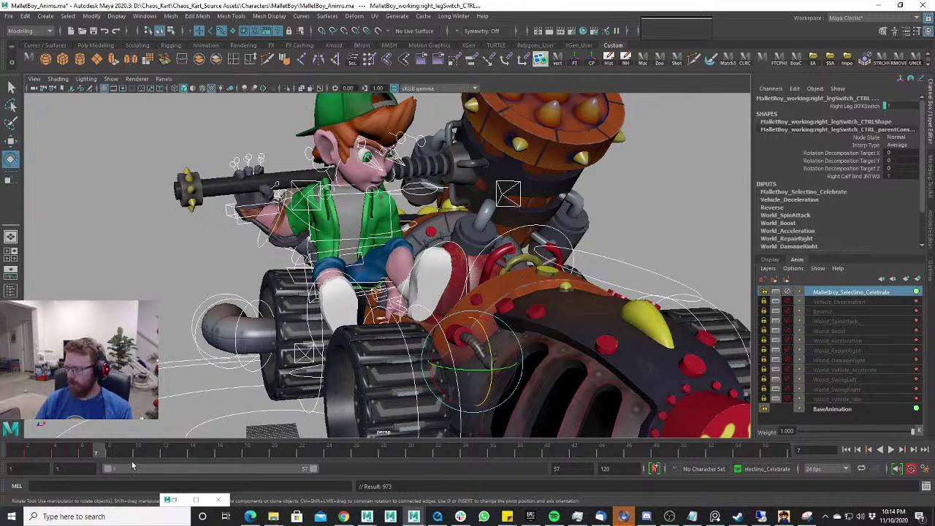
left_click_drag(82, 457, 99, 455)
scroll(574, 270, "up", 5)
left_click_drag(574, 270, 229, 451, "alt")
left_click(78, 456)
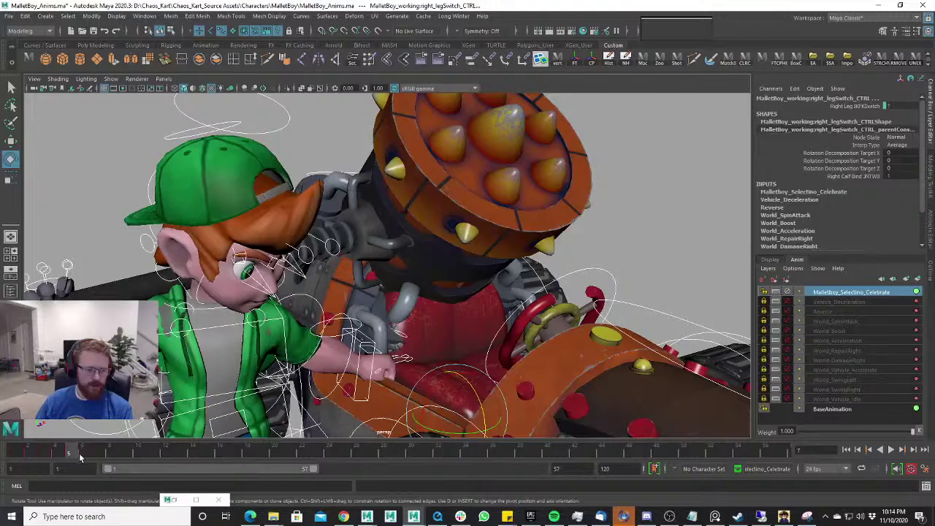
left_click_drag(80, 455, 98, 456)
mouse_move(41, 456)
left_mouse_down()
mouse_move(119, 454)
mouse_move(98, 454)
left_mouse_up()
Move and key MalletBoy's left foot at frame 7, at about X 56.2, Y 60.4, Z 49.8, and play back the poses.
left_click_drag(400, 380, 380, 377, "alt")
key("w")
left_click(446, 324)
left_click_drag(469, 326, 453, 326, "alt")
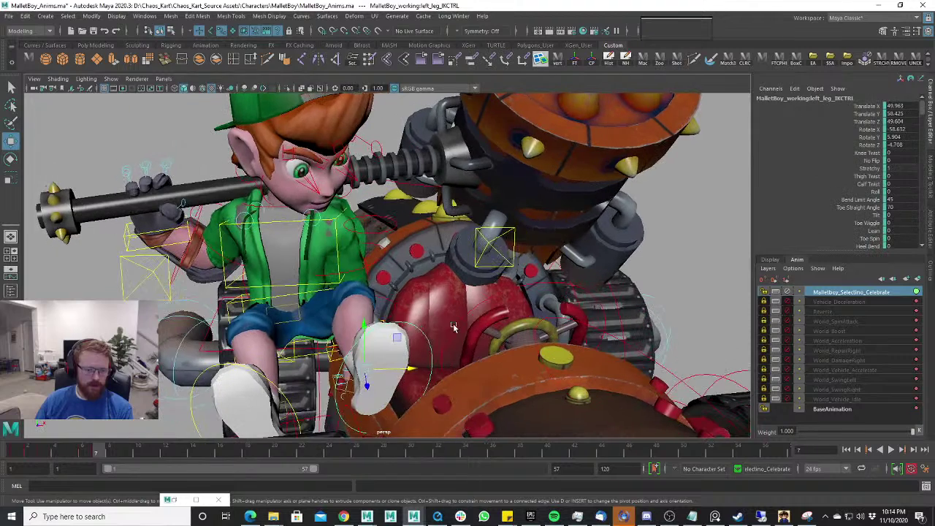
left_click_drag(367, 374, 383, 361)
key("shift+w")
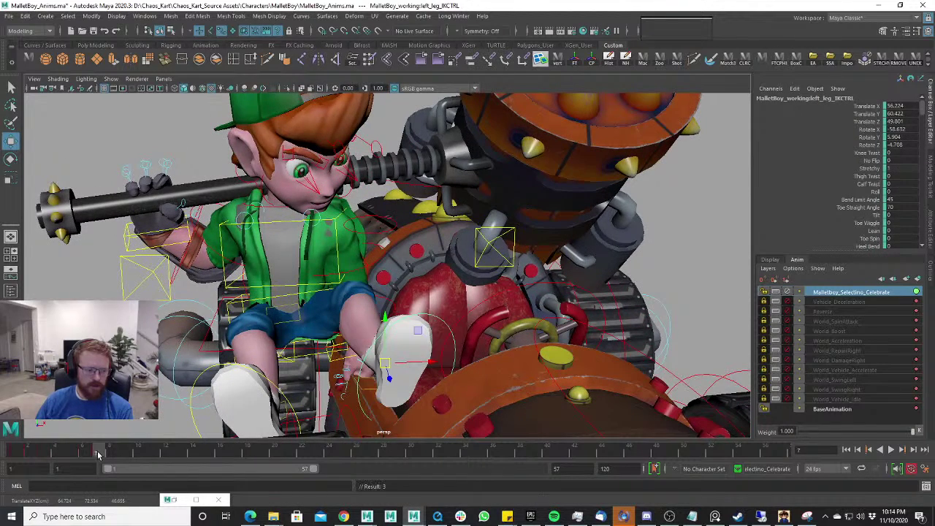
mouse_move(97, 451)
left_mouse_down()
mouse_move(88, 452)
mouse_move(105, 454)
left_mouse_up()
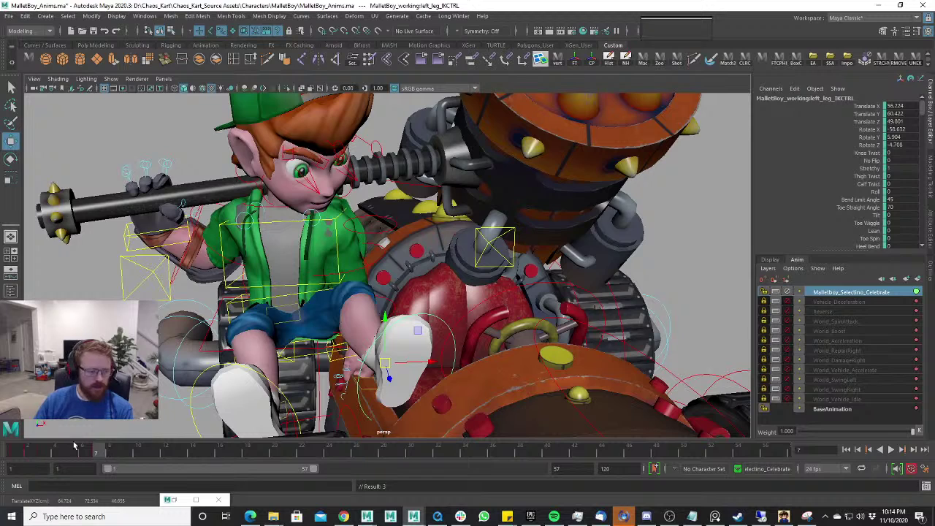
key("alt+v")
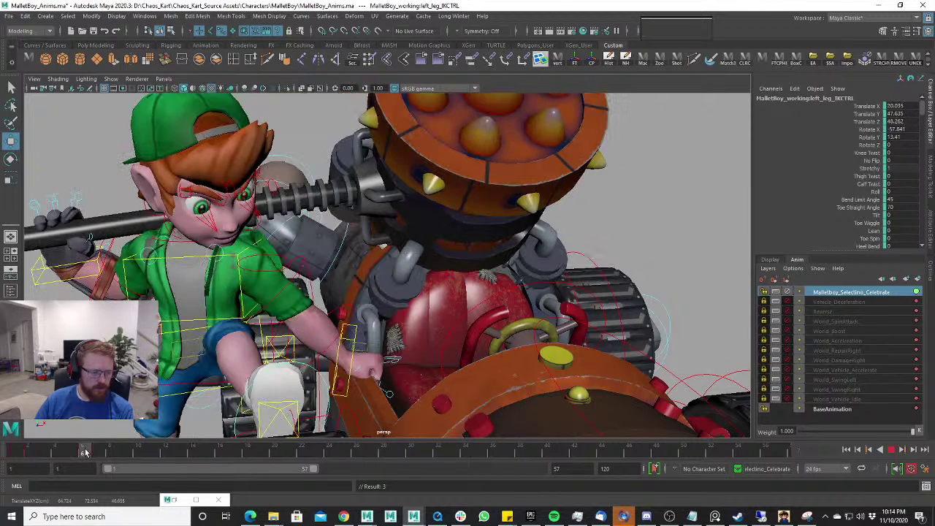
Select MalletBoy's body, feet, left hand and knee controls and move them across over the kart's seat, left knee pole at about X 142.4, then key.
left_click_drag(88, 453, 98, 454)
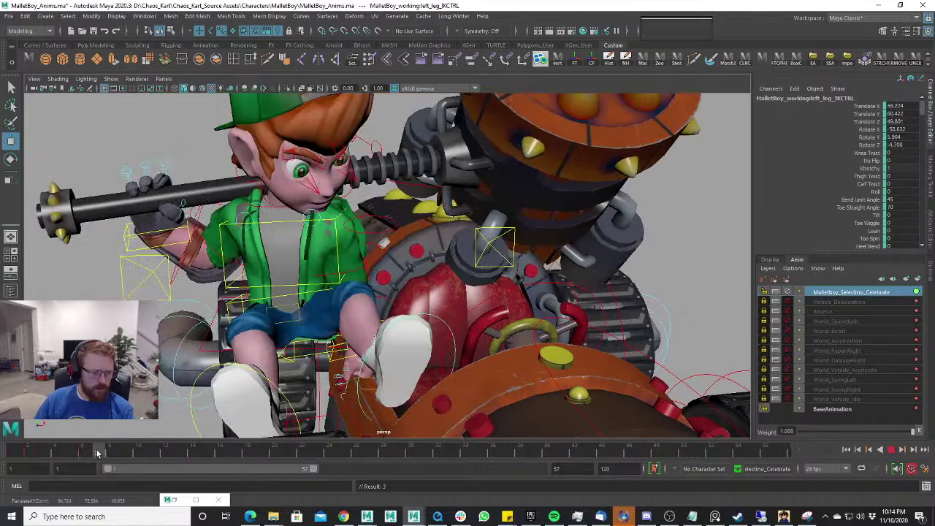
scroll(420, 311, "up", 10)
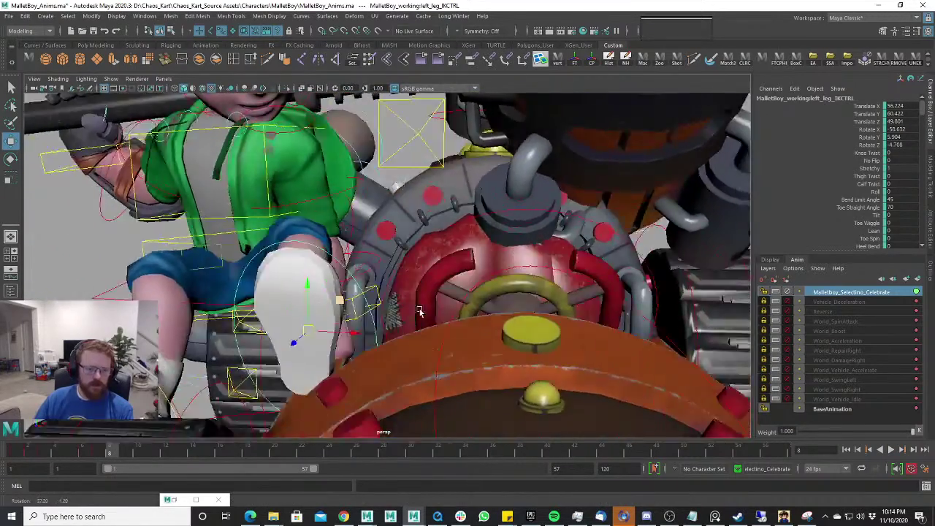
left_click_drag(420, 312, 358, 272, "alt")
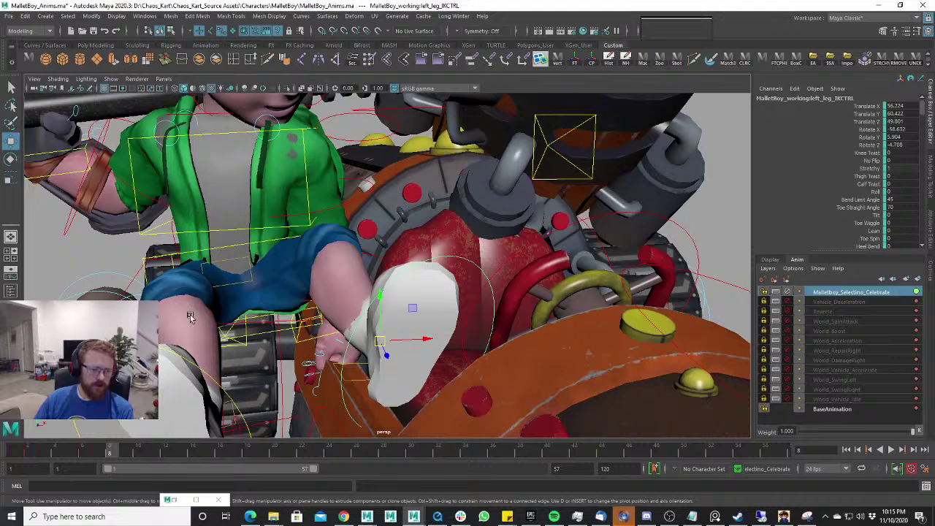
left_click(305, 235)
right_click_drag(431, 273, 367, 322, "alt")
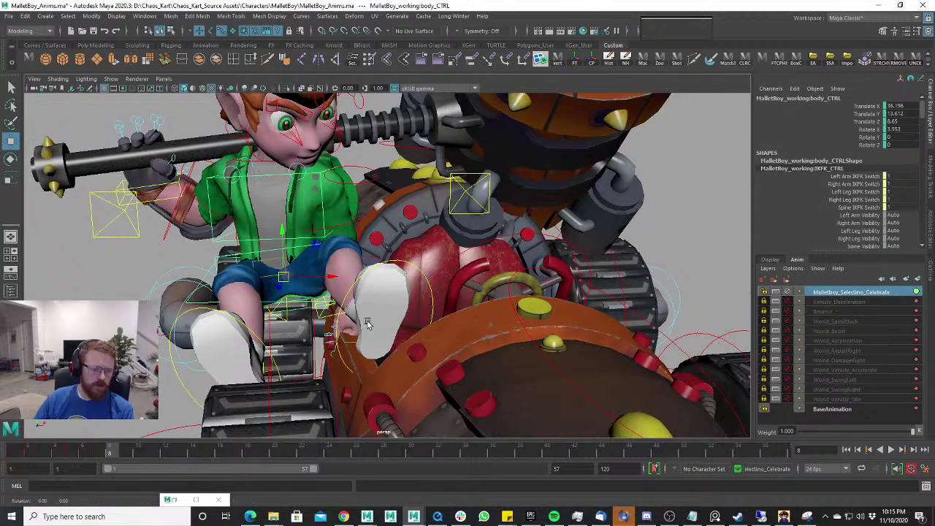
left_click(410, 264)
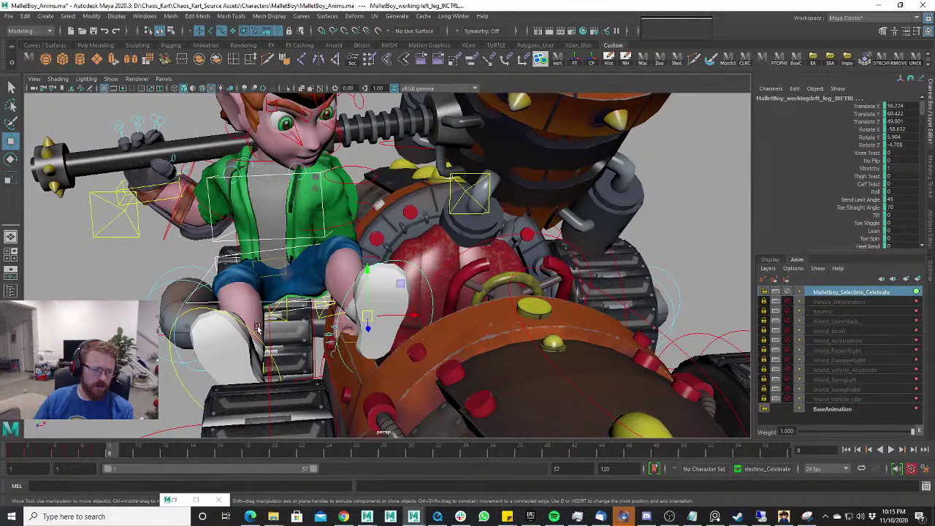
left_click(251, 330)
left_click_drag(251, 356, 377, 316)
key("ctrl+z")
left_click(374, 319)
right_click_drag(380, 314, 400, 307, "alt")
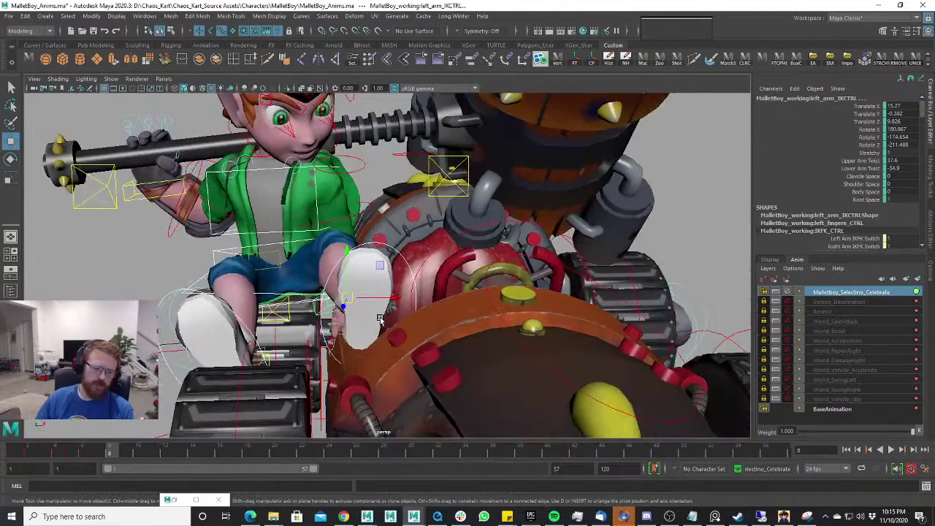
left_click_drag(399, 307, 164, 249, "alt")
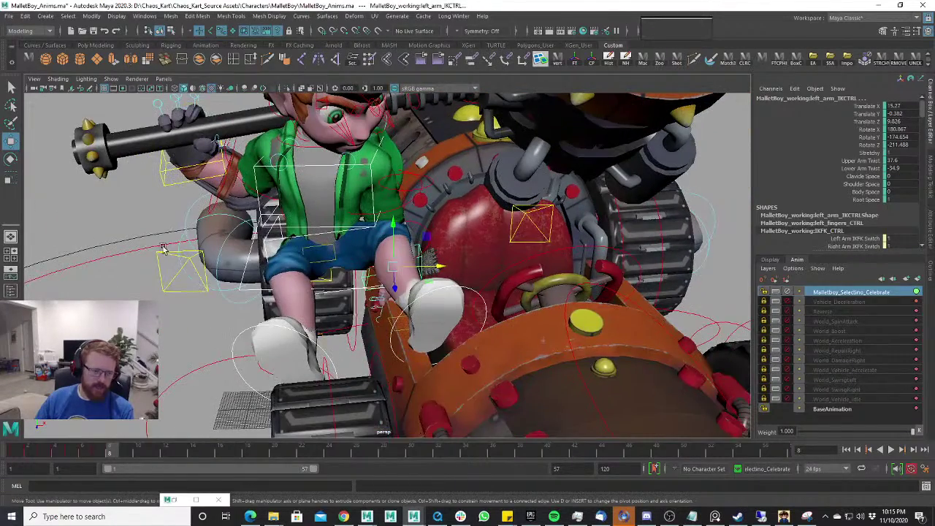
left_click(167, 251)
left_click(533, 247)
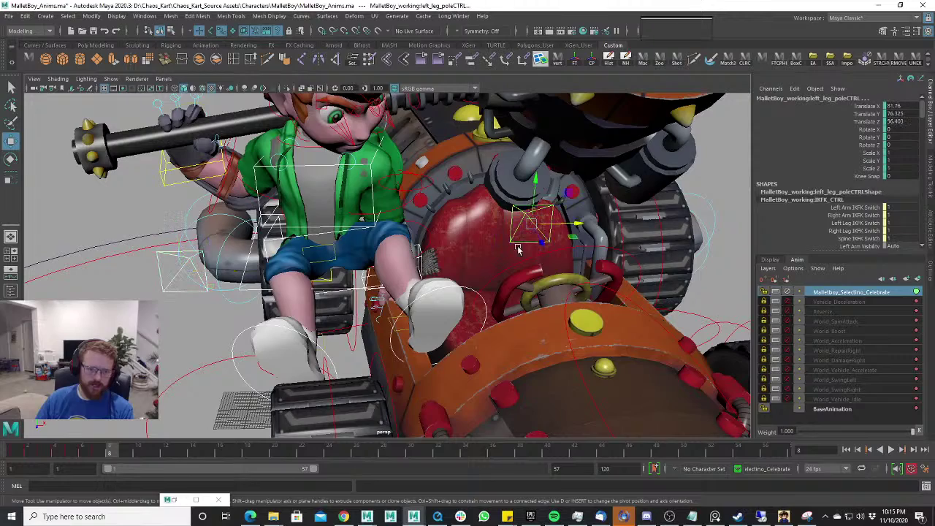
left_click_drag(582, 228, 818, 223)
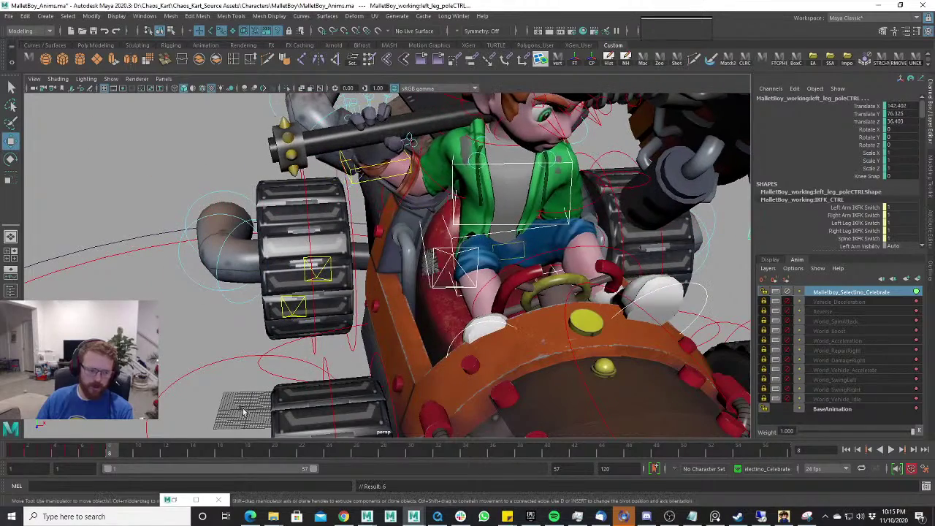
key("alt+v")
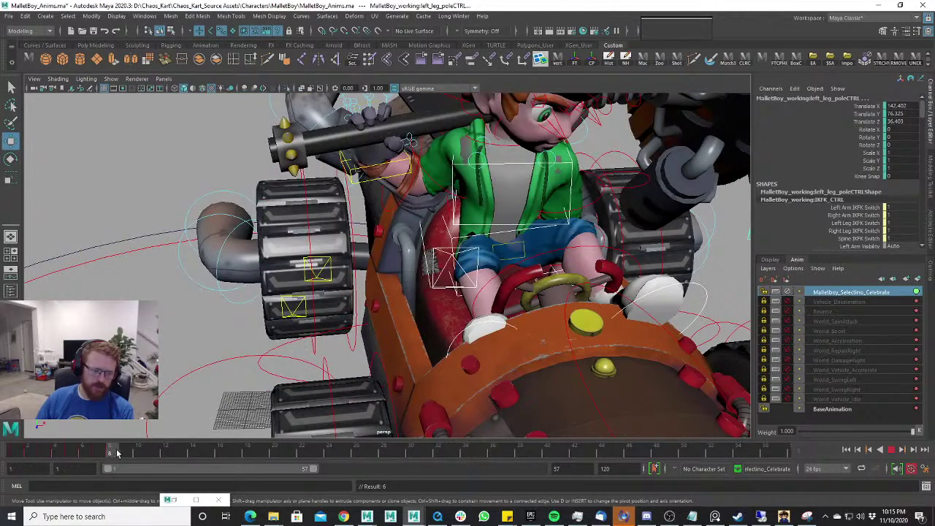
Lower the selected body, foot, hand and knee controls at frame 9 into the seat, with the left knee pole at about Y 59.1.
left_click_drag(260, 405, 576, 261, "alt")
middle_click_drag(576, 261, 453, 308, "alt")
right_click_drag(453, 309, 379, 314, "alt")
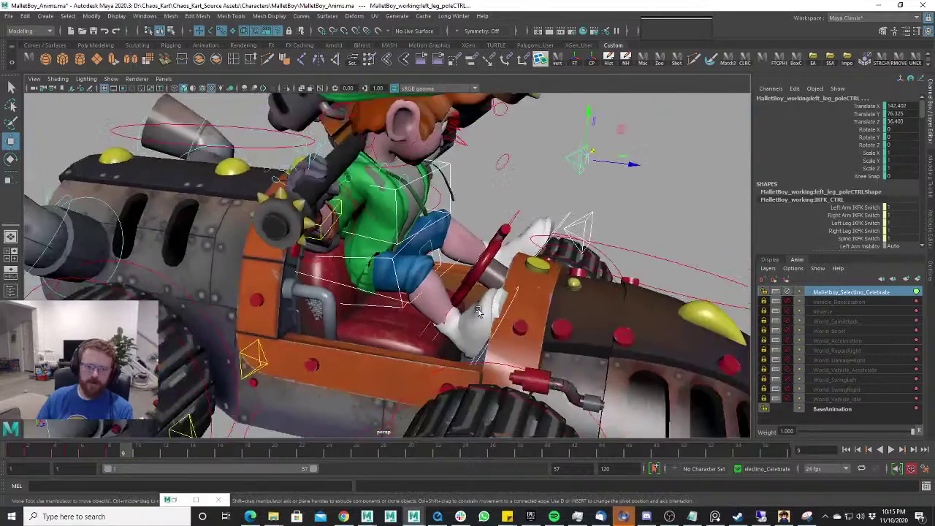
left_click_drag(379, 314, 547, 235, "alt")
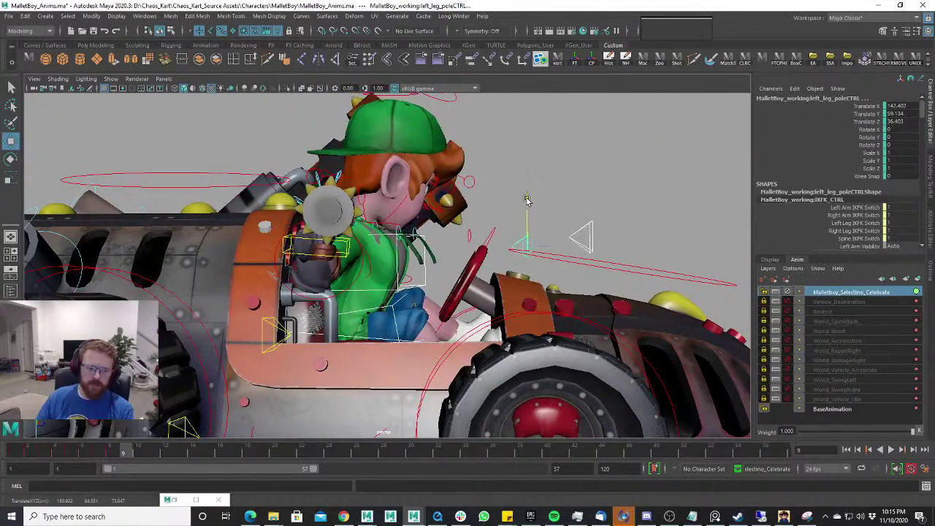
left_click_drag(550, 159, 322, 281, "alt")
middle_click_drag(322, 281, 289, 237, "alt")
left_click_drag(289, 238, 292, 211, "alt")
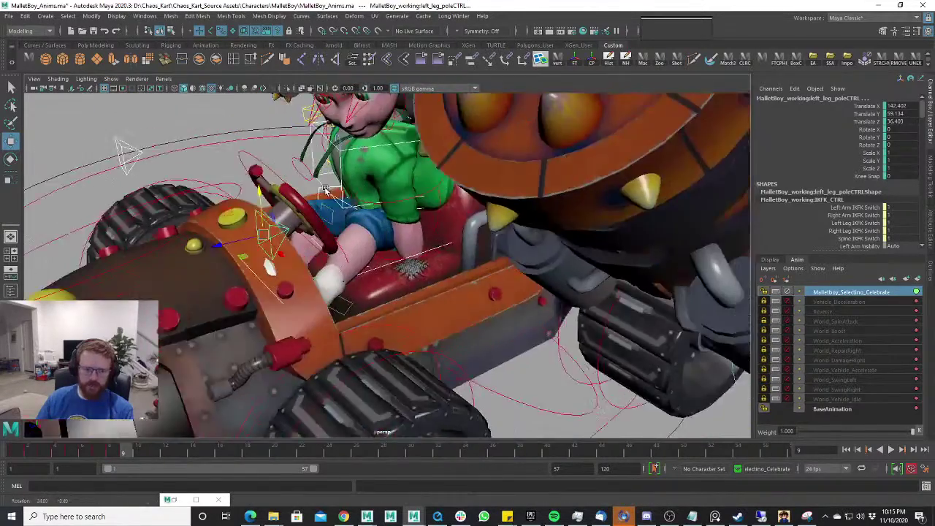
right_click_drag(292, 212, 370, 213, "alt")
Move the left hand at frame 9 to about X 86.4, Y -5.1, Z 31.1 and rotate it to about 183.6, -129.3, -242.5.
key("alt+x")
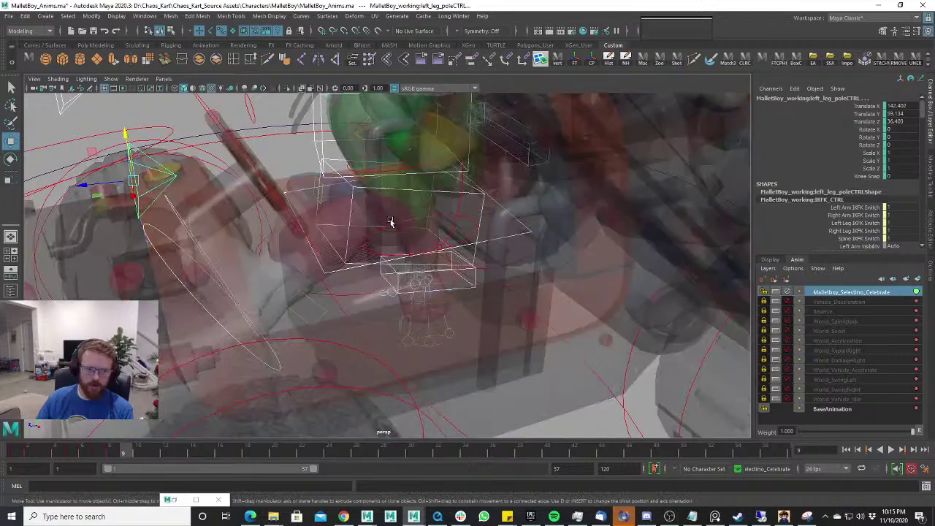
left_click(469, 273)
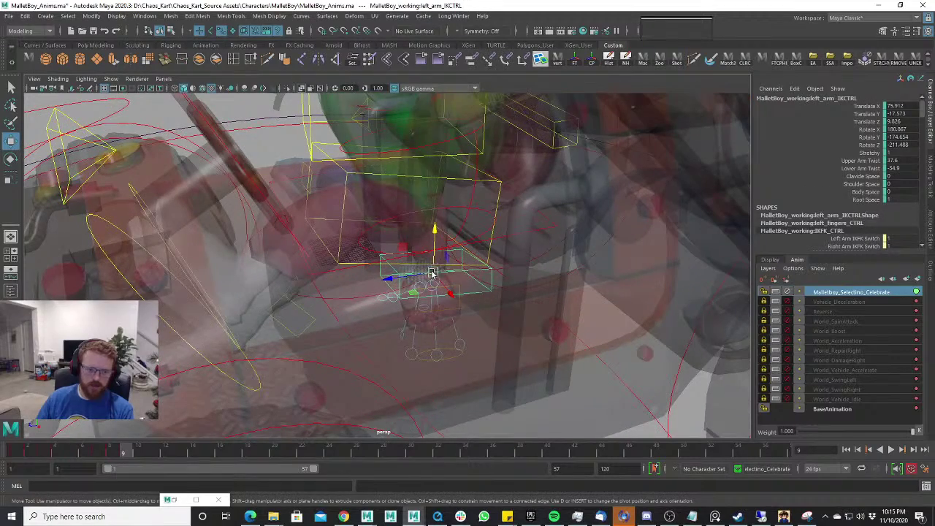
left_click_drag(432, 273, 515, 198)
middle_click_drag(516, 198, 484, 276, "alt")
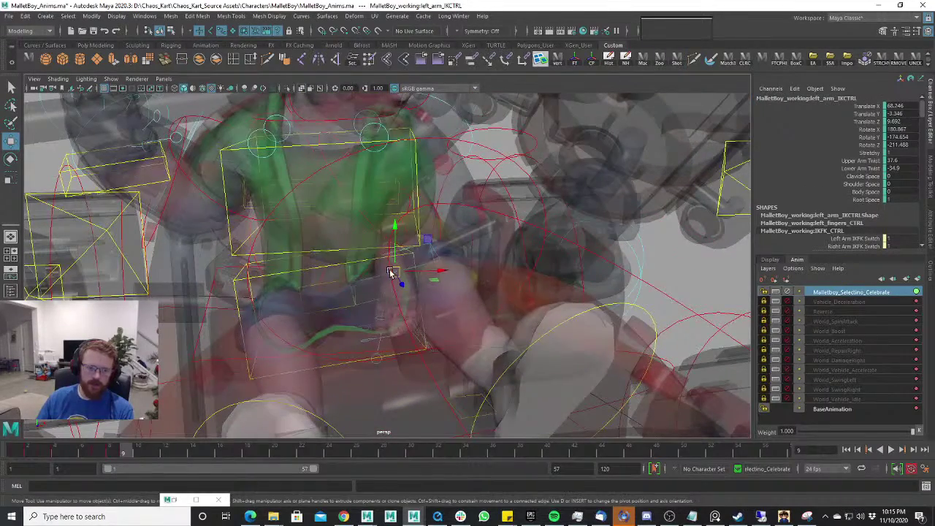
left_click_drag(390, 273, 495, 261)
left_click(300, 88)
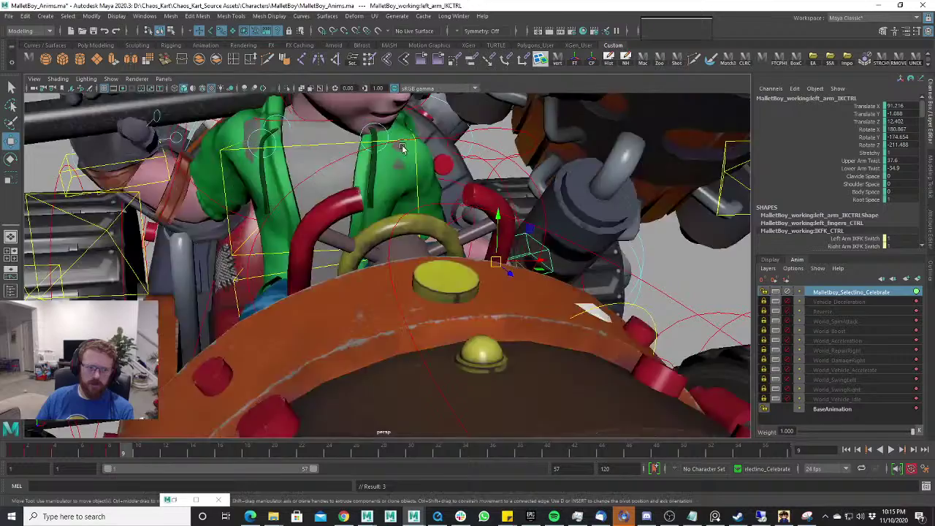
scroll(400, 144, "down", 5)
mouse_move(511, 212)
left_mouse_down("alt")
mouse_move(402, 261)
mouse_move(398, 293)
mouse_move(368, 303)
mouse_move(387, 284)
mouse_move(376, 294)
left_mouse_up("alt")
key("e")
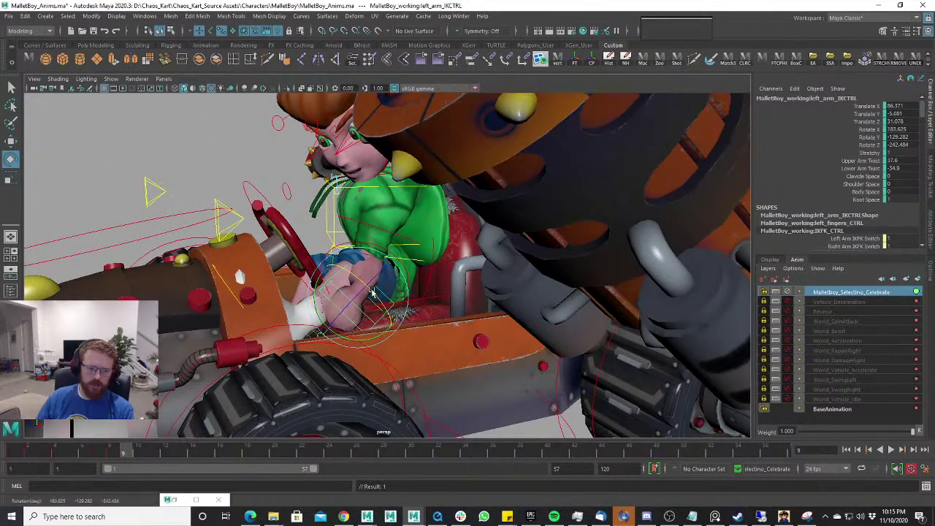
Set the left hand control's Upper Arm Twist and Lower Arm Twist to 0.
type("0")
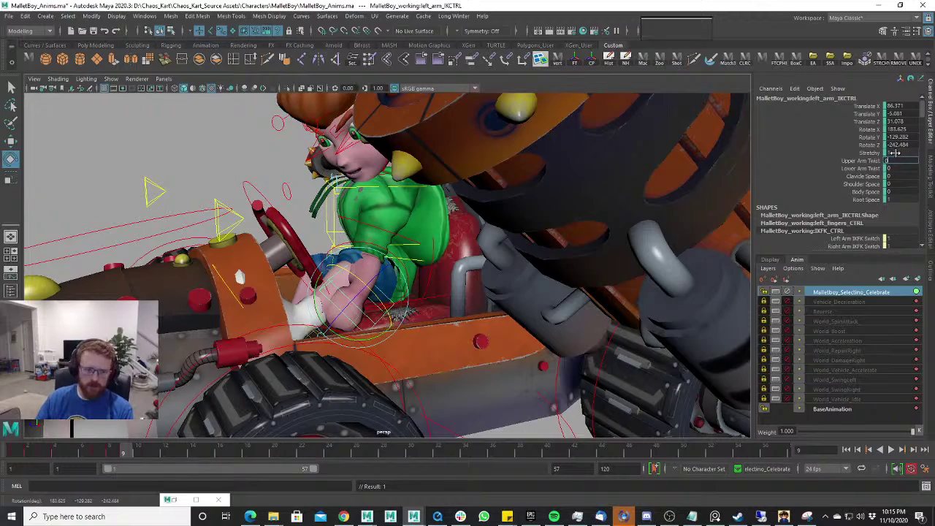
key("Return")
left_click_drag(329, 292, 433, 241, "alt")
key("w")
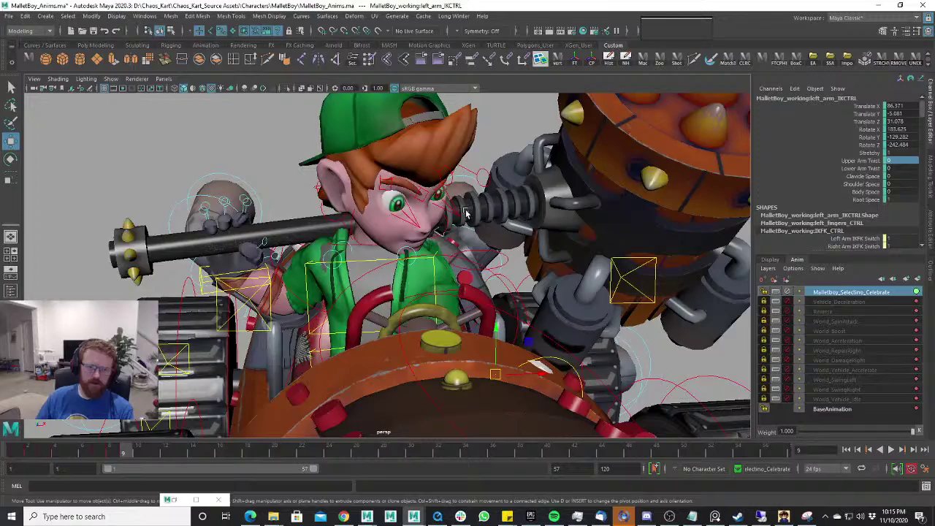
Compare the head's pose with the neighbouring frame and set the head control's X, Y and Z rotation to 0 at frame 9.
left_click_drag(465, 212, 410, 124, "alt")
left_click(431, 119)
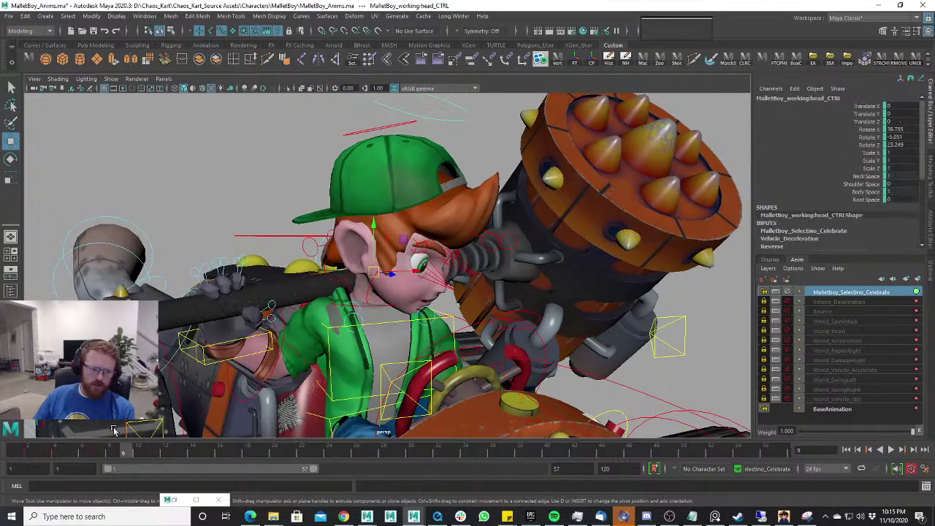
left_click_drag(115, 455, 122, 454)
left_click_drag(485, 305, 653, 219, "alt")
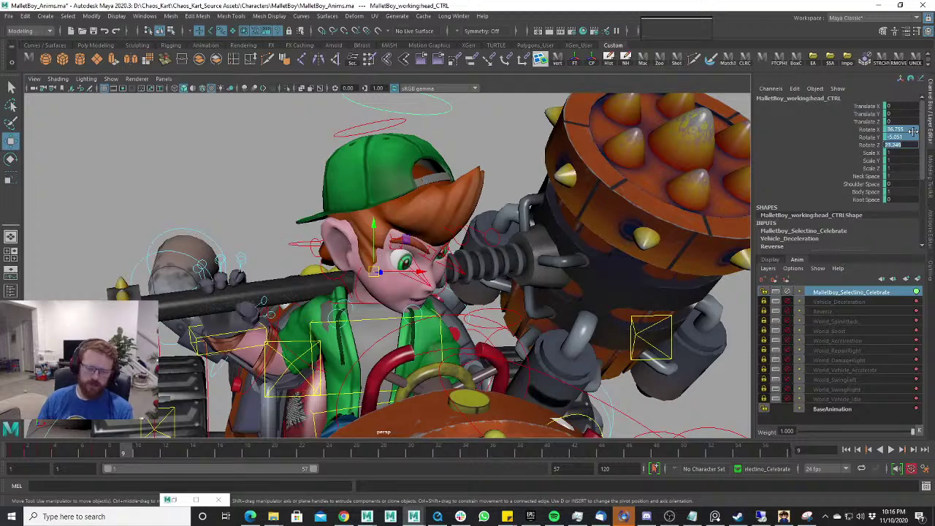
type("0")
key("Return")
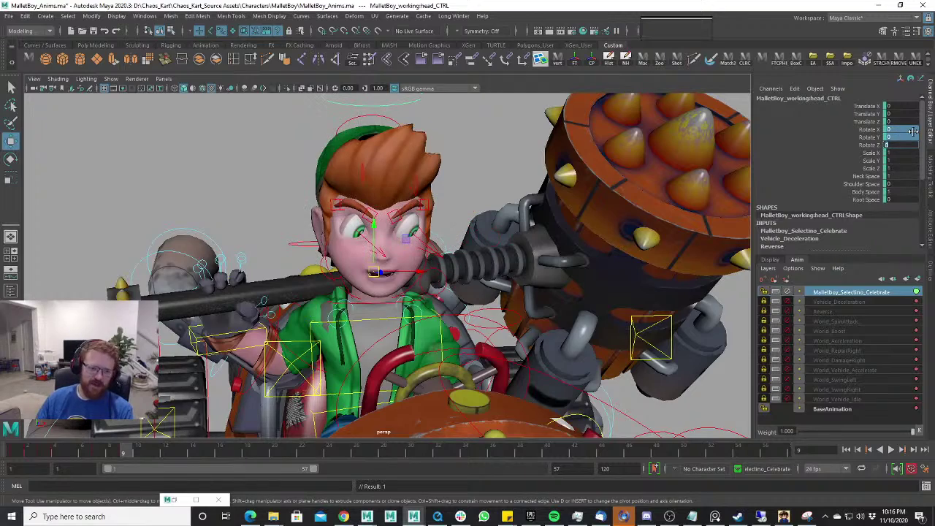
Move the eyes' view target at frame 9 to about X -1.0, Y -1.4, Z -13.4 and scrub the last two poses.
left_click_drag(464, 276, 378, 324, "alt")
left_click(453, 327)
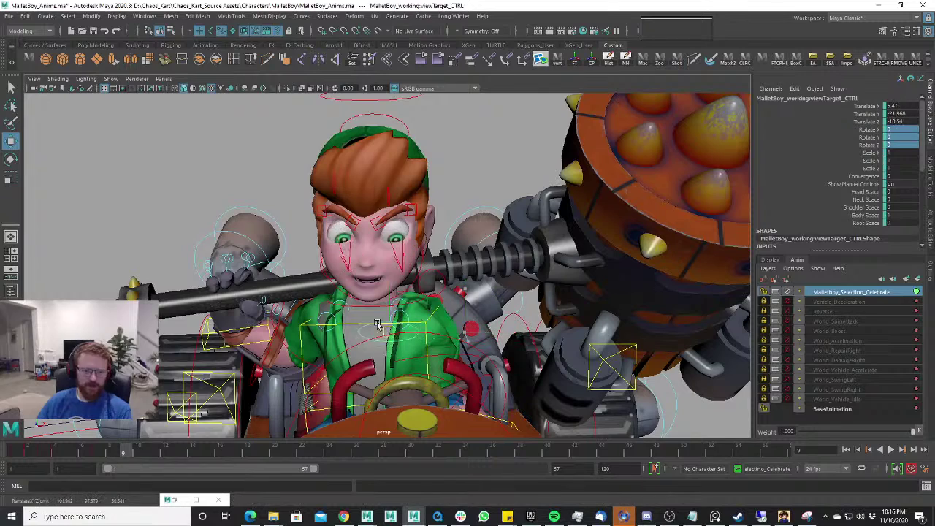
left_click_drag(338, 279, 359, 283, "alt")
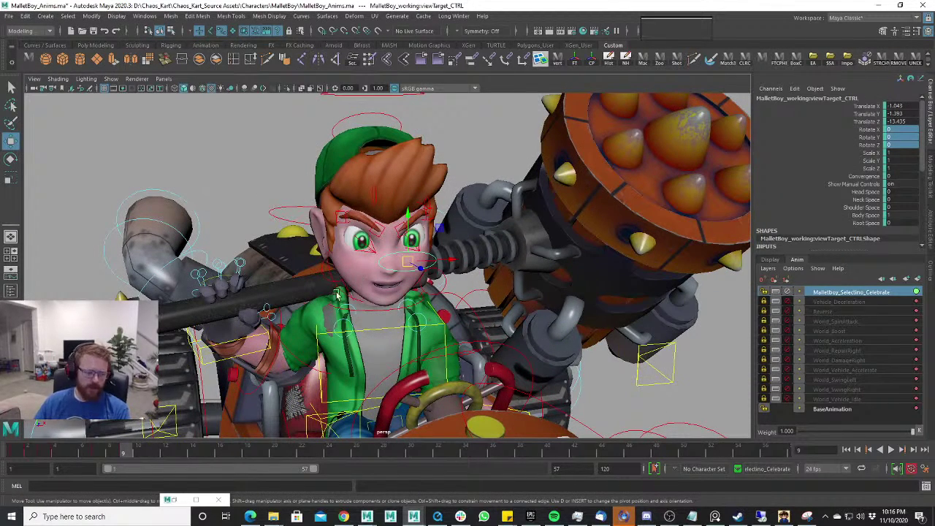
left_click_drag(111, 454, 123, 457)
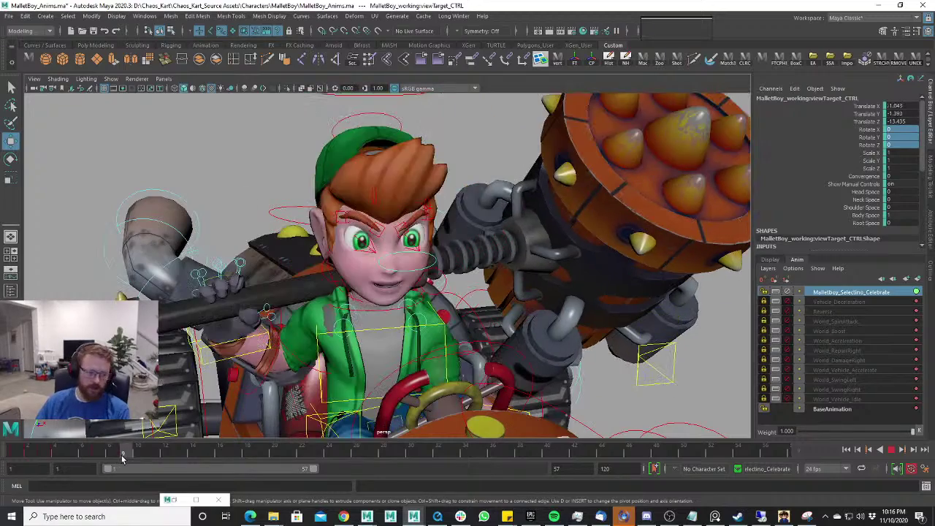
Turn on X-ray shading and examine the seated pose at frame 9 and where the left arm's controls sit.
left_click_drag(255, 394, 387, 156, "alt")
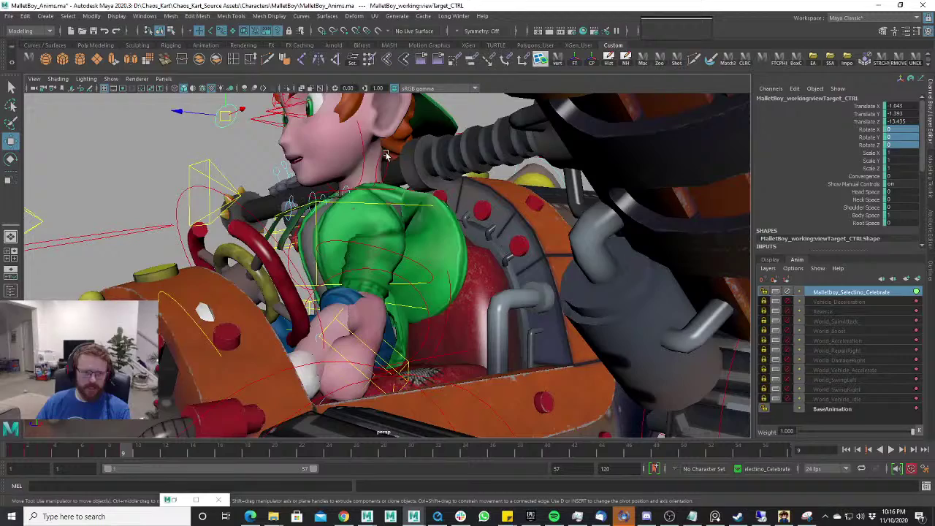
left_click(305, 97)
left_click(301, 89)
scroll(378, 200, "down", 3)
mouse_move(377, 200)
left_mouse_down("alt")
mouse_move(358, 244)
mouse_move(484, 247)
mouse_move(461, 257)
left_mouse_up("alt")
scroll(414, 260, "up", 3)
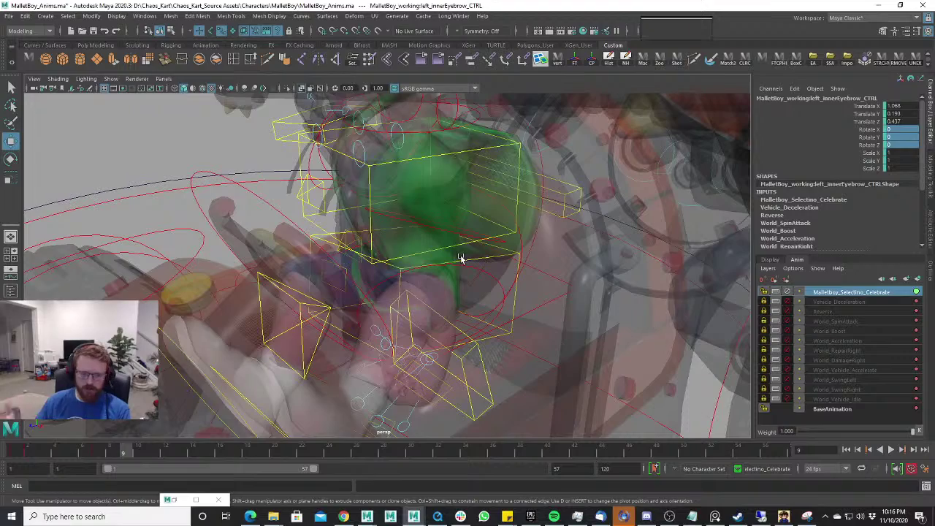
left_click_drag(375, 281, 387, 313, "alt")
left_click_drag(331, 293, 430, 287, "alt")
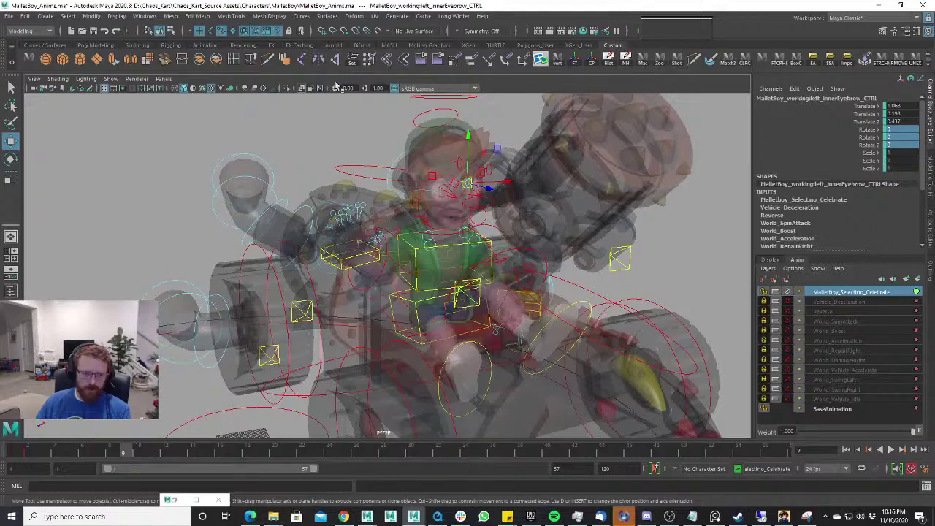
Turn off X-ray shading and move the left elbow pole control to about X 102.8, Y -31.2, Z 48.5.
left_click(310, 88)
left_click(303, 322)
left_click_drag(302, 322, 249, 339, "alt")
left_click_drag(314, 291, 514, 307)
mouse_move(537, 312)
left_mouse_down("alt")
mouse_move(495, 317)
mouse_move(453, 305)
mouse_move(522, 319)
left_mouse_up("alt")
middle_click_drag(467, 256, 479, 313, "alt")
left_click_drag(479, 313, 477, 322, "alt")
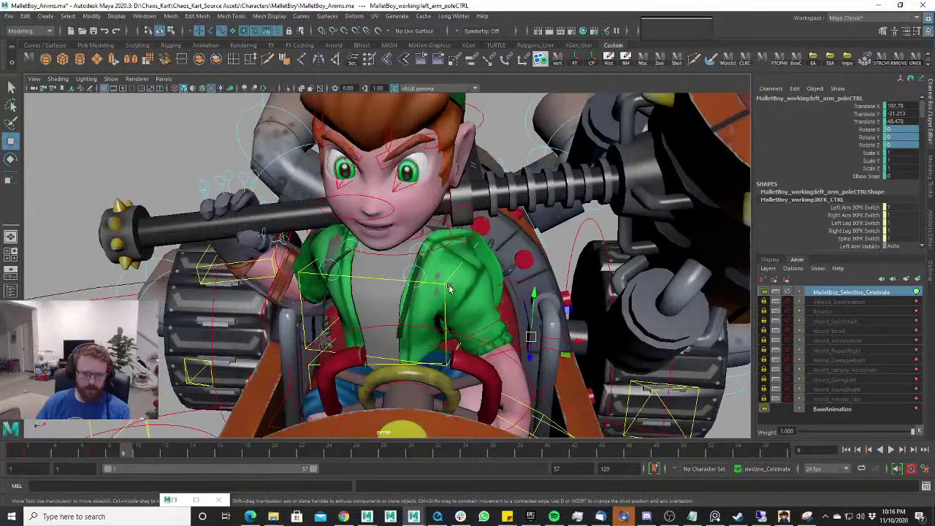
Set the shoulder control's X, Y and Z rotation to 0 and adjust the body control's height in the seat.
left_click(446, 288)
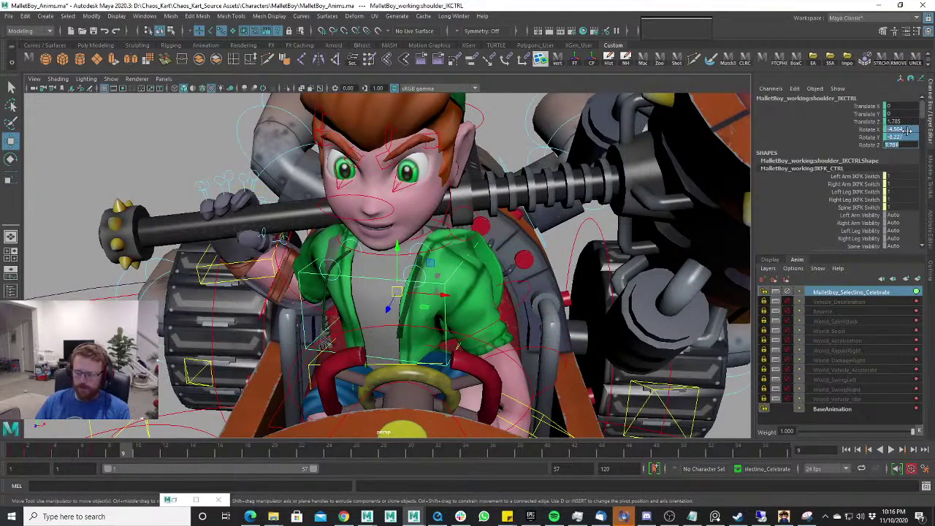
type("0")
key("Return")
left_click_drag(475, 296, 391, 311, "alt")
left_click(331, 357)
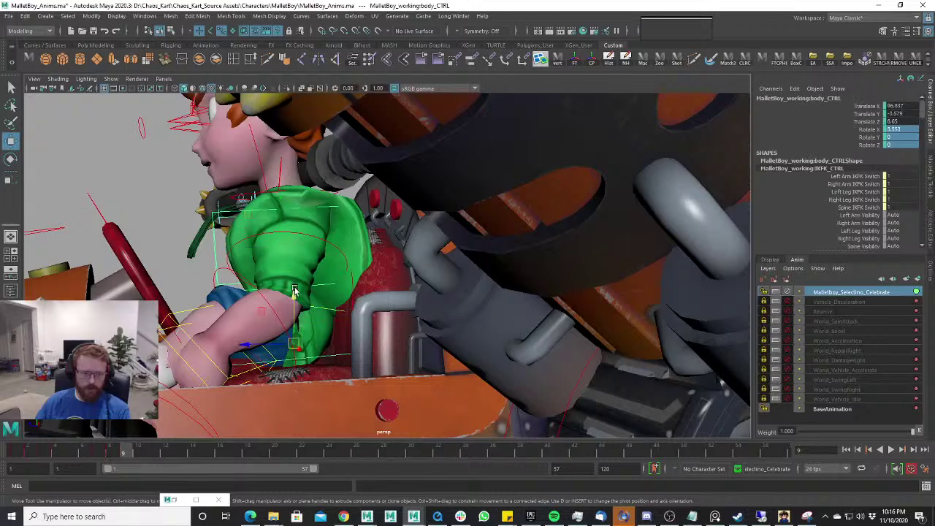
mouse_move(297, 298)
left_mouse_down()
mouse_move(296, 278)
mouse_move(297, 296)
left_mouse_up()
Adjust the left hand control's rotation and position beside the seat at frame 9.
left_click_drag(297, 296, 407, 264, "alt")
left_click(287, 356)
key("e")
key("w")
key("e")
left_click_drag(407, 264, 338, 265, "alt")
key("w")
left_click_drag(233, 257, 281, 273)
Scrub the poses from frame 1 to frame 5 and examine how MalletBoy places his hand on the kart.
right_click_drag(281, 274, 139, 351, "alt")
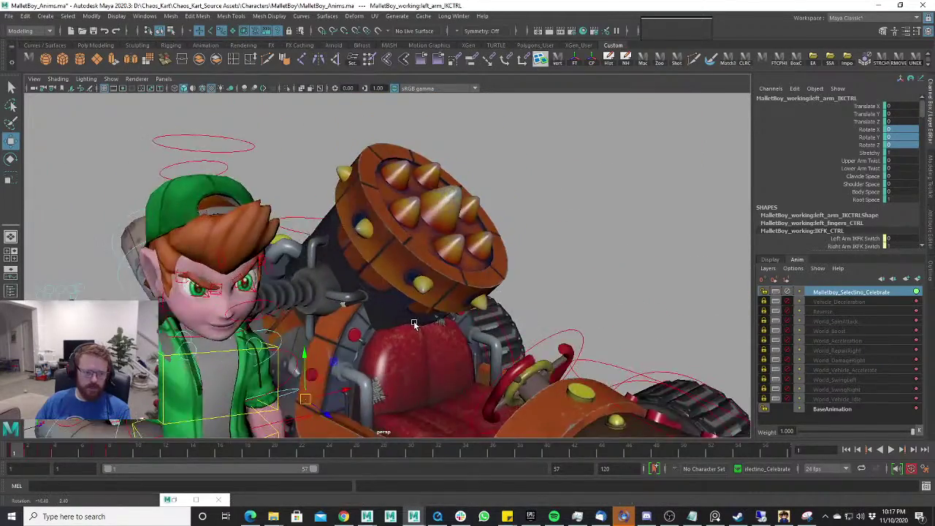
left_click(32, 453)
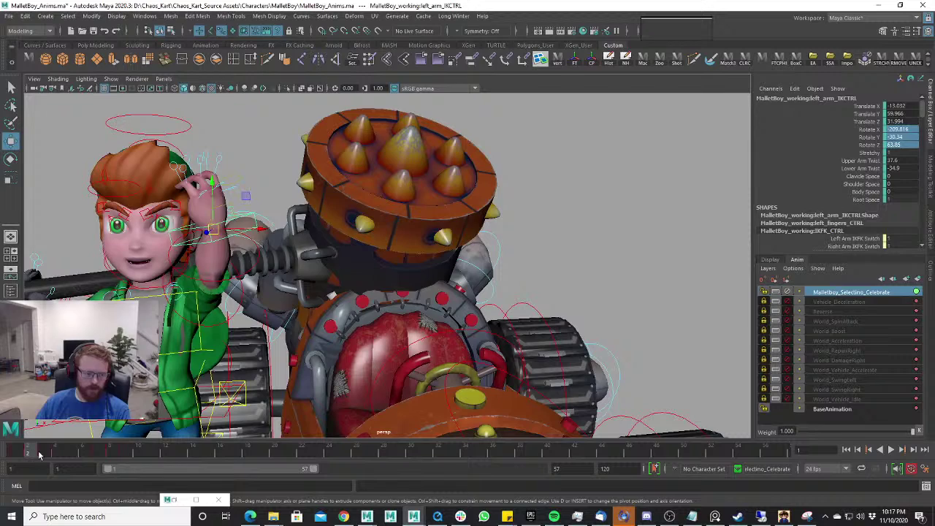
mouse_move(40, 454)
left_mouse_down()
mouse_move(133, 454)
mouse_move(70, 467)
left_mouse_up()
scroll(394, 292, "down", 5)
left_click_drag(387, 292, 431, 305, "alt")
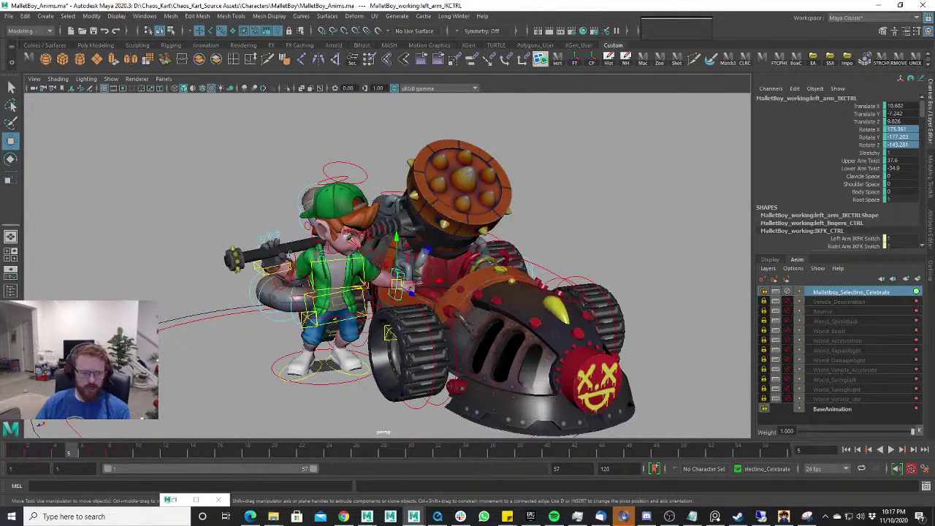
Play and scrub the stepped poses from frame 1 through frame 10, examining MalletBoy's hand plant, hop and landing in the kart seat.
left_click(17, 451)
key("alt+v")
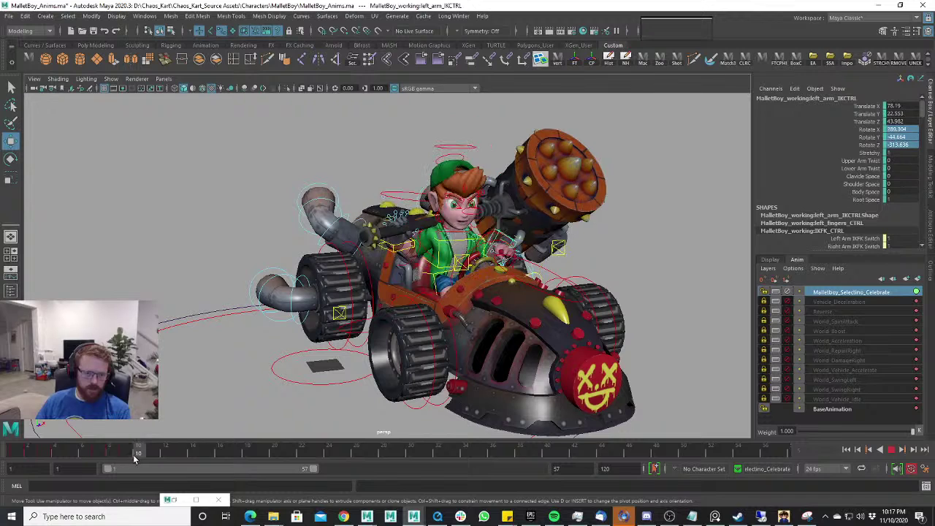
left_click_drag(104, 459, 60, 459)
left_click_drag(213, 358, 175, 362, "alt")
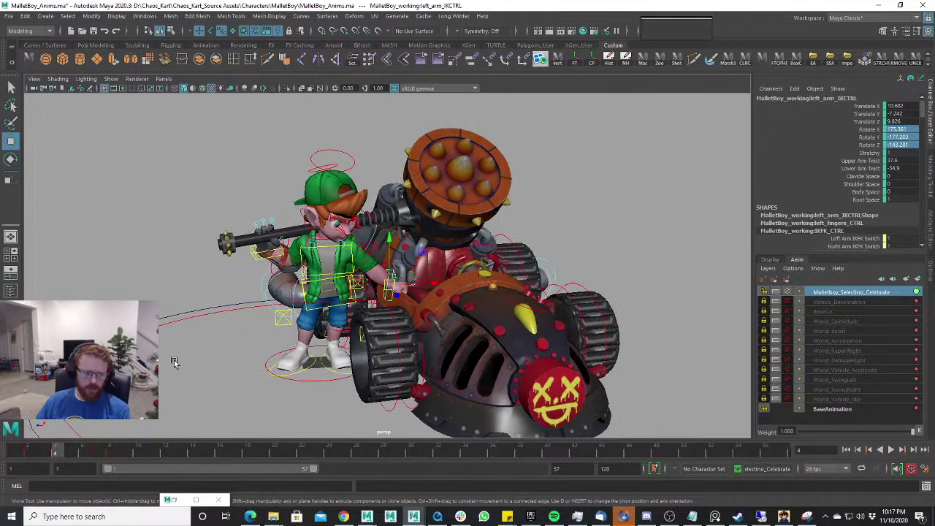
mouse_move(25, 448)
left_mouse_down()
mouse_move(16, 452)
mouse_move(121, 451)
mouse_move(20, 452)
left_mouse_up()
key("alt+v")
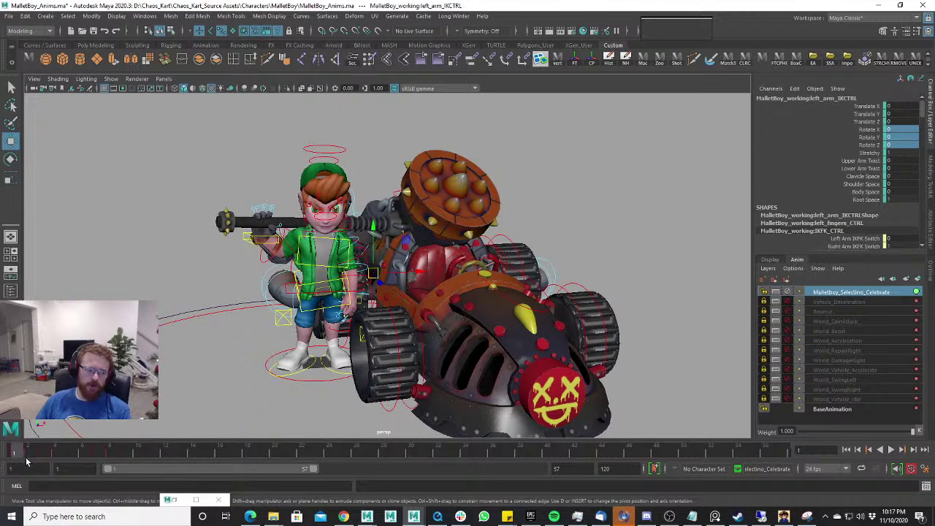
key("alt+v")
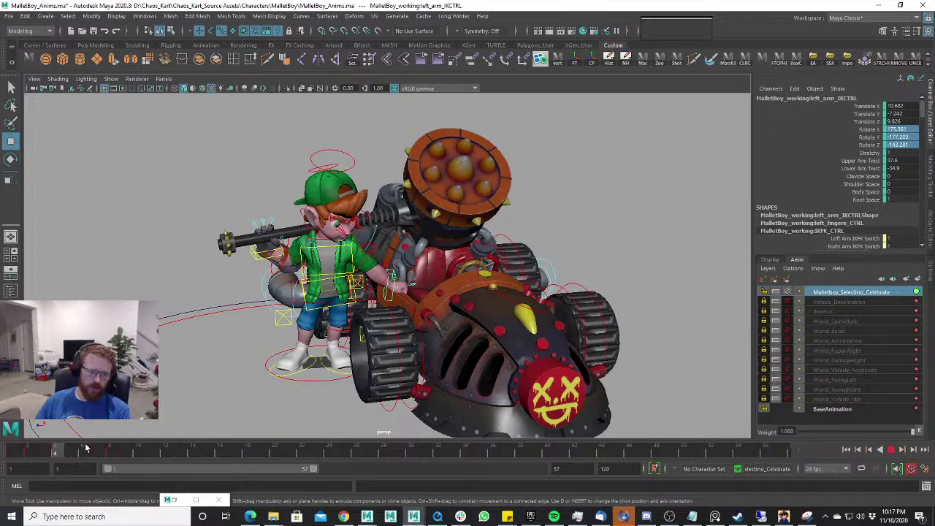
key("alt+v")
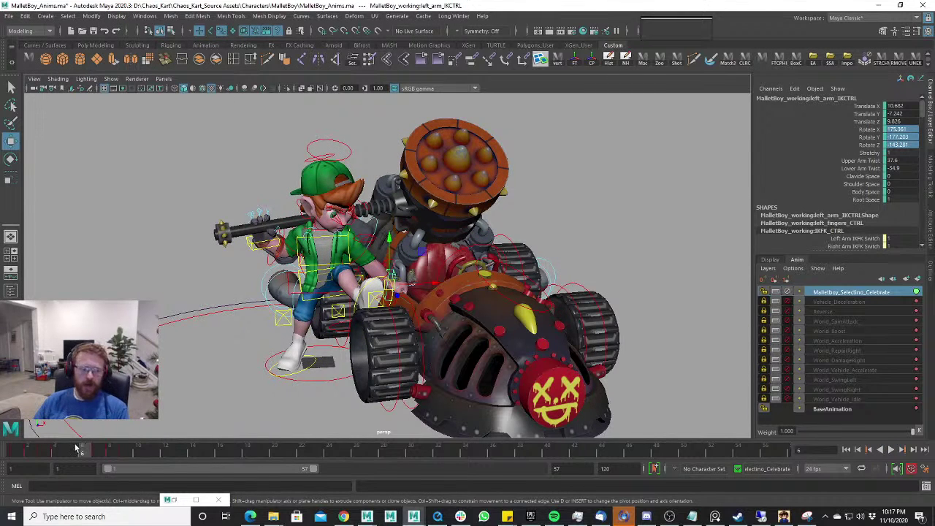
key("alt+v")
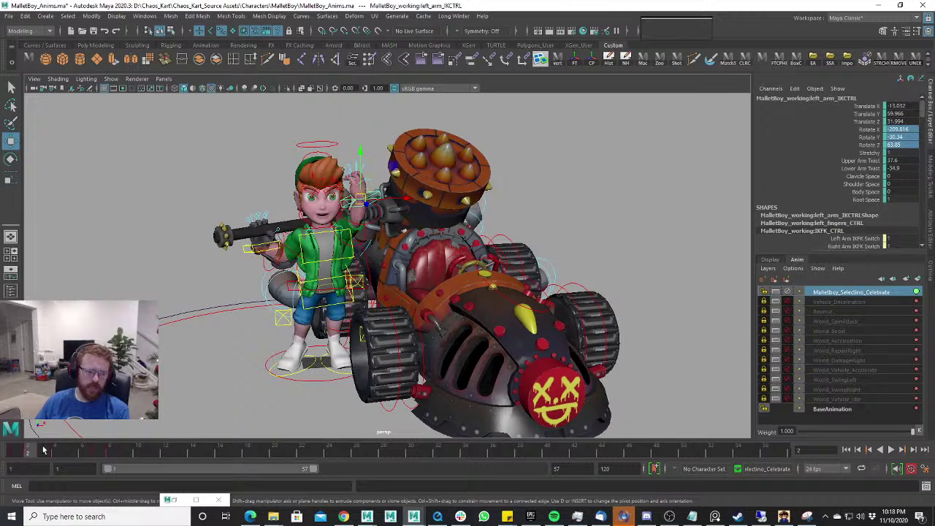
key("alt+v")
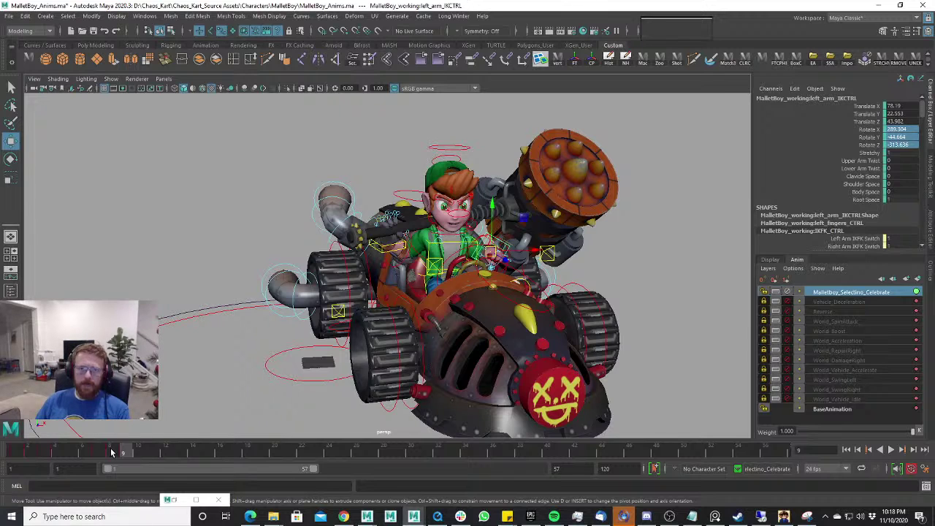
mouse_move(112, 453)
left_mouse_down()
mouse_move(82, 456)
mouse_move(129, 454)
mouse_move(82, 449)
left_mouse_up()
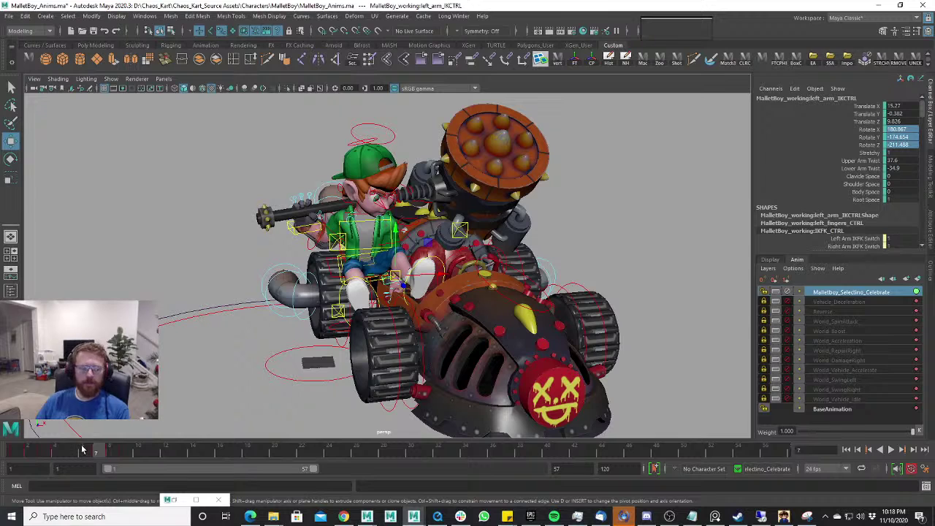